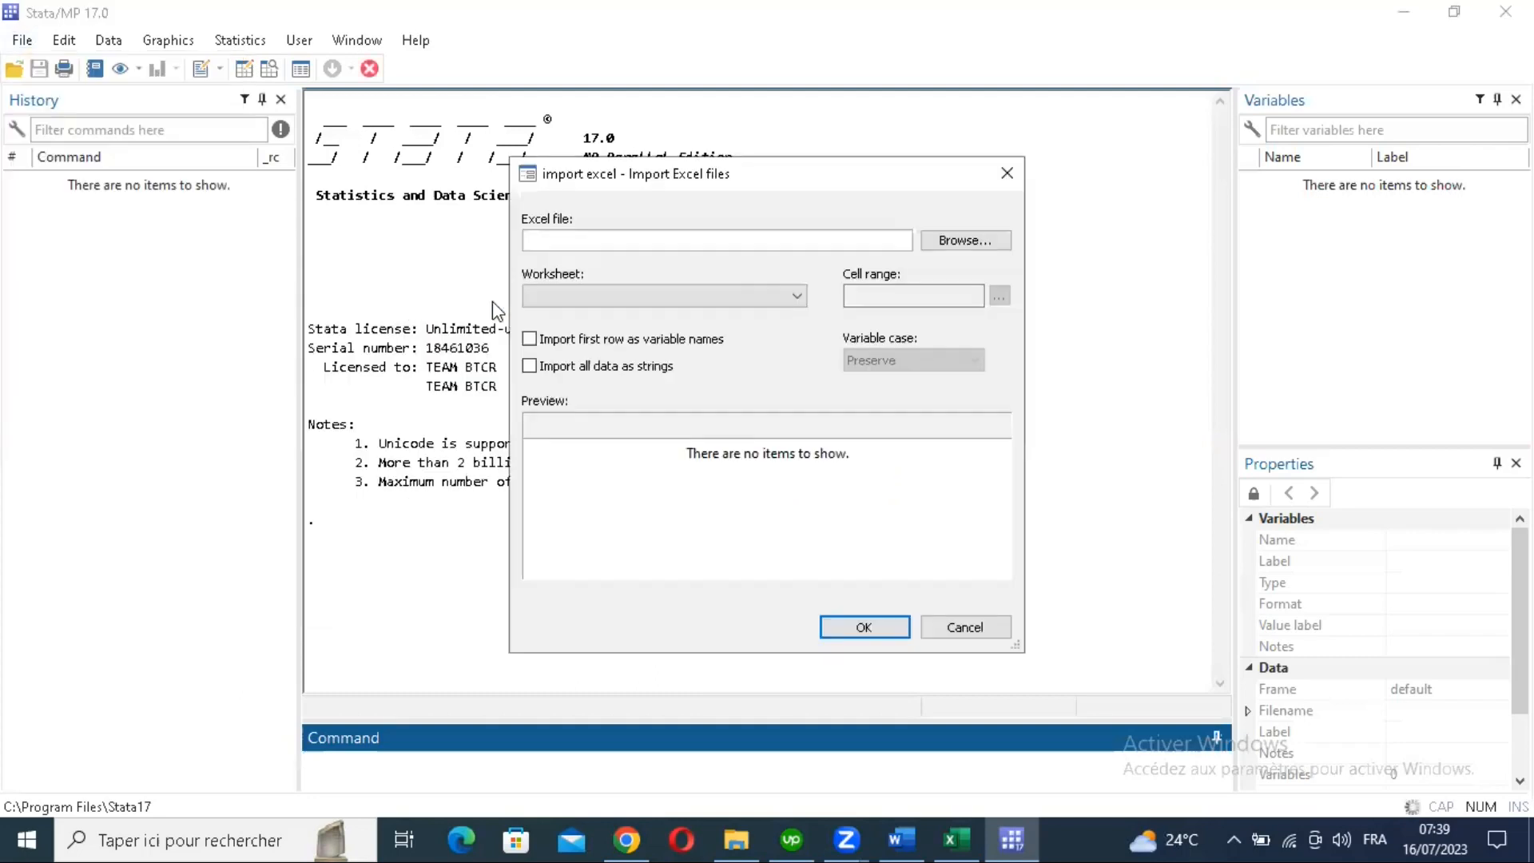
Step: Import worksheet Feuil1 of Copie de DATA META2 NOUVEAU 1 from the desktop folder Formation stata économométrie, using the first row as variable names
left_click(957, 241)
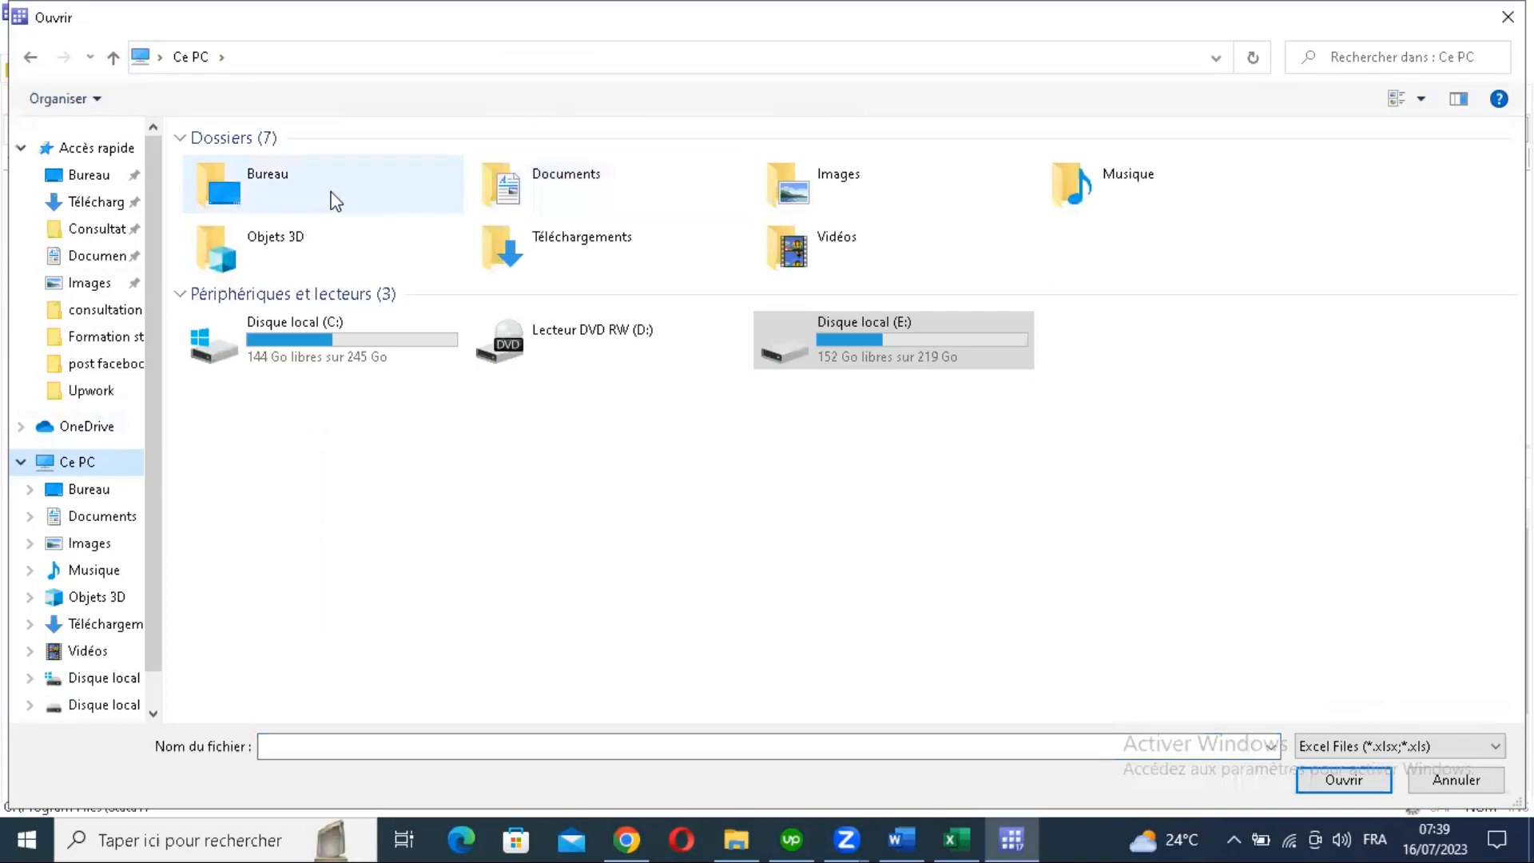
double_click(334, 214)
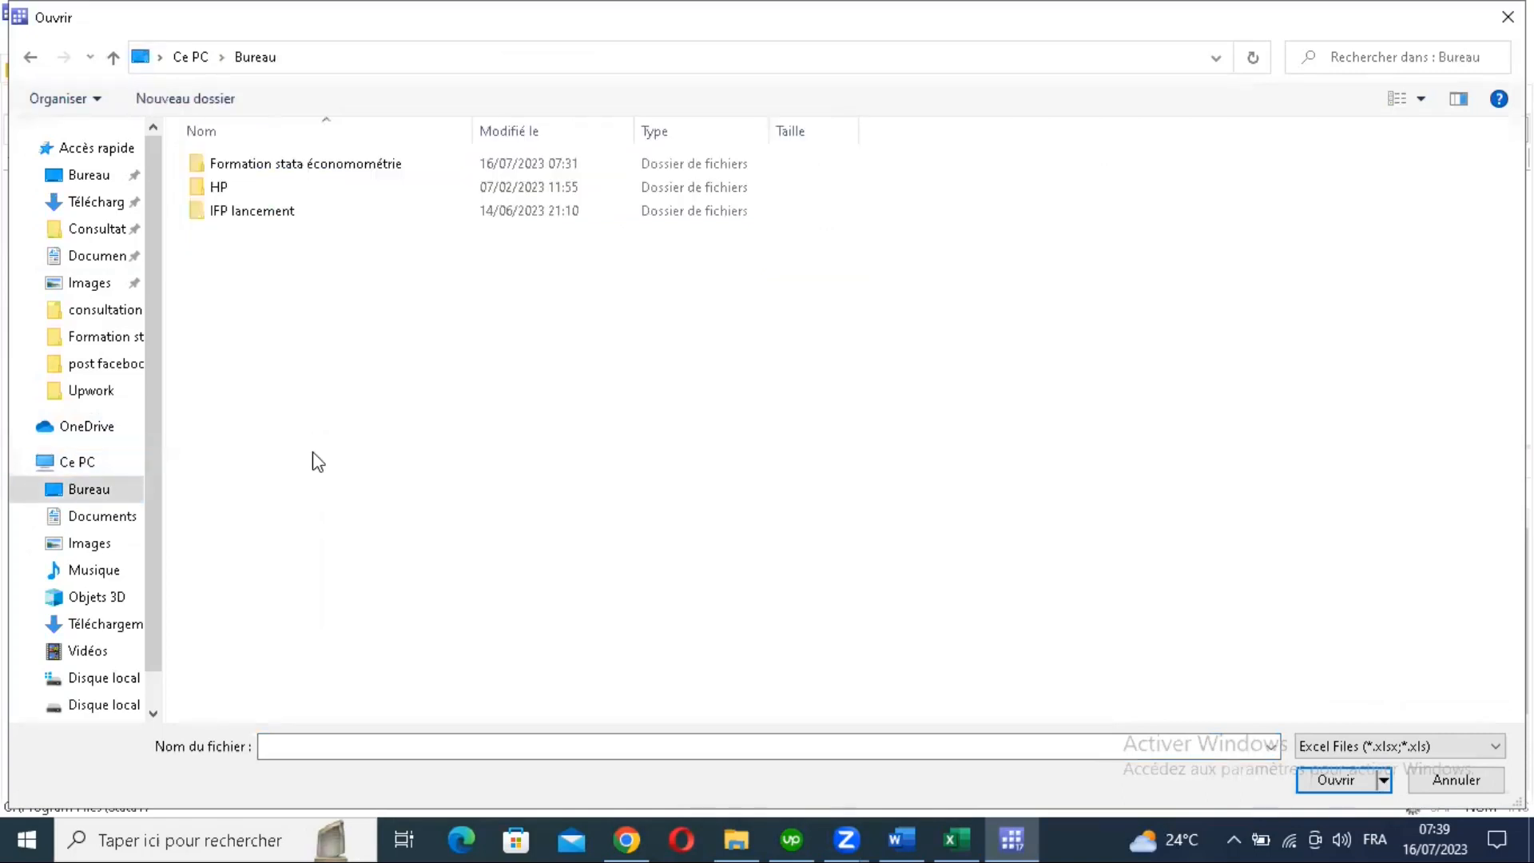
double_click(308, 168)
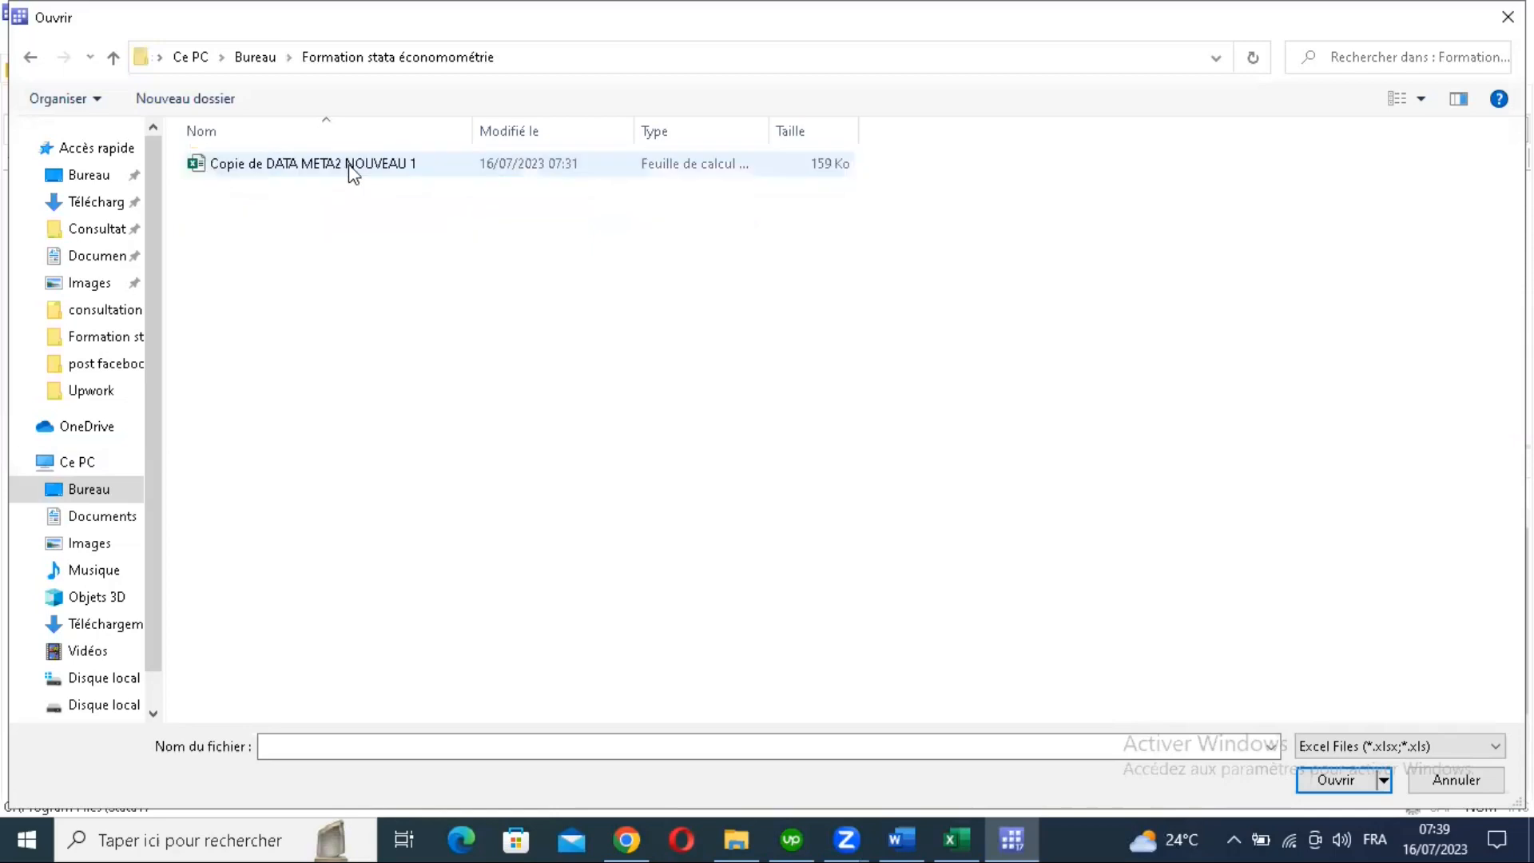
left_click(356, 169)
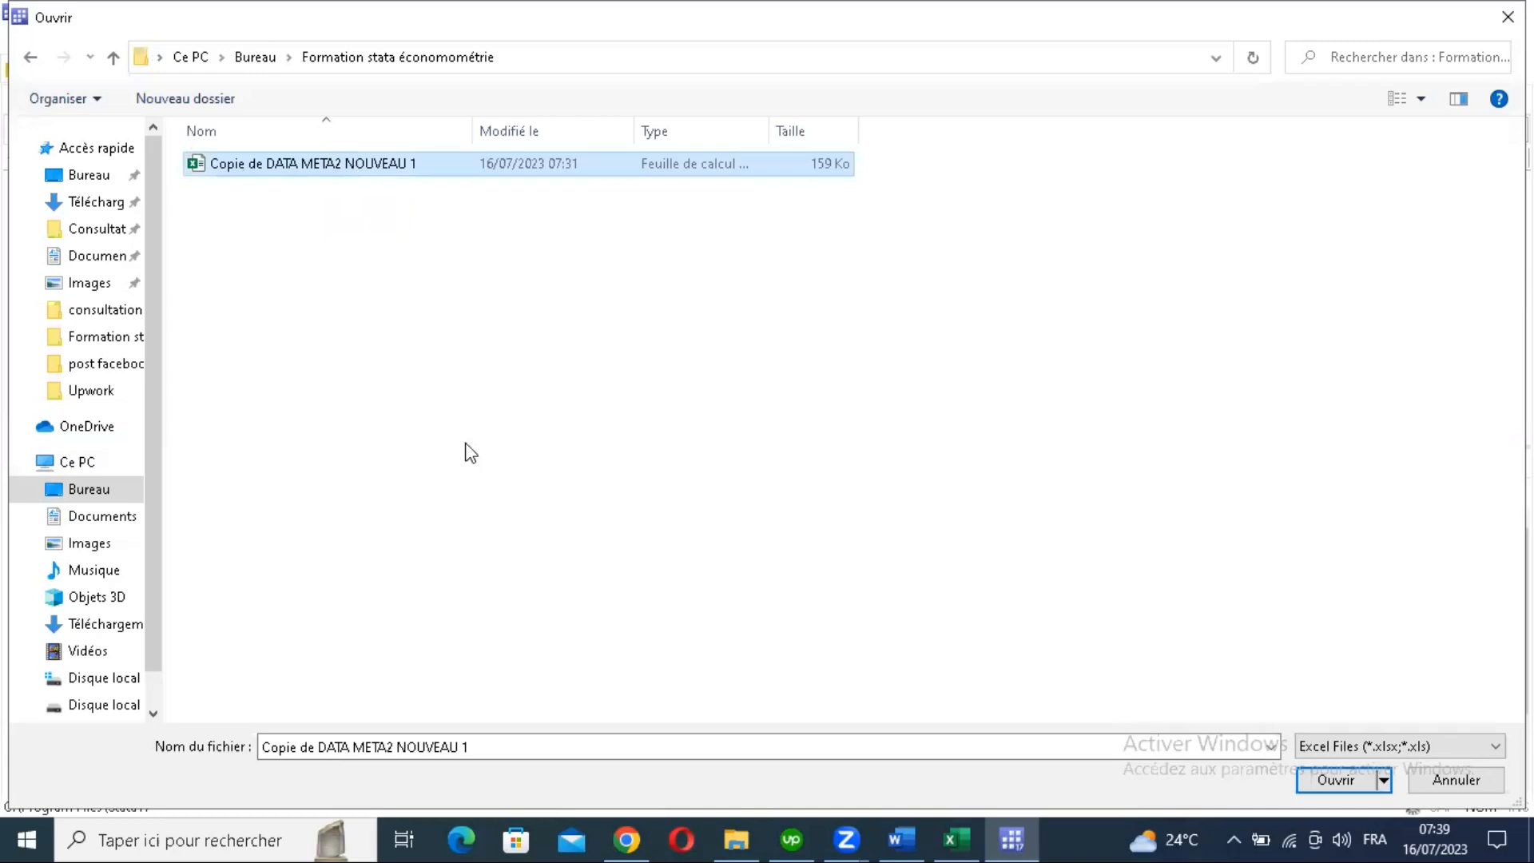
key("Return")
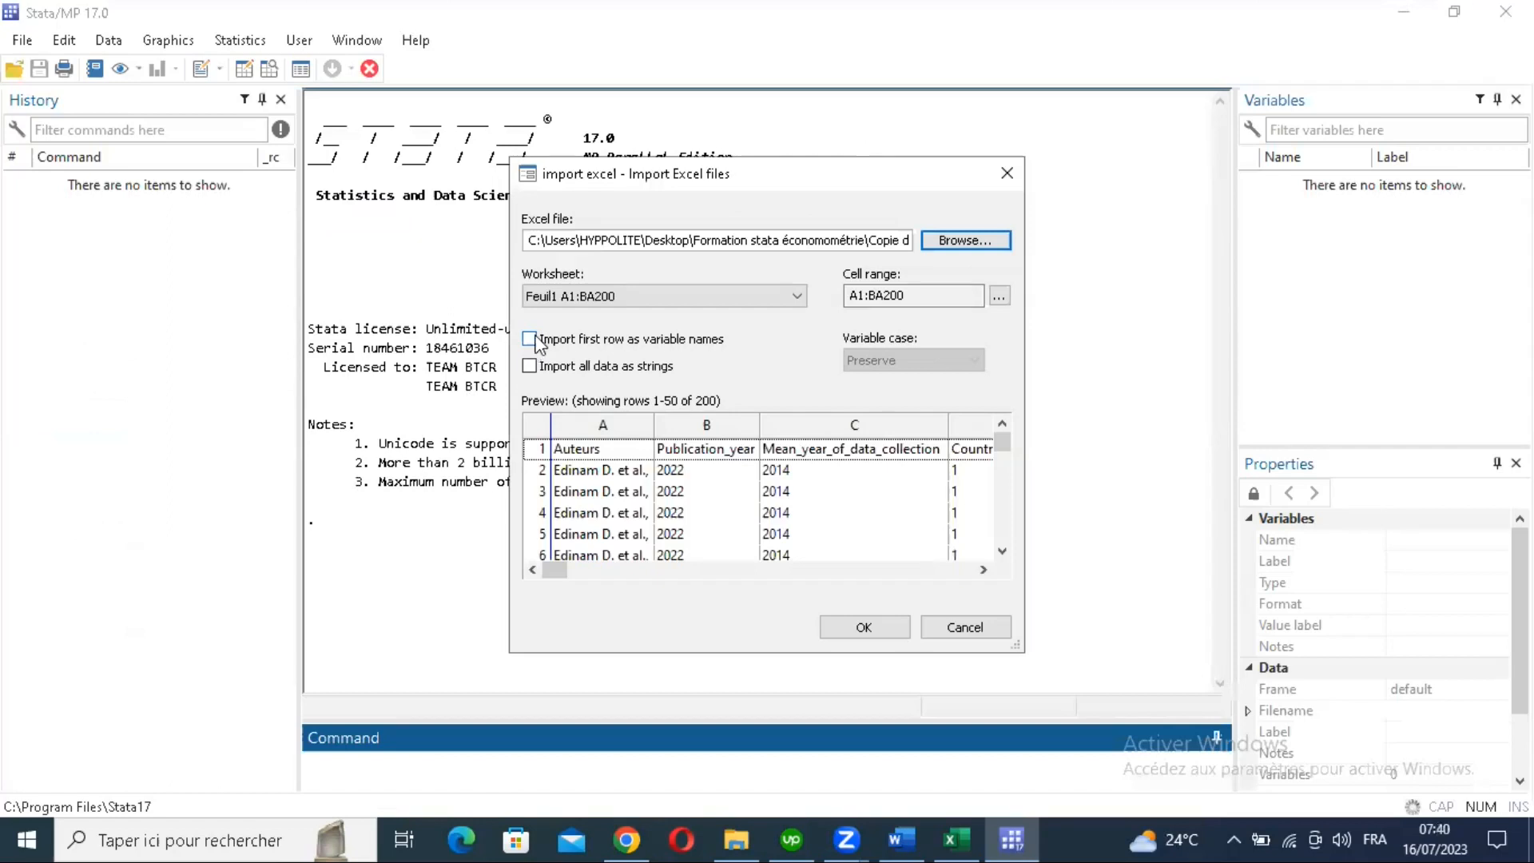
left_click(531, 342)
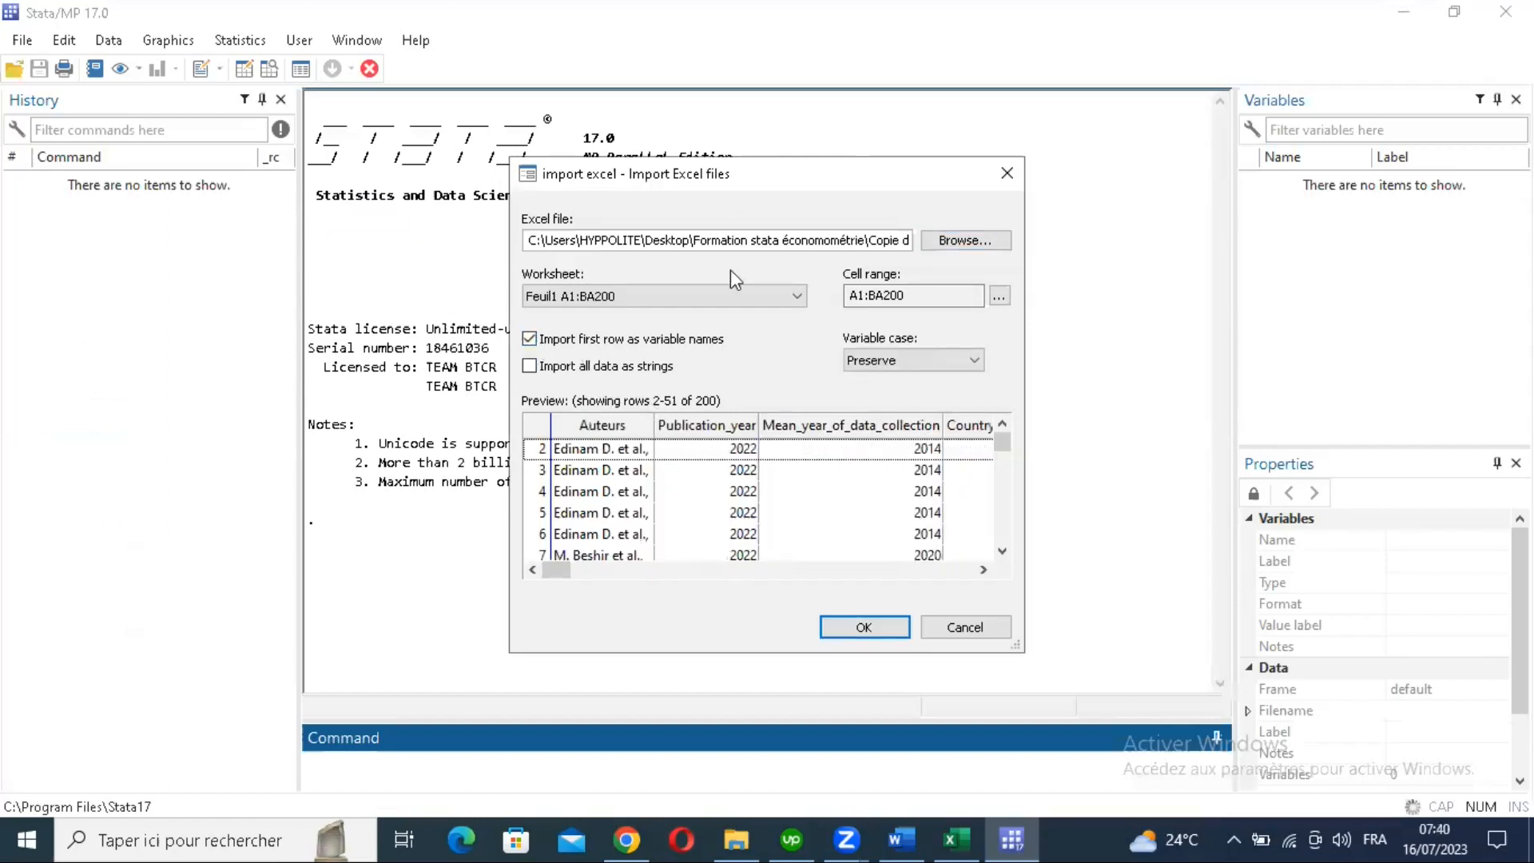
left_click(864, 627)
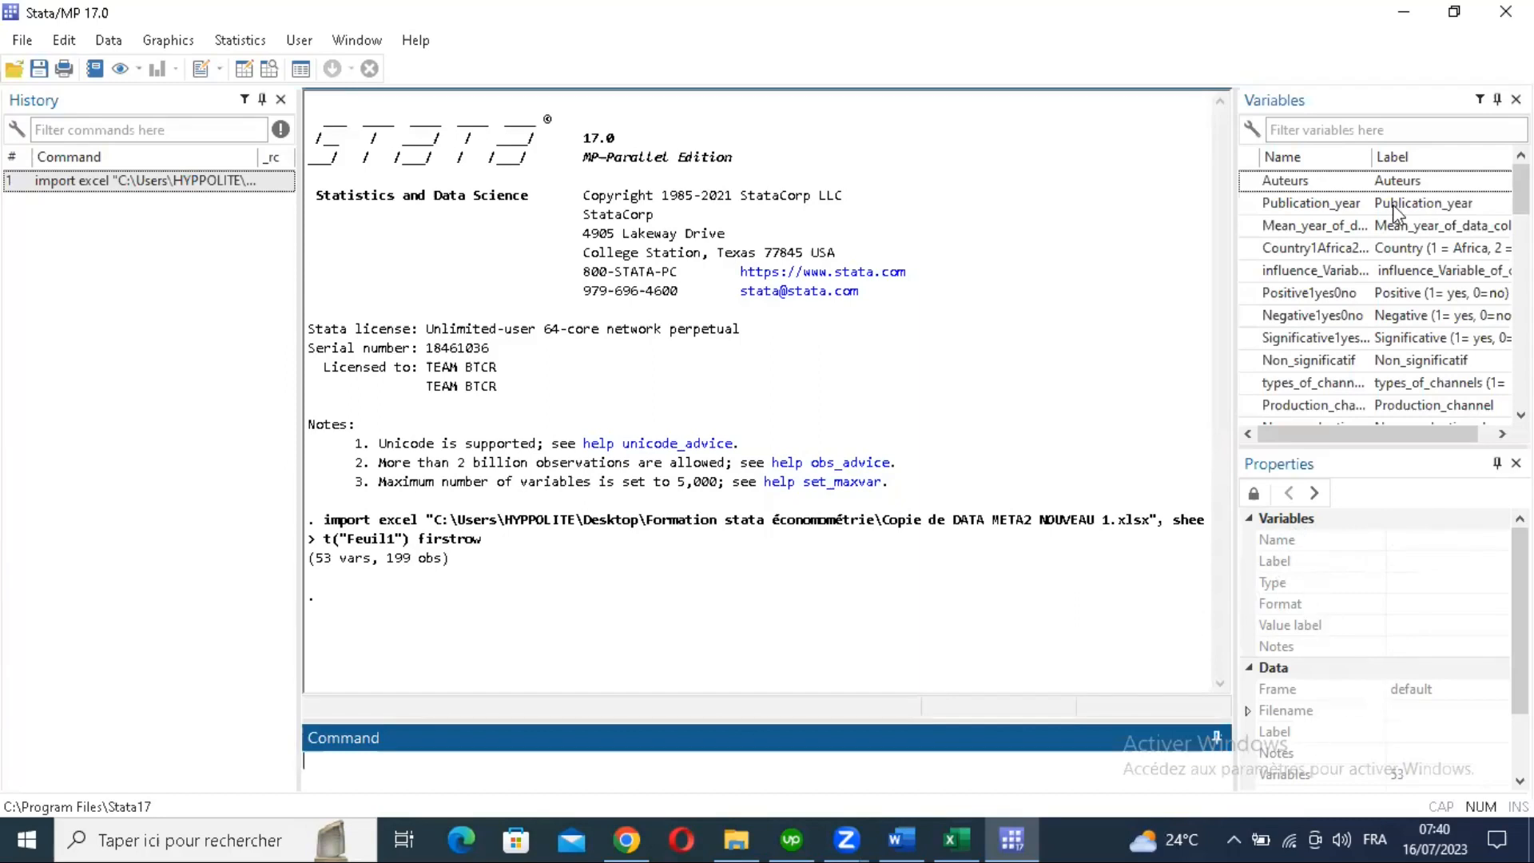
Step: Inspect the properties of the Publication_year variable and browse the imported dataset's columns in the Data Editor
left_click(1443, 205)
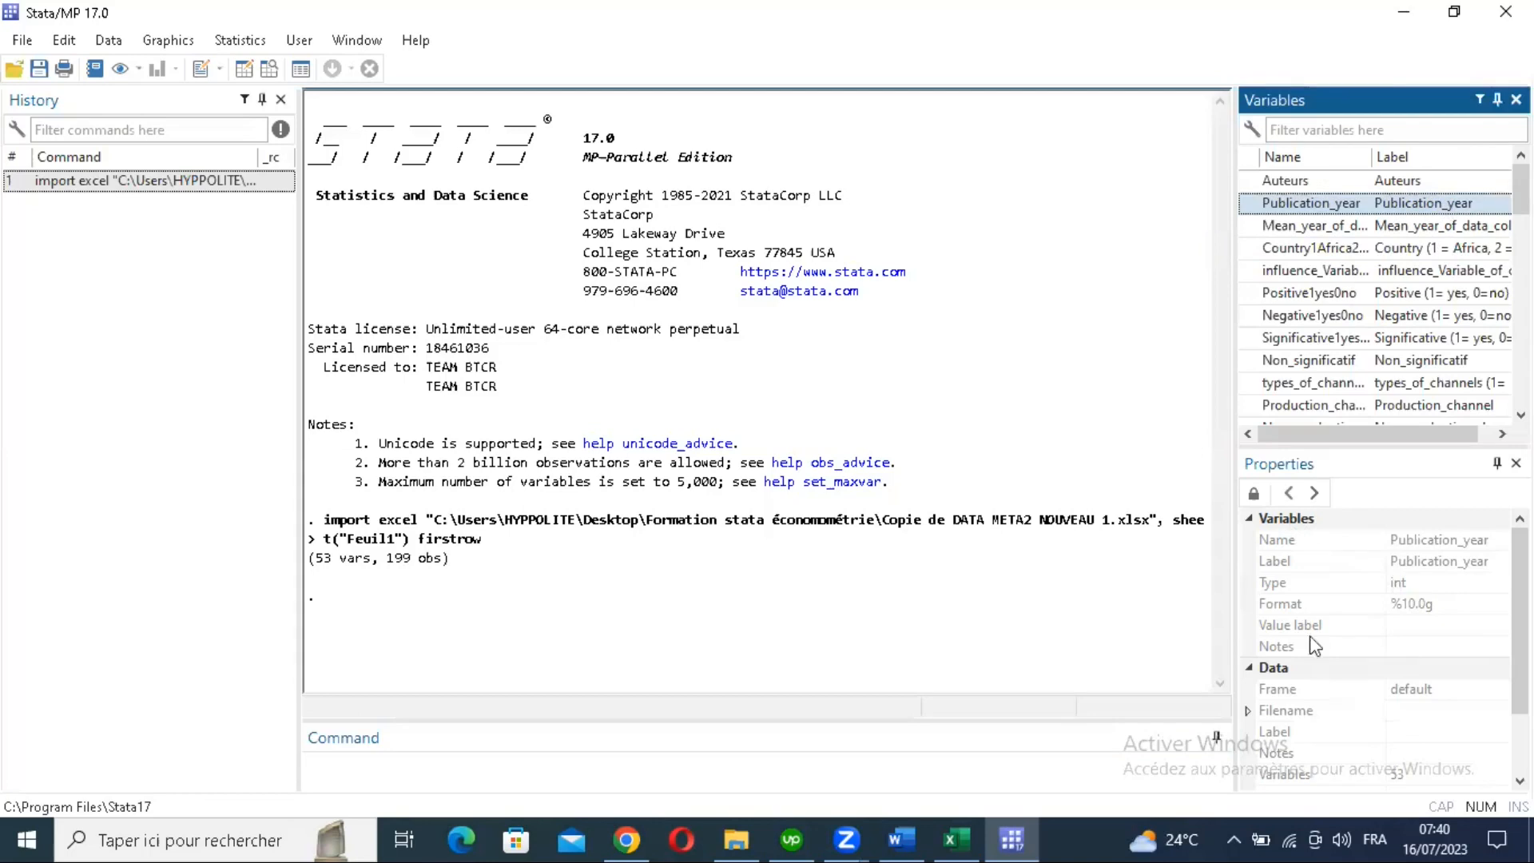
left_click(1415, 626)
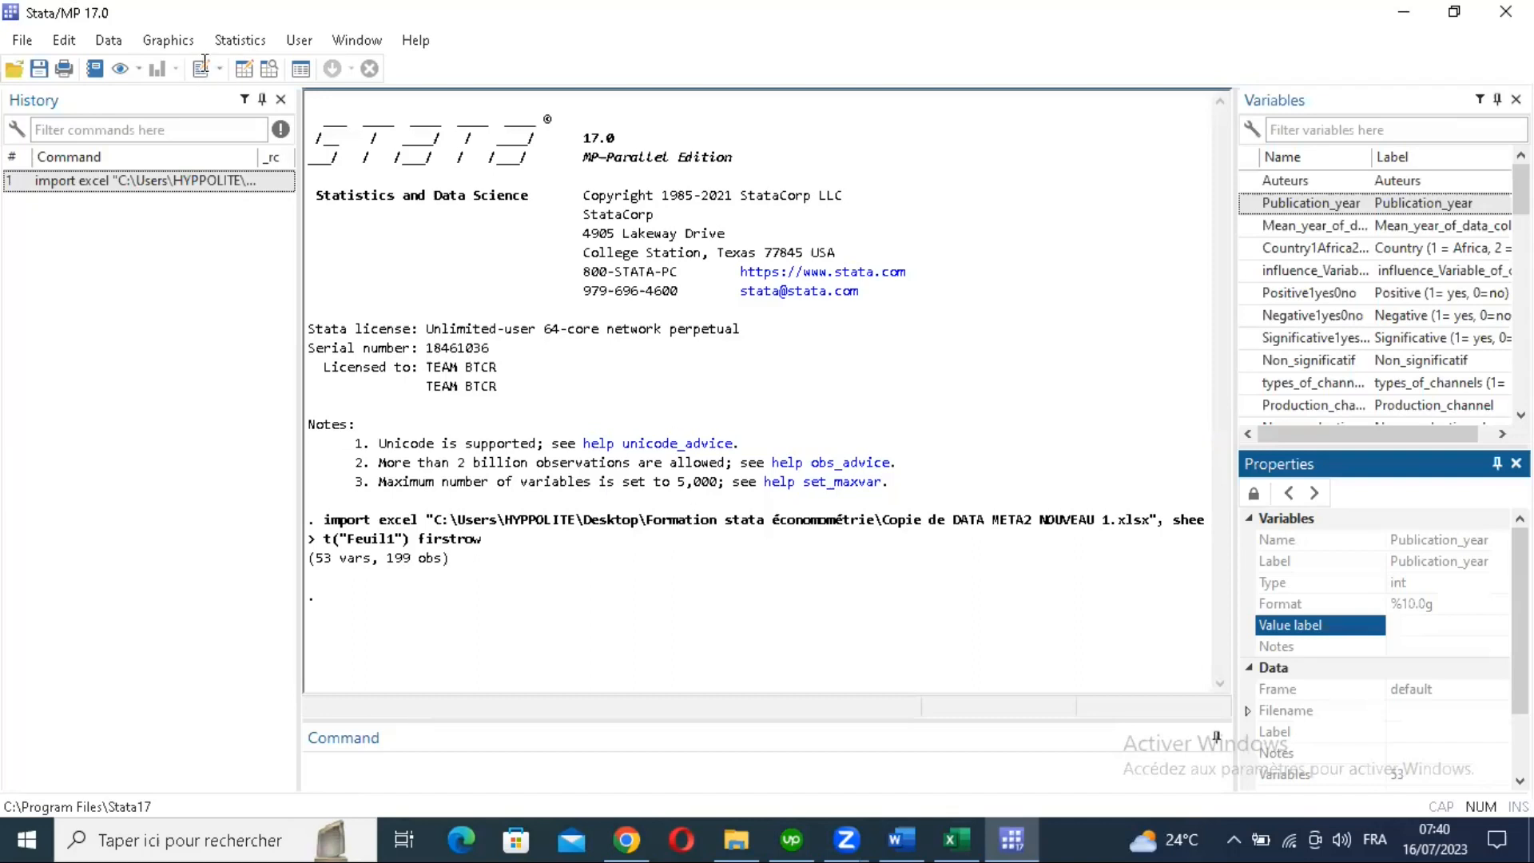
left_click(244, 71)
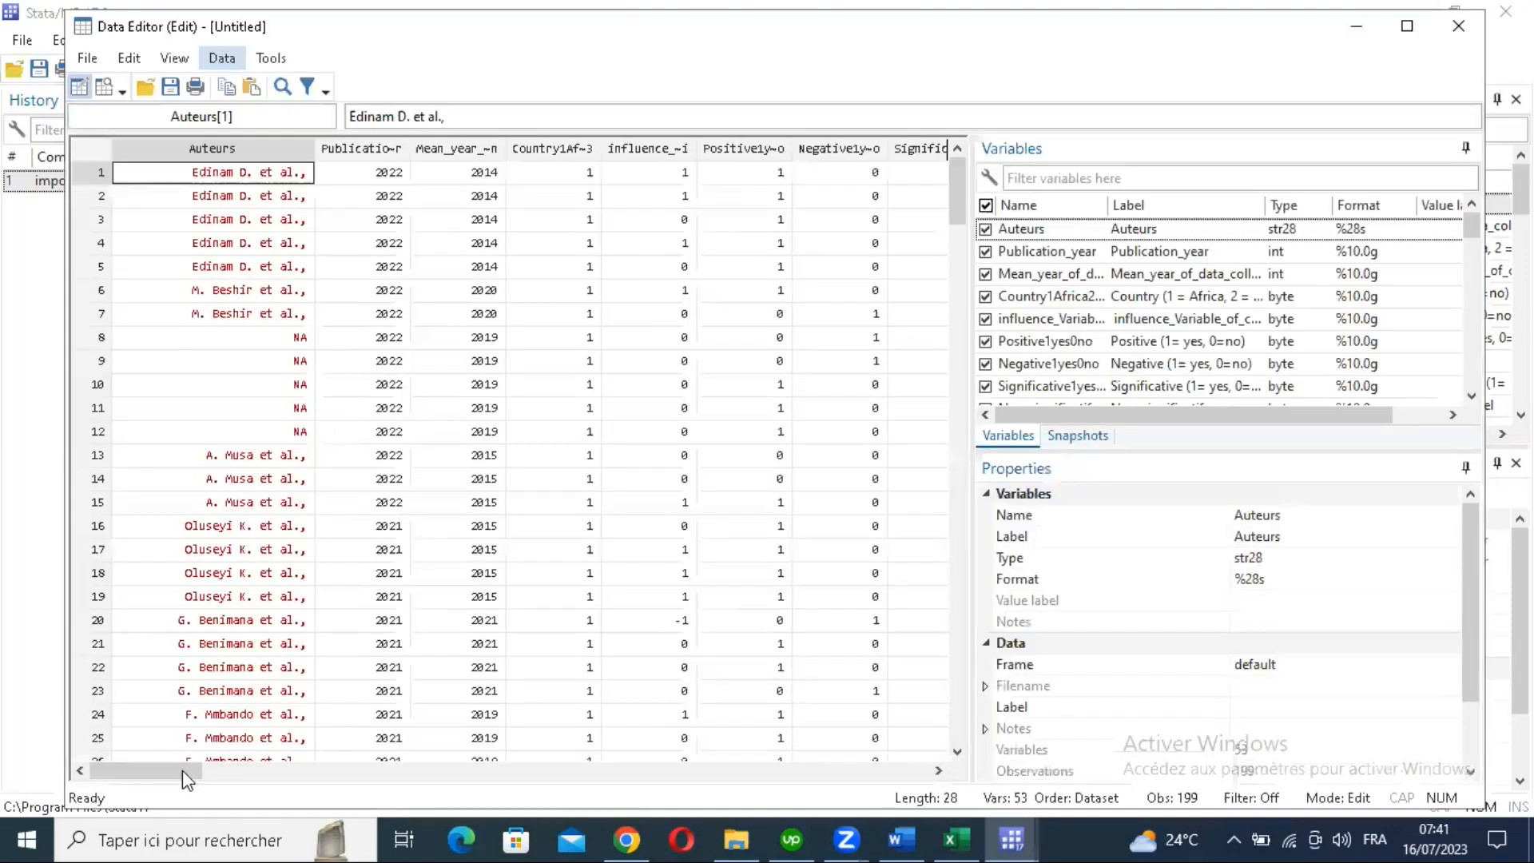
left_click_drag(184, 769, 192, 768)
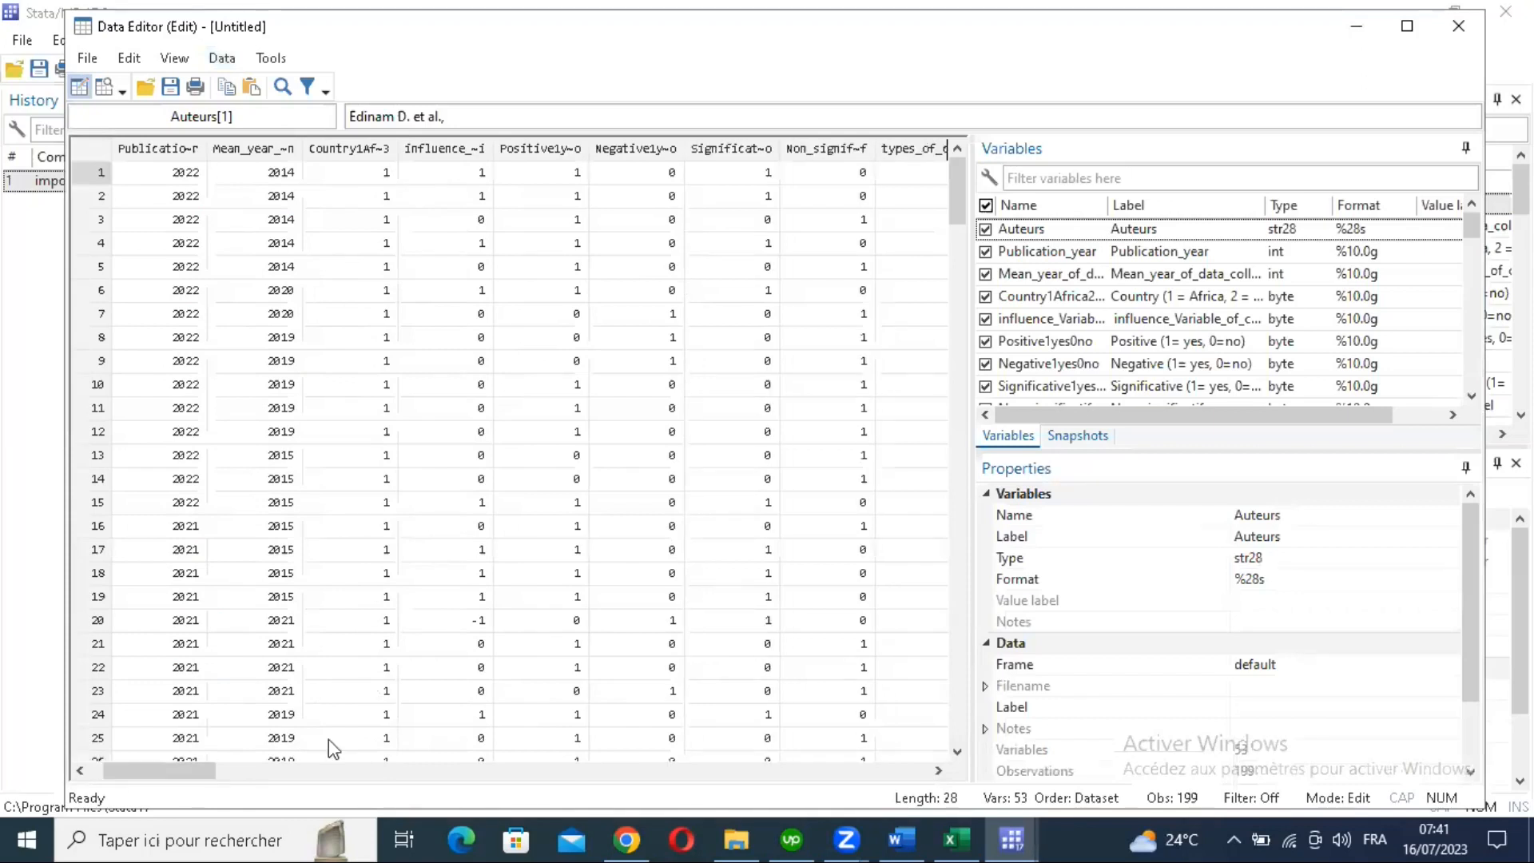
left_click_drag(195, 771, 627, 743)
left_click(629, 742)
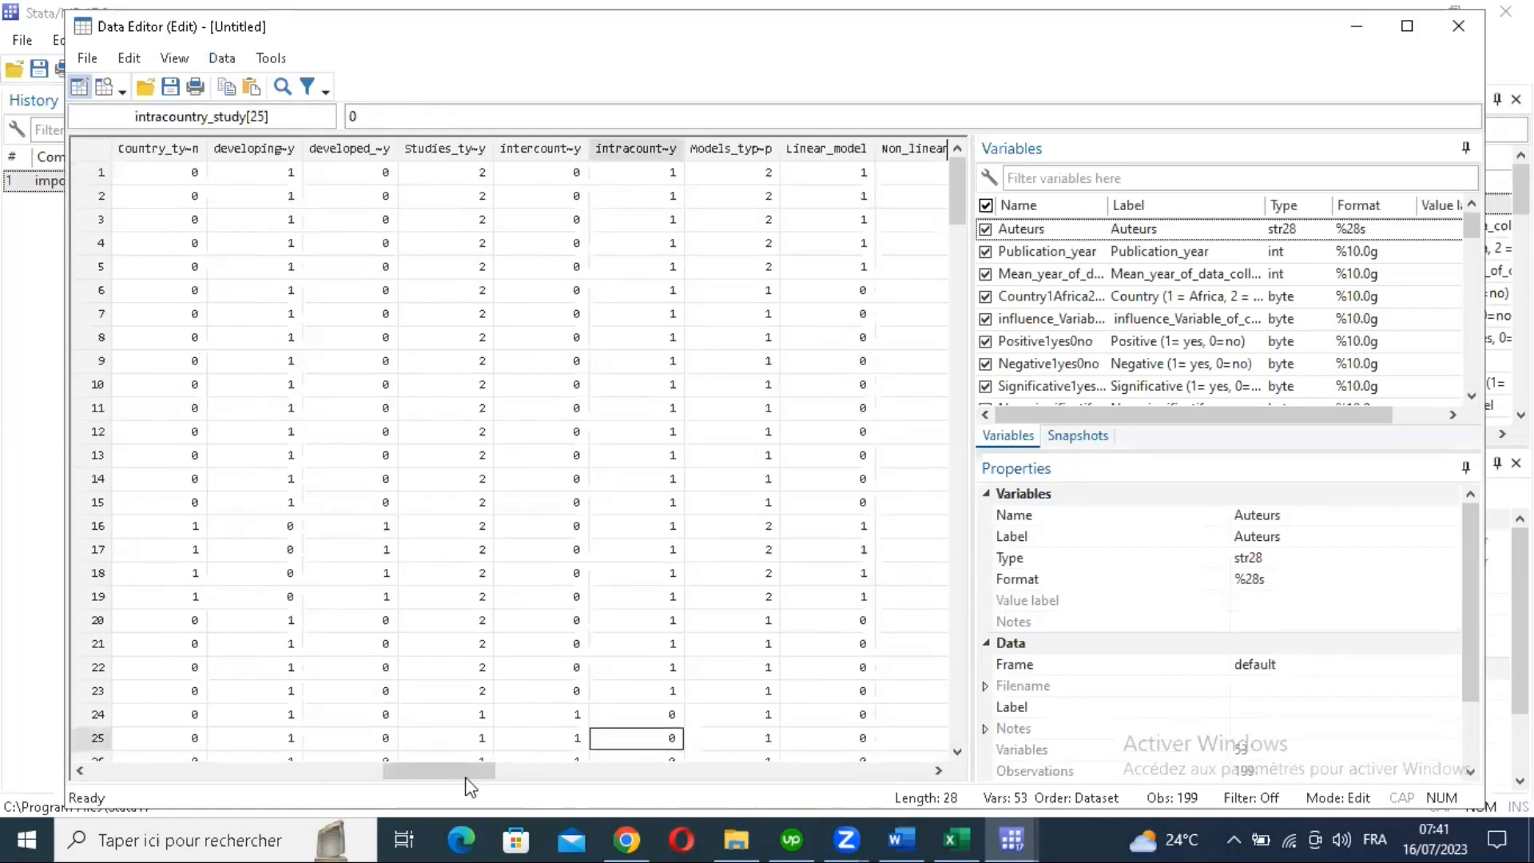
left_click(659, 769)
left_click(813, 769)
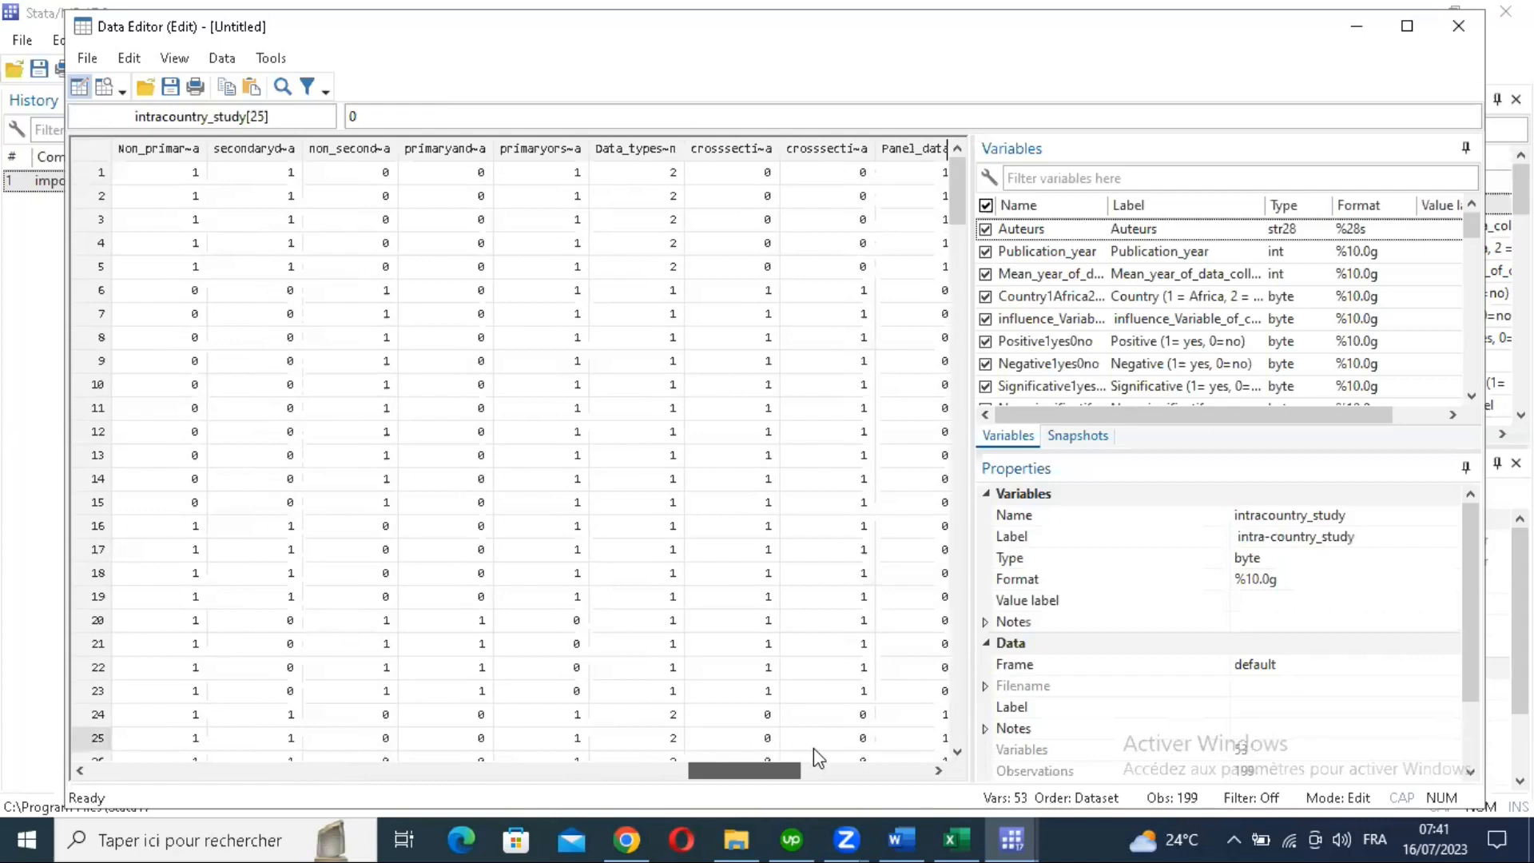
left_click(813, 769)
left_click_drag(789, 753, 480, 366)
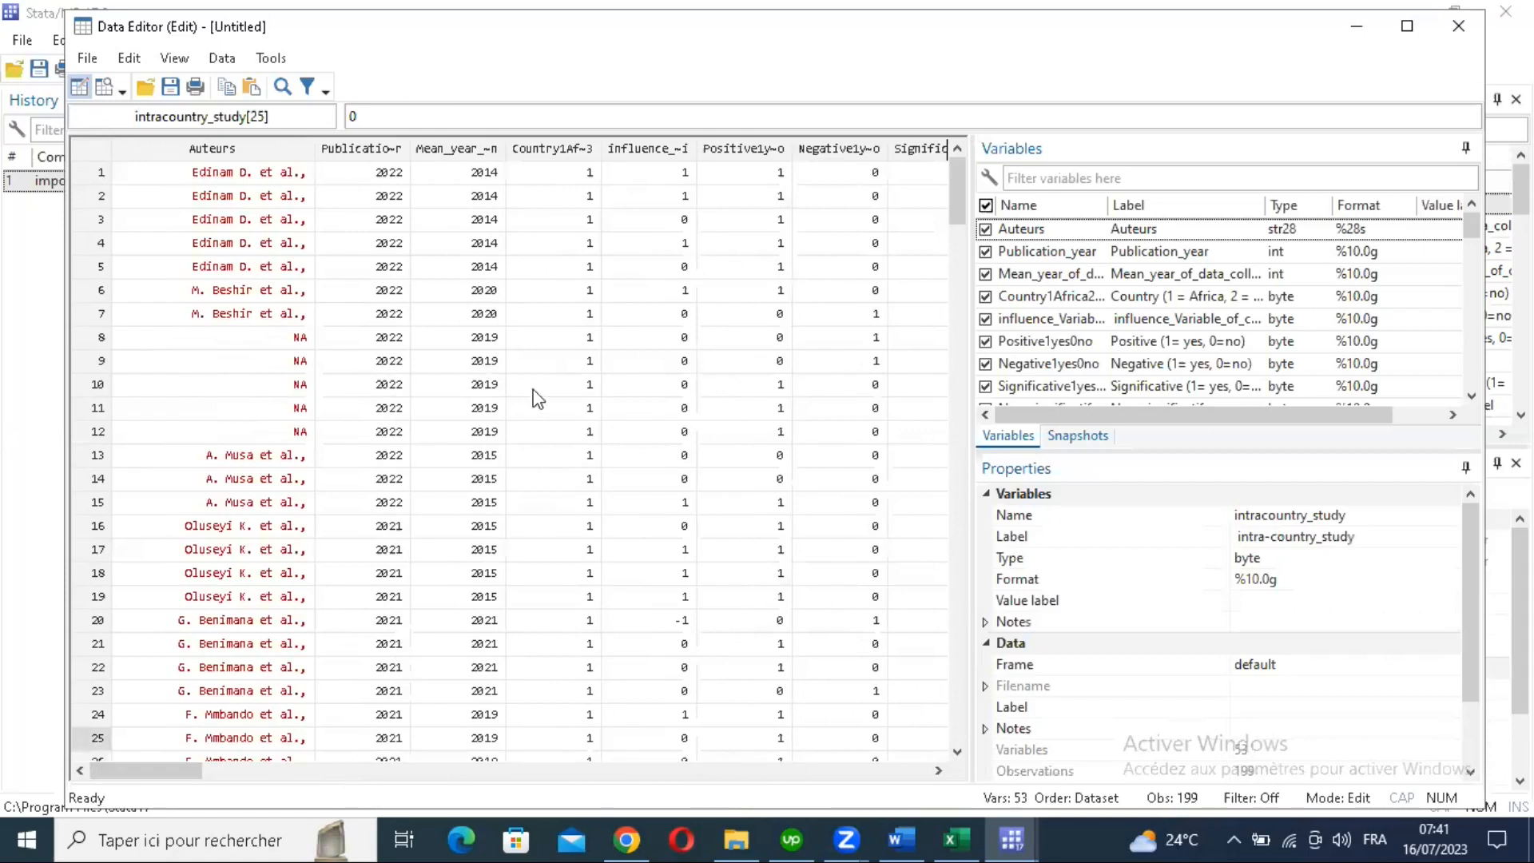
key("alt+F4")
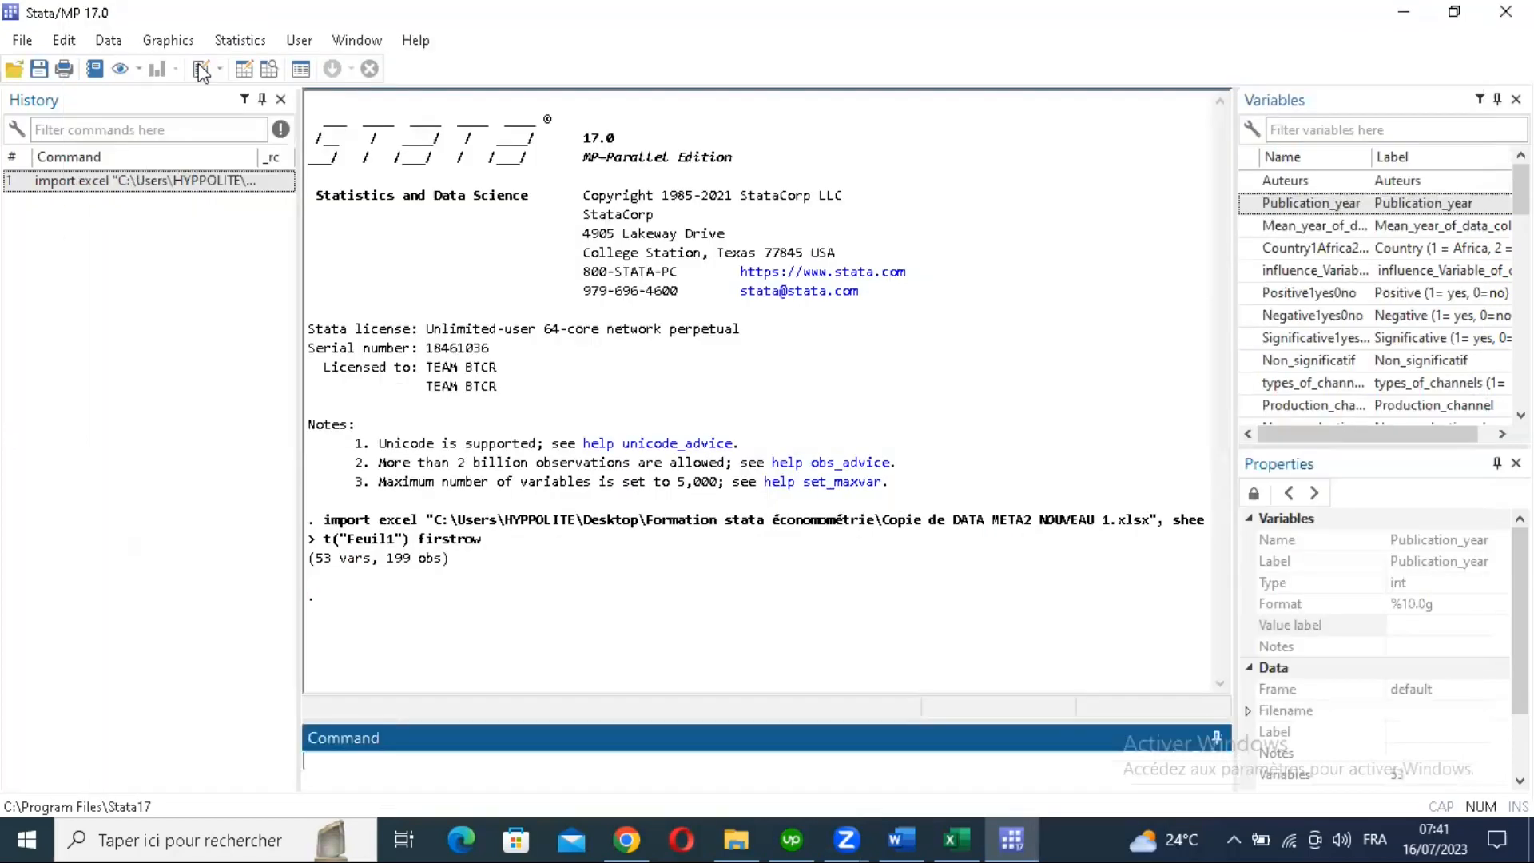
Step: Open a new blank do-file and return to the main Stata window
left_click(201, 72)
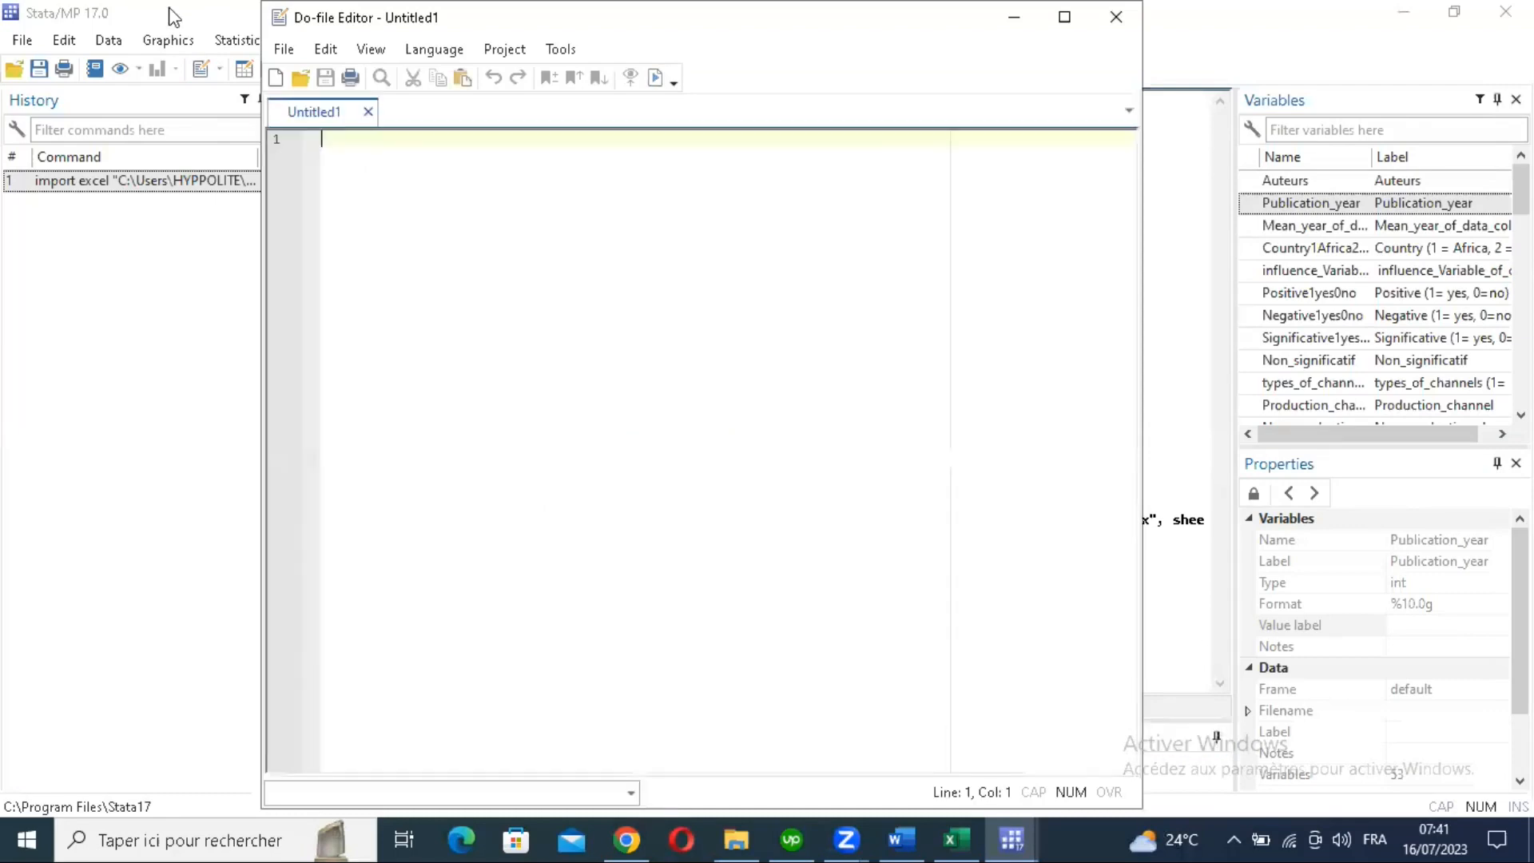
left_click(172, 16)
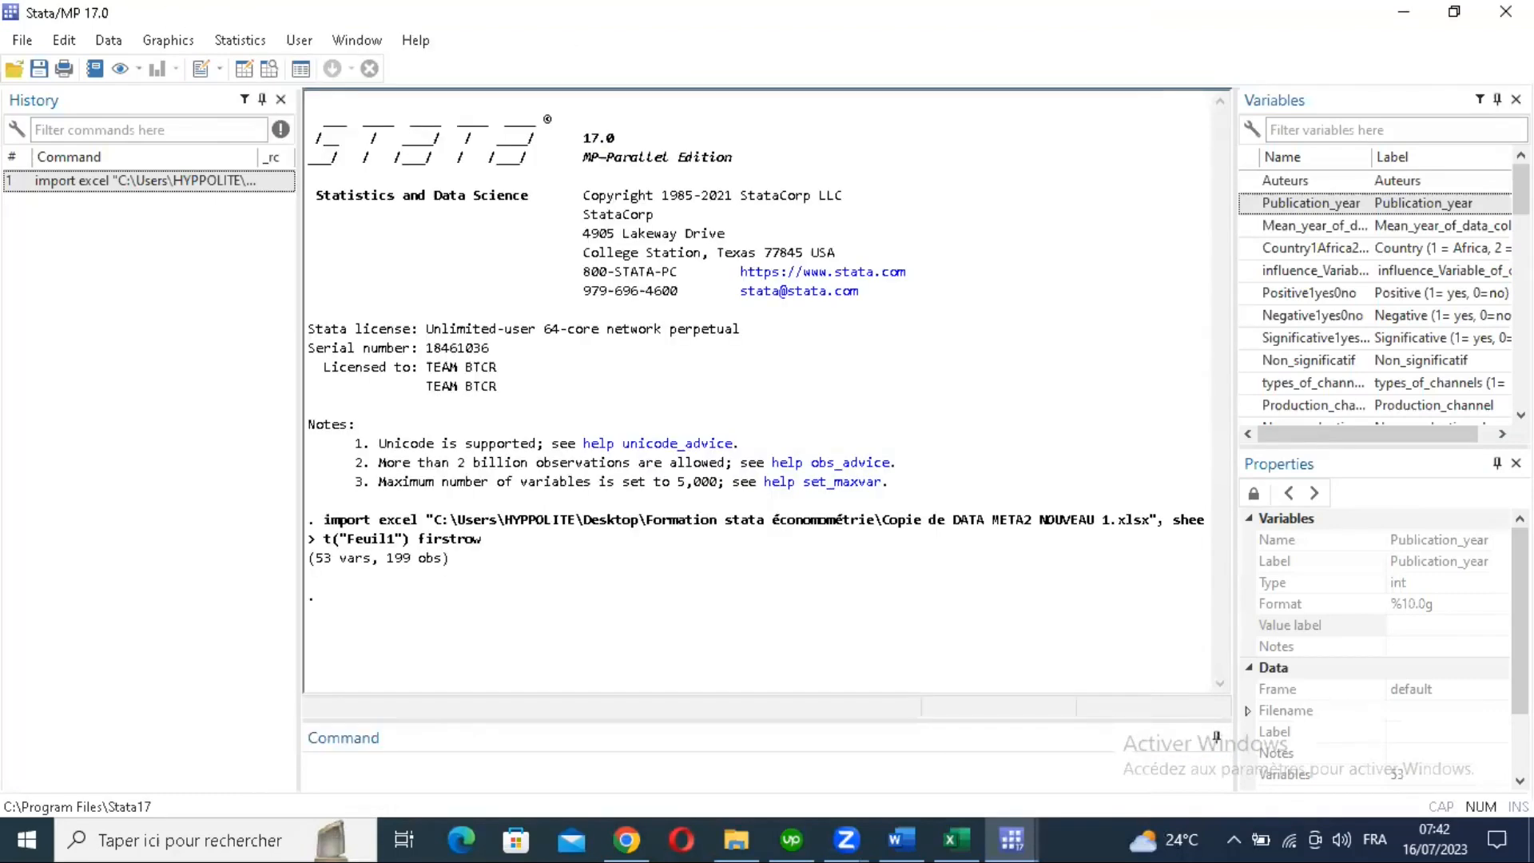
Step: Switch to the Excel workbook, read the country coding in header cell D1 of Feuil4, and return to Stata
left_click(956, 836)
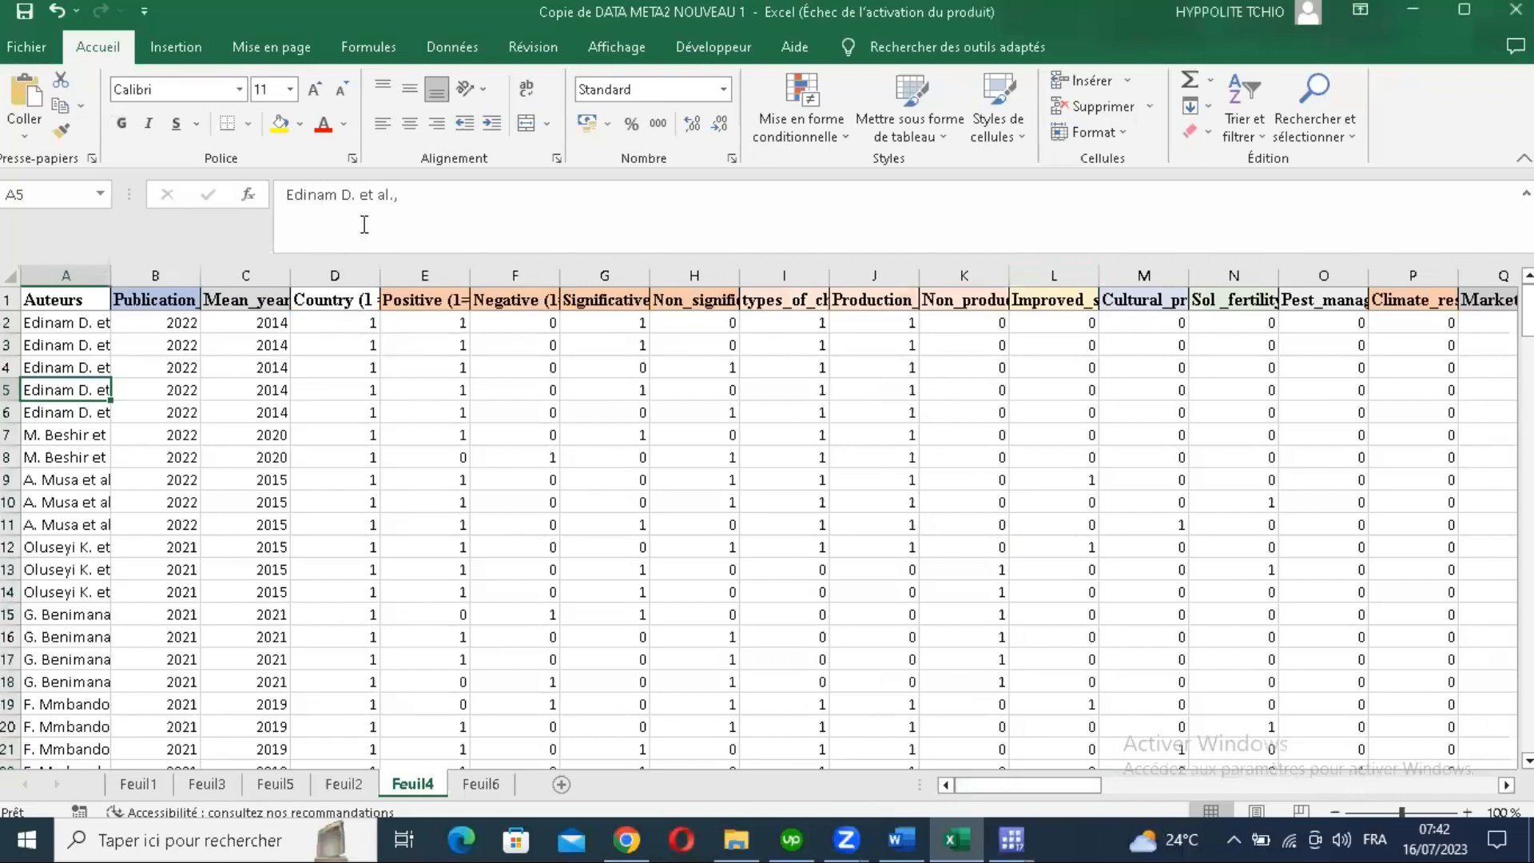
left_click(336, 298)
key("F2")
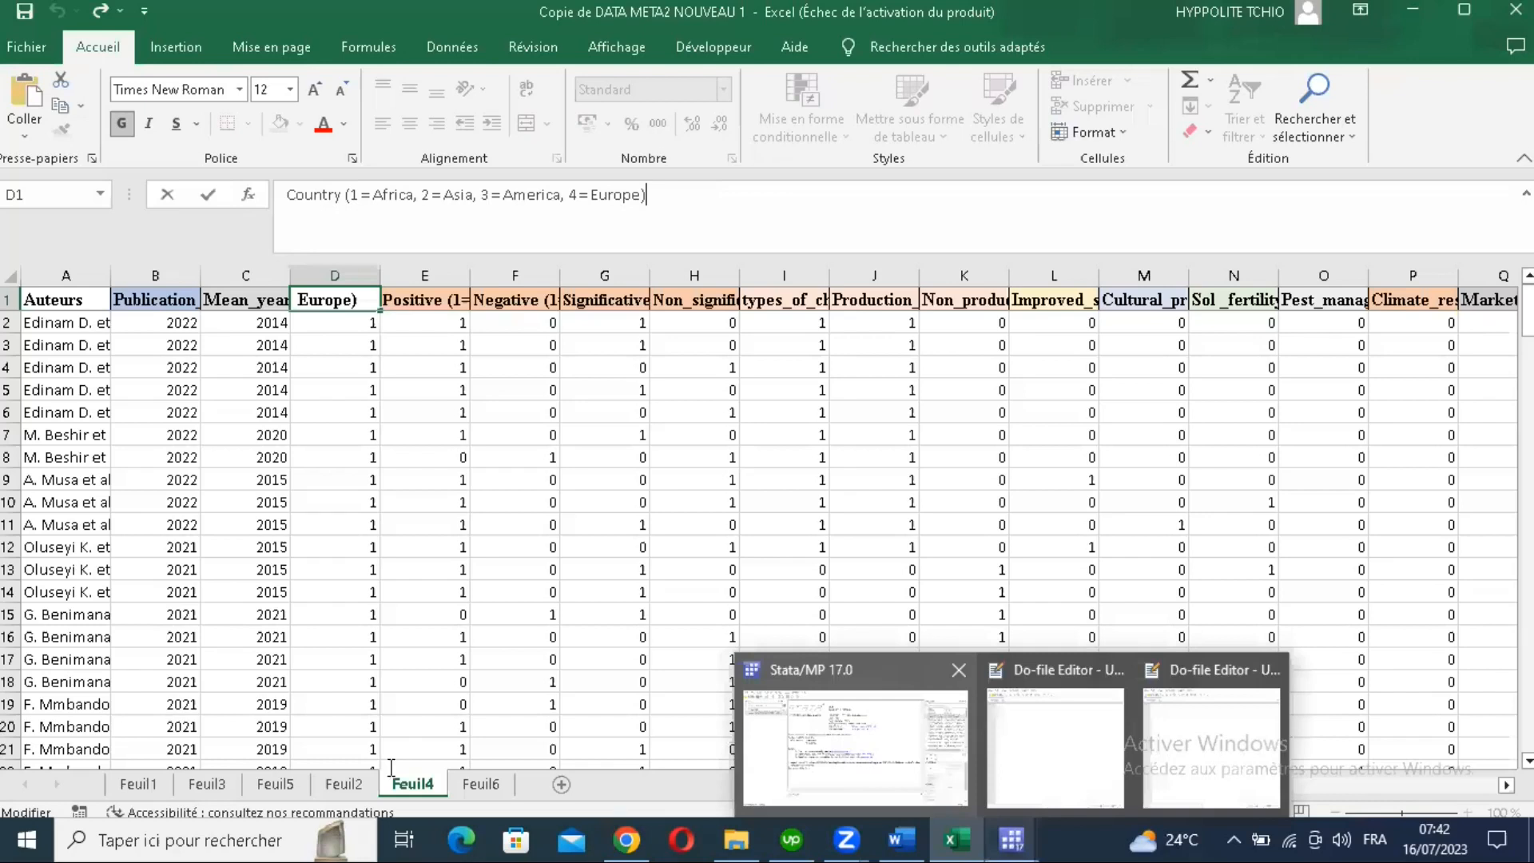
key("alt+Tab")
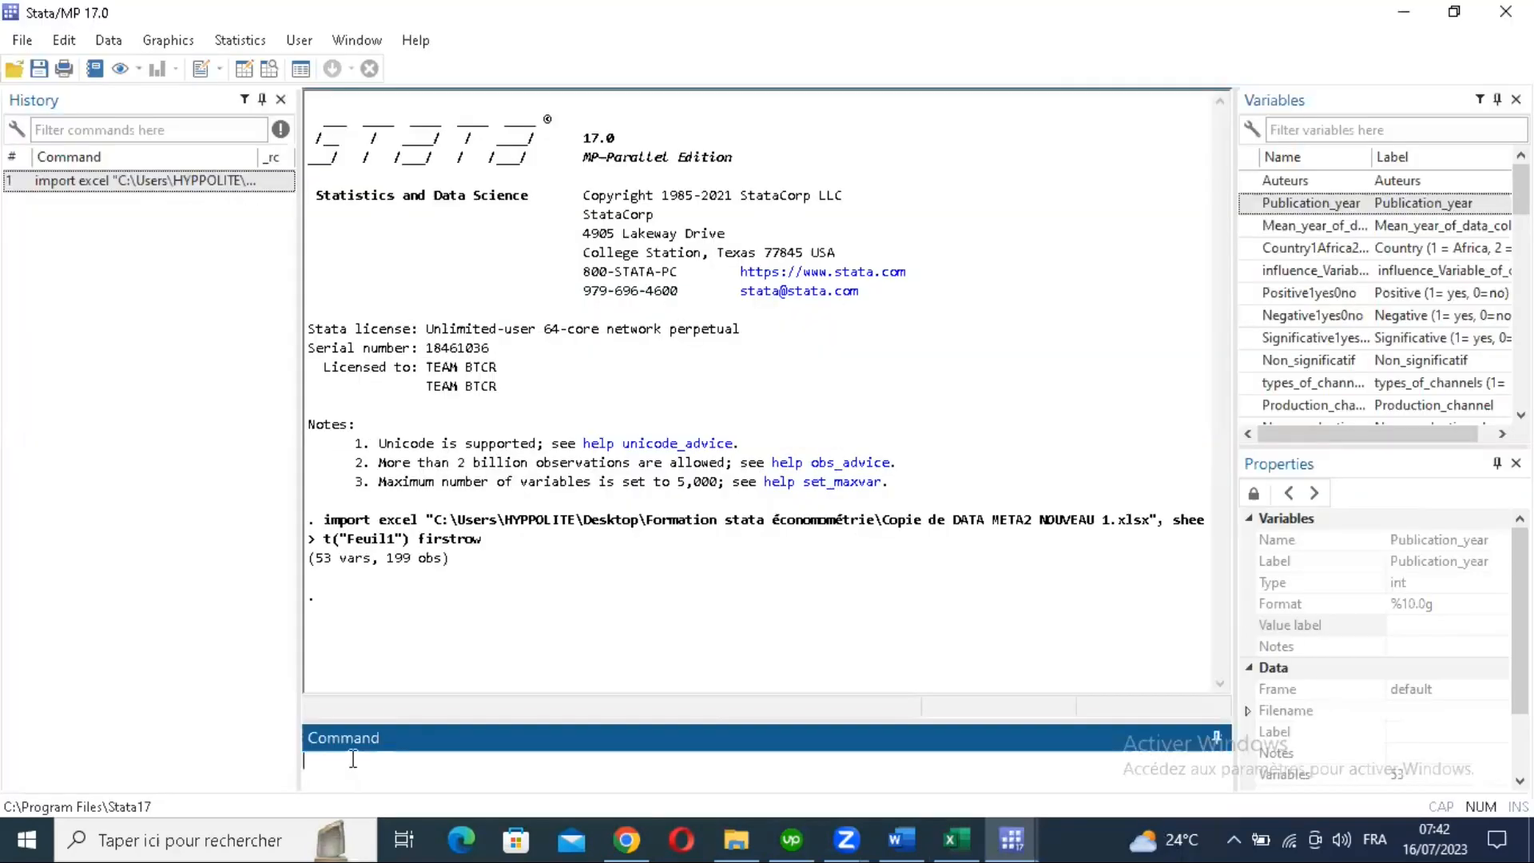
Step: Tabulate the frequencies of the country variable with the command tab Country1Africa2Asia3
type("tab")
double_click(1469, 249)
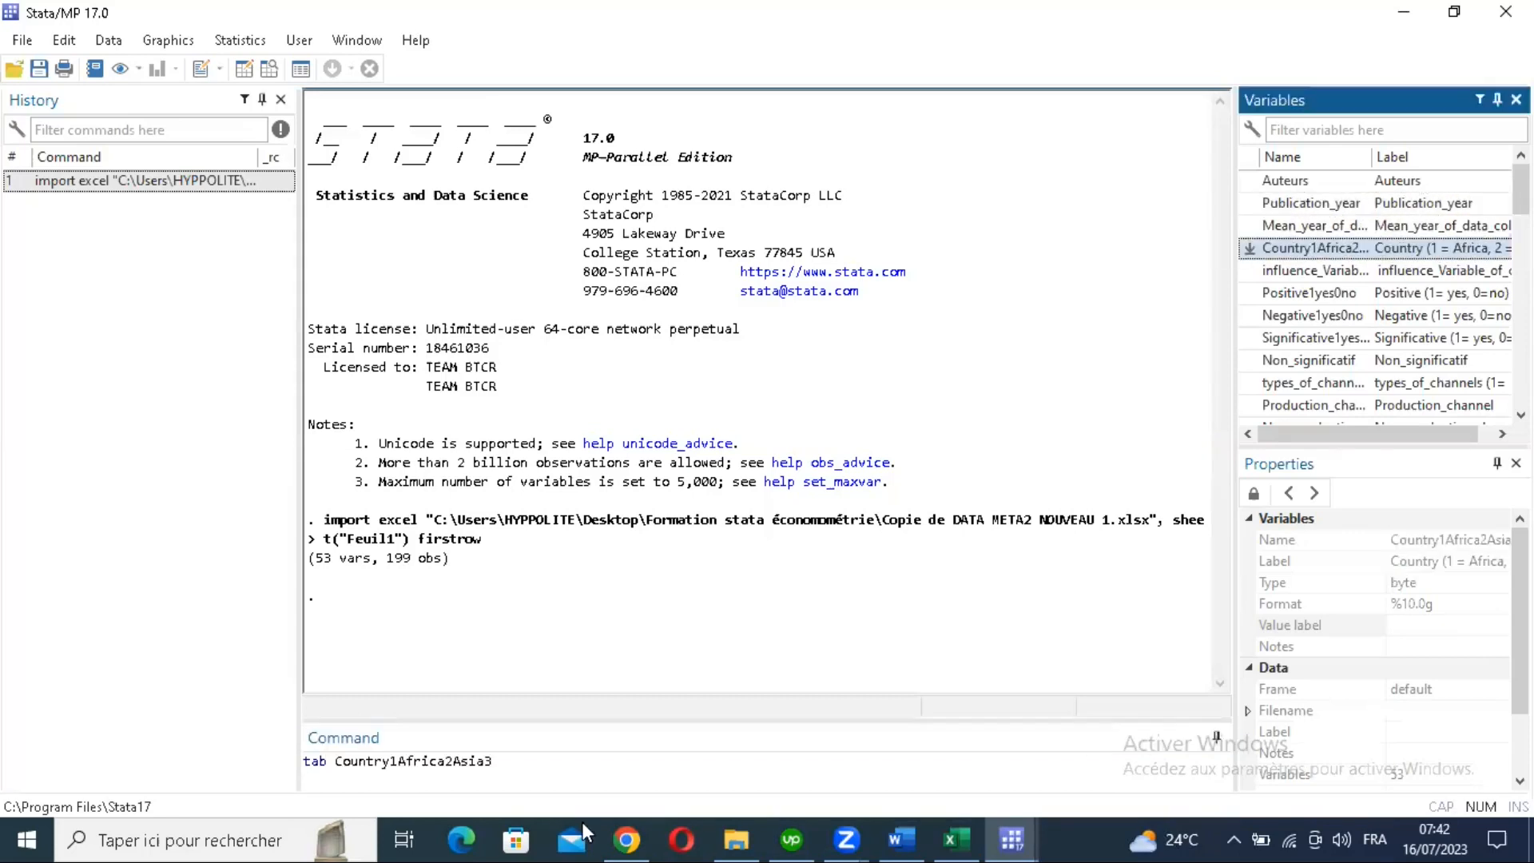
left_click(508, 760)
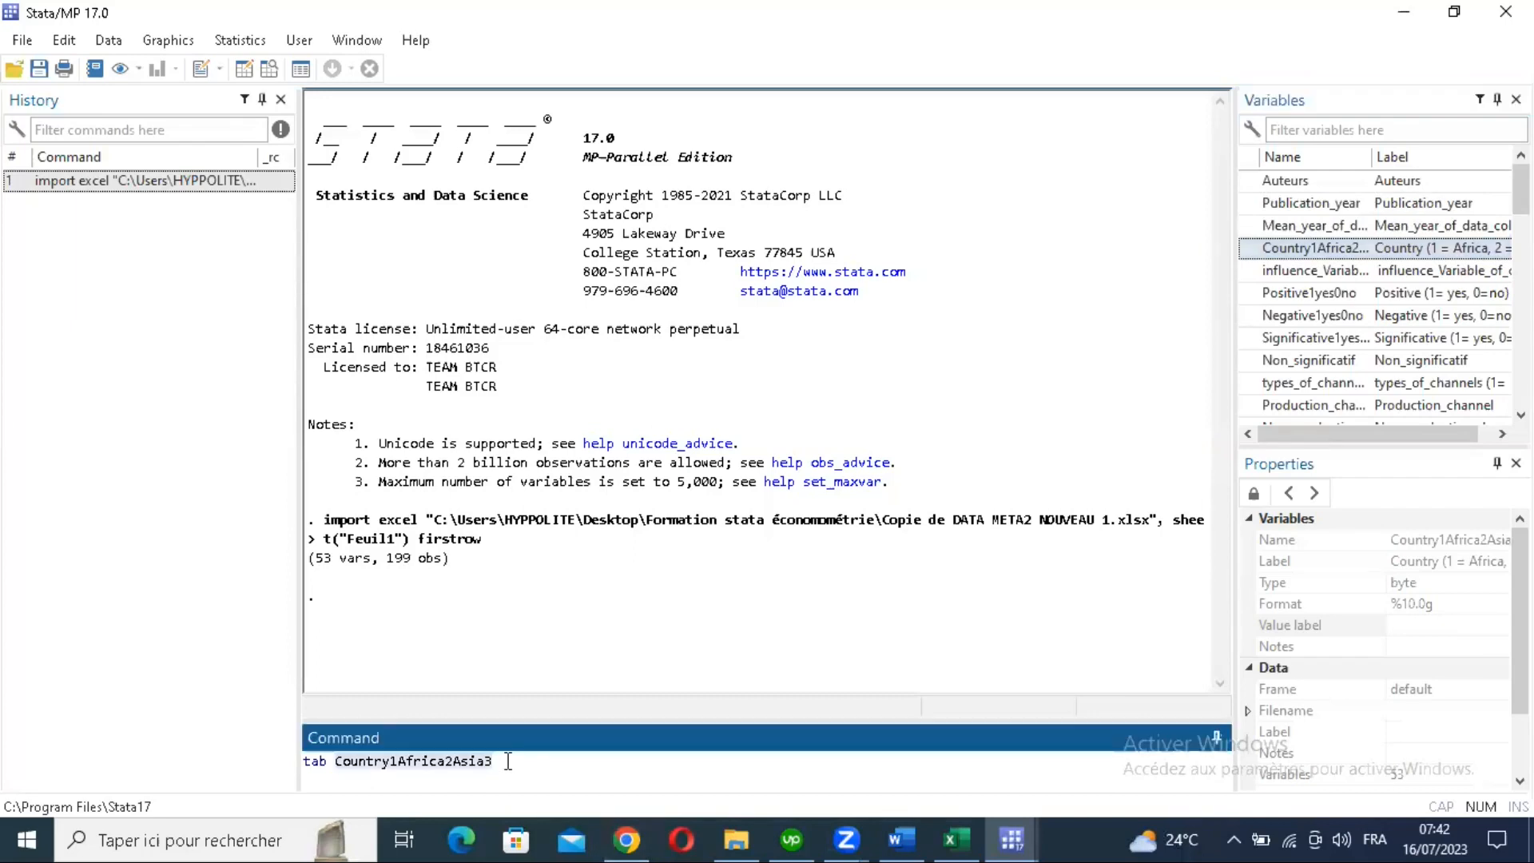
key("Return")
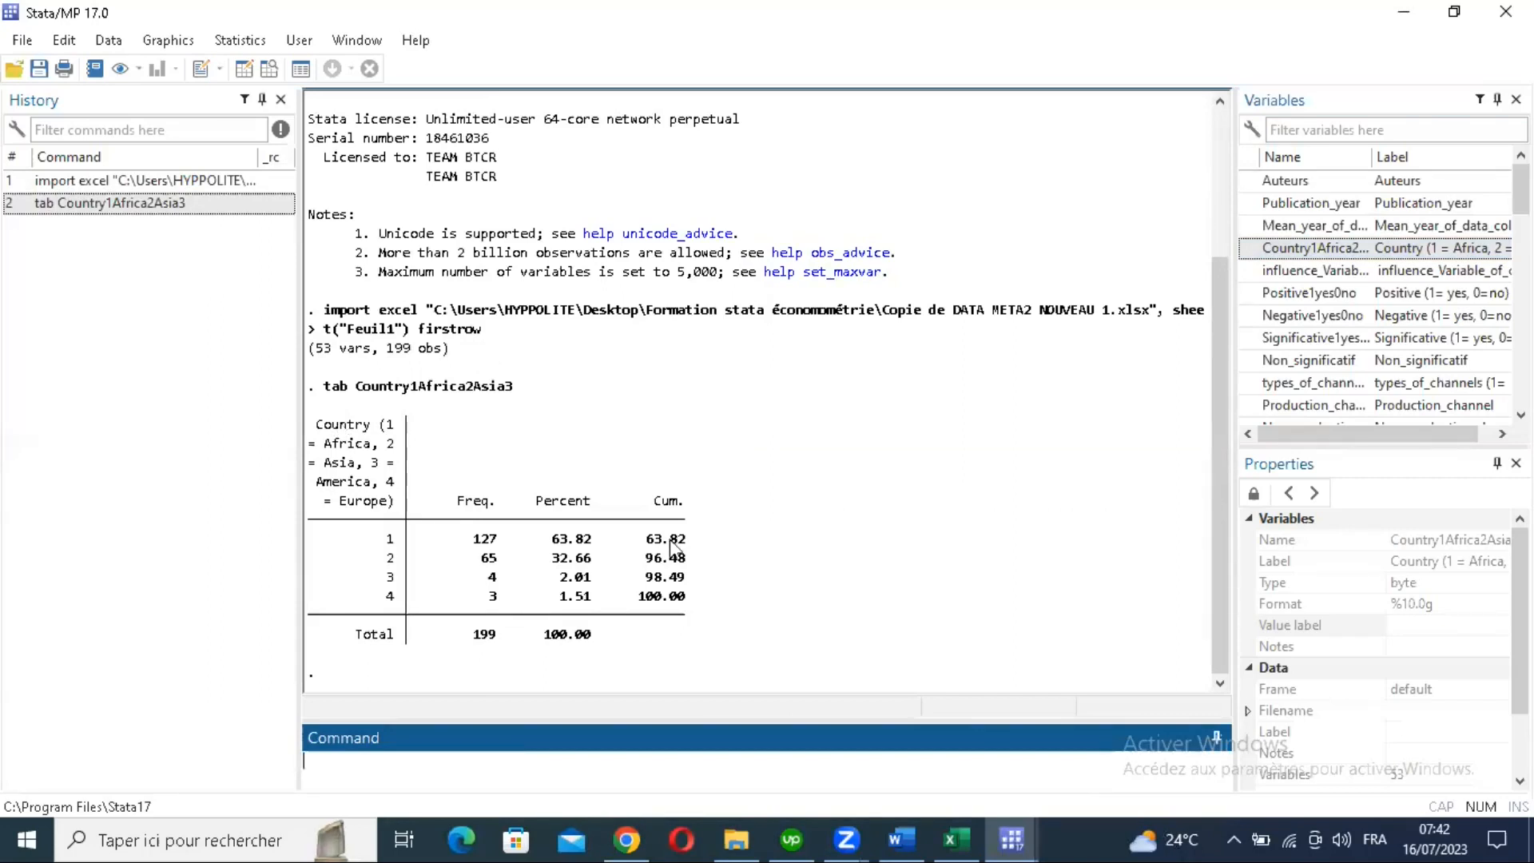
Step: Examine the category rows of the country frequency table against the country coding in the Excel header cell D1
left_click(689, 630)
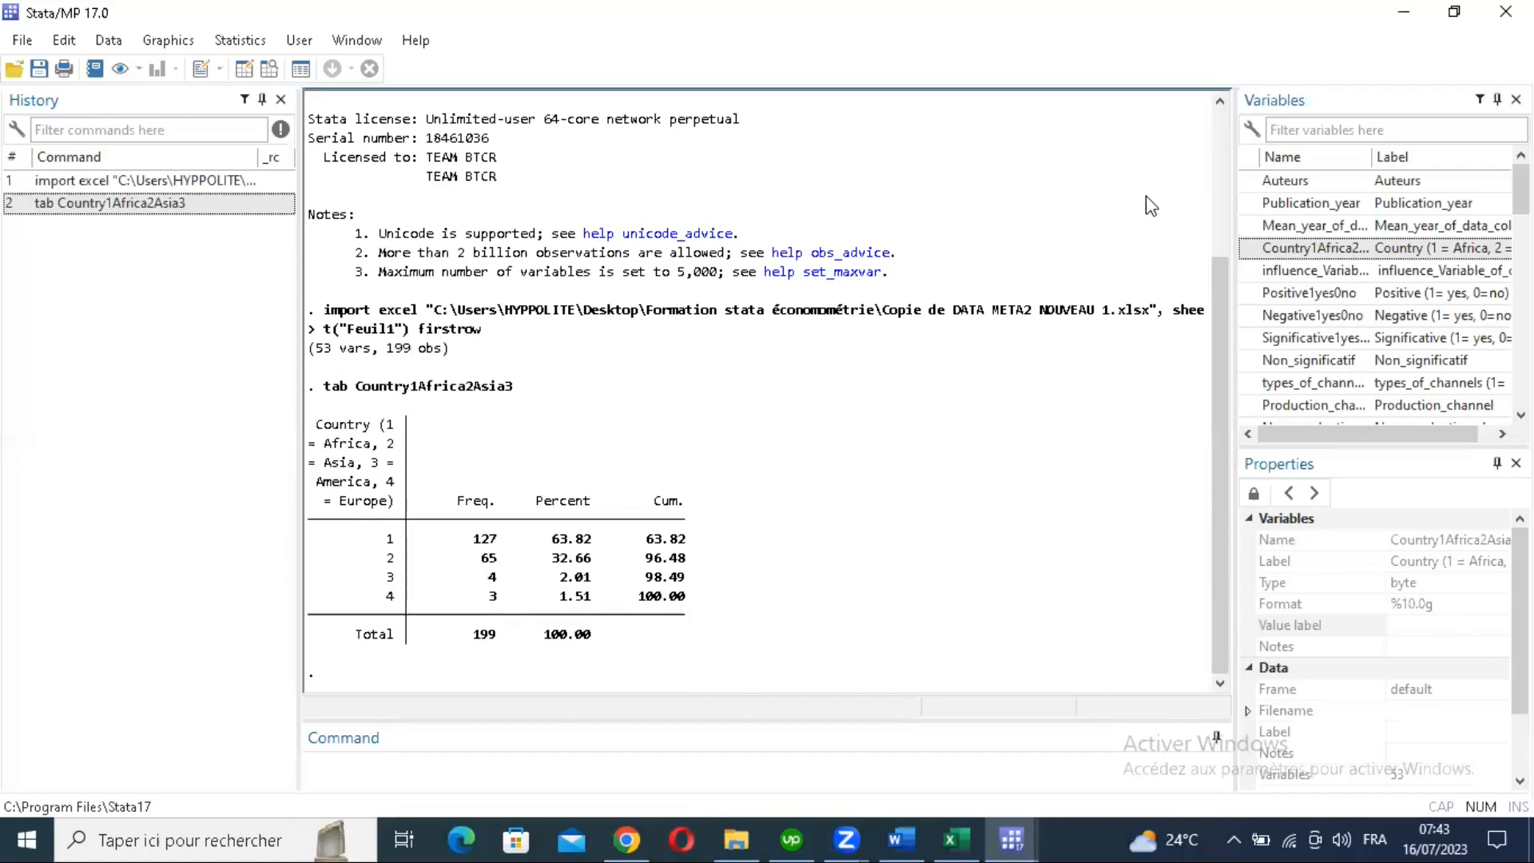
left_click_drag(394, 597, 387, 553)
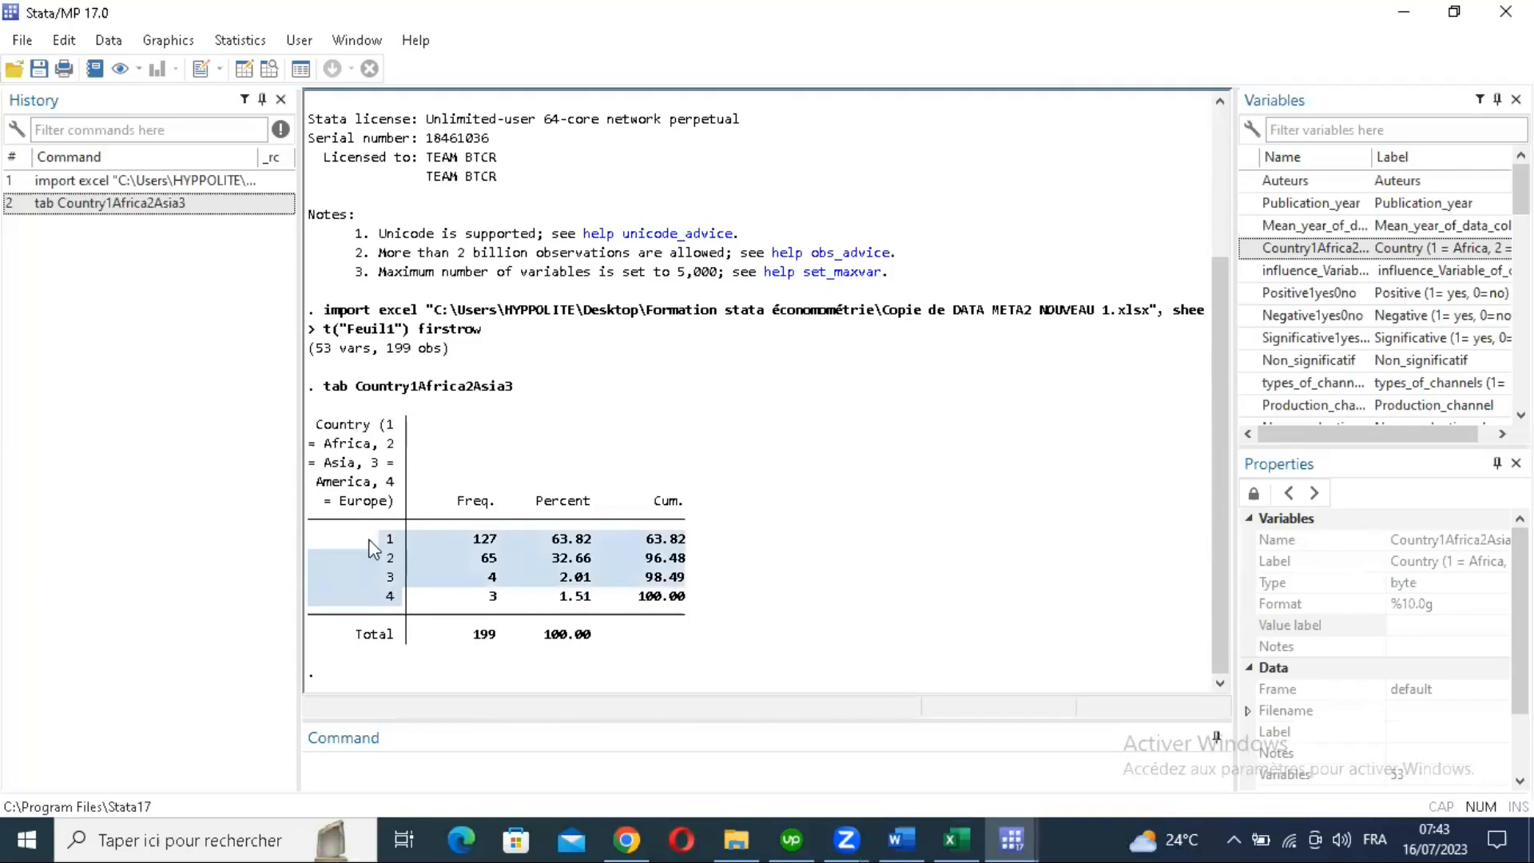
left_click_drag(378, 540, 406, 560)
left_click(956, 840)
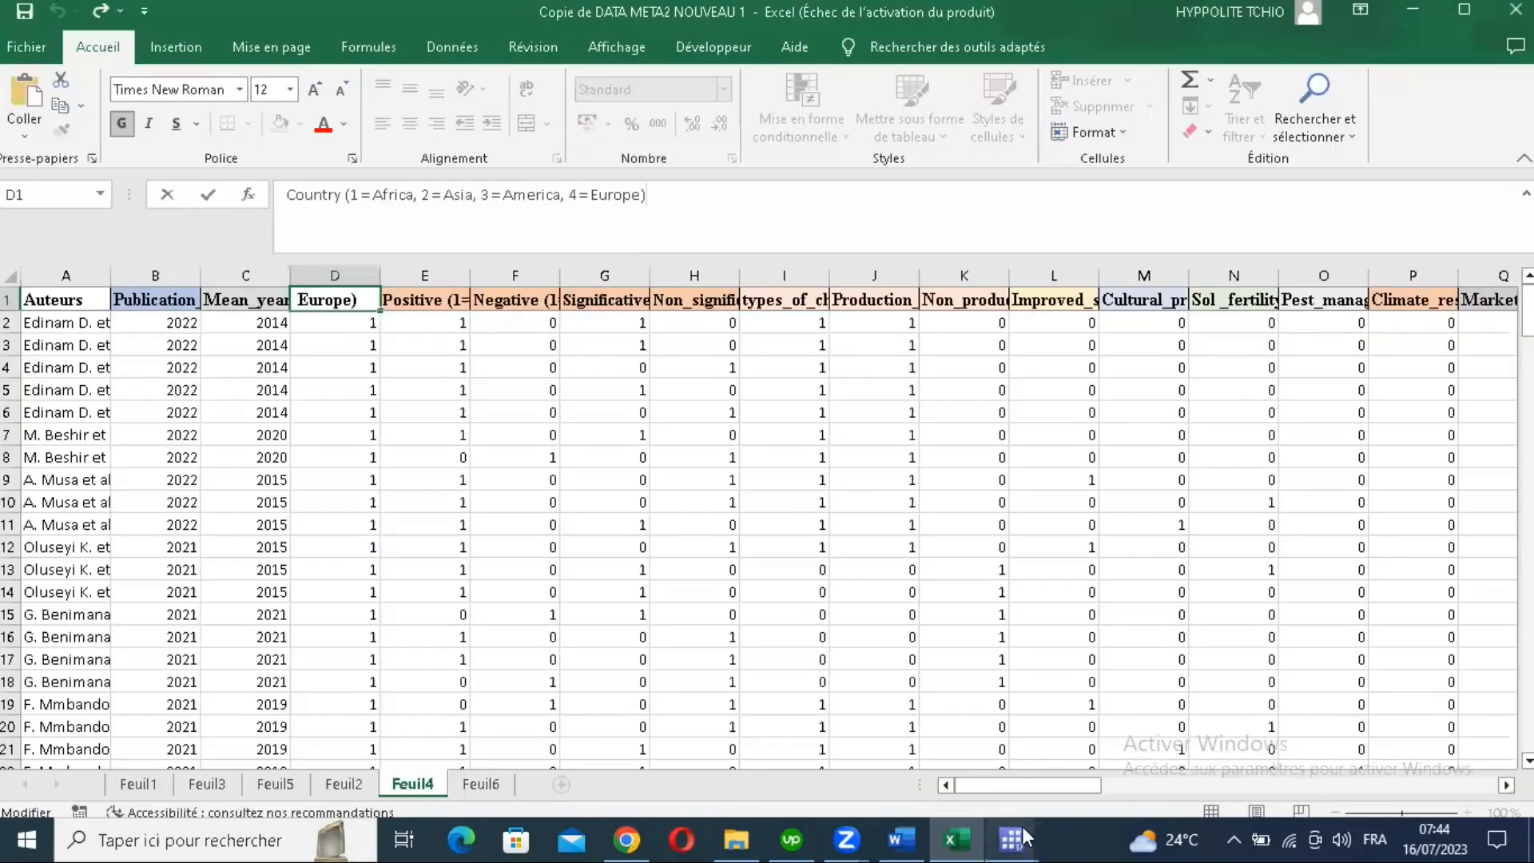
mouse_move(1023, 826)
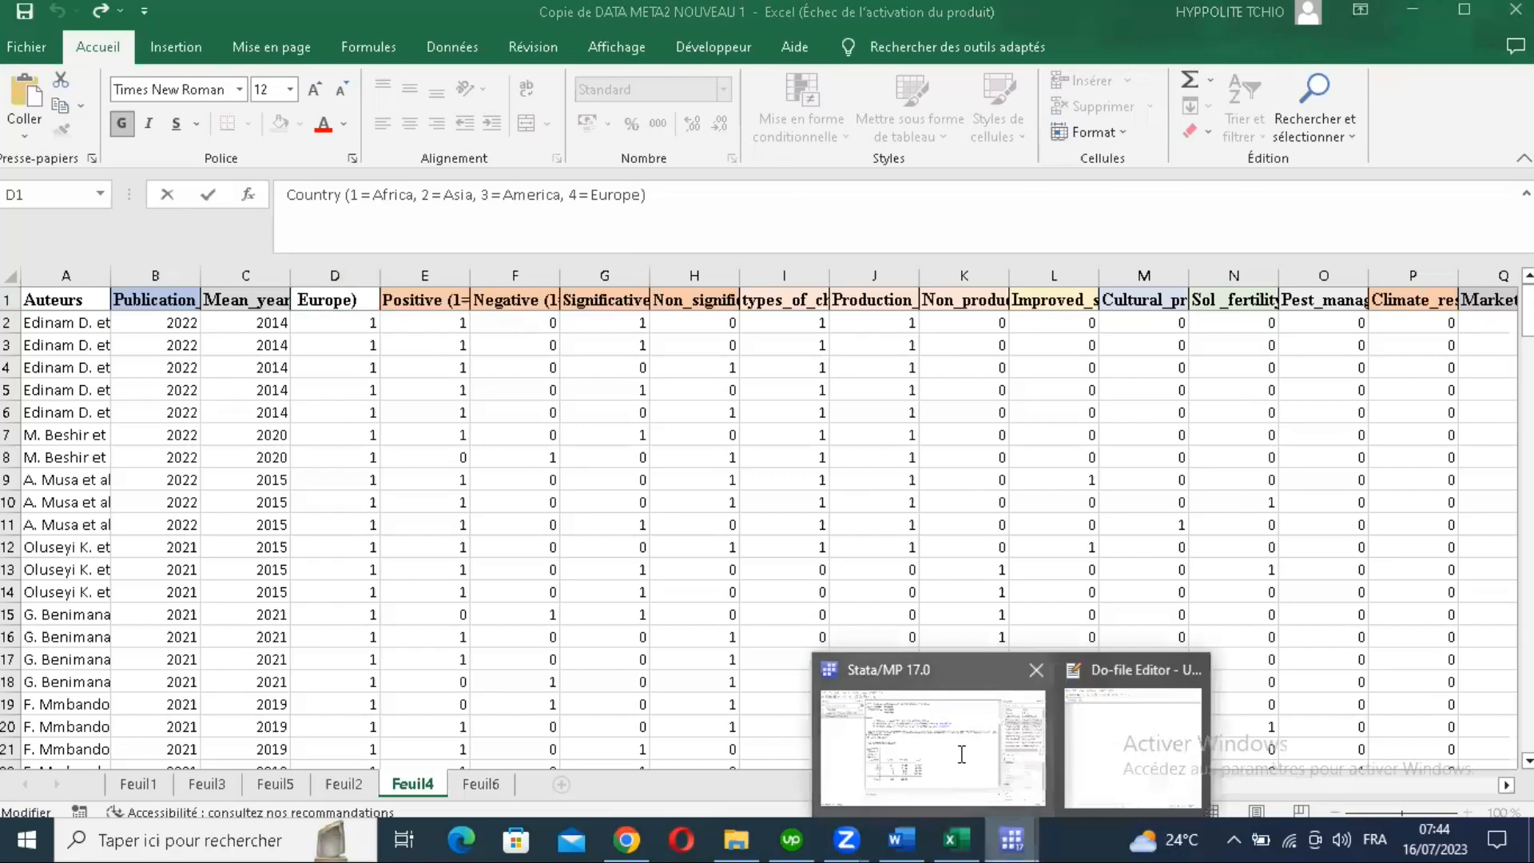
left_click(960, 752)
left_click(957, 839)
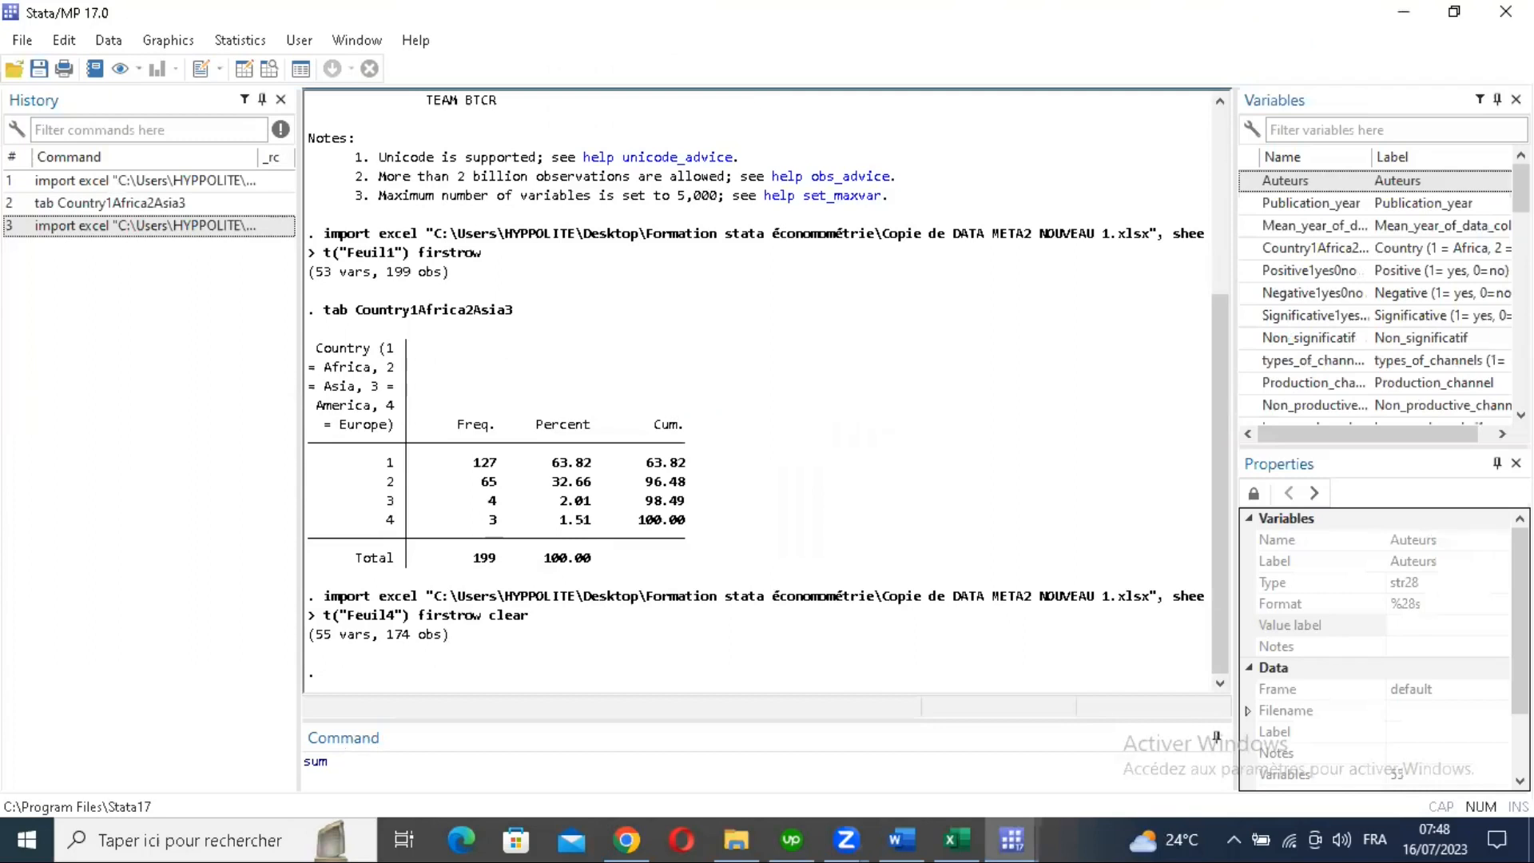
Step: Compute summary statistics with the command sum ttest and highlight the resulting table
left_click(328, 762)
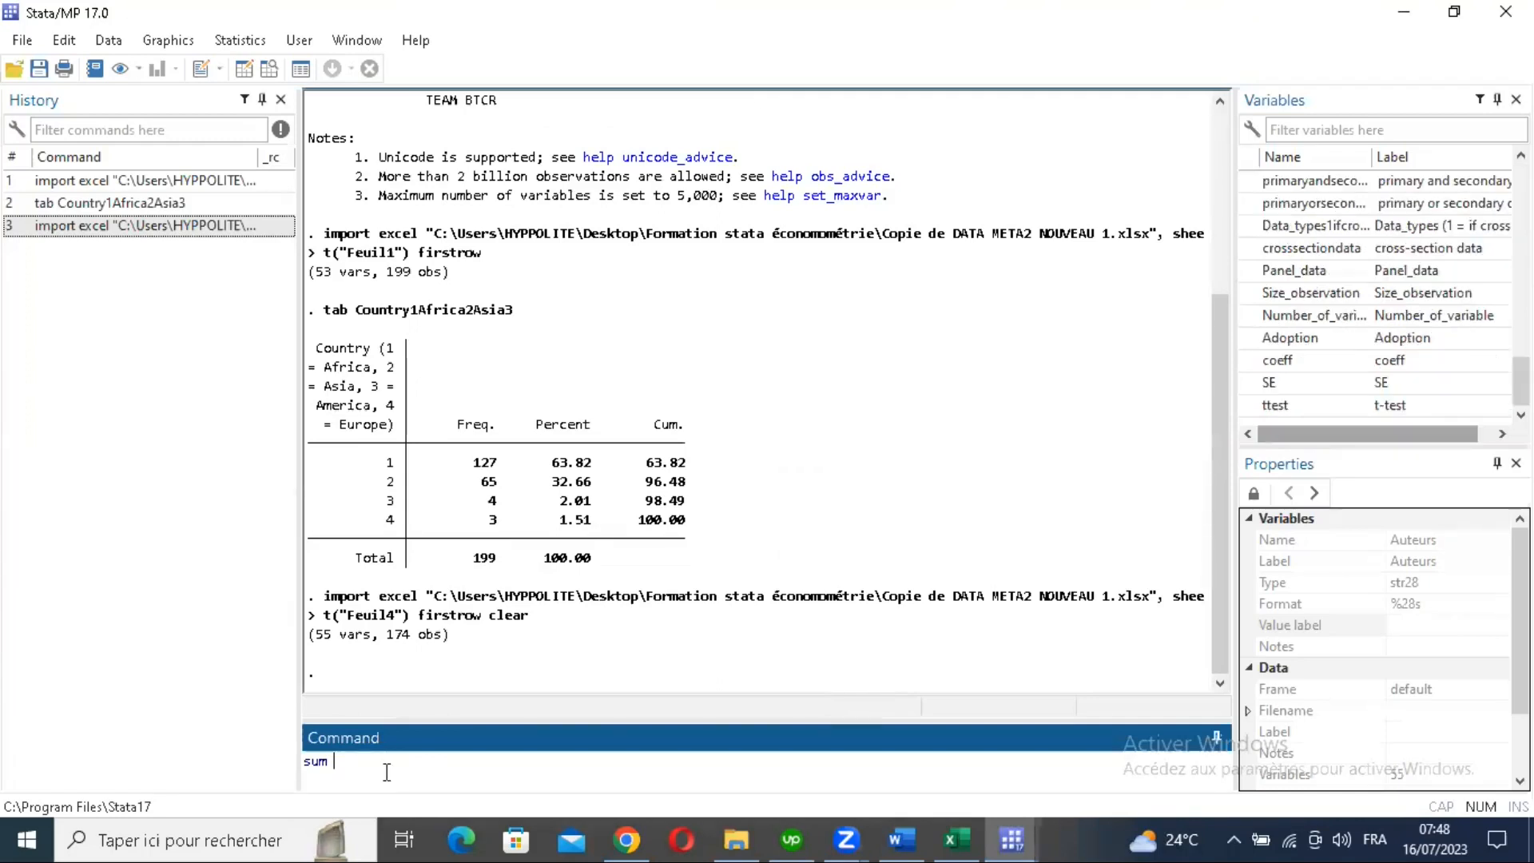
key("Return")
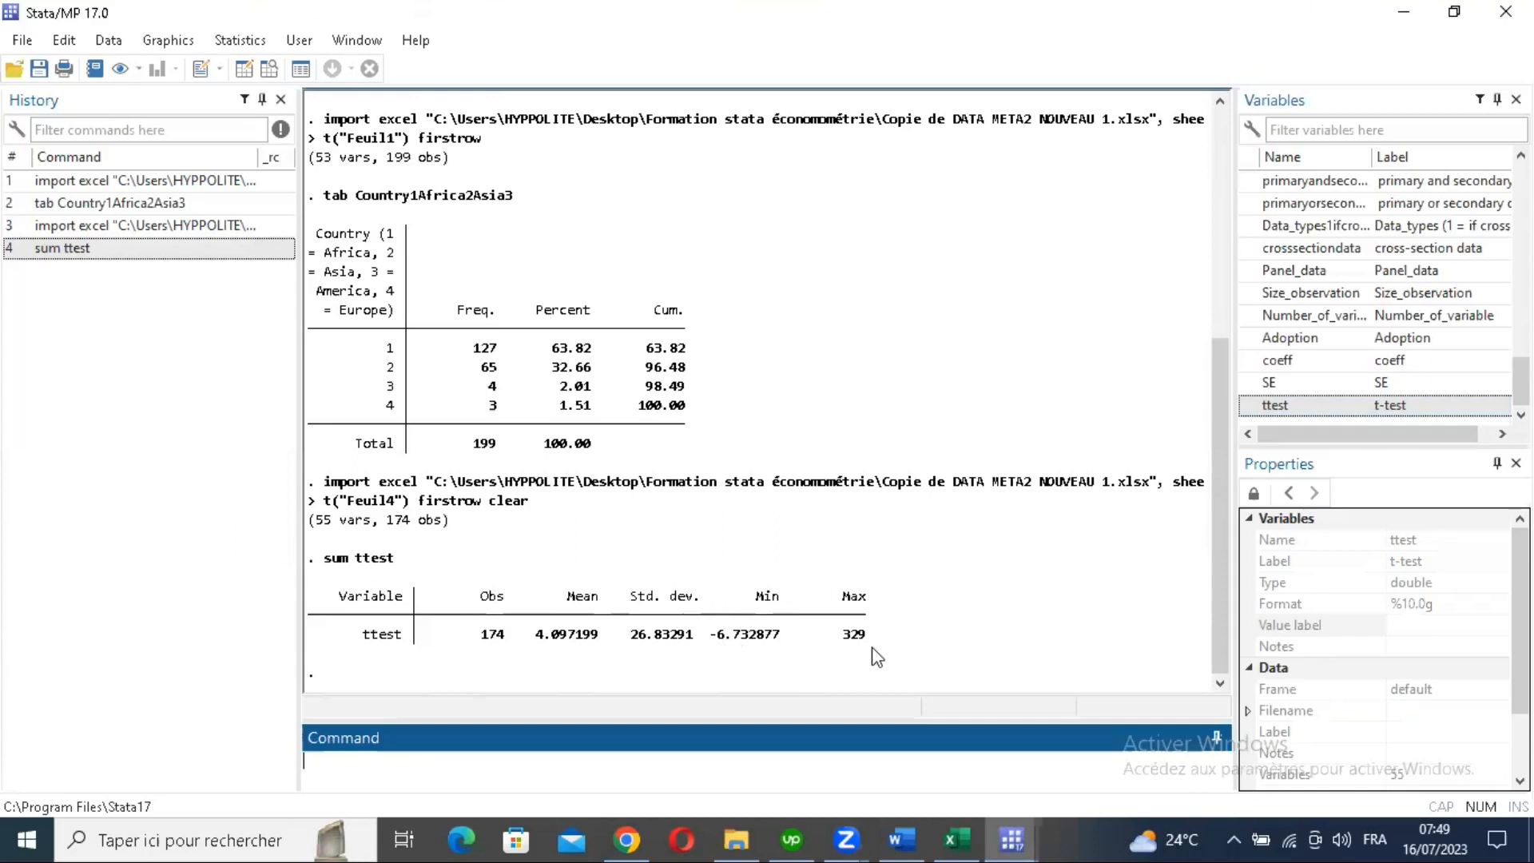
left_click(922, 637)
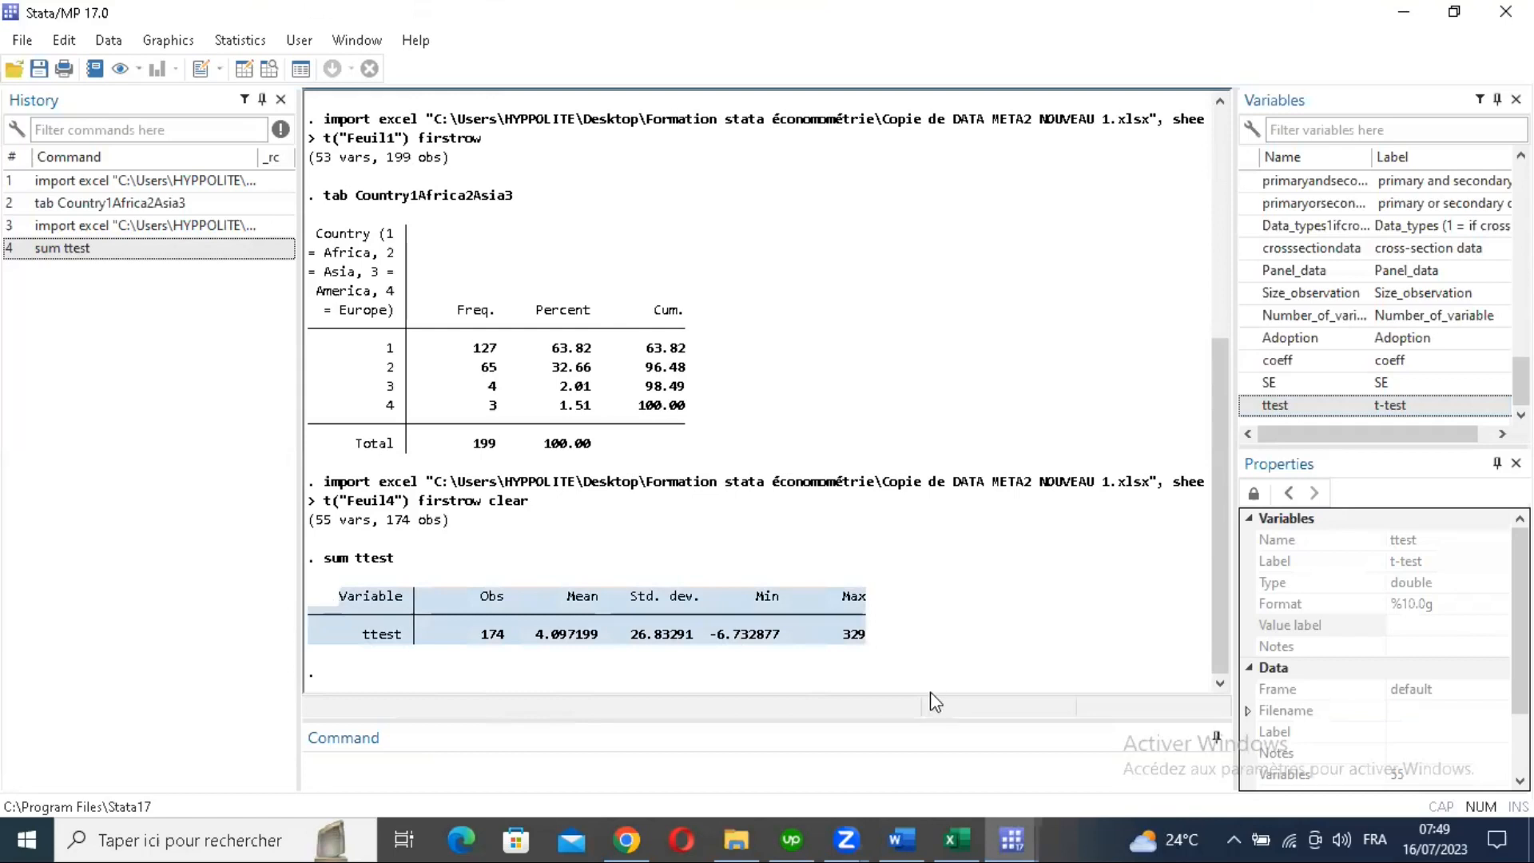
left_click(526, 675)
left_click_drag(323, 596, 527, 675)
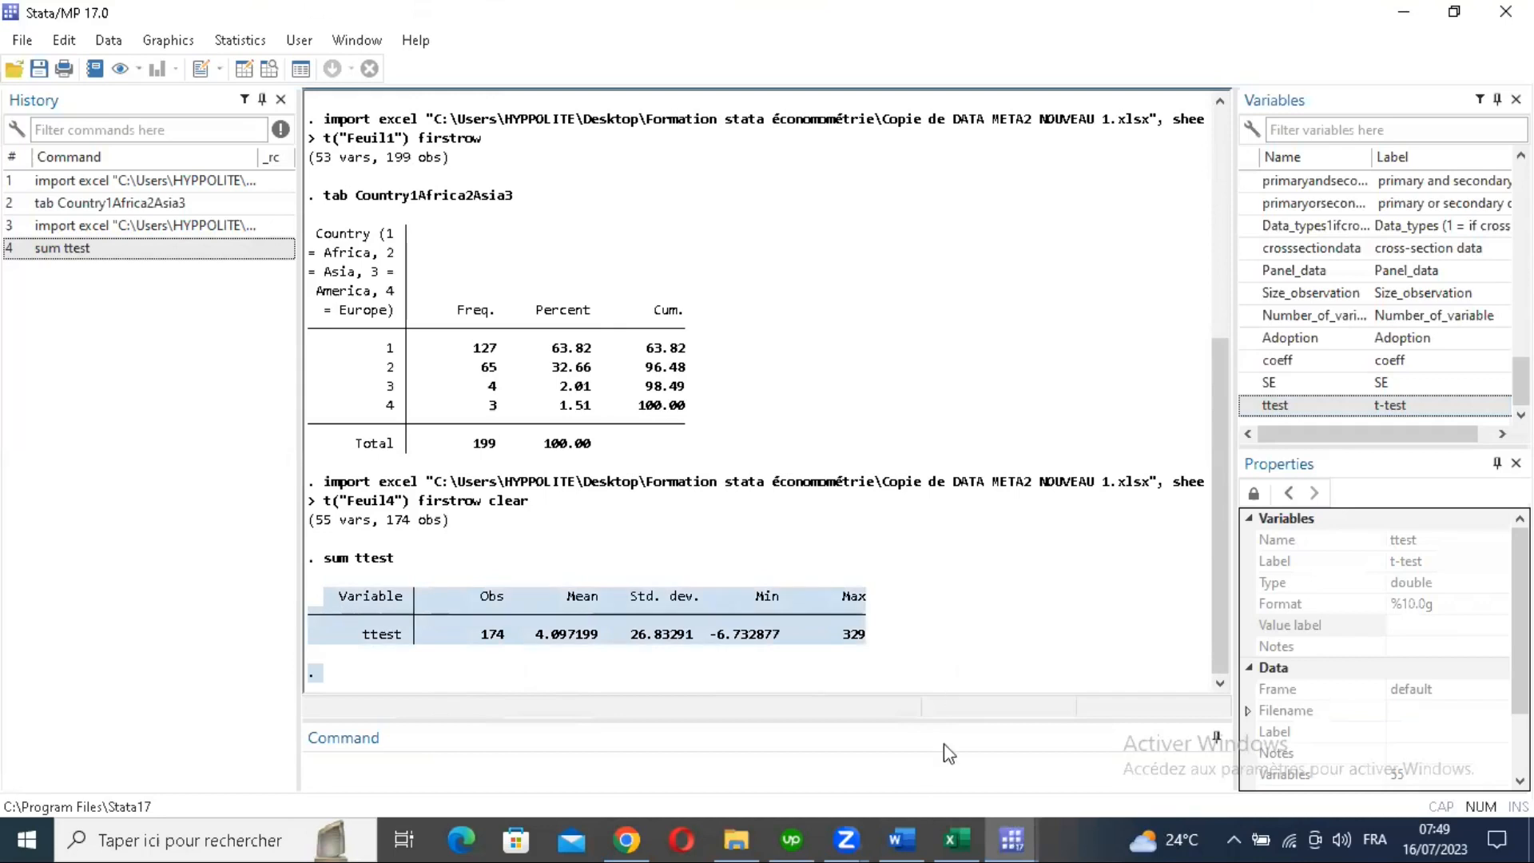
left_click(430, 691)
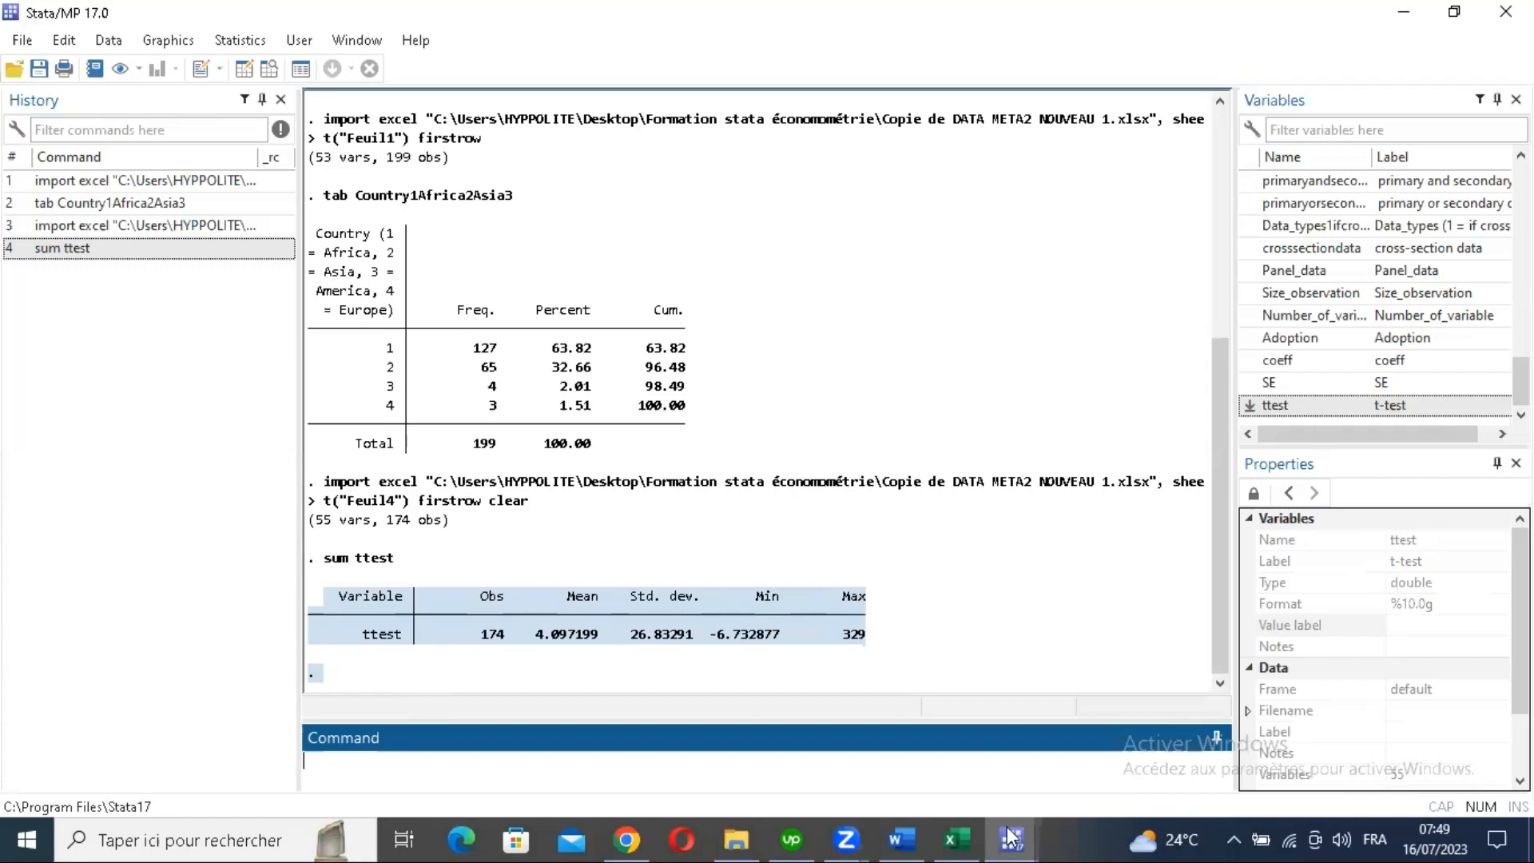
Step: Switch to the Excel workbook and select the t-test header in cell BC1 of Feuil4
left_click(962, 837)
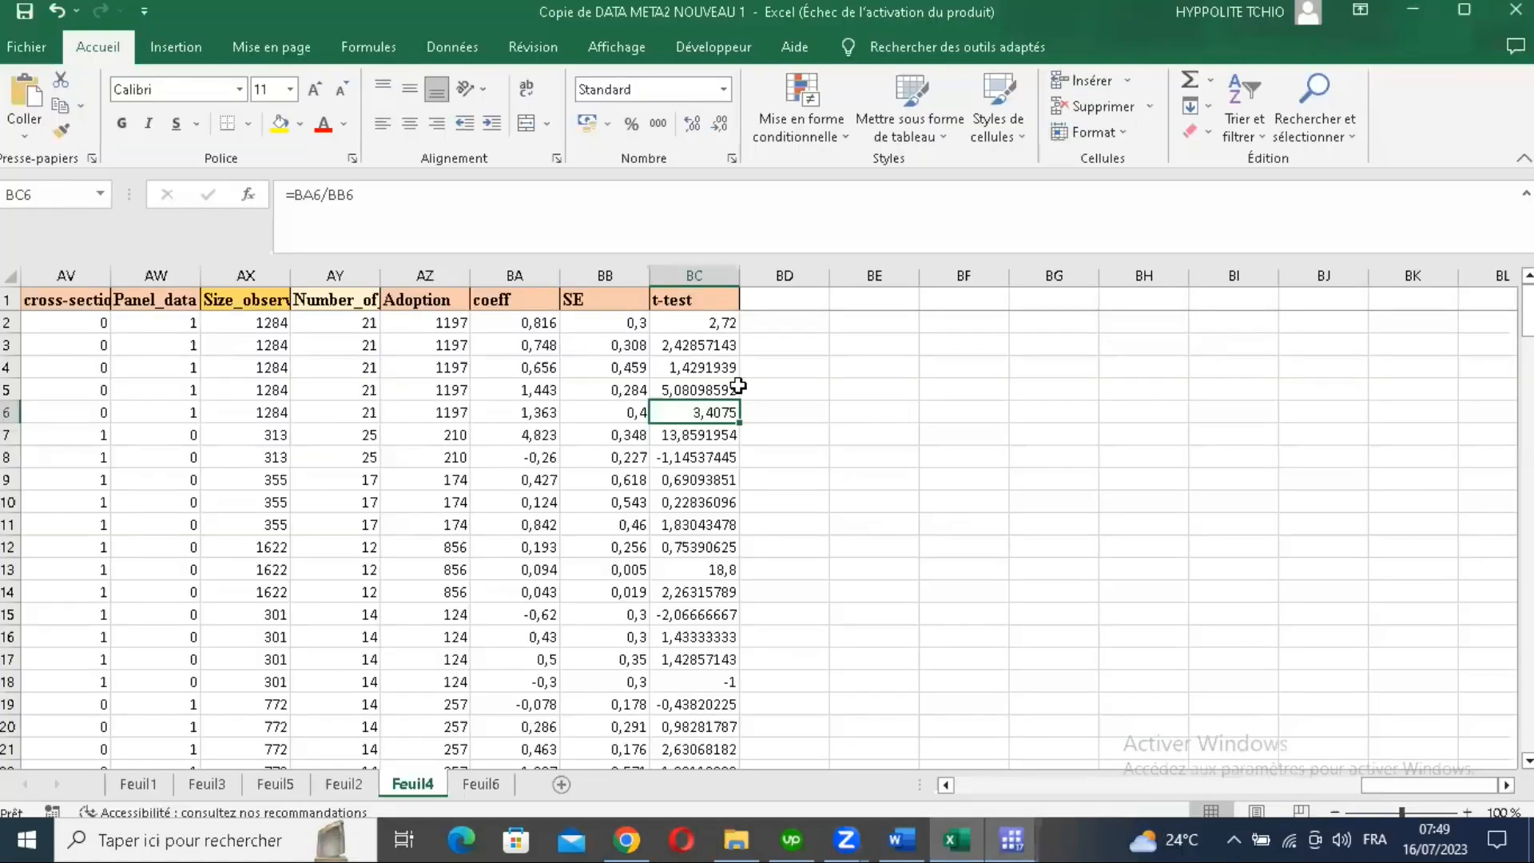
left_click(700, 304)
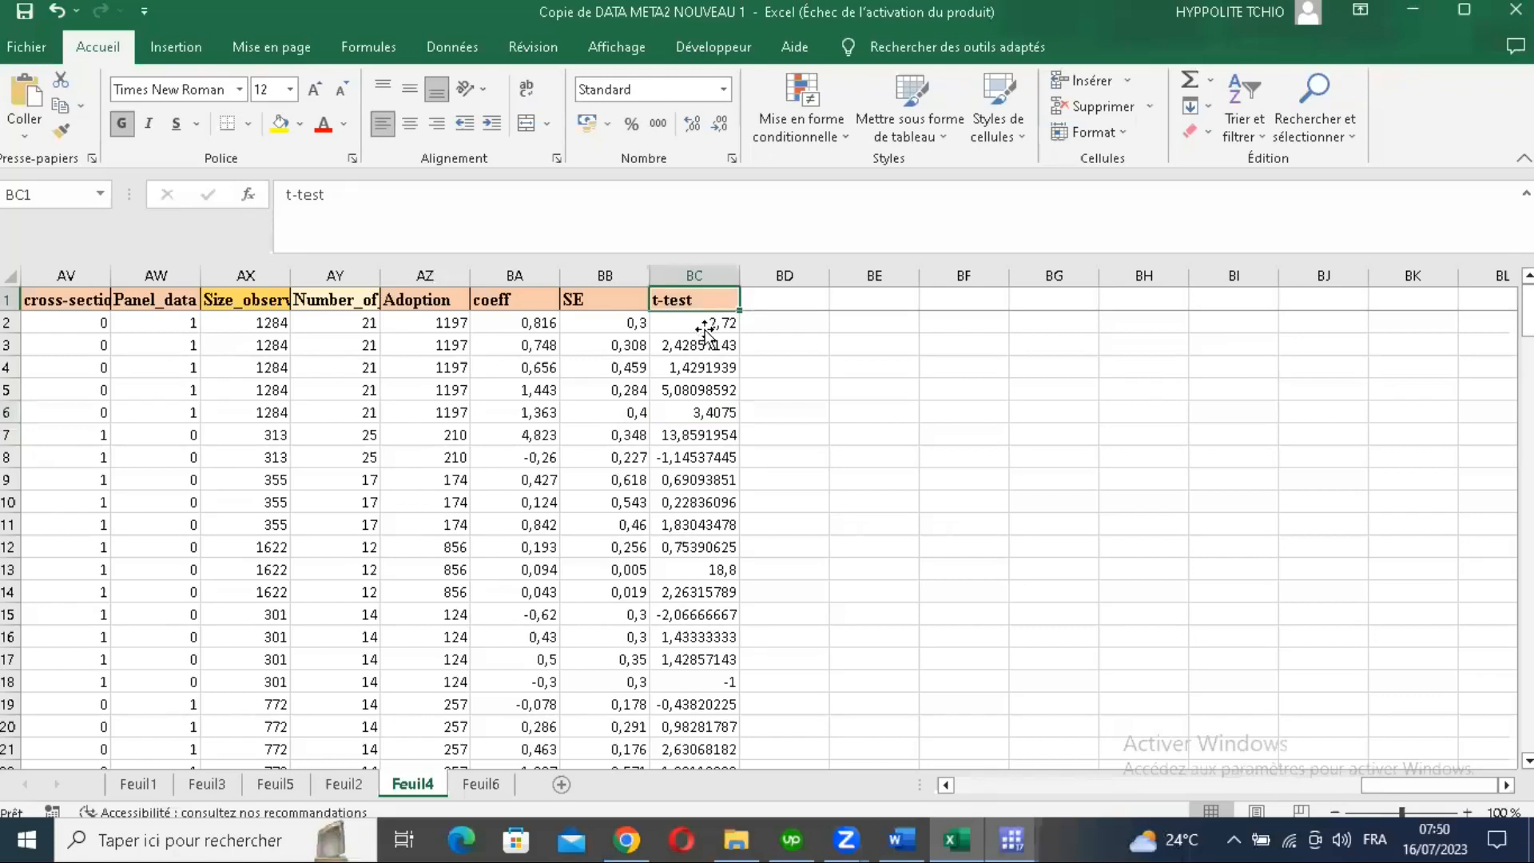
Step: Check the t-test column in Feuil4 down to its last row and select cell BC2 to view its formula
key("ctrl+Down")
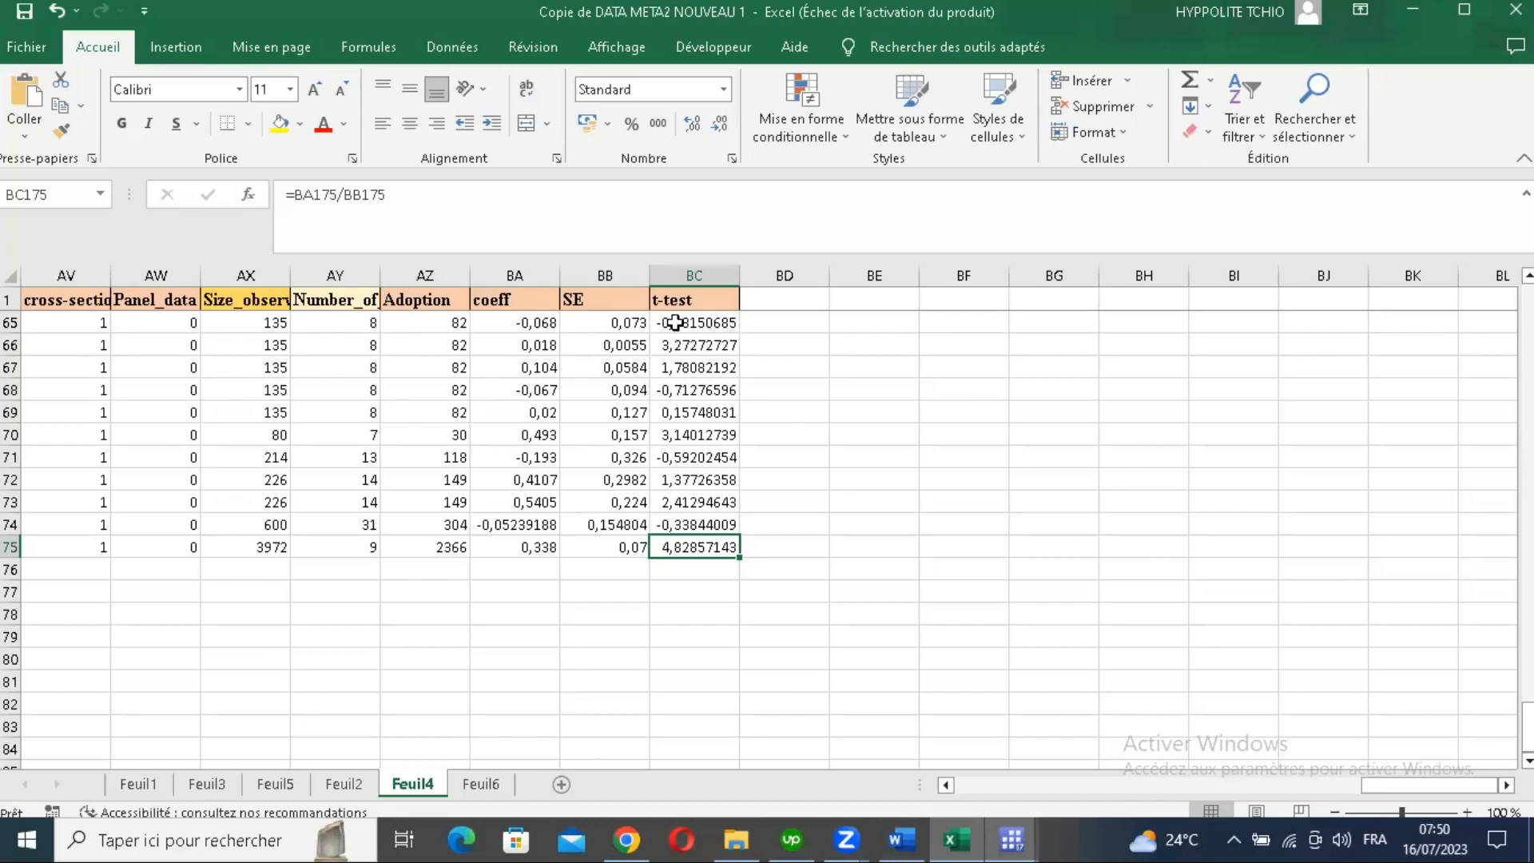
scroll(675, 322, "up", 20)
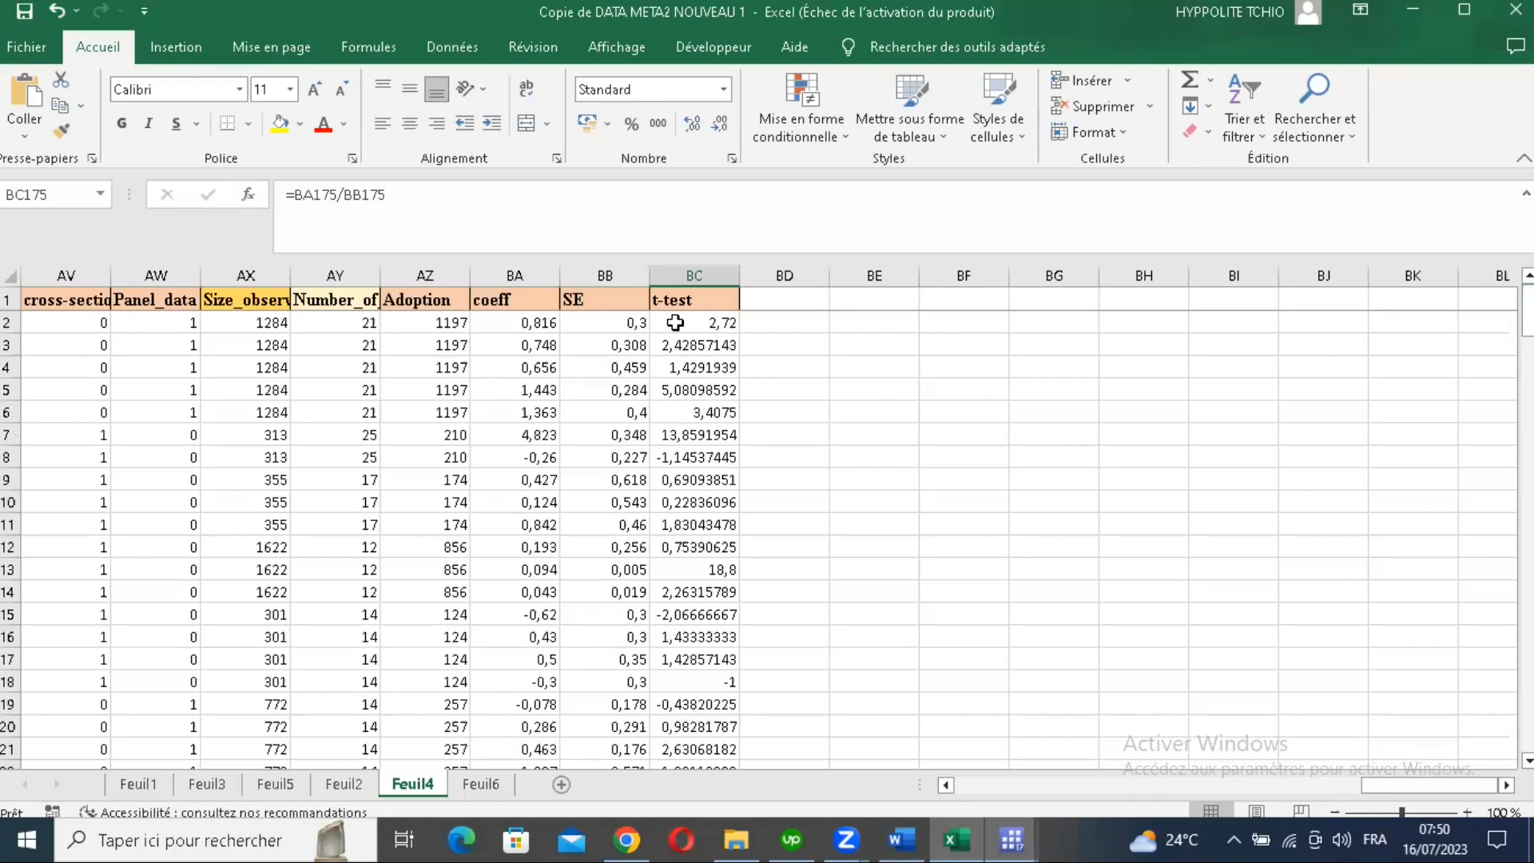
left_click(675, 322)
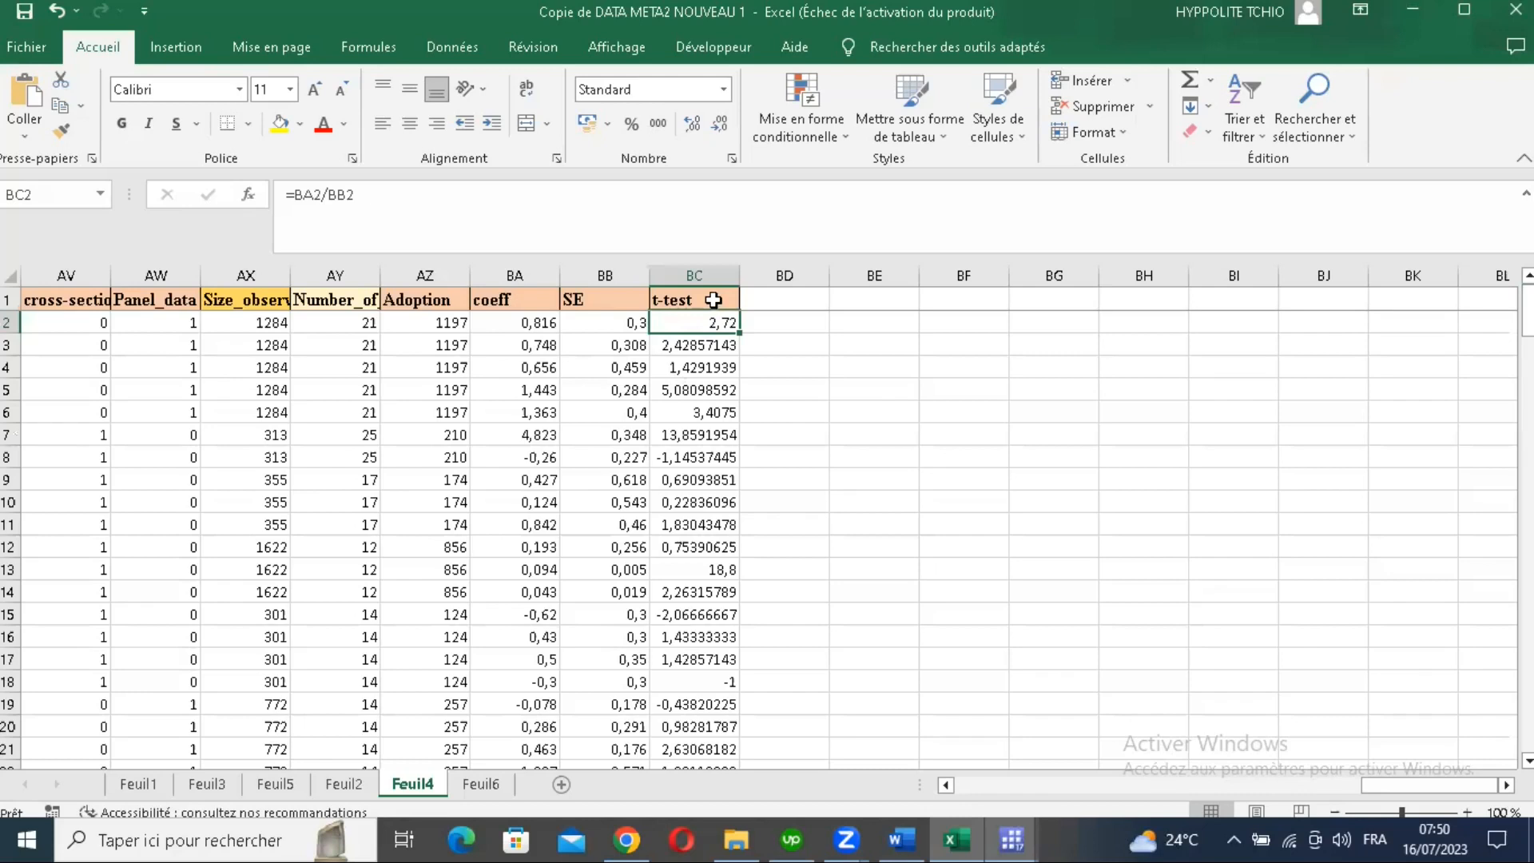
Step: Enter the critical values -1,96 in cell BE3 and 1,96 in cell BF3
left_click(883, 347)
type("1,")
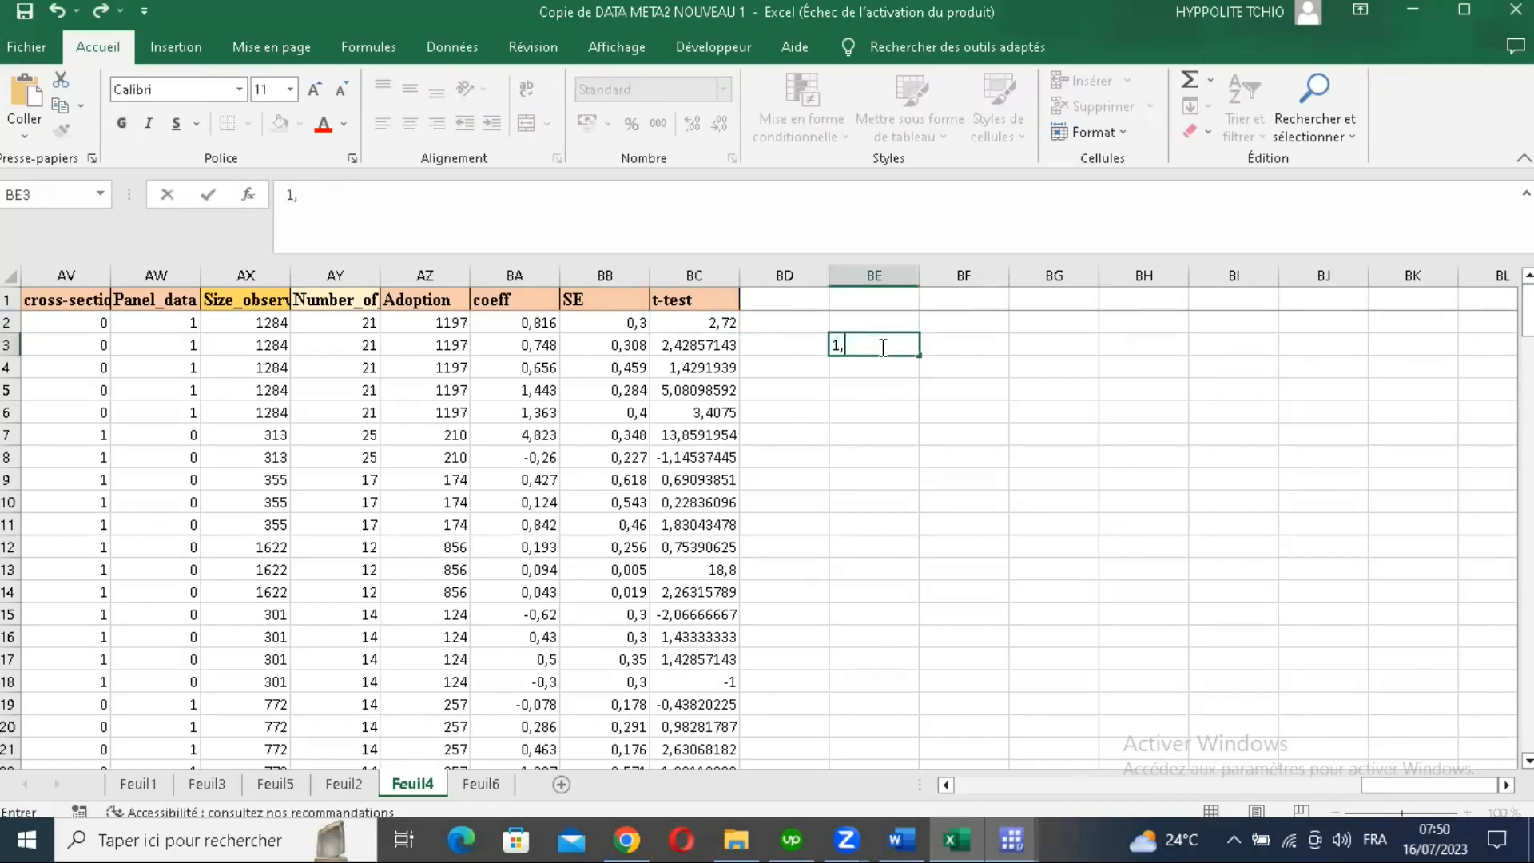
type("96")
left_click(853, 350)
type("-")
key("Right")
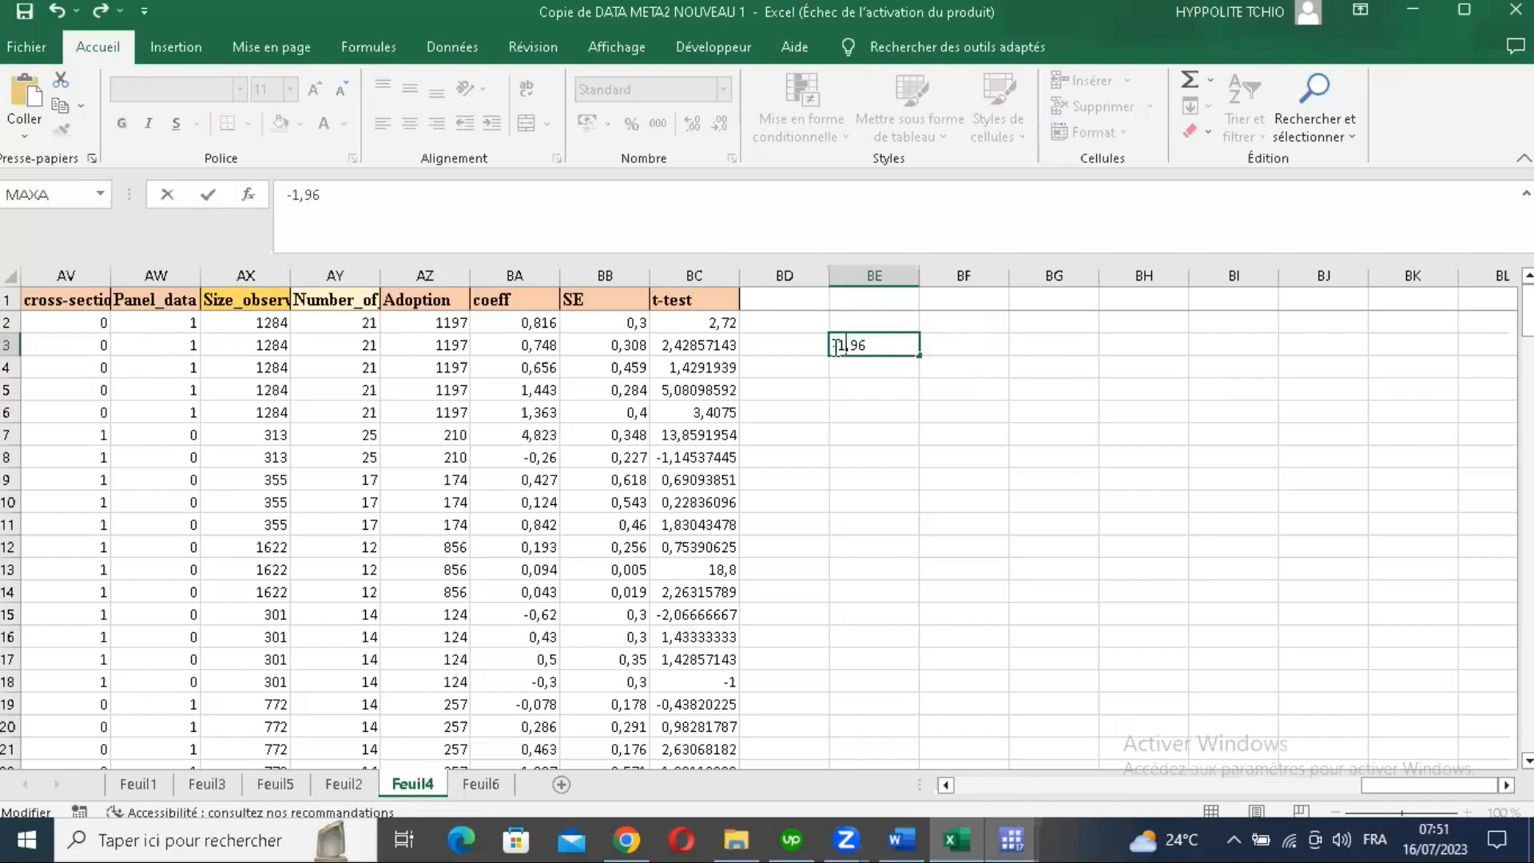
key("Right")
key("Right")
key("Right")
left_click(954, 348)
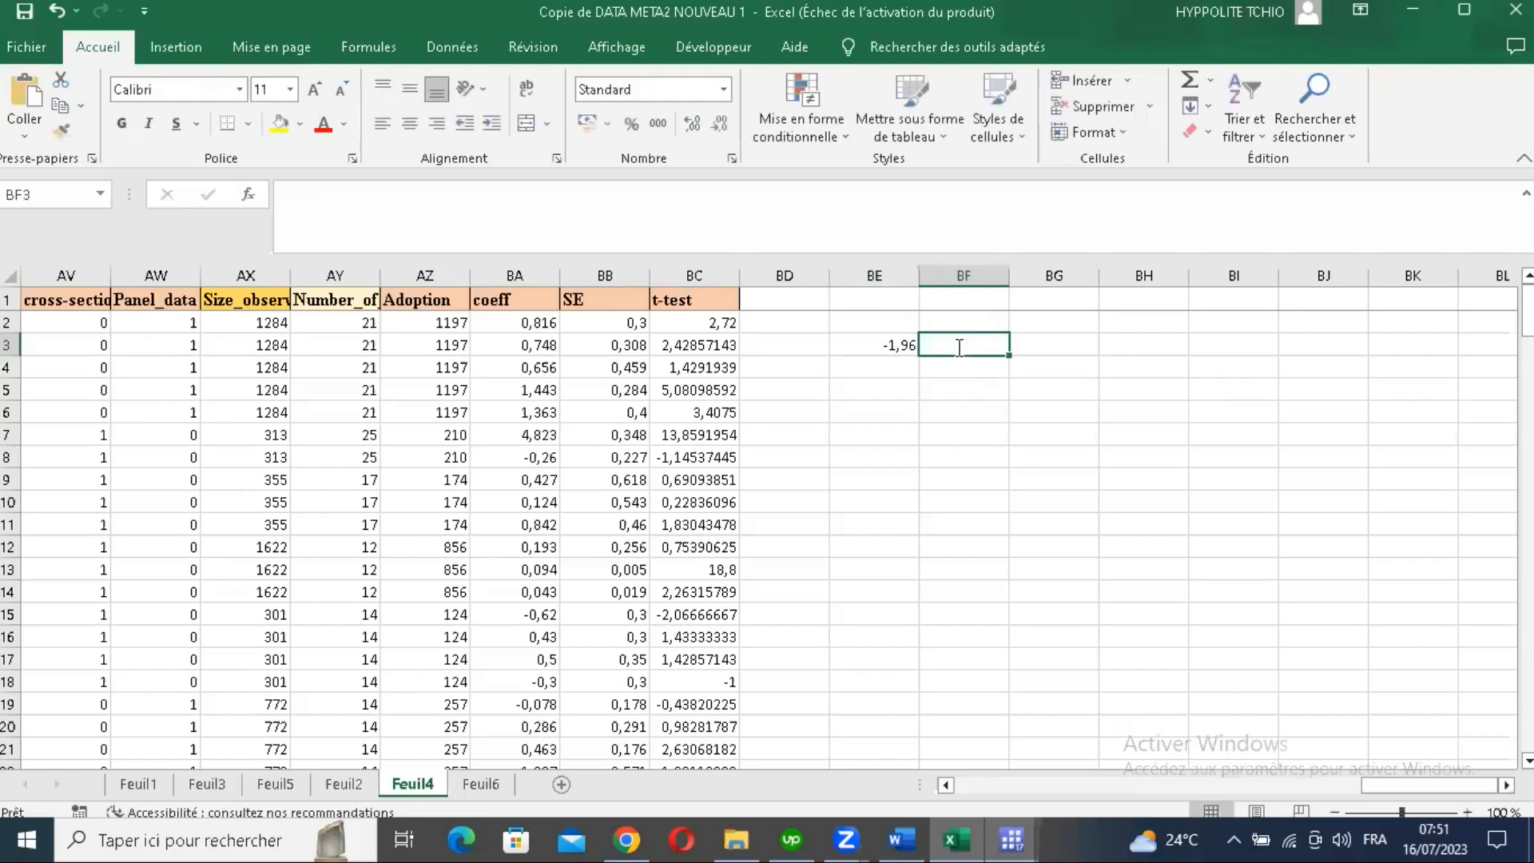
type("1,96")
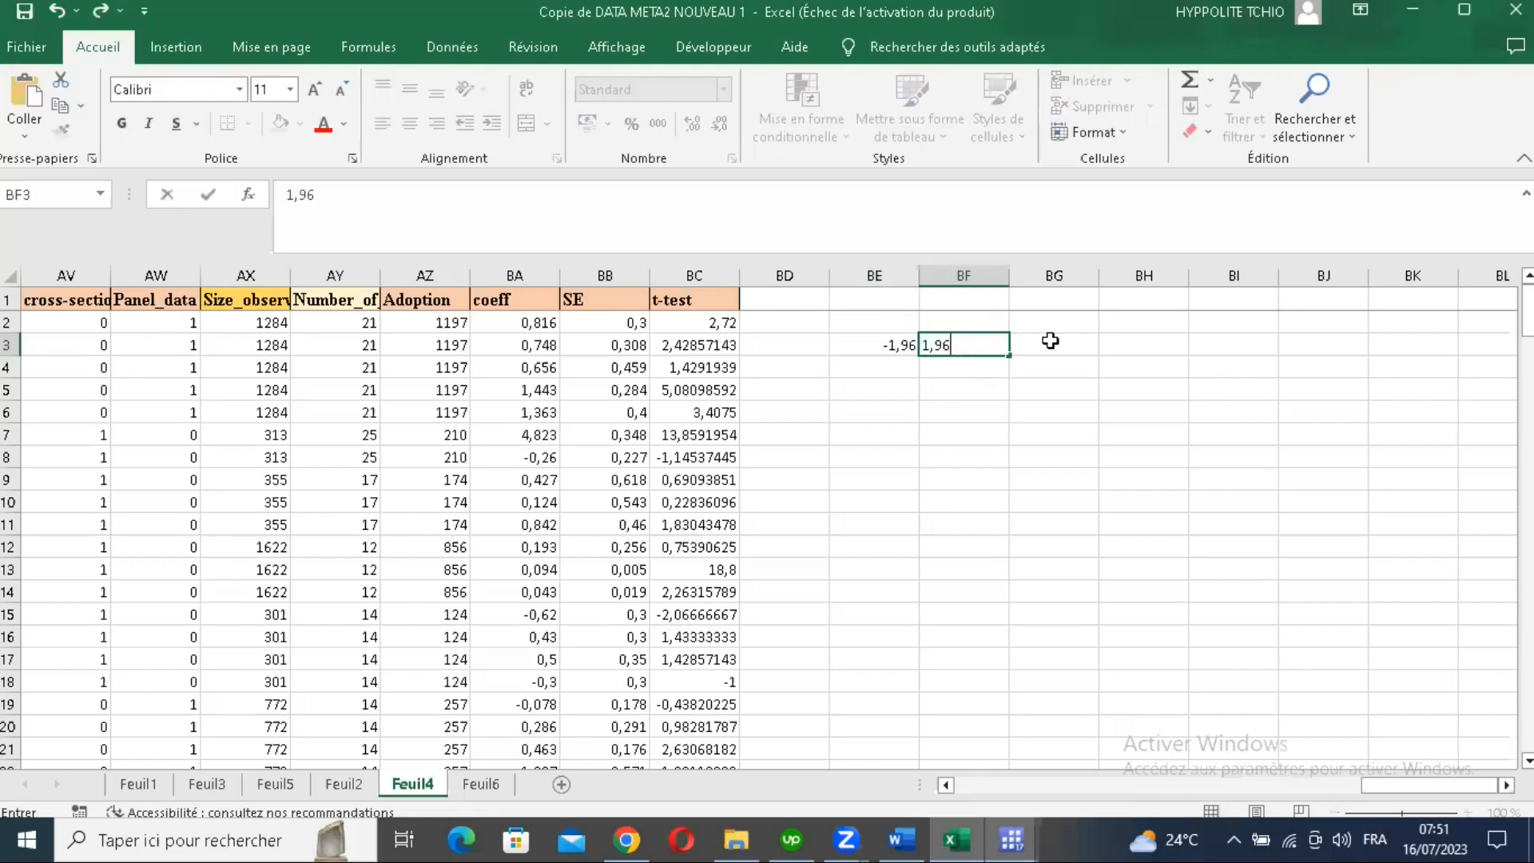
key("Tab")
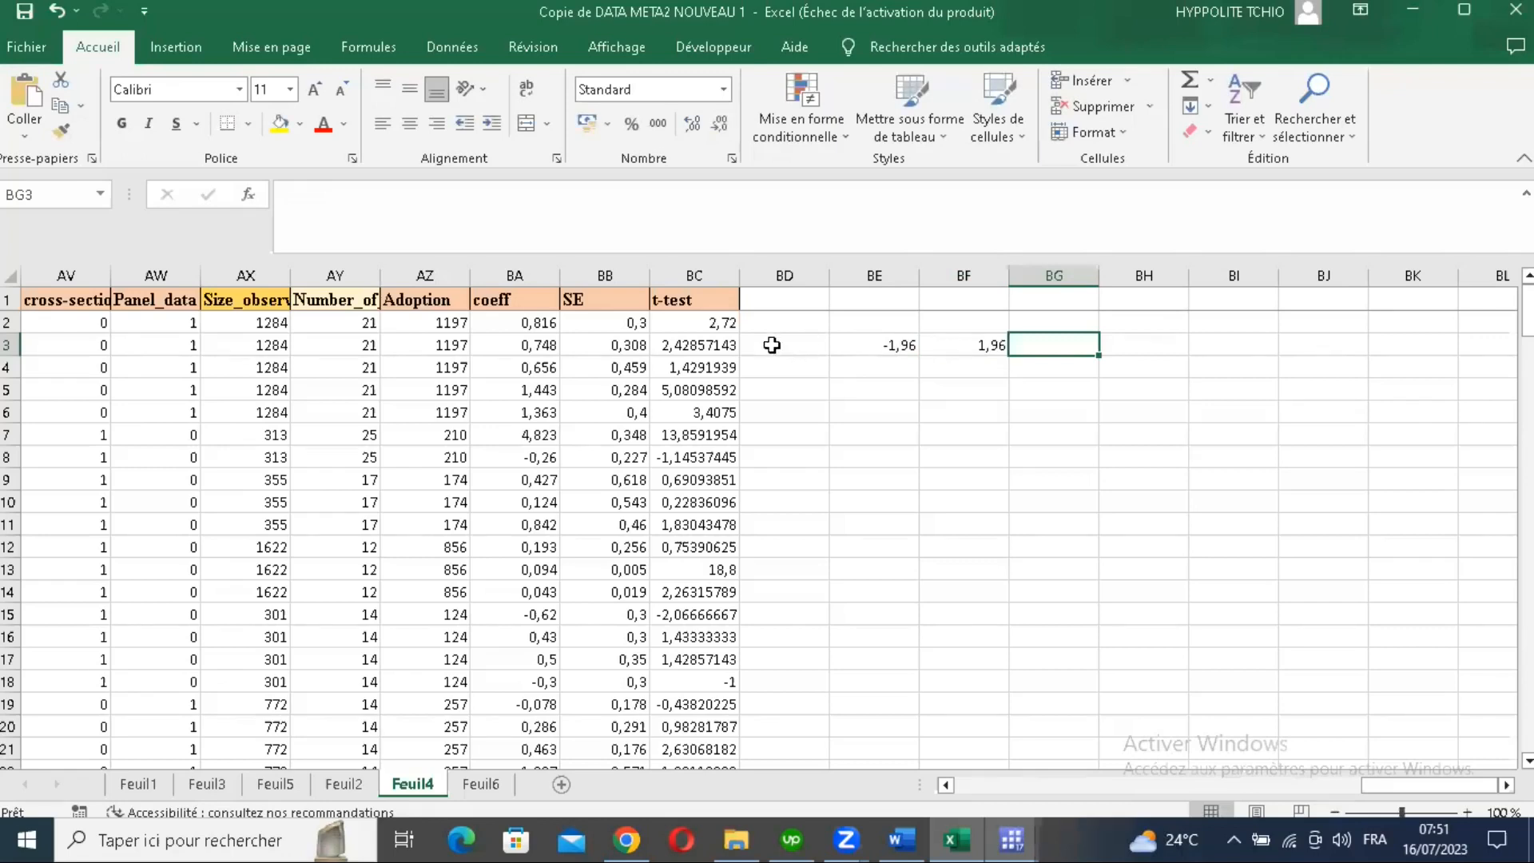
Step: Highlight the zones outside the critical values, BD3 and BG3:BH3, and the interval between them, BE3:BF3
left_click(797, 343)
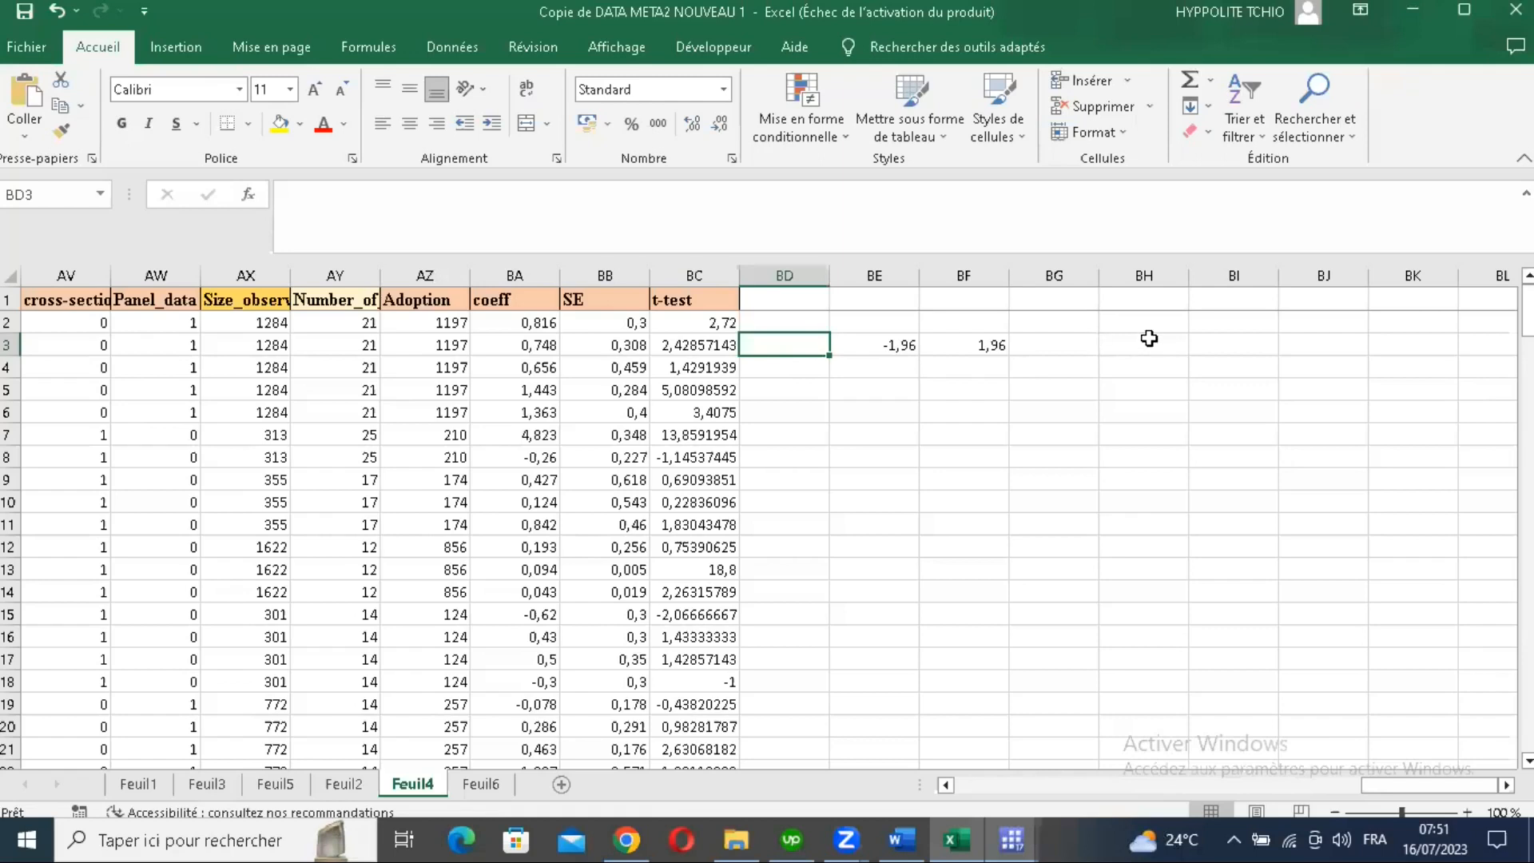
left_click_drag(1066, 338, 1125, 339)
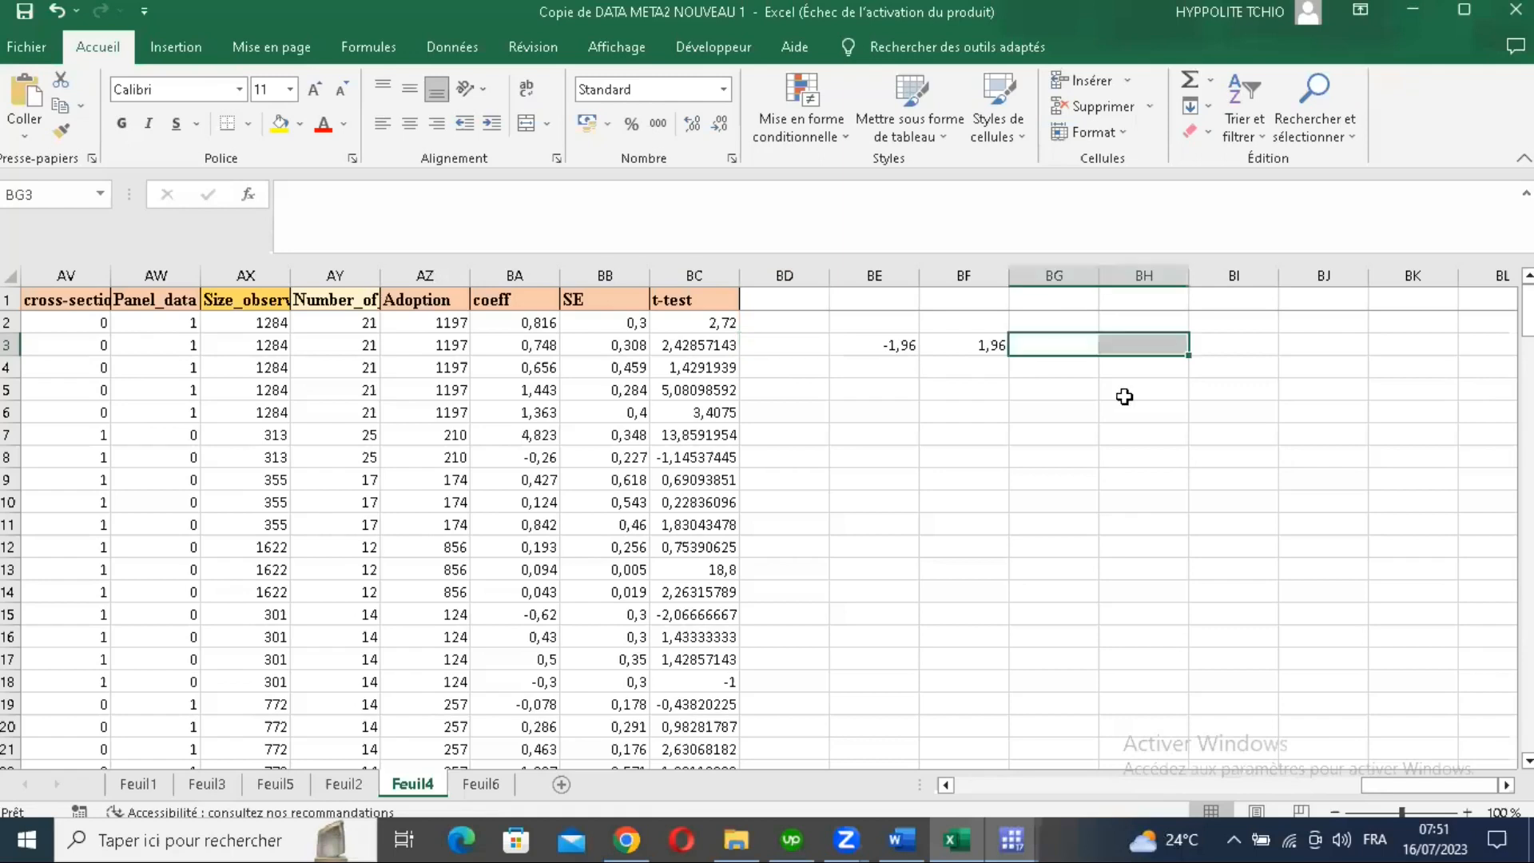
mouse_move(892, 344)
left_mouse_down()
mouse_move(974, 345)
mouse_move(884, 343)
left_mouse_up()
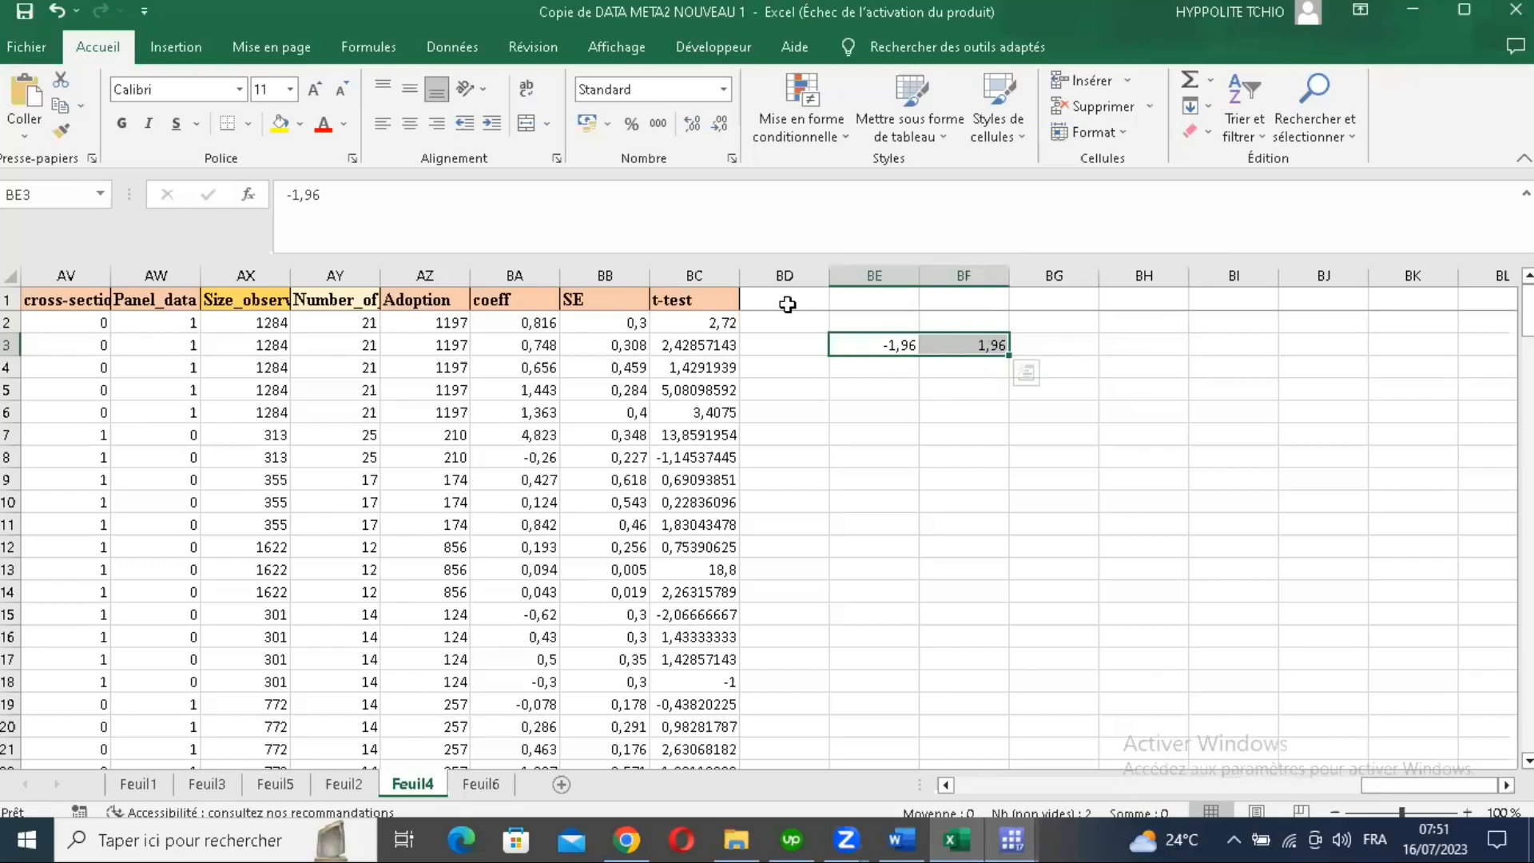
Step: Switch to Stata's Do-file Editor and write the comment *générer une nouvelle variable, followed by a blank line
mouse_move(1011, 841)
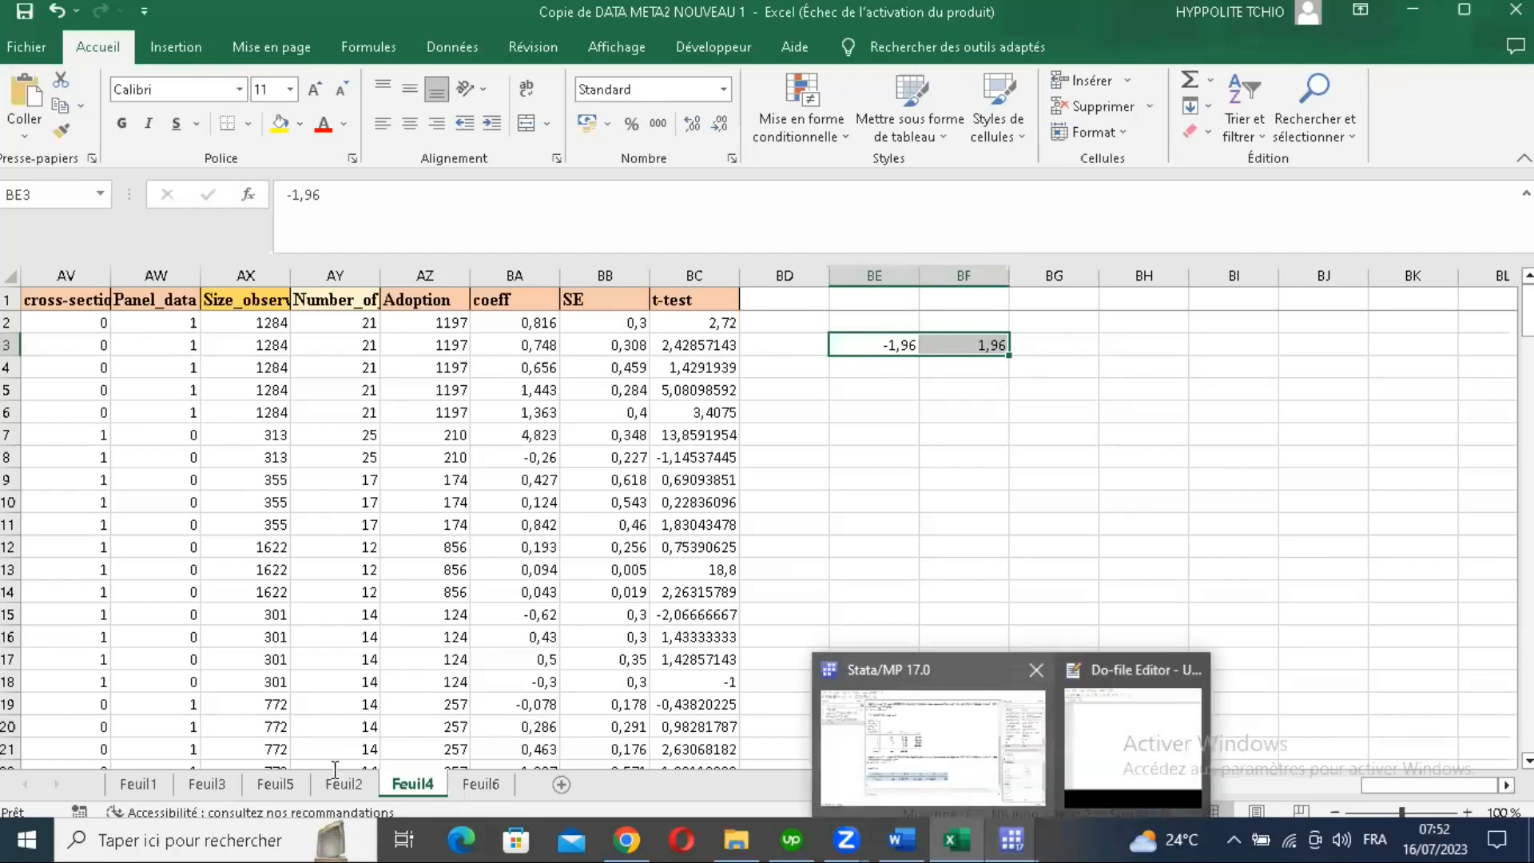
left_click(333, 767)
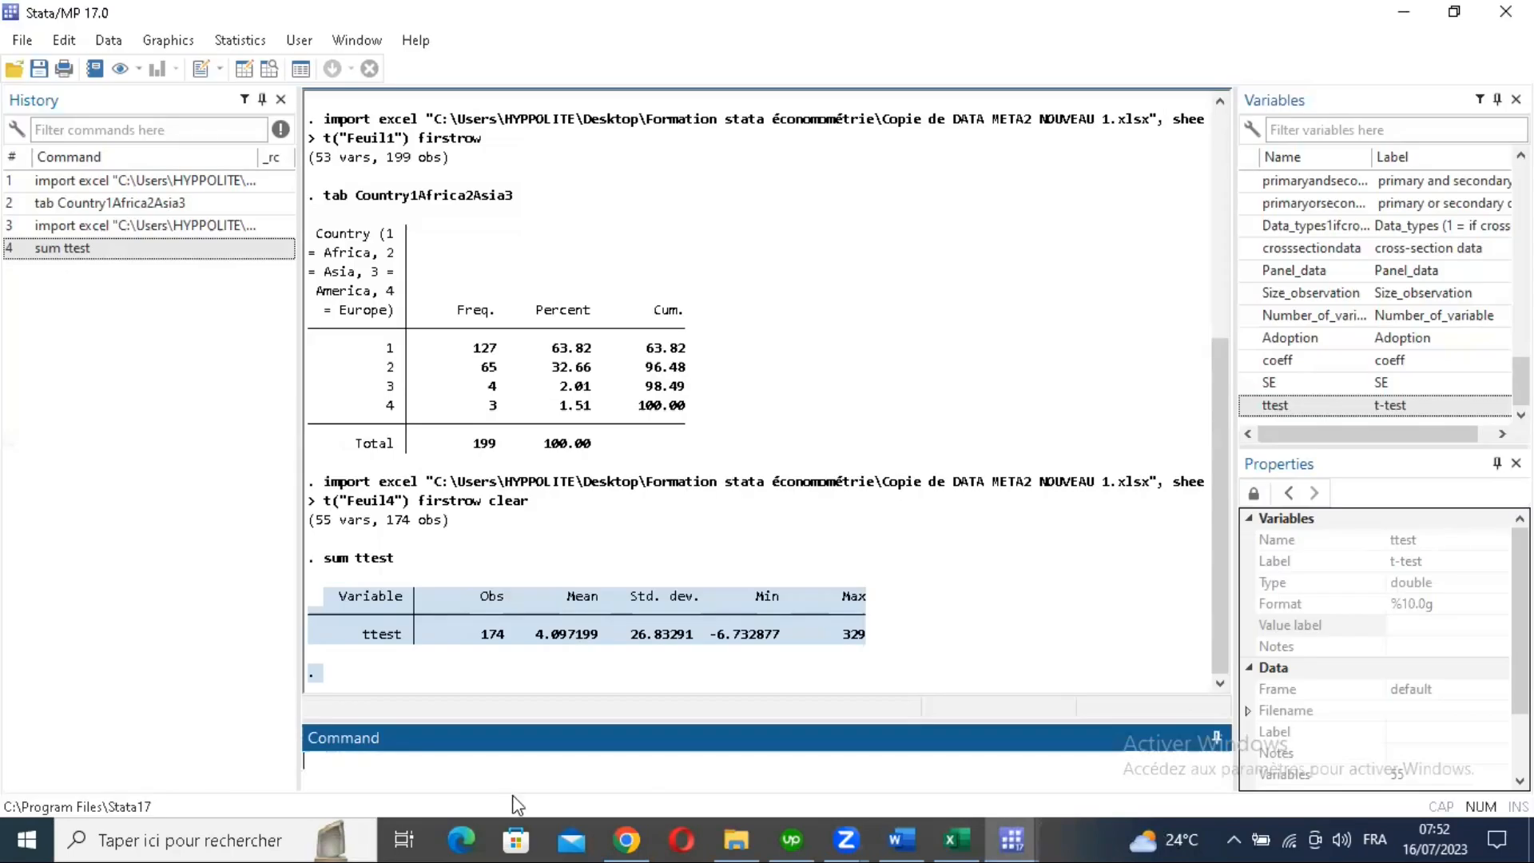
left_click(1011, 841)
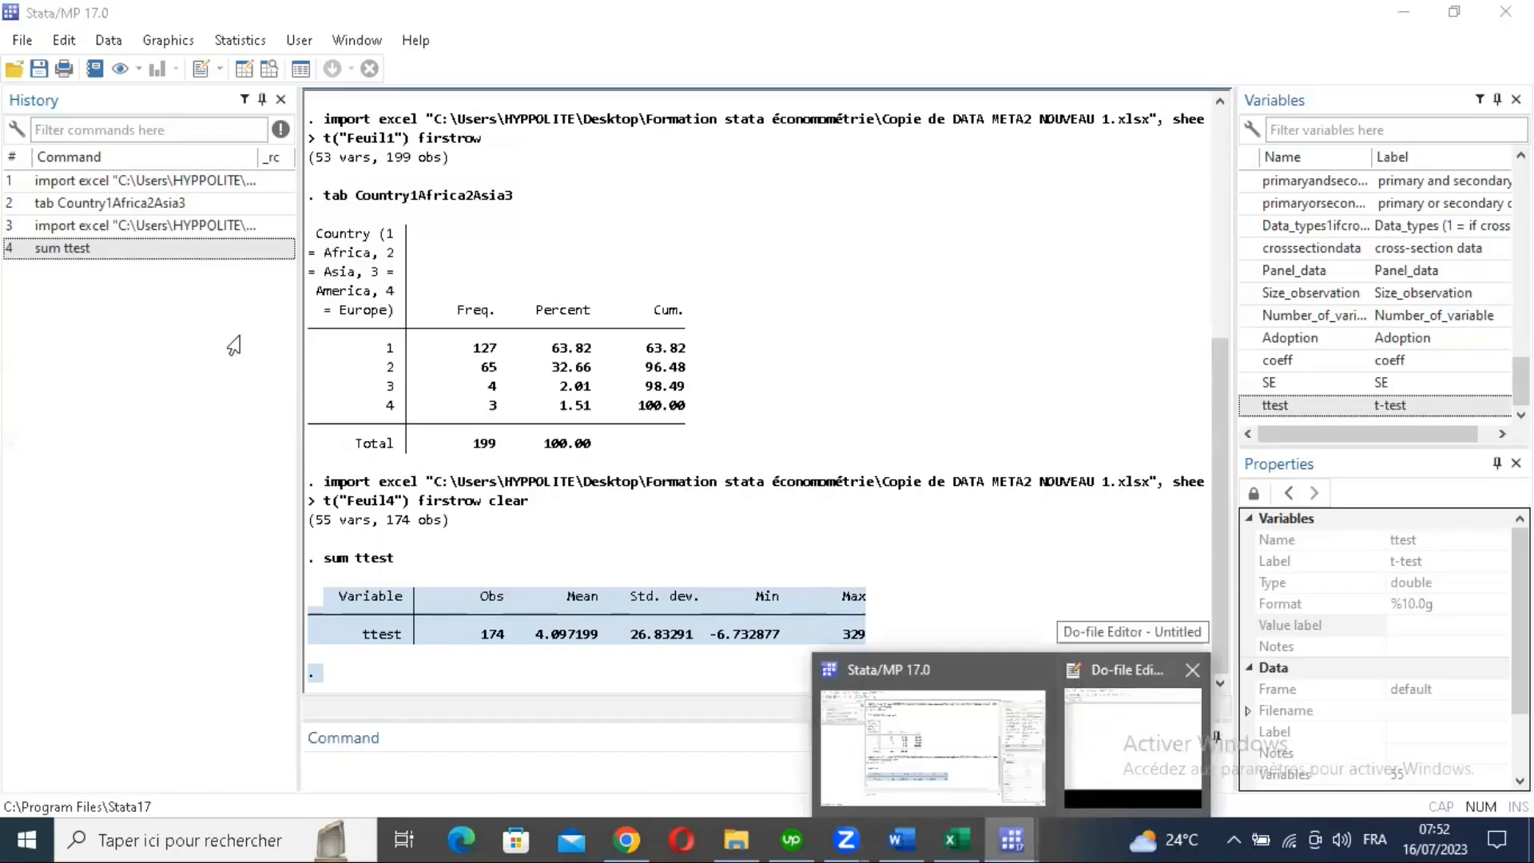
left_click(1133, 747)
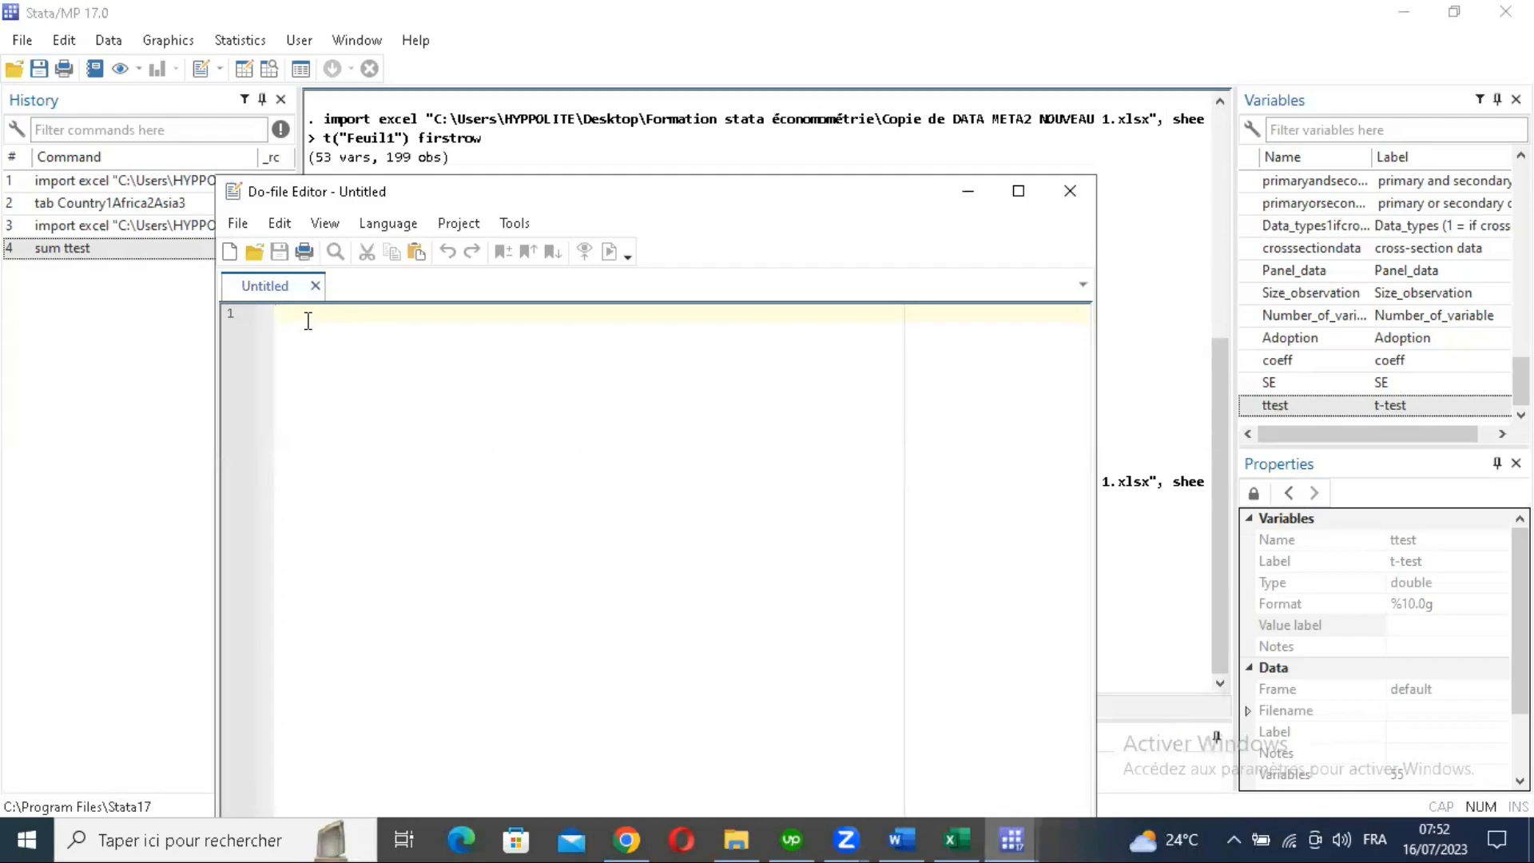
type("*")
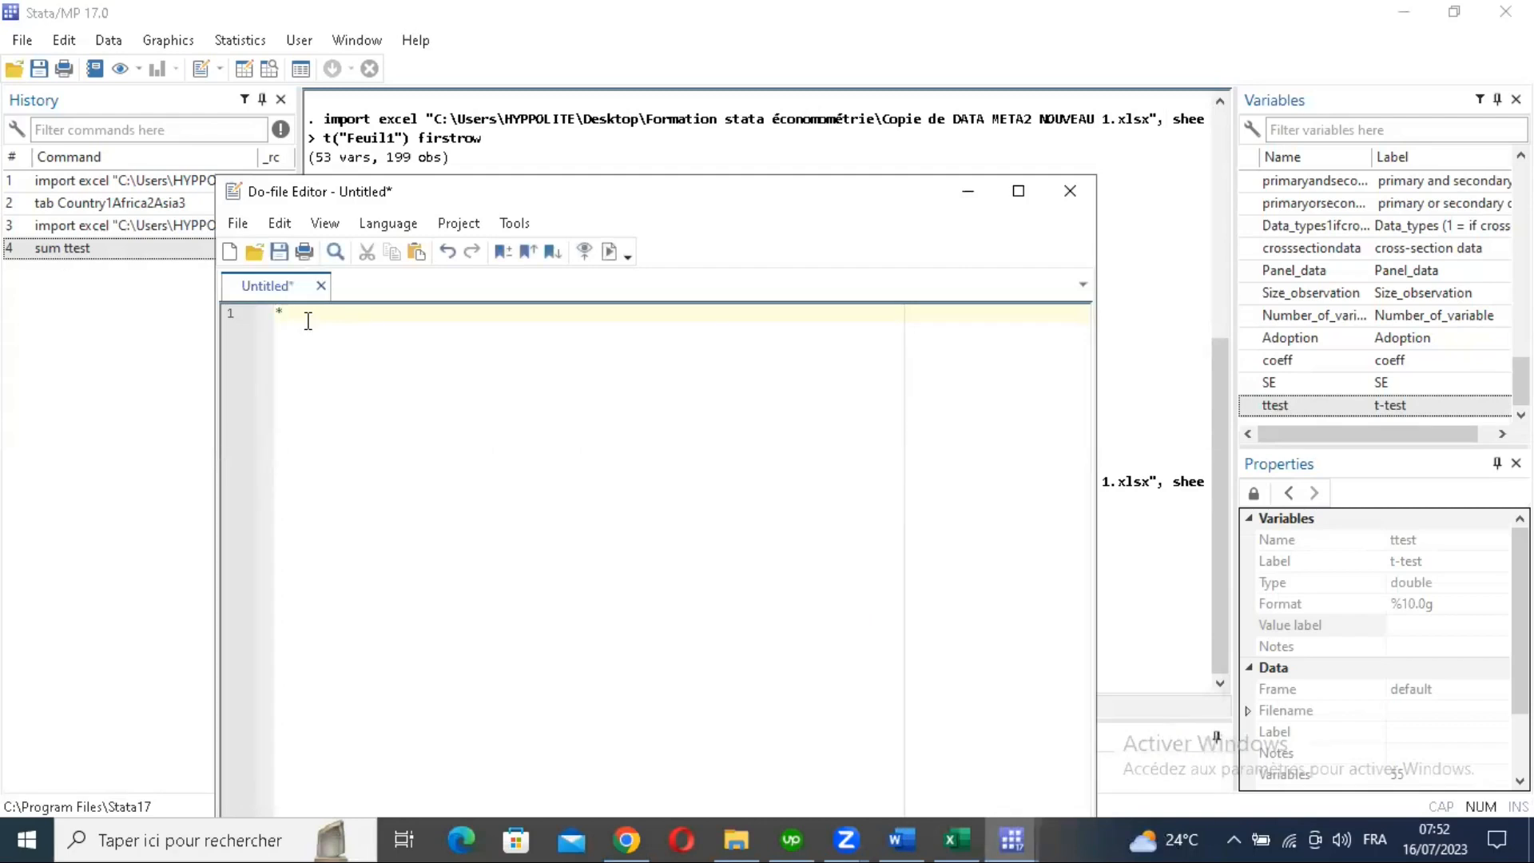
type("générer une nouvelle variable")
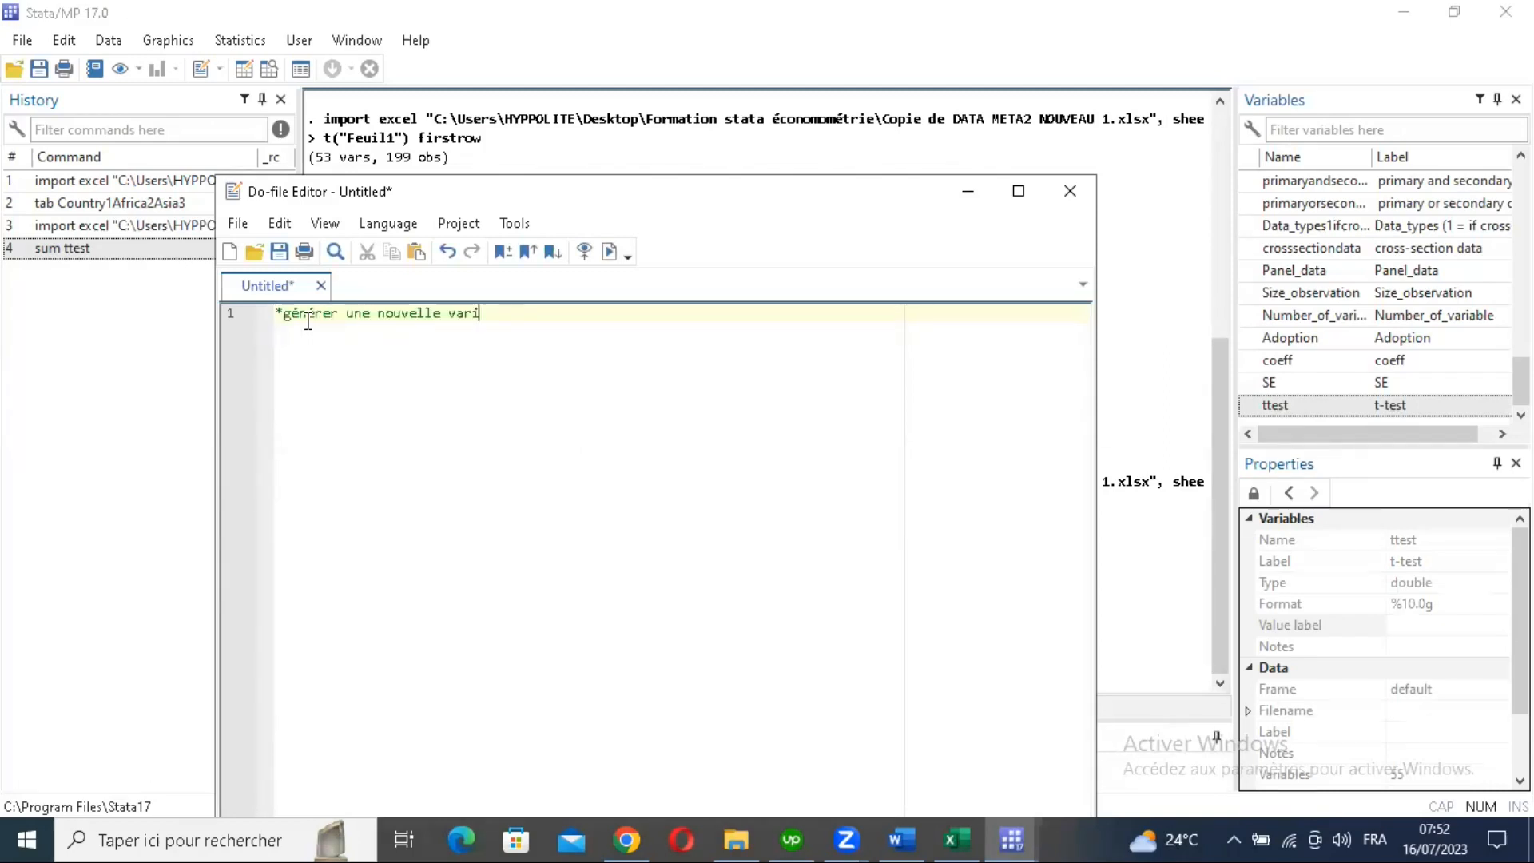
key("Return")
key("Return")
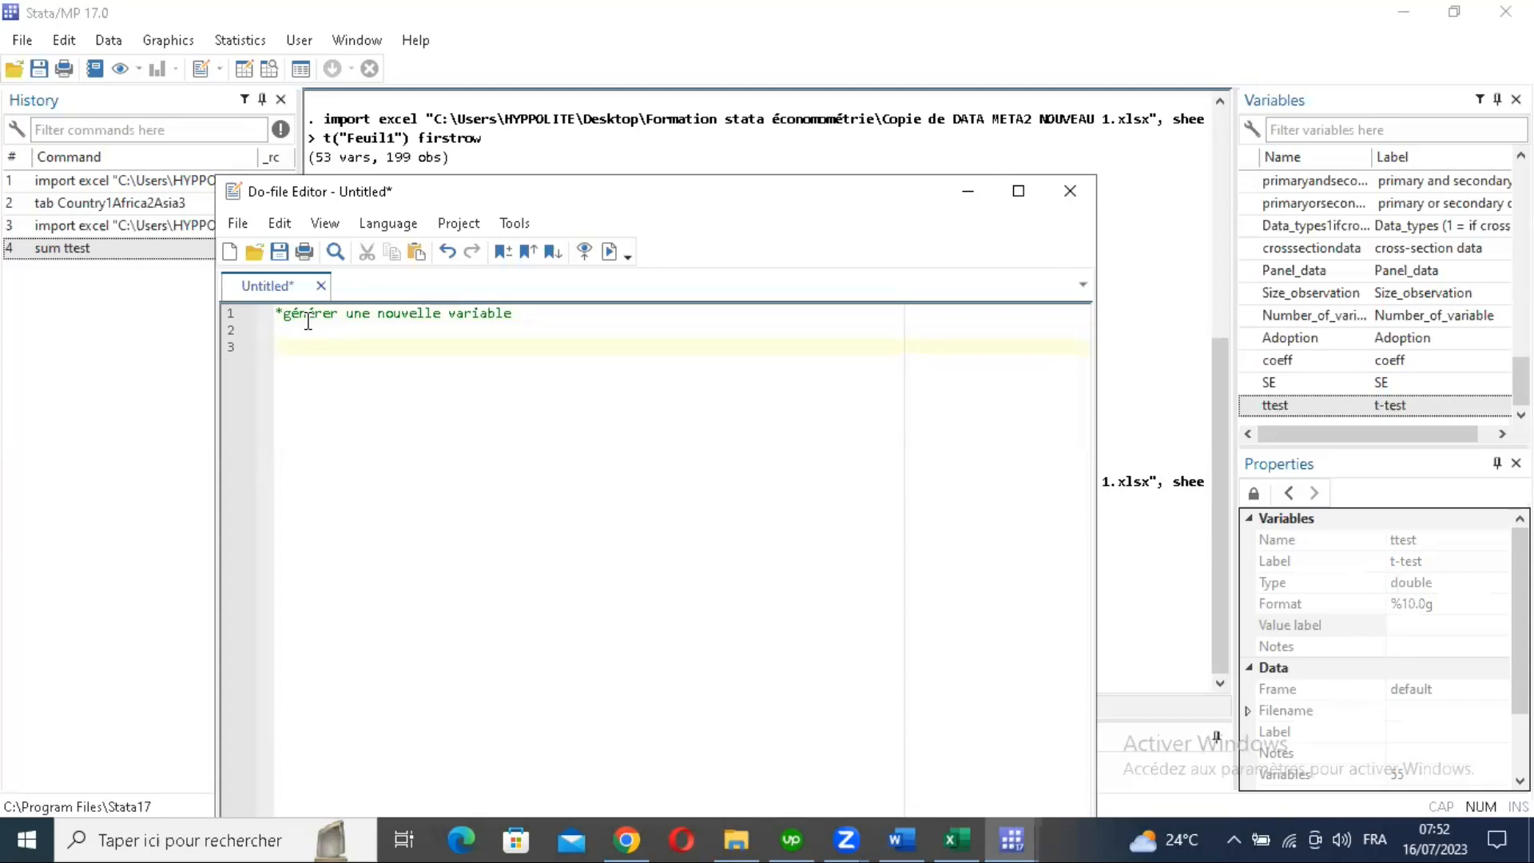
Step: Write the command gen significance=. on line 3 of the do-file
type("gen")
type("significativité=.")
key("BackSpace")
key("BackSpace")
key("BackSpace")
key("BackSpace")
key("BackSpace")
key("BackSpace")
key("BackSpace")
key("BackSpace")
key("BackSpace")
key("BackSpace")
type("ficance")
Step: Rename the new variable in the gen command to significance1 and run only that line
triple_click(445, 344)
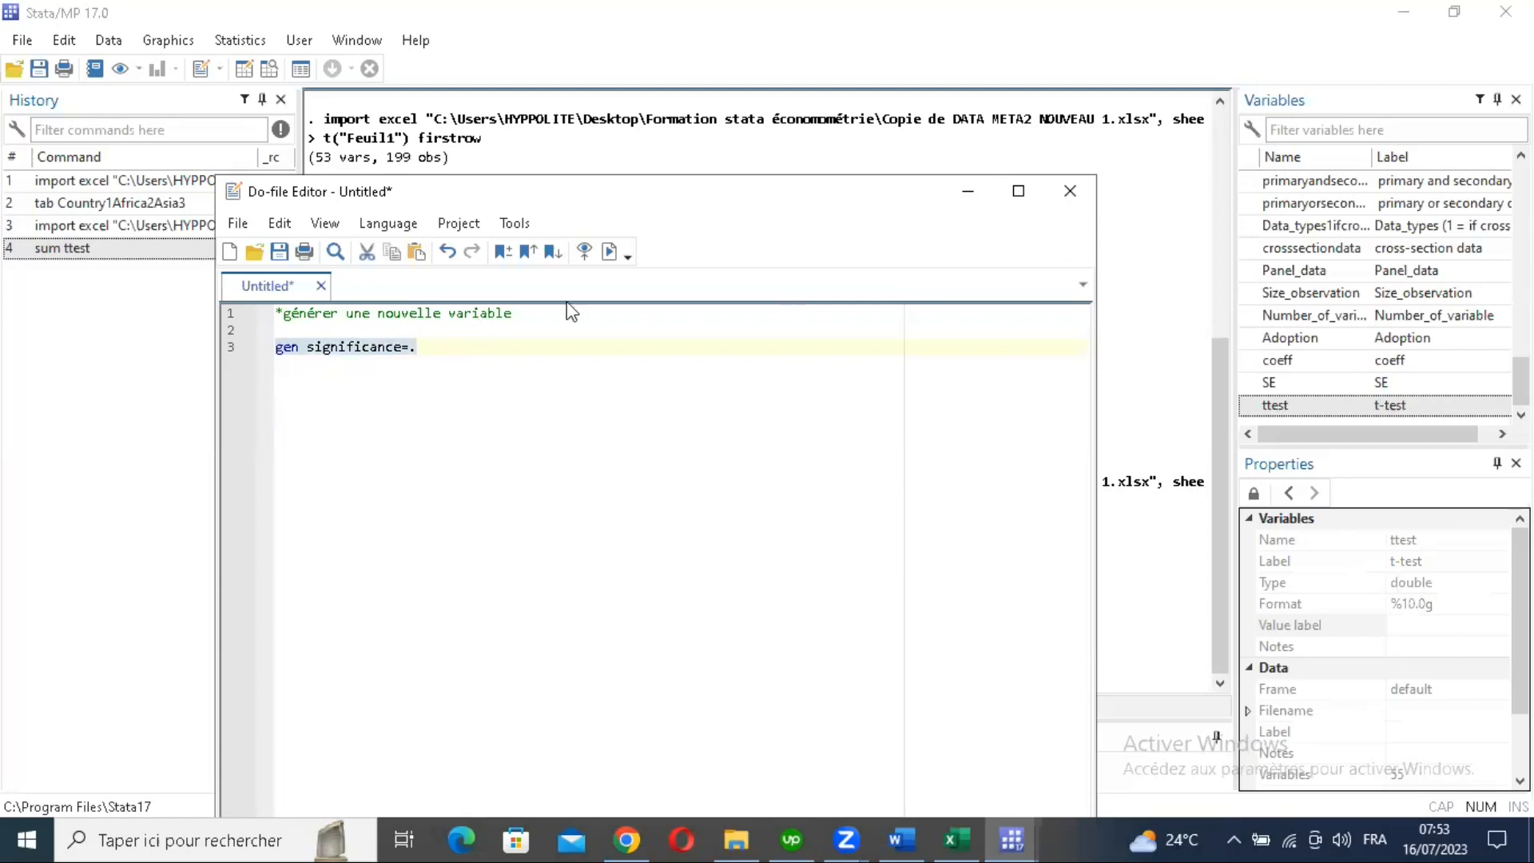
left_click(402, 346)
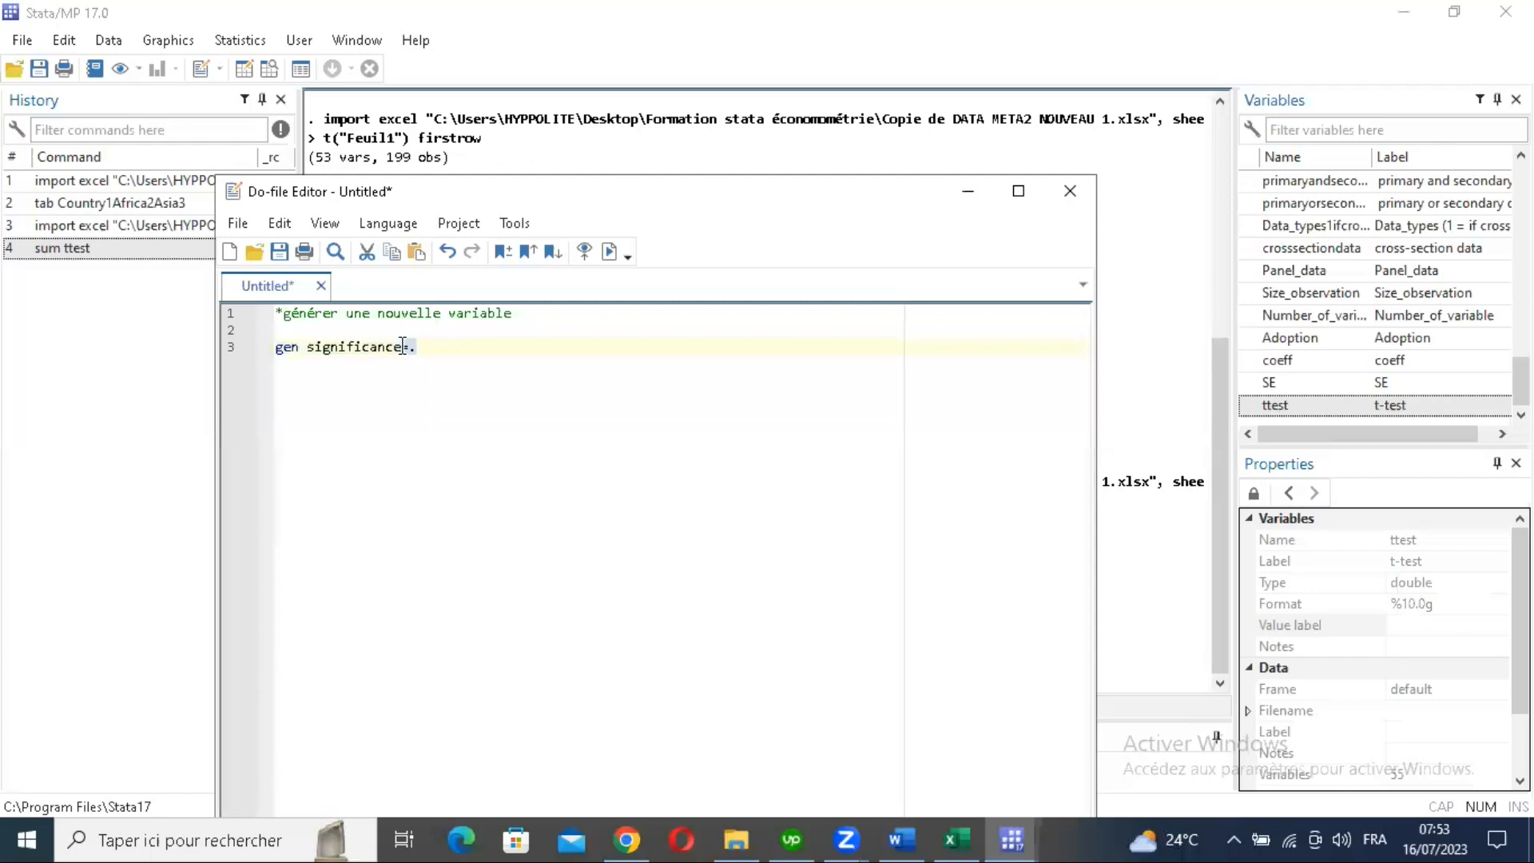
type("1=")
key("shift+Home")
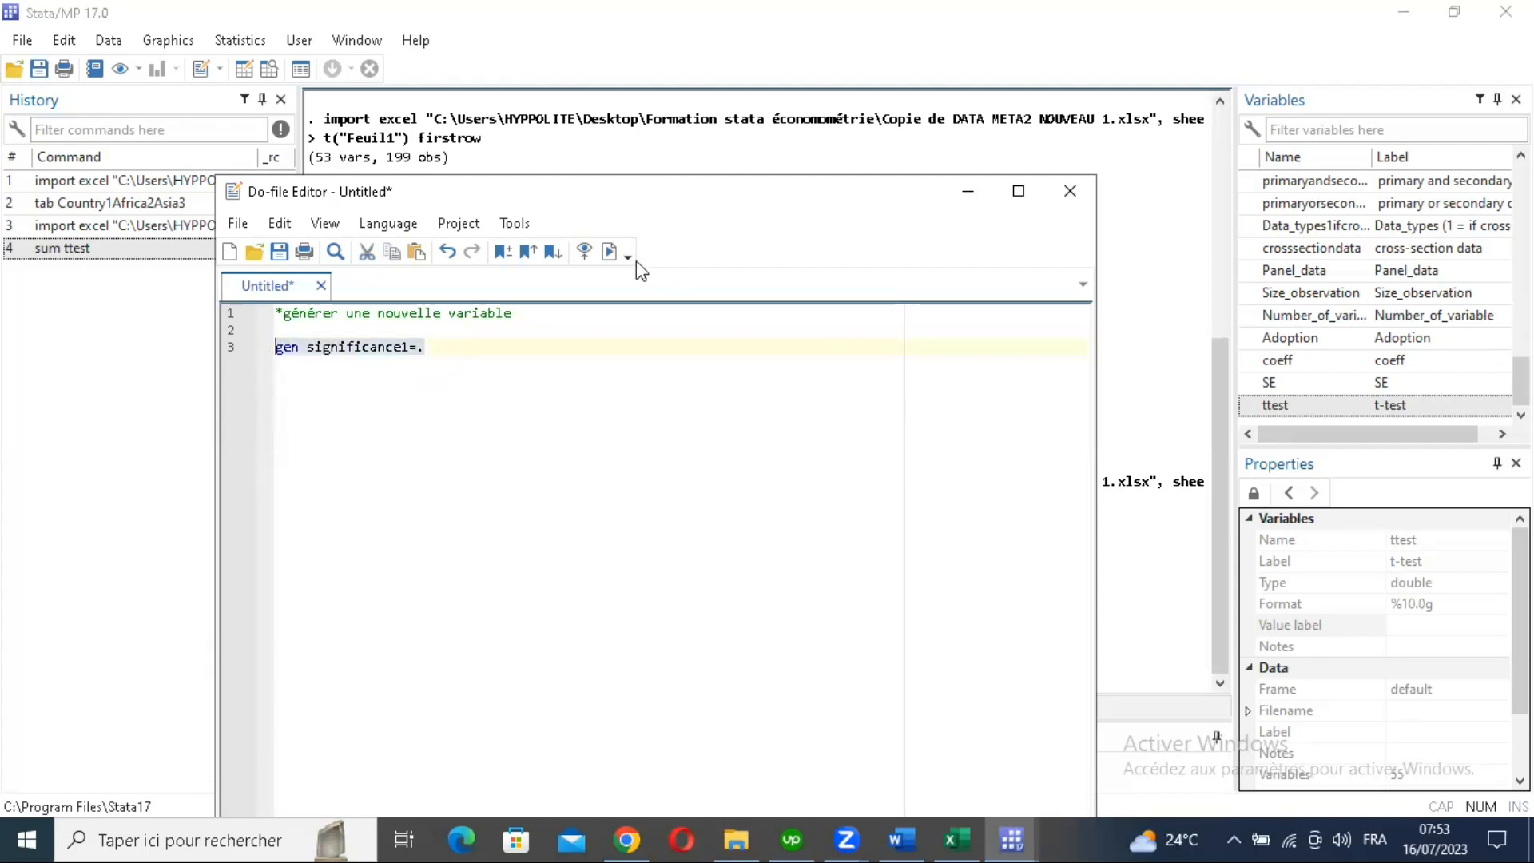
left_click(609, 252)
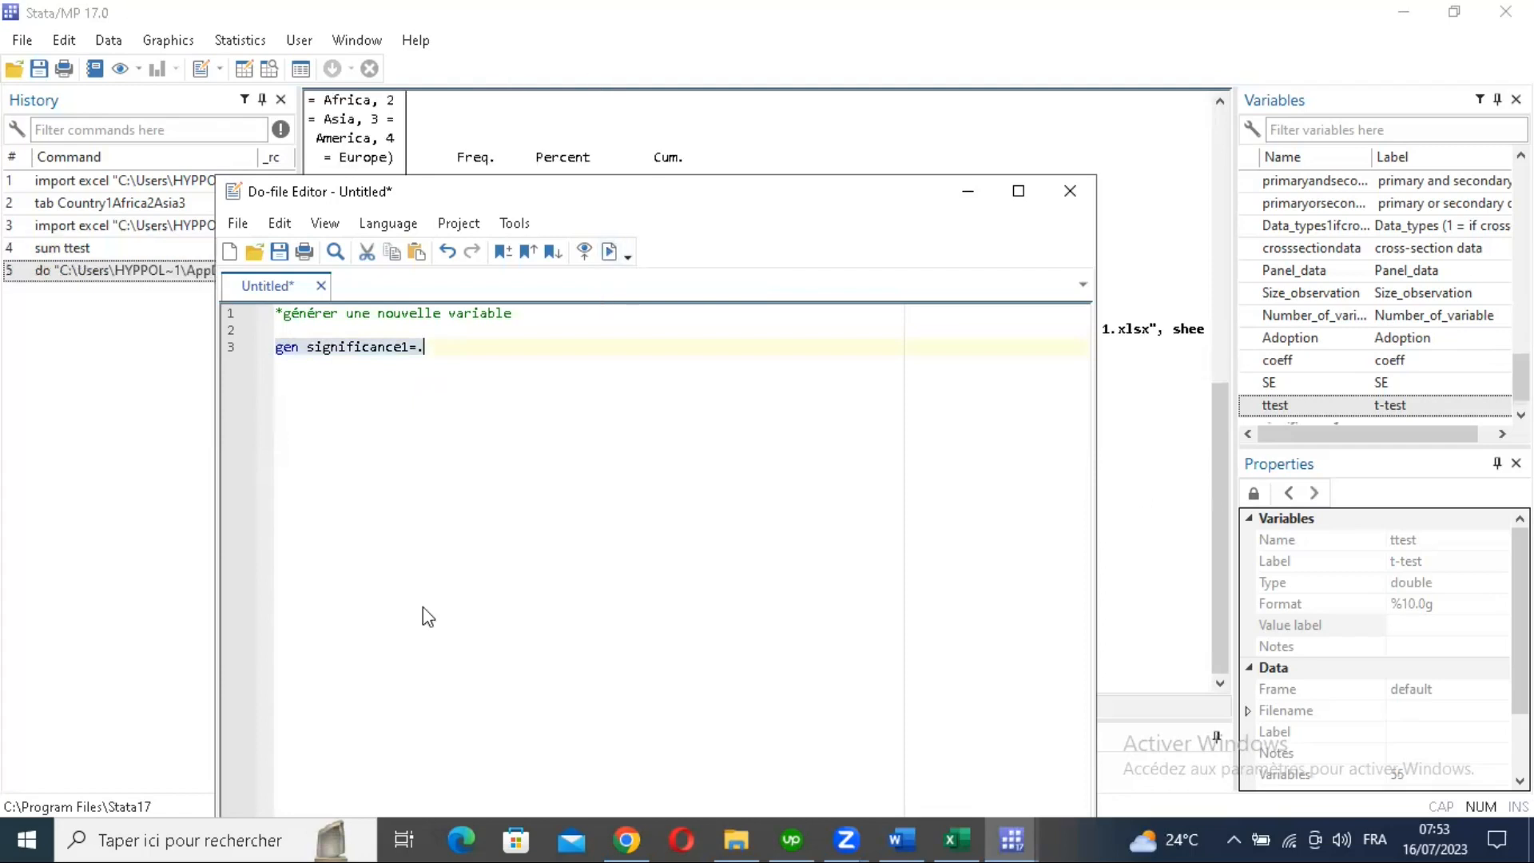
Step: Examine the significance1 column beside ttest in the Data Editor and return to the main Stata window
key("alt+Tab")
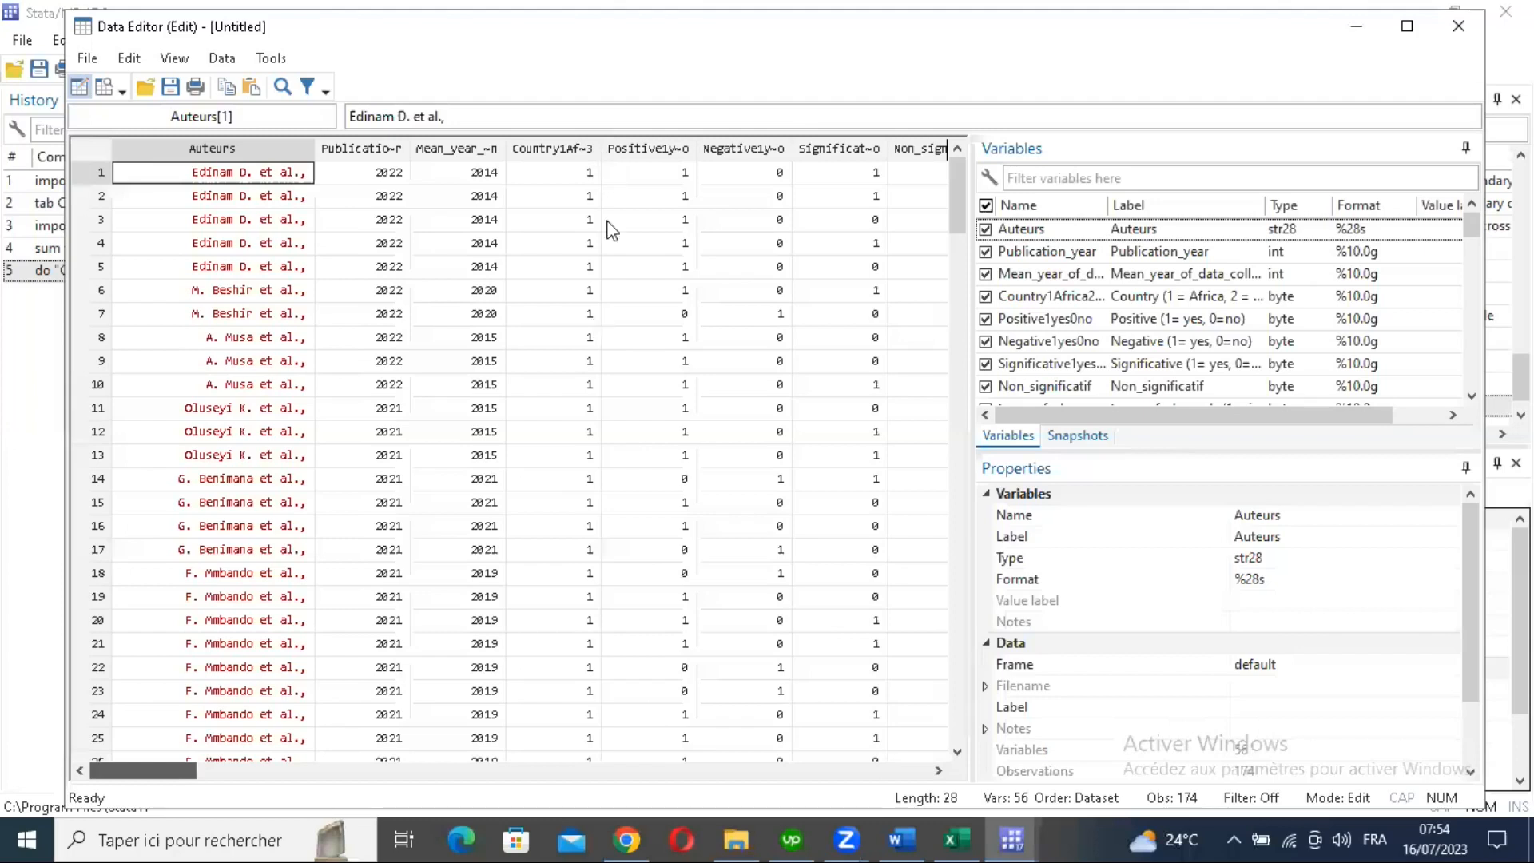
left_click_drag(144, 771, 809, 771)
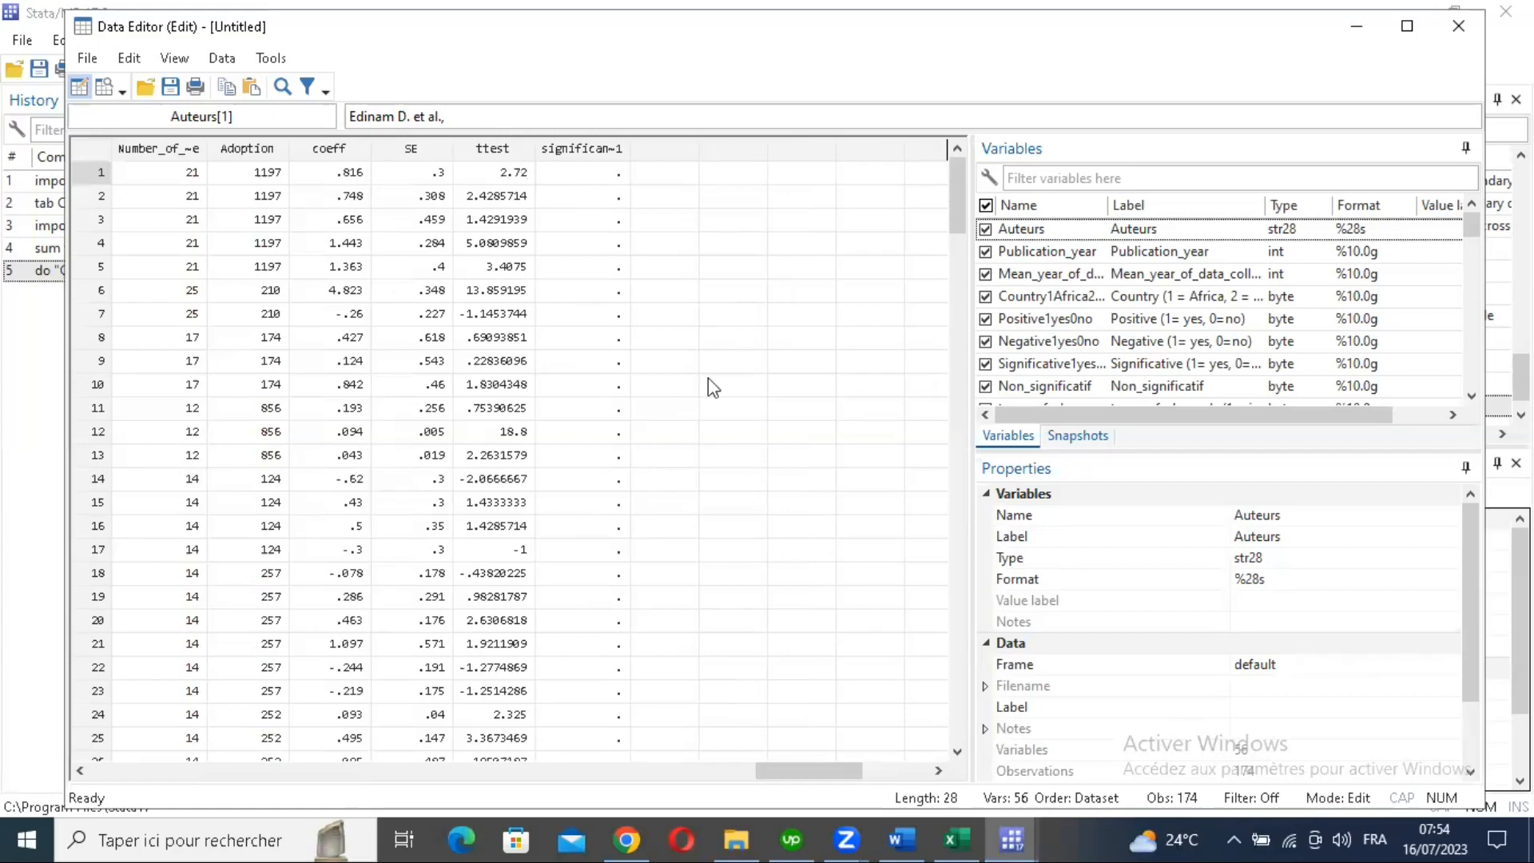
left_click(786, 741)
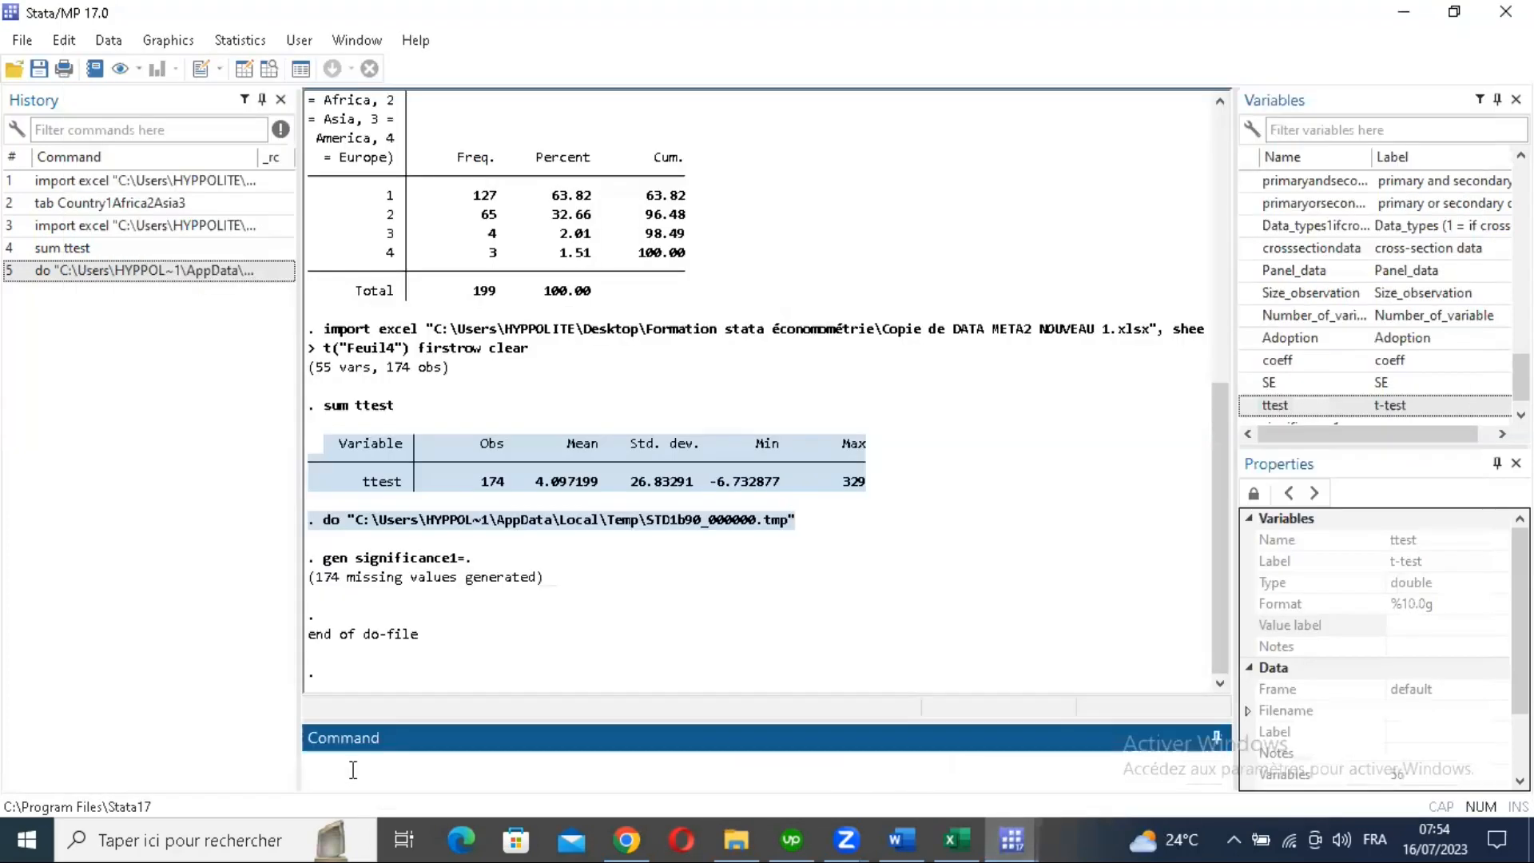
Step: Open the help page for generate and highlight the generate keyword in the syntax for creating a new variable
type("h")
type("elp")
type(" gr")
type("nerate")
key("Return")
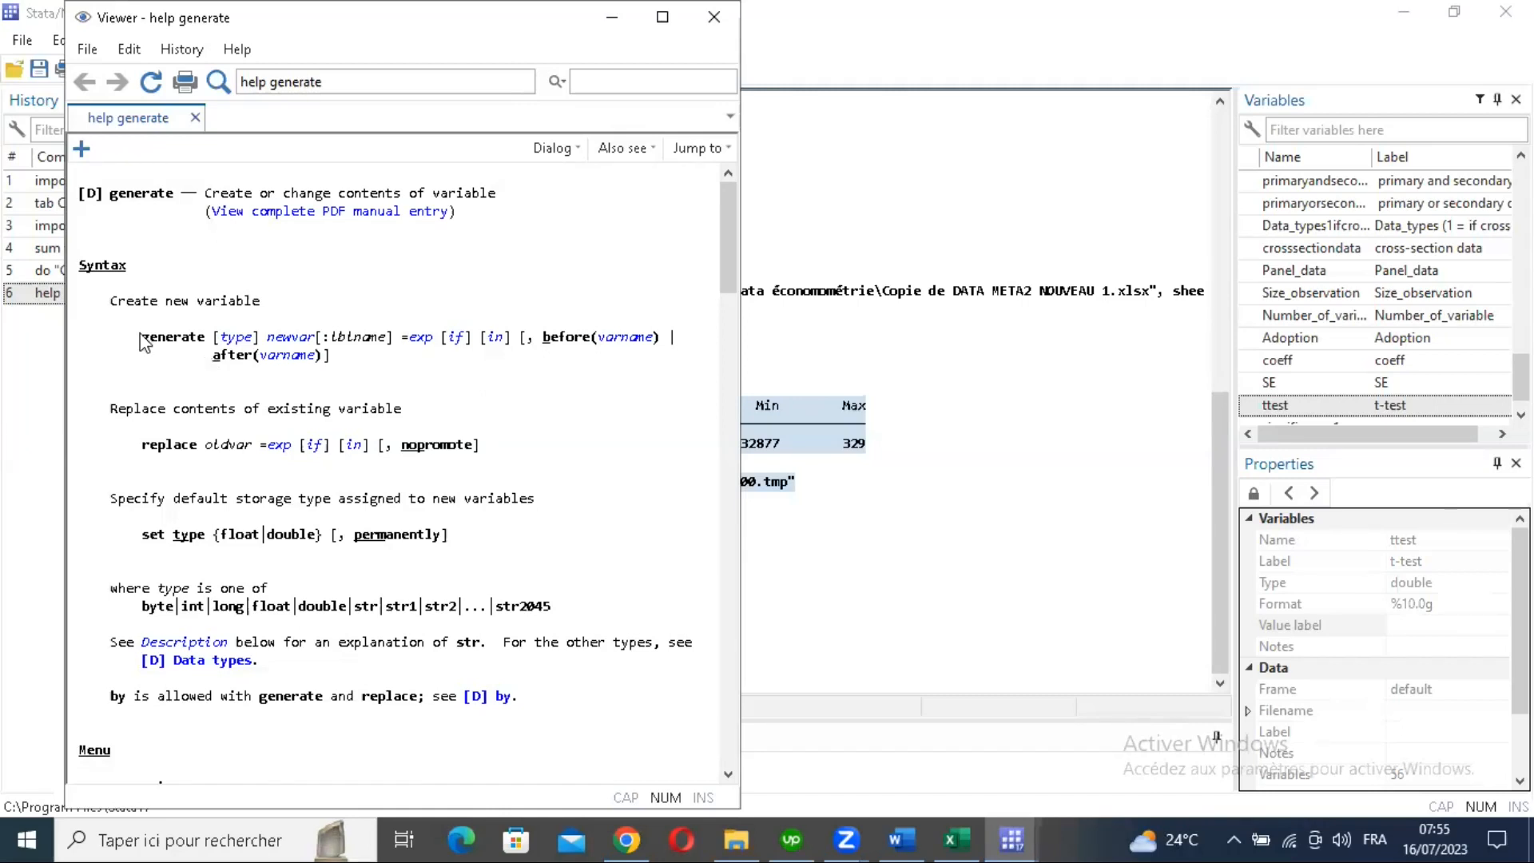
left_click_drag(137, 339, 206, 342)
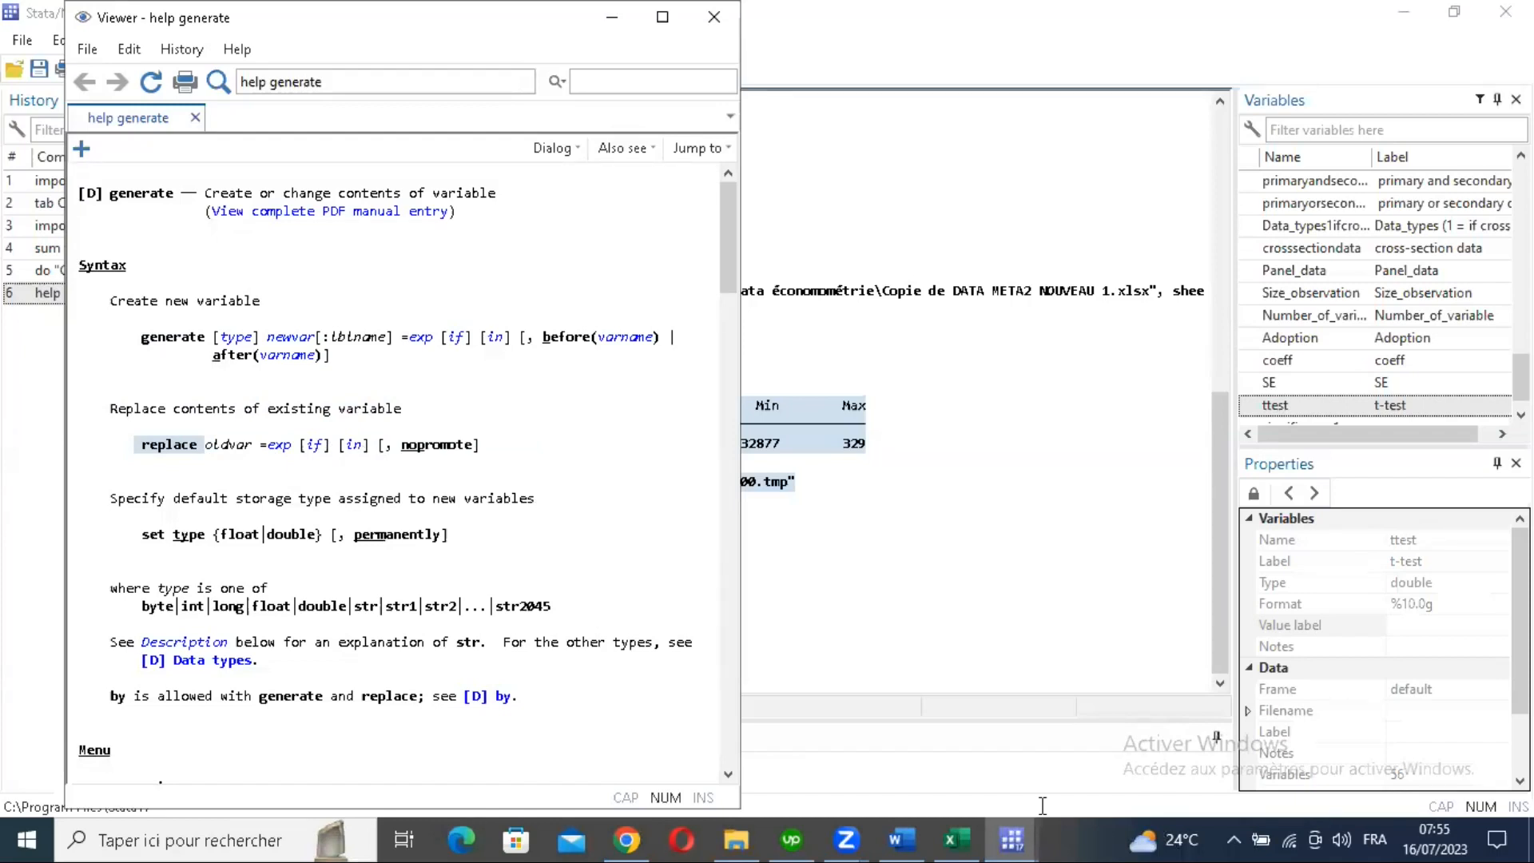
Step: Copy the replace keyword from the help page's syntax for replacing the contents of an existing variable
left_click(146, 449)
left_click_drag(173, 445, 145, 449)
left_click(192, 445)
double_click(197, 446)
right_click(150, 453)
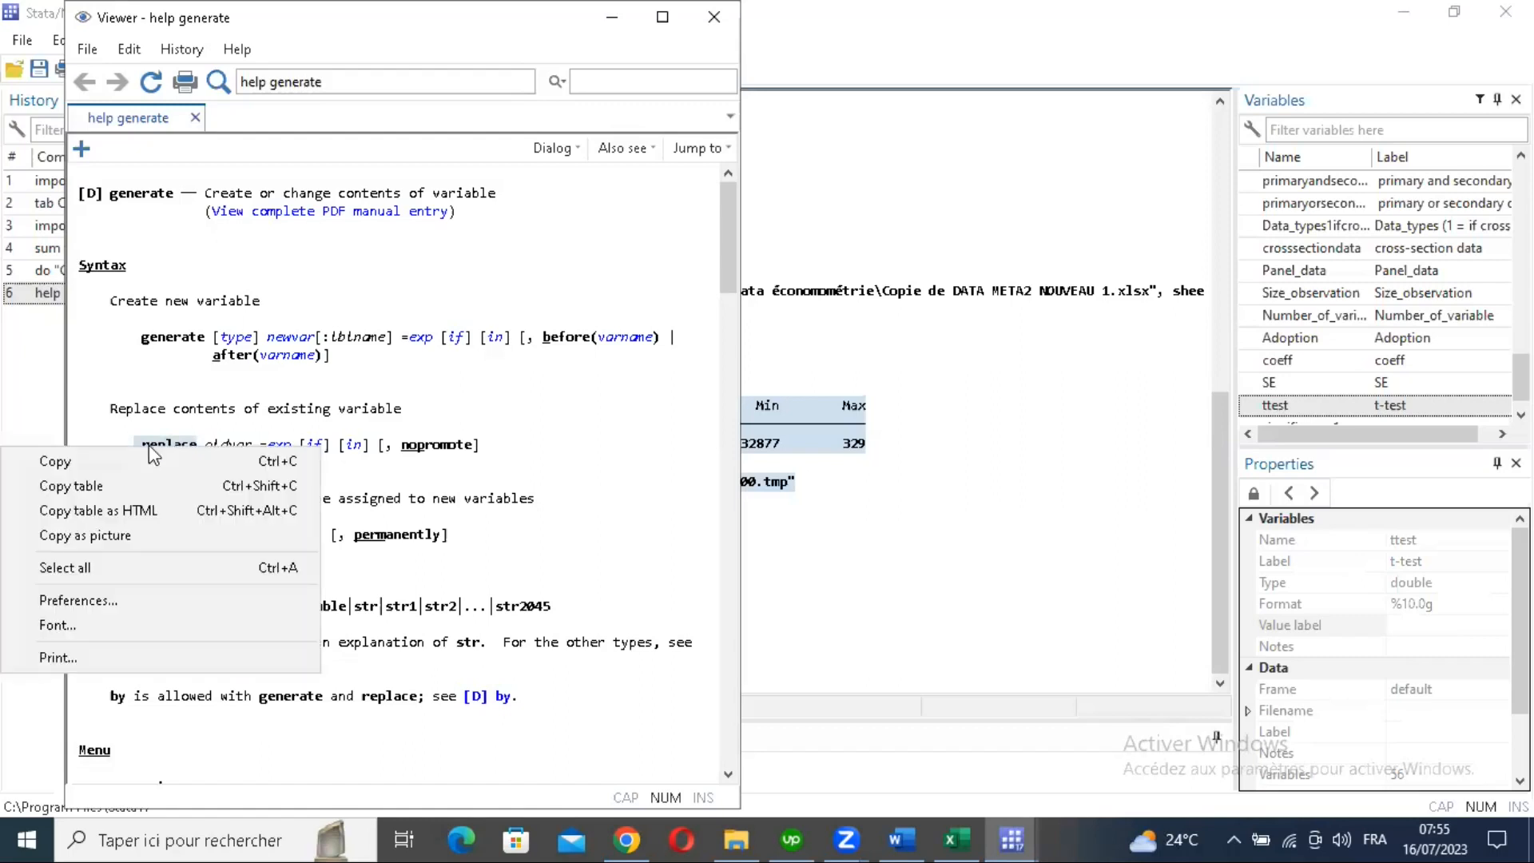
left_click(98, 462)
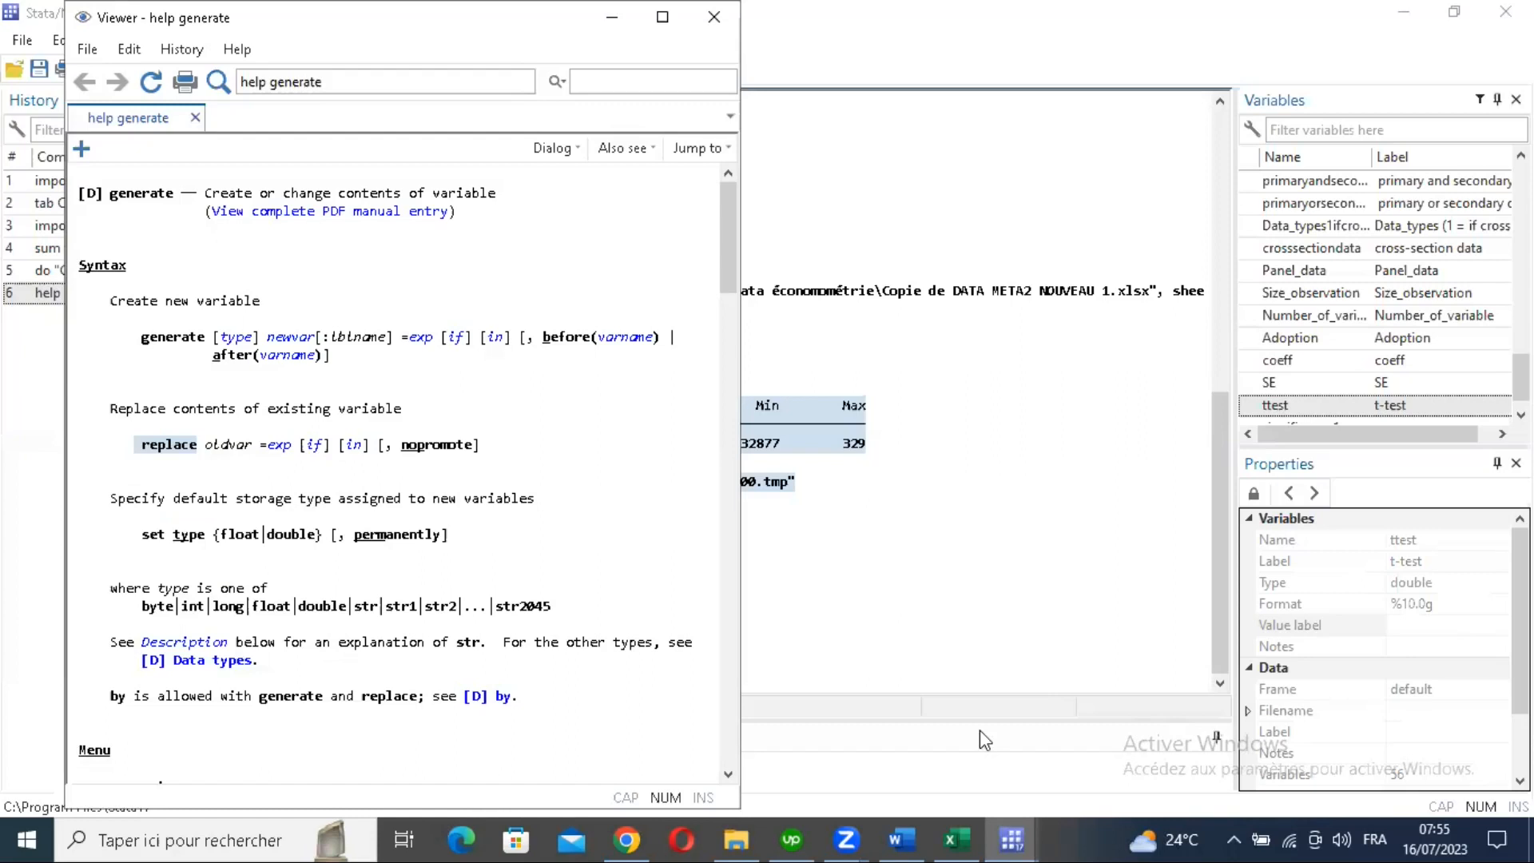
Step: Return to the do-file and insert replace on line 5, leaving a blank line below the gen command
left_click(1014, 837)
left_click(472, 361)
left_click(442, 355)
key("Return")
key("Return")
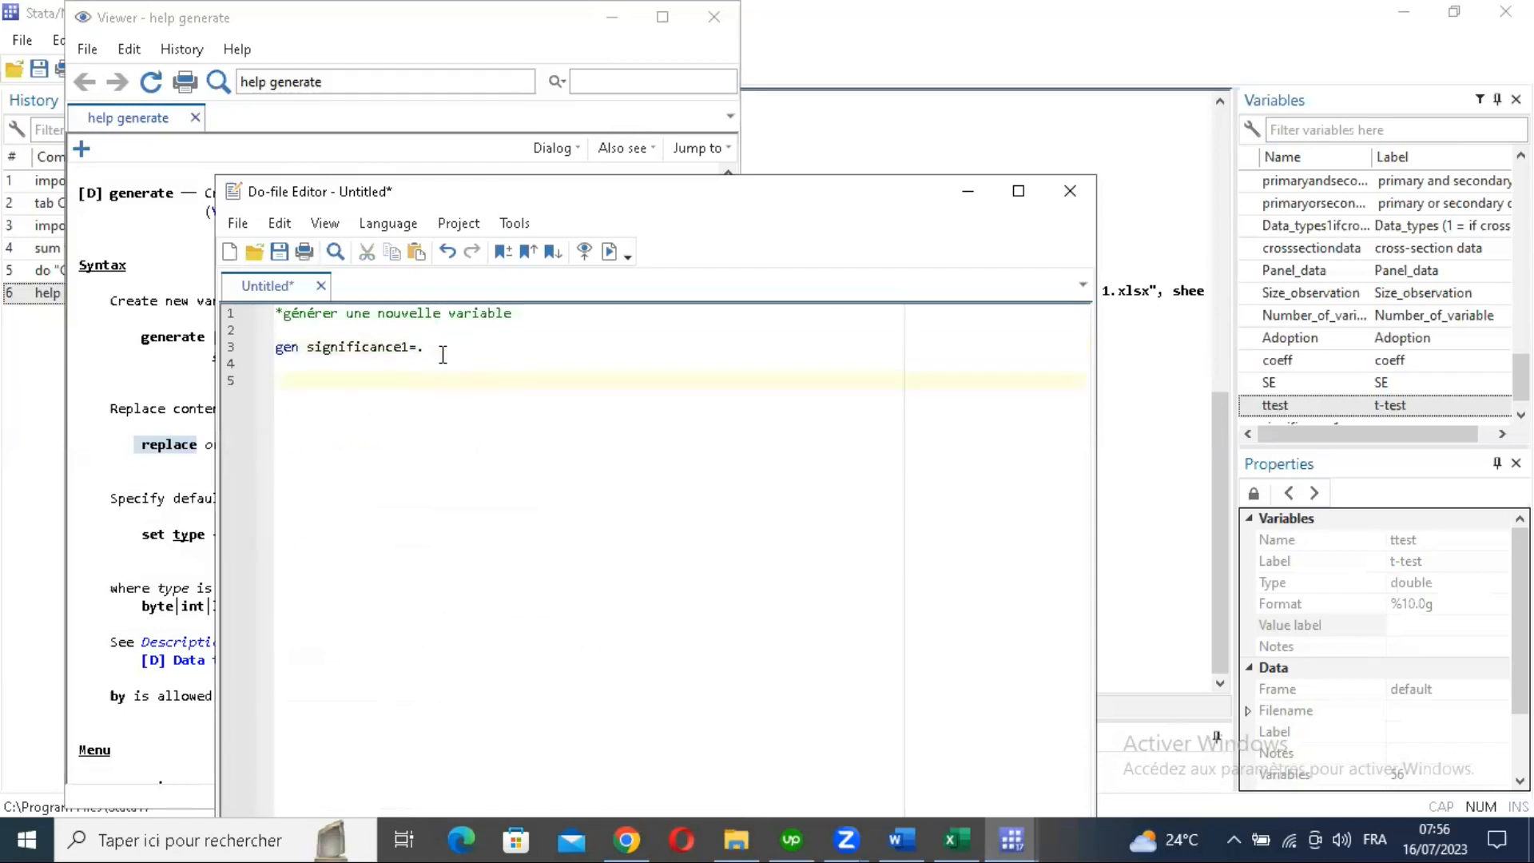
type("replace")
Step: Extend the replace command with significance1=-1 if, copying the variable name from the gen line
double_click(387, 347)
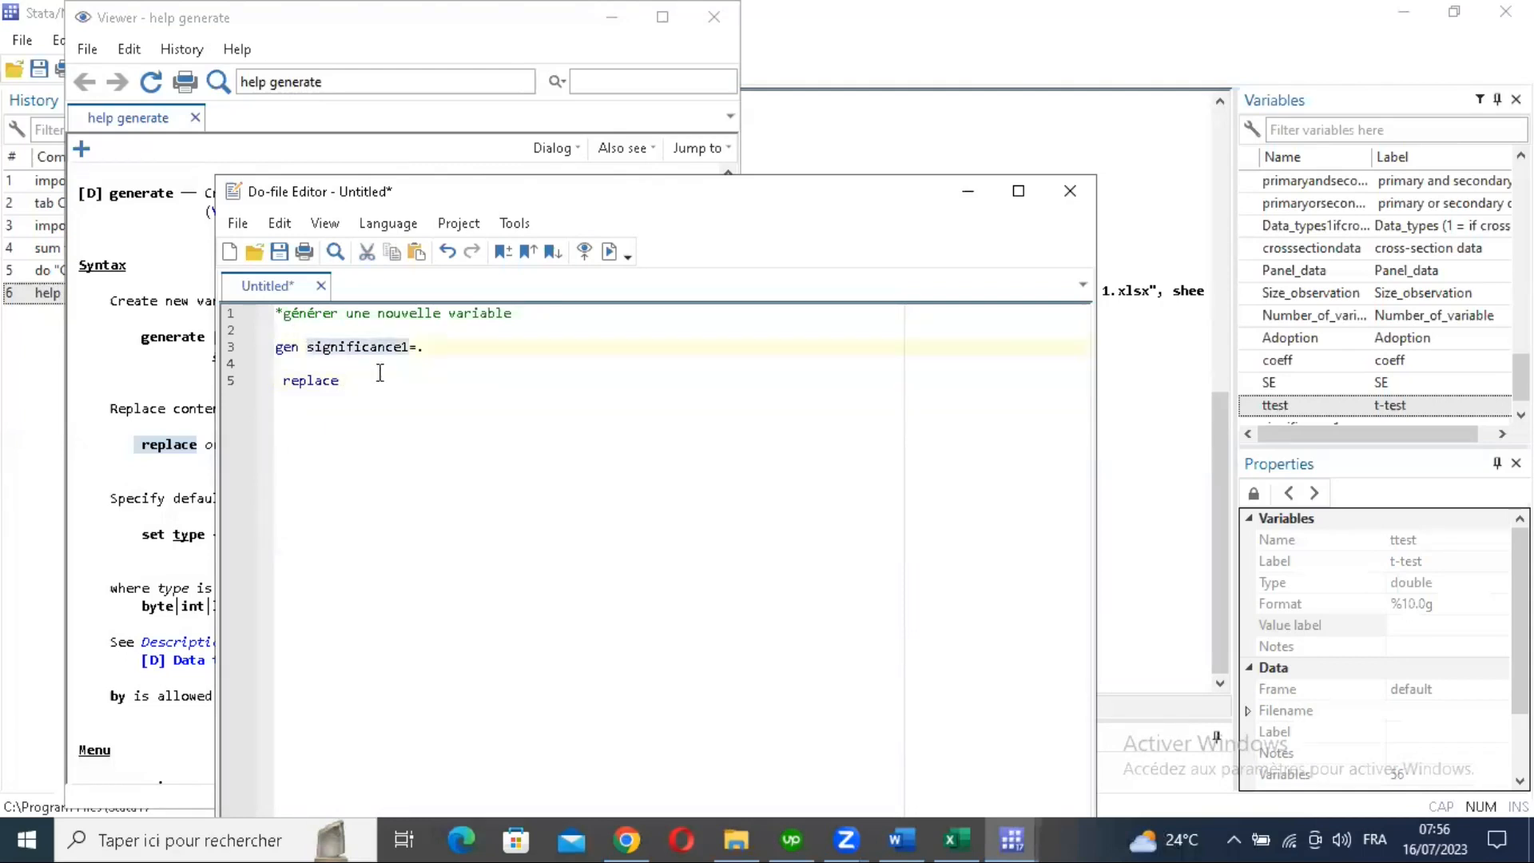
left_click(382, 379)
key("ctrl+v")
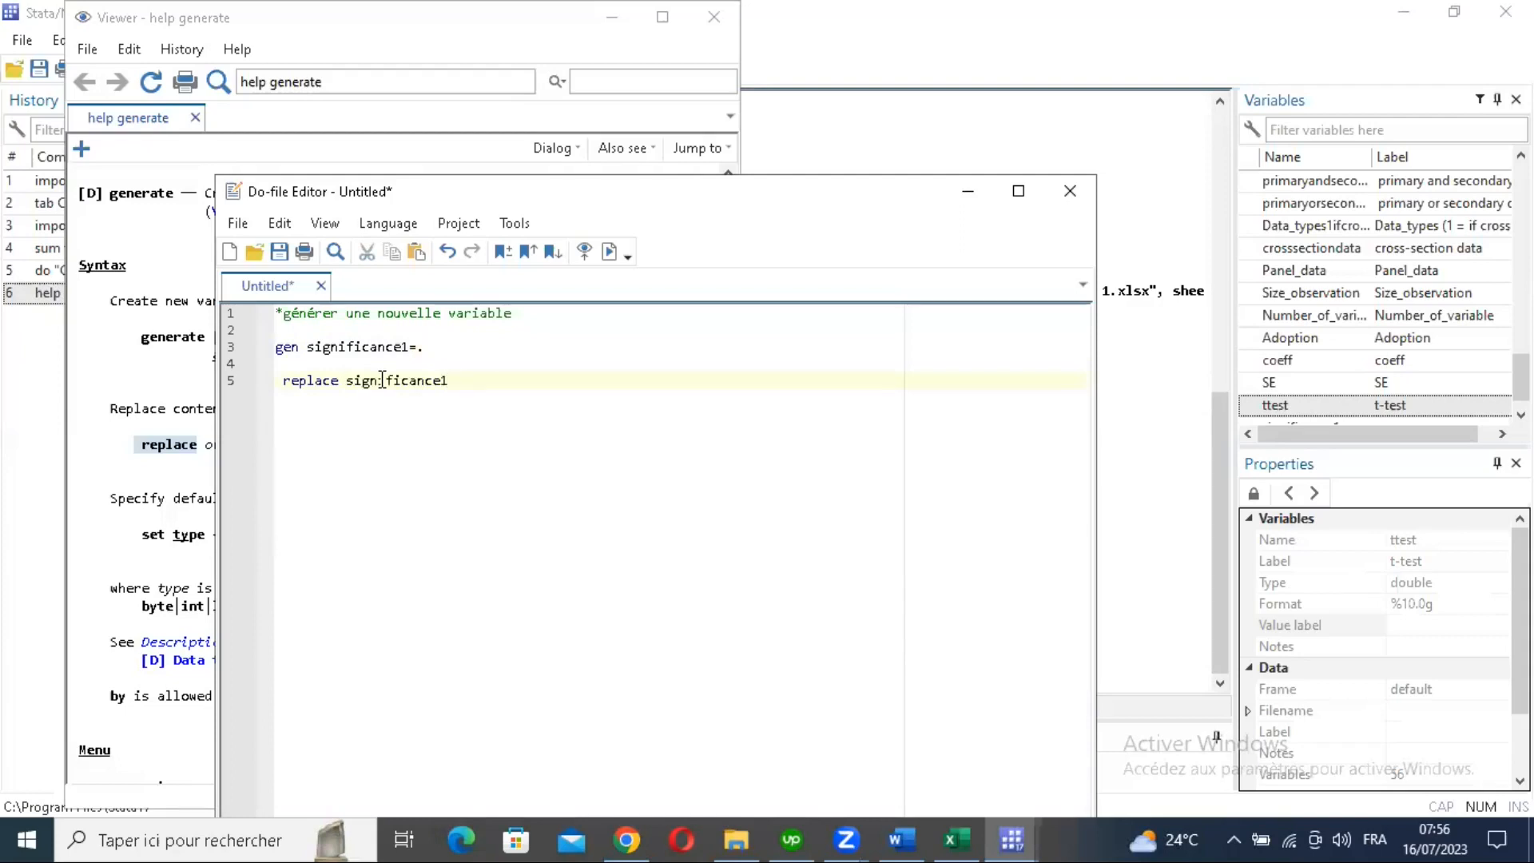
type("=")
type("1")
type("-1")
type(" if")
Step: Transfer the variable name ttest from the dataset's variable list to the if condition of the replace command
left_click(1353, 406)
type("ttest")
left_click_drag(344, 762, 2, 645)
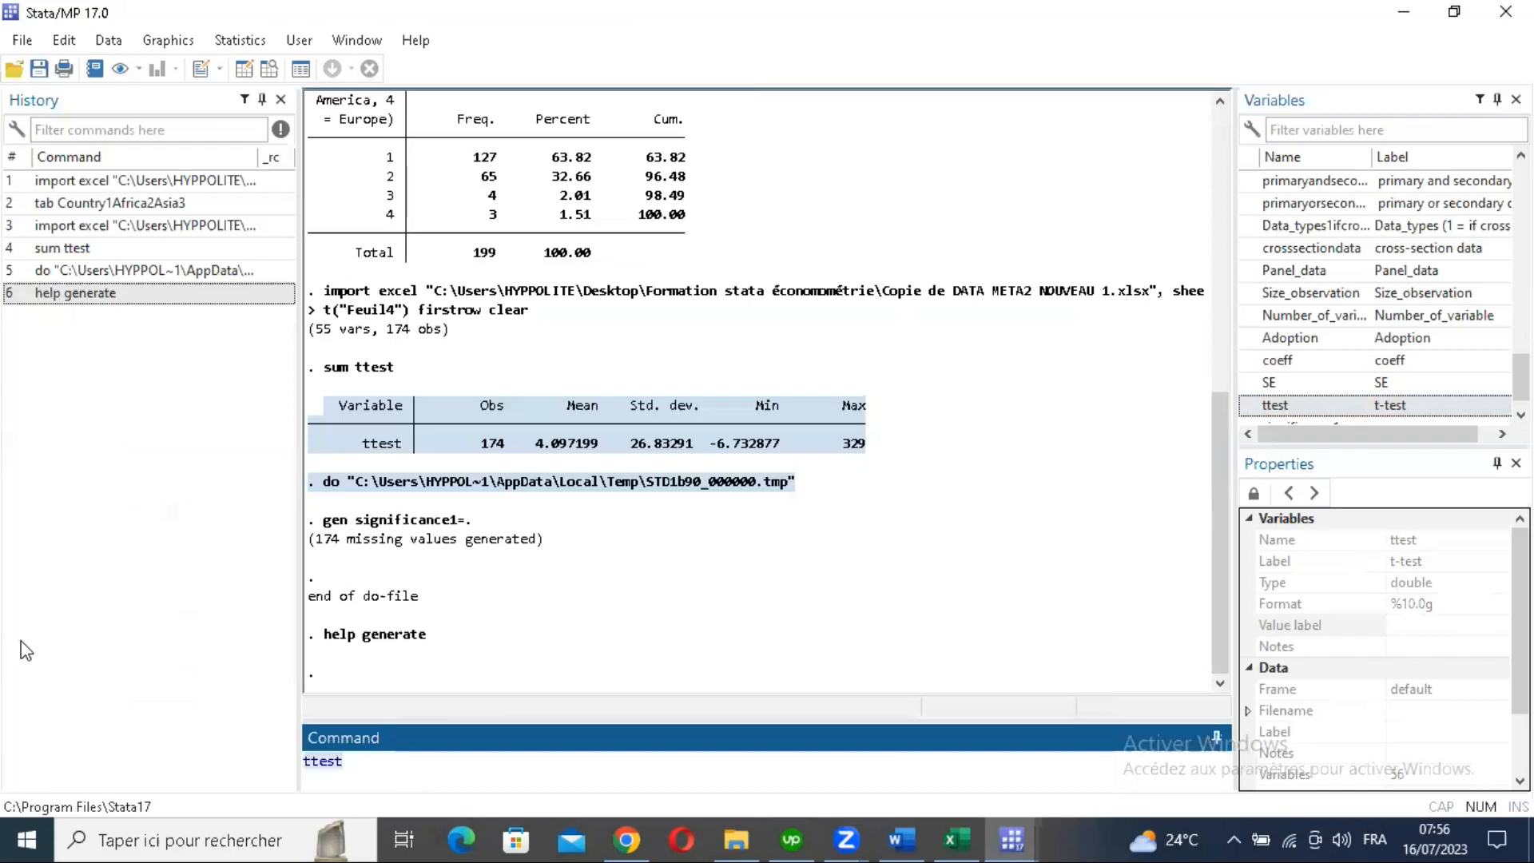
key("ctrl+x")
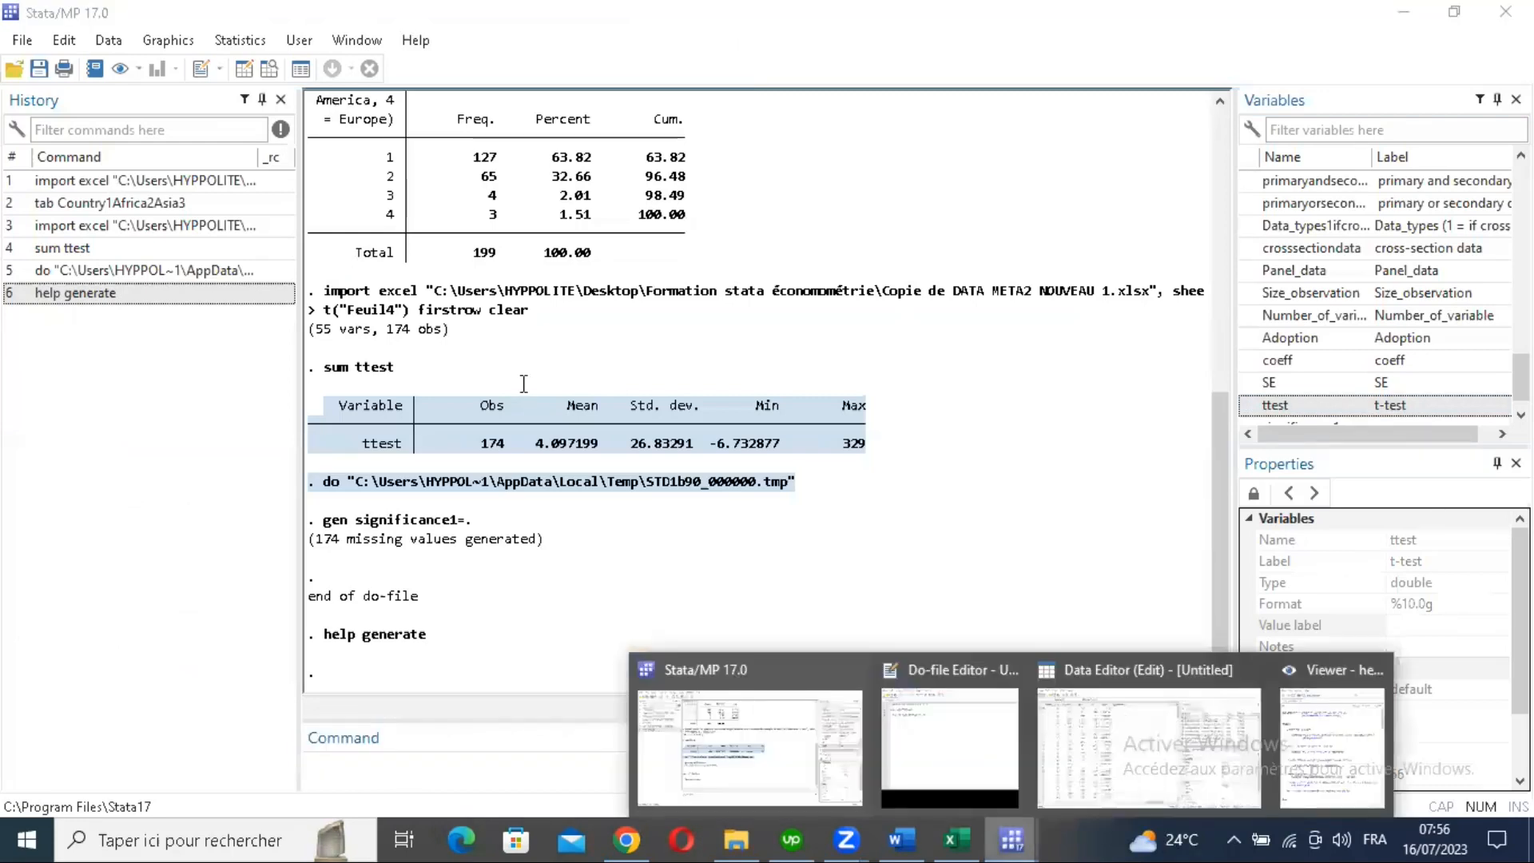
key("ctrl+v")
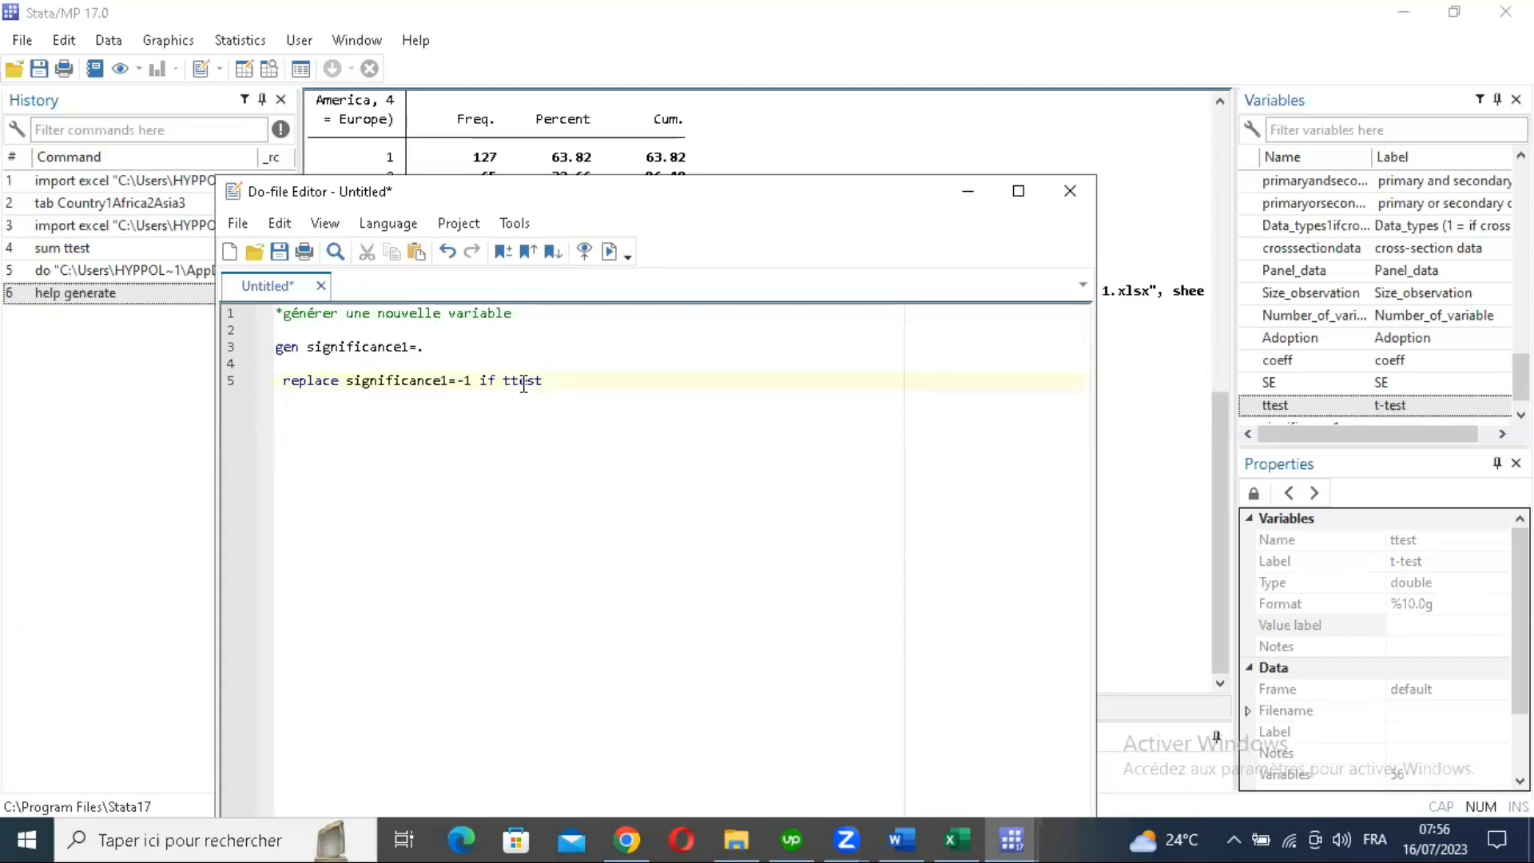
Step: Complete the line 5 condition as ttest<=-1.96, remove the line's leading space, and execute the replace command
type("<=")
type("1.96")
double_click(563, 384)
type("-")
left_click(282, 384)
key("BackSpace")
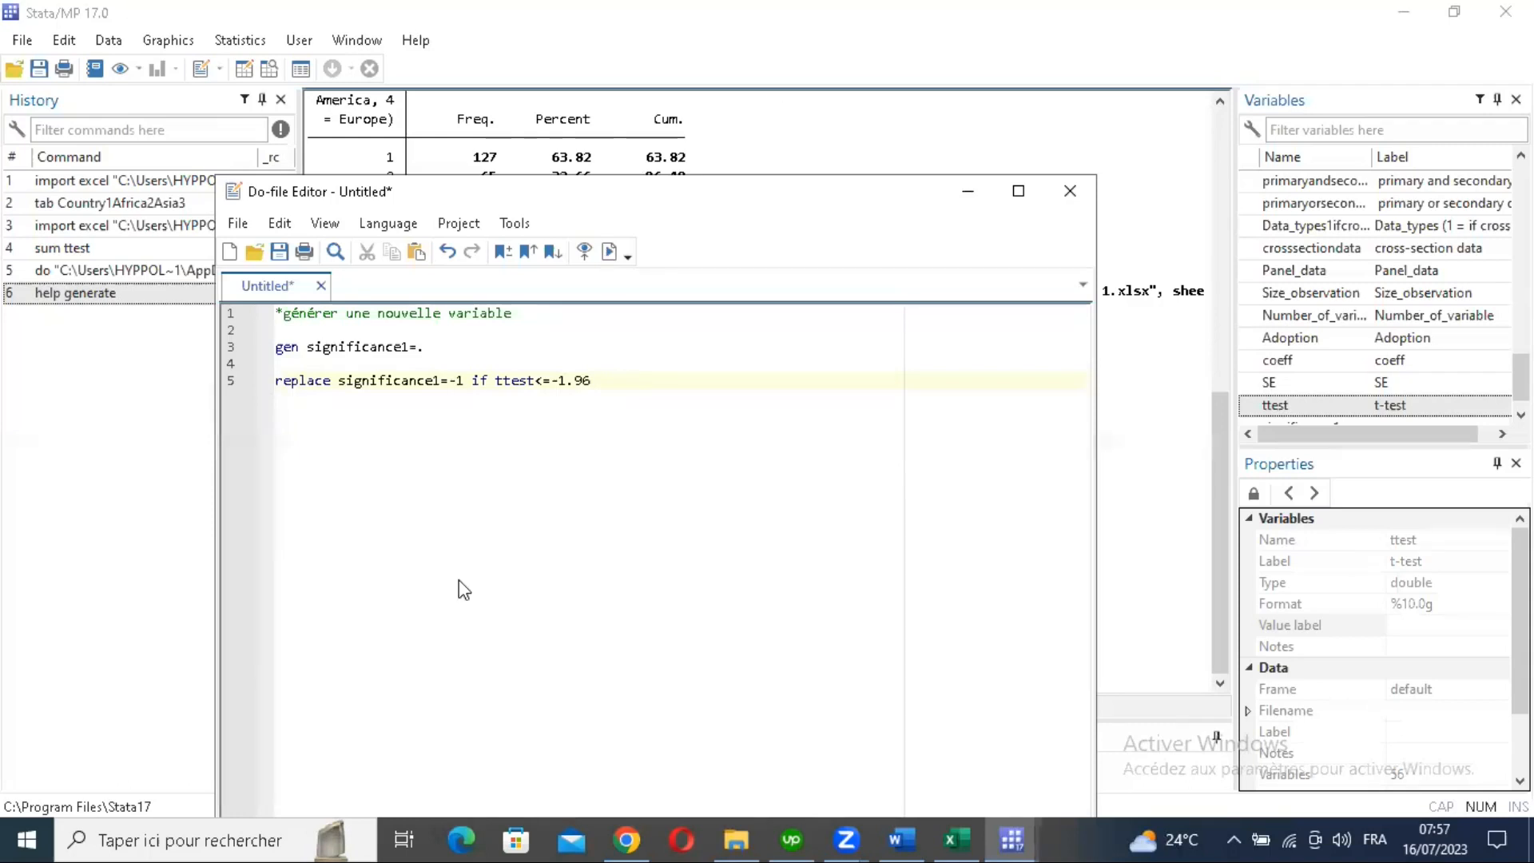
key("ctrl+d")
Step: Open the dataset in the Data Editor and examine the significance1 column beside ttest down the rows
left_click(242, 72)
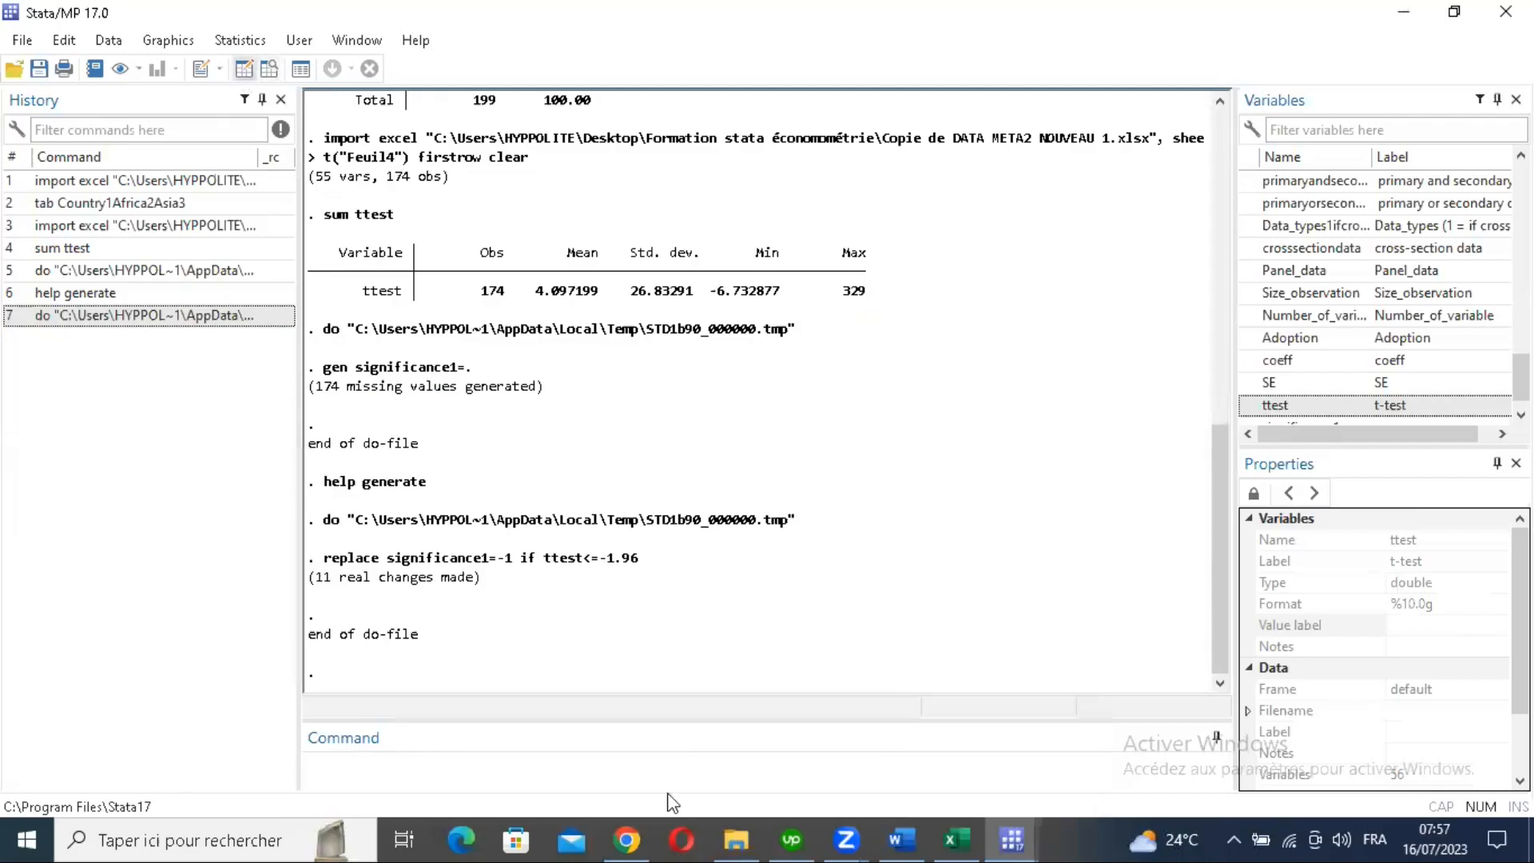
key("ctrl+8")
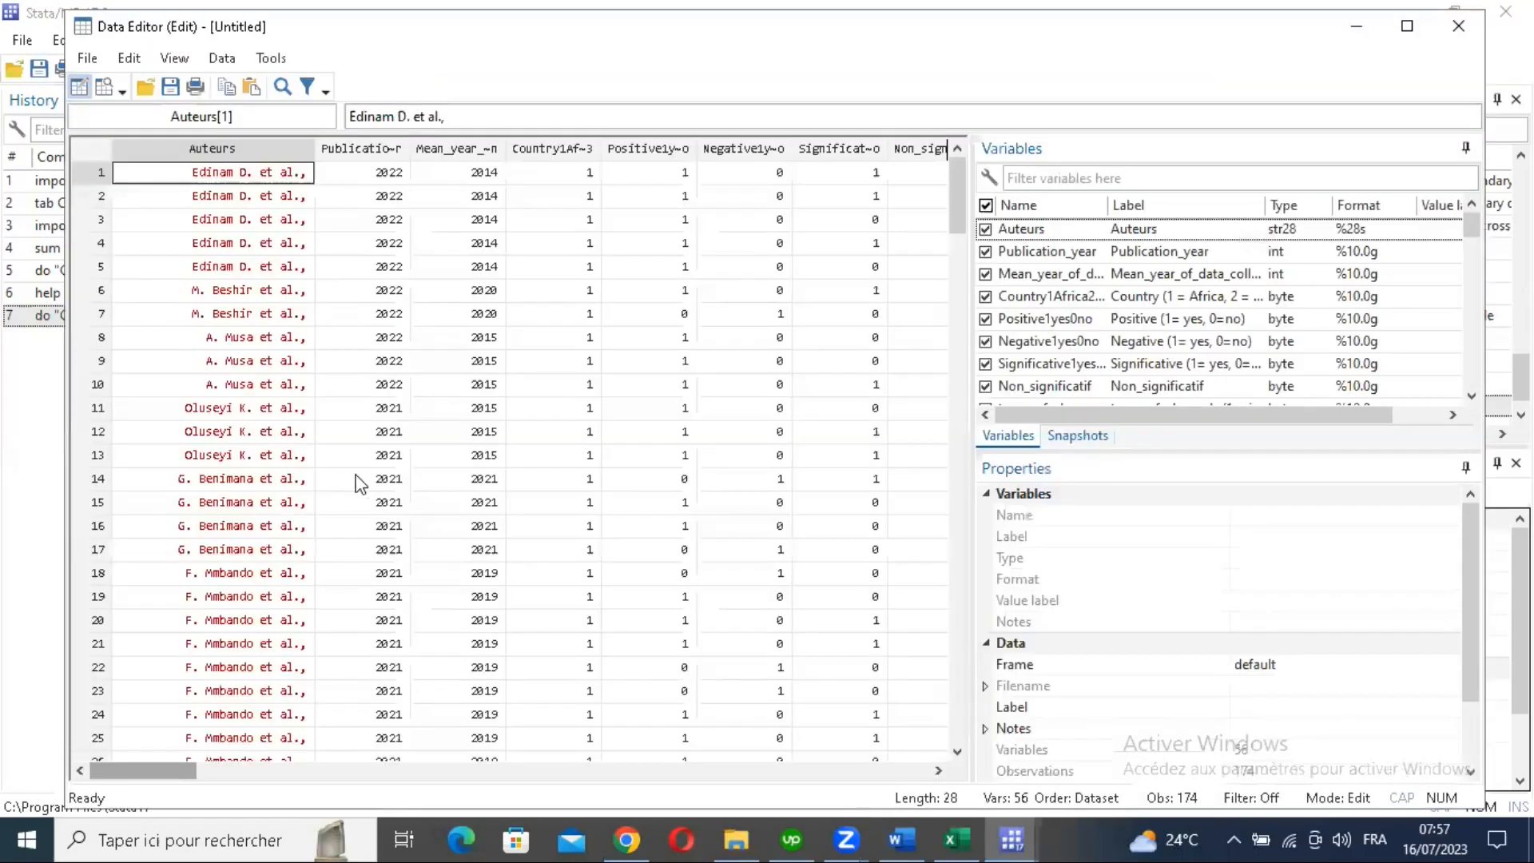
scroll(219, 479, "right", 18)
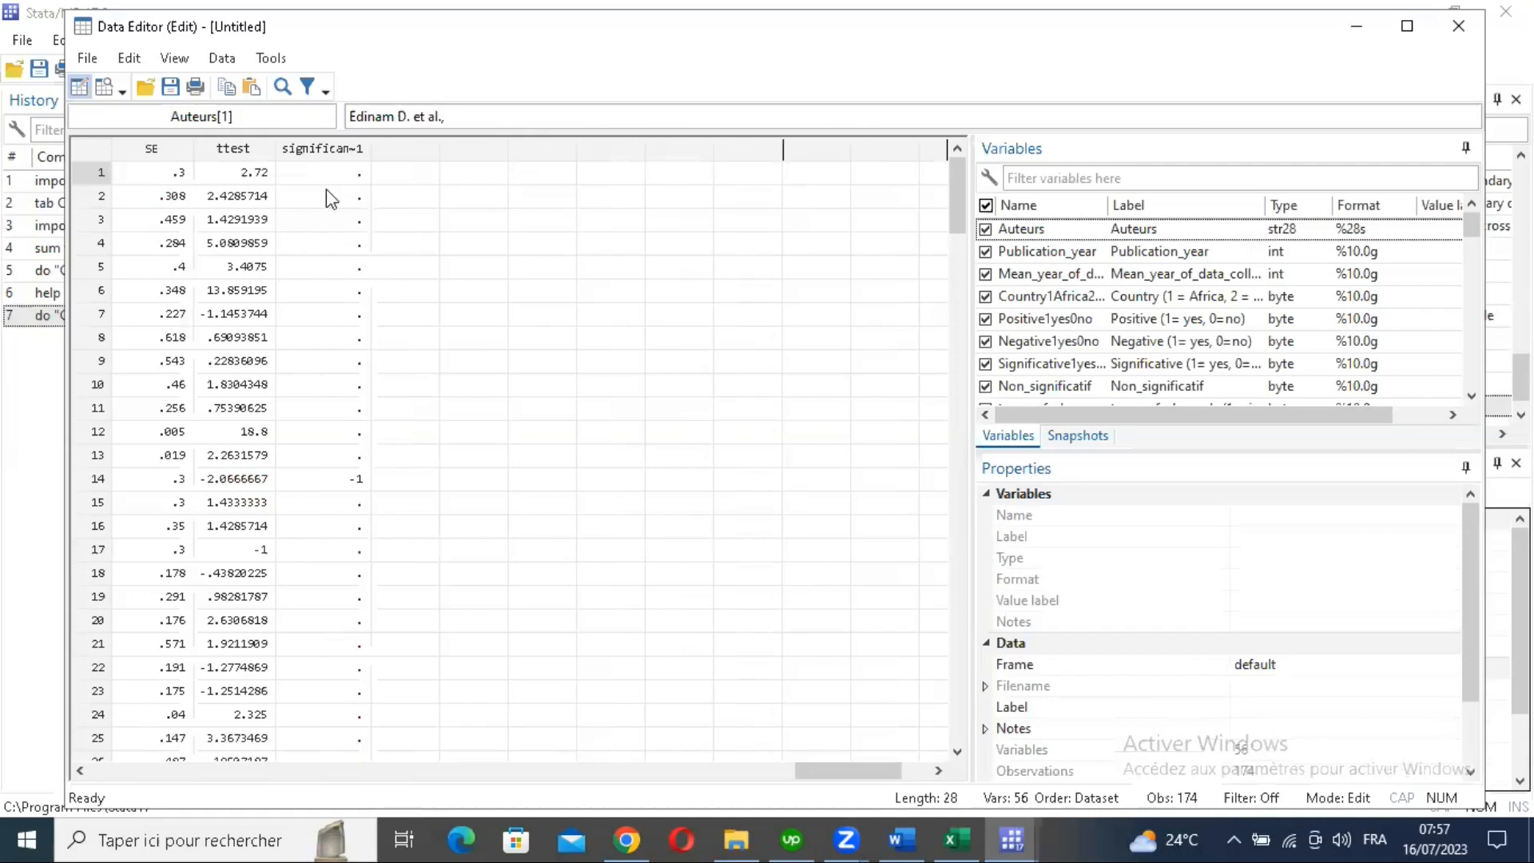
scroll(348, 202, "down", 4)
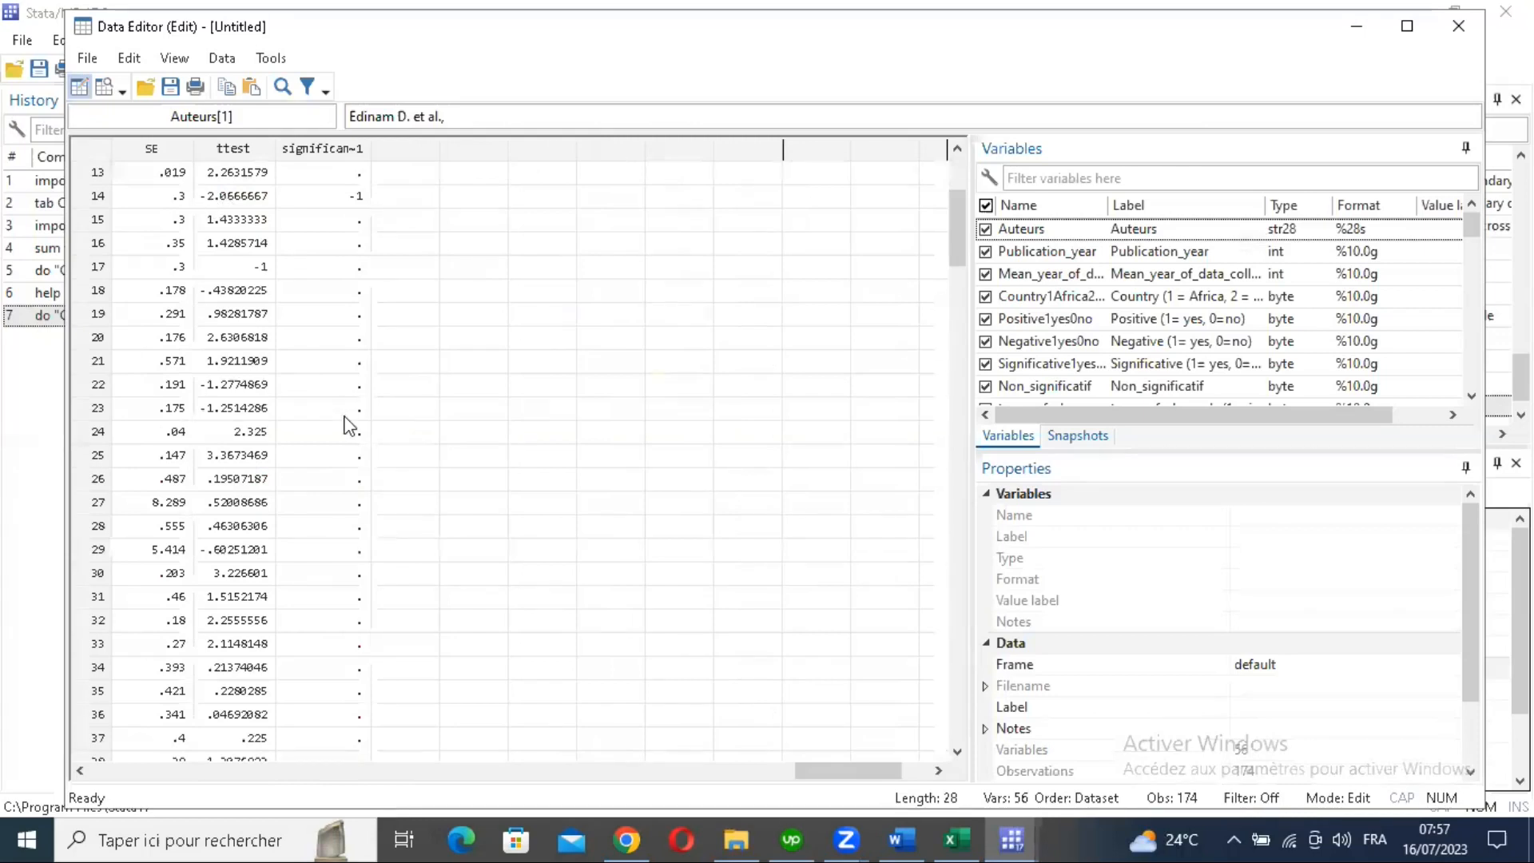
scroll(349, 438, "down", 13)
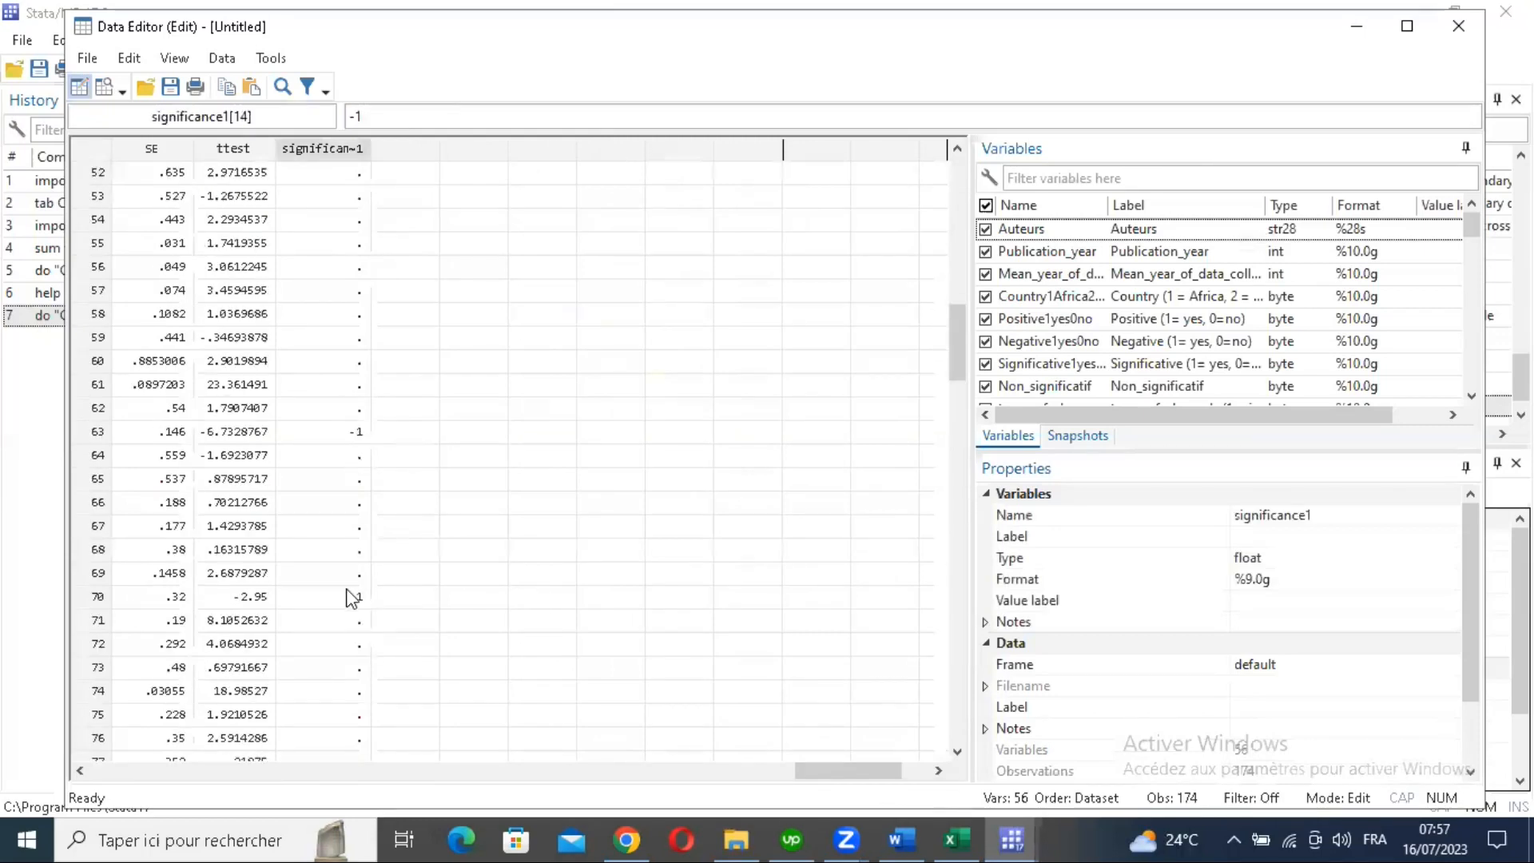
scroll(354, 602, "down", 1)
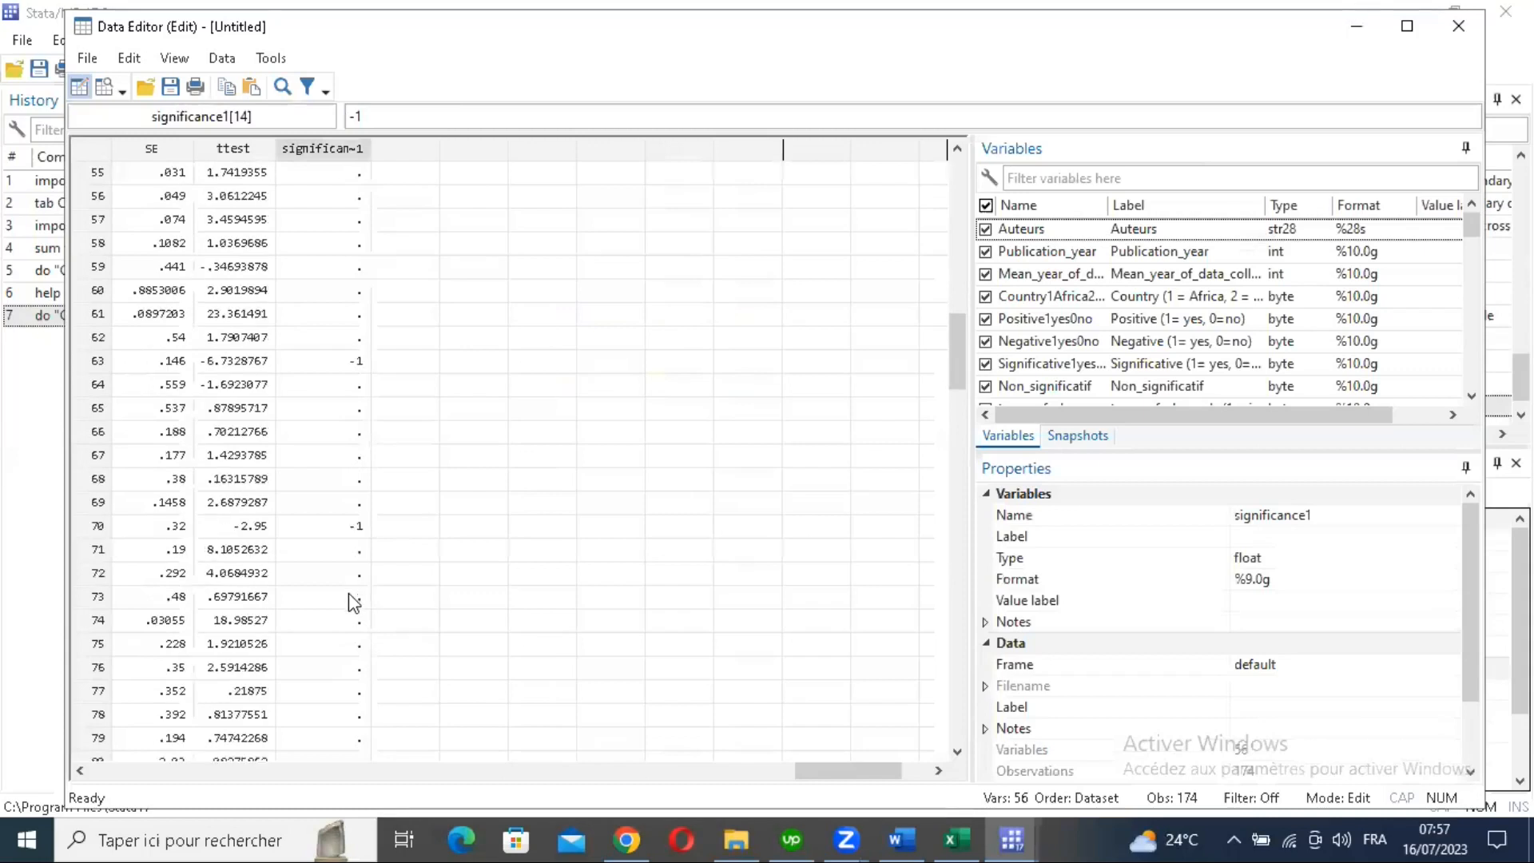
scroll(353, 576, "down", 2)
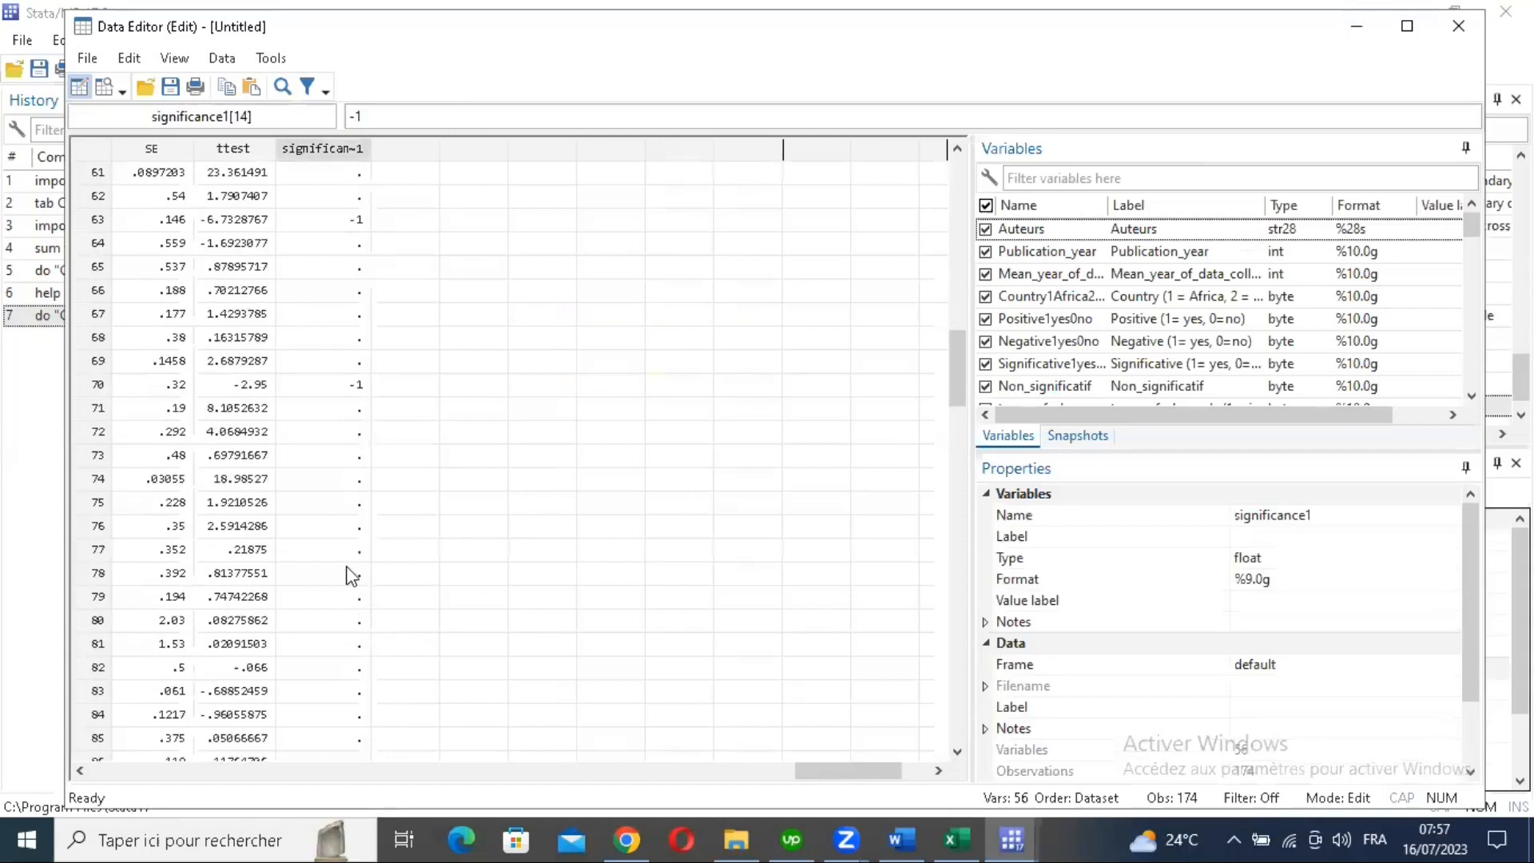
scroll(352, 576, "down", 5)
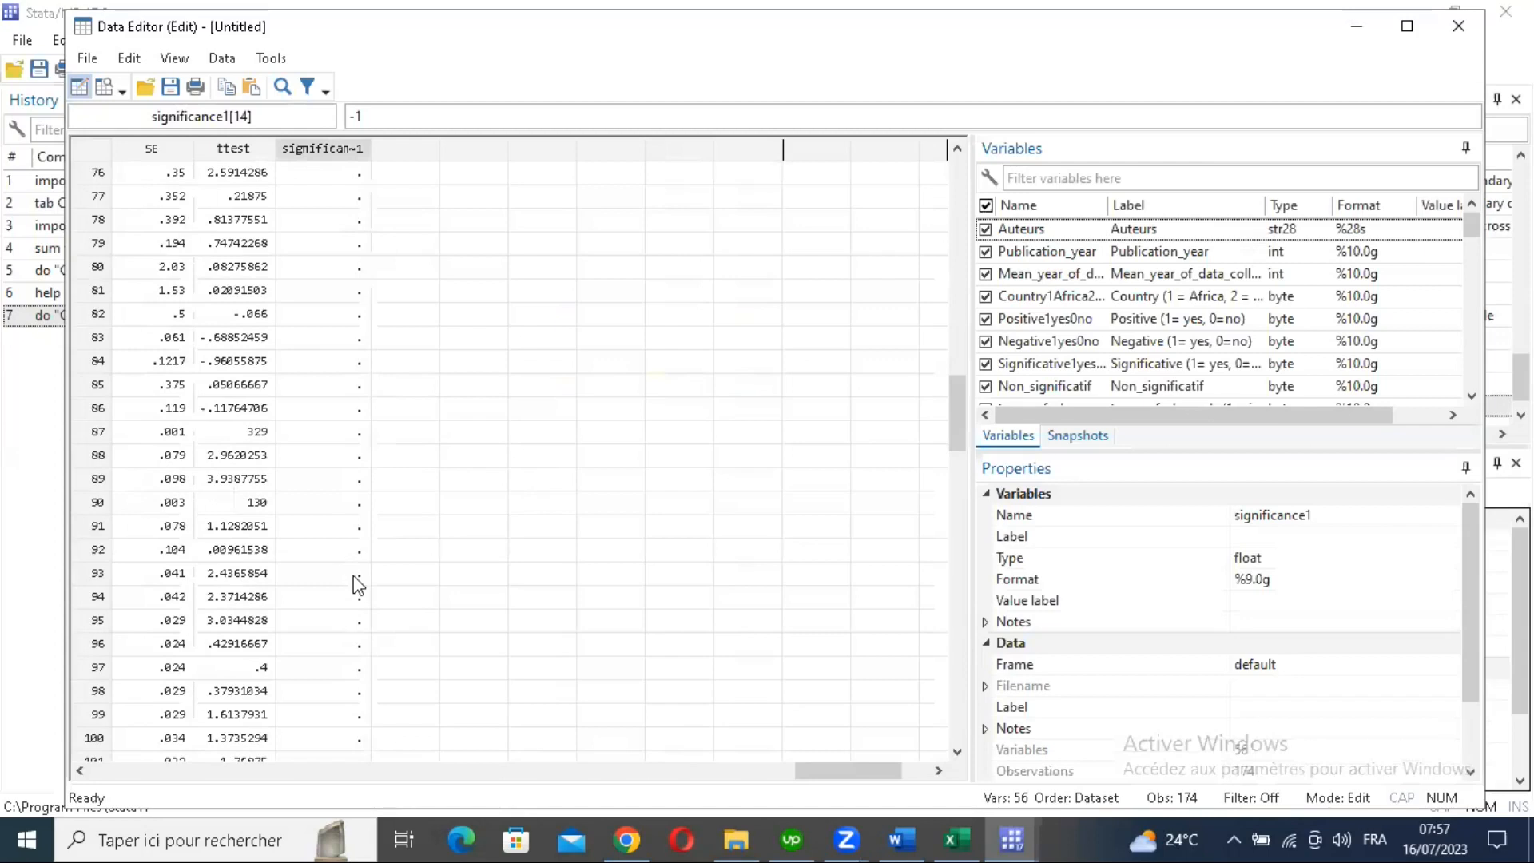
scroll(354, 586, "down", 13)
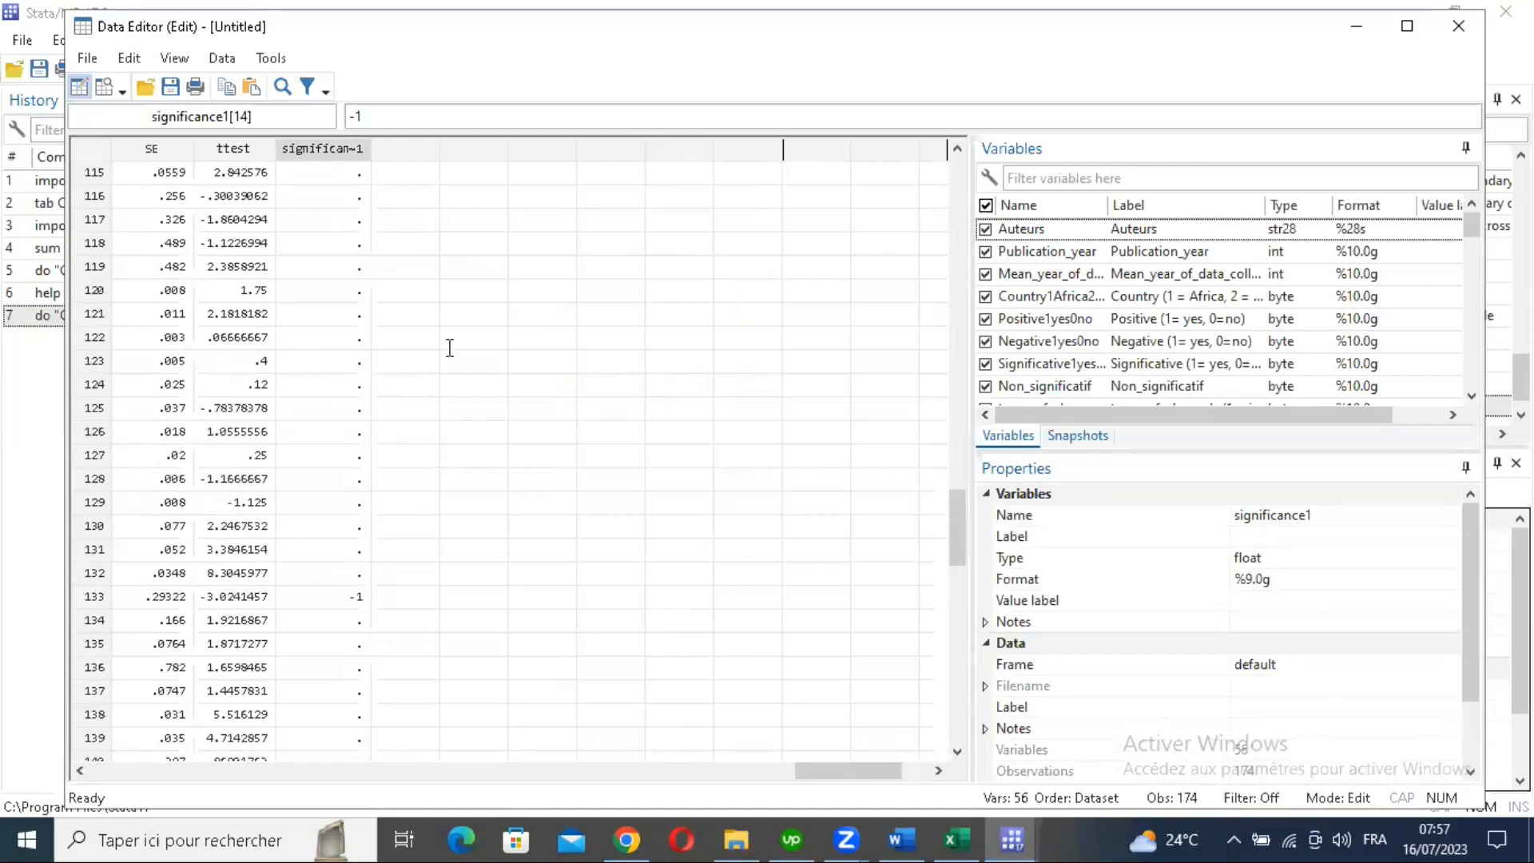
Step: Return to the do-file and duplicate the line 5 replace command onto line 6
mouse_move(1013, 839)
left_click(835, 743)
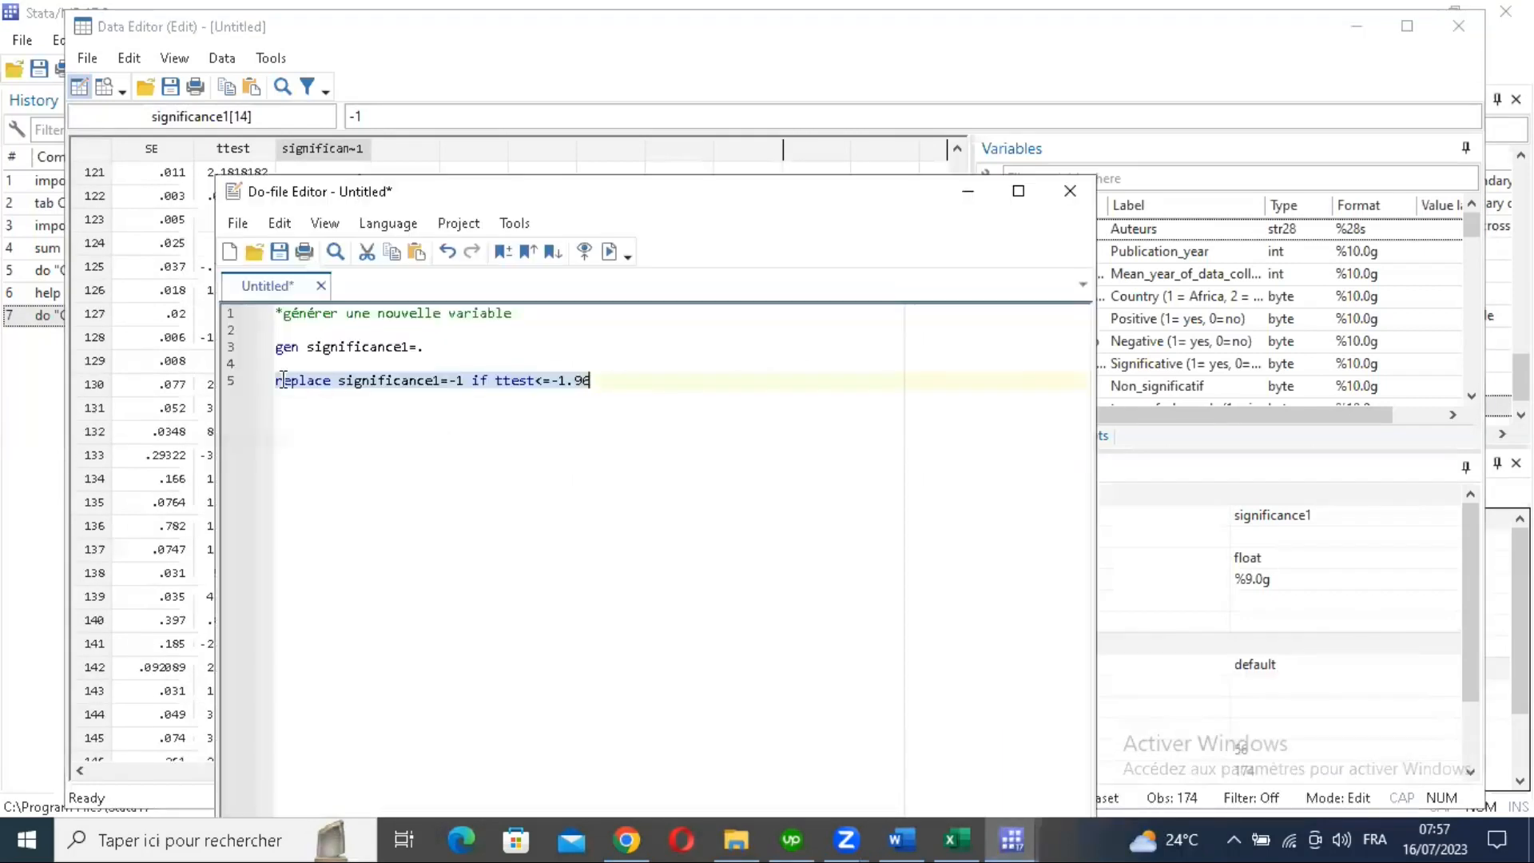
left_click(276, 381)
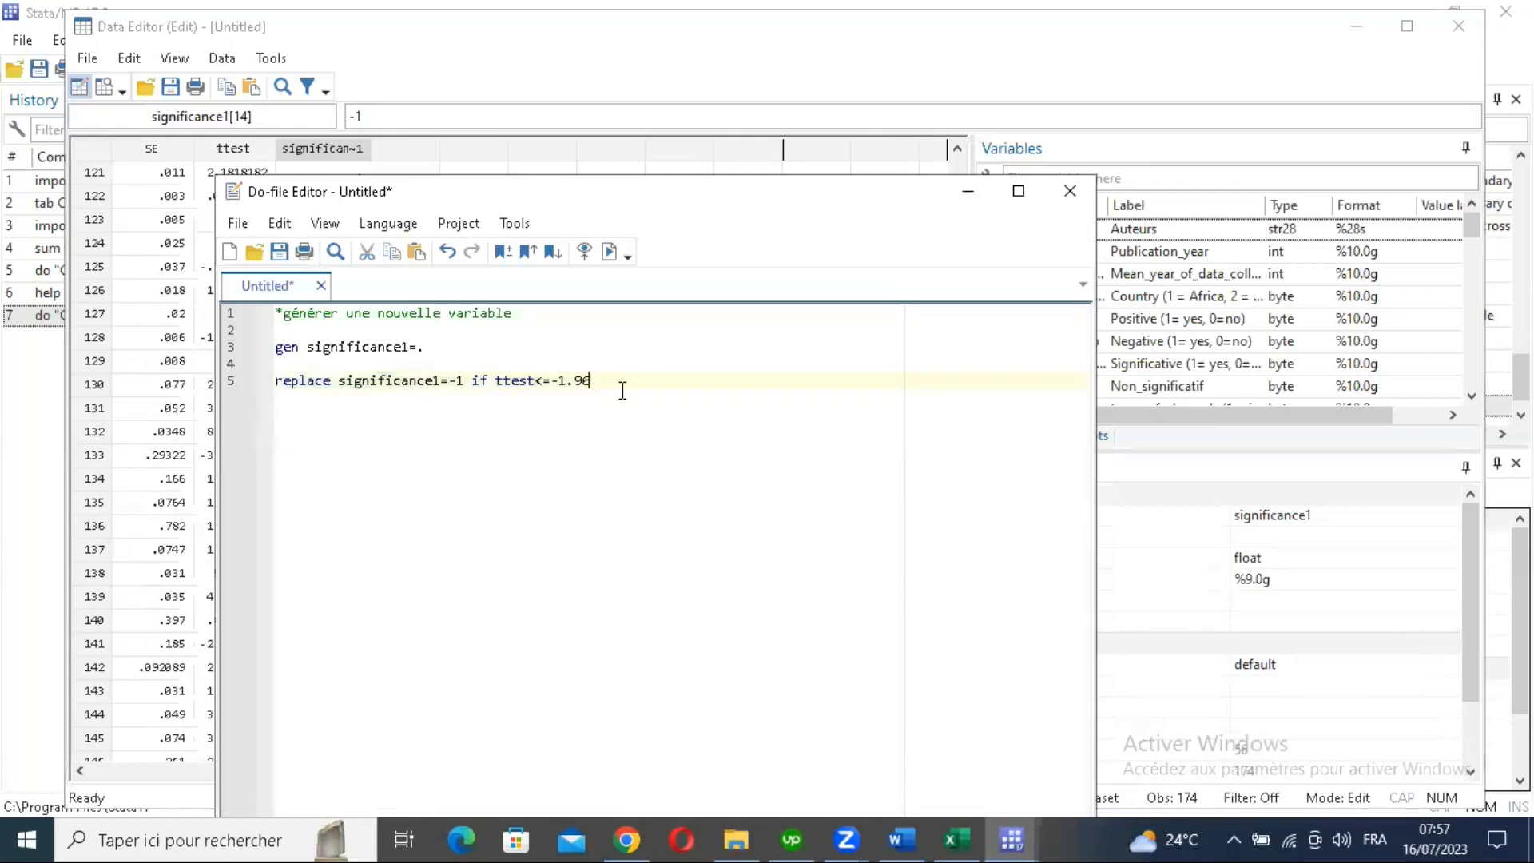
right_click(532, 381)
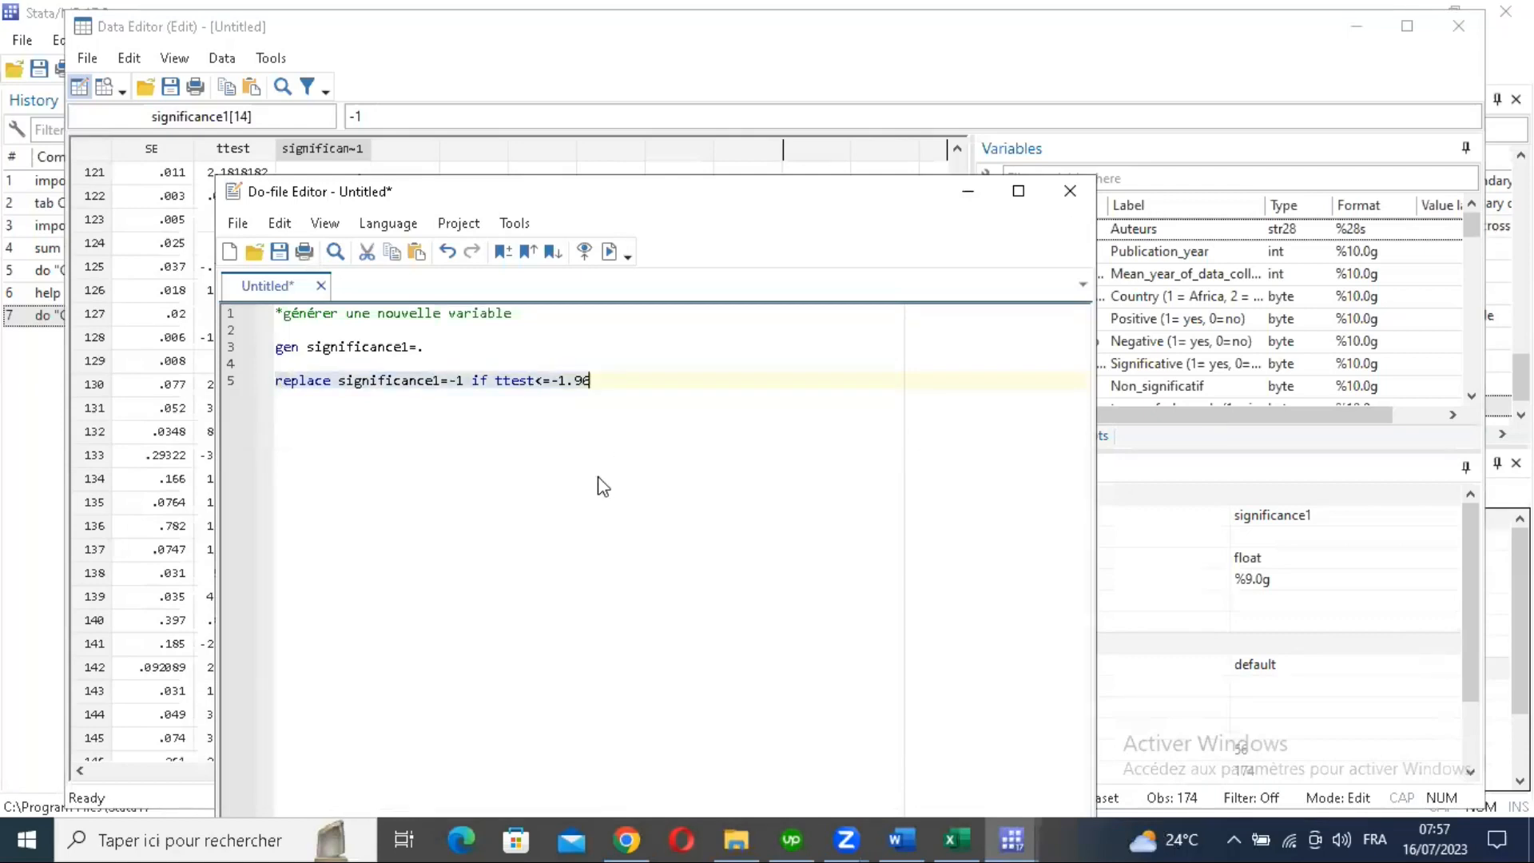
left_click(600, 477)
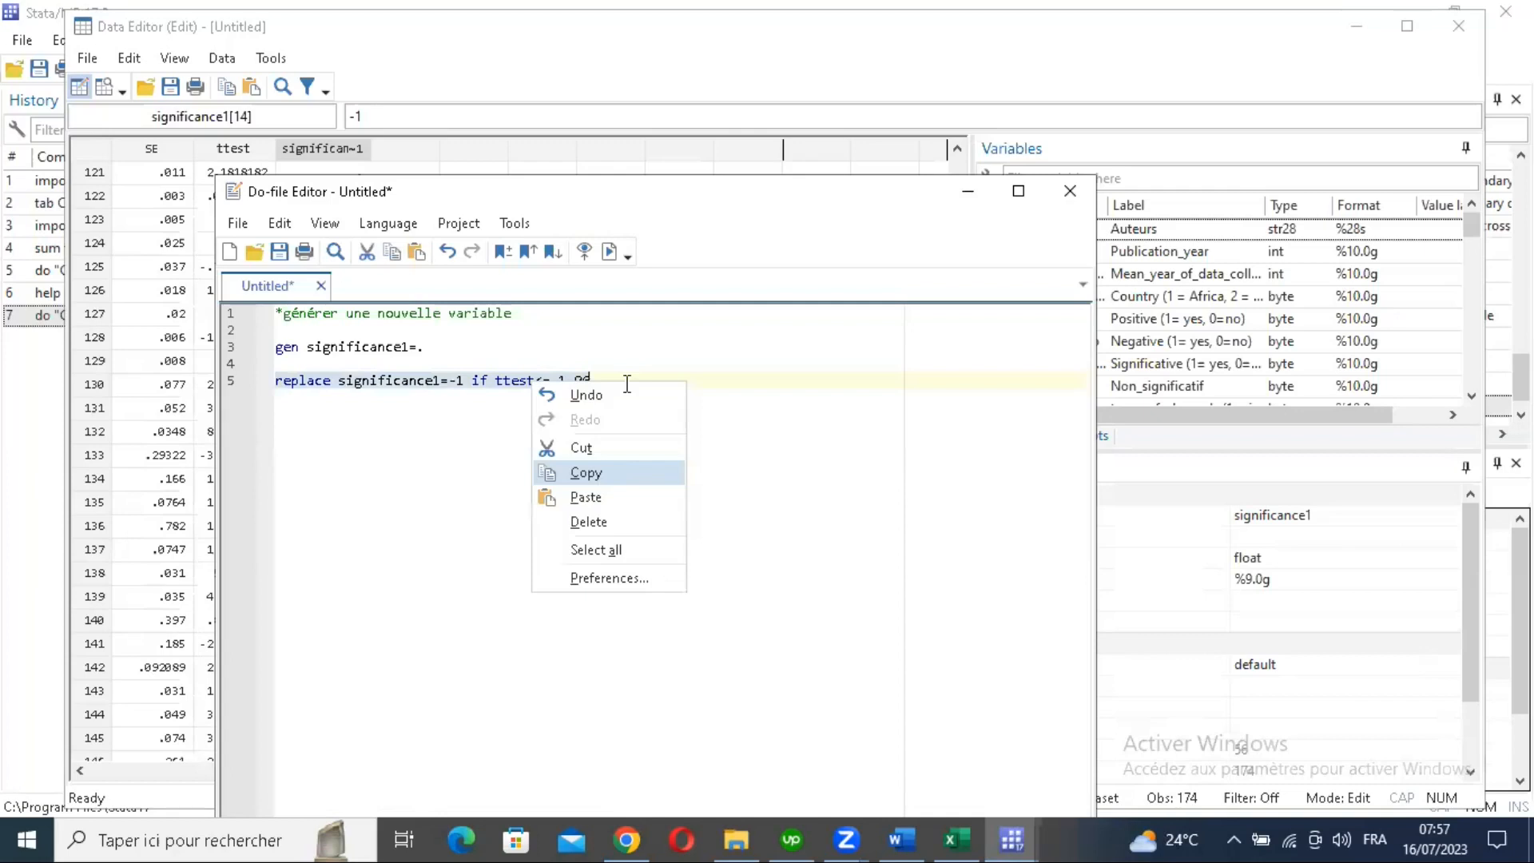
left_click(627, 384)
key("Return")
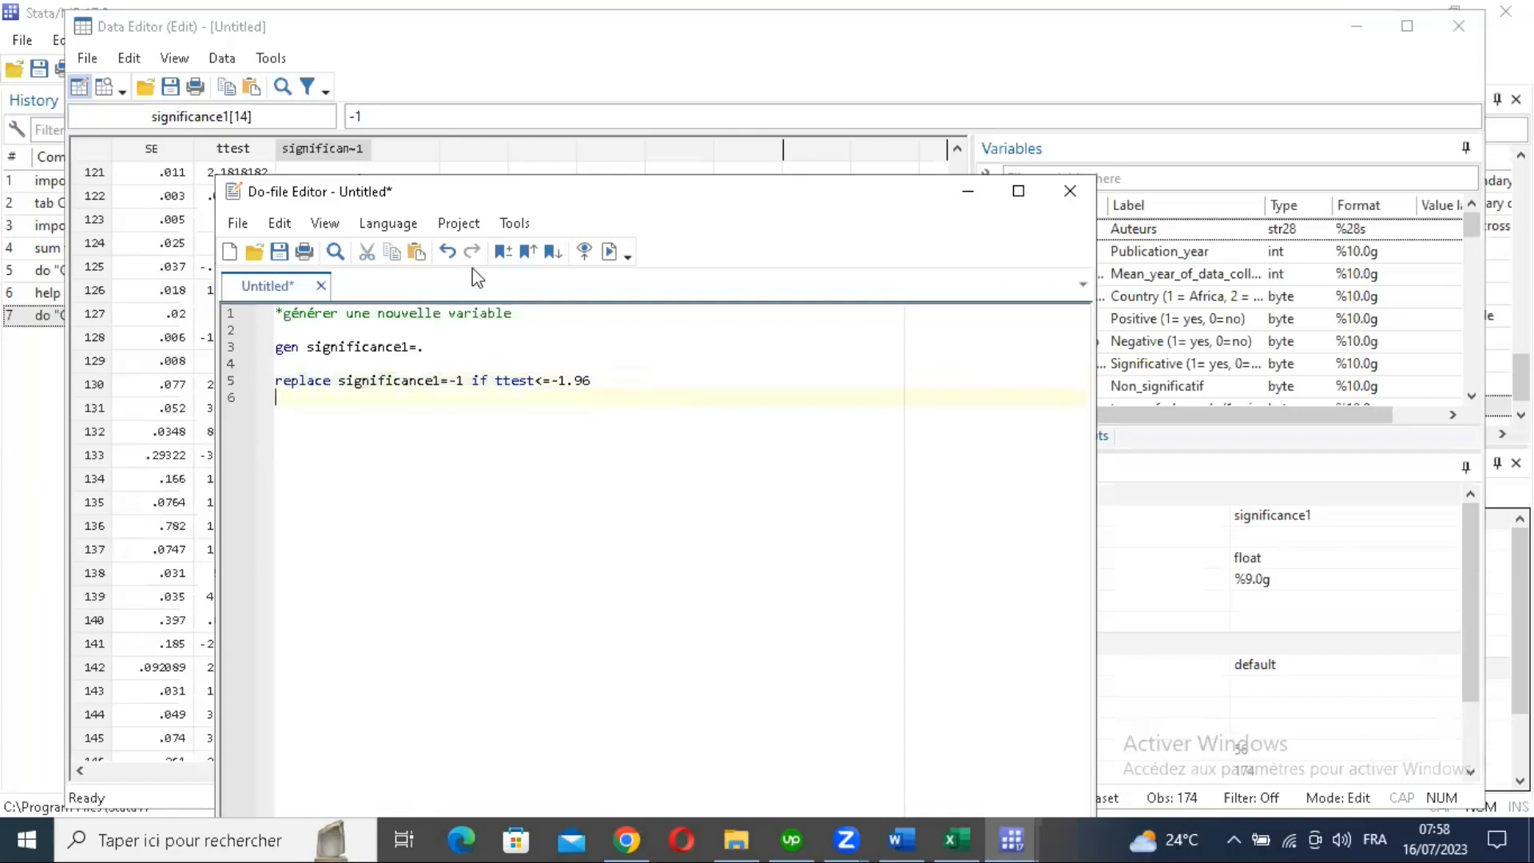
key("ctrl+v")
Step: Edit the line 6 command to read replace significance1=1 if ttest>=1.96
left_click_drag(465, 398, 458, 398)
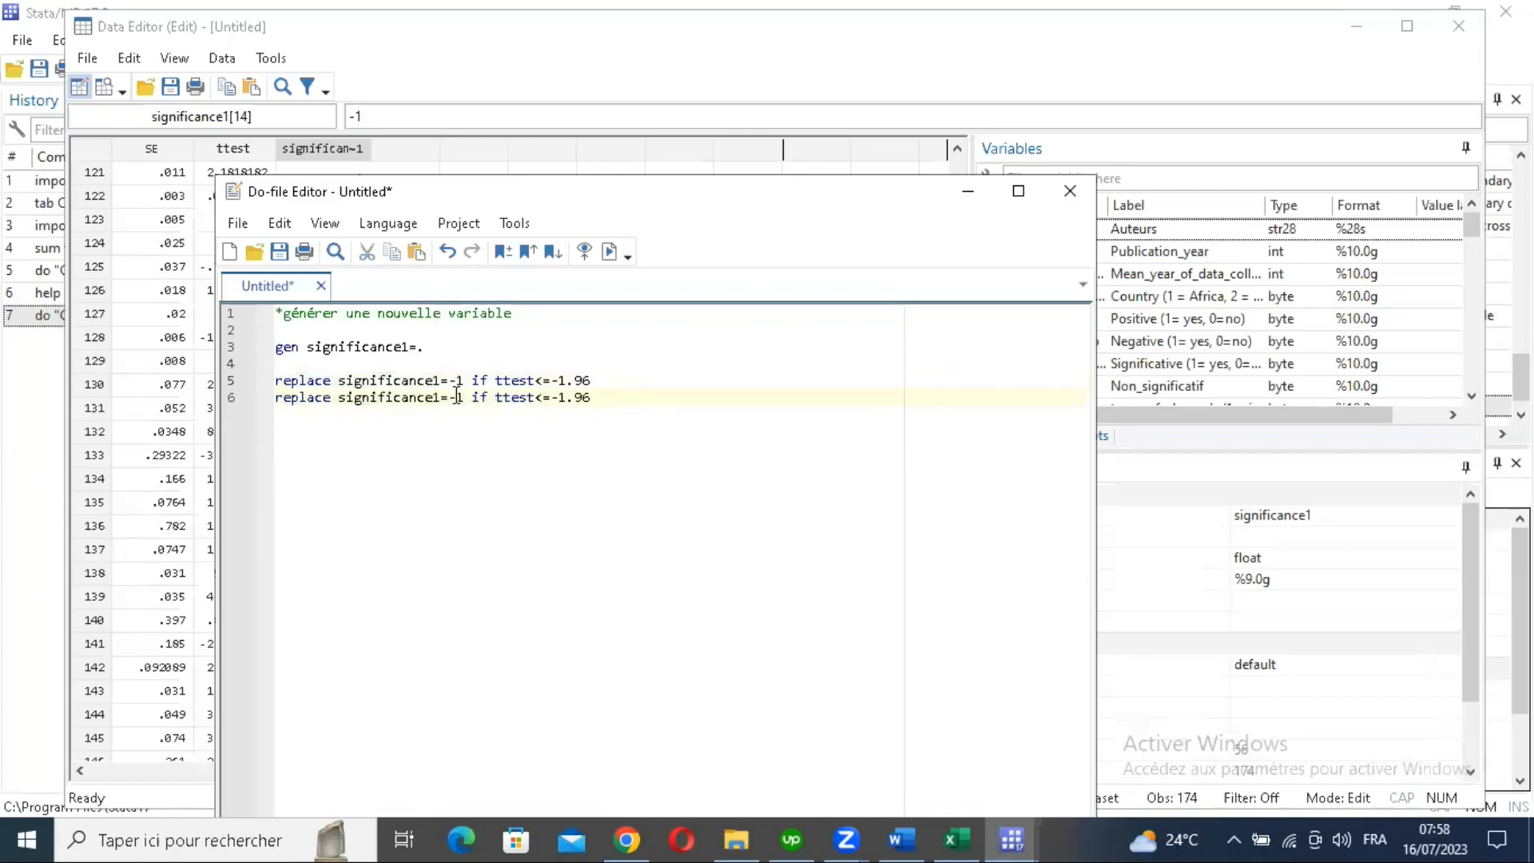
double_click(455, 394)
left_click(458, 401)
key("BackSpace")
left_click(543, 402)
key("BackSpace")
type(">")
left_click(551, 399)
key("BackSpace")
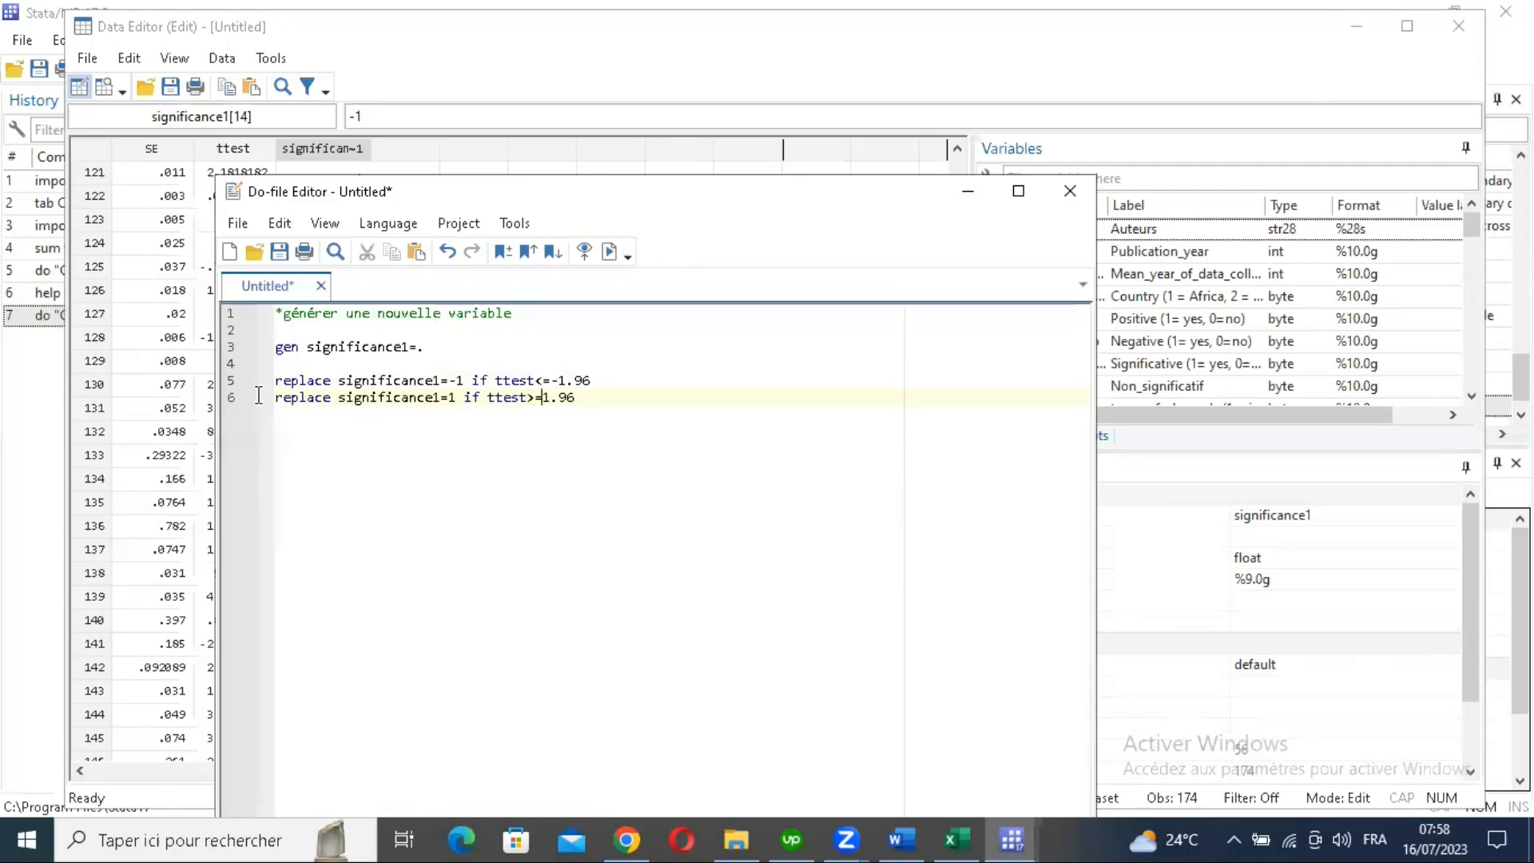
Step: Execute only the line 6 replace command from the do-file
key("End")
key("shift+Home")
left_click(610, 257)
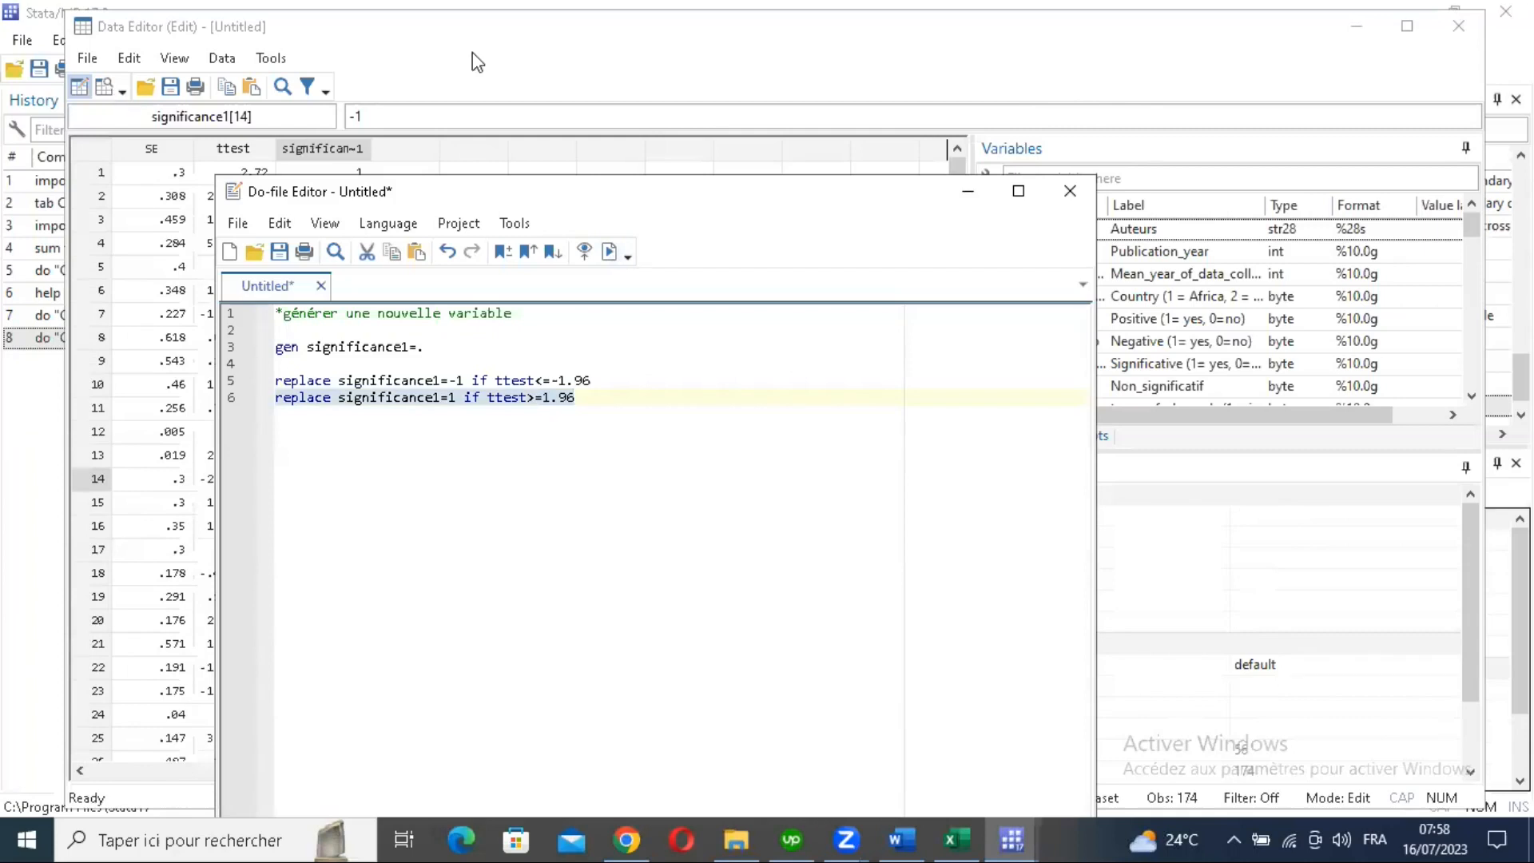
Step: Check the significance1 values against ttest in the Data Editor after running the second replace command
key("alt+Tab")
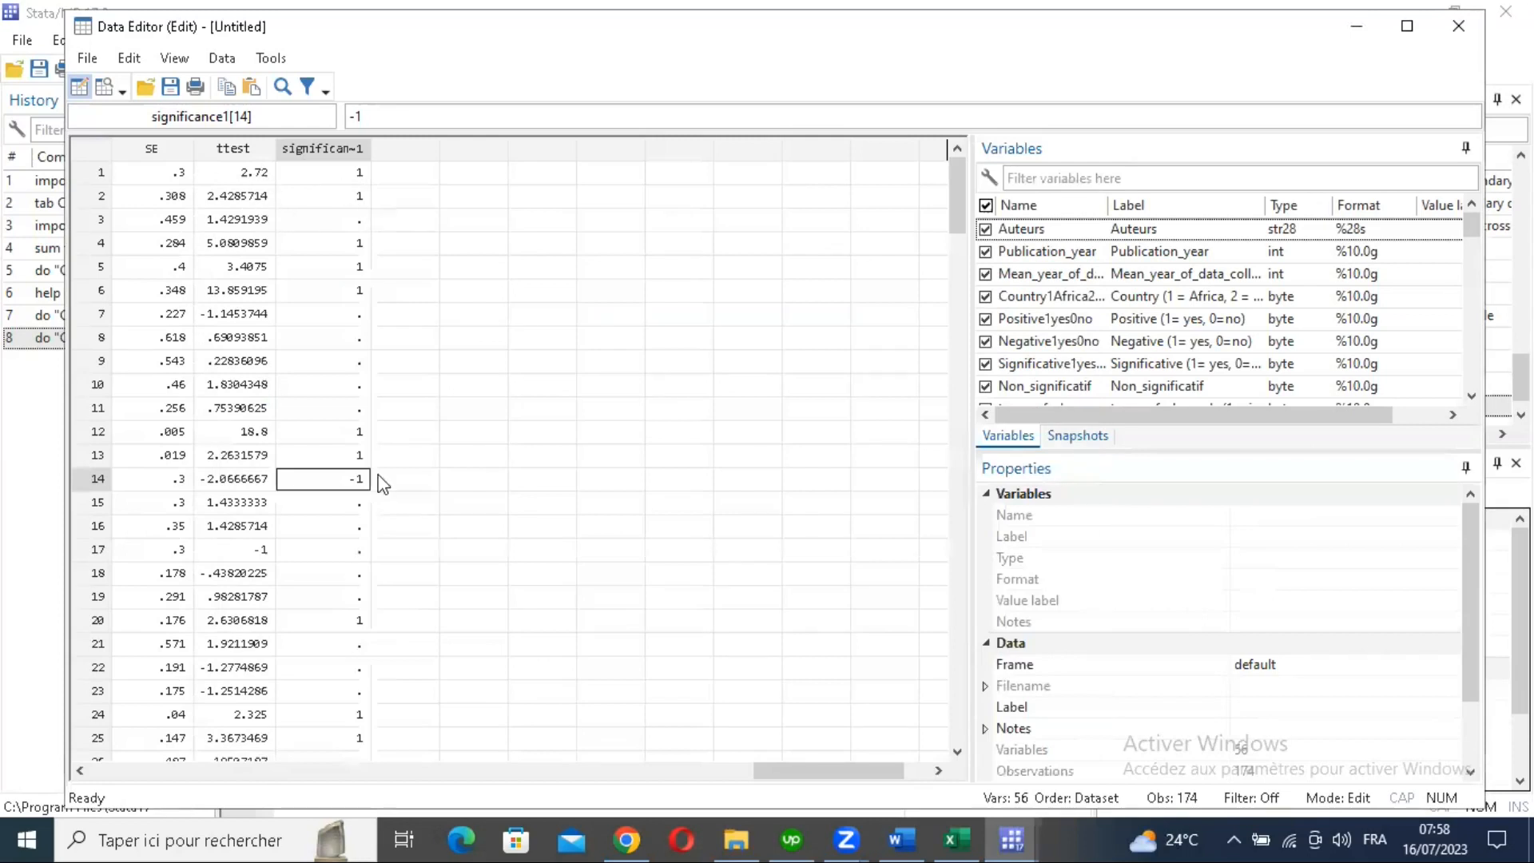
scroll(375, 486, "down", 20)
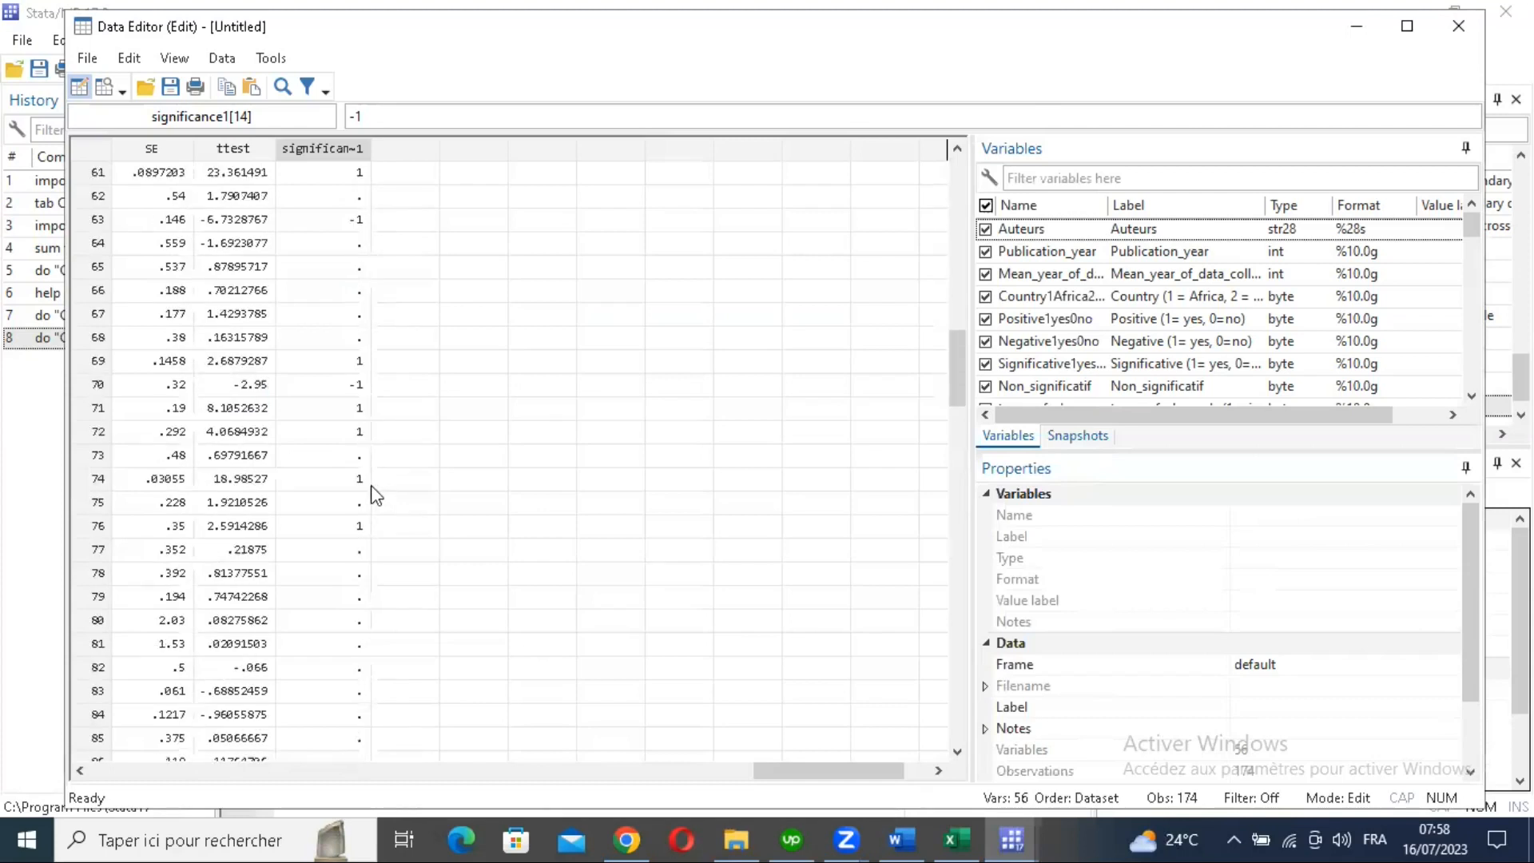
scroll(375, 505, "down", 15)
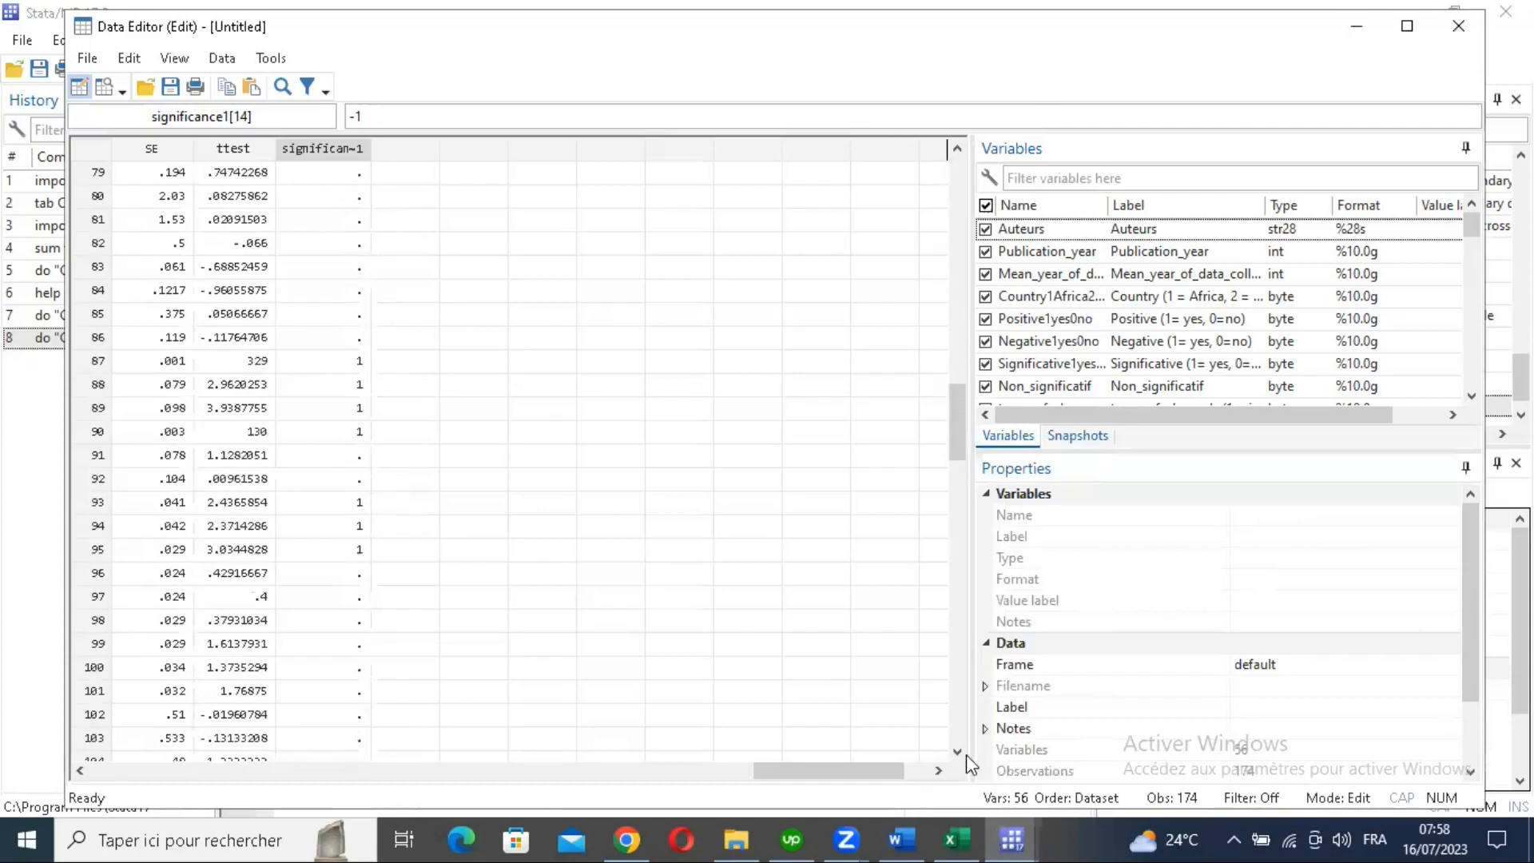
Step: Go back to the do-file and add replace significance1=-1 if ttest<=-1.96 as line 7
left_click(1012, 839)
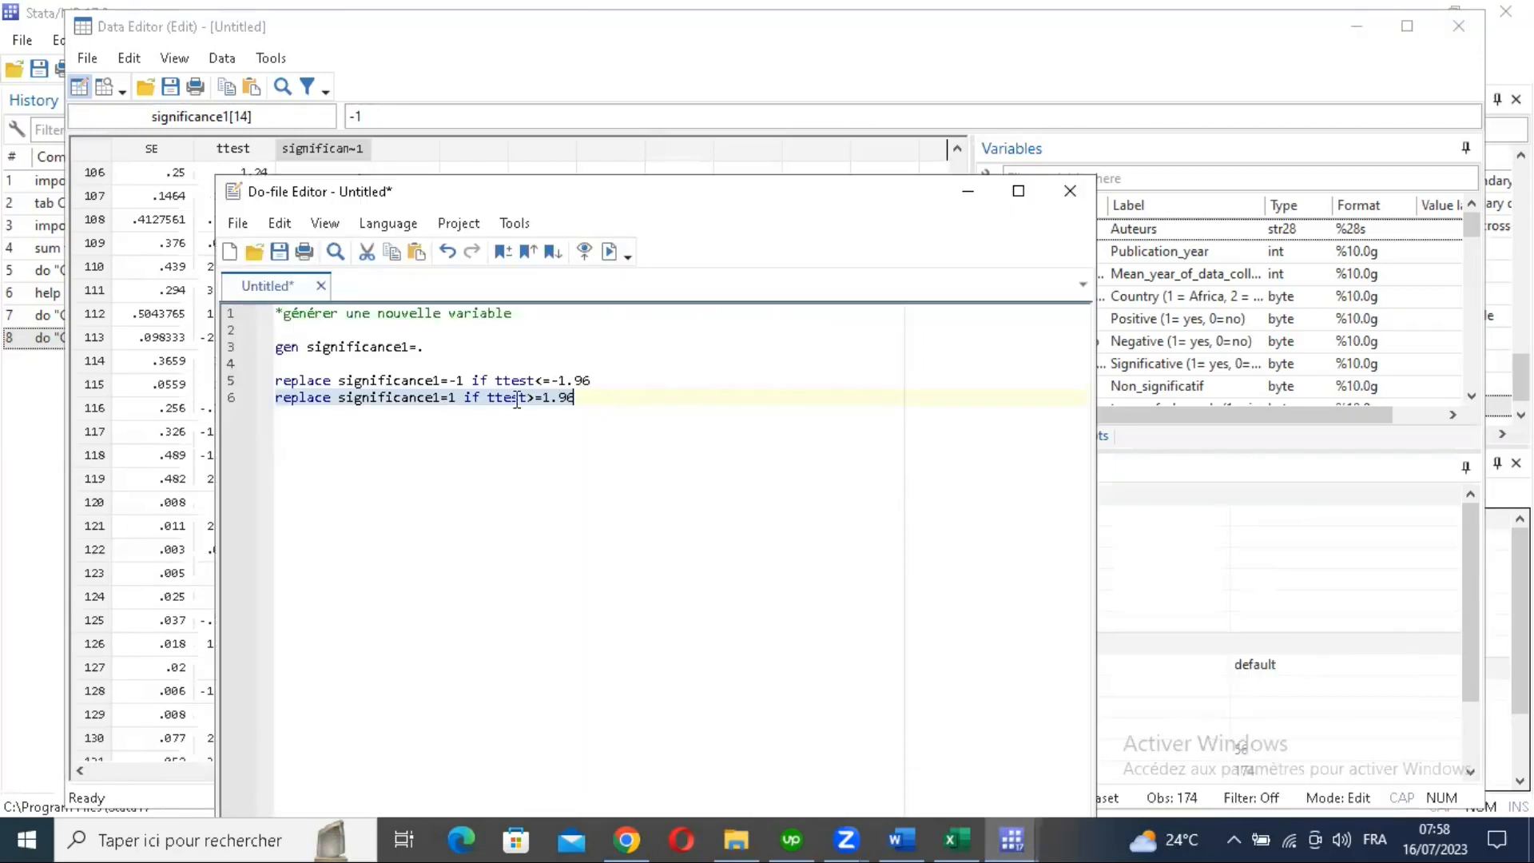
key("Right")
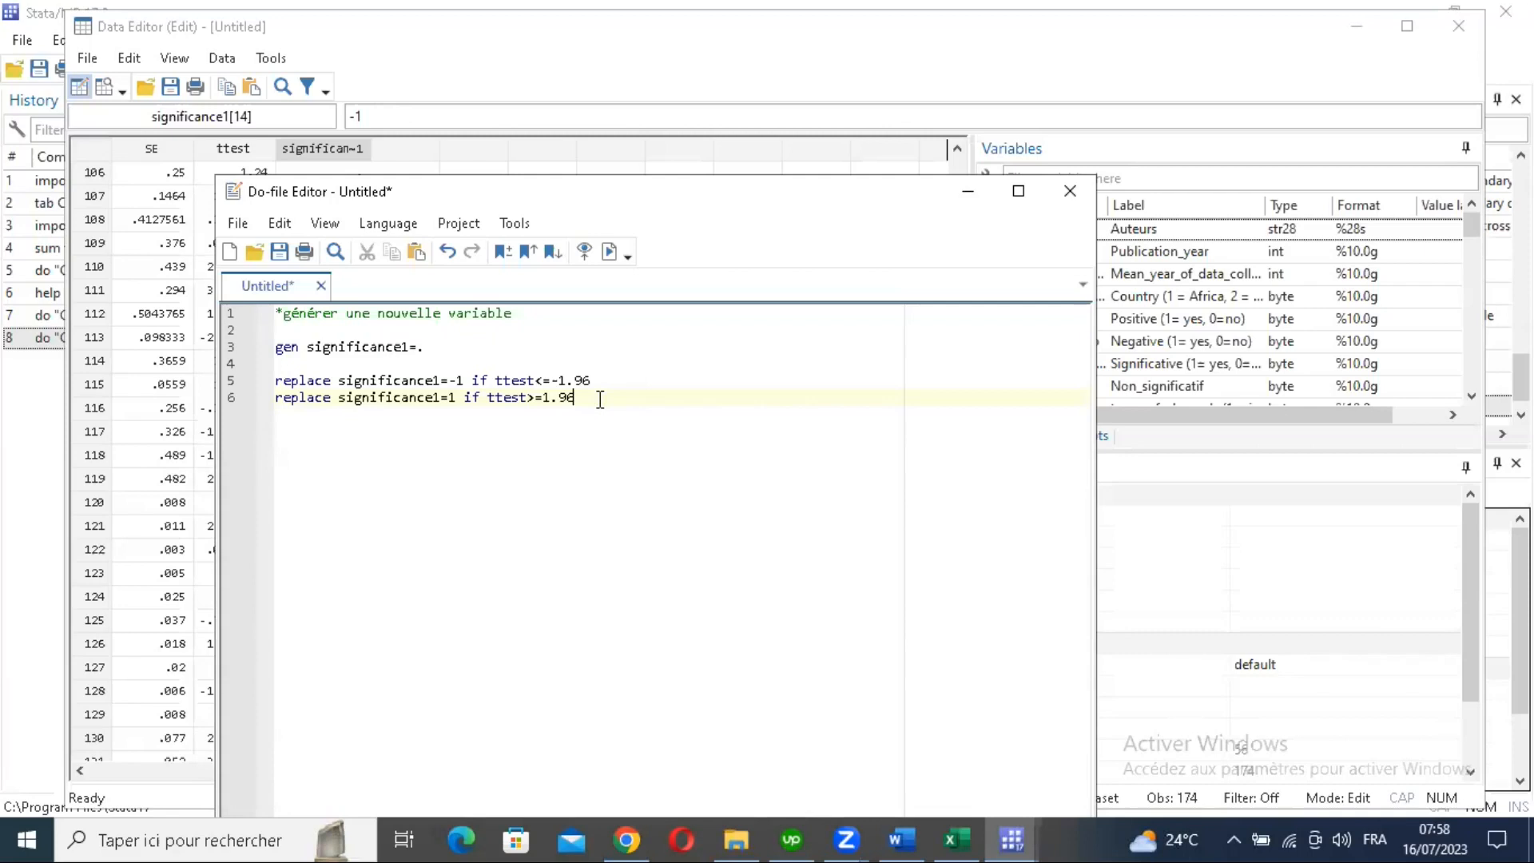
key("Return")
type("replace significance1=-1 if ttest<=-1.96")
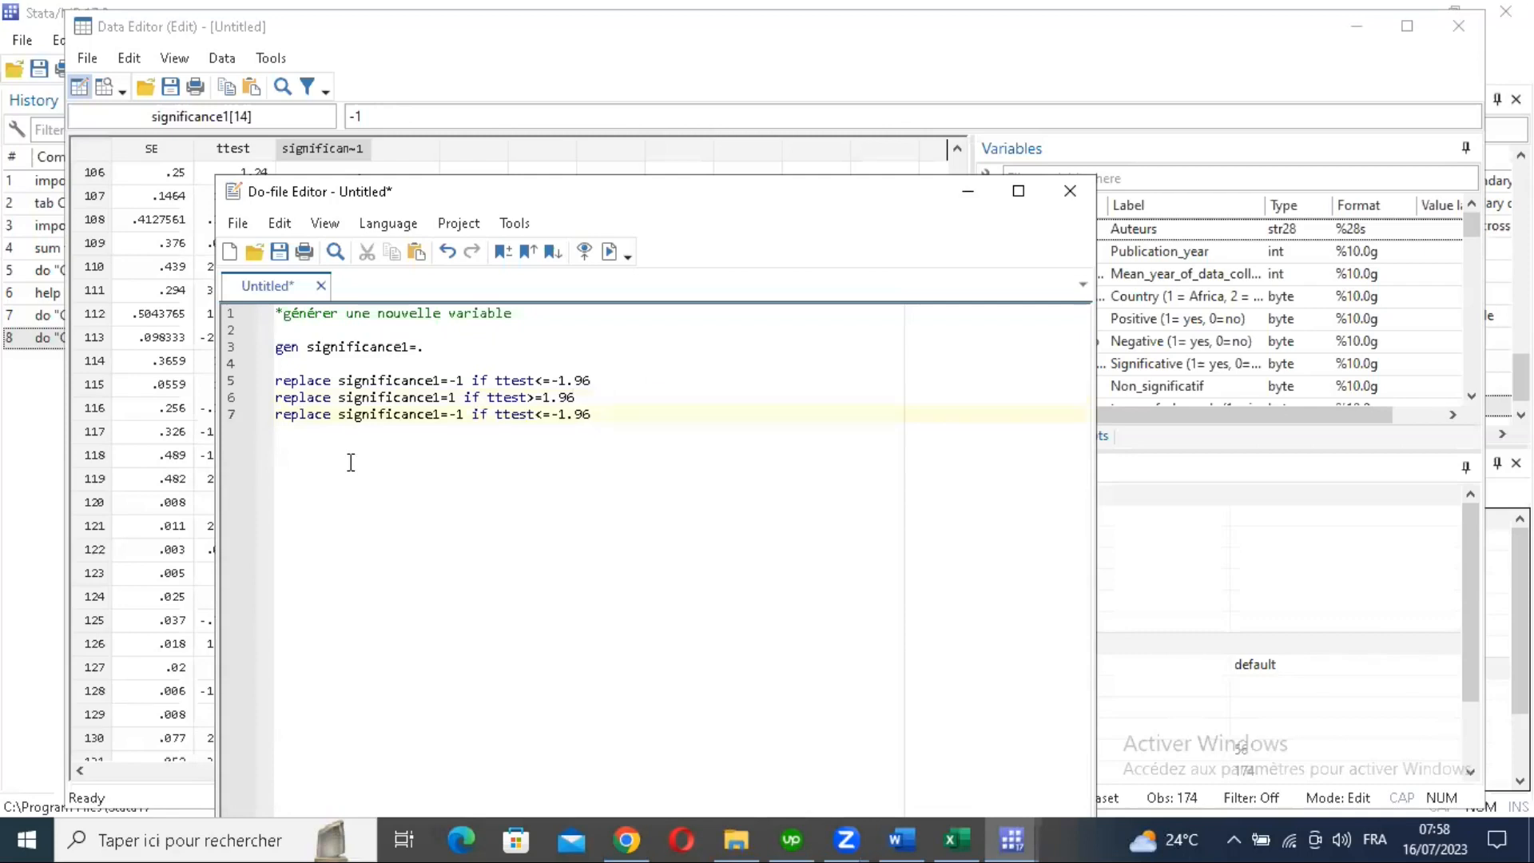
Step: Change the value assigned to significance1 on line 7 to 0
left_click(465, 416)
key("BackSpace")
key("BackSpace")
type("0")
Step: Rewrite the line 7 condition as (ttest>-1.96) in parentheses and append the & operator
double_click(492, 414)
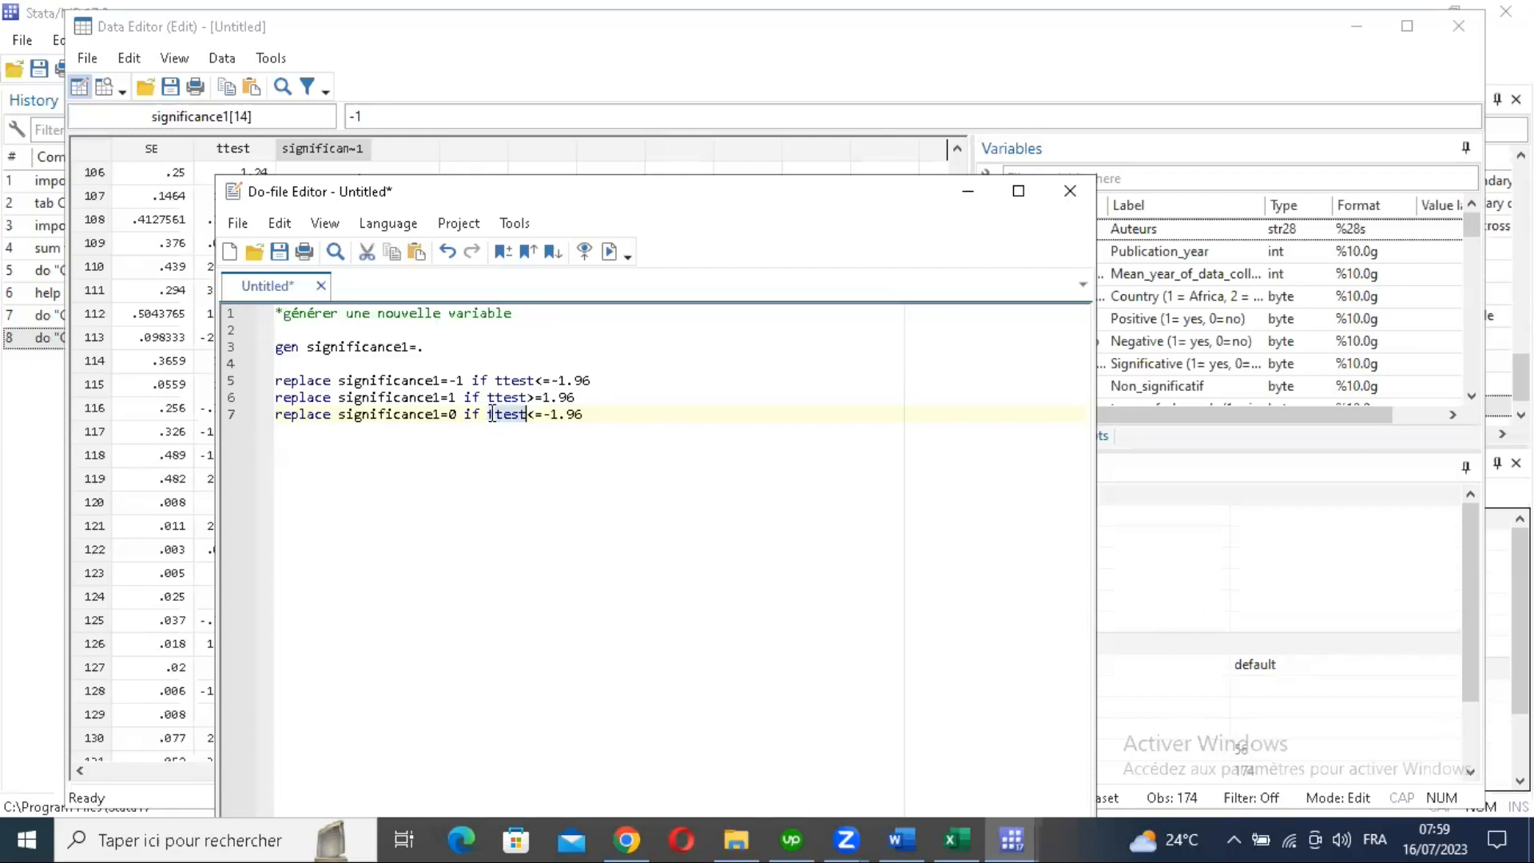
left_click(490, 414)
type("(")
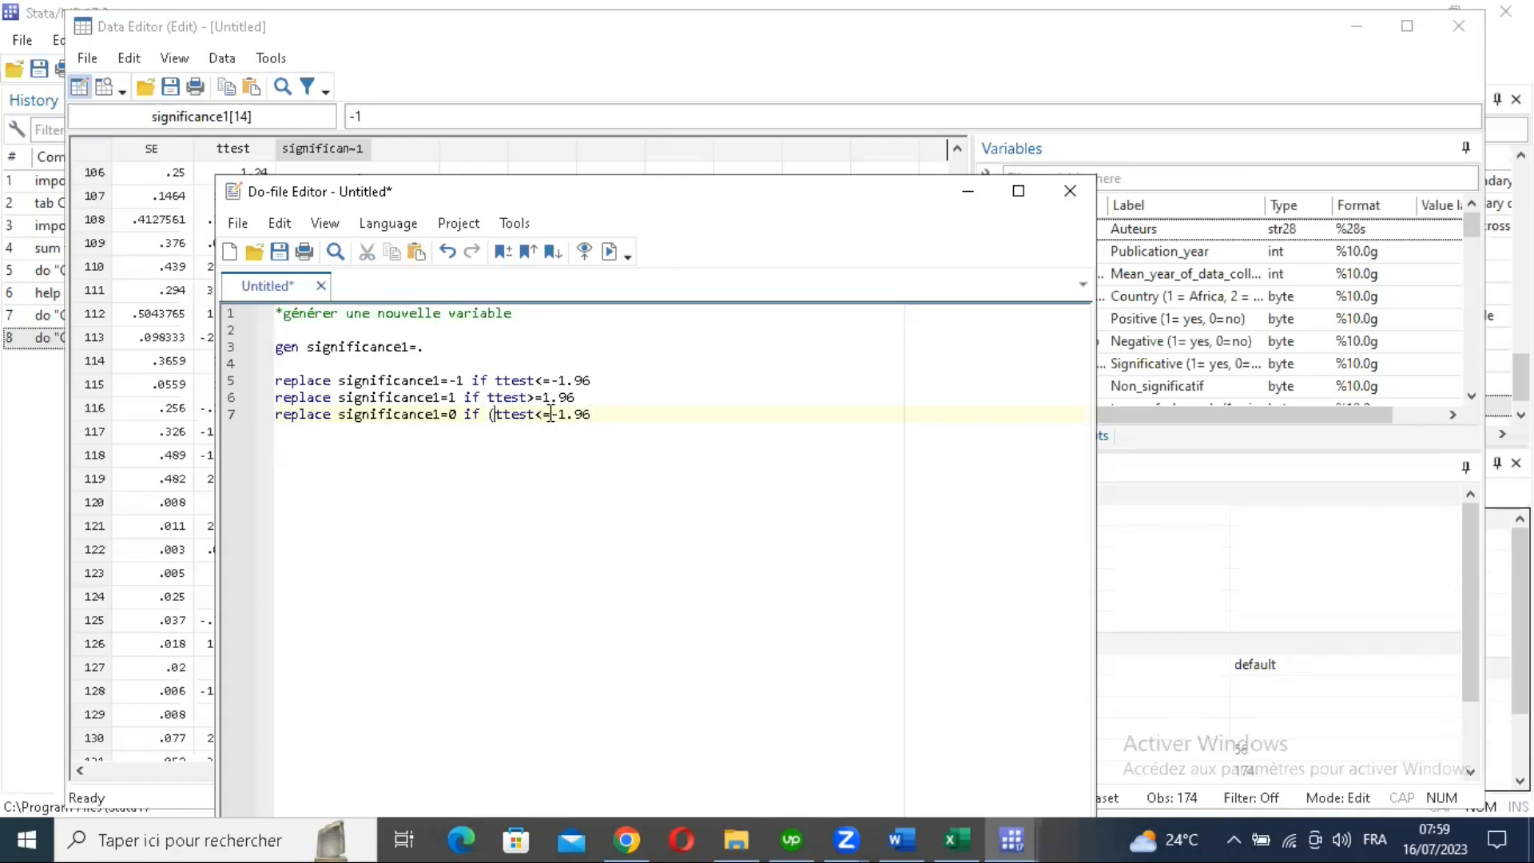
left_click_drag(550, 414, 535, 413)
type(">")
left_click(588, 415)
type(")")
type("&")
Step: Copy the ttest>=1.96 condition from line 6 and add it in parentheses after the & on line 7
left_click_drag(488, 397, 574, 397)
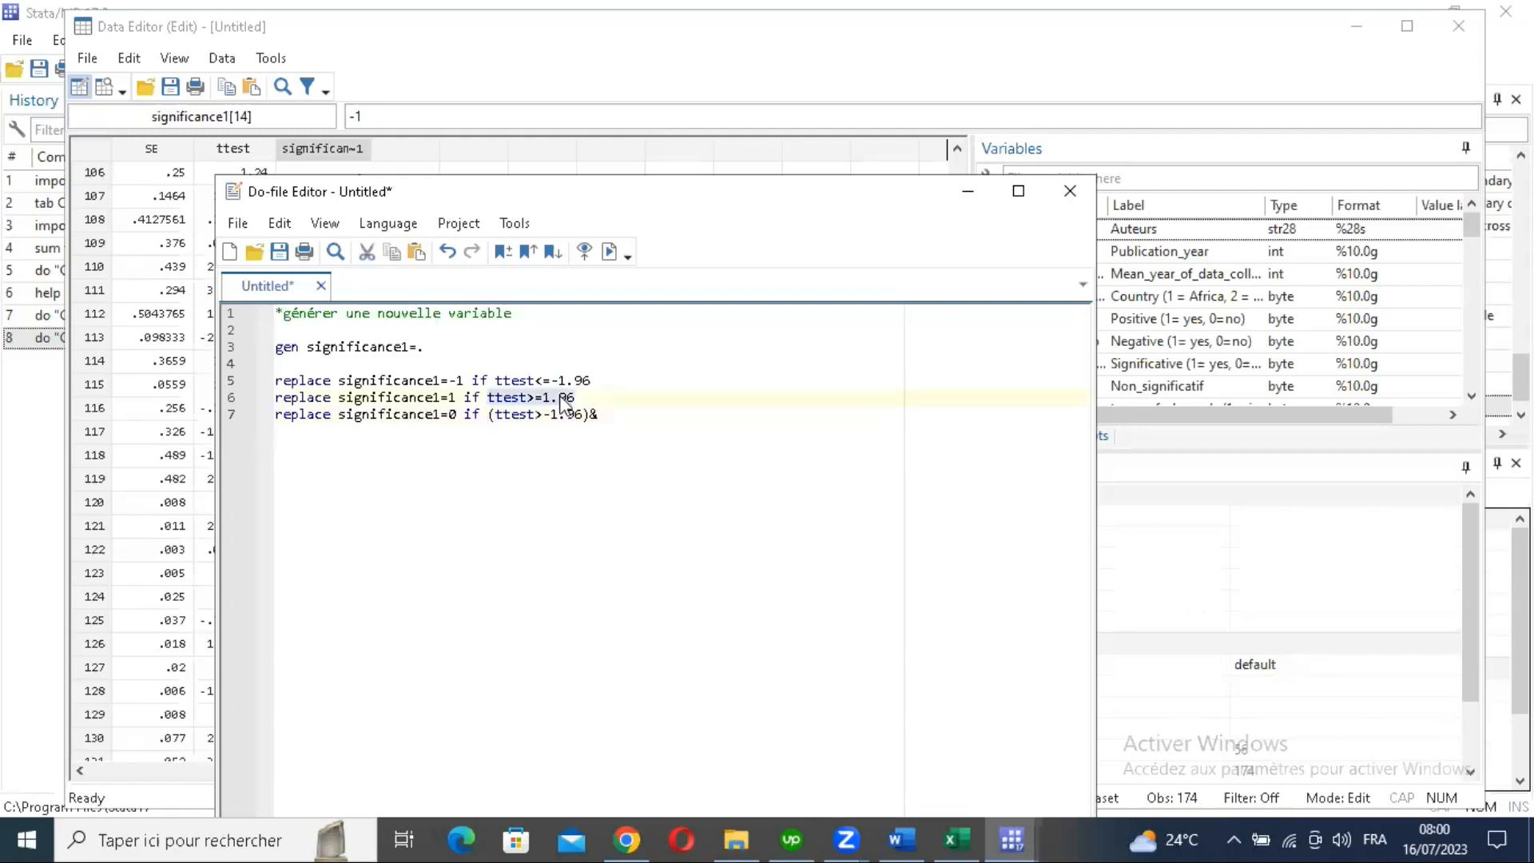
right_click(562, 398)
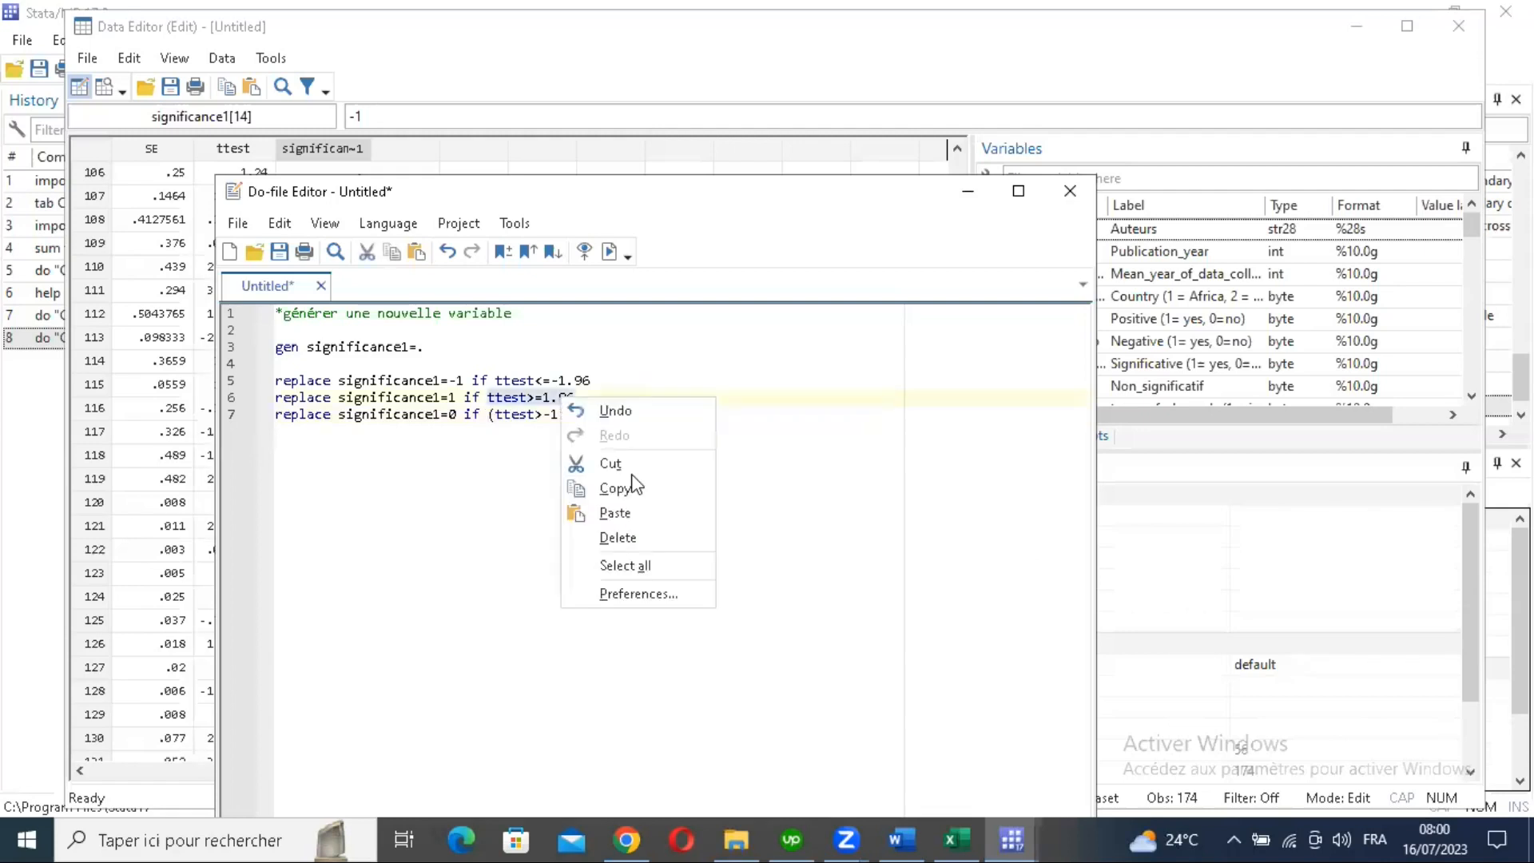
left_click(627, 424)
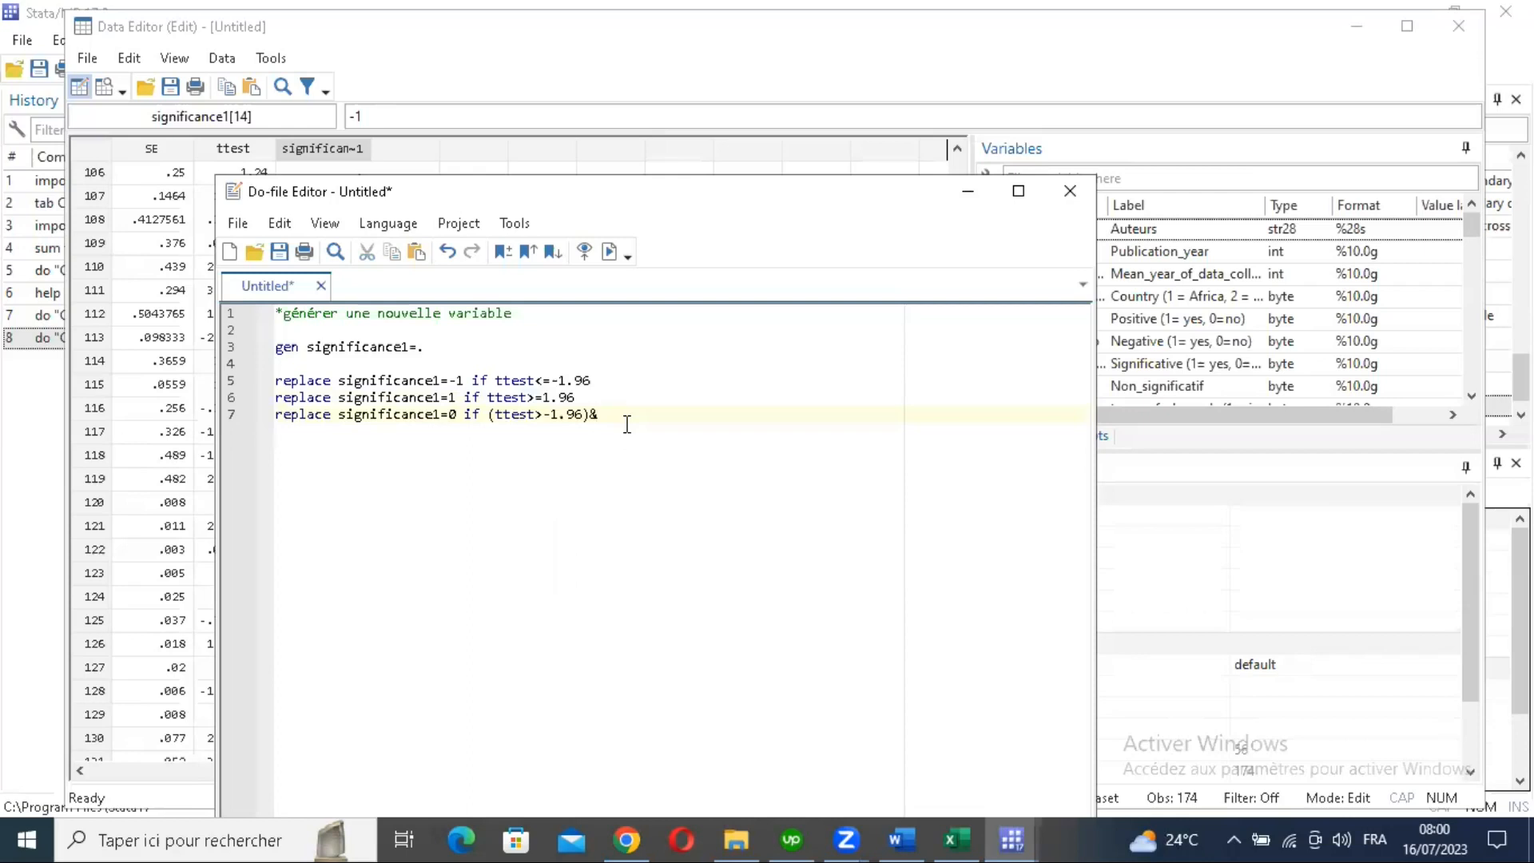
type("(ttest>=1.96)")
Step: Change the second condition on line 7 to ttest<1.96 and execute that replace command
left_click(659, 416)
triple_click(659, 414)
left_click(663, 414)
key("BackSpace")
key("BackSpace")
type("<")
left_click(608, 255)
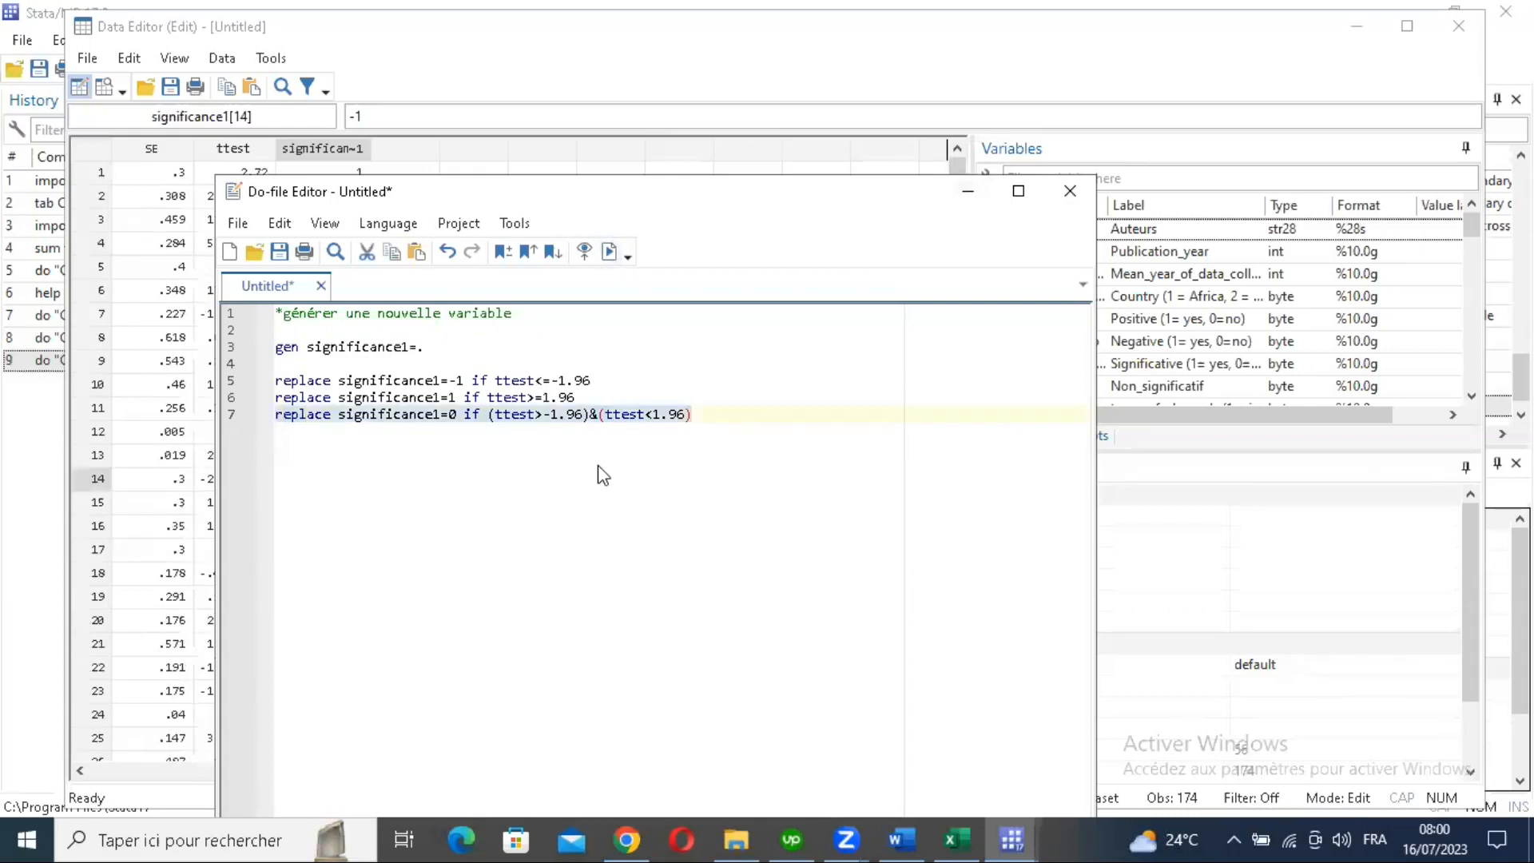
Step: Review the -1, 0 and 1 codes in the significance1 column against the ttest values in the Data Editor
left_click(441, 81)
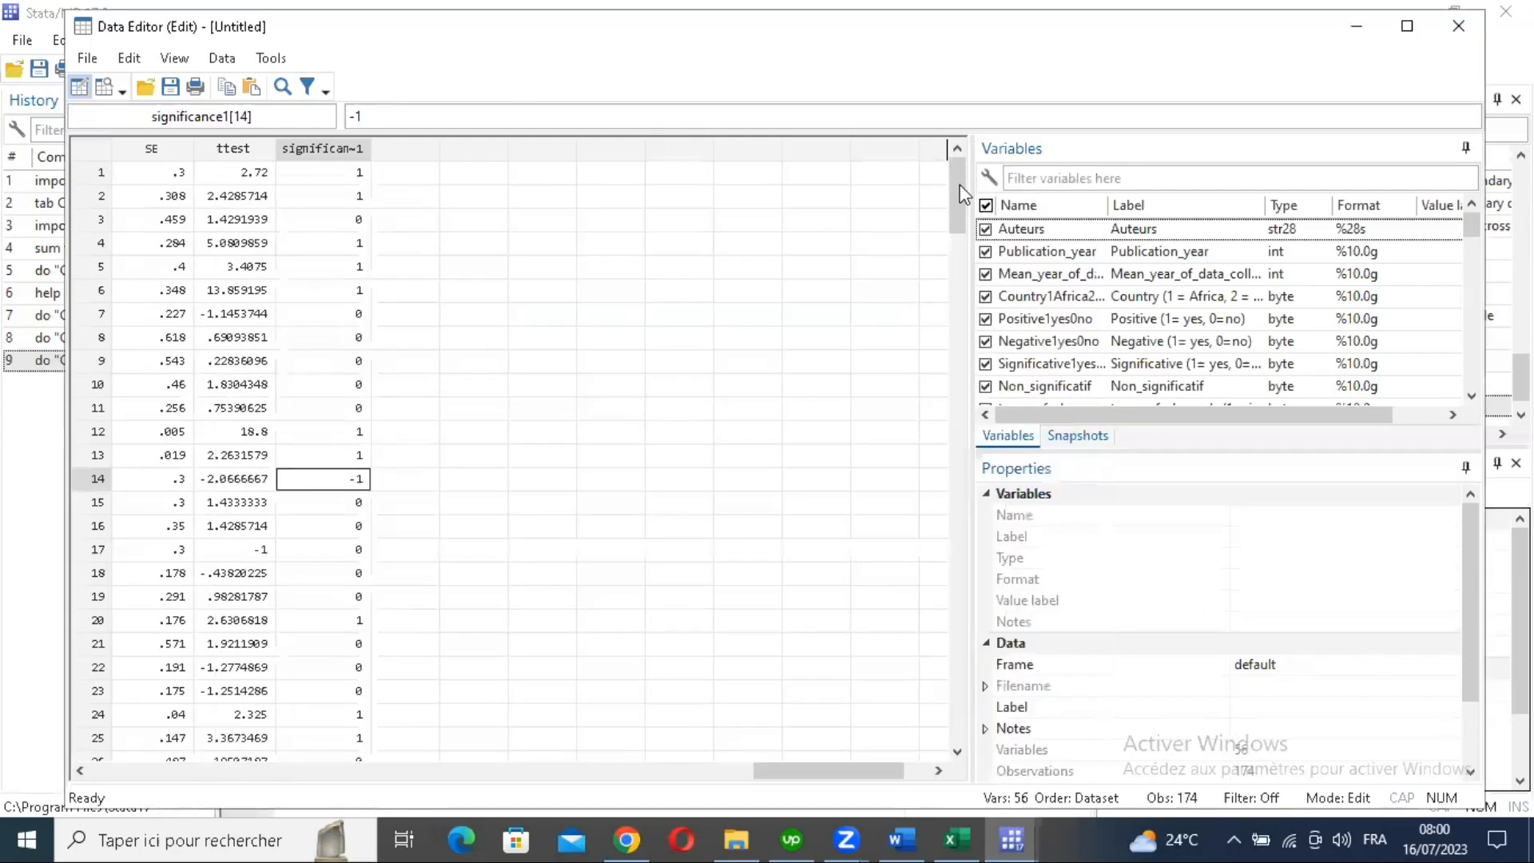
left_click_drag(946, 241, 957, 164)
left_click(325, 174)
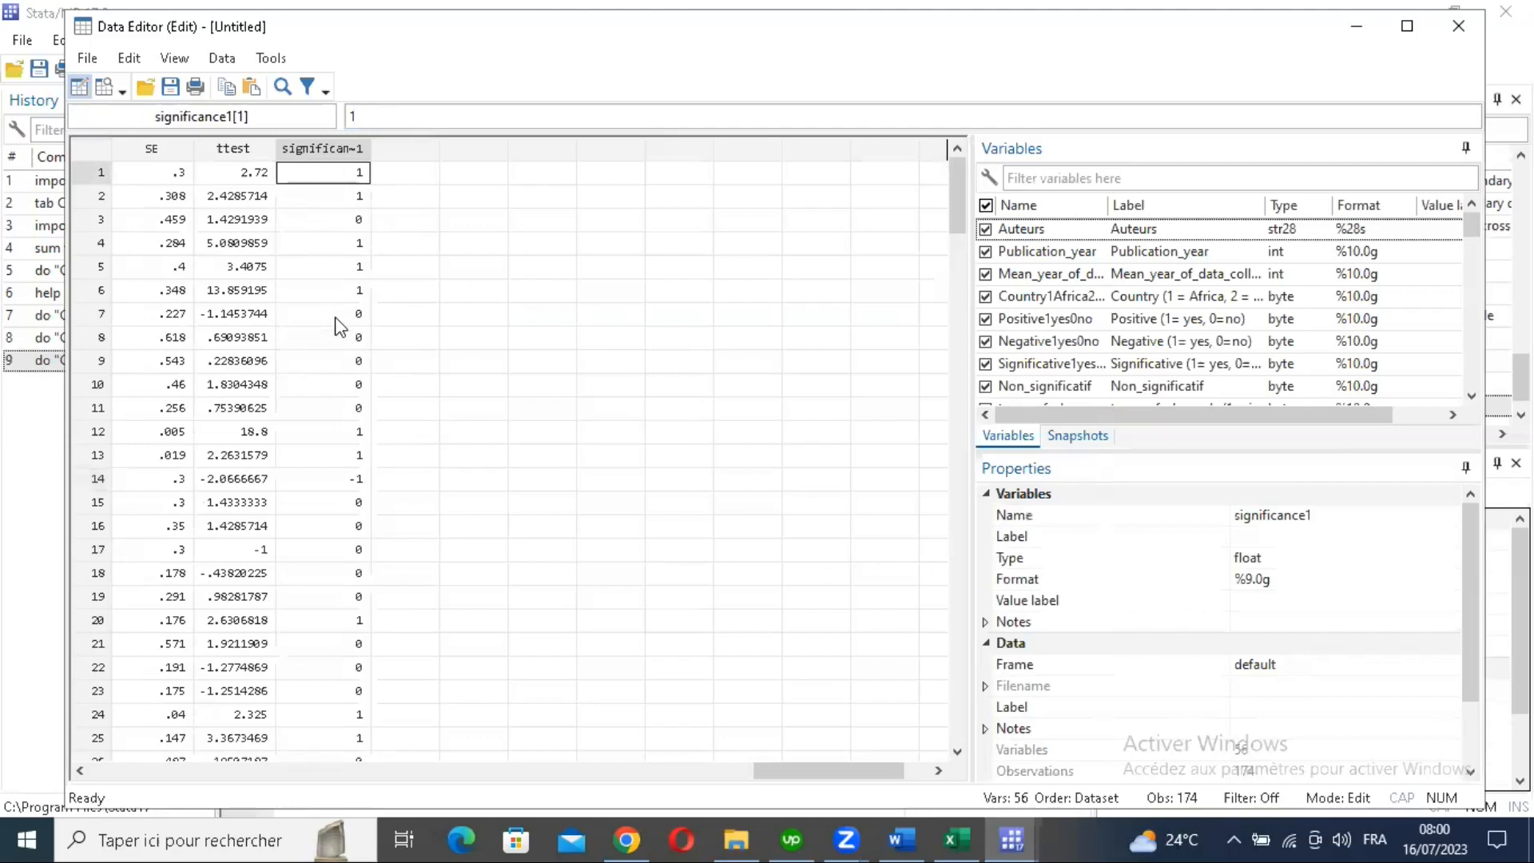
left_click_drag(329, 173, 336, 318)
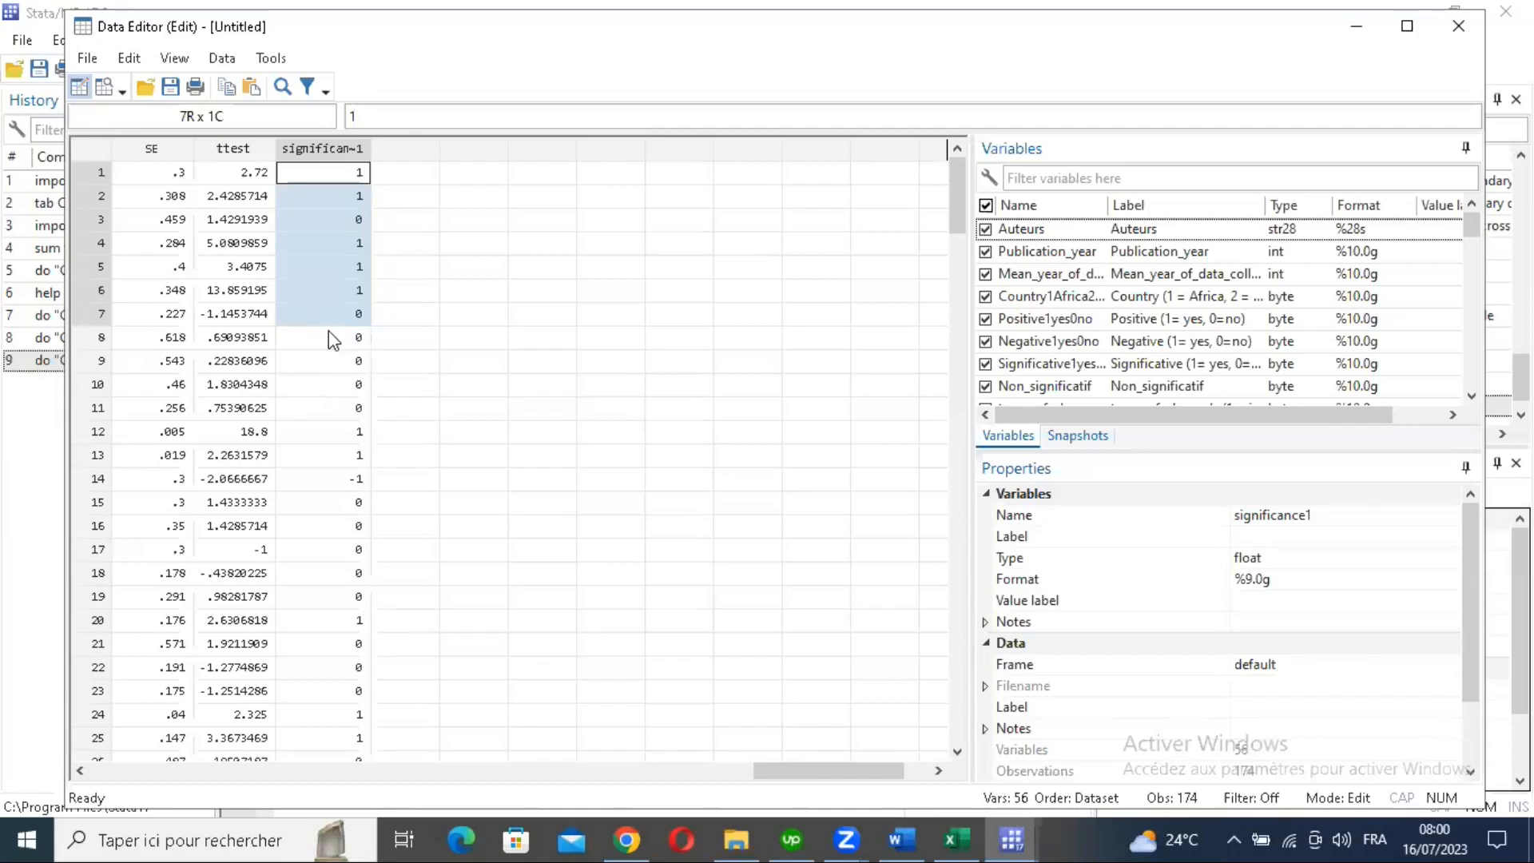
left_click(312, 312)
left_click_drag(313, 170, 327, 291)
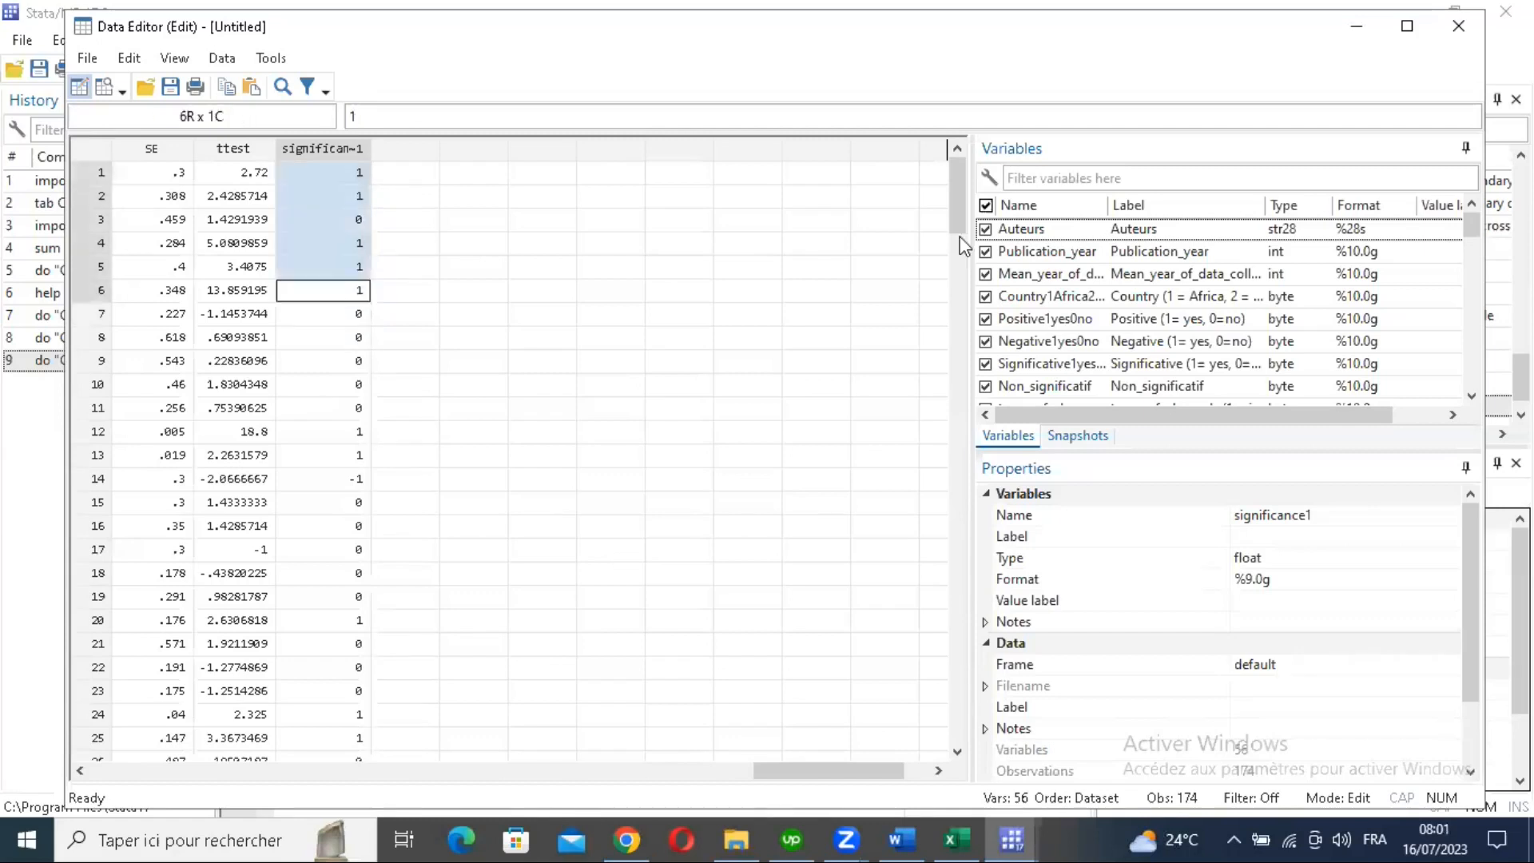
left_click_drag(960, 202, 960, 235)
left_click_drag(971, 632, 952, 171)
Step: Review the replace conditions on lines 5 to 7 of the do-file, including the & operator joining the two line 7 conditions
left_click(1011, 840)
left_click(929, 737)
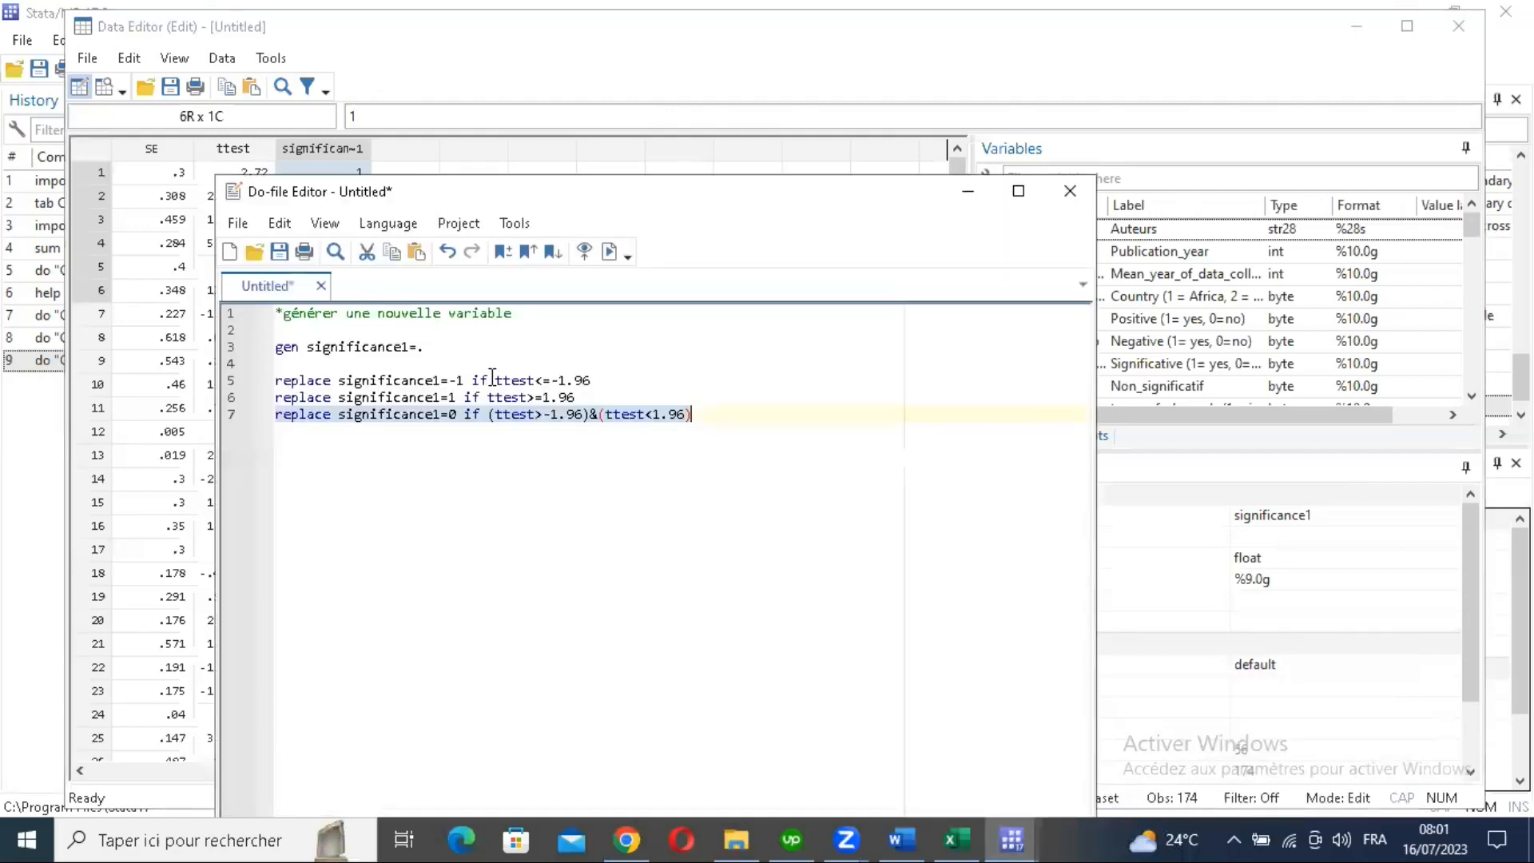
left_click(454, 380)
type("-")
left_click(470, 381)
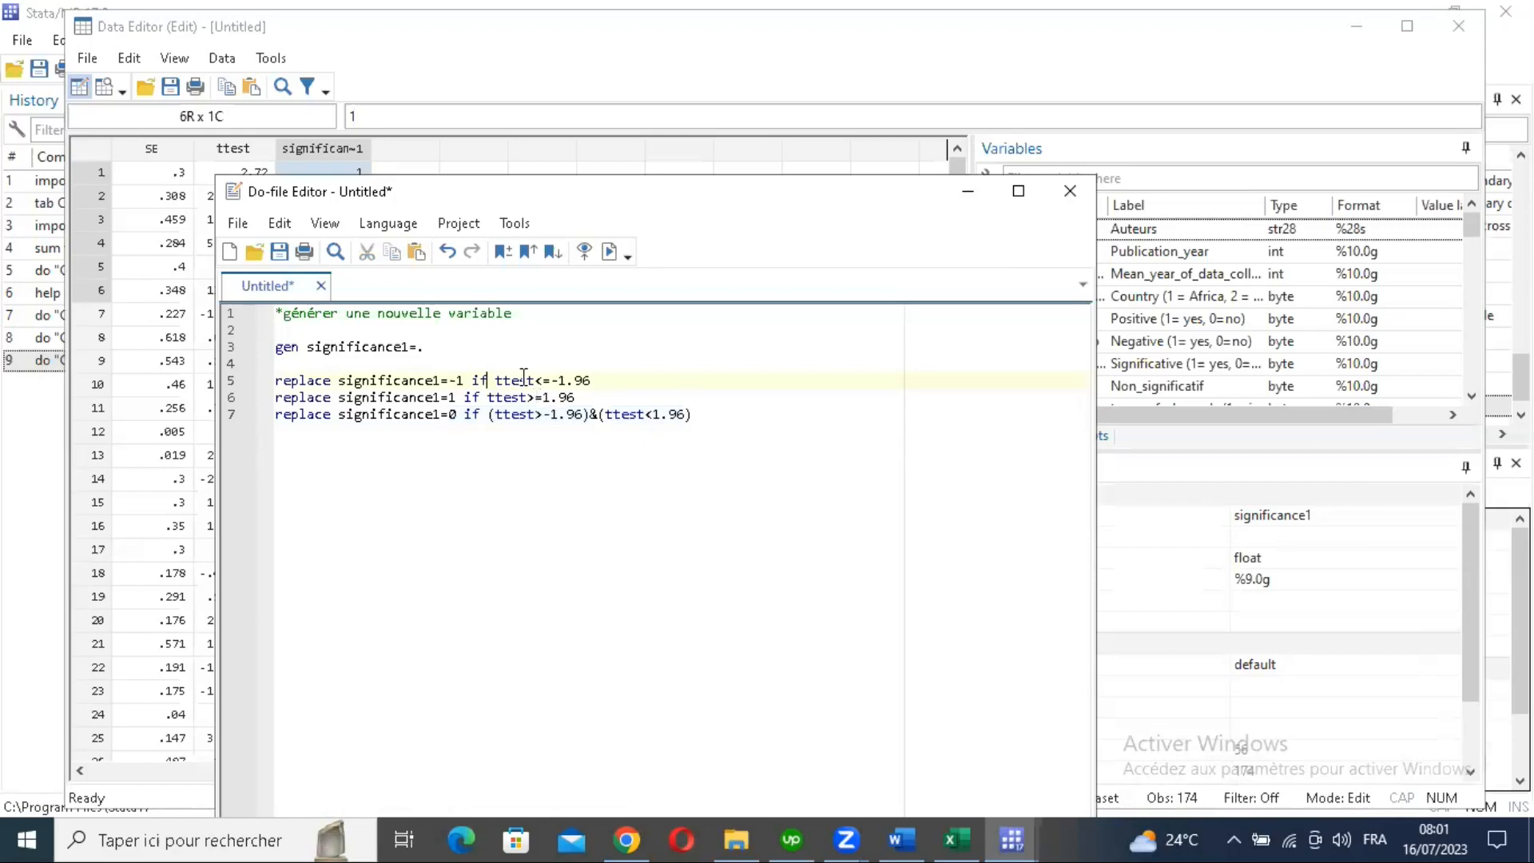
right_click(487, 408)
left_click(640, 376)
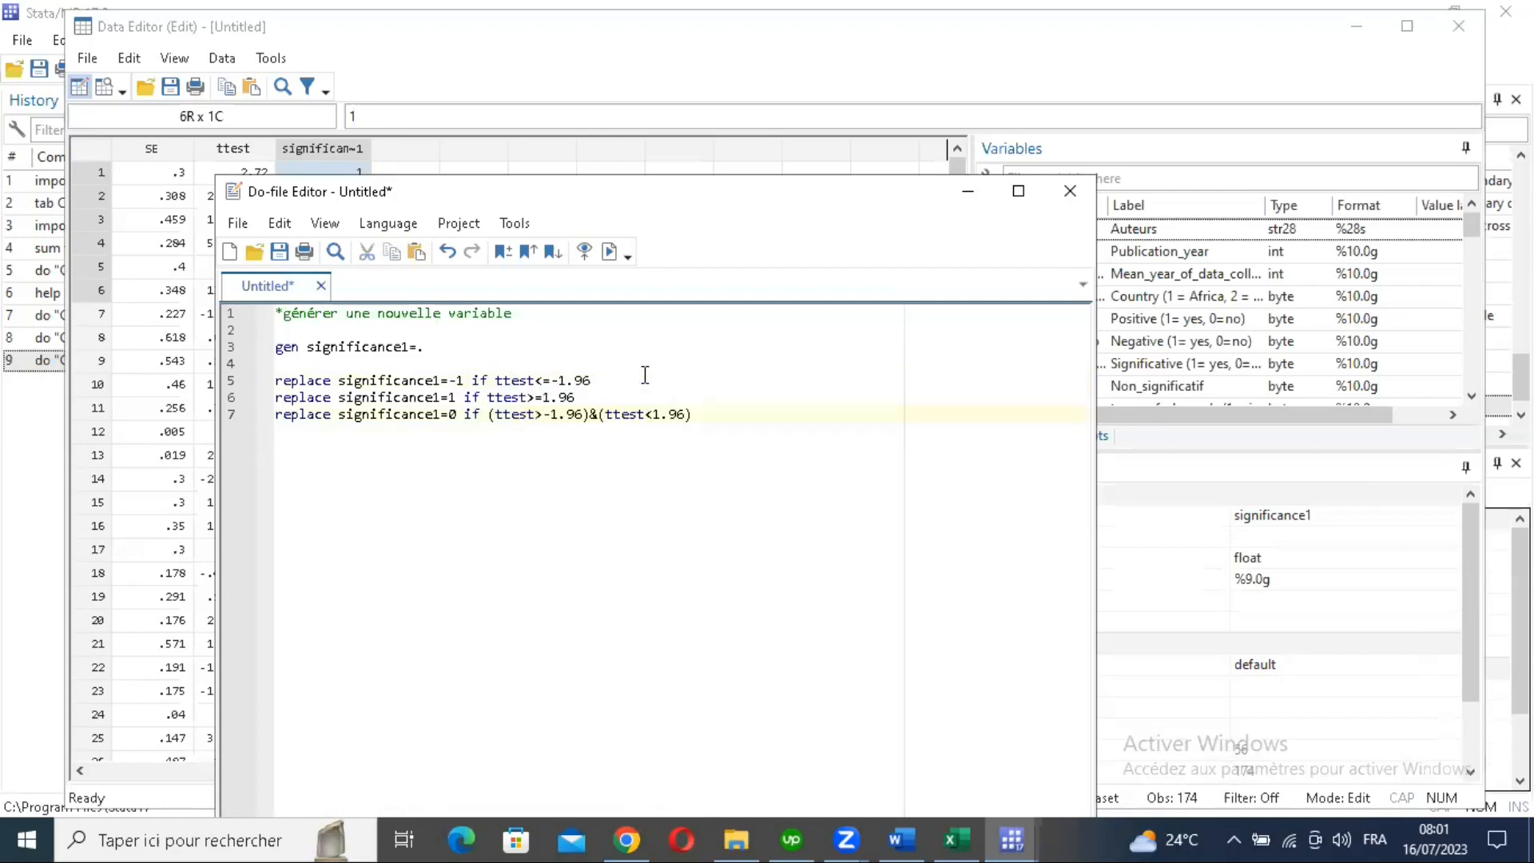
left_click(593, 416)
triple_click(592, 414)
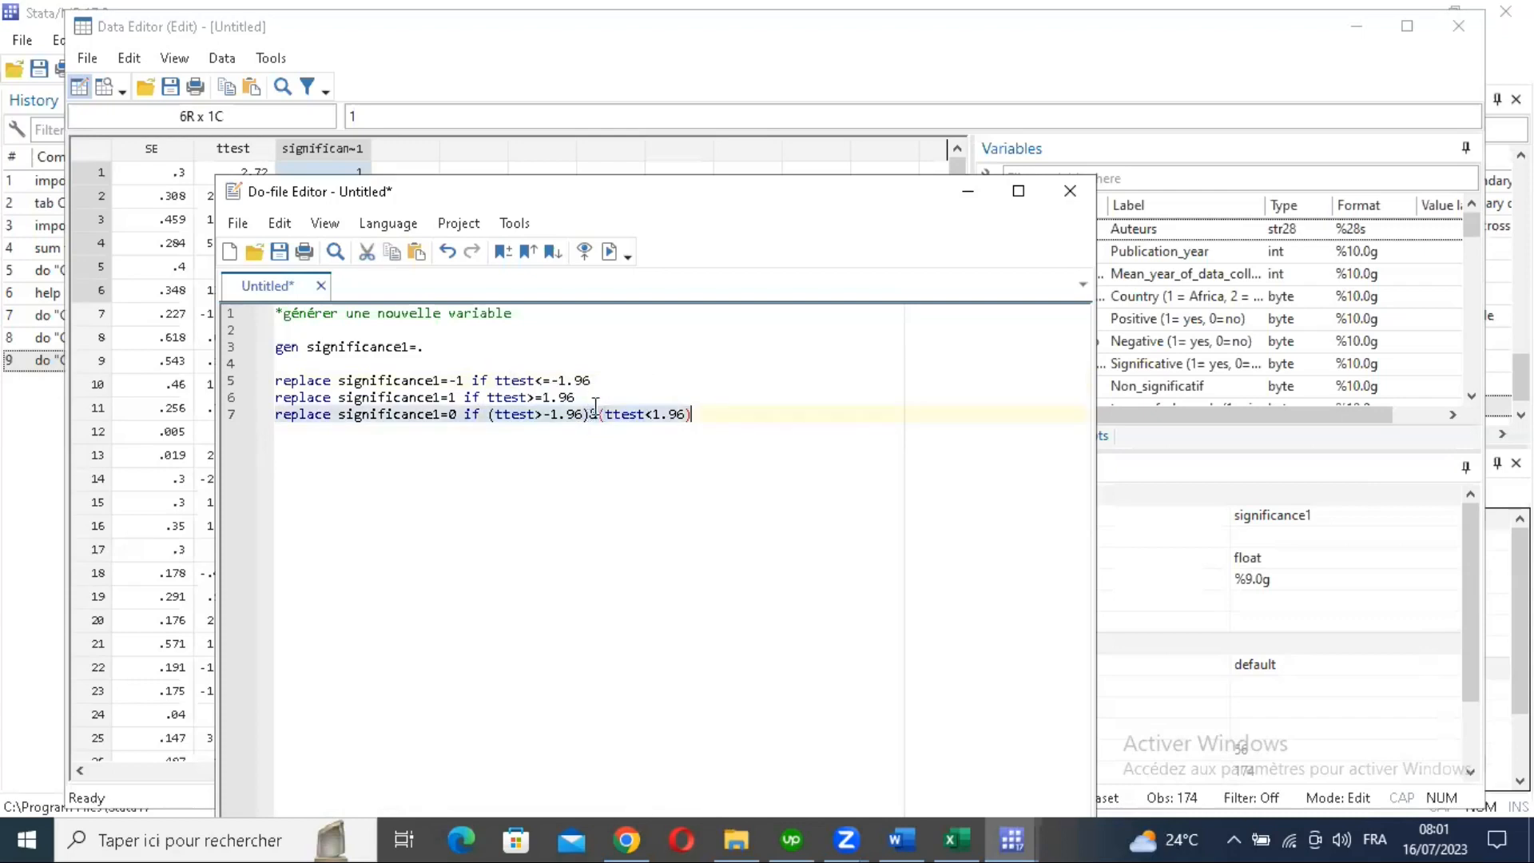
left_click(595, 409)
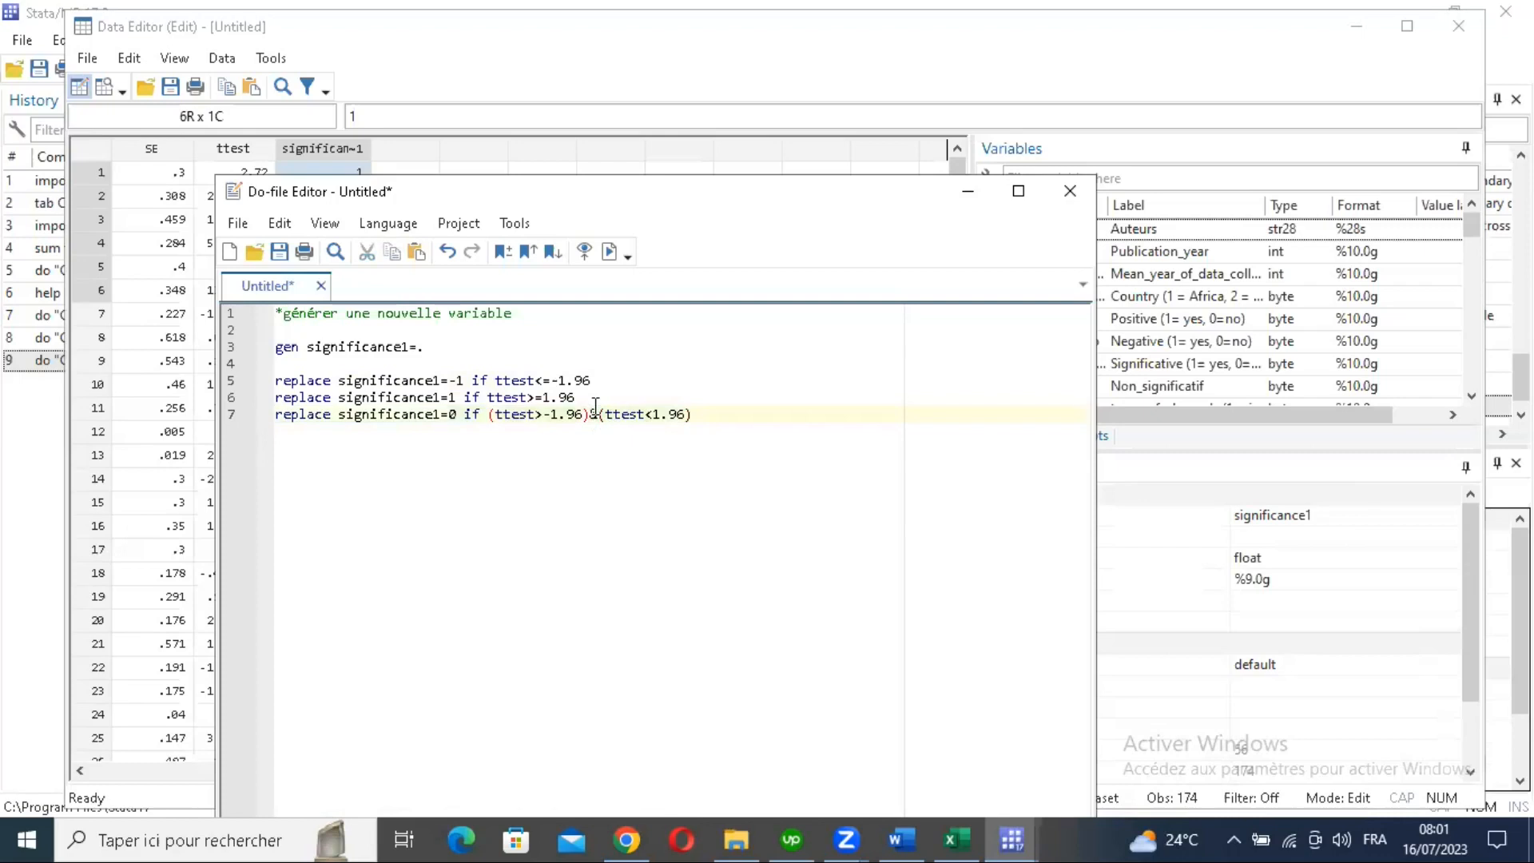
key("Right")
left_click(764, 415)
key("alt+minus")
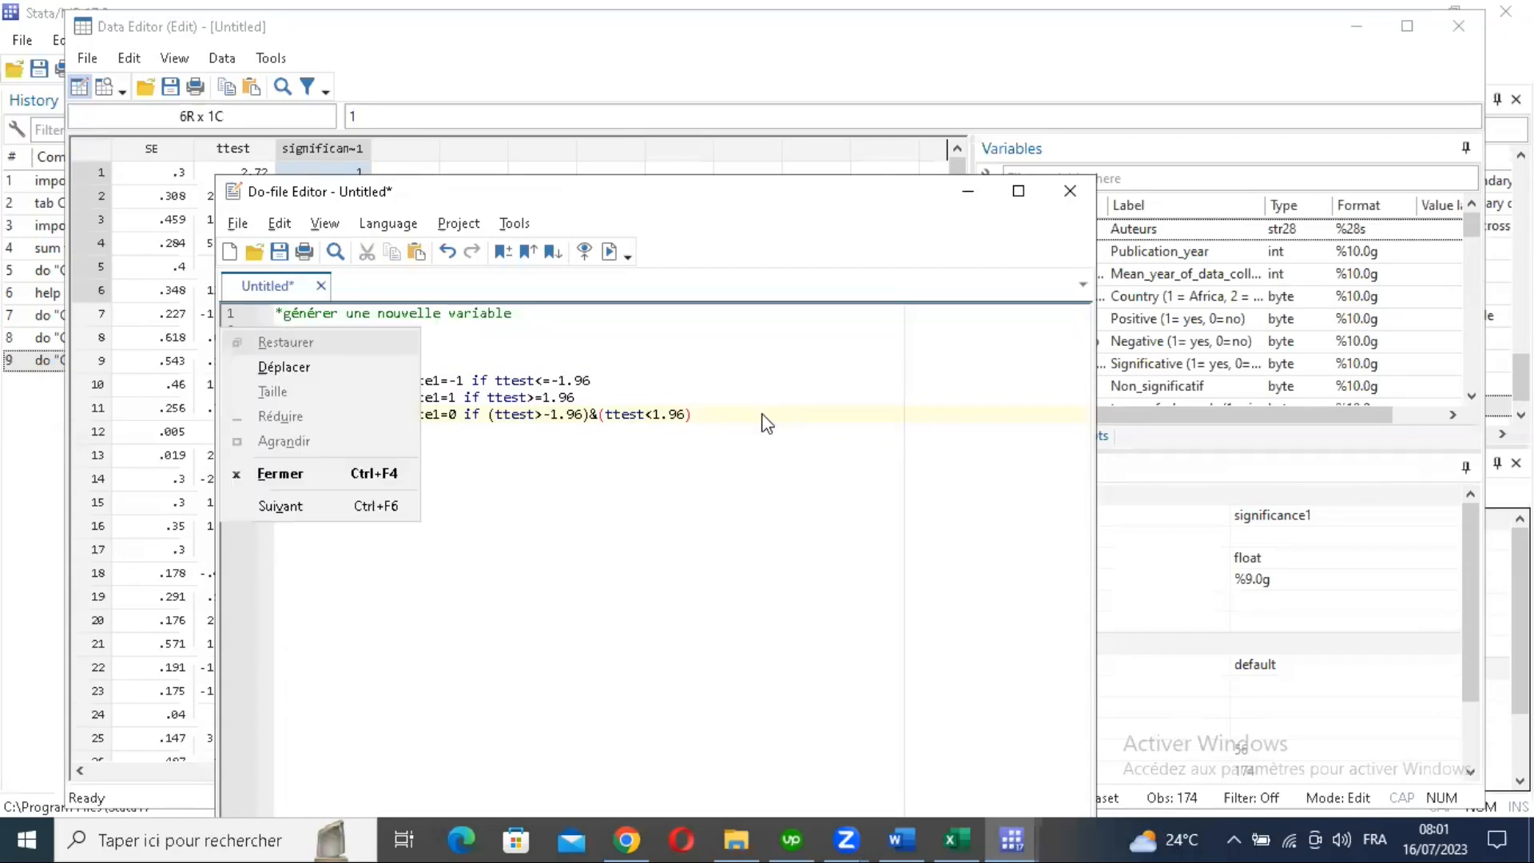
left_click(865, 422)
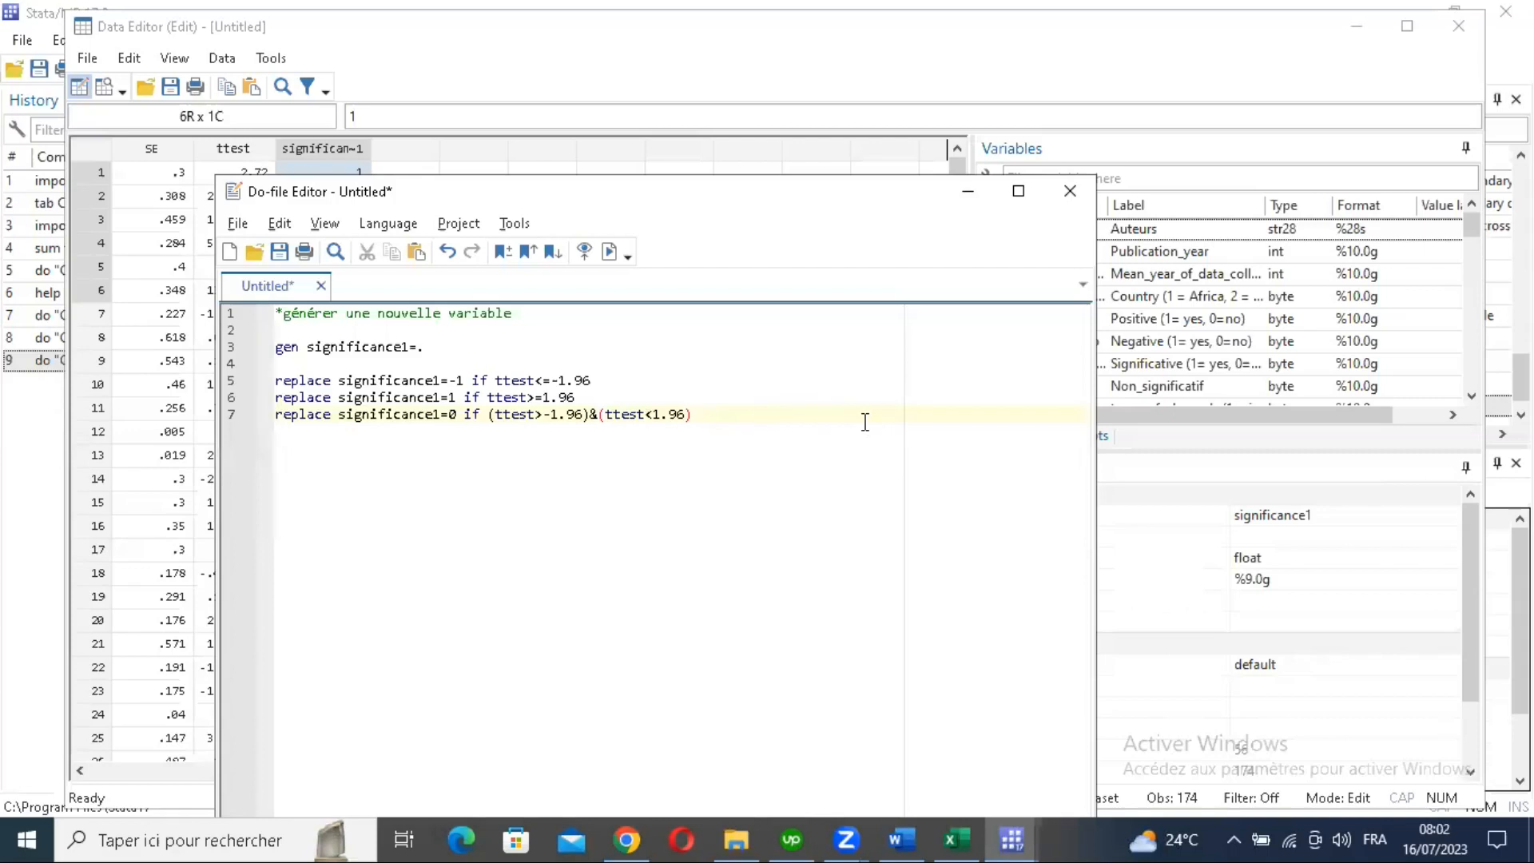
key("alt+minus")
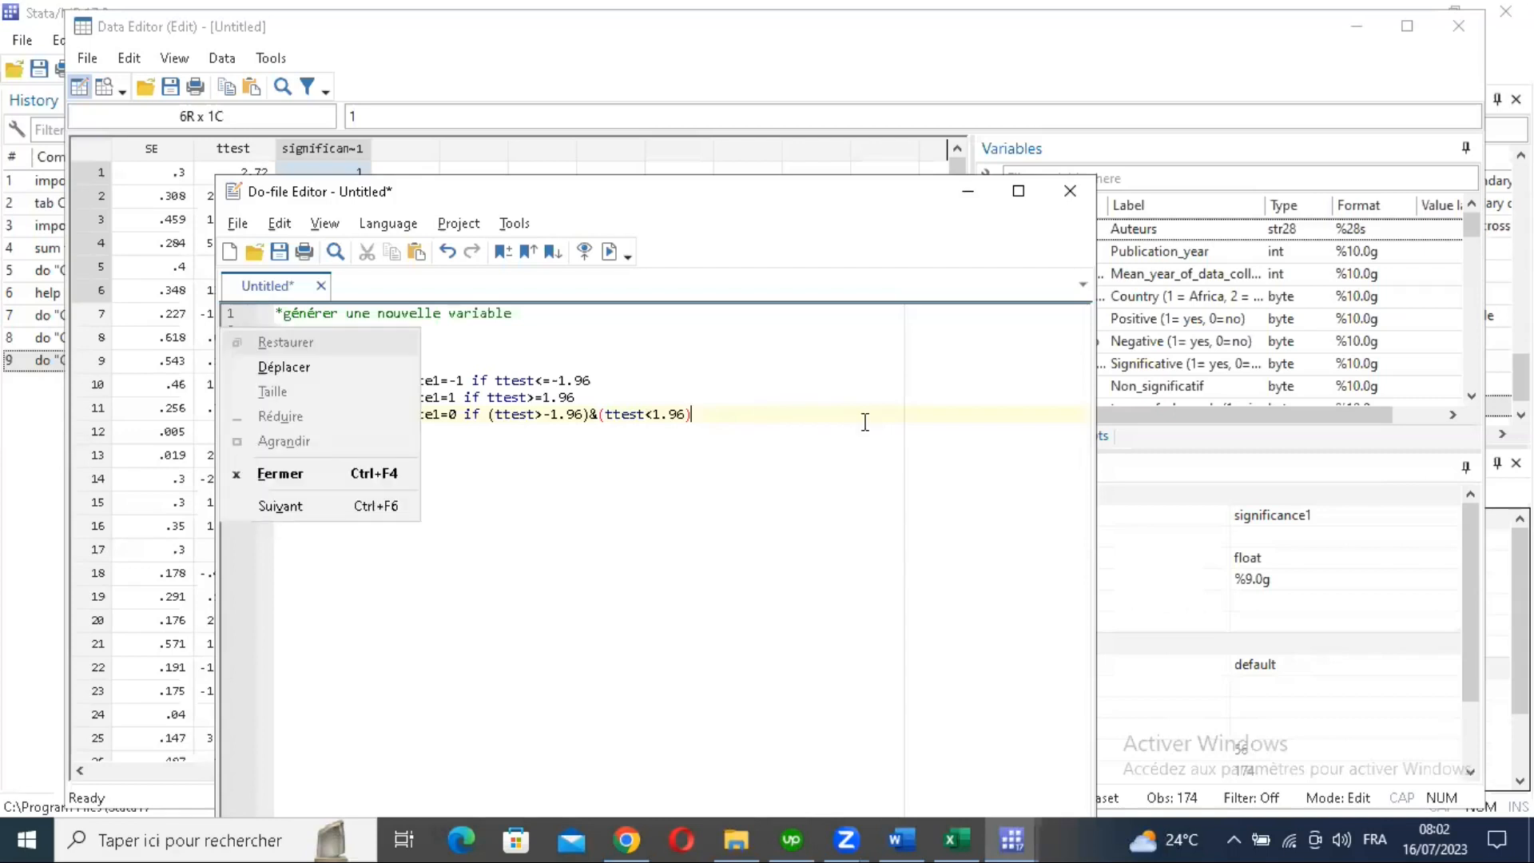
left_click(865, 422)
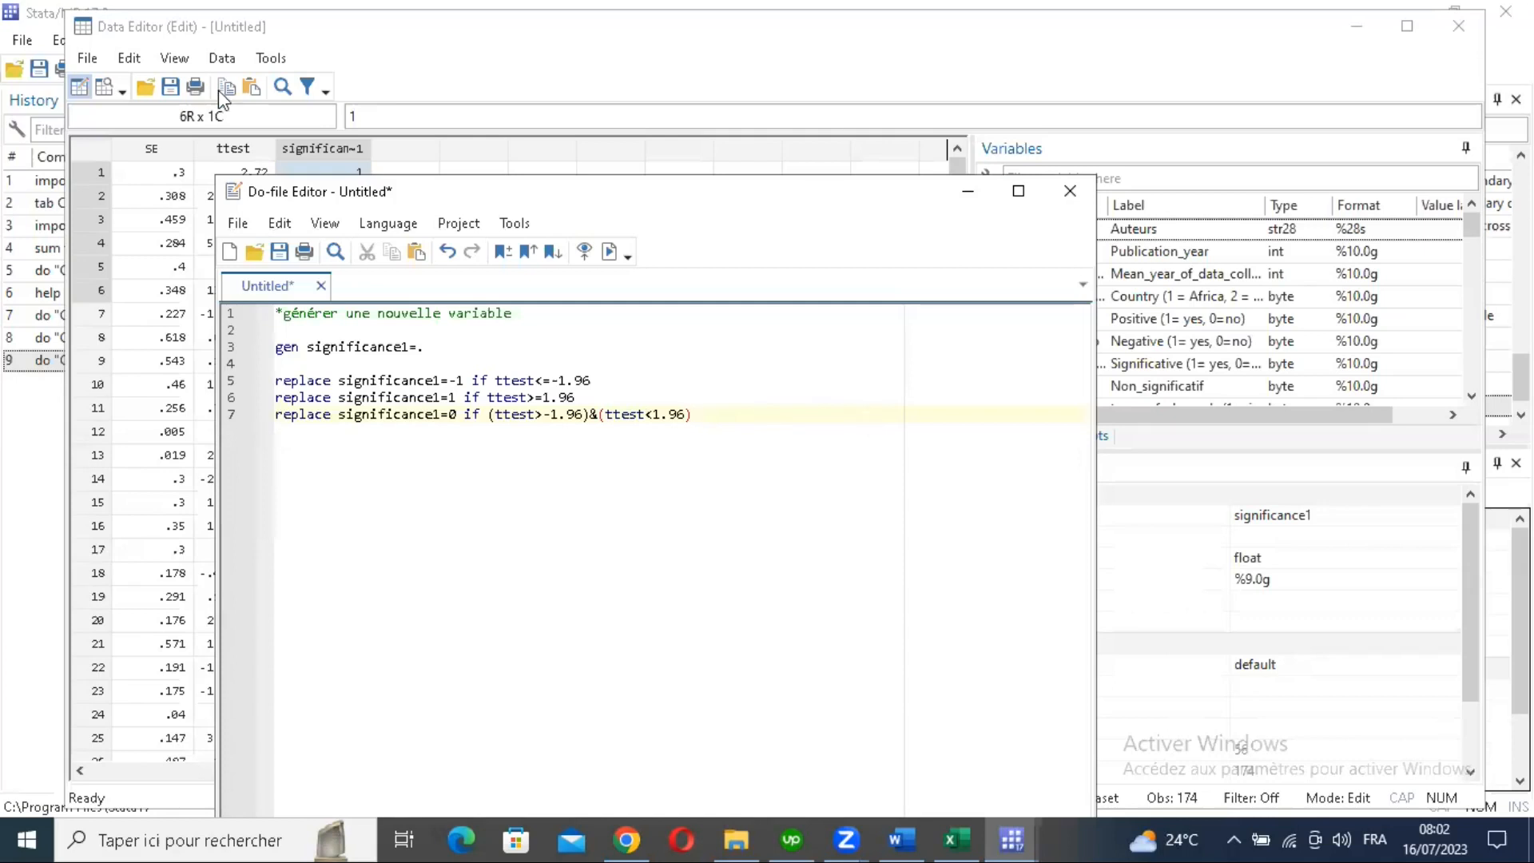
Step: Save the do-file as "do file formation jour2" in the Formation stata économométrie folder
left_click(276, 252)
type("do")
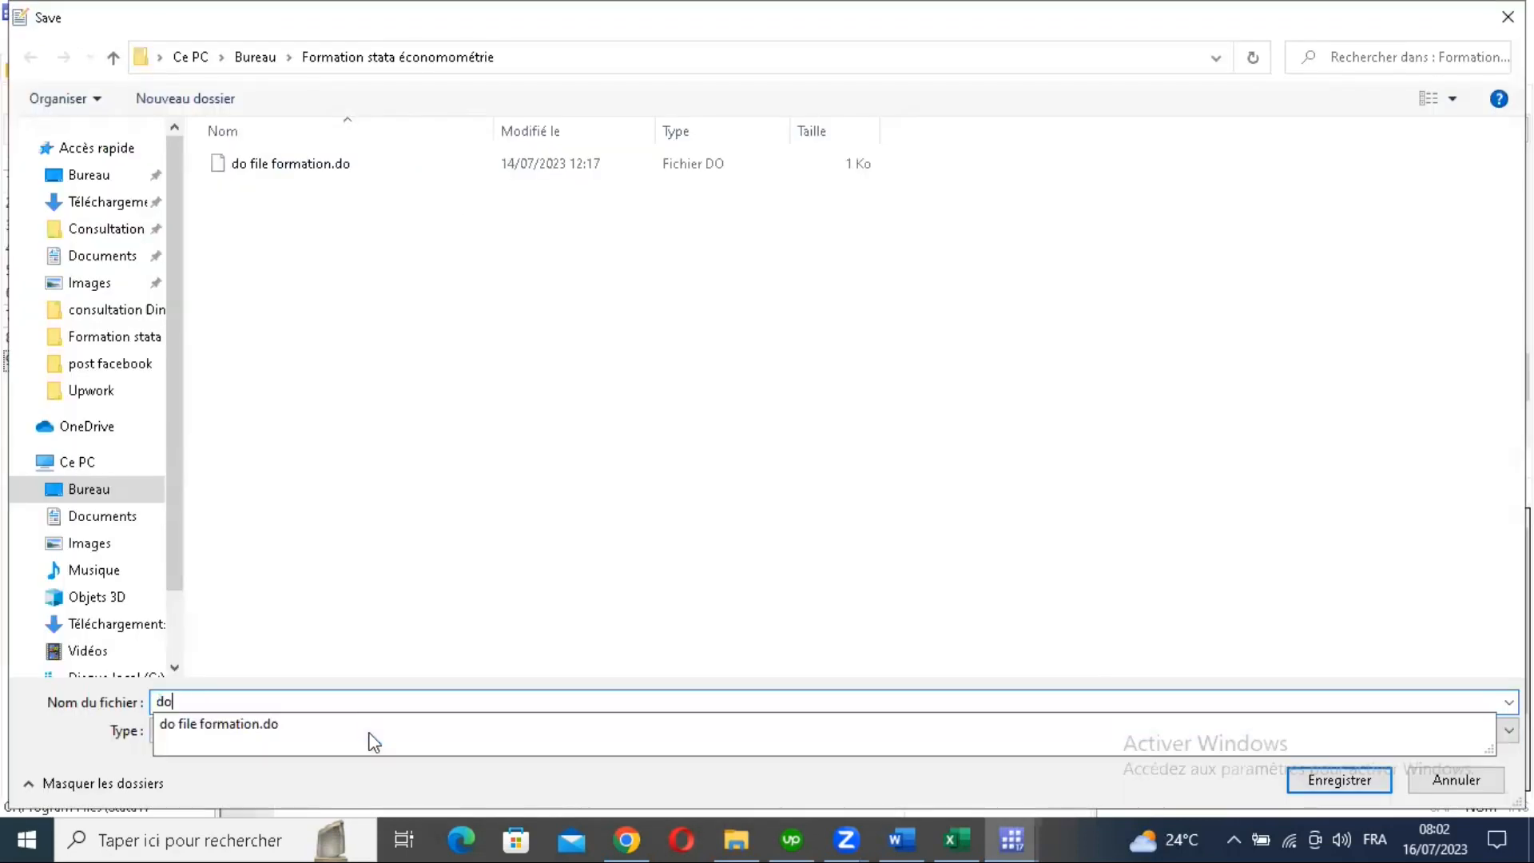
type(" file formation jour2")
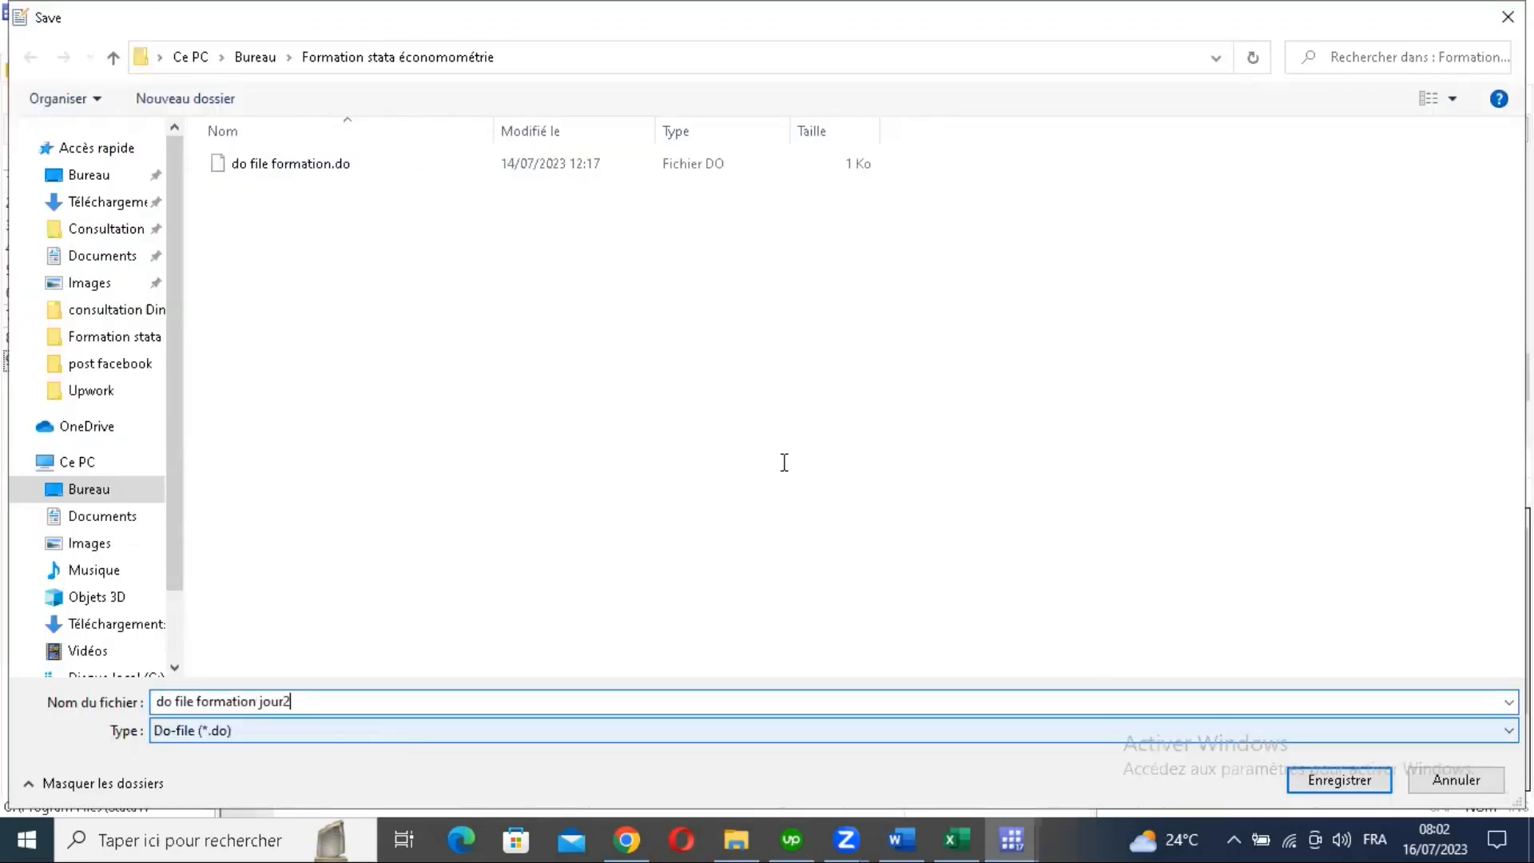
key("Return")
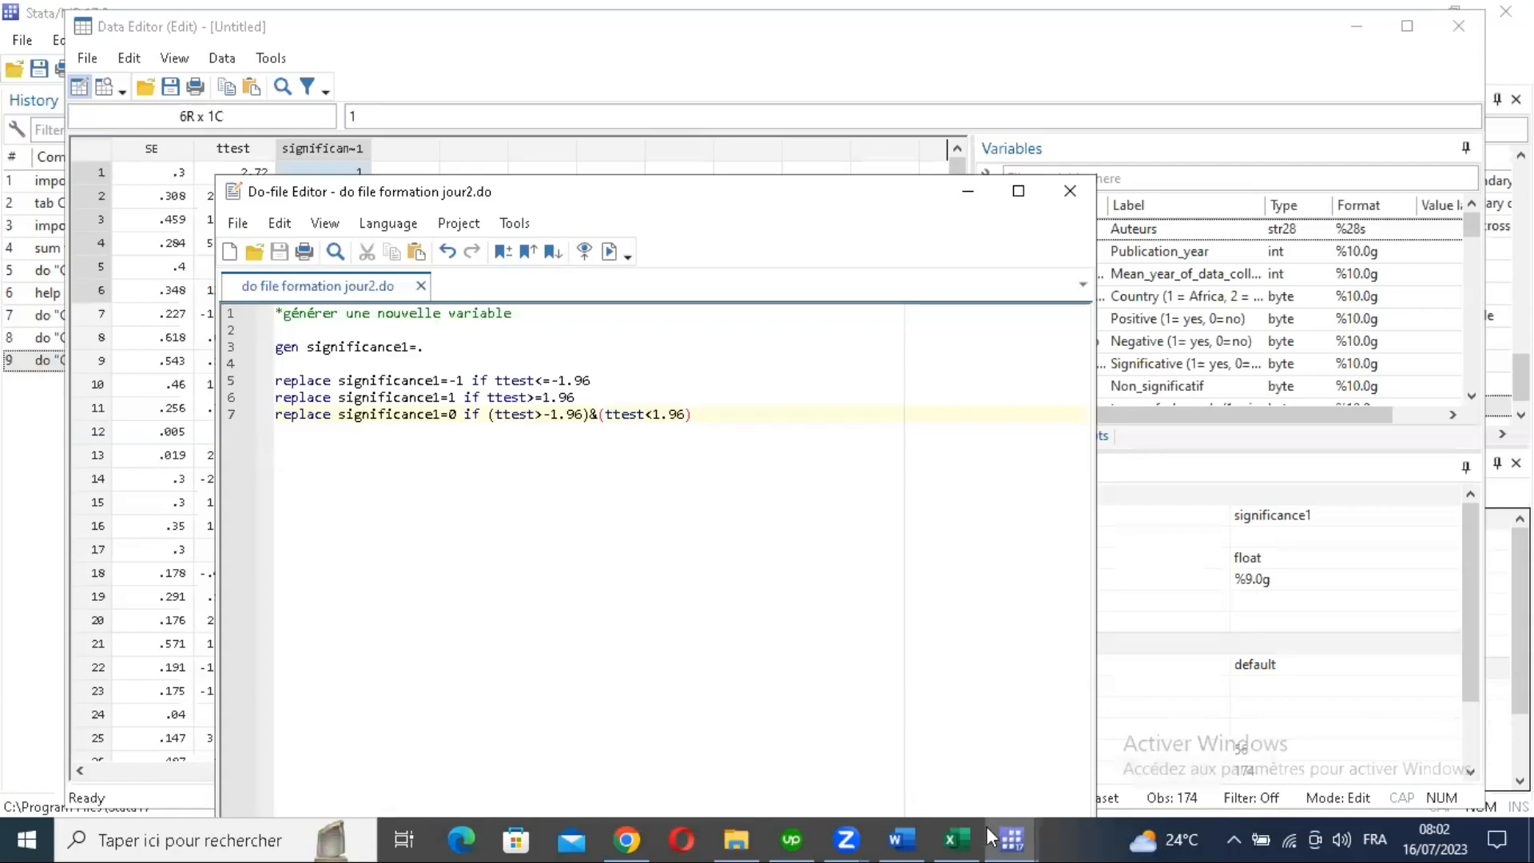
Step: Open the help page for the recode command from Stata's main window
left_click(1011, 838)
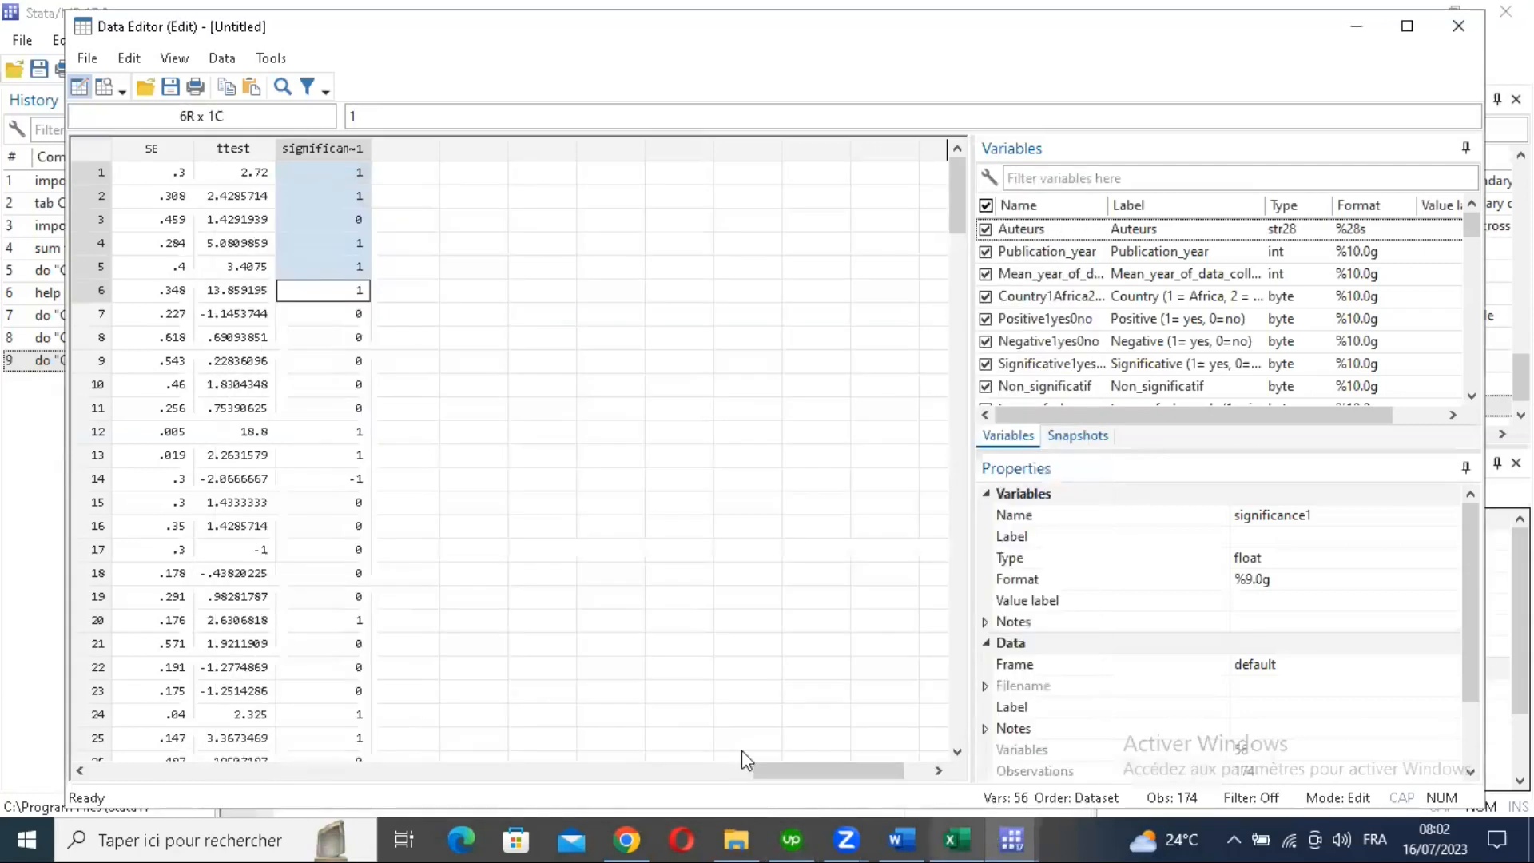
left_click(362, 766)
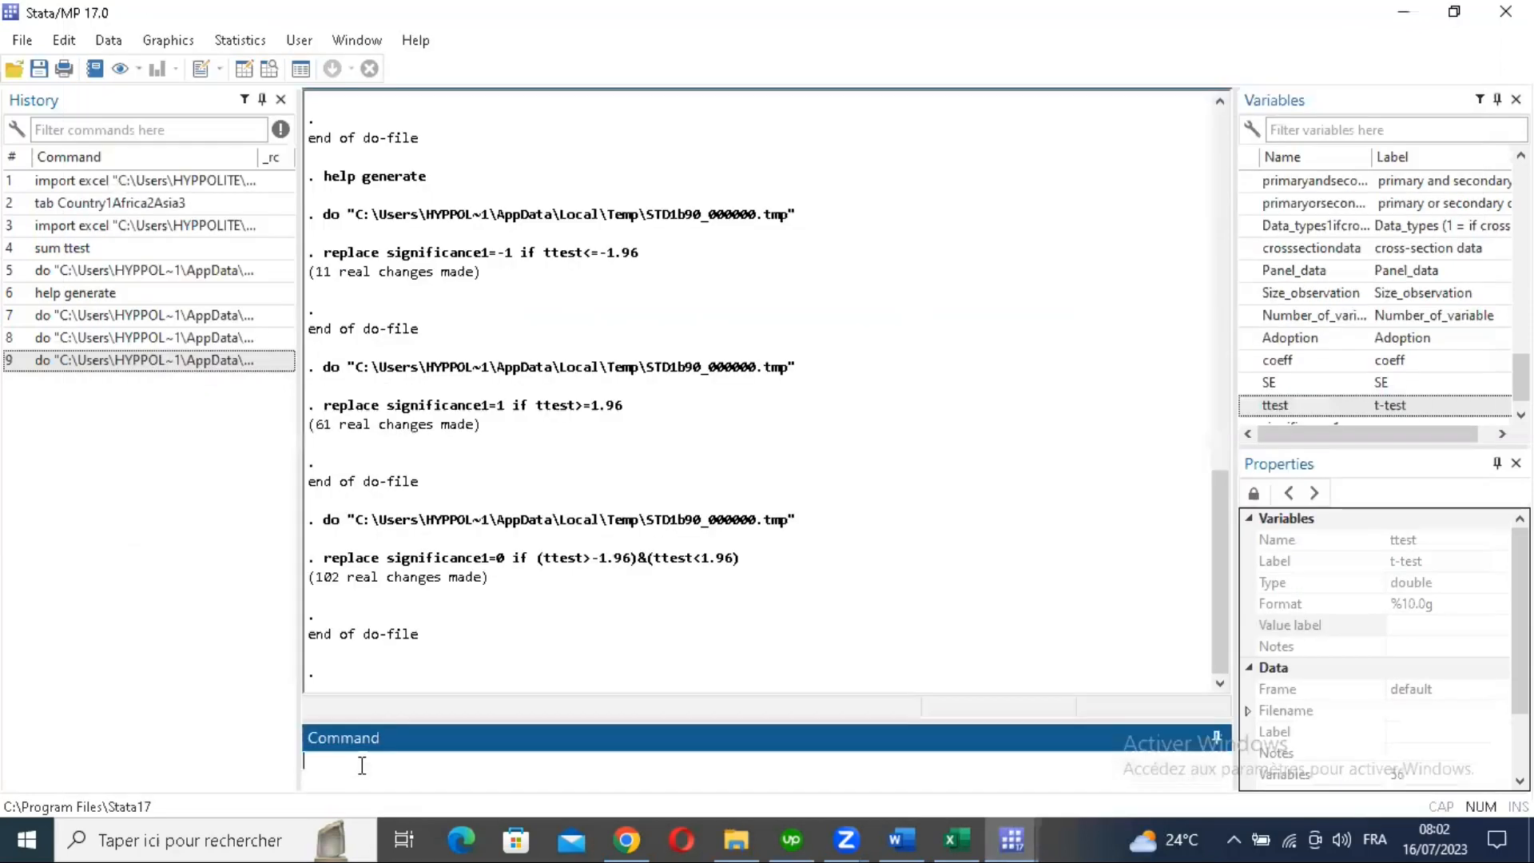
type("help reco")
key("Return")
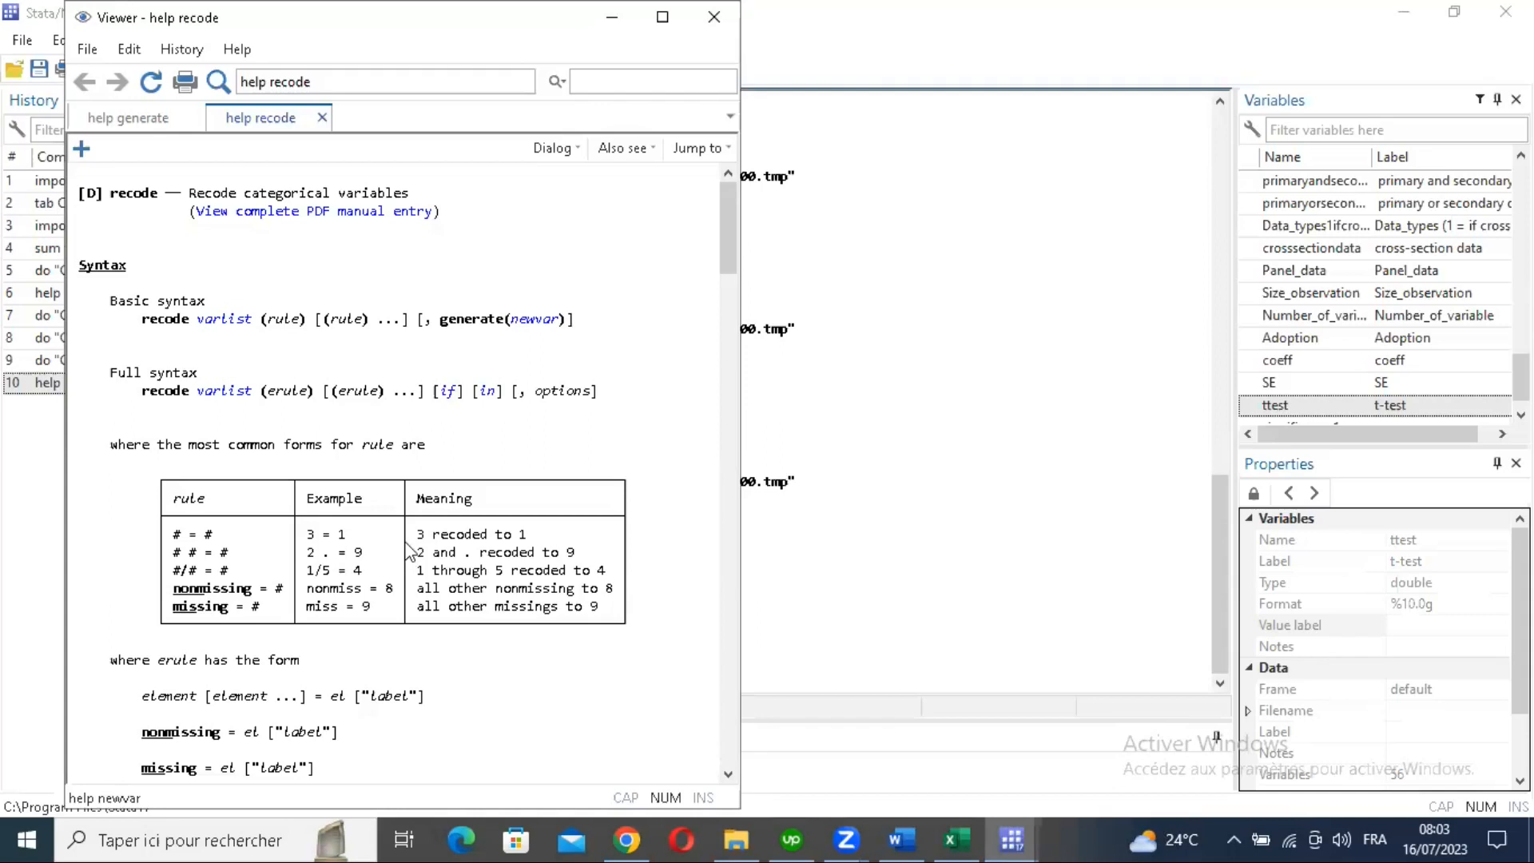
Step: Read the recode help page, covering the rule syntax, options and the examples with value labels
scroll(402, 535, "down", 2)
scroll(403, 527, "down", 4)
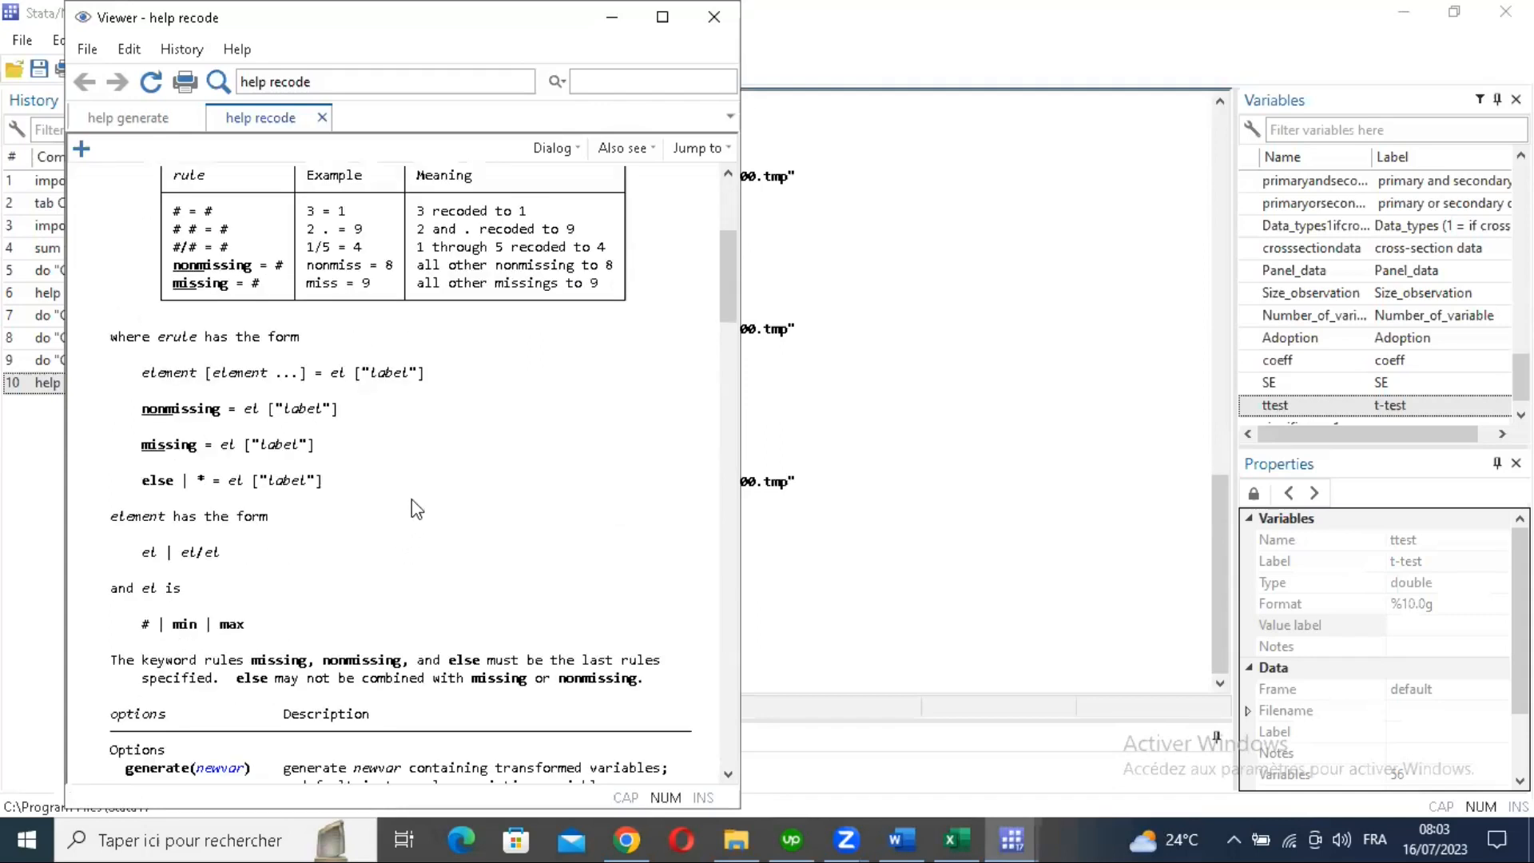
scroll(430, 488, "down", 20)
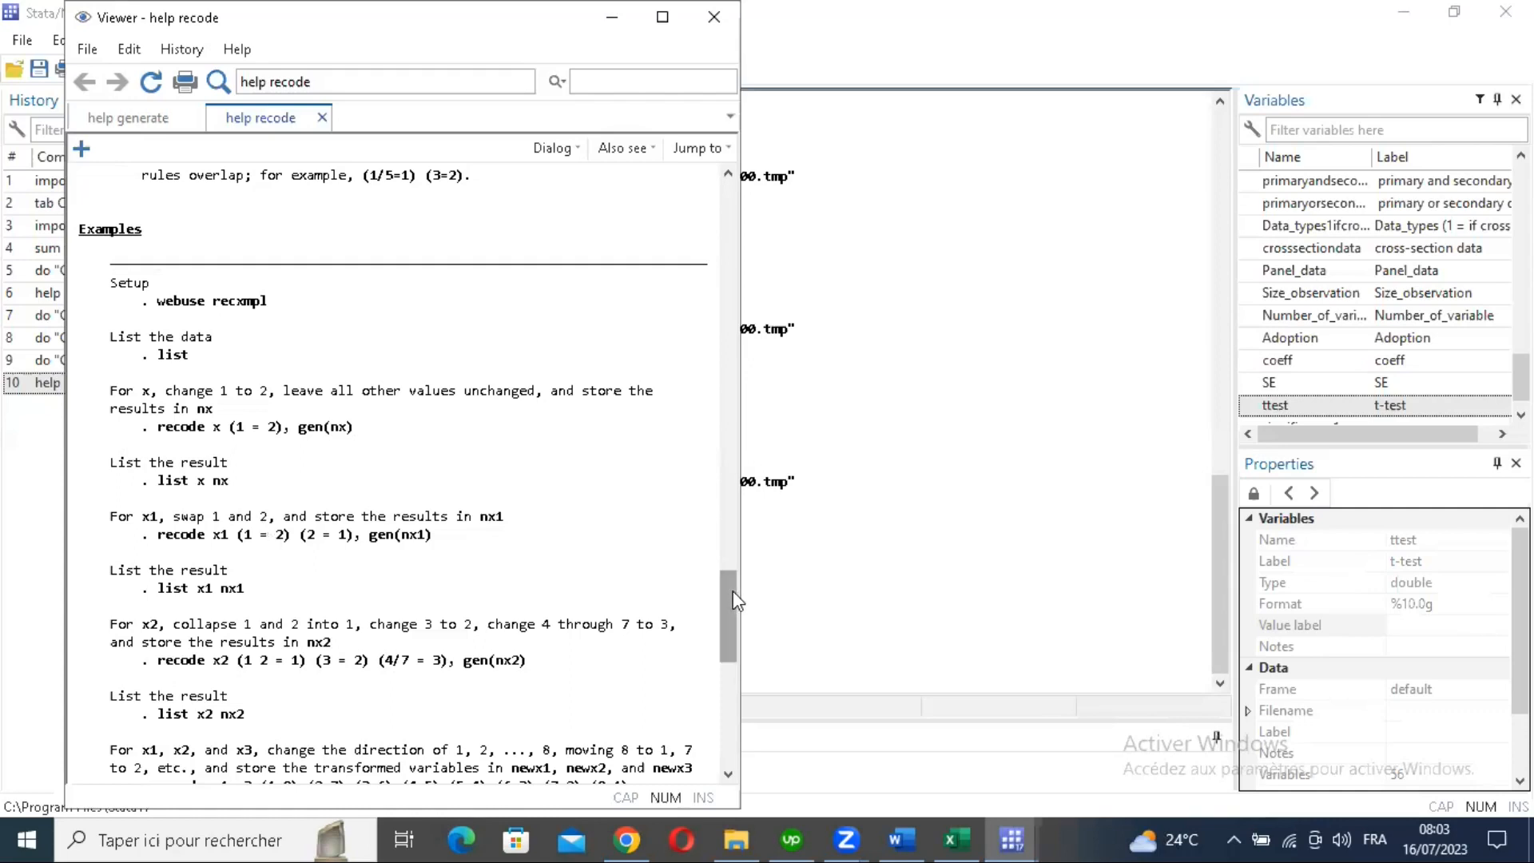
left_click_drag(732, 607, 728, 629)
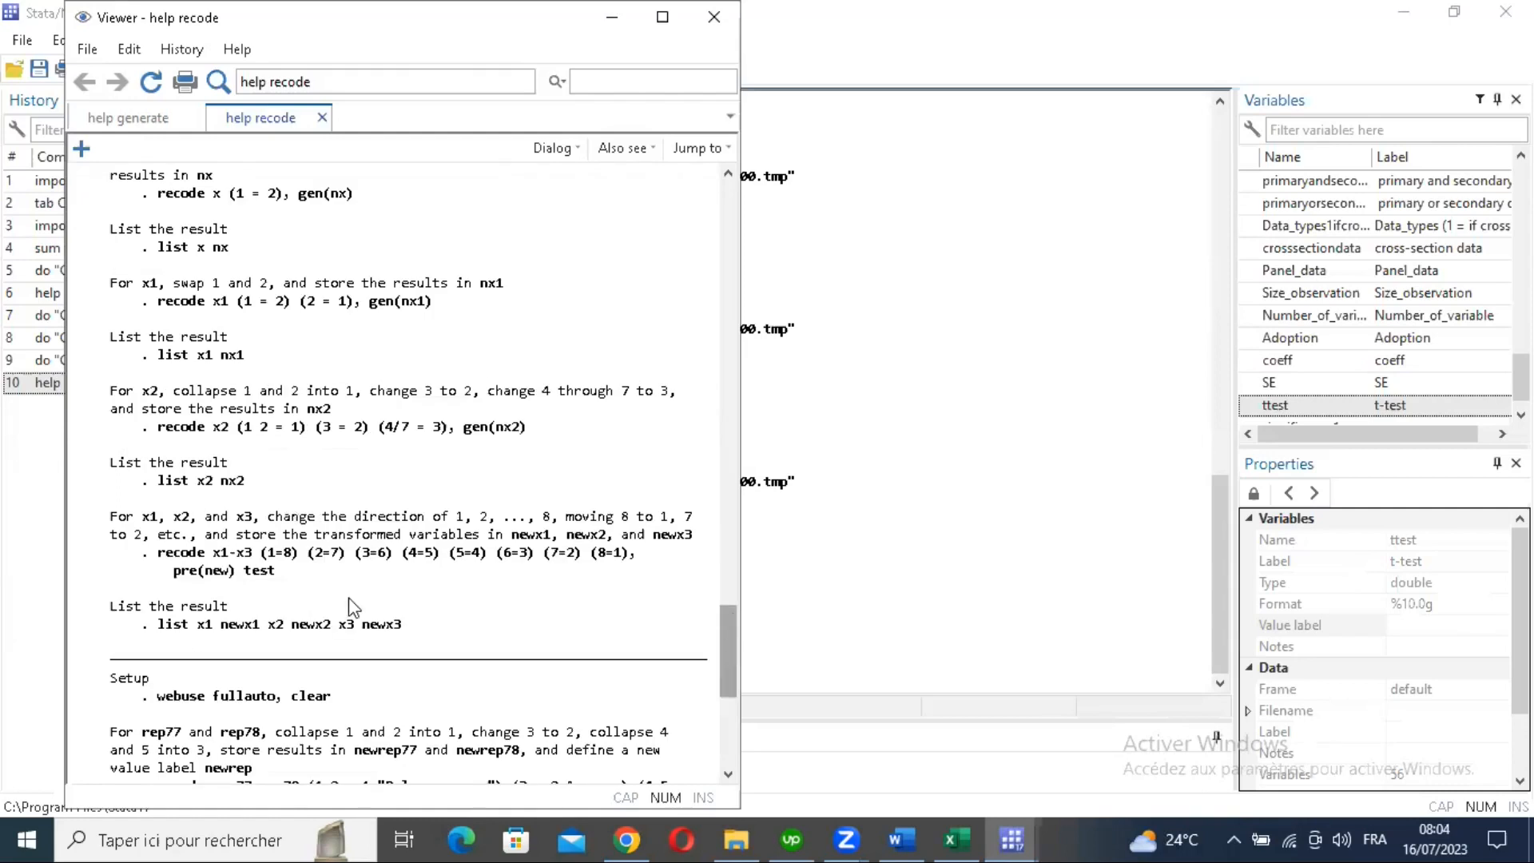
scroll(352, 607, "up", 5)
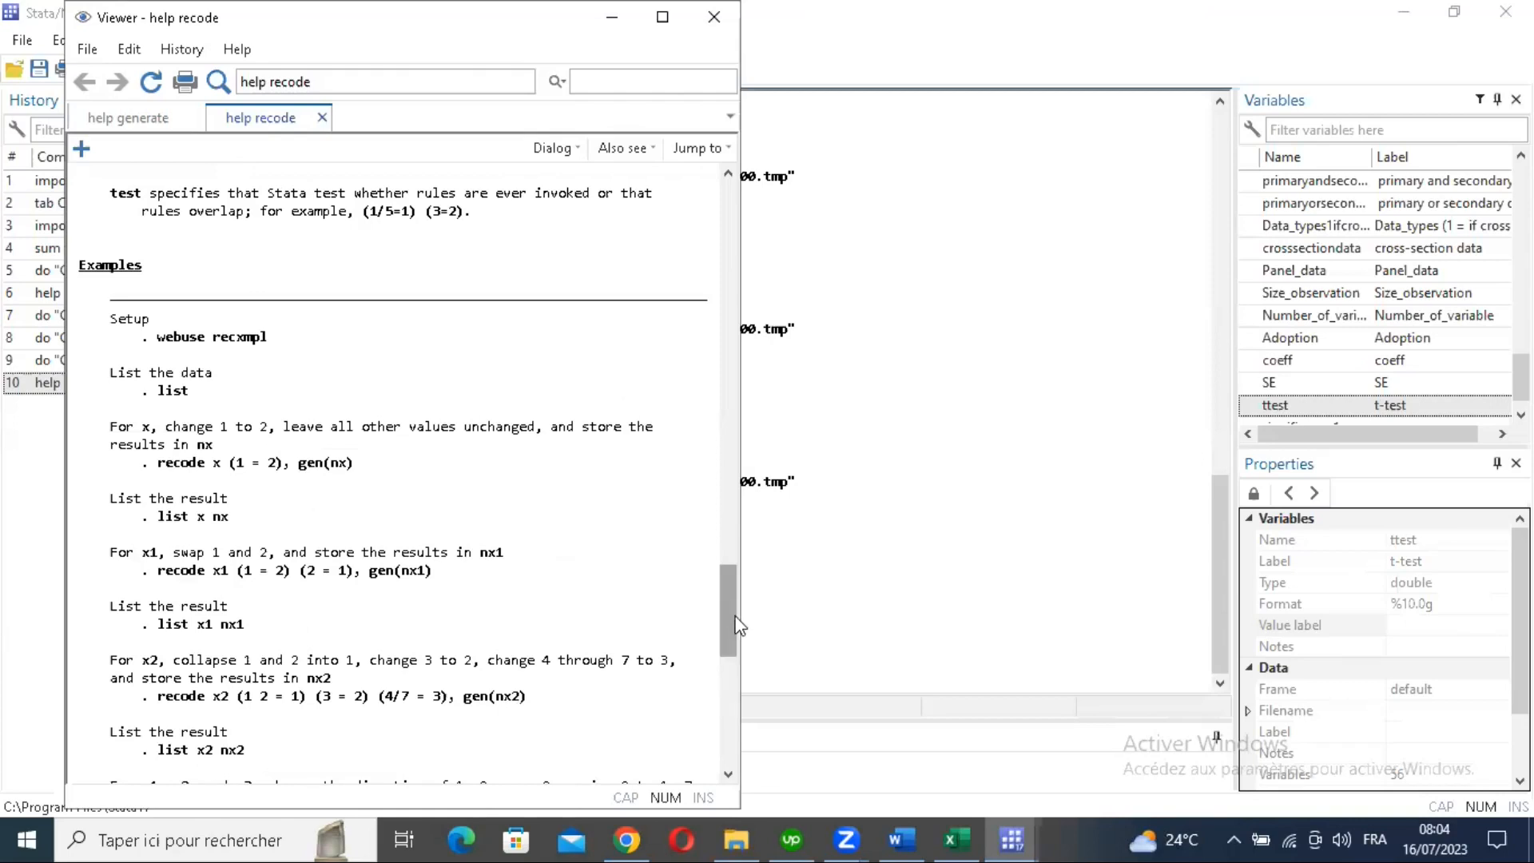
scroll(737, 624, "down", 2)
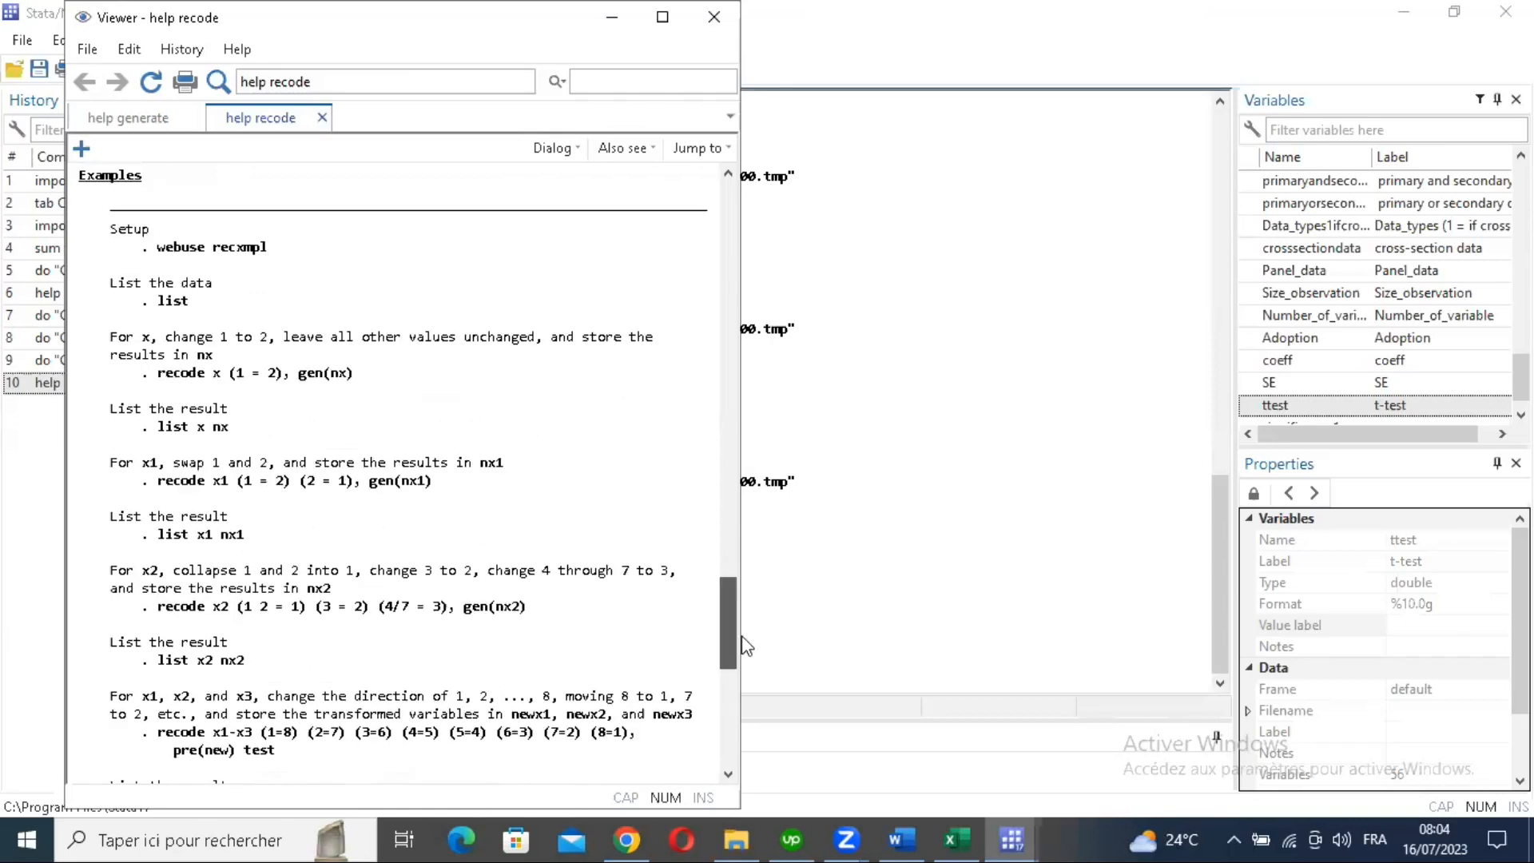
scroll(751, 661, "down", 4)
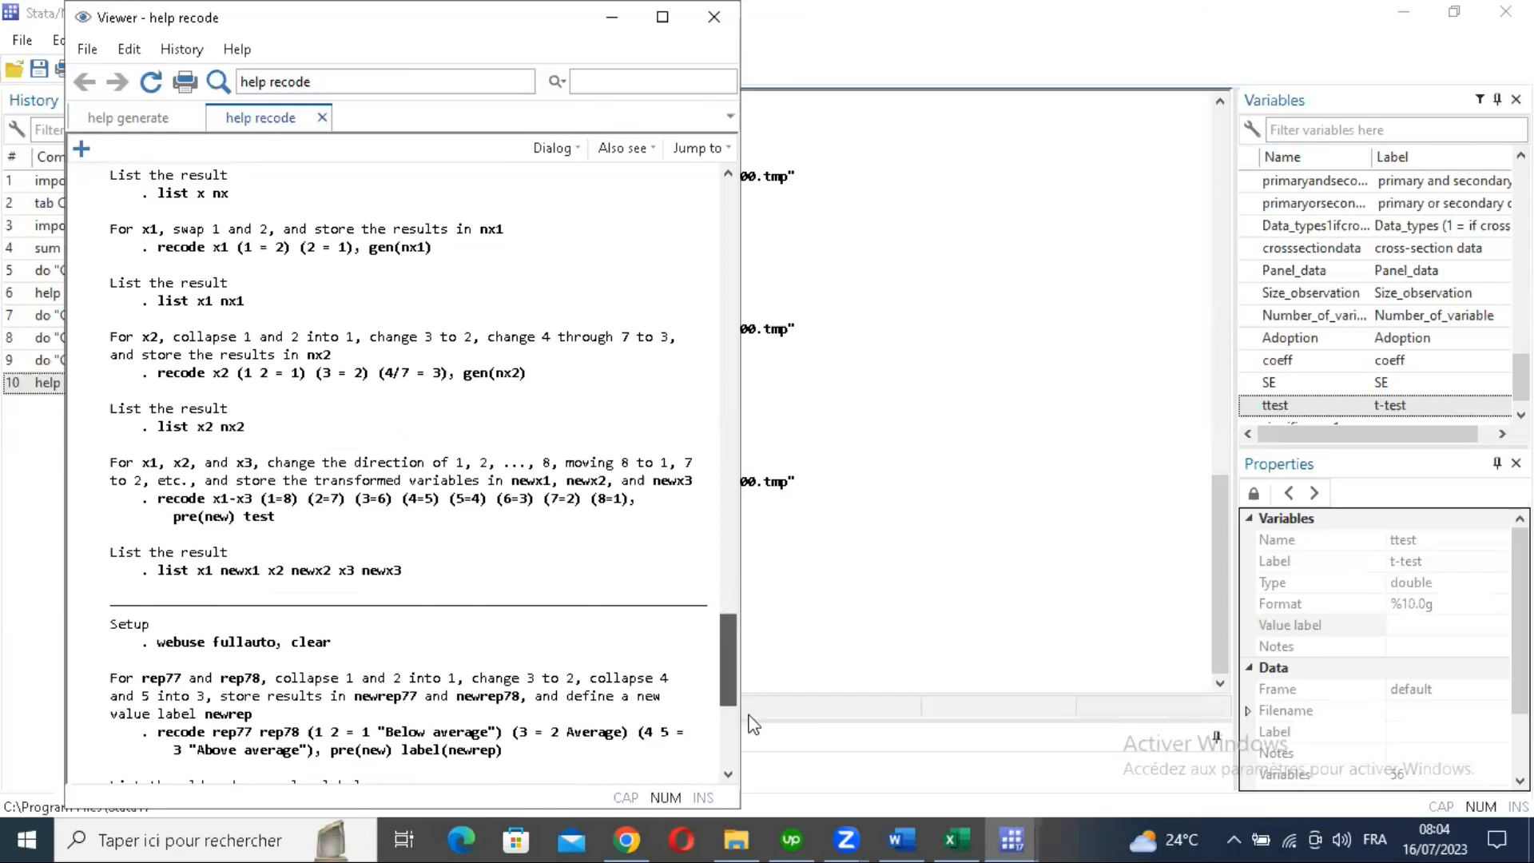
scroll(752, 723, "down", 2)
scroll(753, 723, "down", 6)
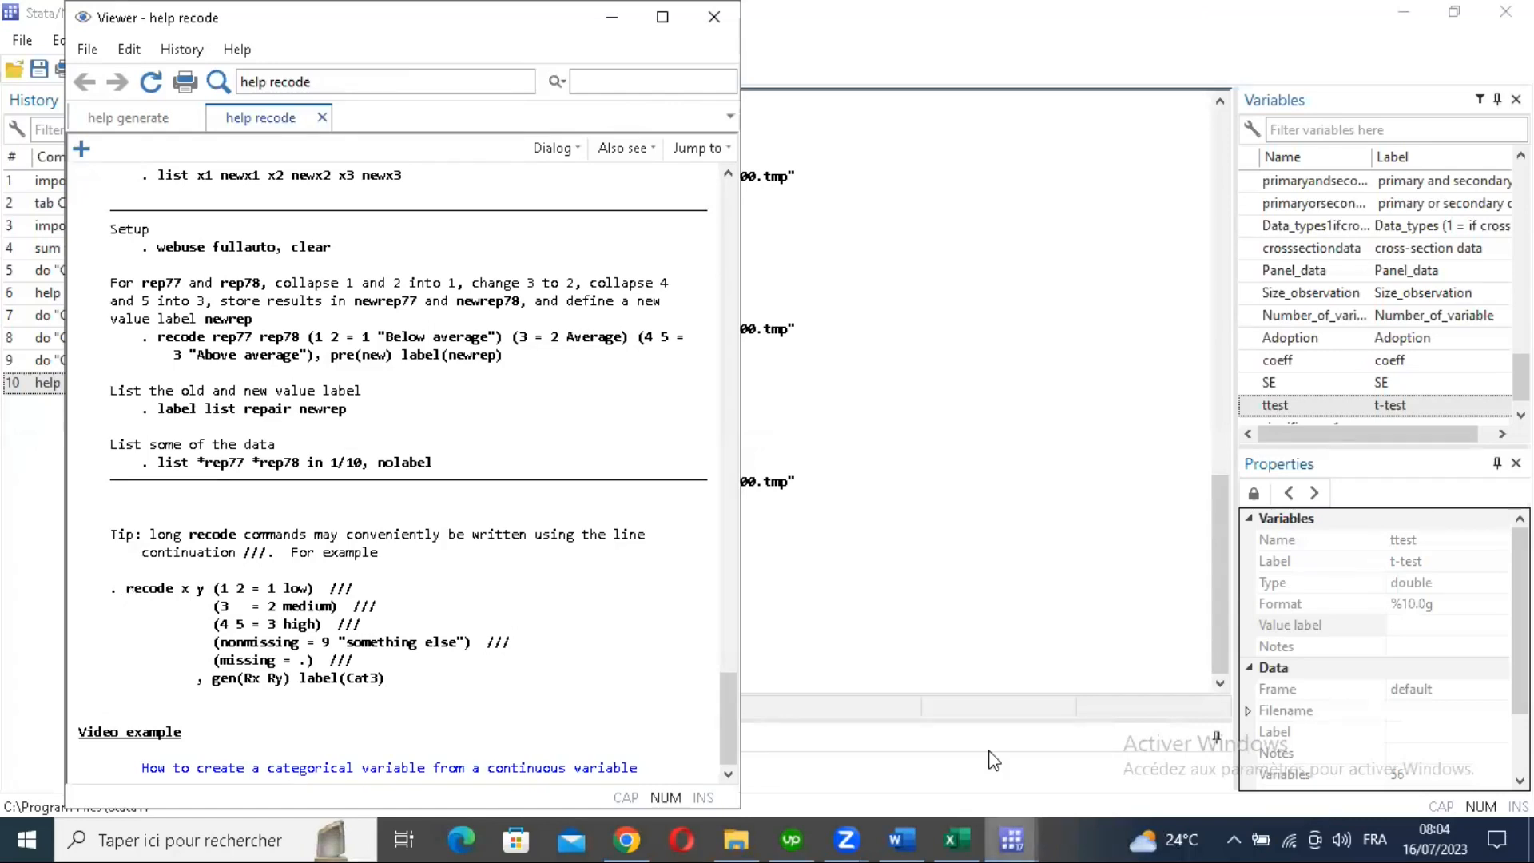
Step: Return to the do-file and start a recode command on a new line below the replace commands
left_click(1012, 839)
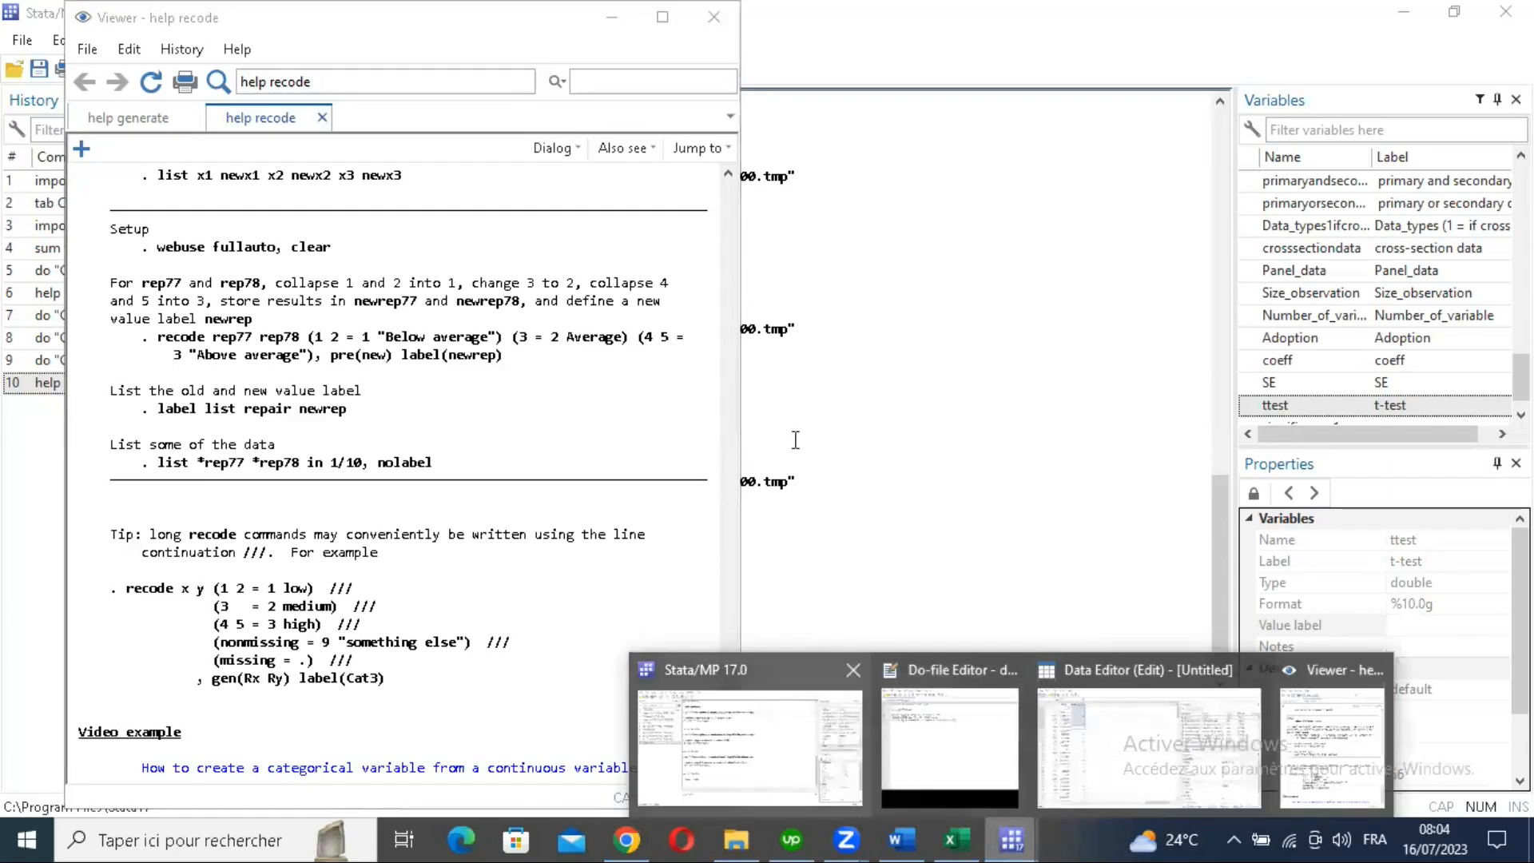
key("Return")
key("Return")
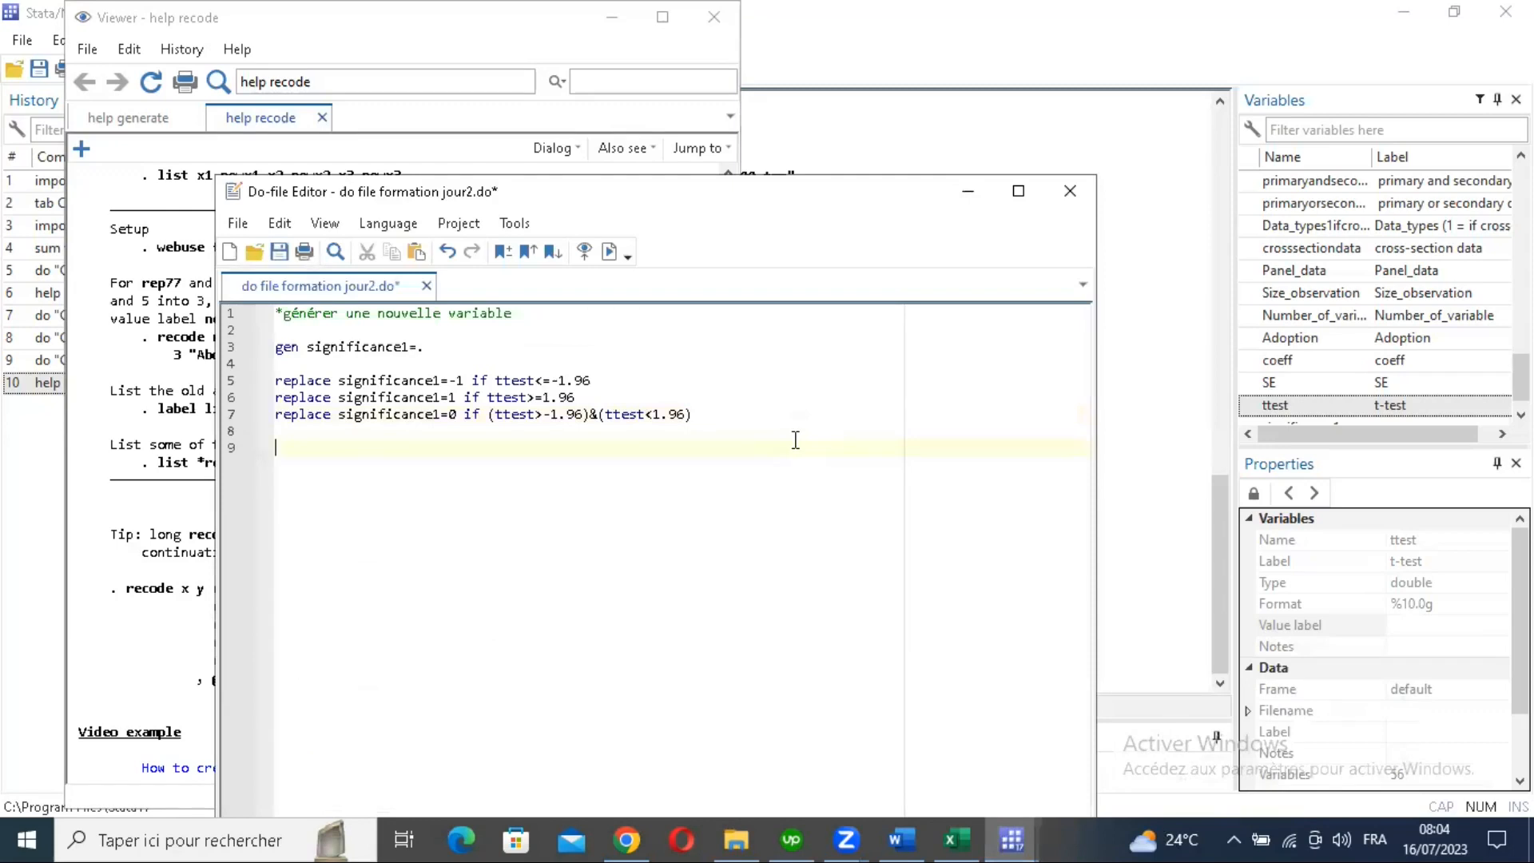
key("BackSpace")
type("recode")
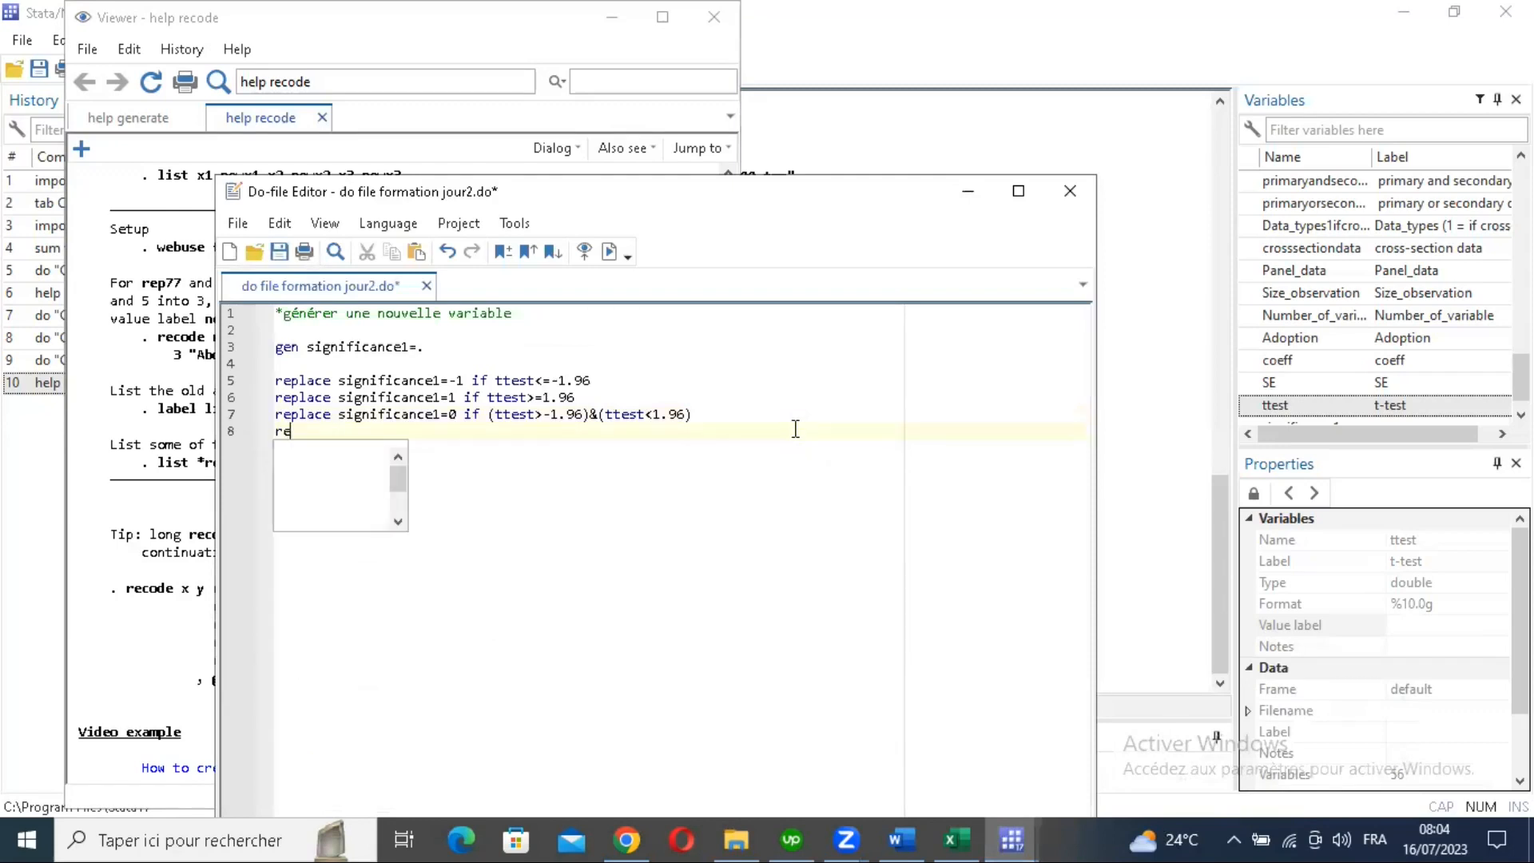
Step: Insert a blank line and the comment "*recoder une variable" above the recode command
left_click(733, 416)
key("Return")
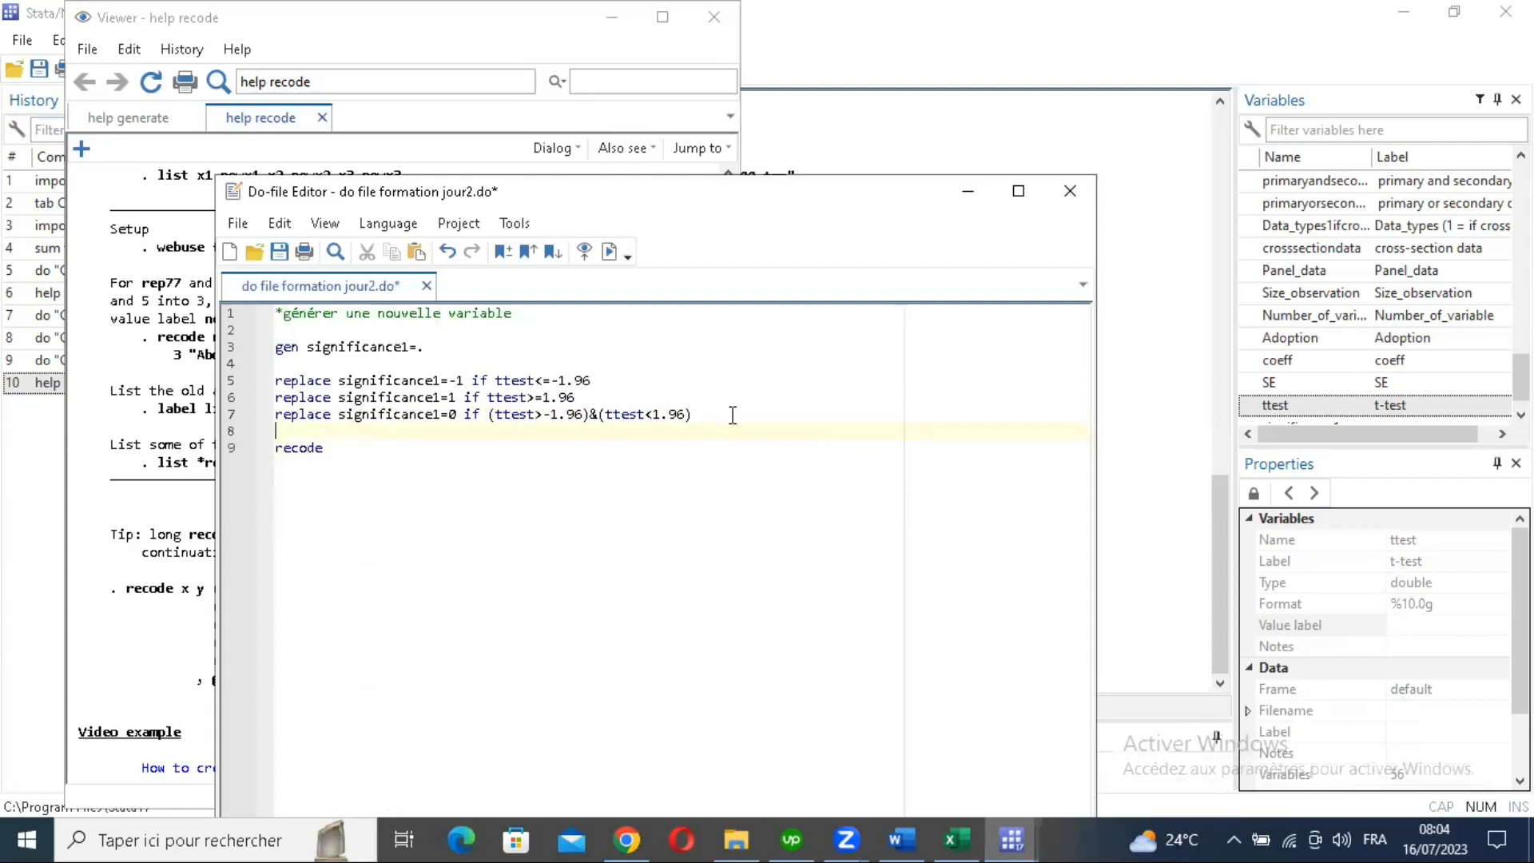
key("Return")
type("*re")
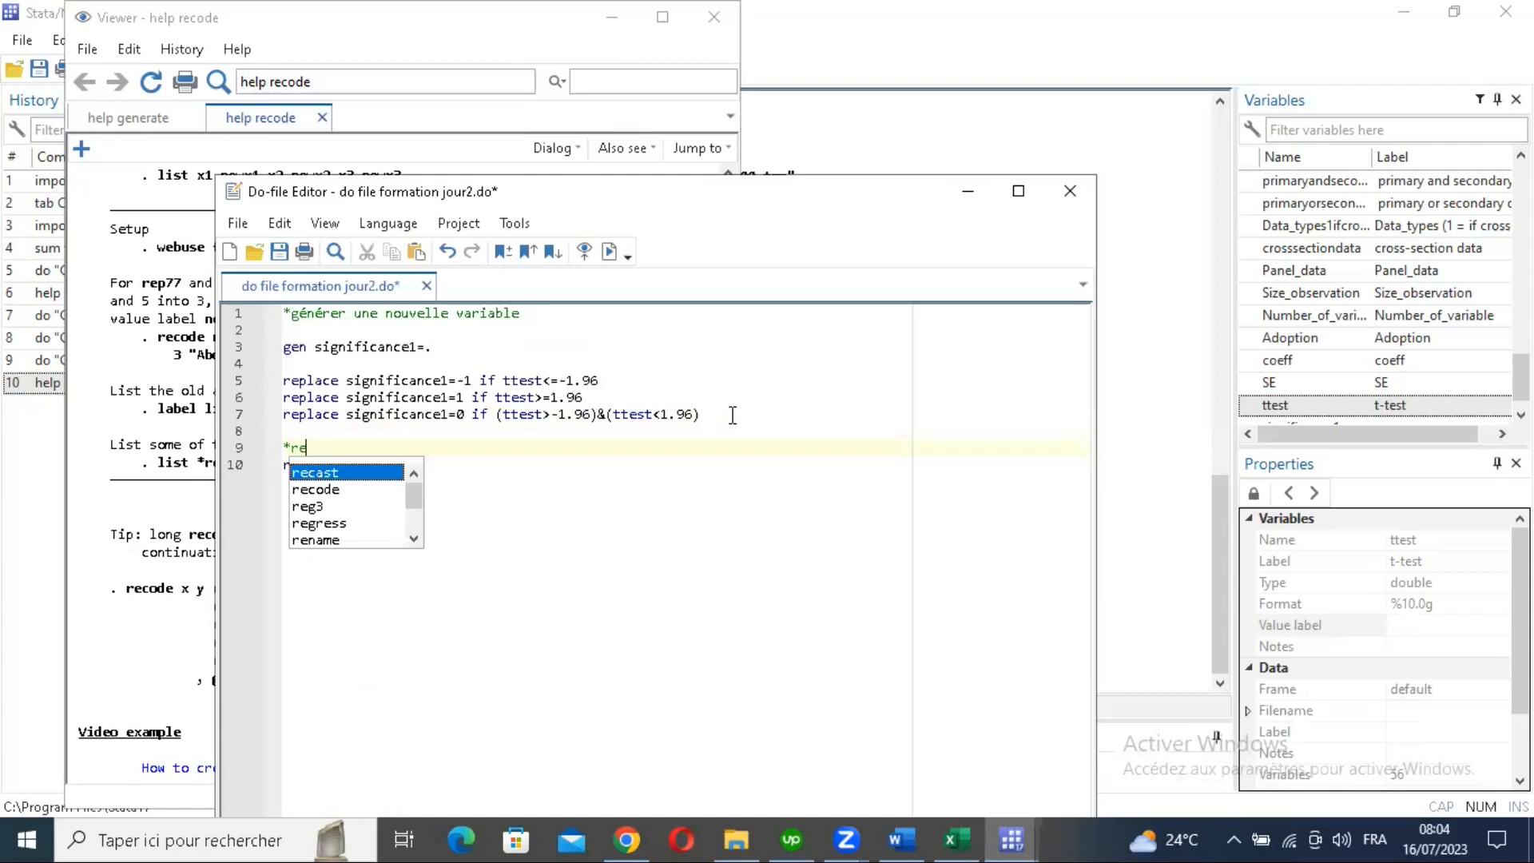
type("coder ")
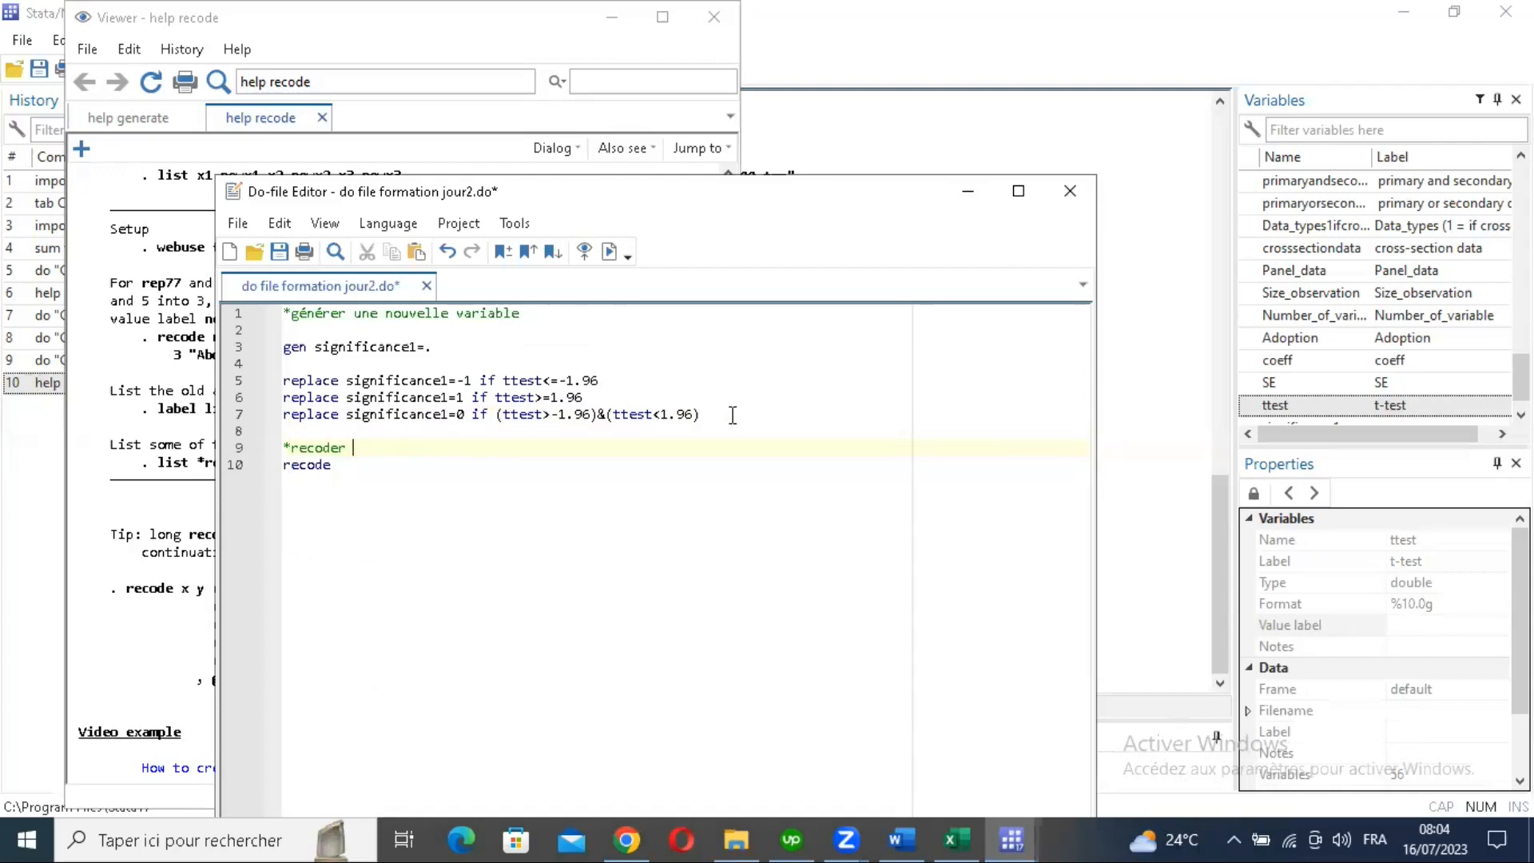
type("une variable")
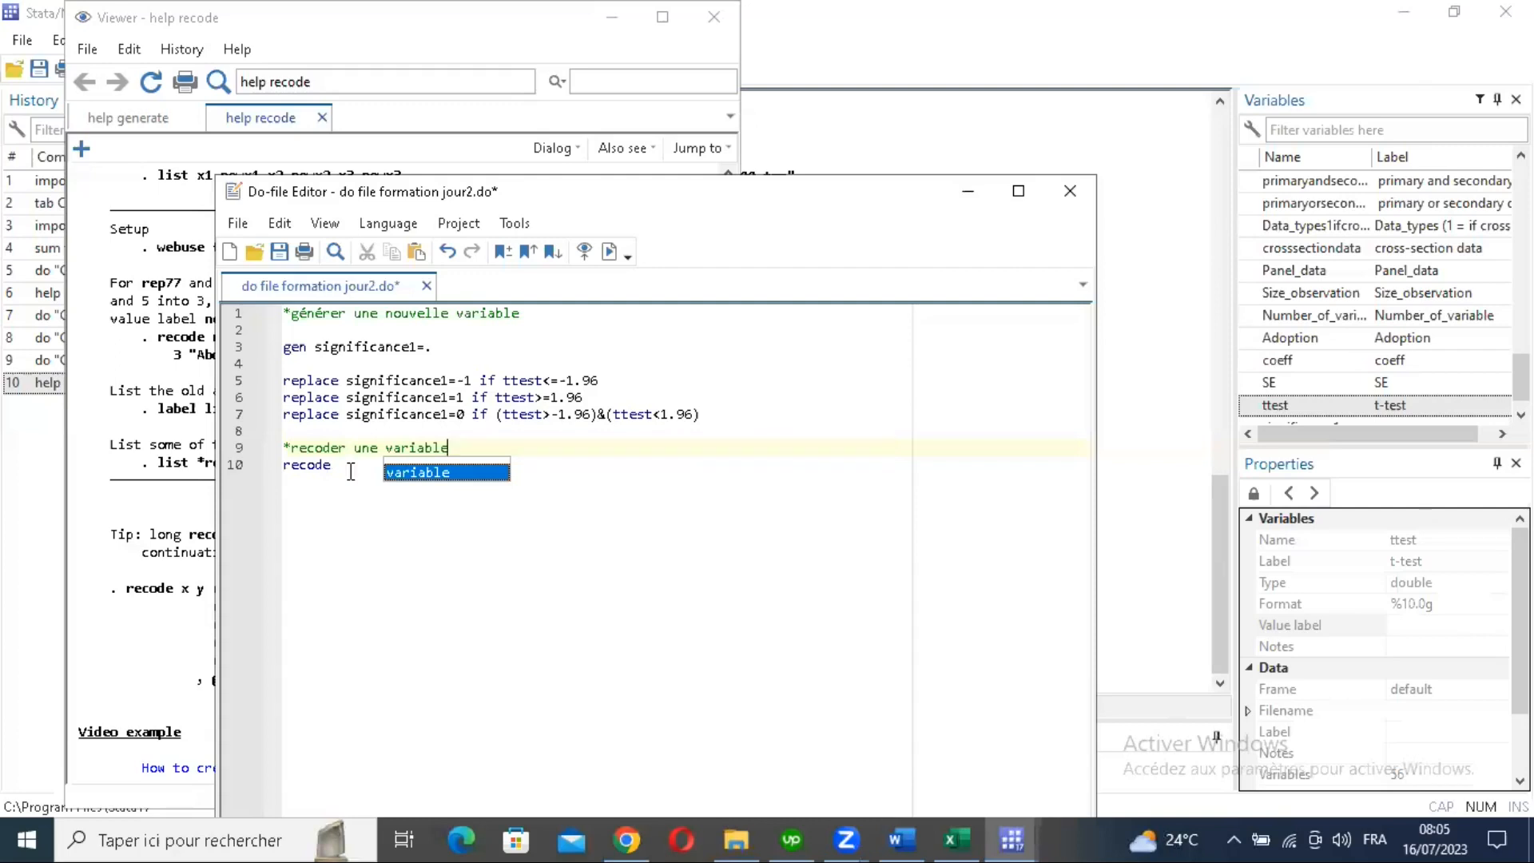
Step: Copy the variable name significance1 from line 5 and add it after recode on line 10
left_click(380, 523)
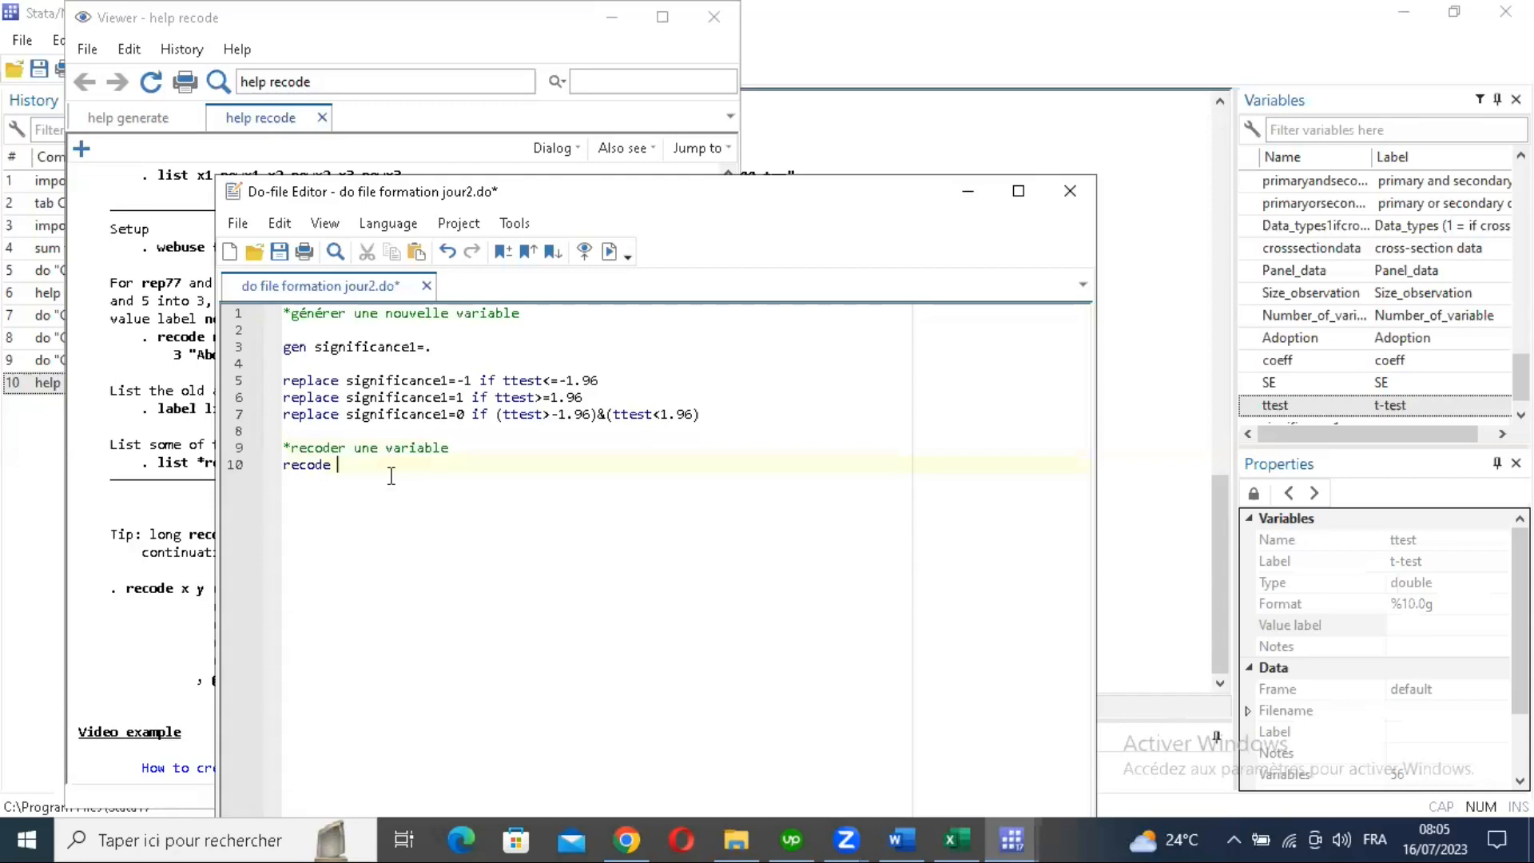
double_click(431, 374)
key("ctrl+c")
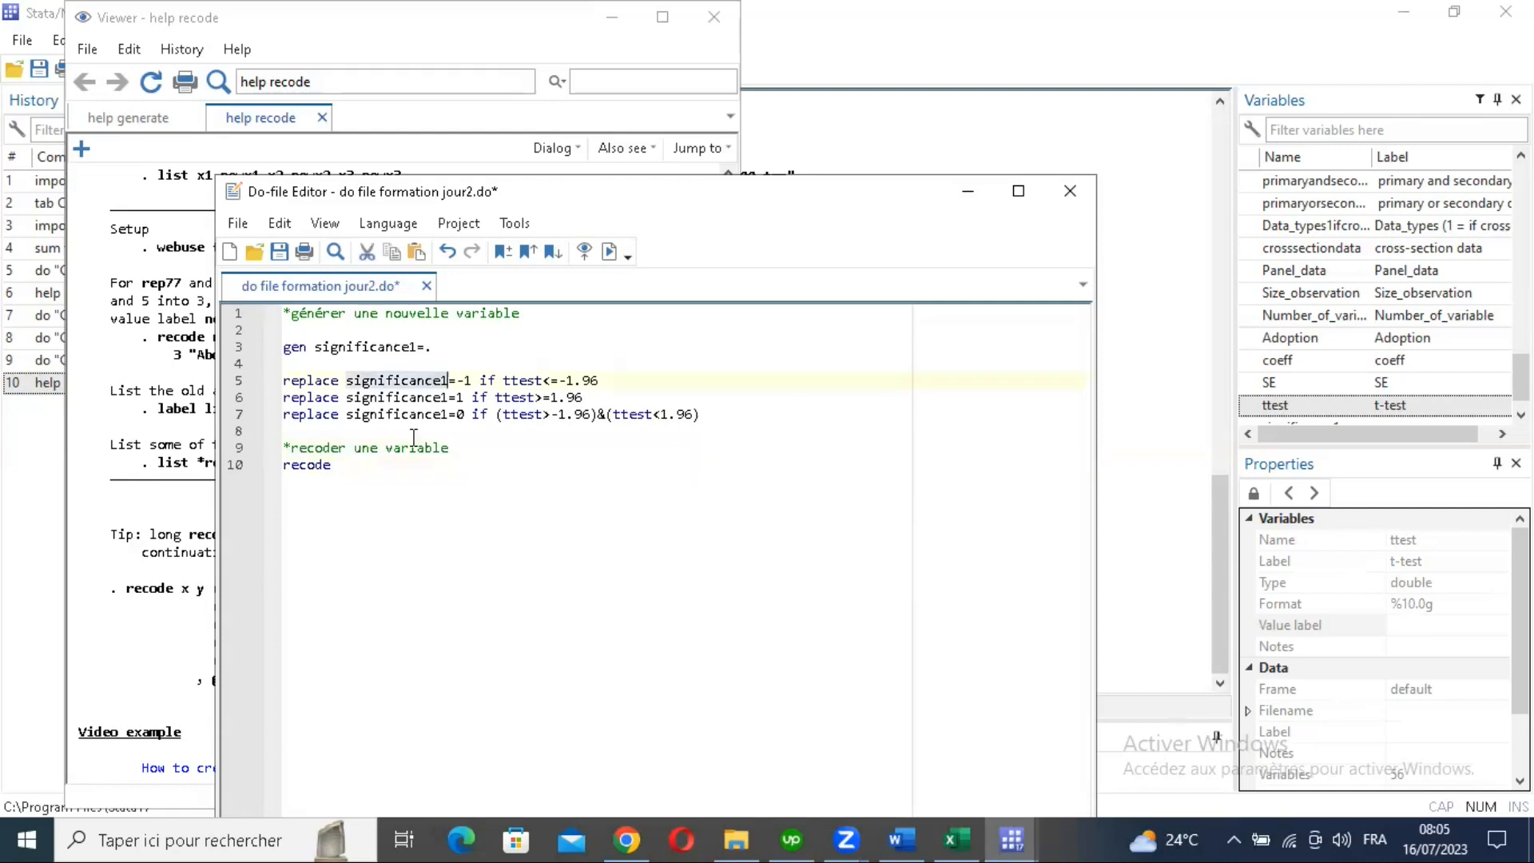
right_click(431, 374)
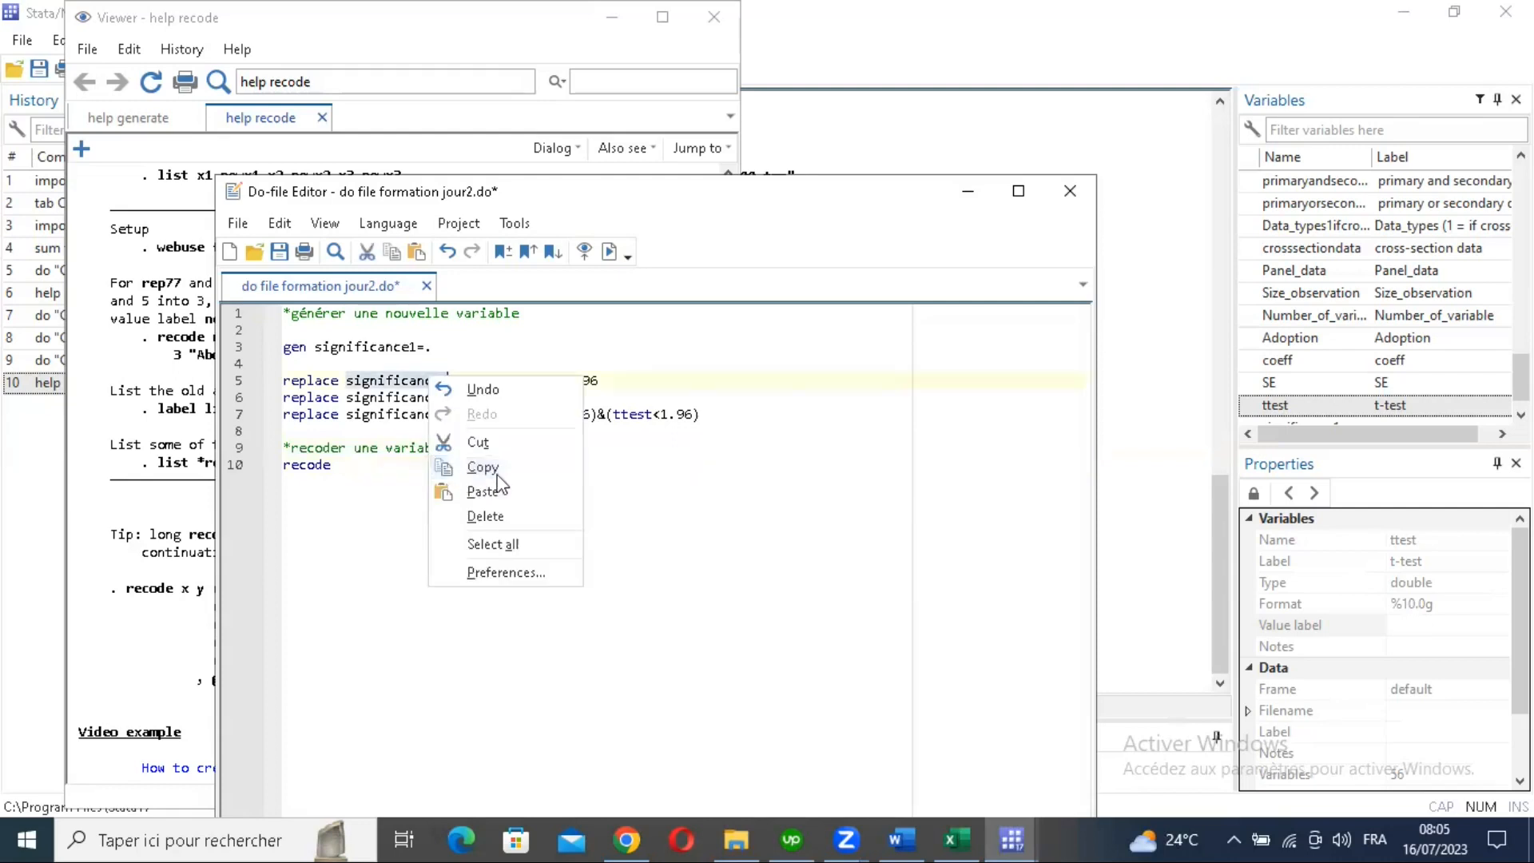
left_click(368, 469)
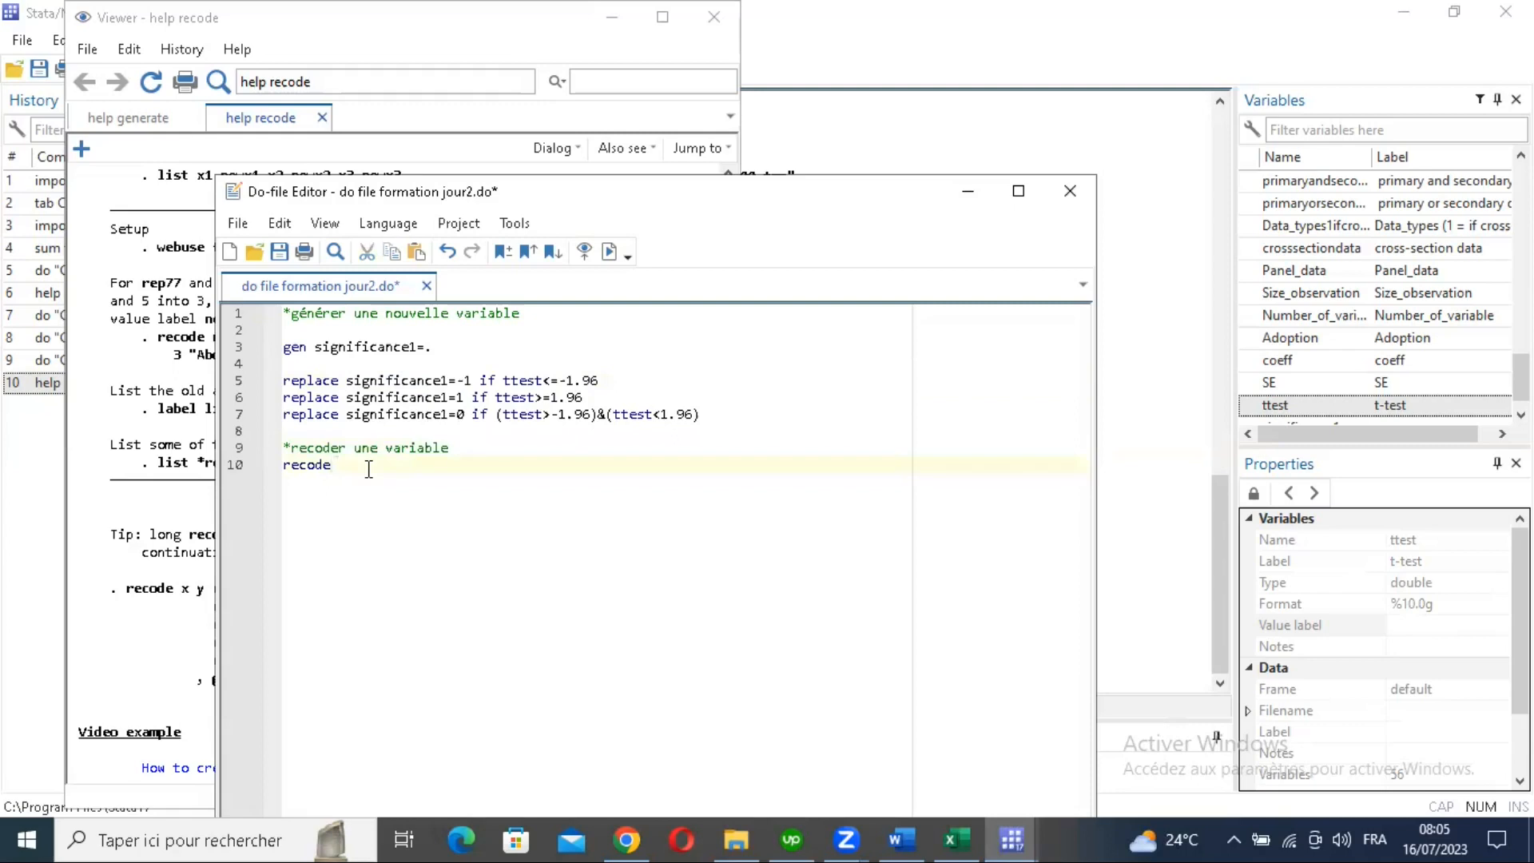
key("ctrl+v")
Step: Add the rule (-1=-1 "Non significatif") after significance1 in the recode command
type("''")
type("-1=-1 ")
type("\"")
type("non")
key("BackSpace")
key("BackSpace")
key("BackSpace")
type("Non ")
type("significatif")
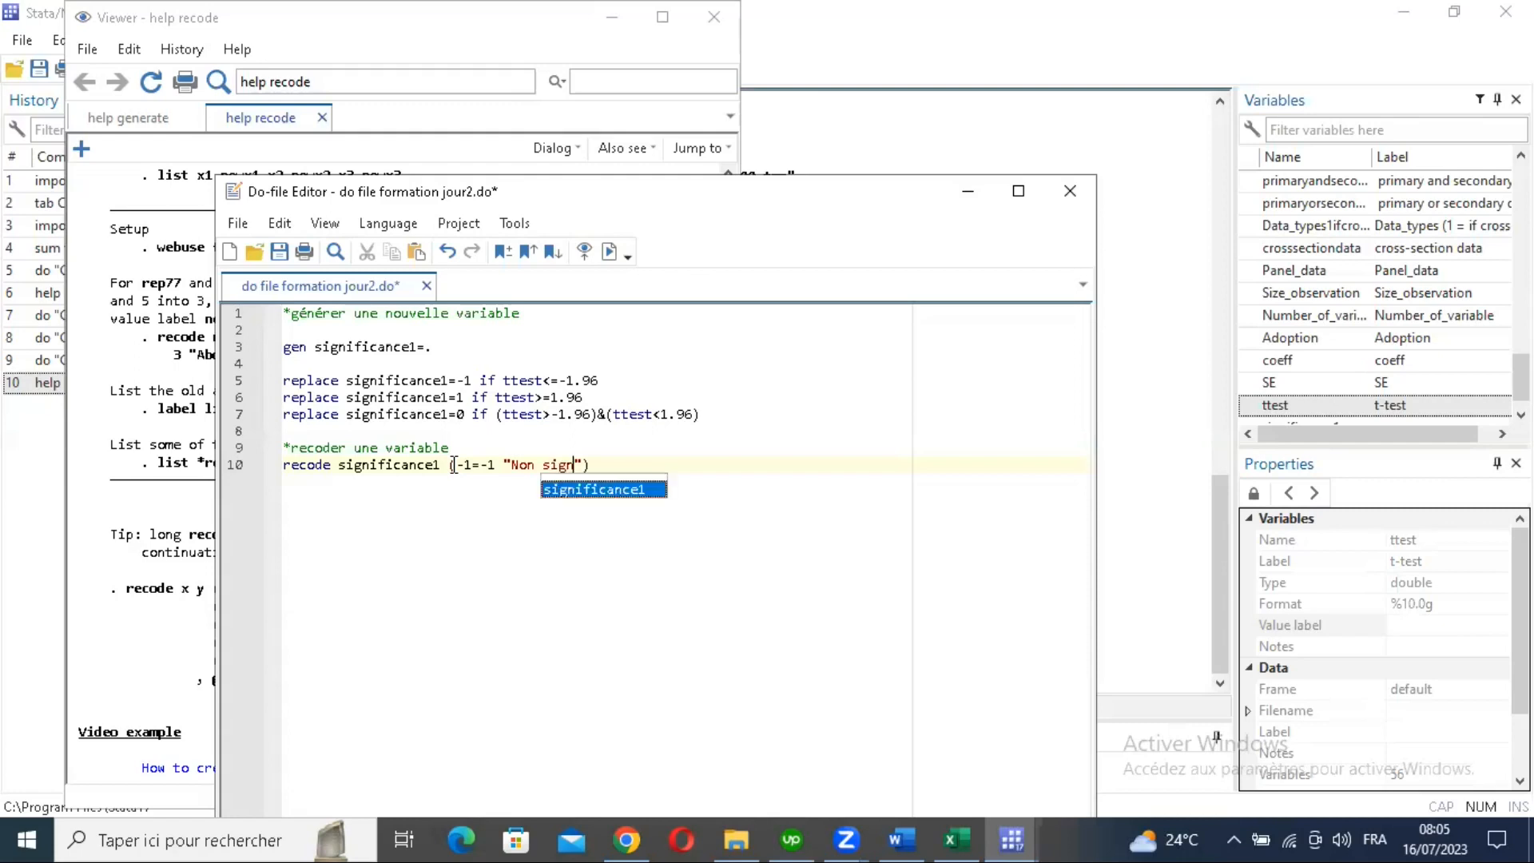
Step: Add the rule (0=0) to the recode command and move the label "Non significatif" from the -1 rule into it
left_click(693, 465)
type("(0")
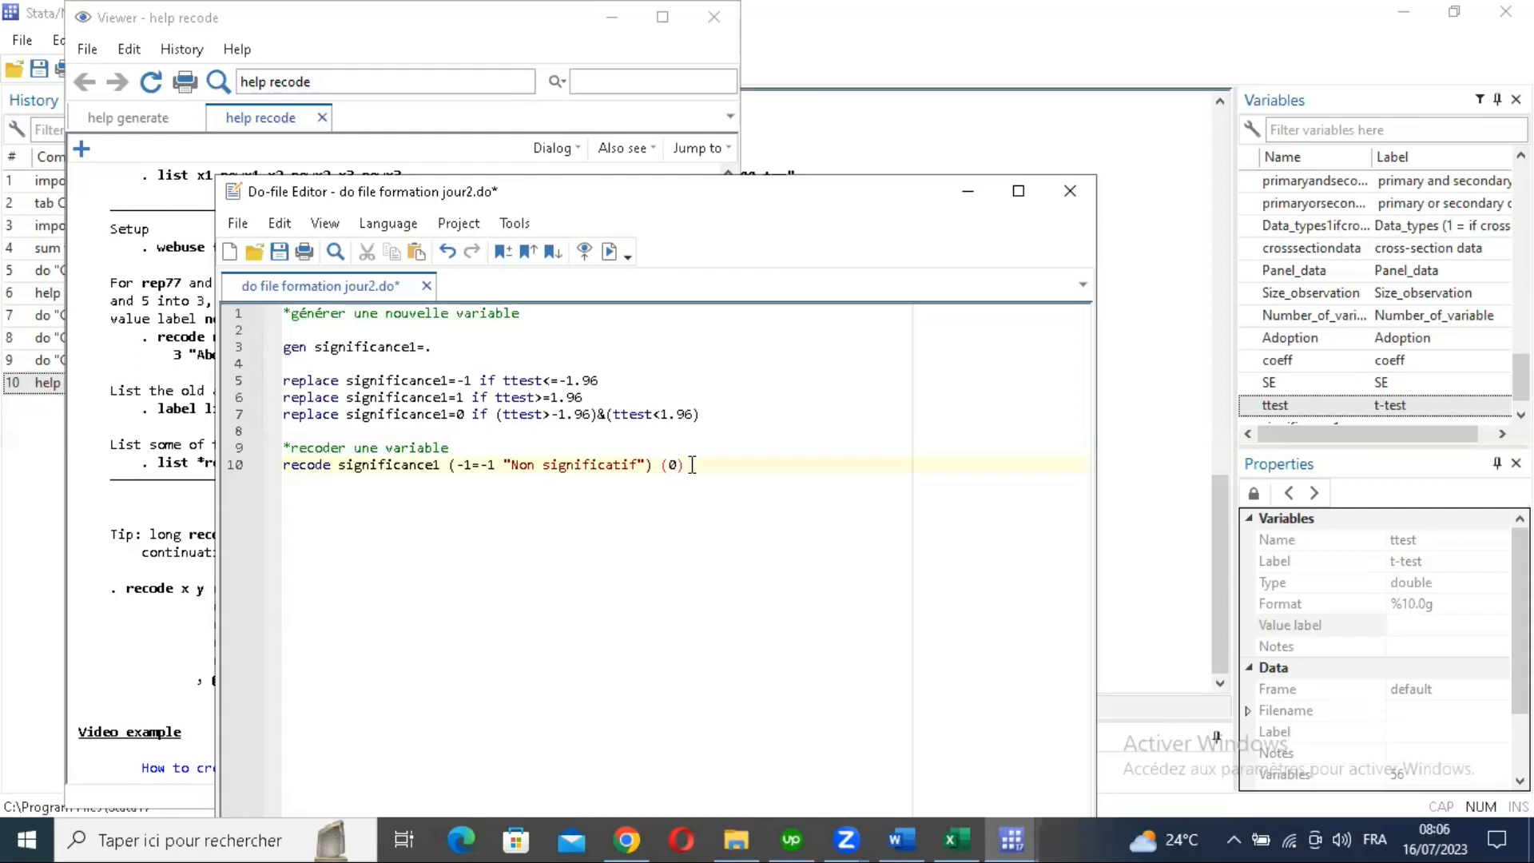
type("=0")
left_click_drag(504, 464, 645, 466)
key("ctrl+x")
left_click(552, 467)
key("ctrl+v")
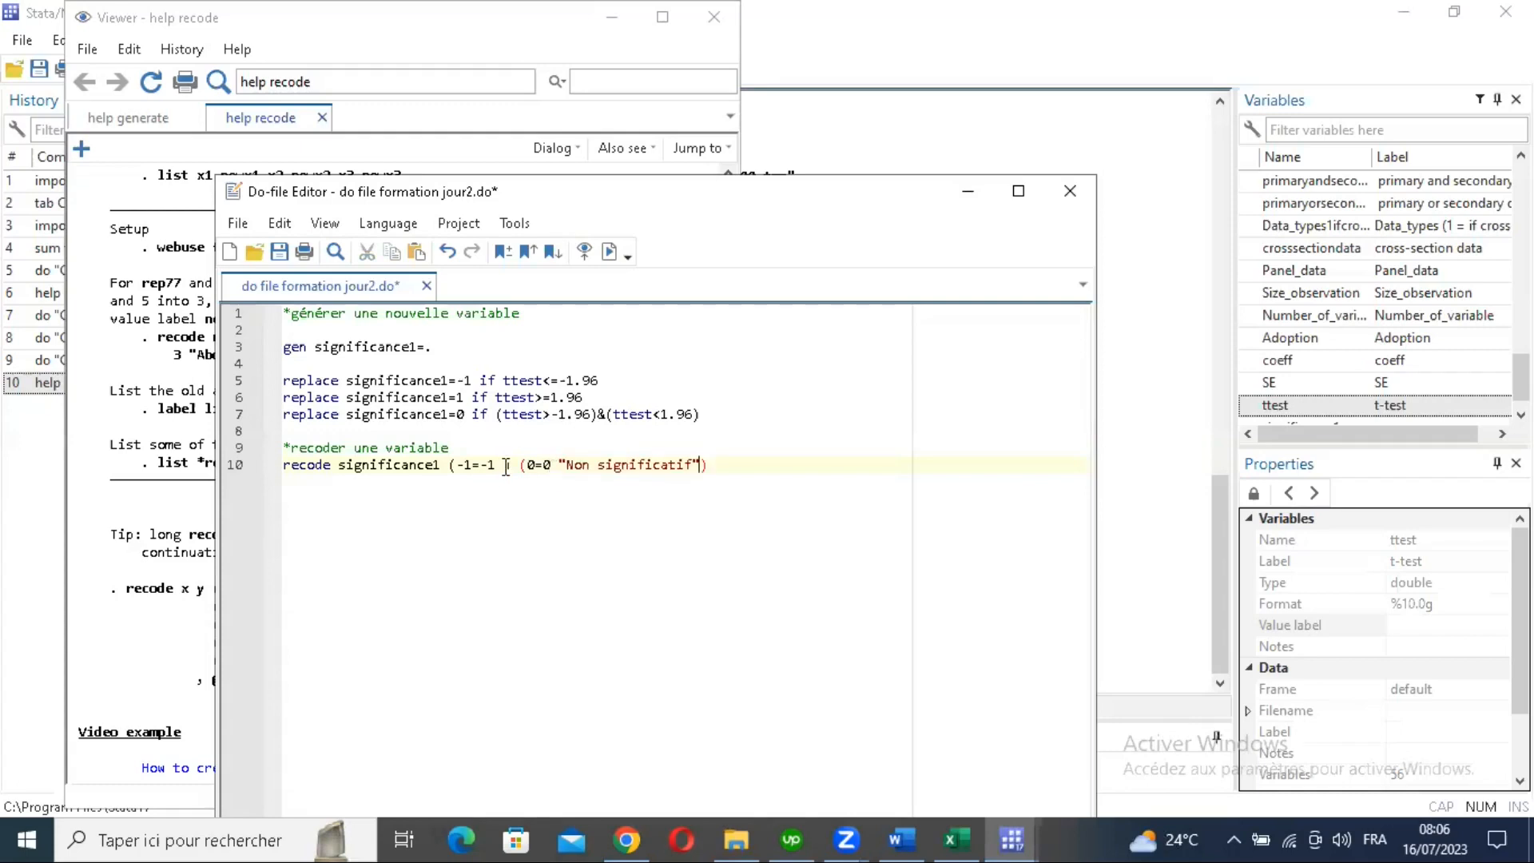
Step: Label the -1=-1 rule of the recode command "Significatif négatif"
key("Left")
key("Left")
key("Left")
key("Left")
key("Left")
key("Left")
key("Left")
key("Left")
key("Left")
key("Left")
key("Left")
key("Left")
key("Left")
key("Left")
key("Left")
key("Left")
key("Left")
key("Left")
key("Left")
key("Left")
type("\"\"")
type("Significatif ne")
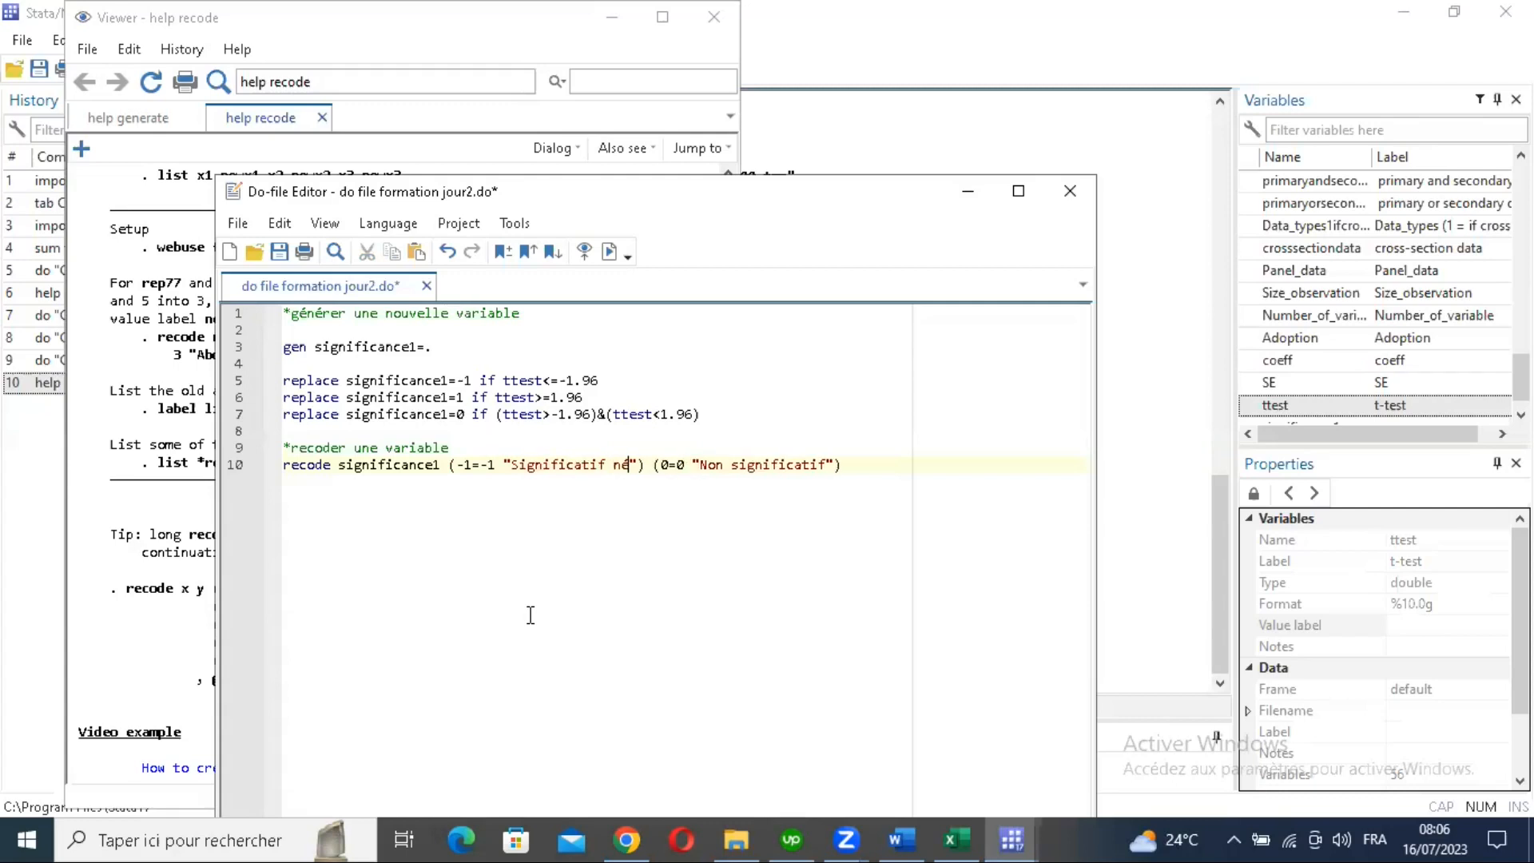
type("gat")
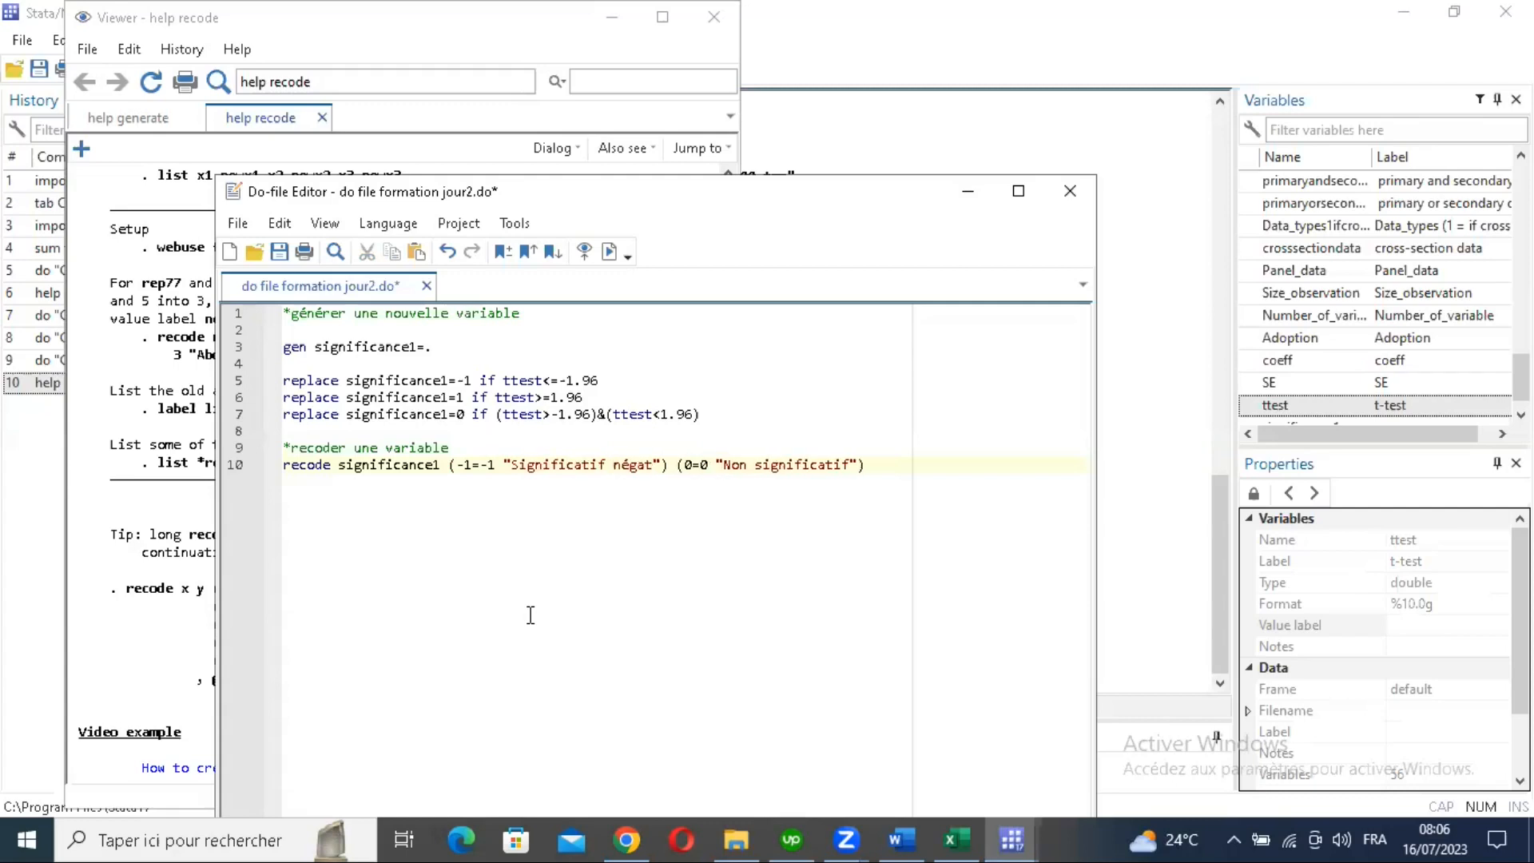
type("if")
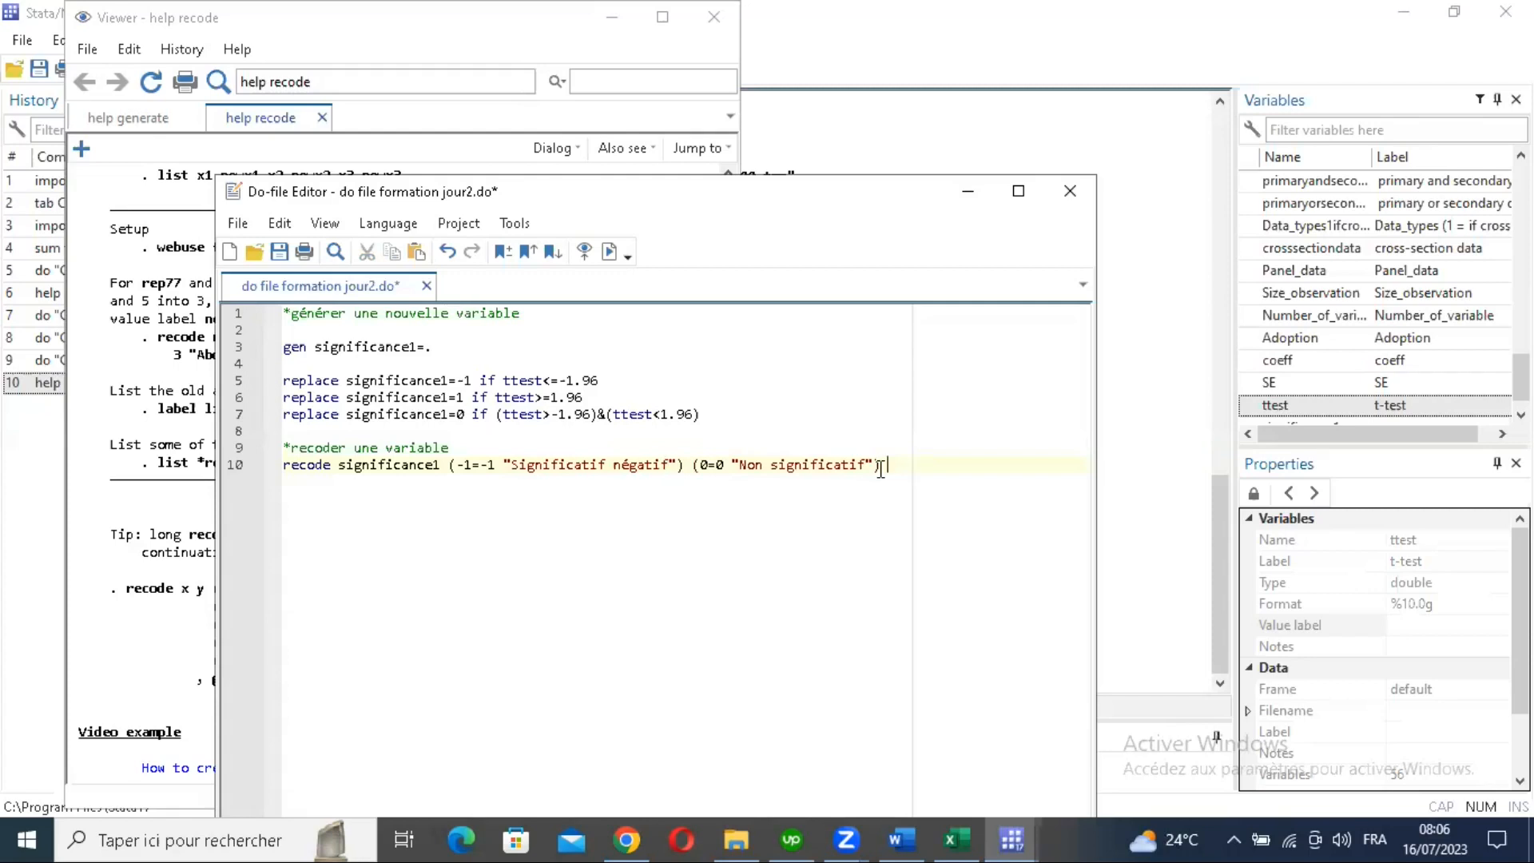
Step: Add the rule (1=1 "Significati positif") at the end of the recode command
type(" ()")
type("1=1 ")
type("\"\"")
type("Si")
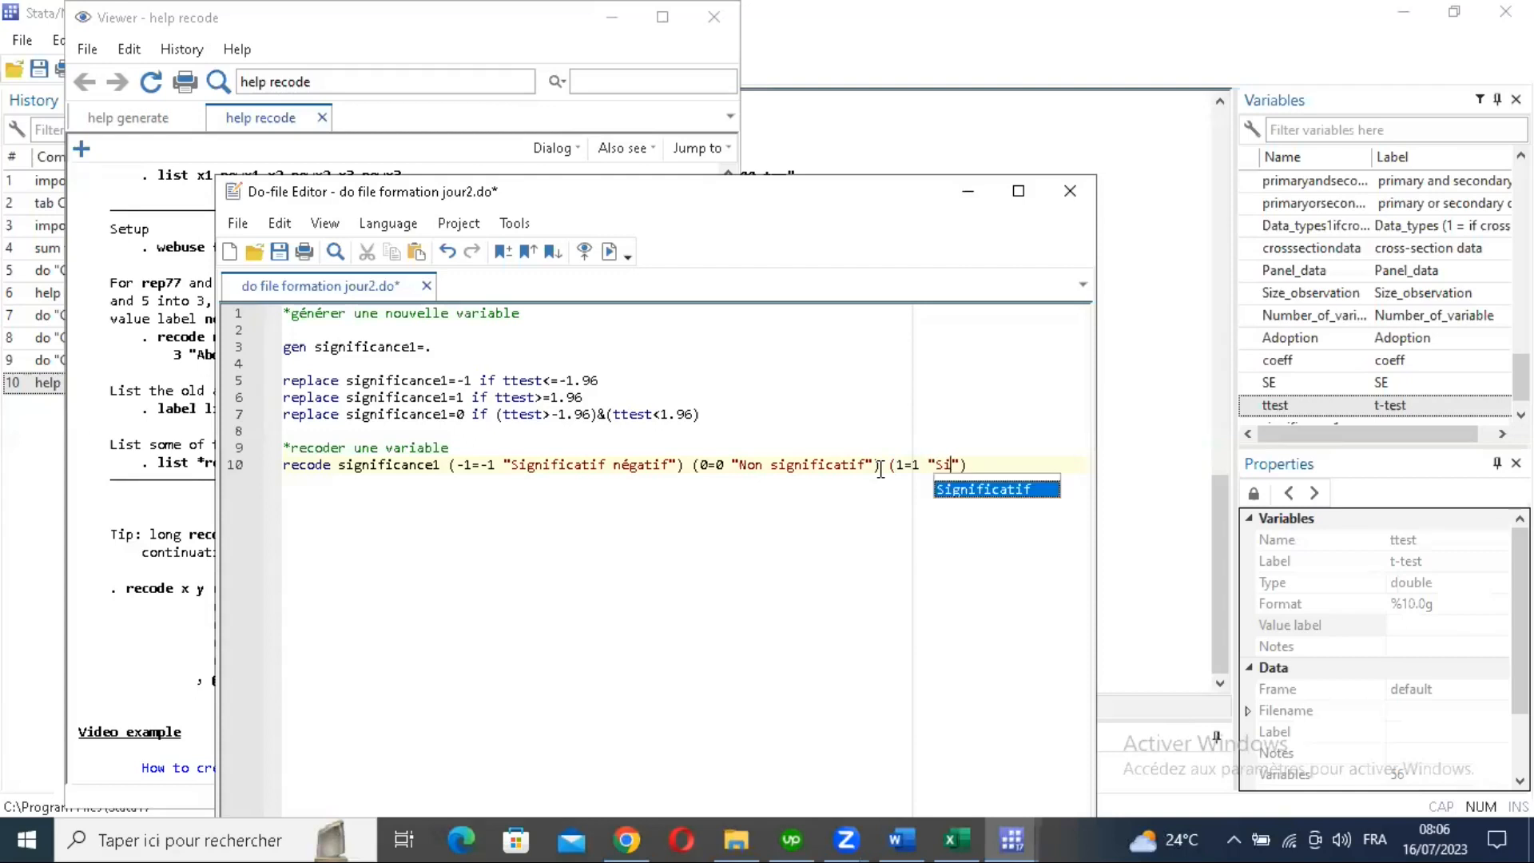
type("gnificat")
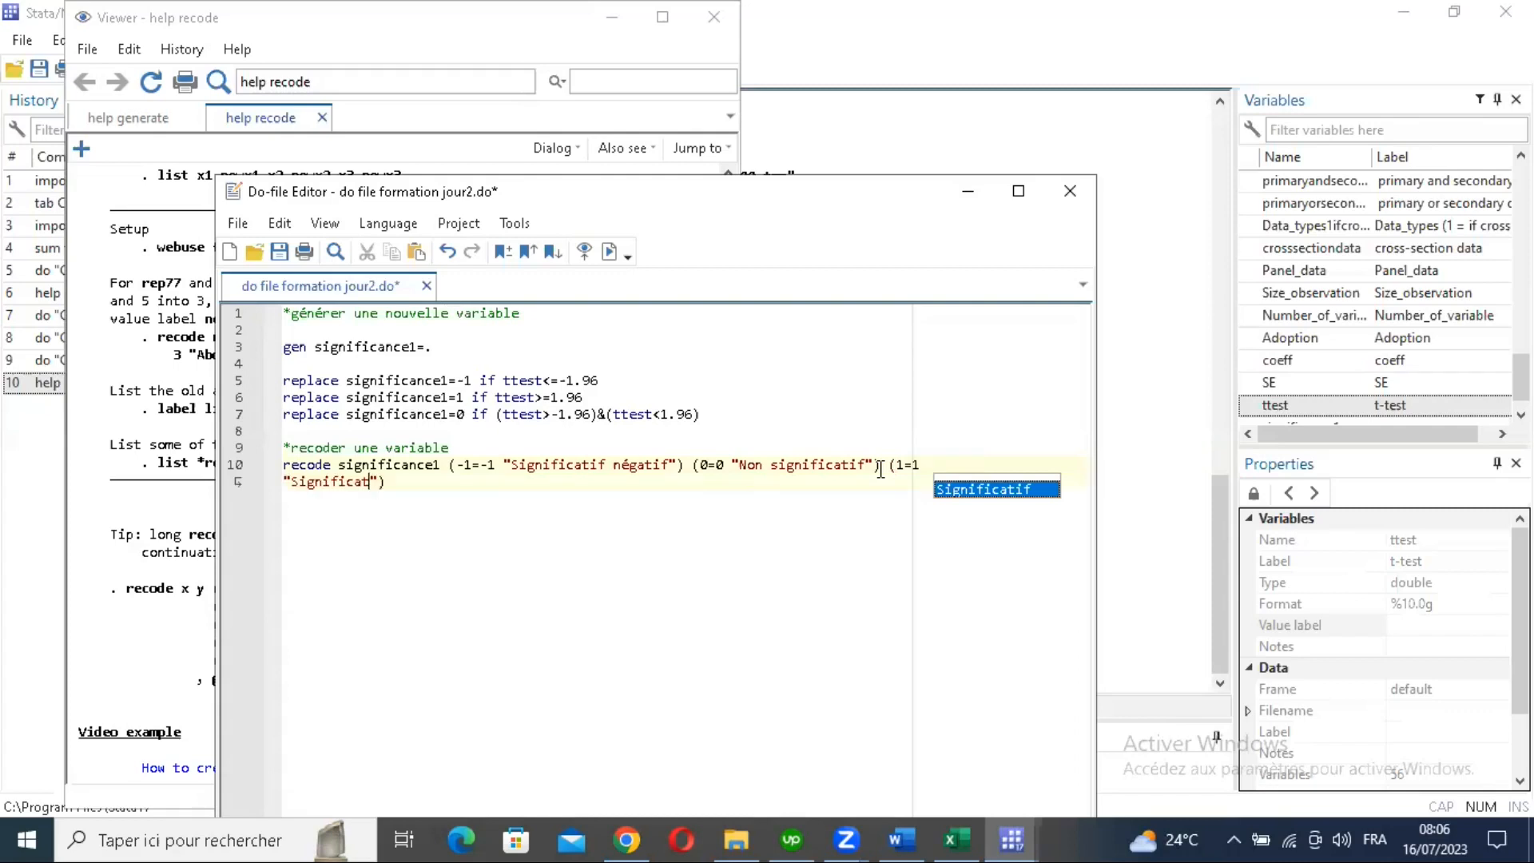
type("i pa")
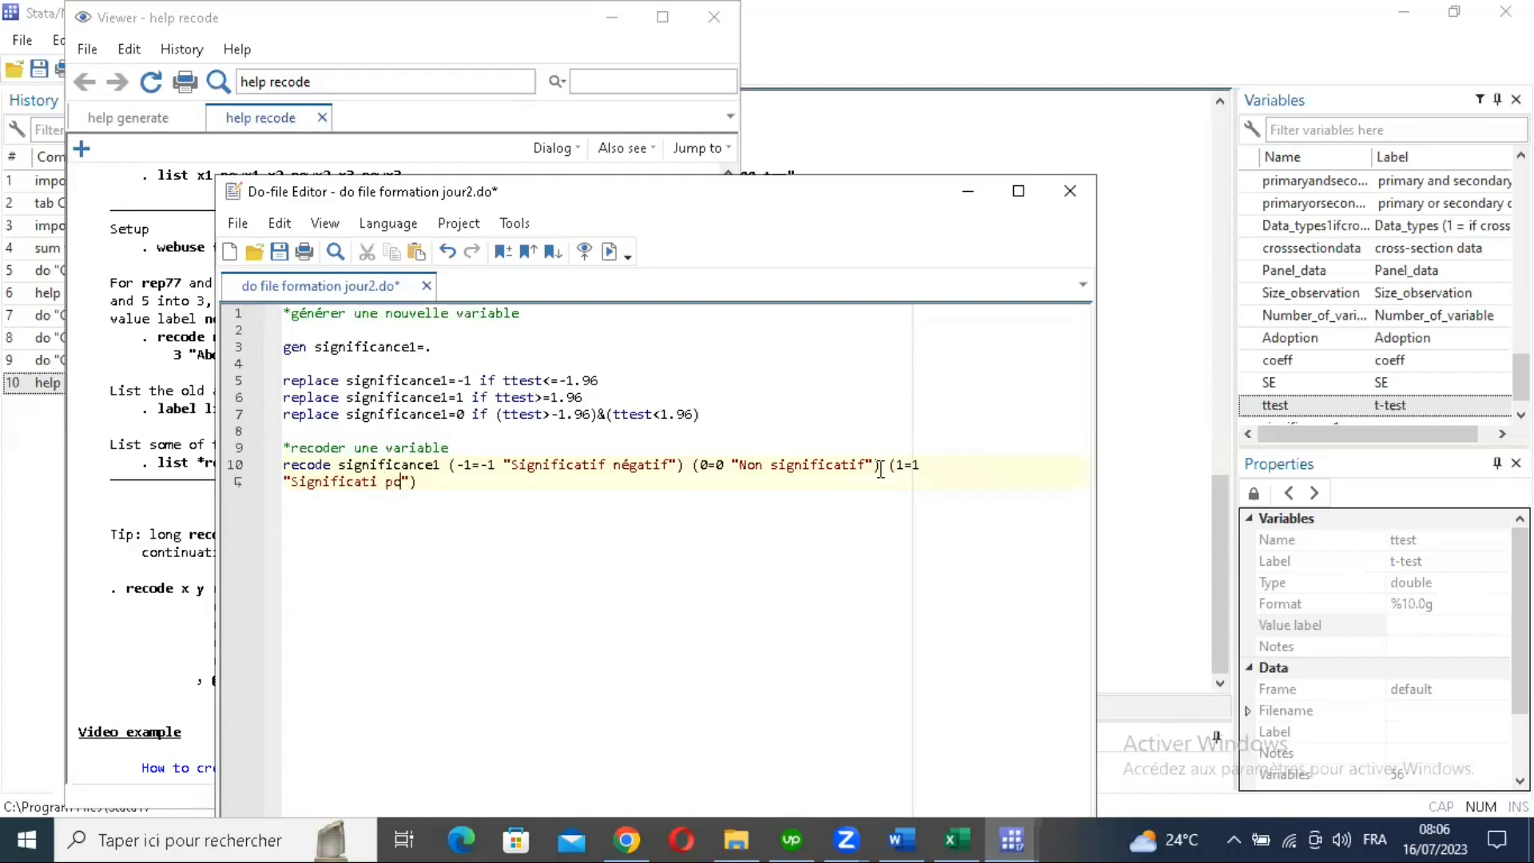
type("sitif")
Step: Try to run the complete recode command from the do-file and check its output in the results window
left_click_drag(285, 464, 393, 481)
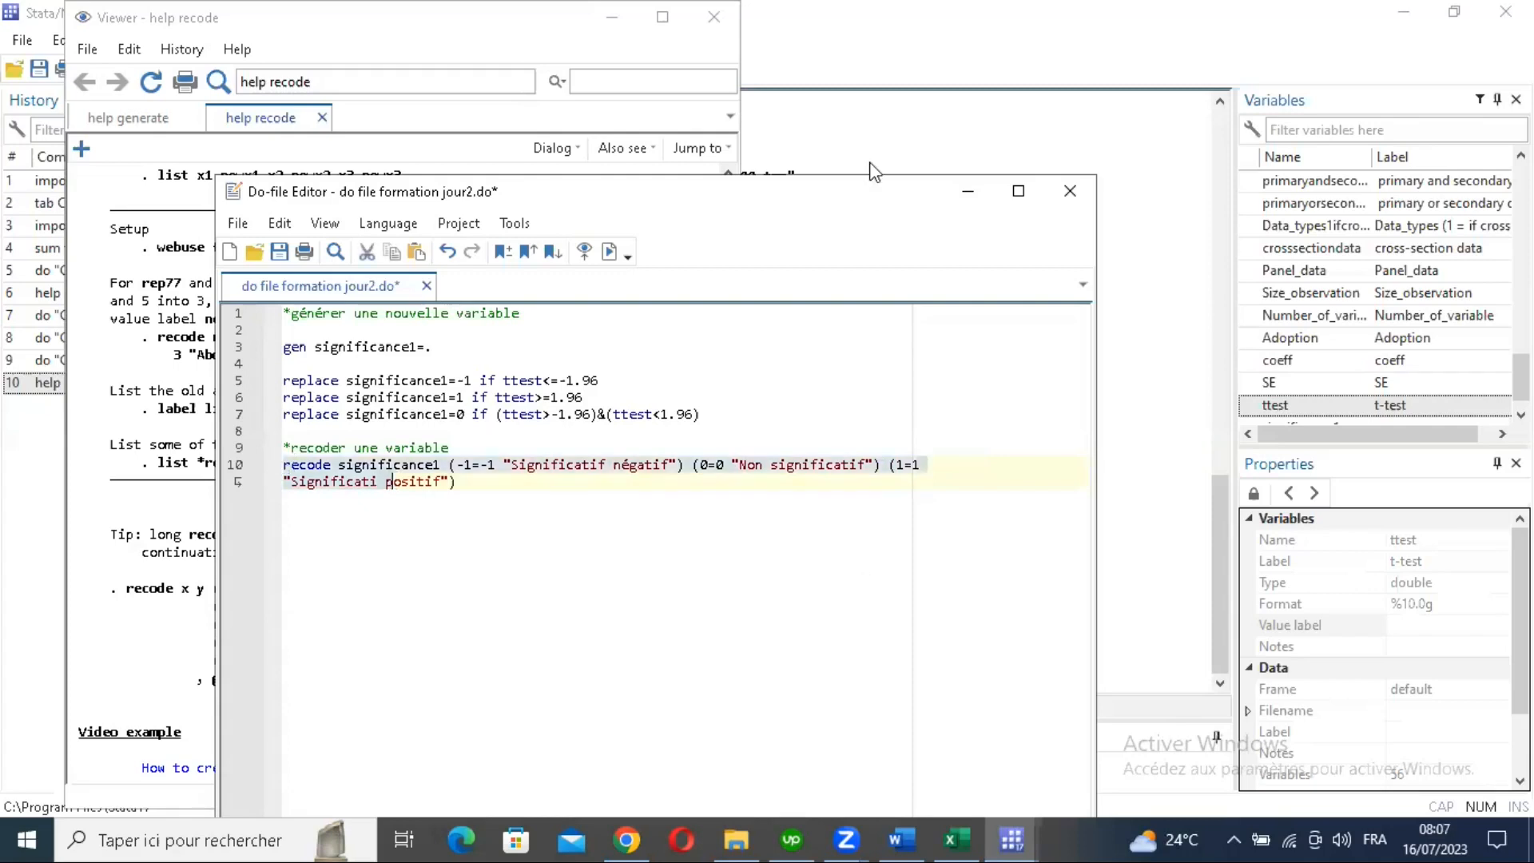
key("shift+End")
key("ctrl+d")
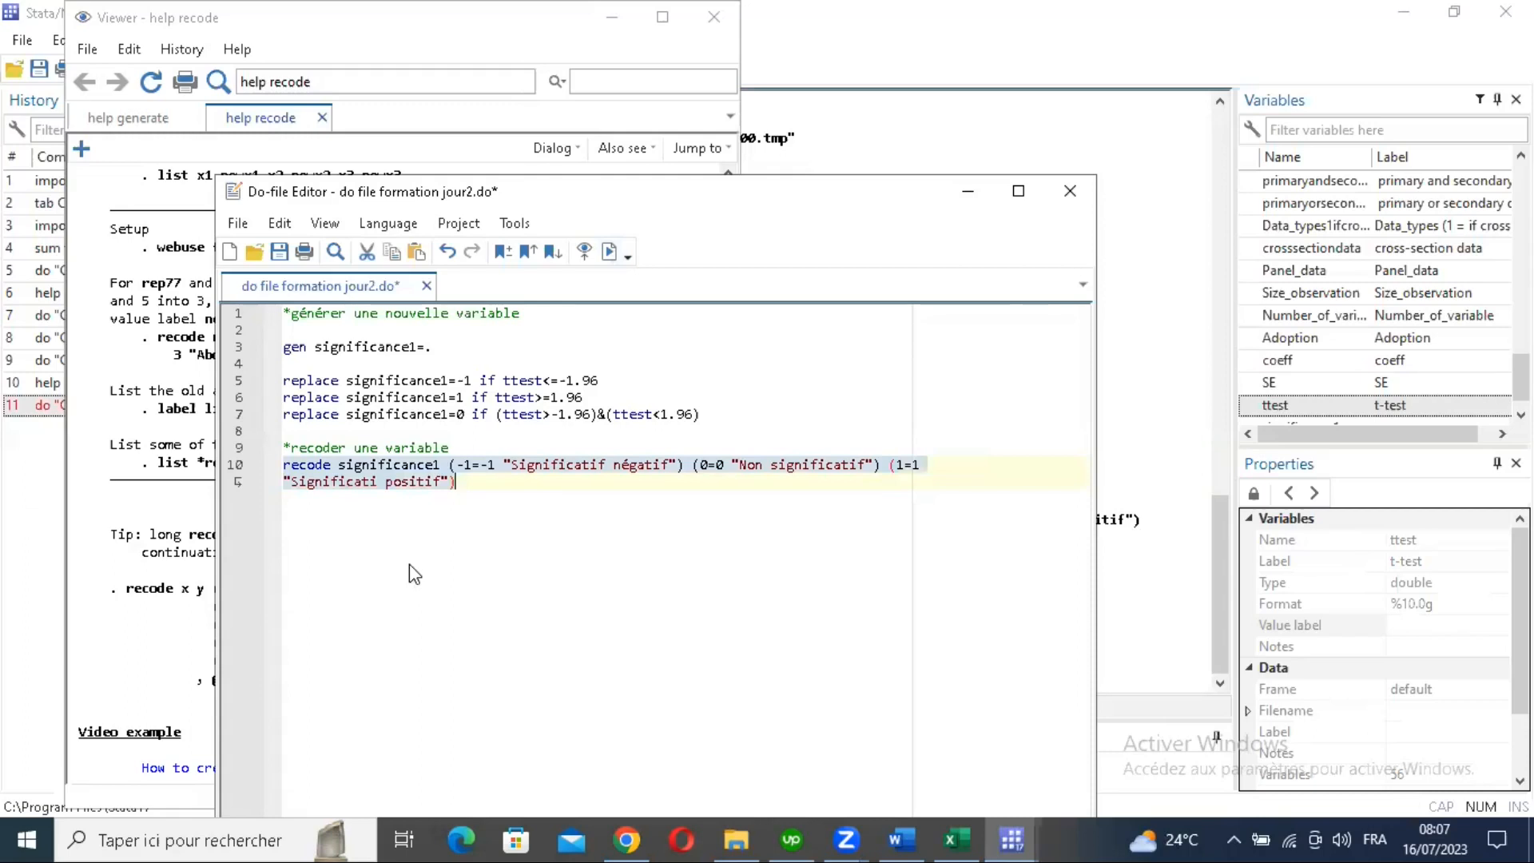
left_click(1151, 559)
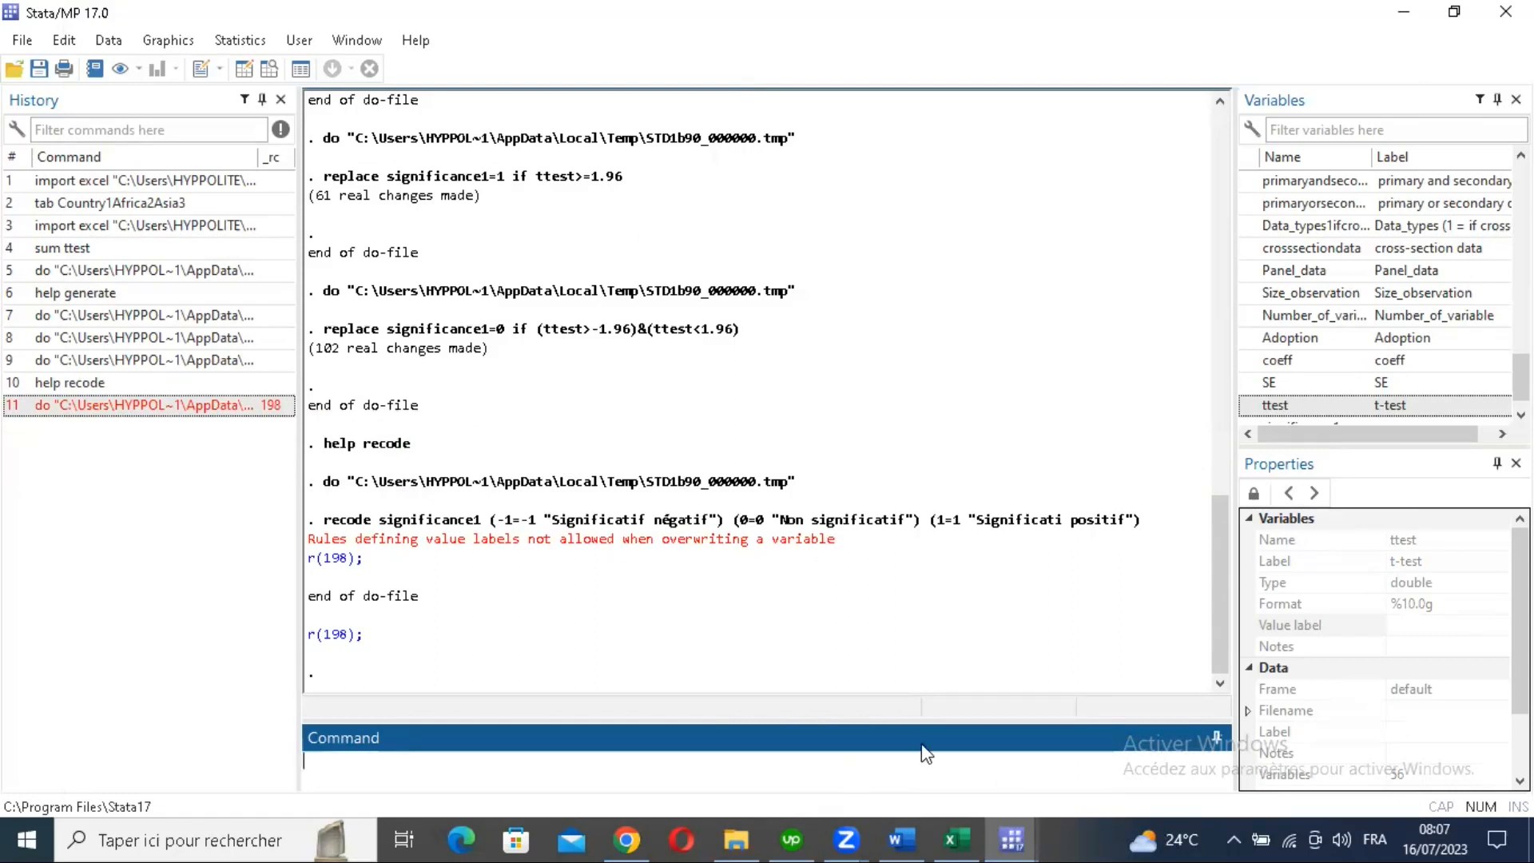
Step: Consult the recode help, return to the do-file and append ", generate" after the recode rules
mouse_move(1012, 839)
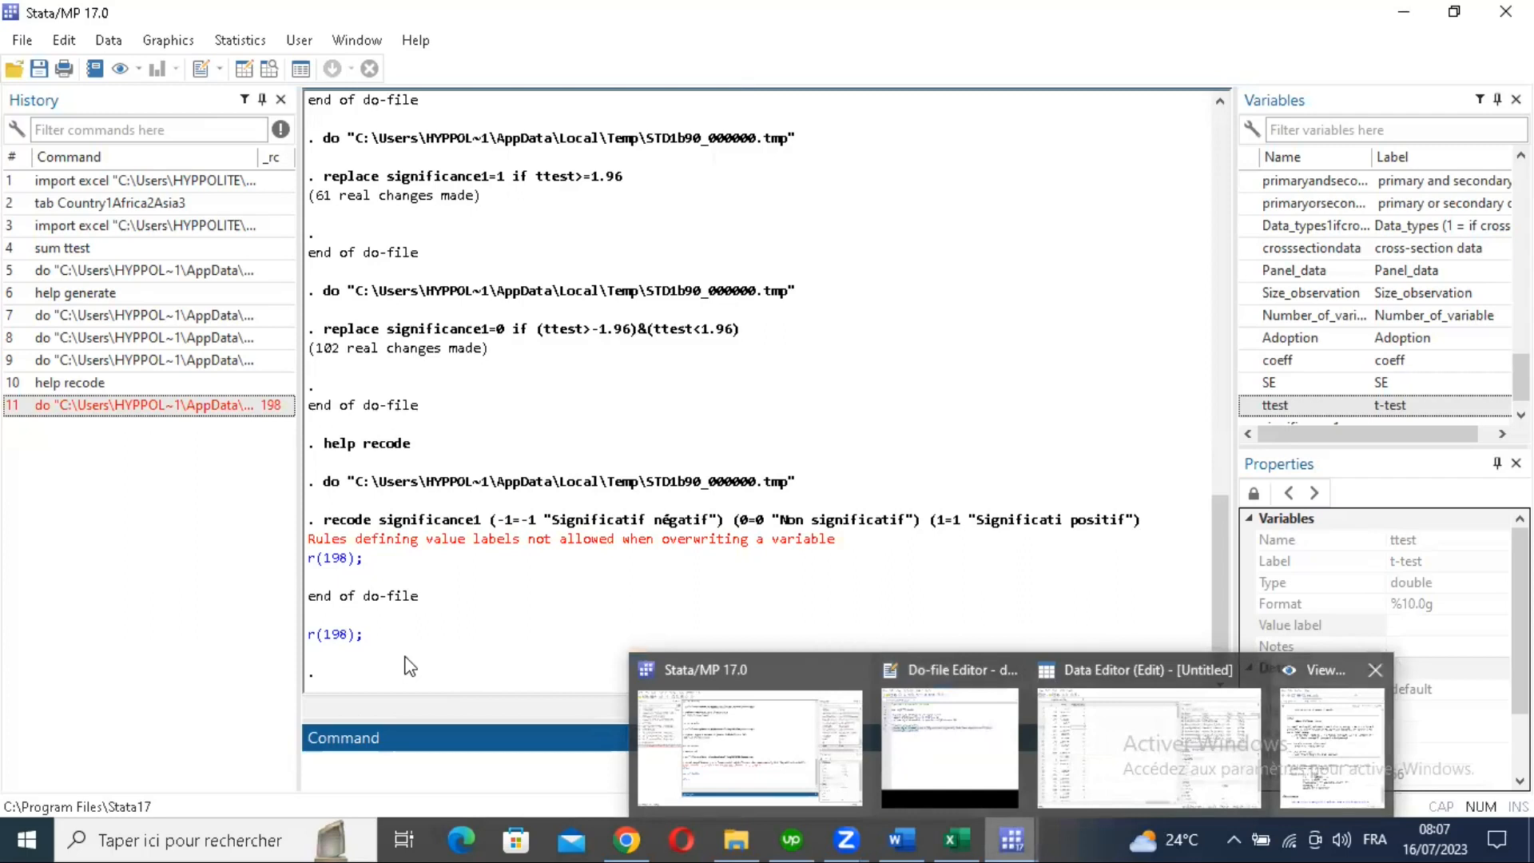
left_click(1333, 748)
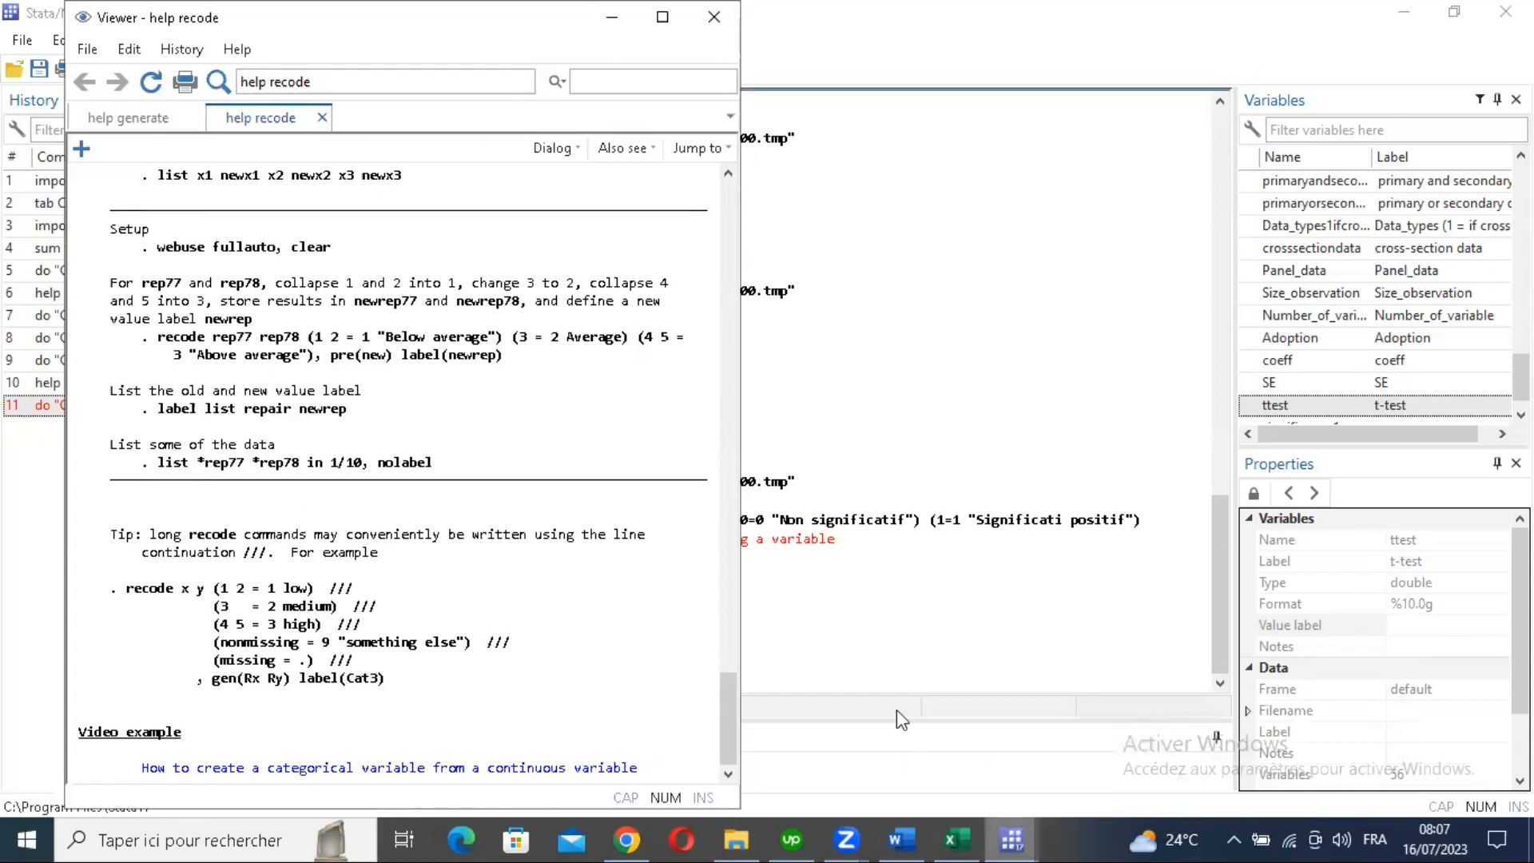
mouse_move(1021, 829)
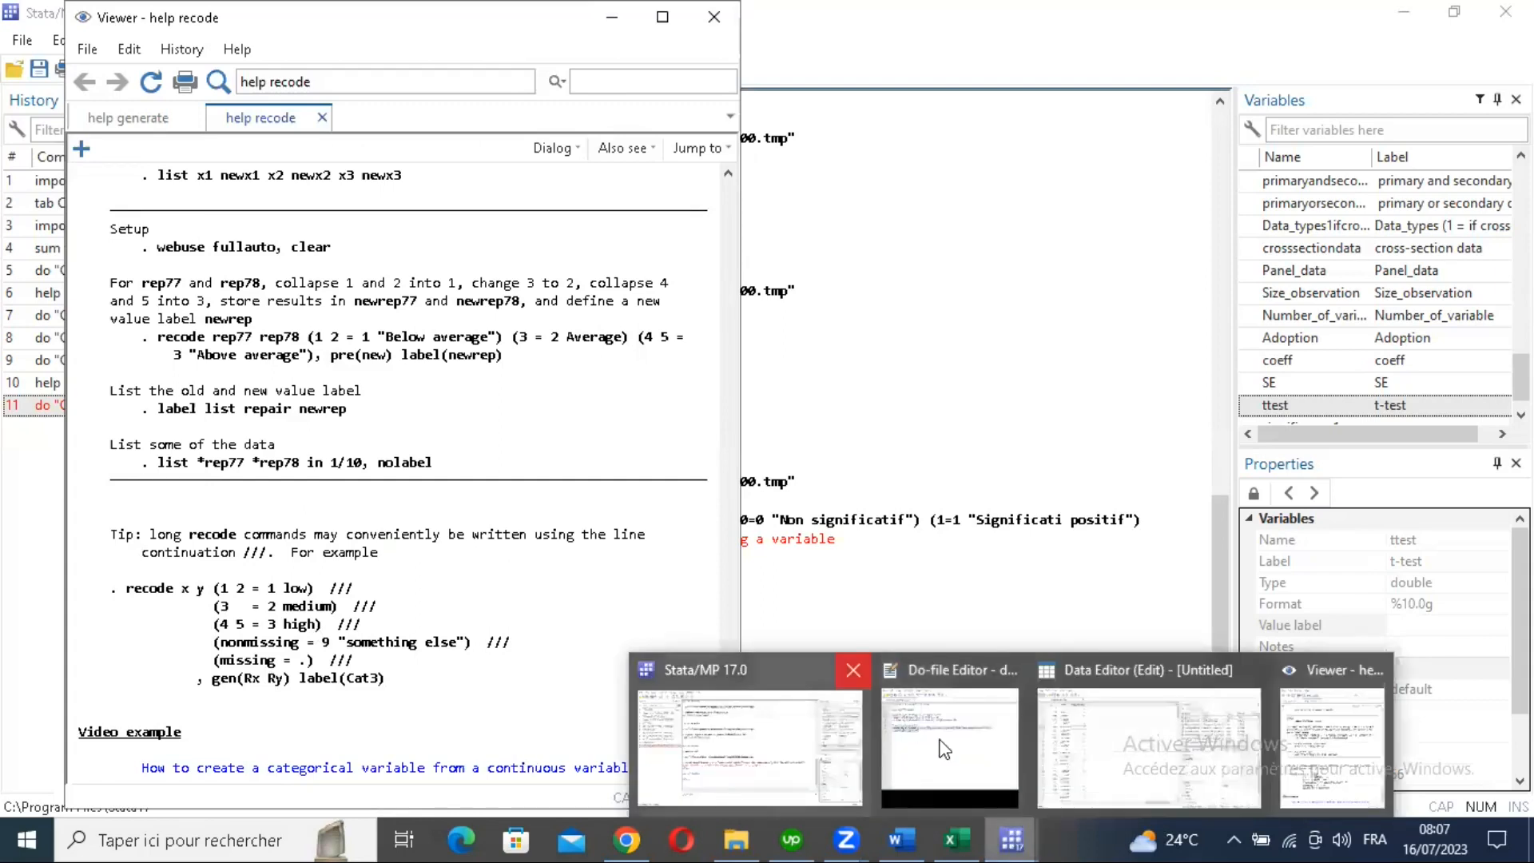
left_click(467, 489)
type(", ")
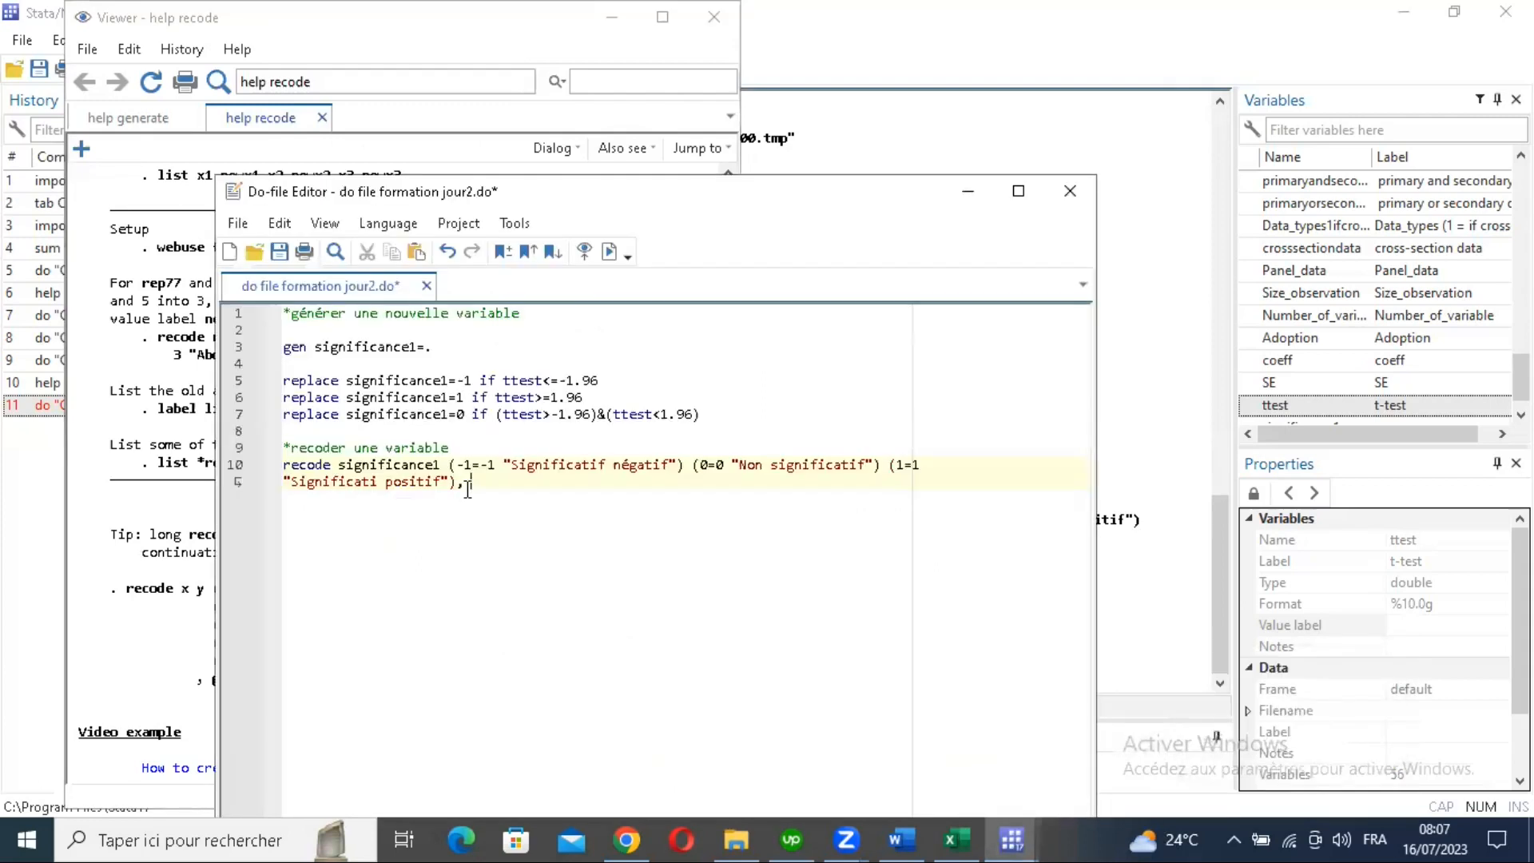
type("generate")
Step: Check the generate option's syntax in the recode help examples, and correct the label of the 1=1 rule to "Significatif positif"
left_click(337, 36)
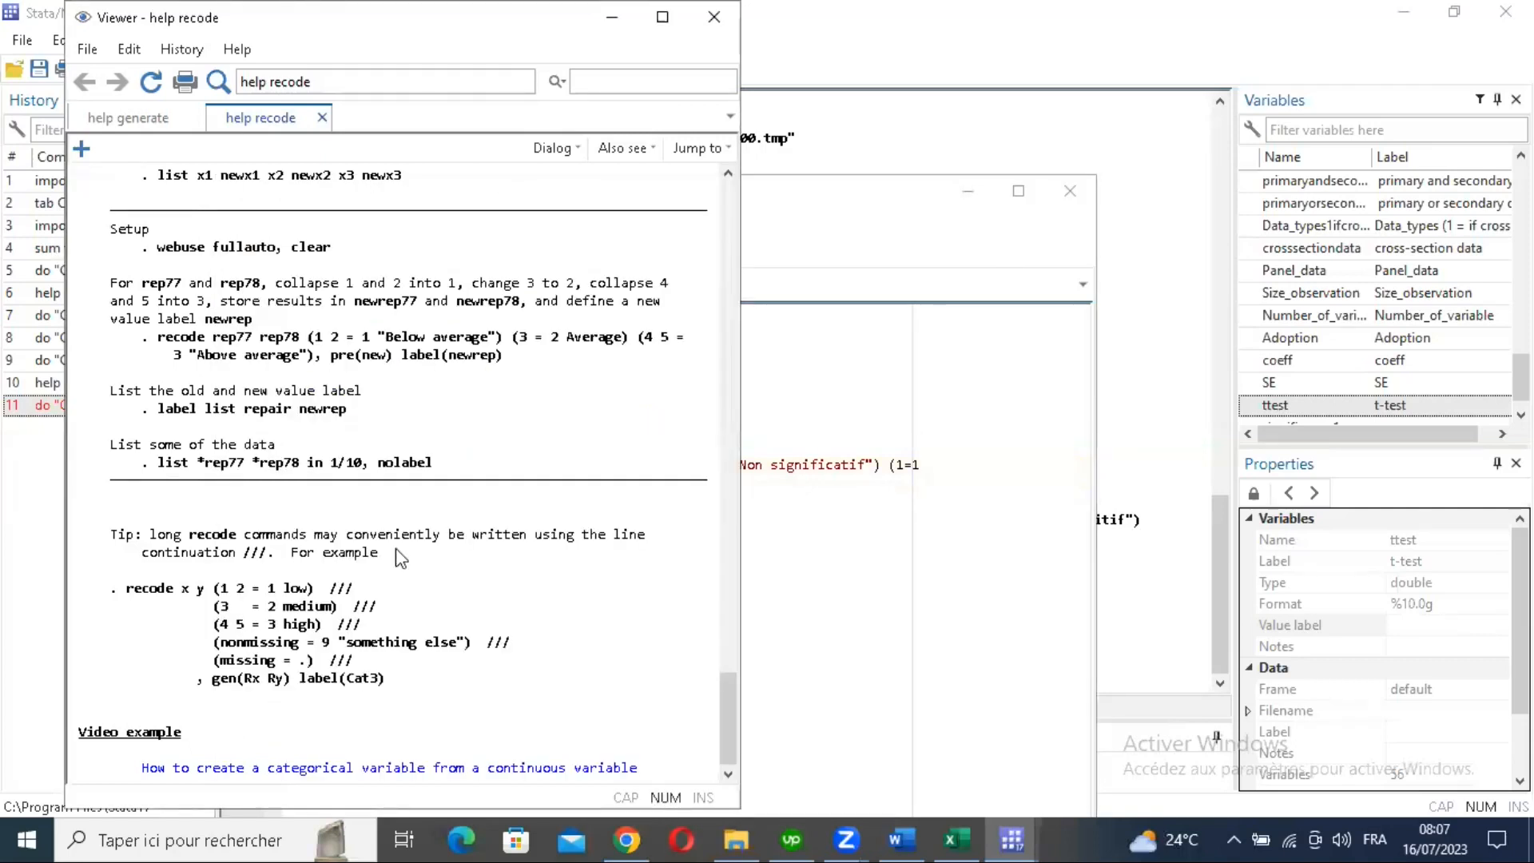
scroll(420, 487, "up", 5)
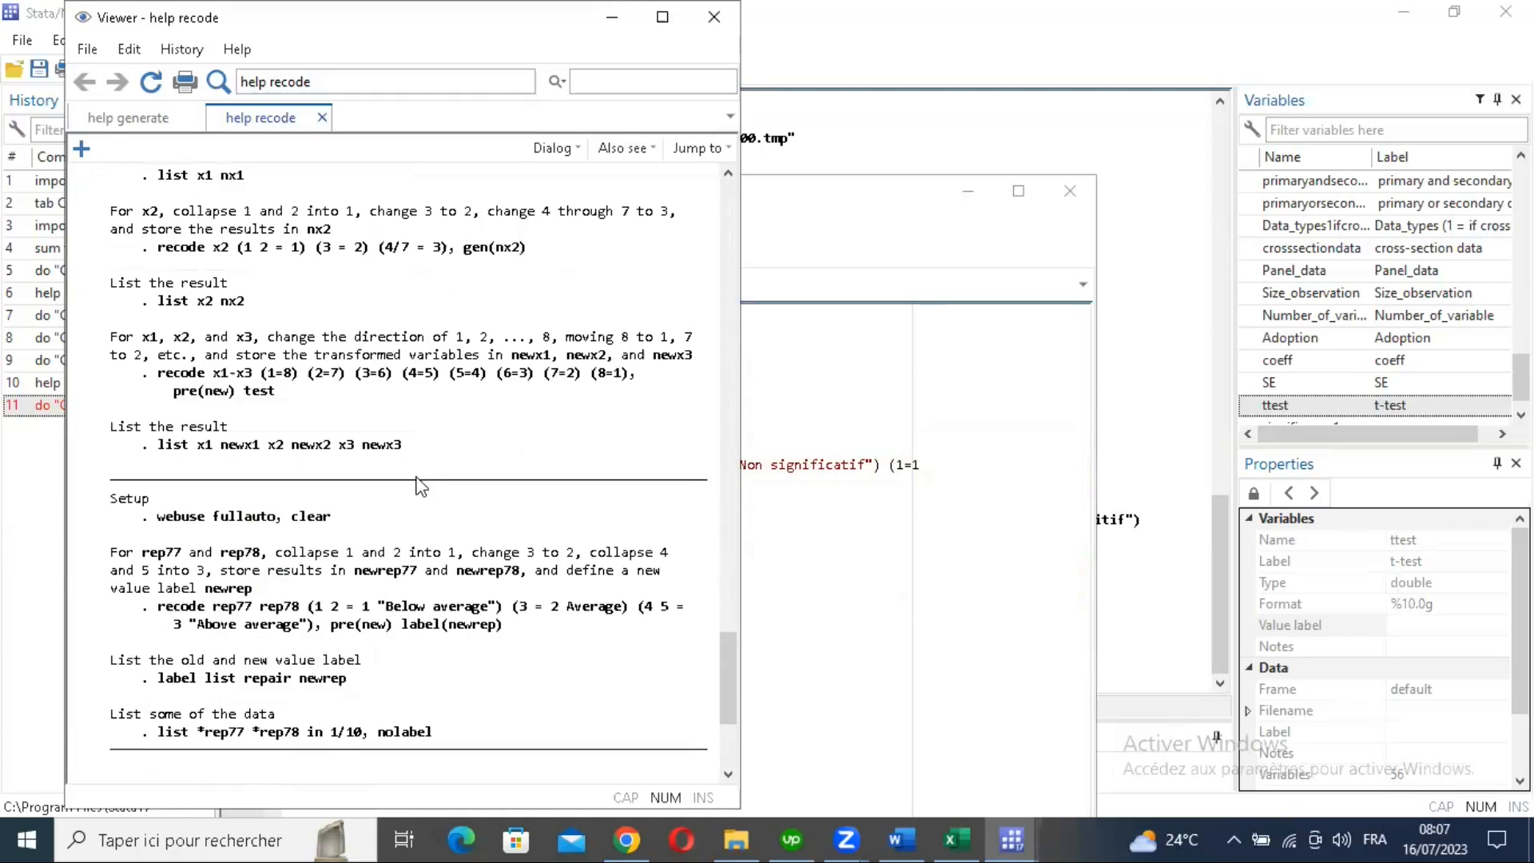
scroll(421, 486, "up", 4)
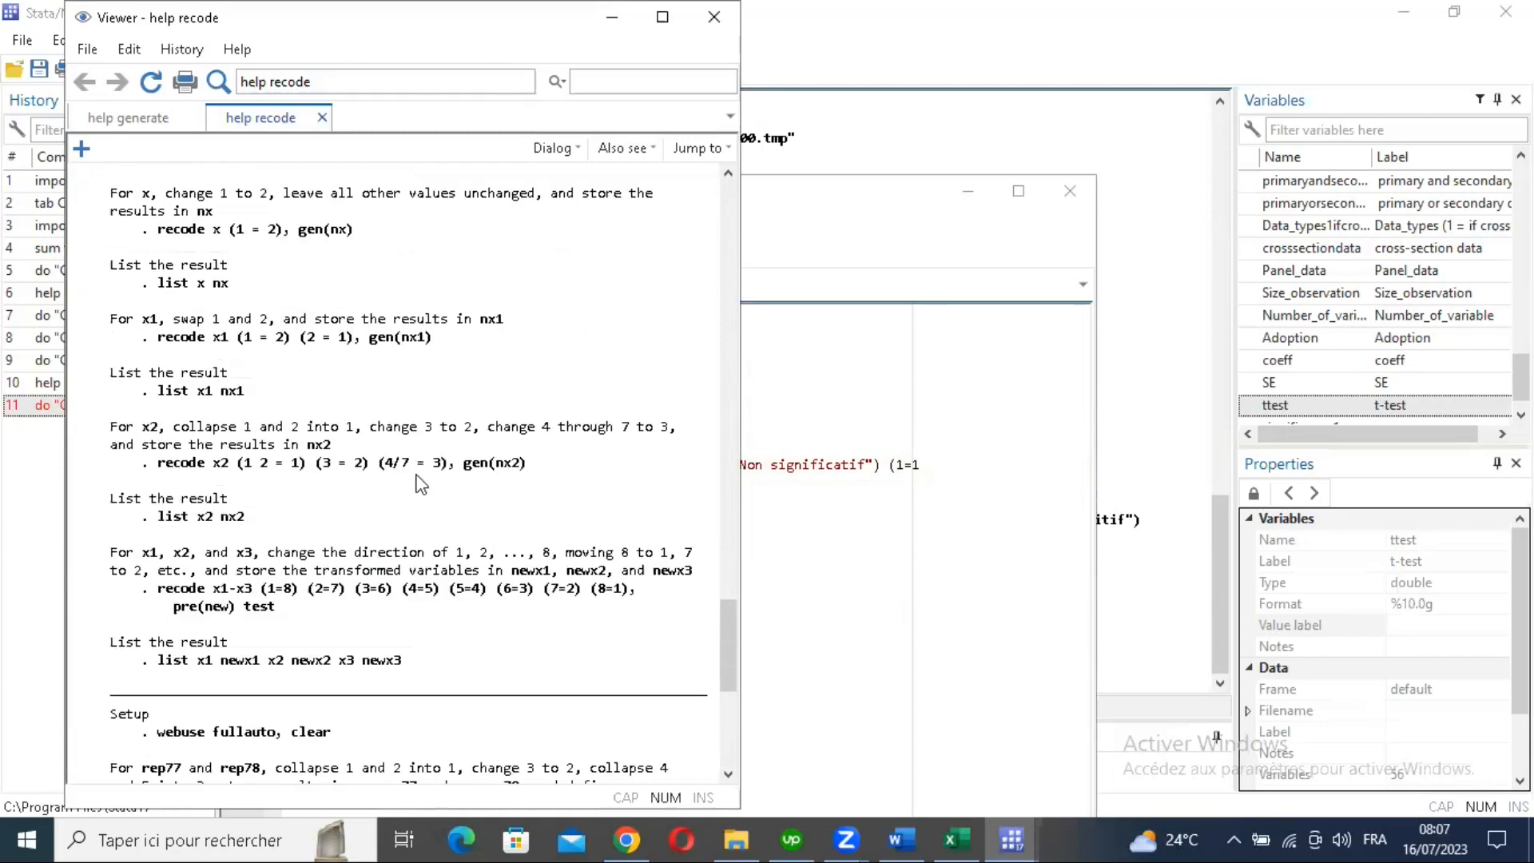
left_click(1010, 836)
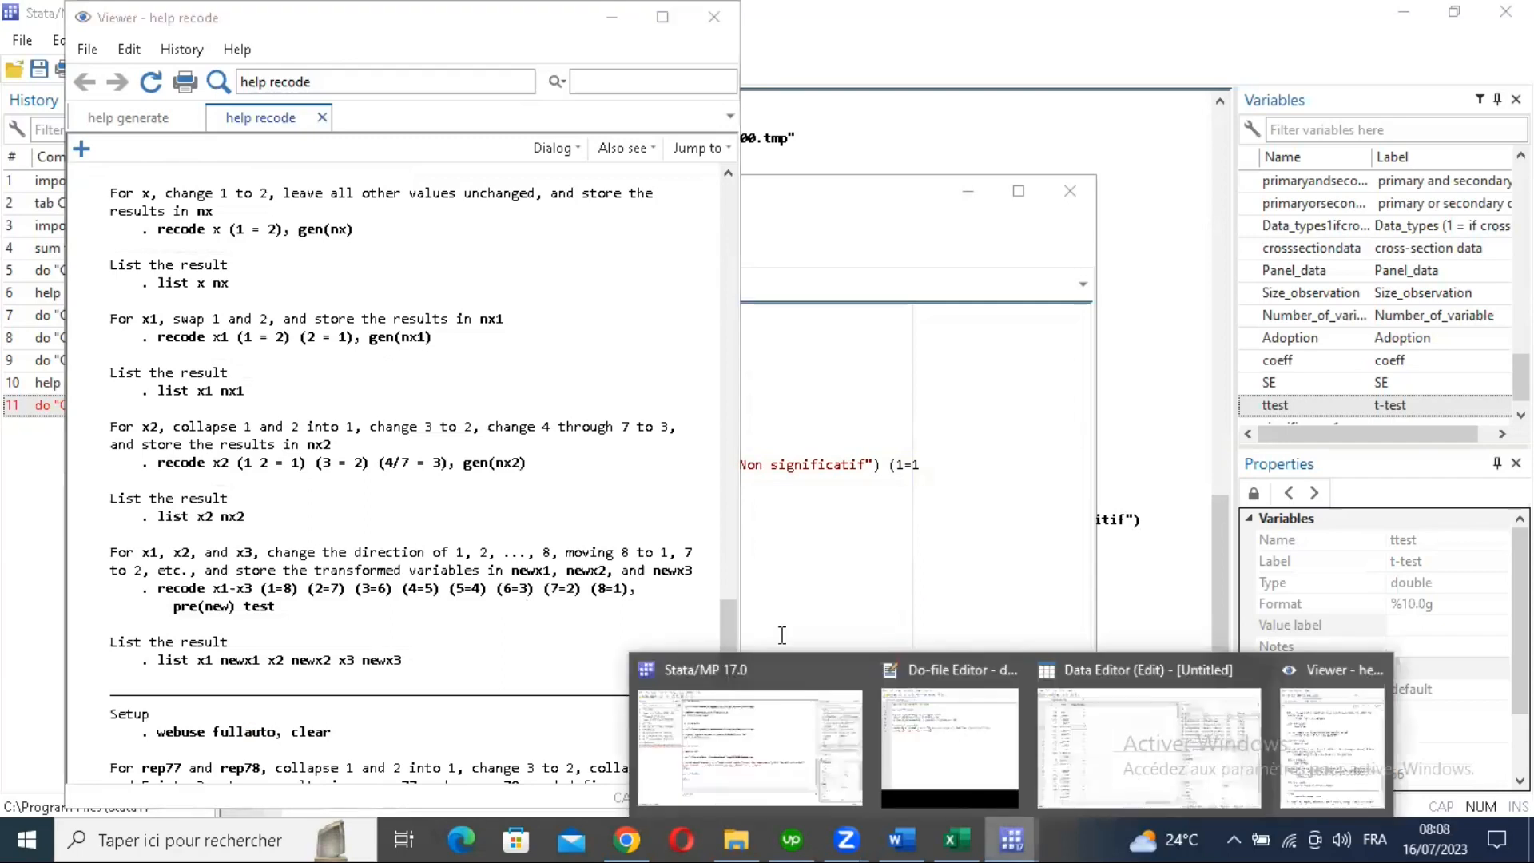
left_click(782, 636)
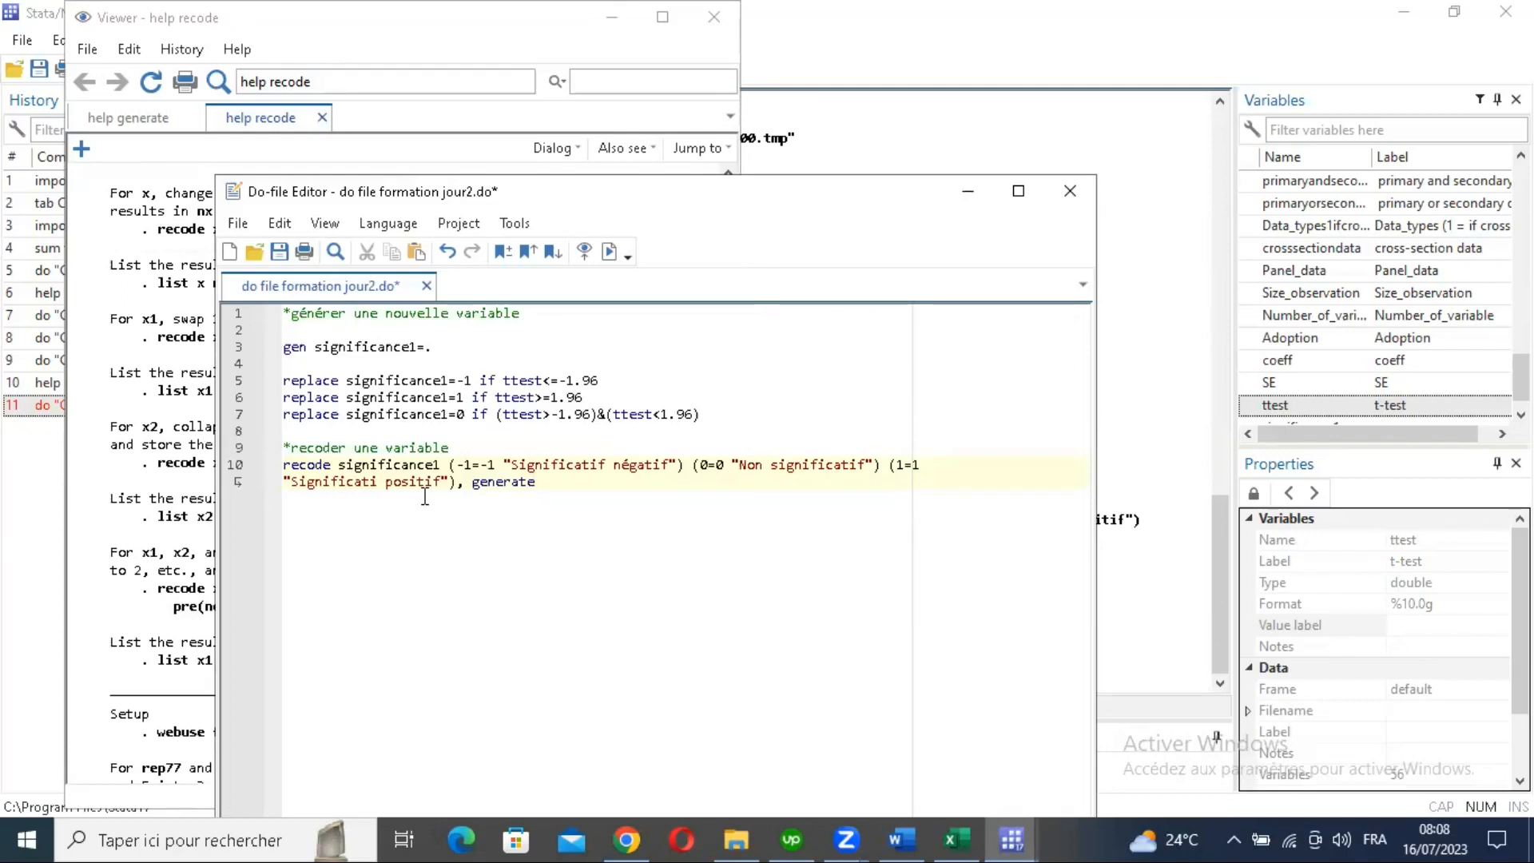
left_click(380, 480)
type("f")
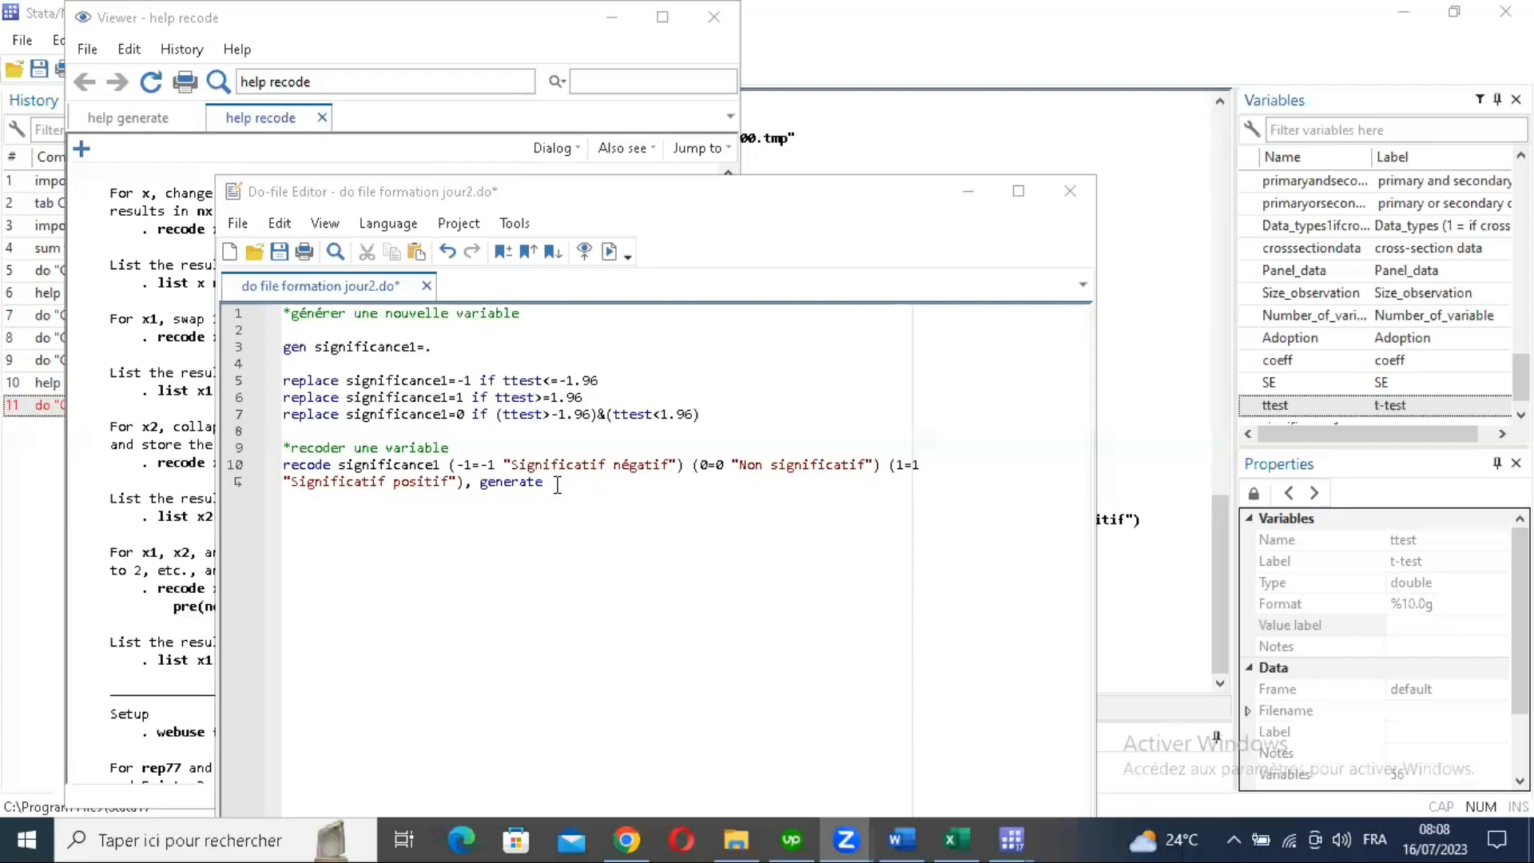
Step: Complete the option as generate(significance), copying the name from the recode command, and run the command
type("()")
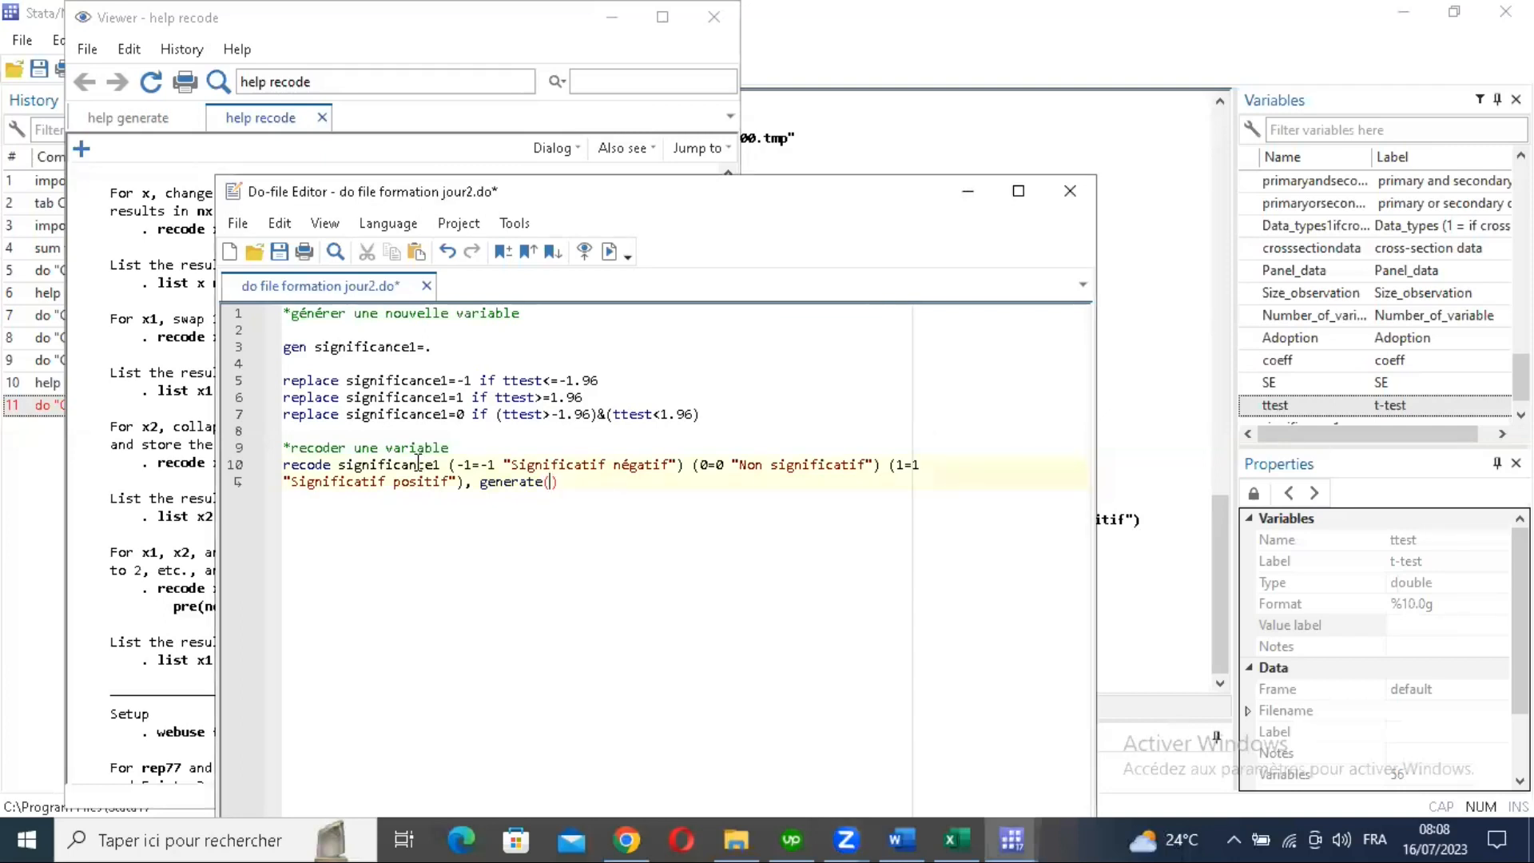
left_click_drag(338, 465, 435, 472)
key("ctrl+c")
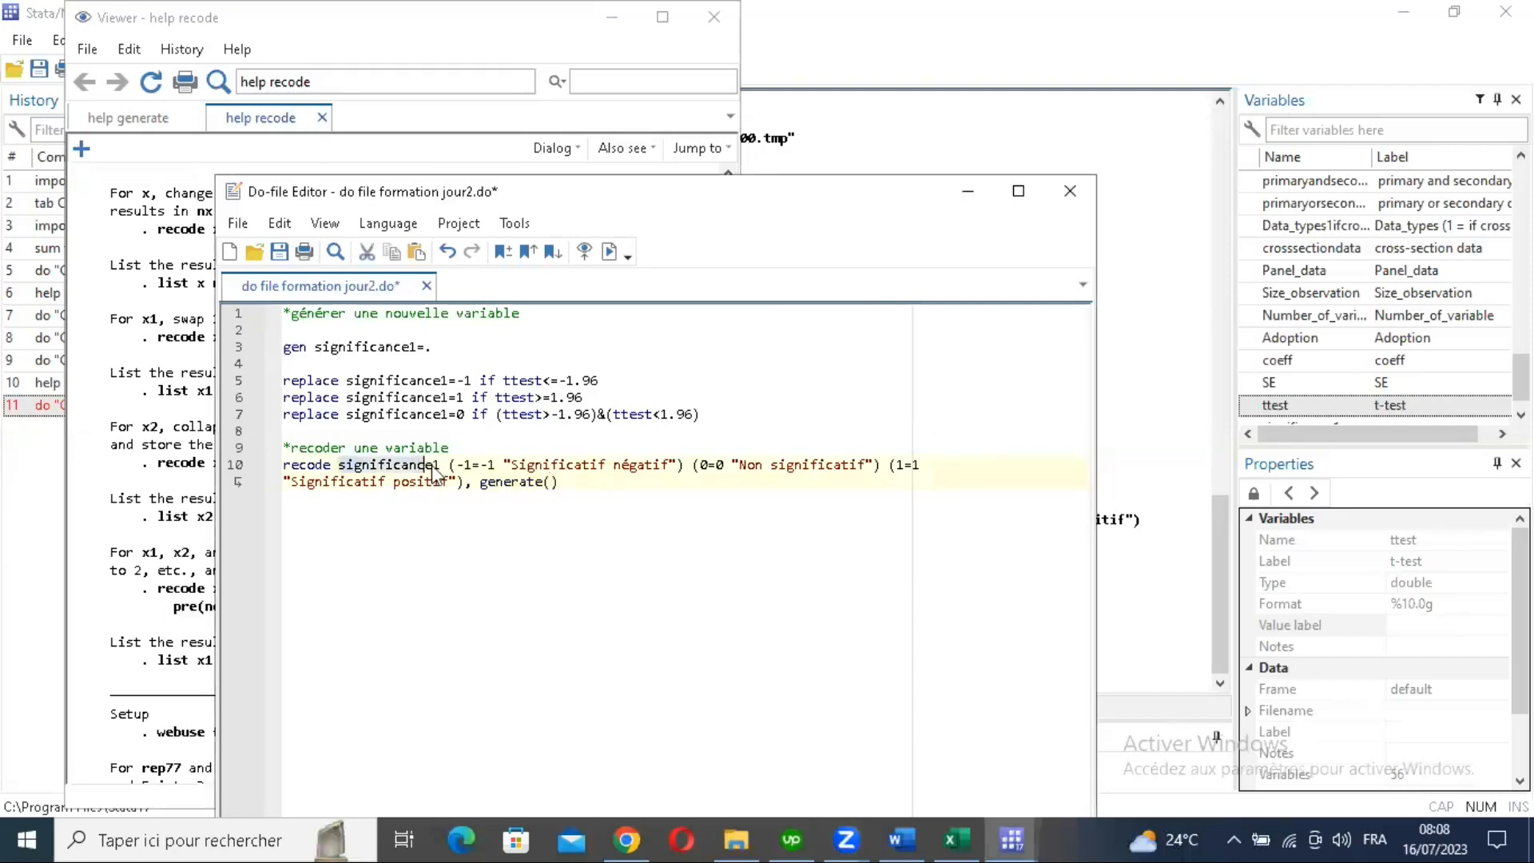
left_click(552, 481)
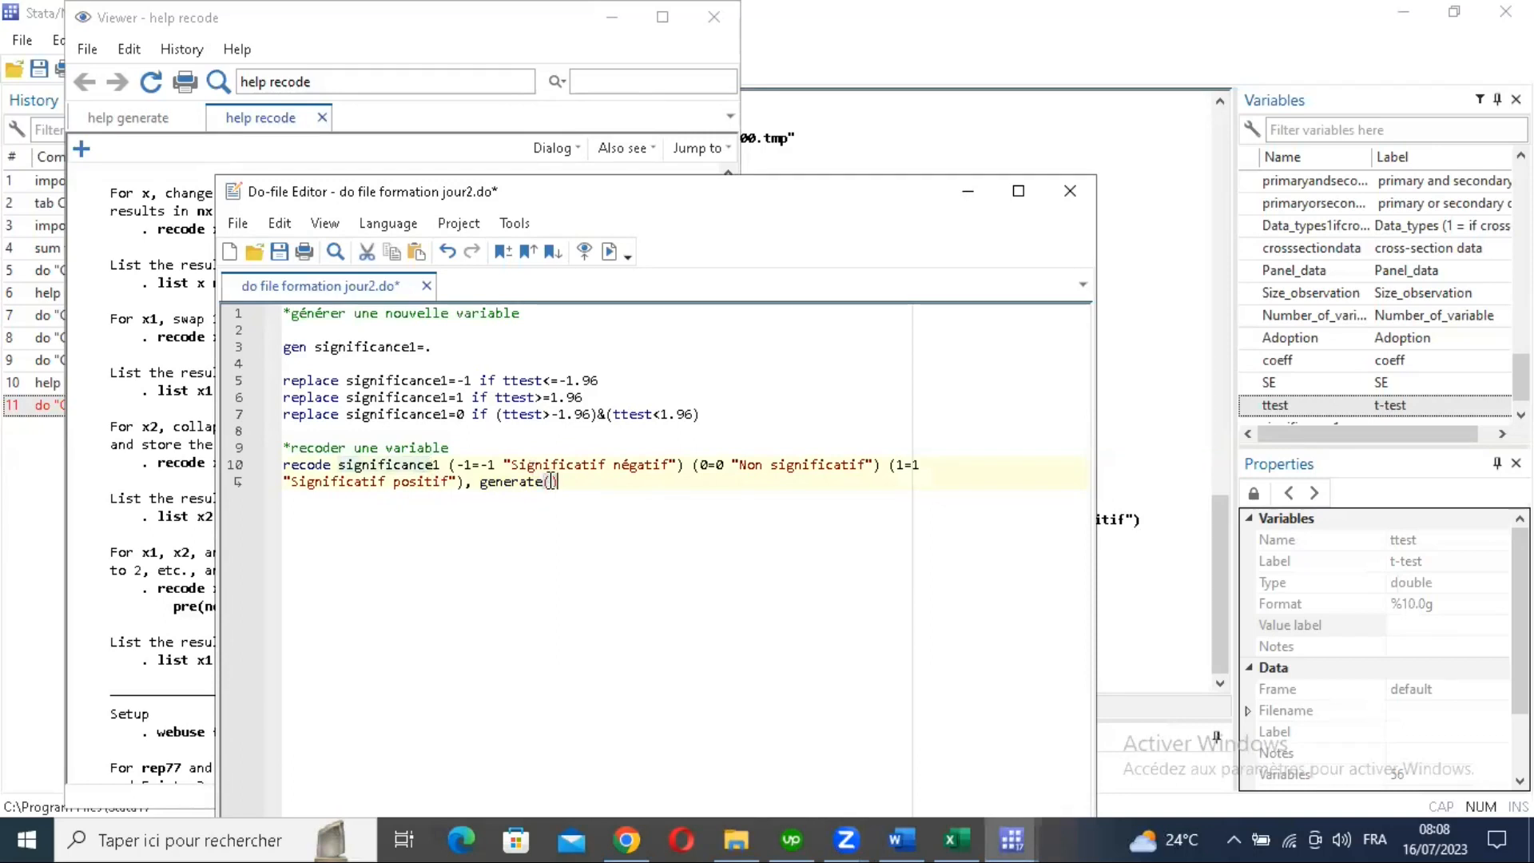
key("ctrl+v")
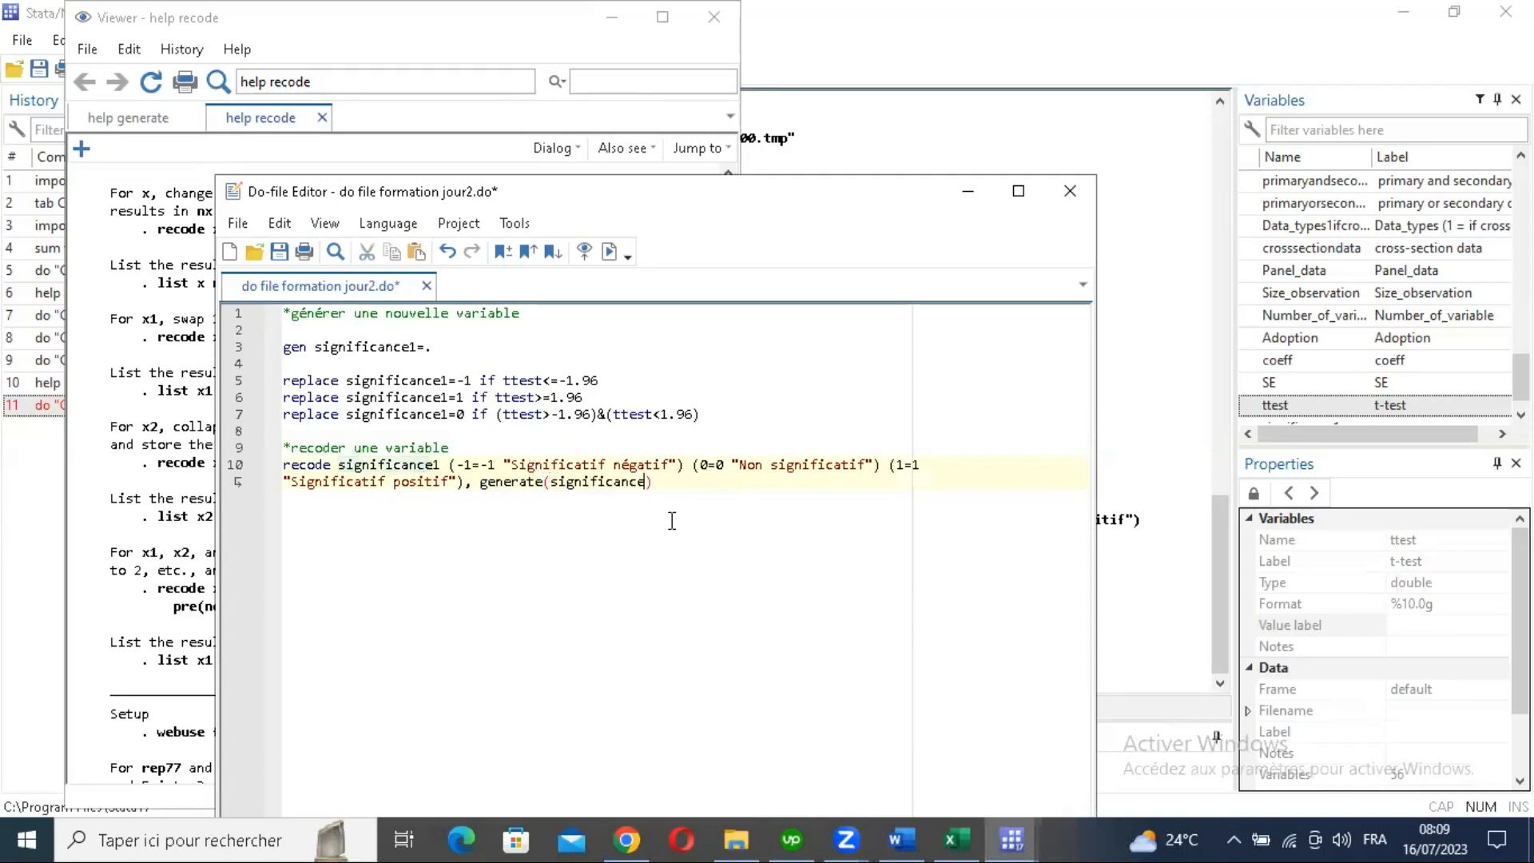
triple_click(357, 489)
left_click(608, 252)
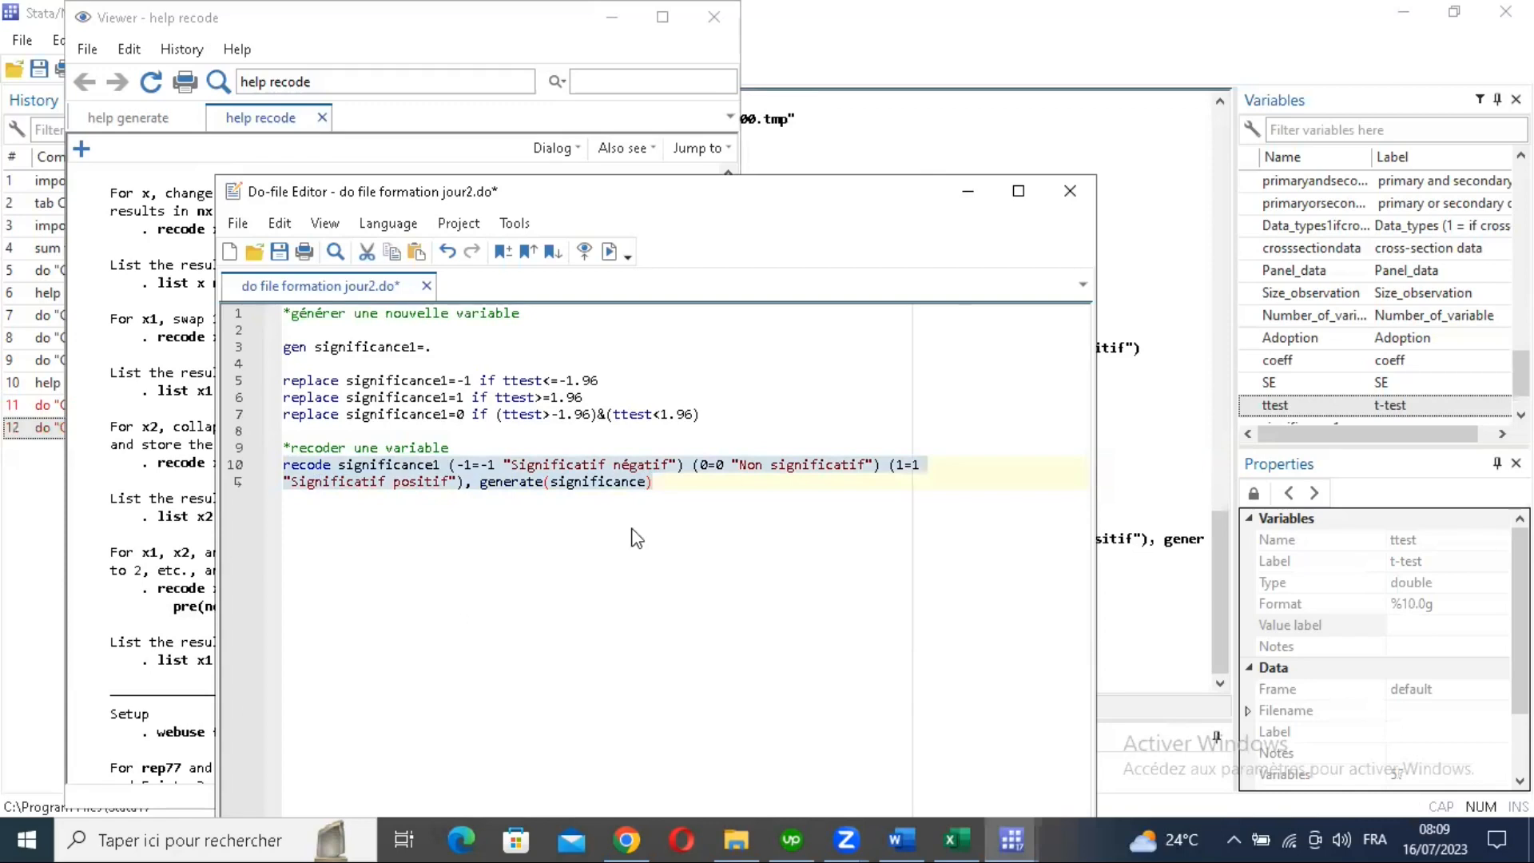
Step: Compare the first rows of significance1 with the labelled significance variable in the Data Editor, and return to the main window
left_click(364, 756)
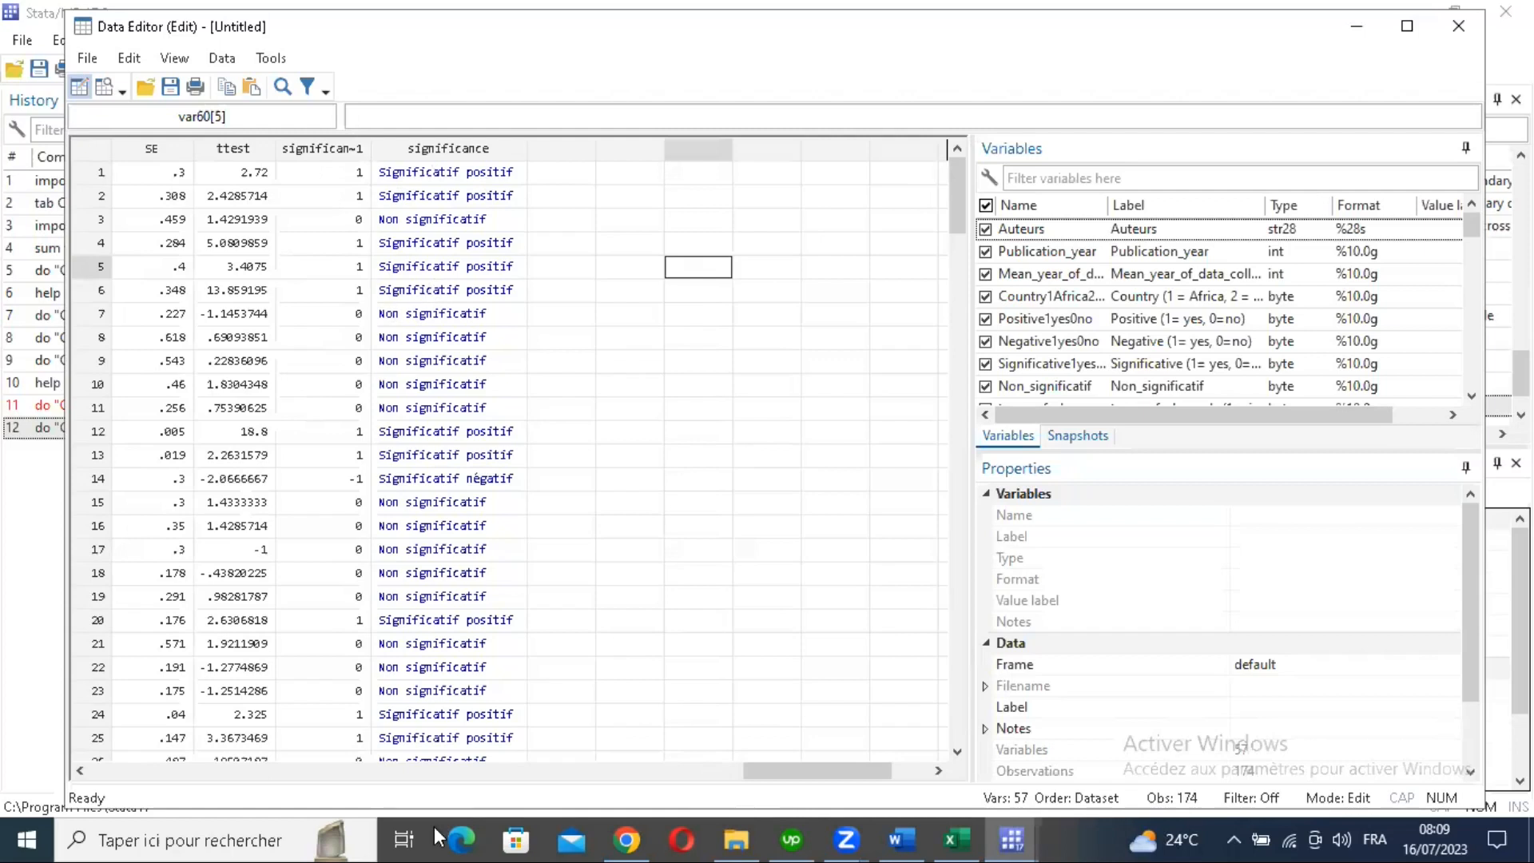
left_click(340, 174)
left_click(340, 199, "shift")
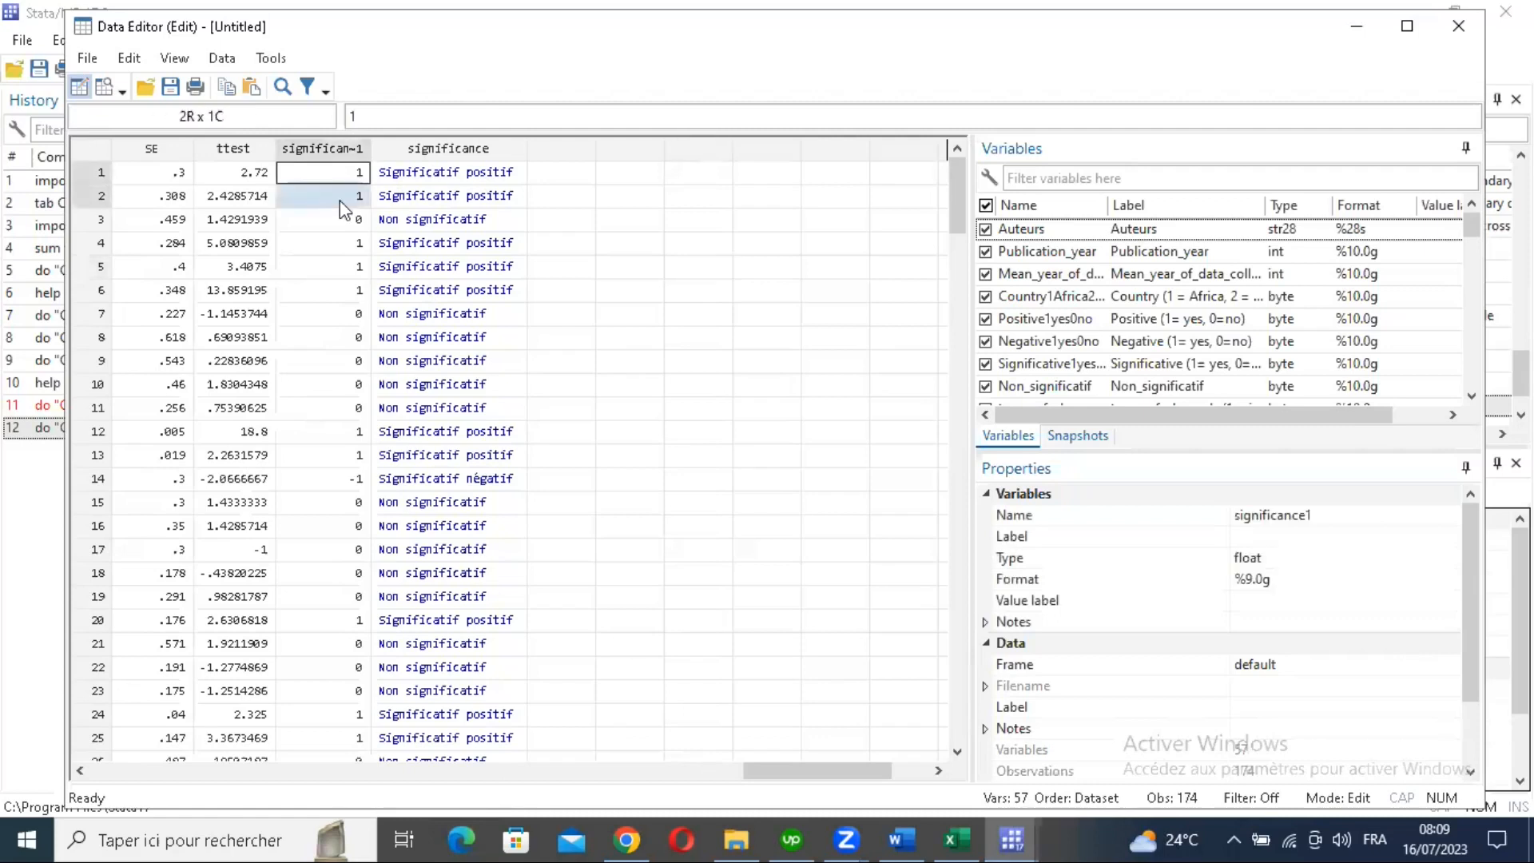
left_click(463, 175)
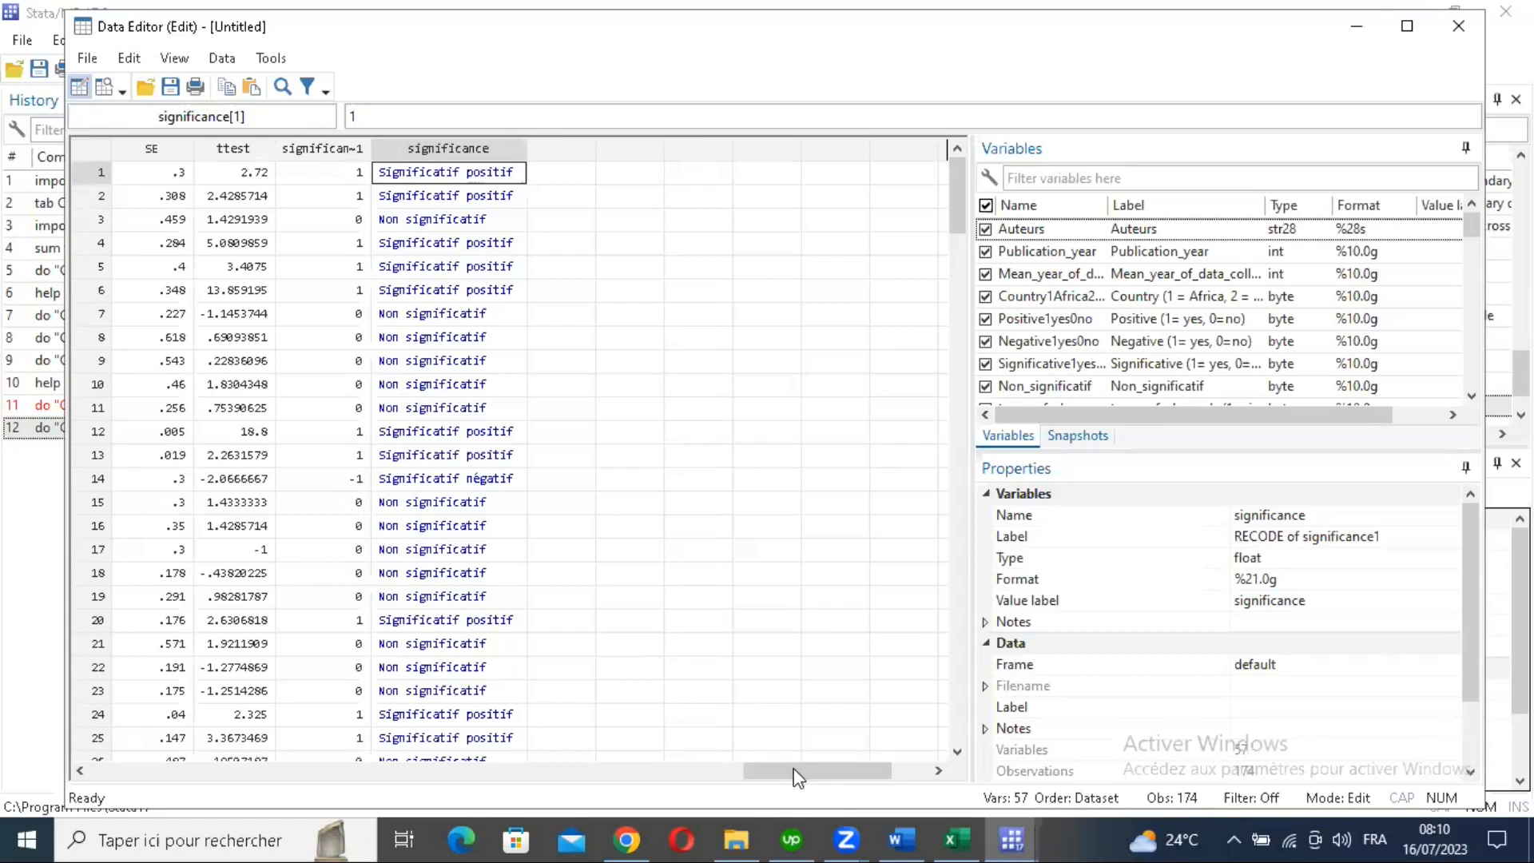
left_click(24, 477)
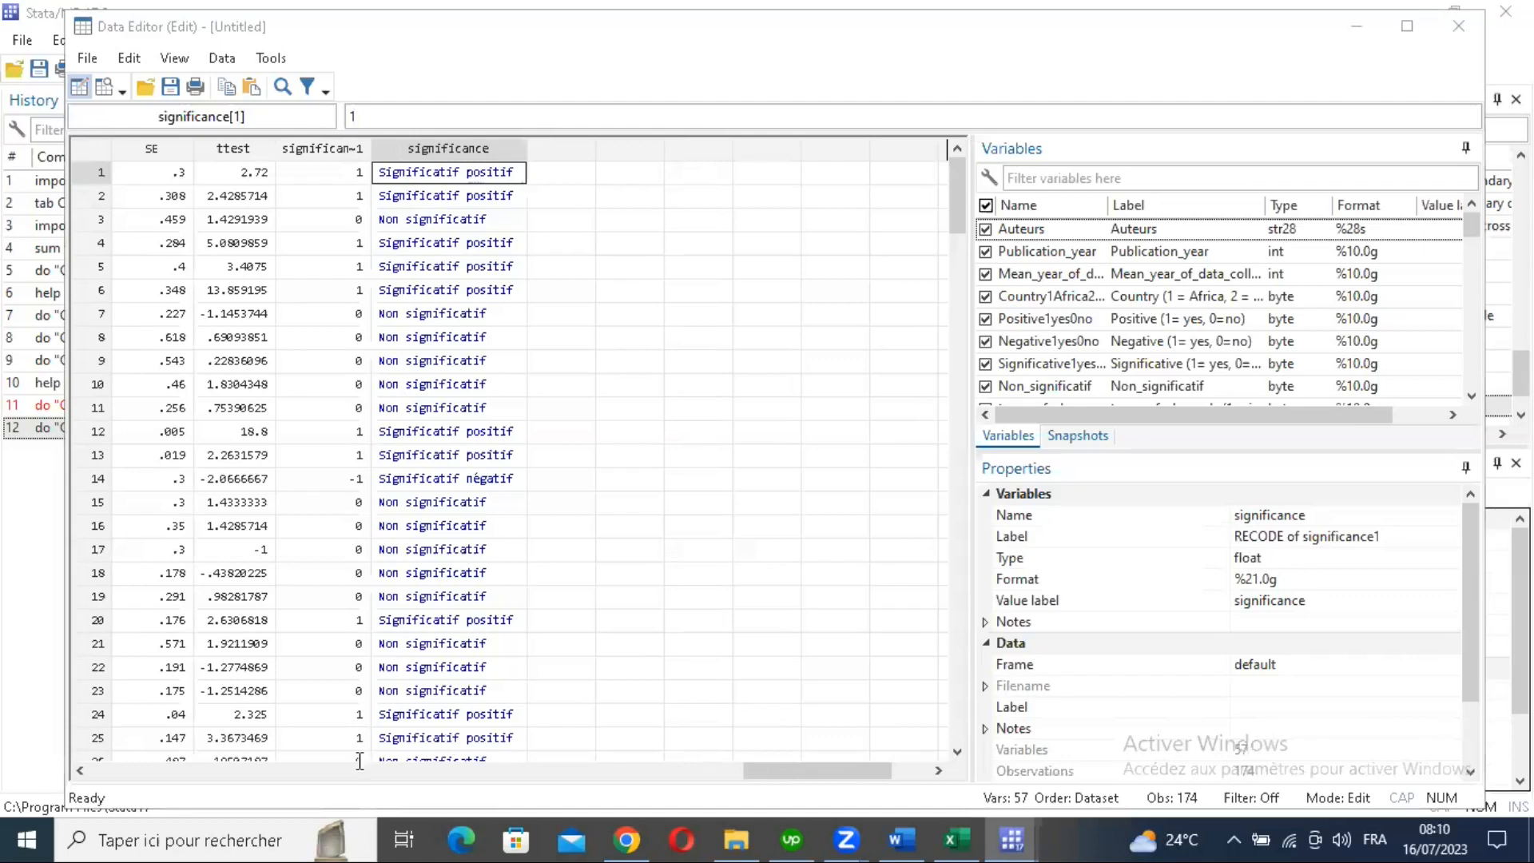
key("alt+F4")
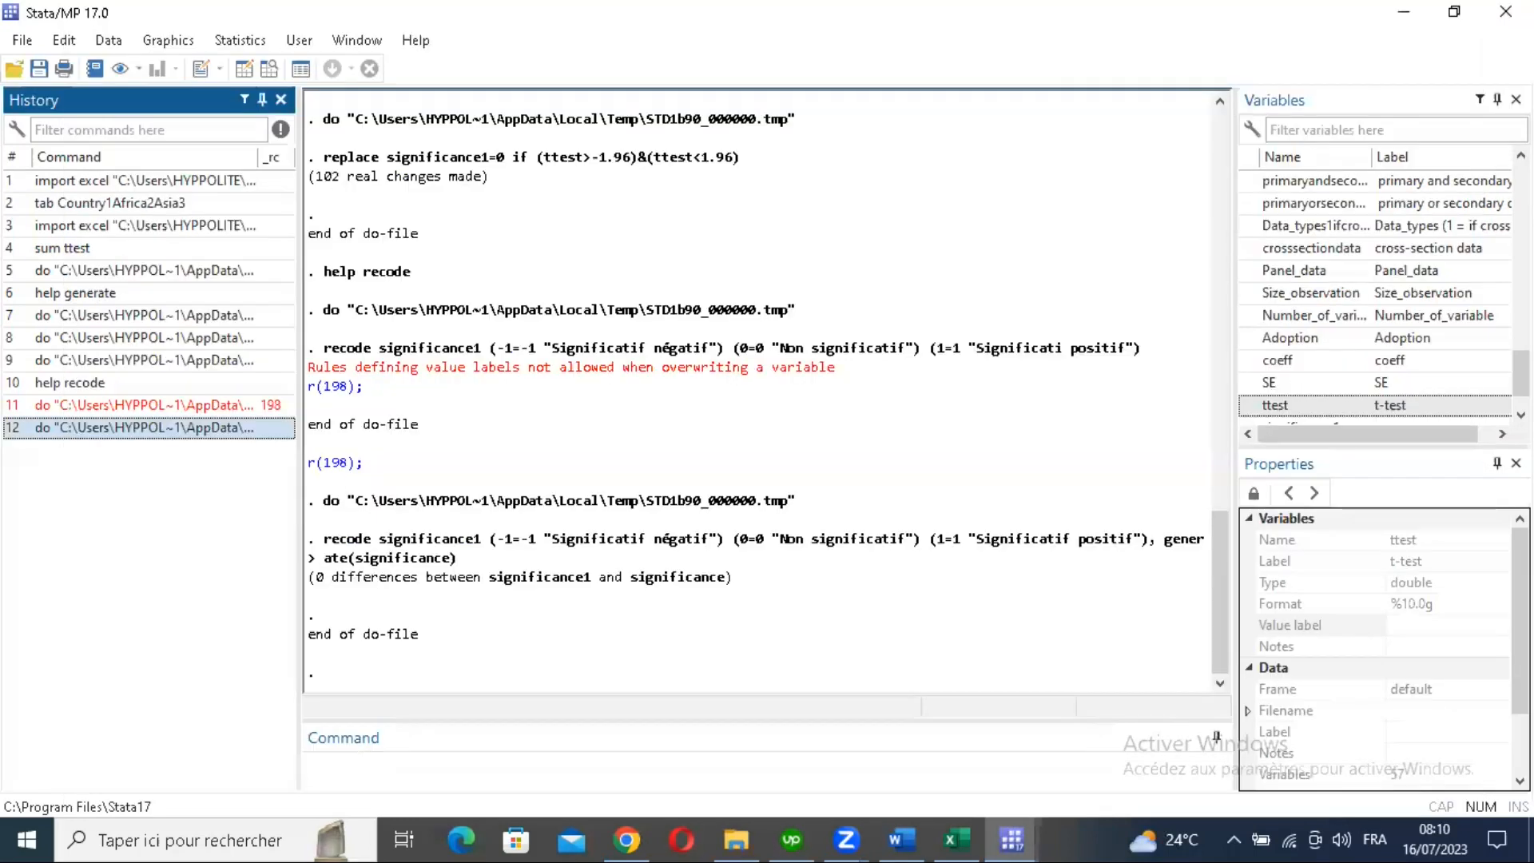
Step: Run tab significance and review the frequencies of the negative, non-significant and positive categories
left_click(360, 760)
type("tab")
scroll(1421, 404, "down", 1)
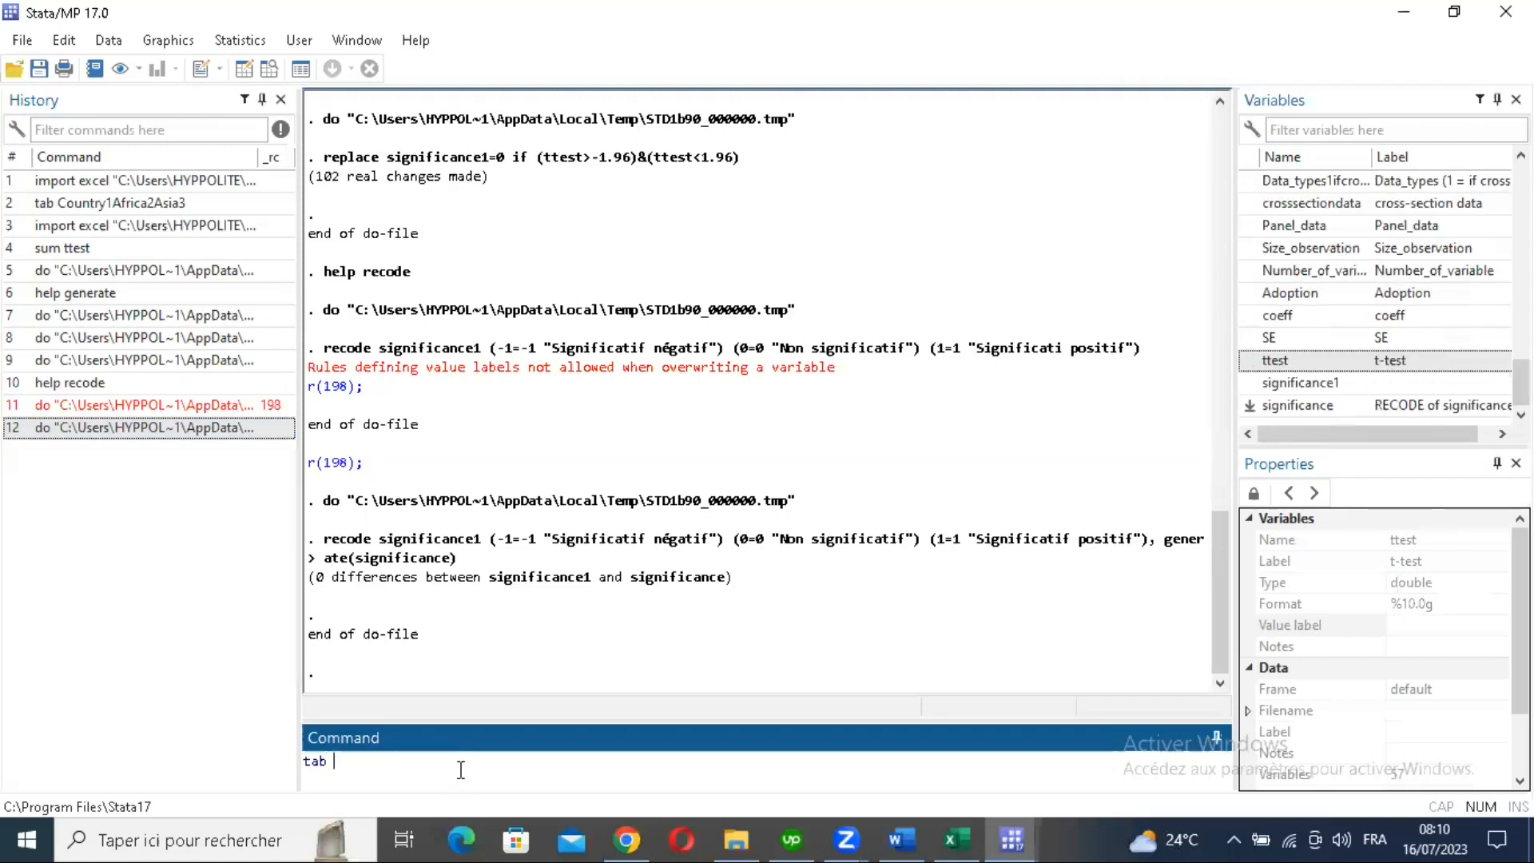
left_click(1298, 405)
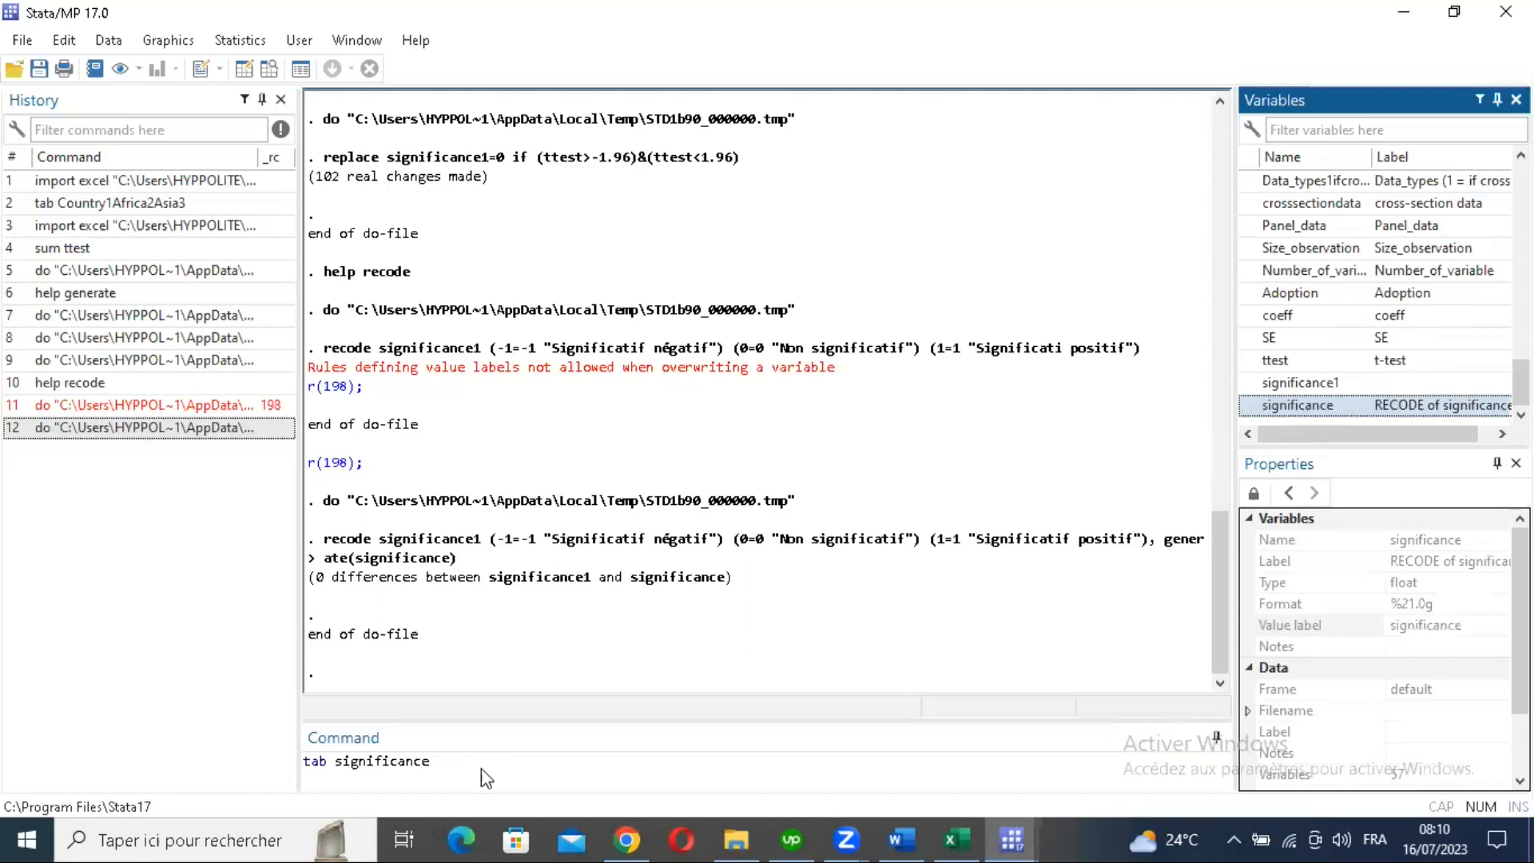
key("Return")
left_click_drag(318, 562, 564, 562)
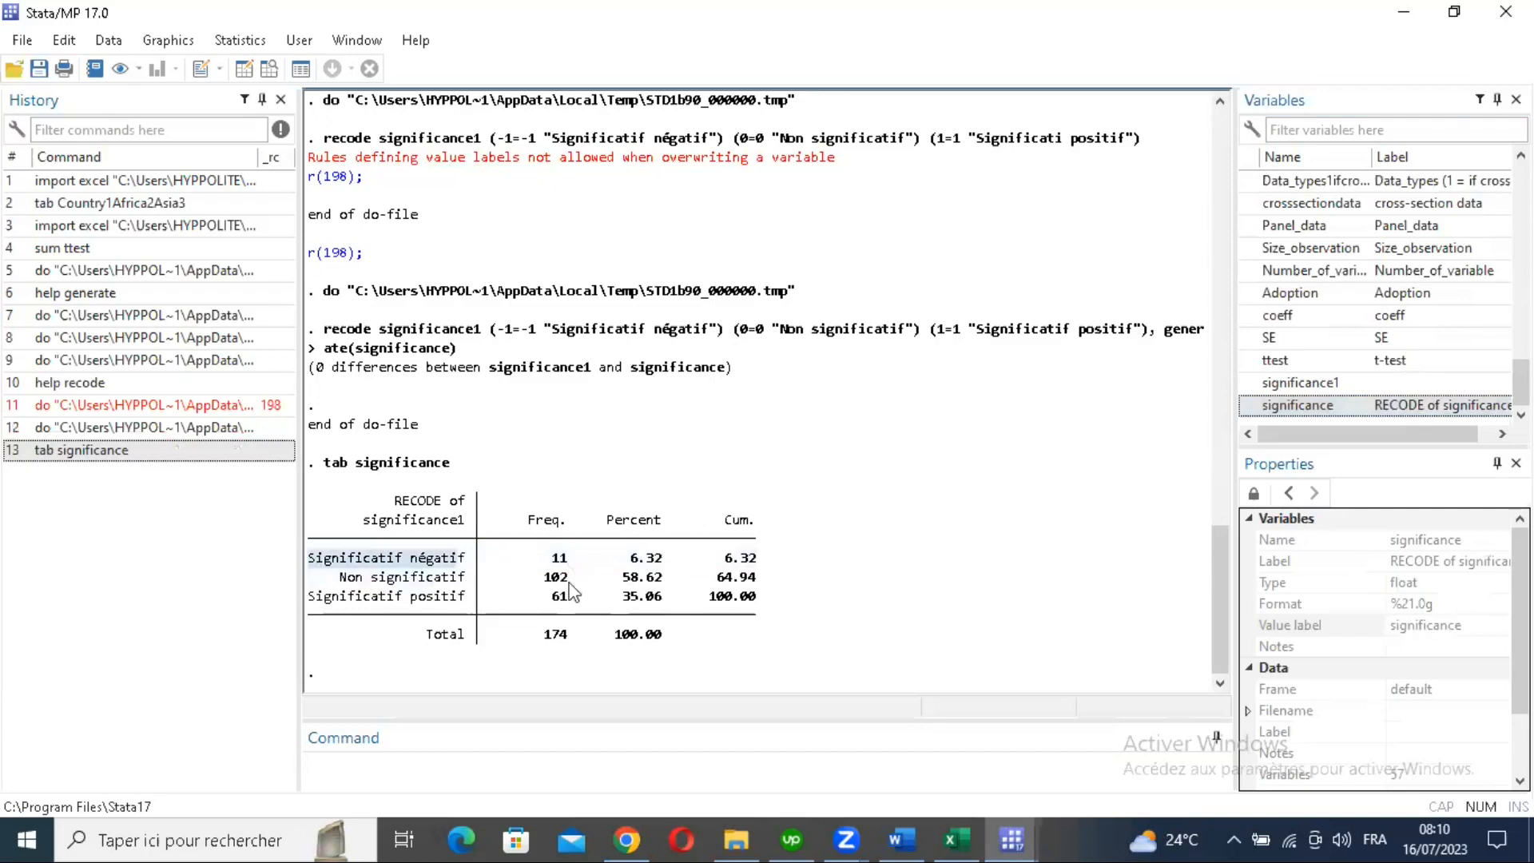
left_click(364, 597)
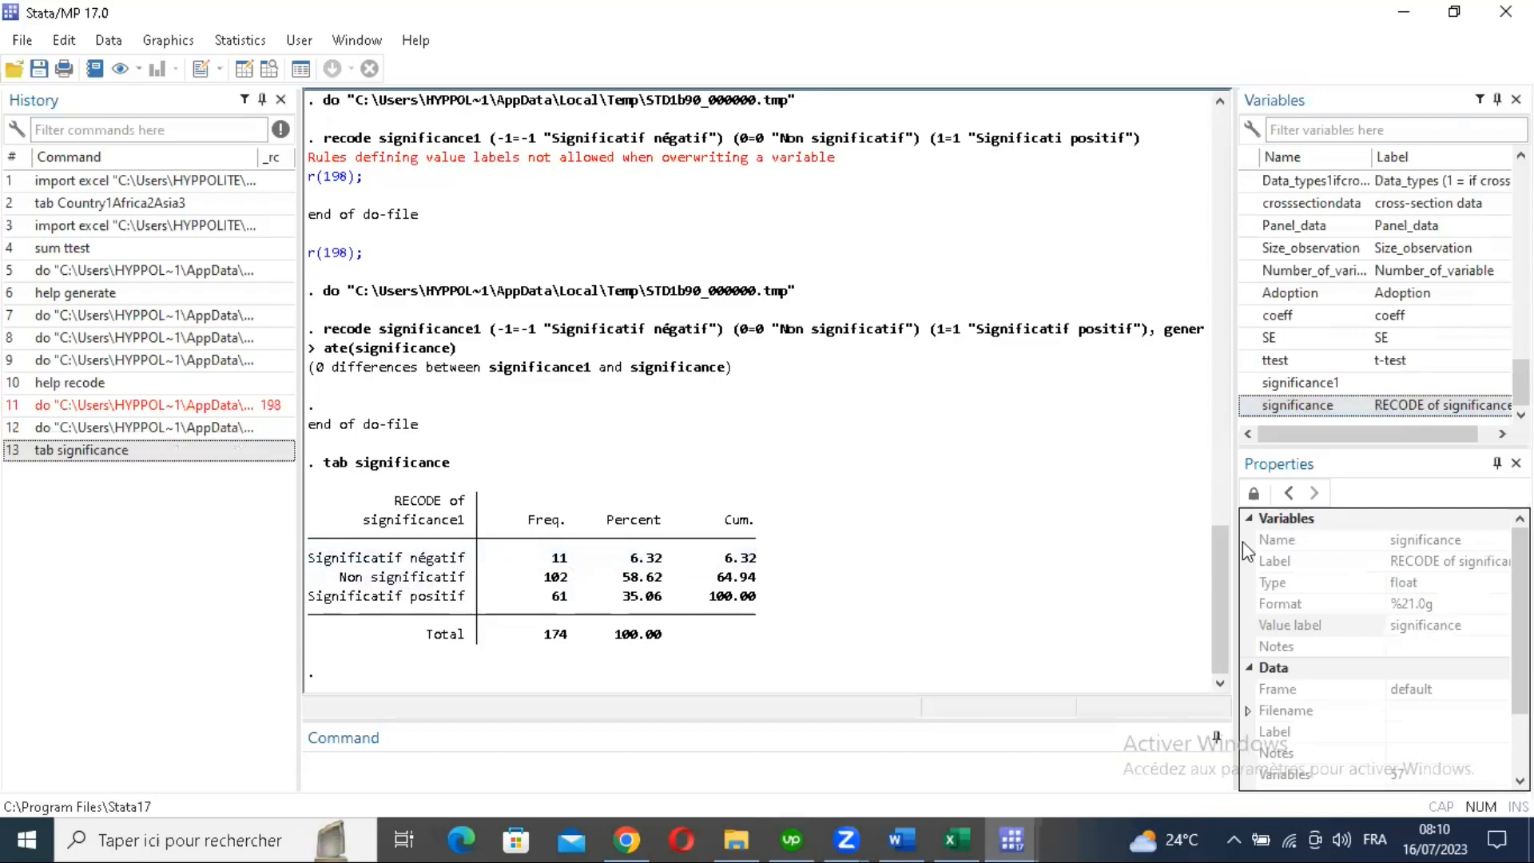
Step: Review the earlier country frequency table in the results and the current label of the significance variable
scroll(1163, 594, "up", 1)
scroll(1184, 256, "up", 20)
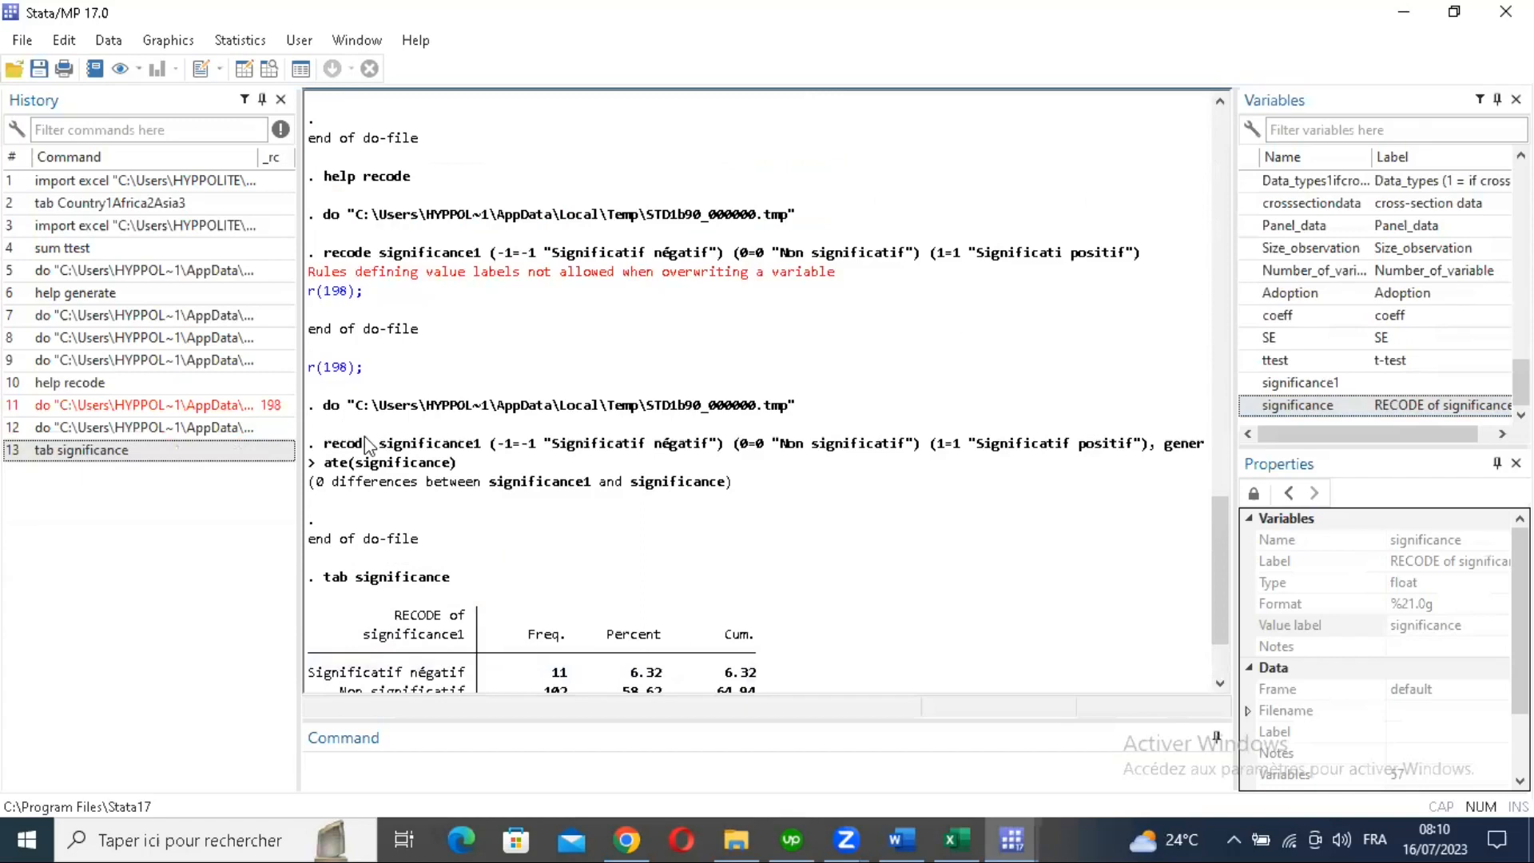
left_click_drag(589, 504, 364, 417)
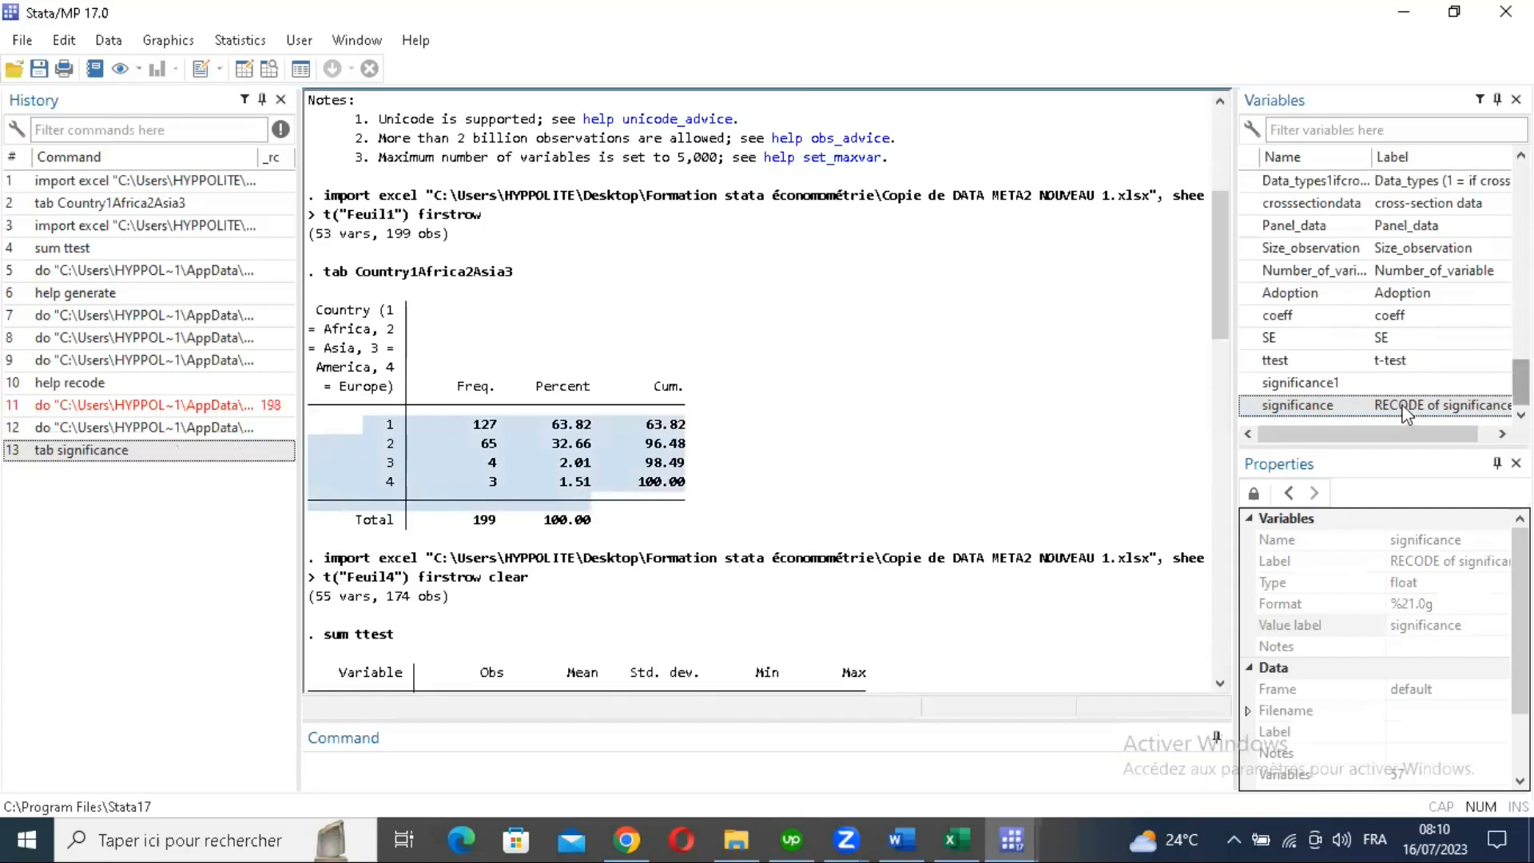
left_click(1472, 406)
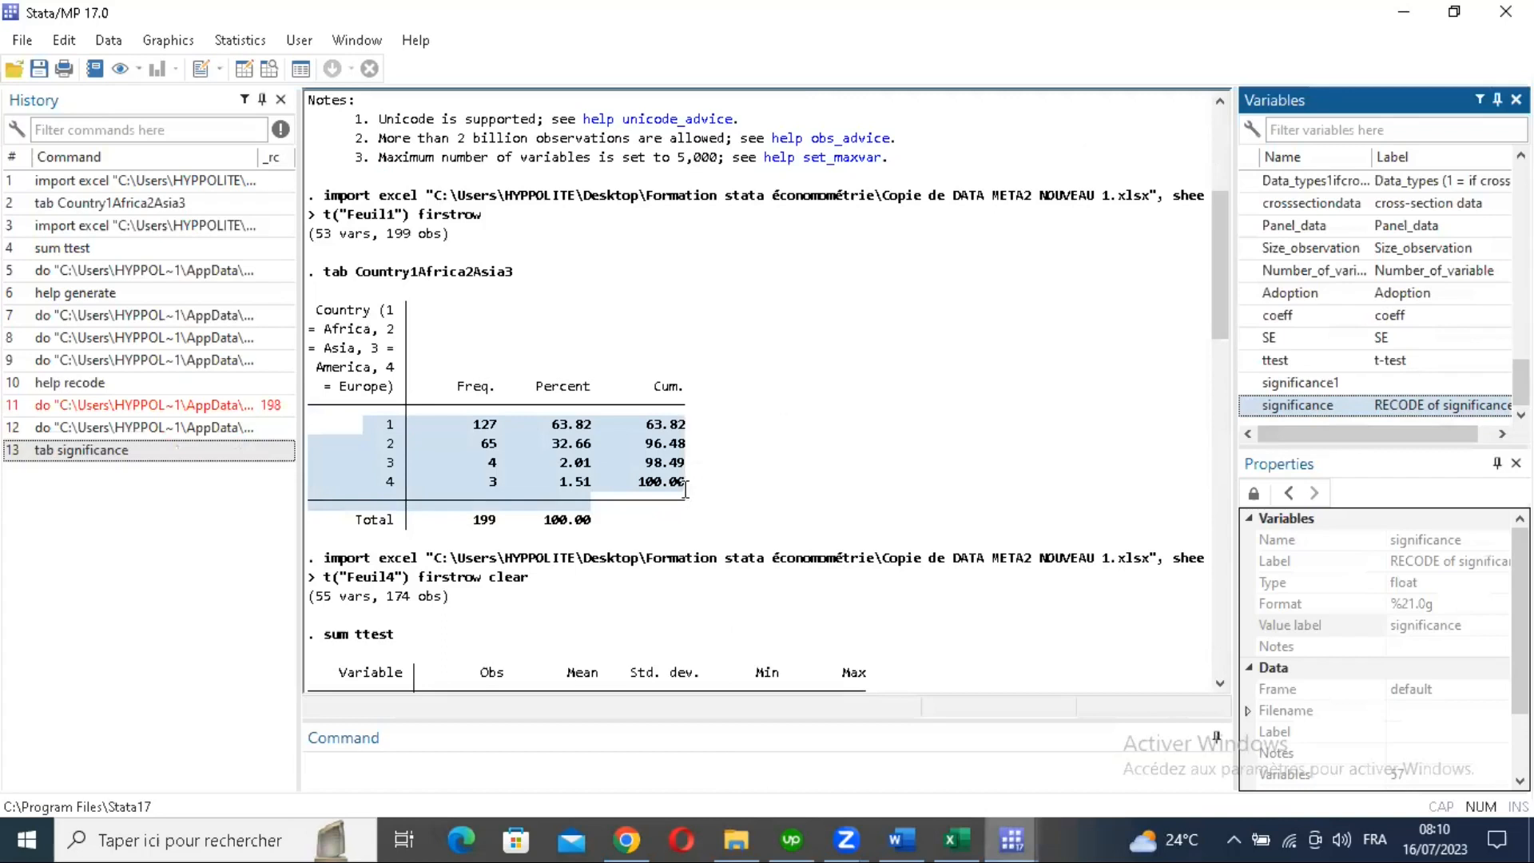
Step: Return to the do-file and start a label command on a new line below the recode command
left_click(1012, 840)
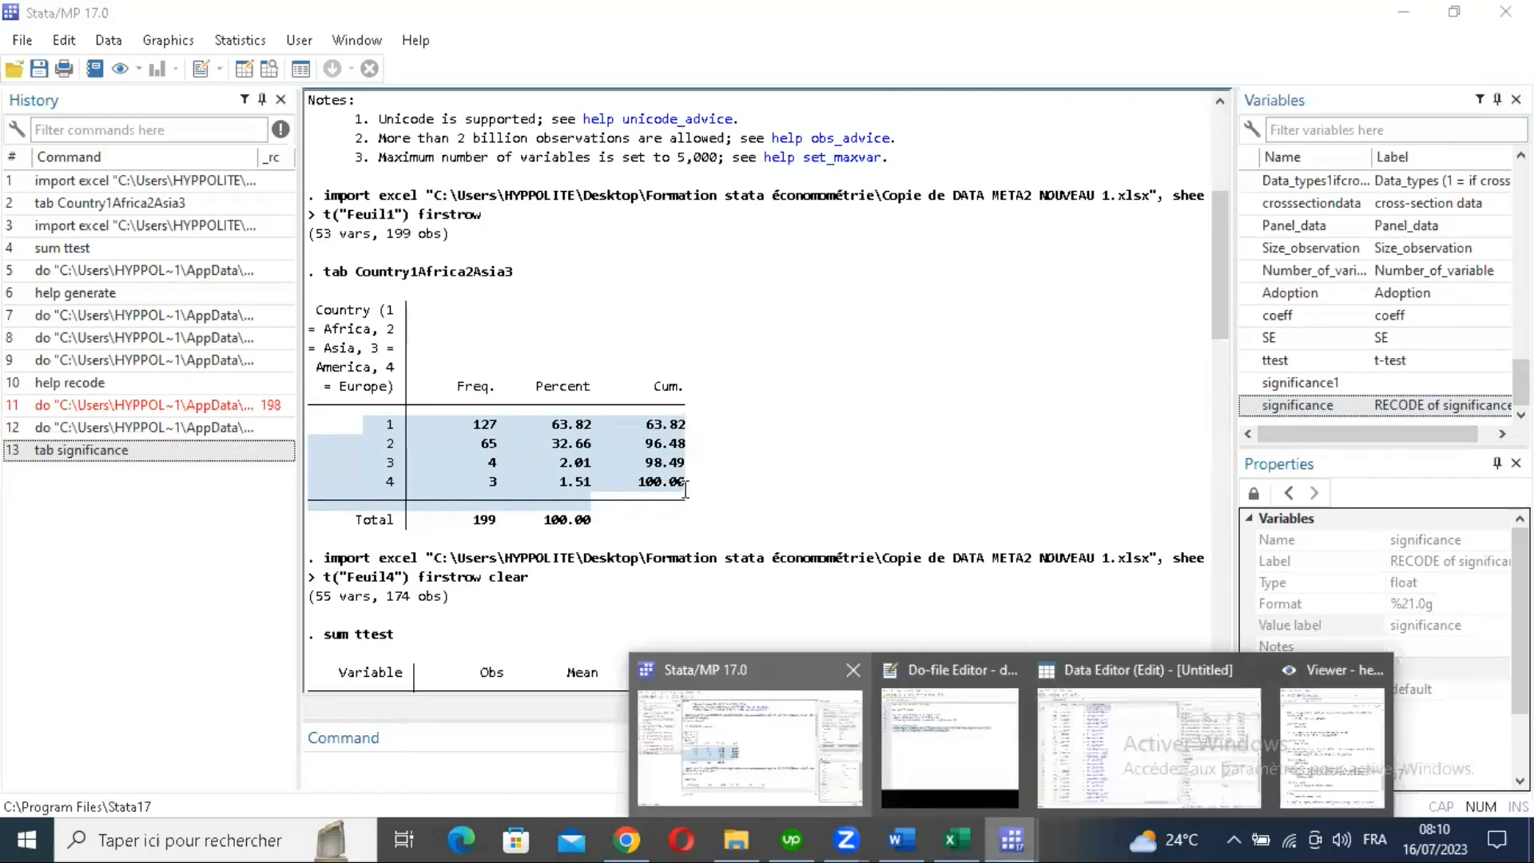
left_click(949, 747)
key("BackSpace")
key("Return")
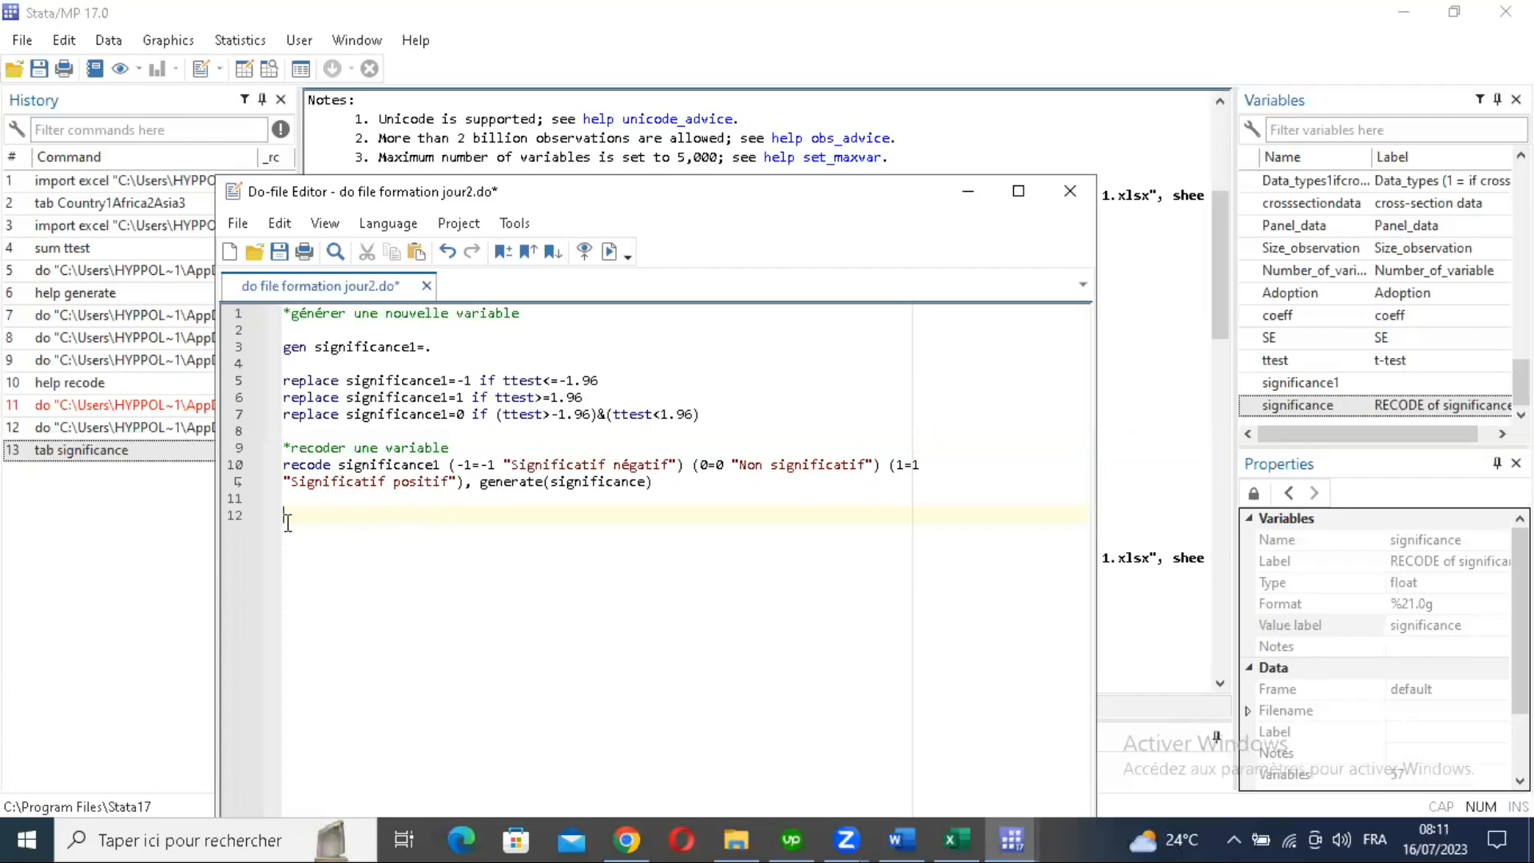
type("abel")
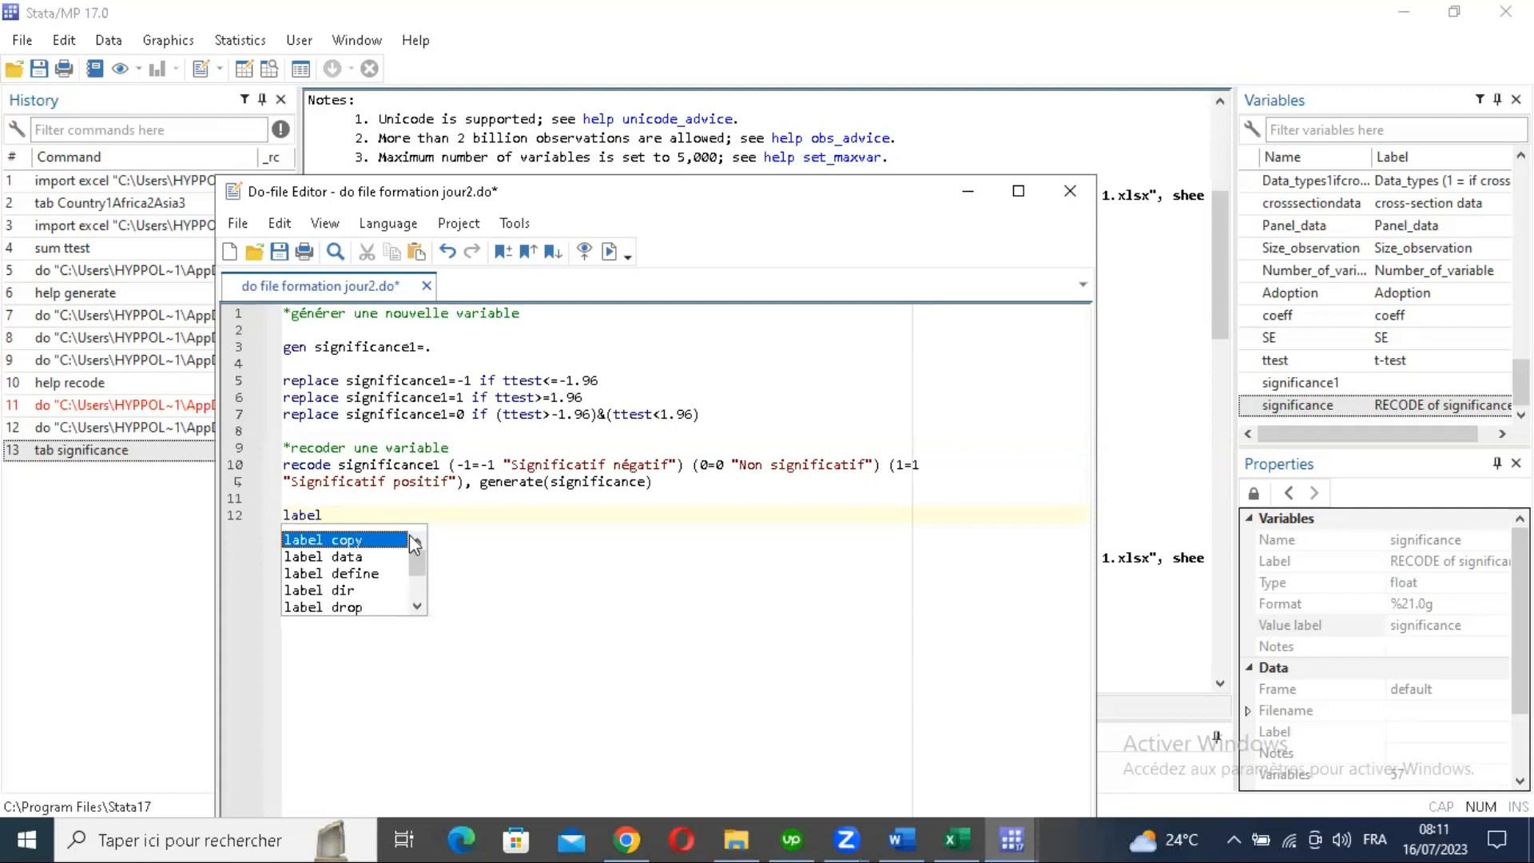
Step: Open the help for label and check the variable-labelling syntax in its examples
left_click(329, 772)
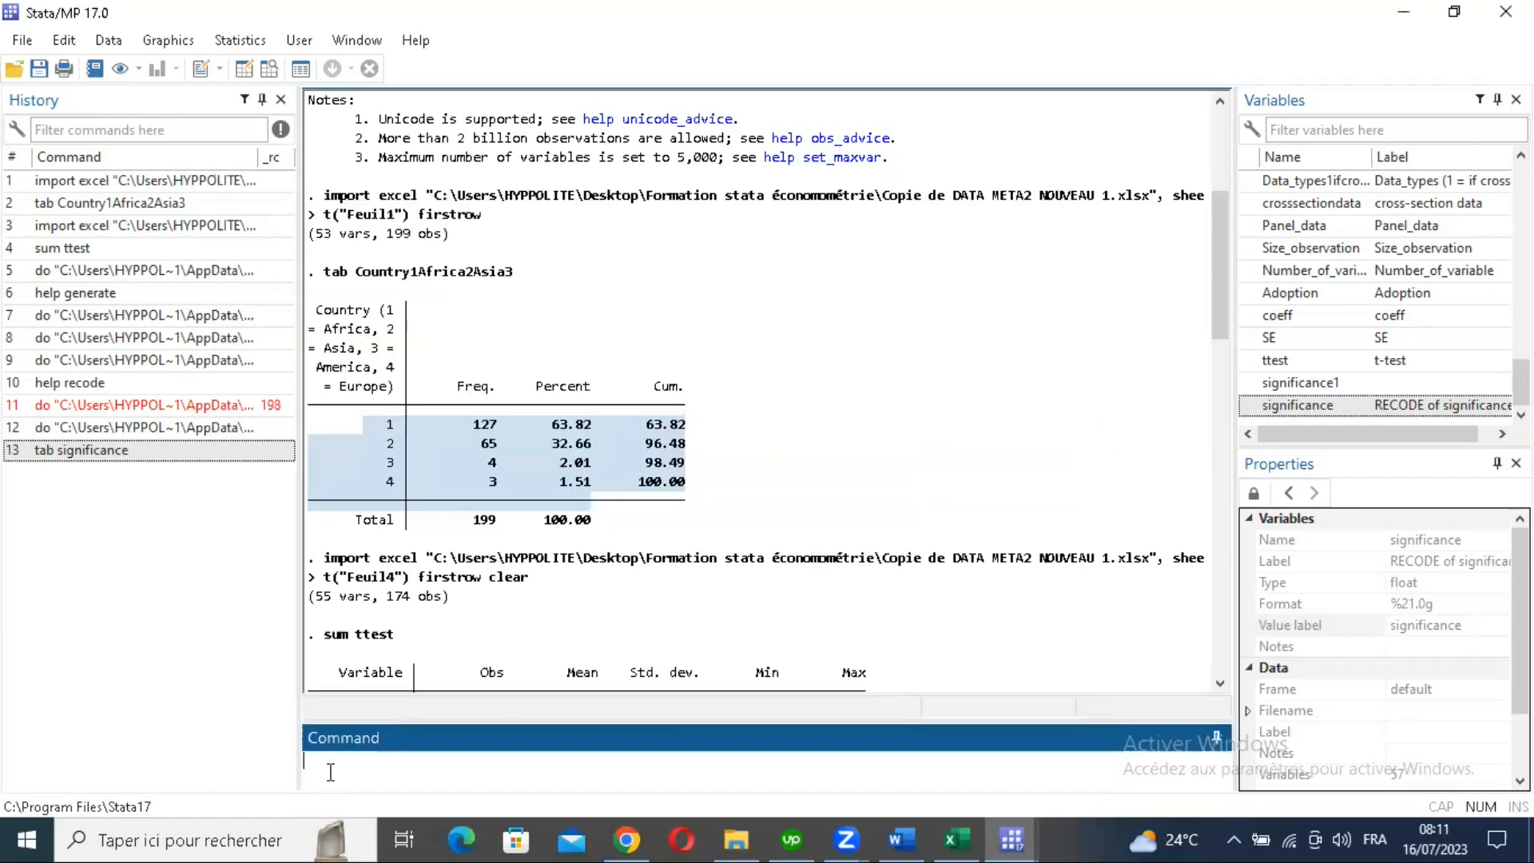
type("help label")
key("Return")
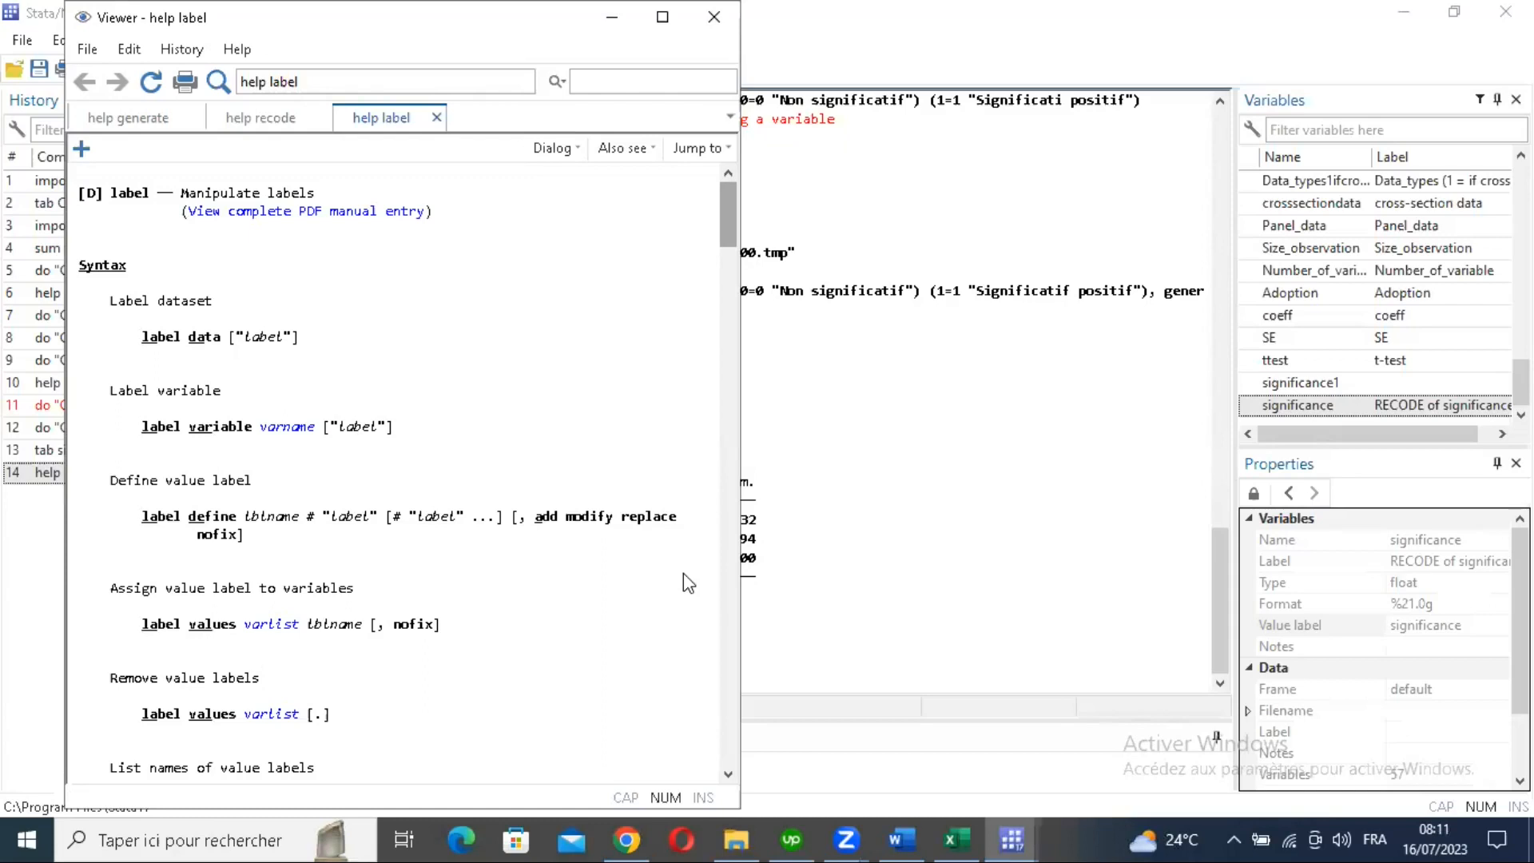
scroll(683, 573, "down", 20)
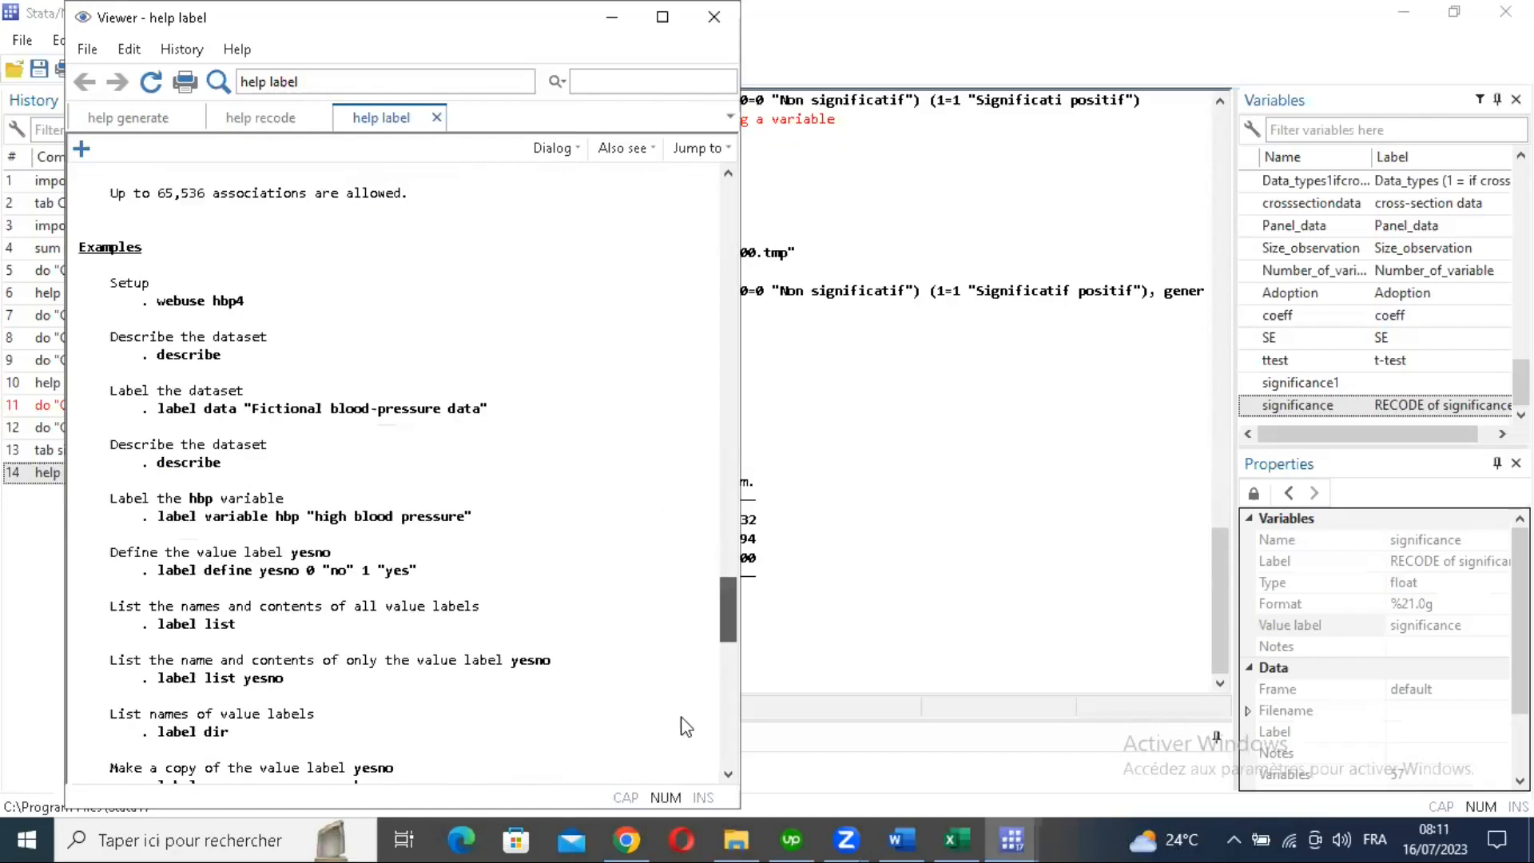
scroll(685, 730, "down", 10)
left_click(718, 618)
left_click_drag(716, 607, 736, 548)
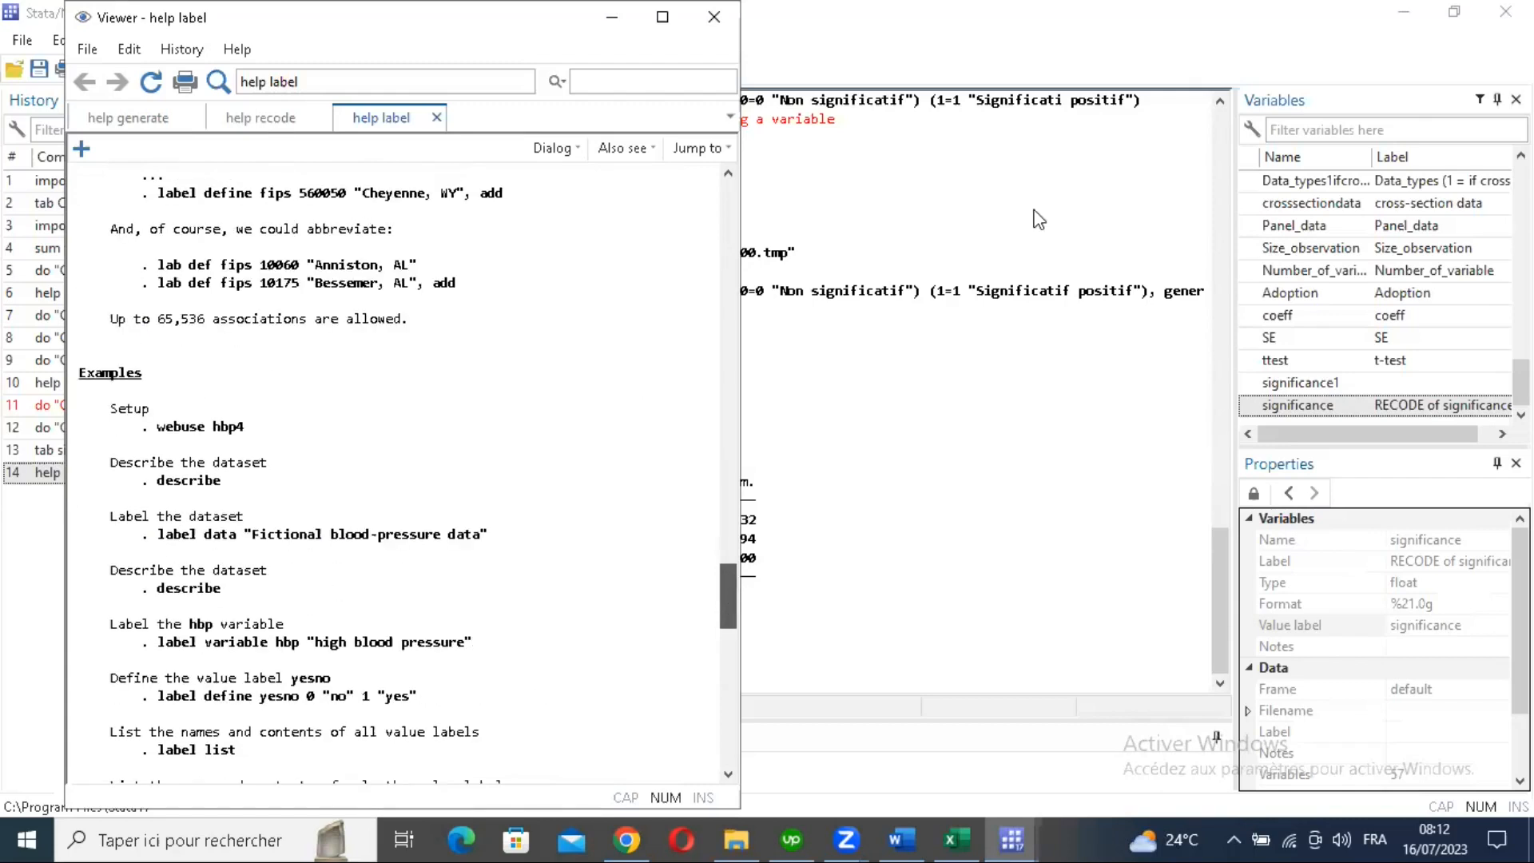
Step: Complete the do-file command as label variable significance "significativité de la variable" and run only that line
left_click(922, 735)
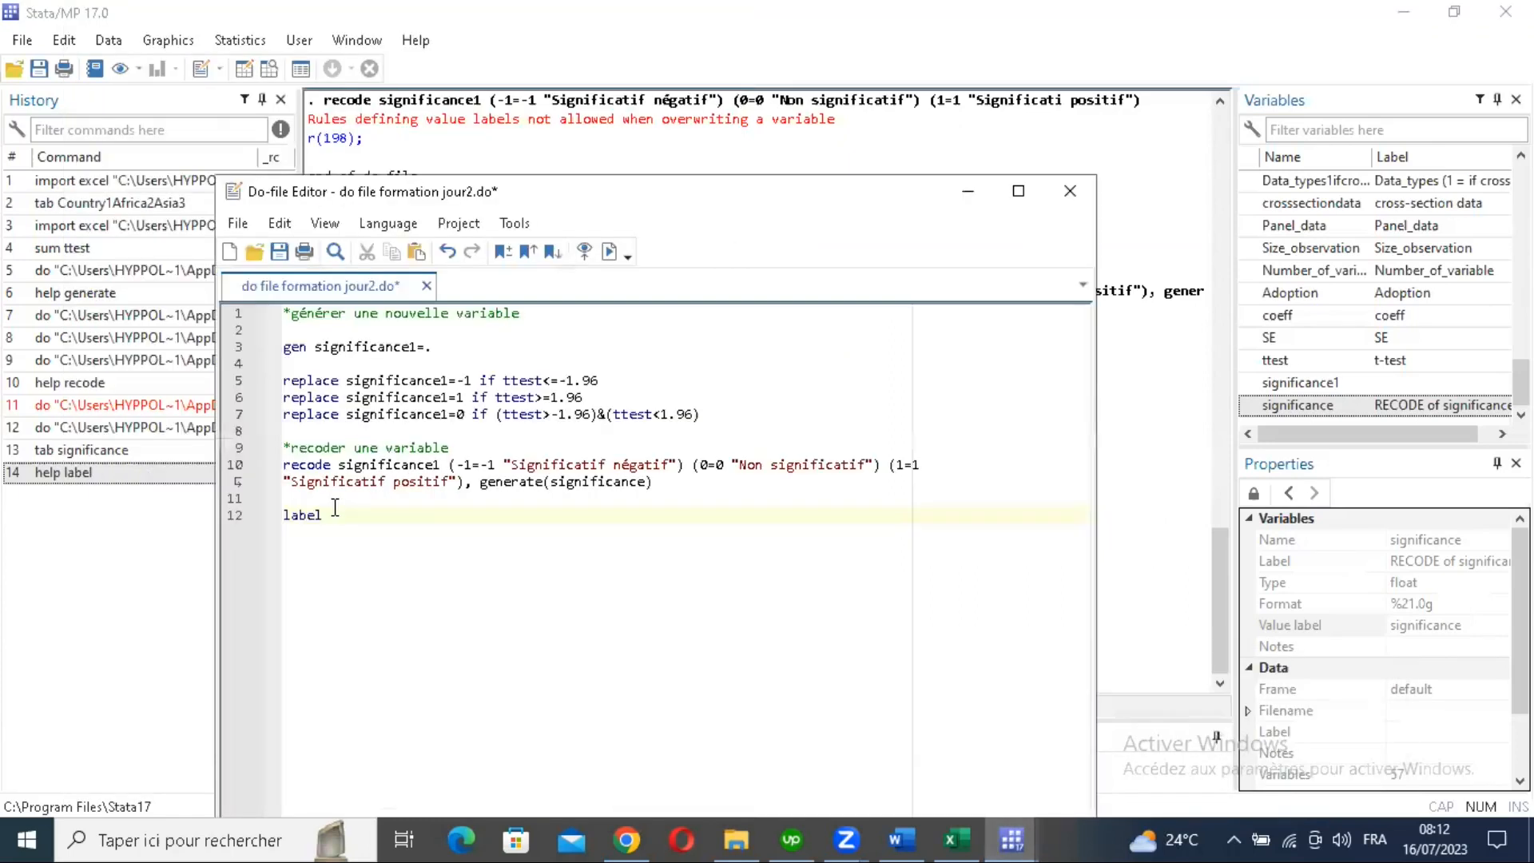
type("varia")
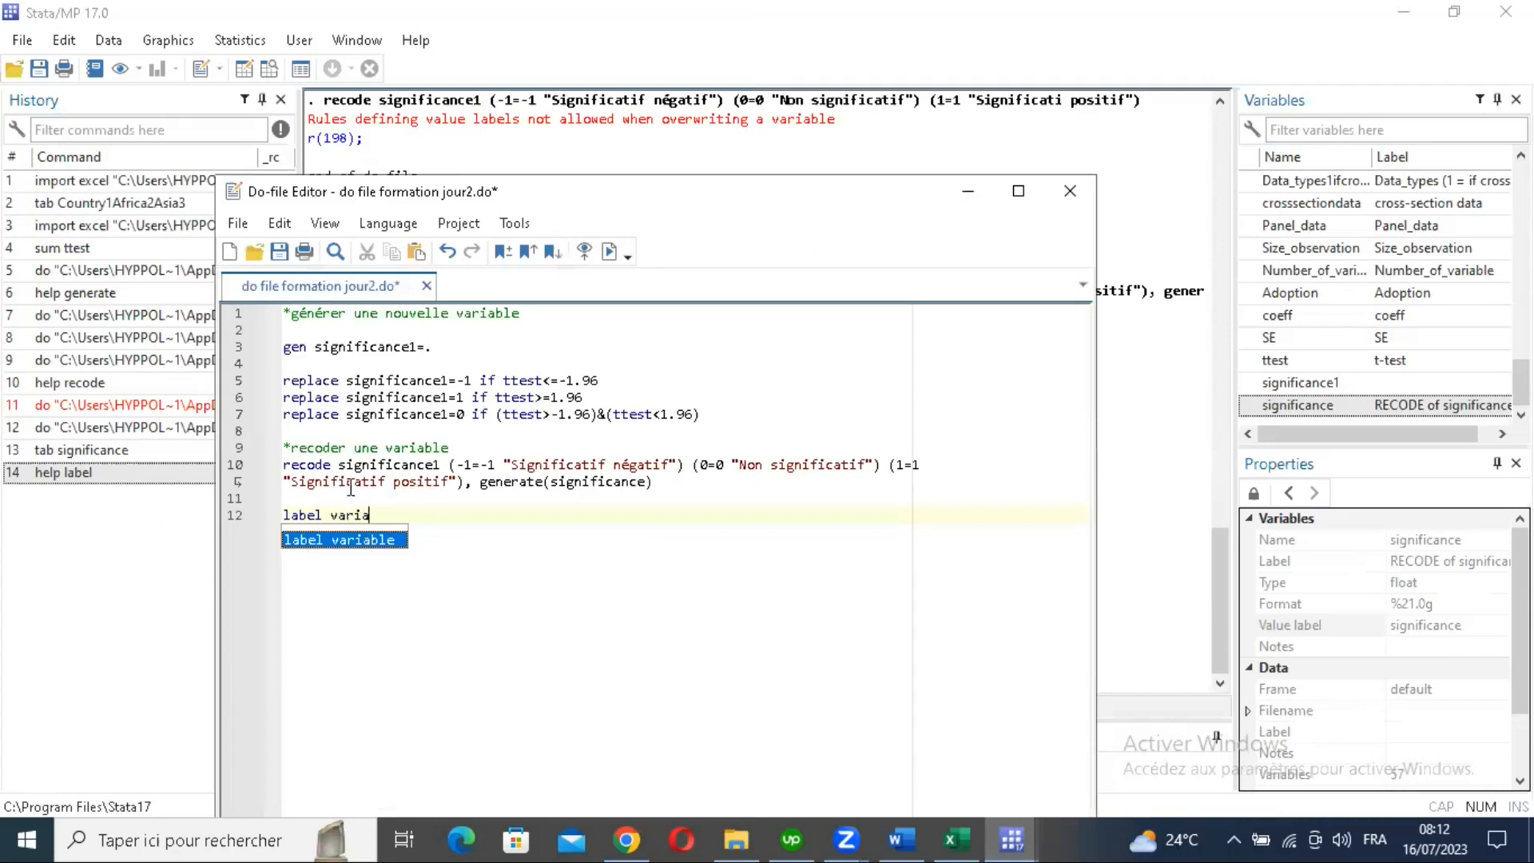
type("ble significance")
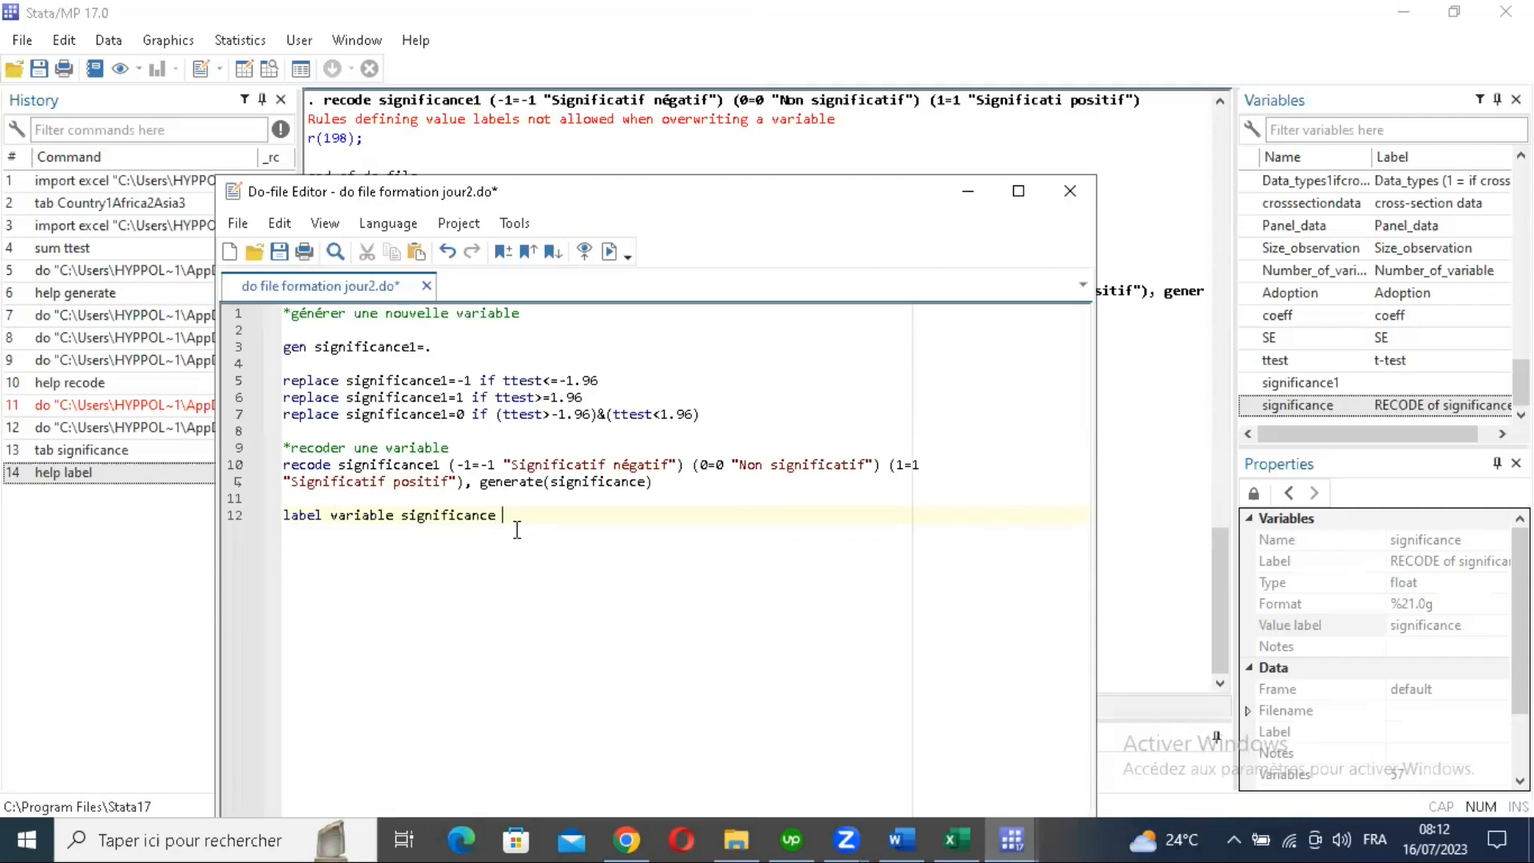
type("\"signif")
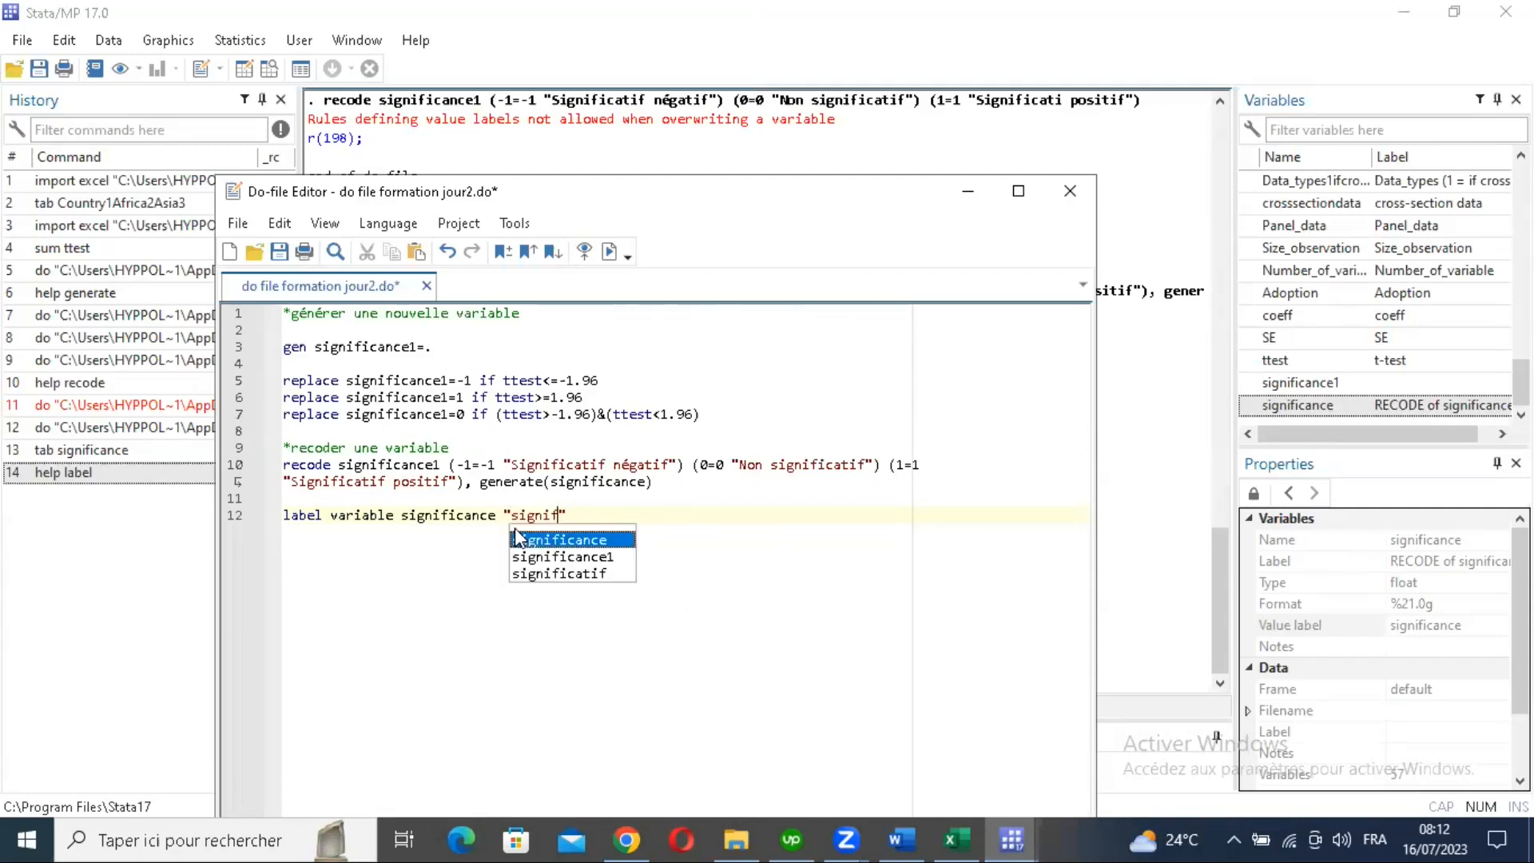
type("icativité de la variable")
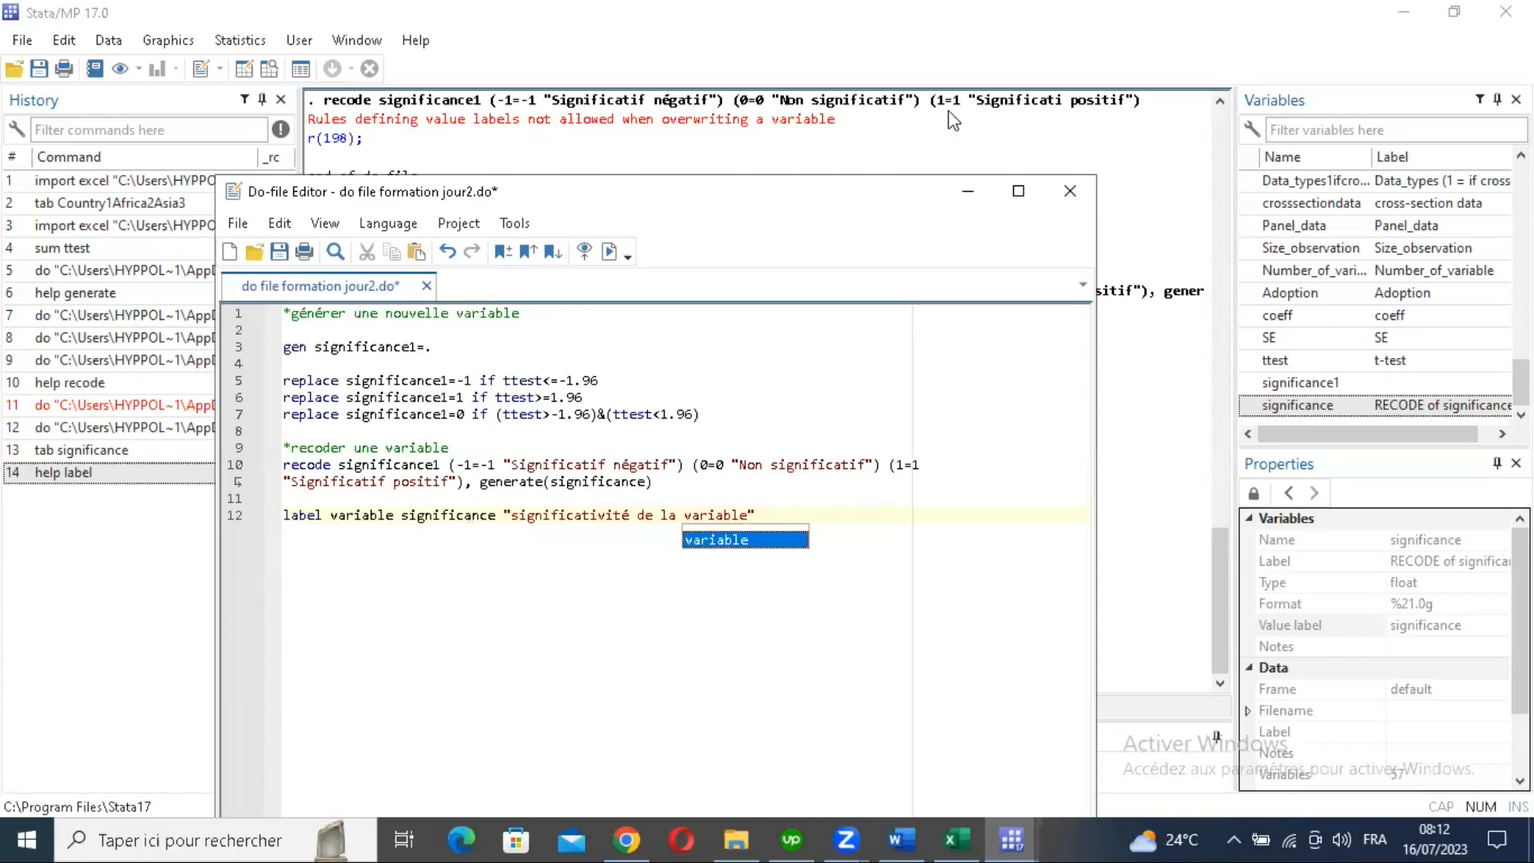
left_click_drag(283, 516, 463, 515)
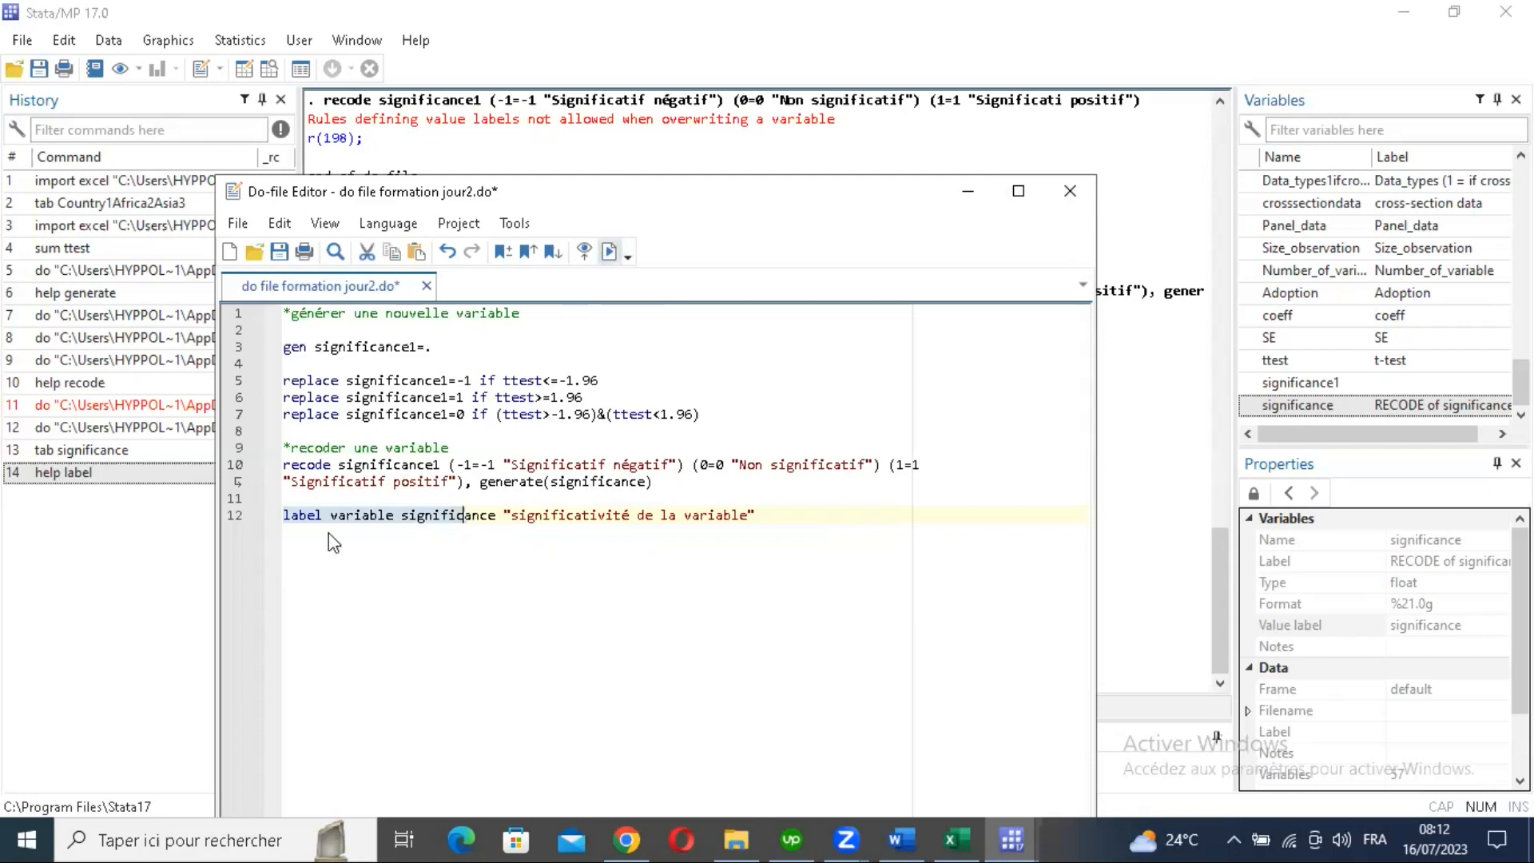
key("shift+End")
key("ctrl+d")
left_click(152, 611)
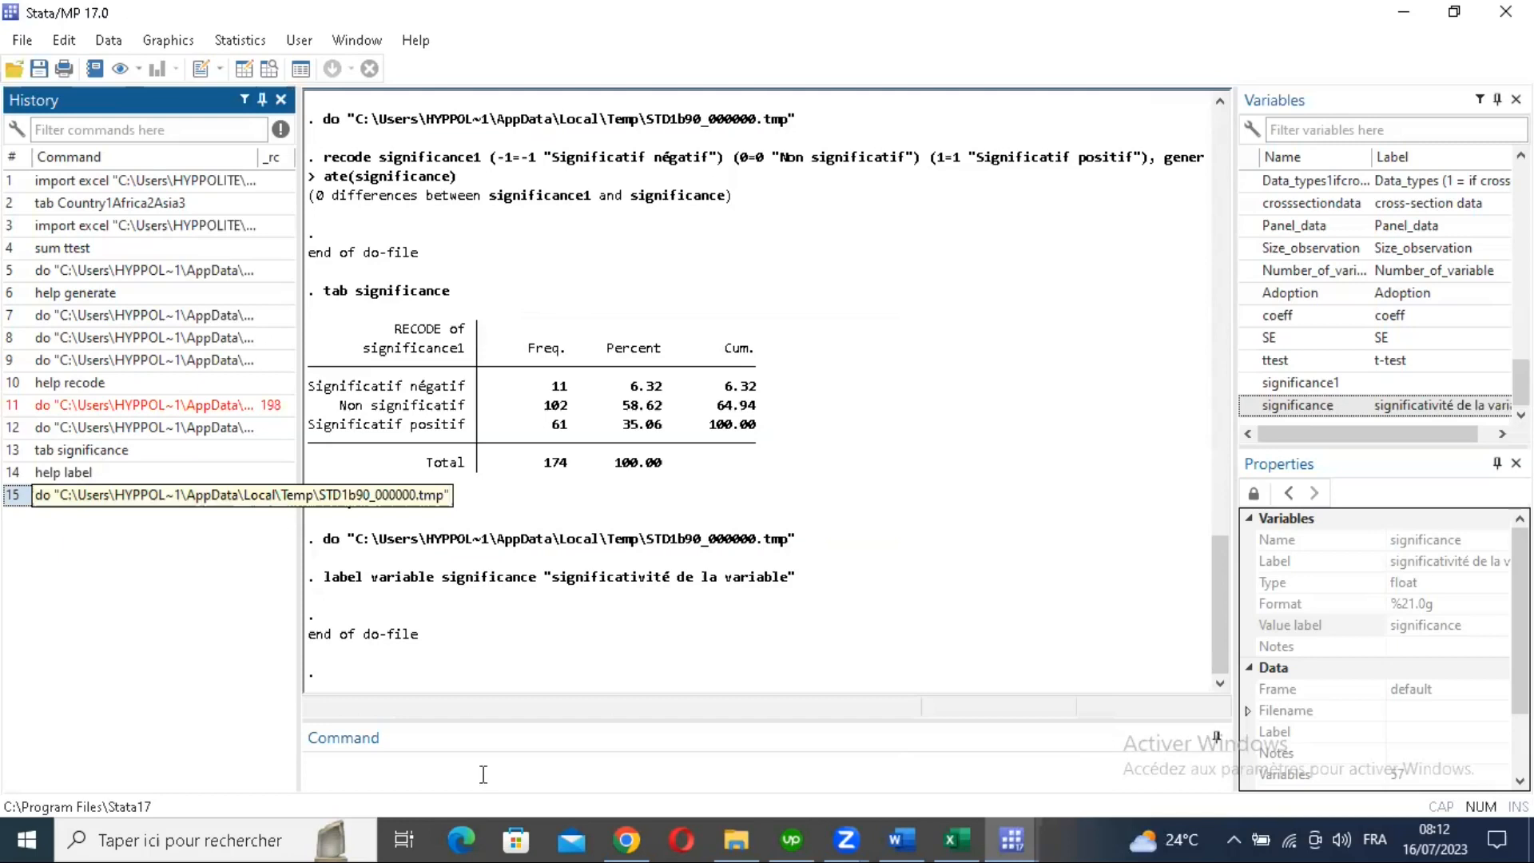
Step: Rerun tab significance and check the variable label in the frequency table's heading
key("Up")
key("Up")
key("Up")
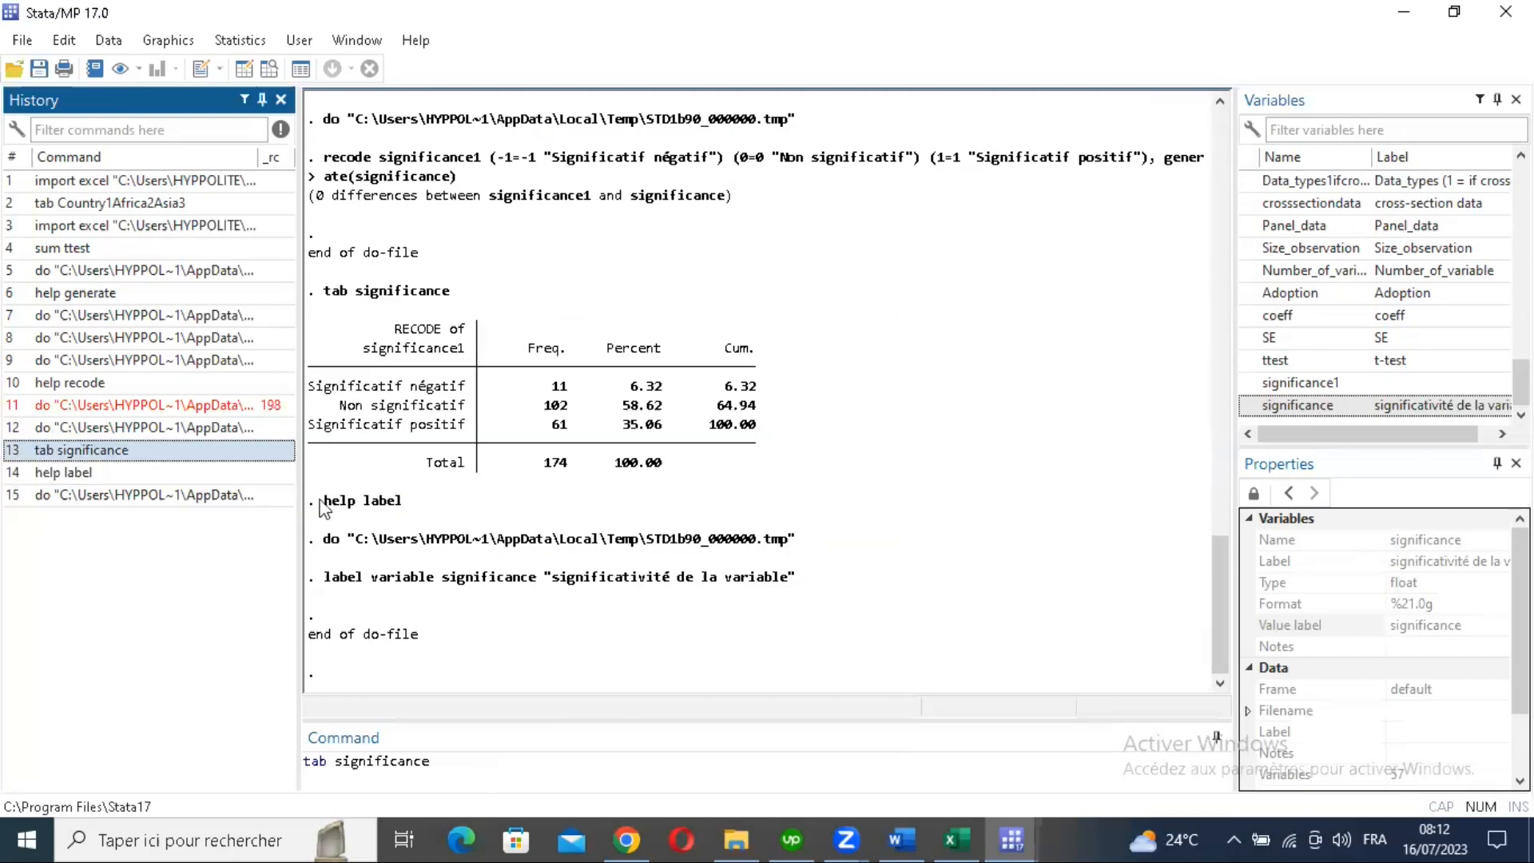
key("Return")
left_click_drag(468, 517, 316, 501)
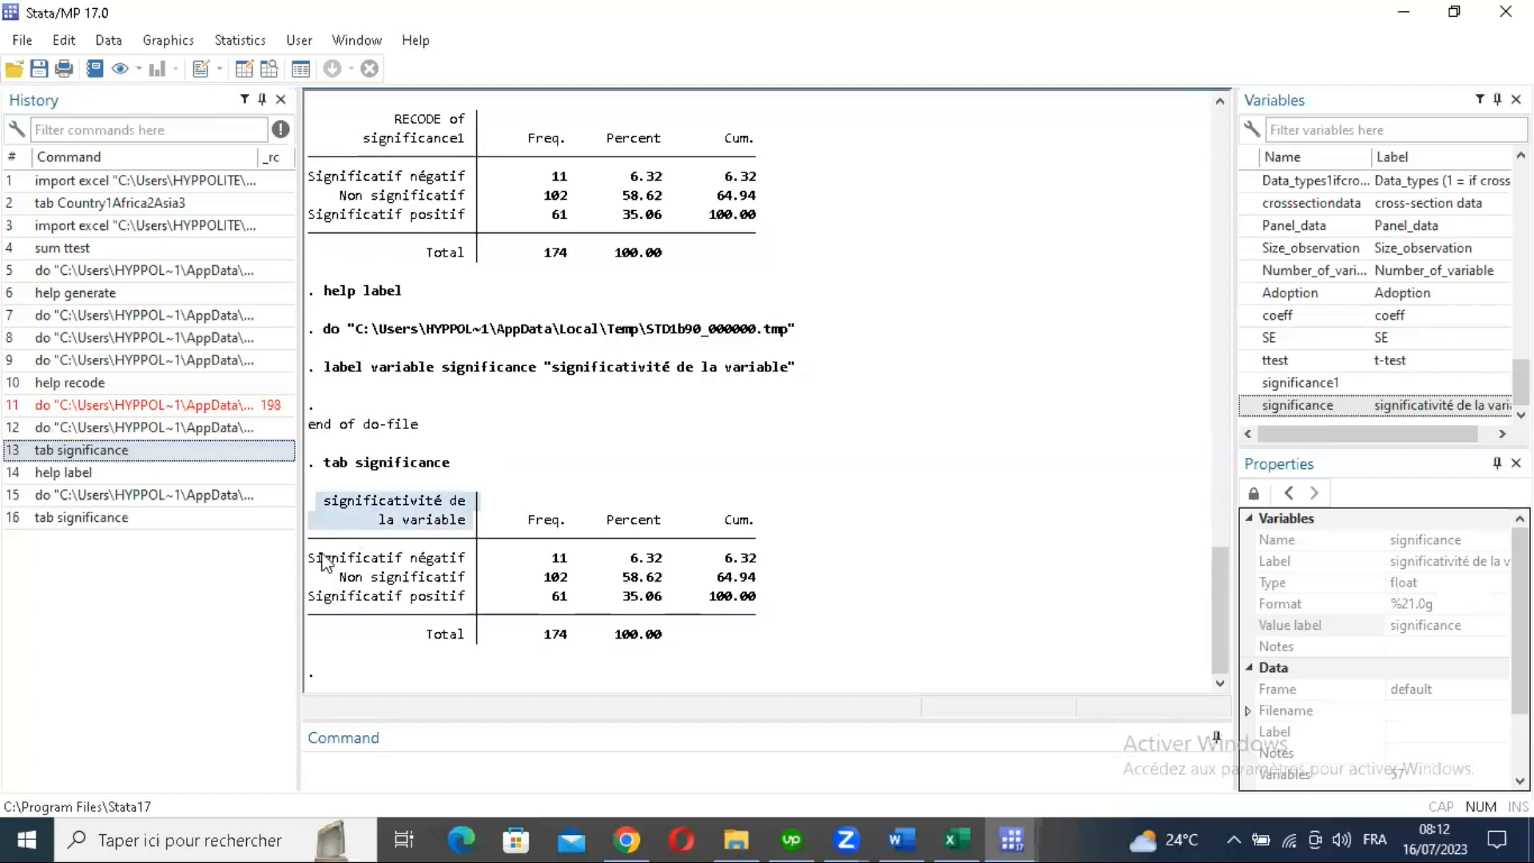
left_click(564, 515)
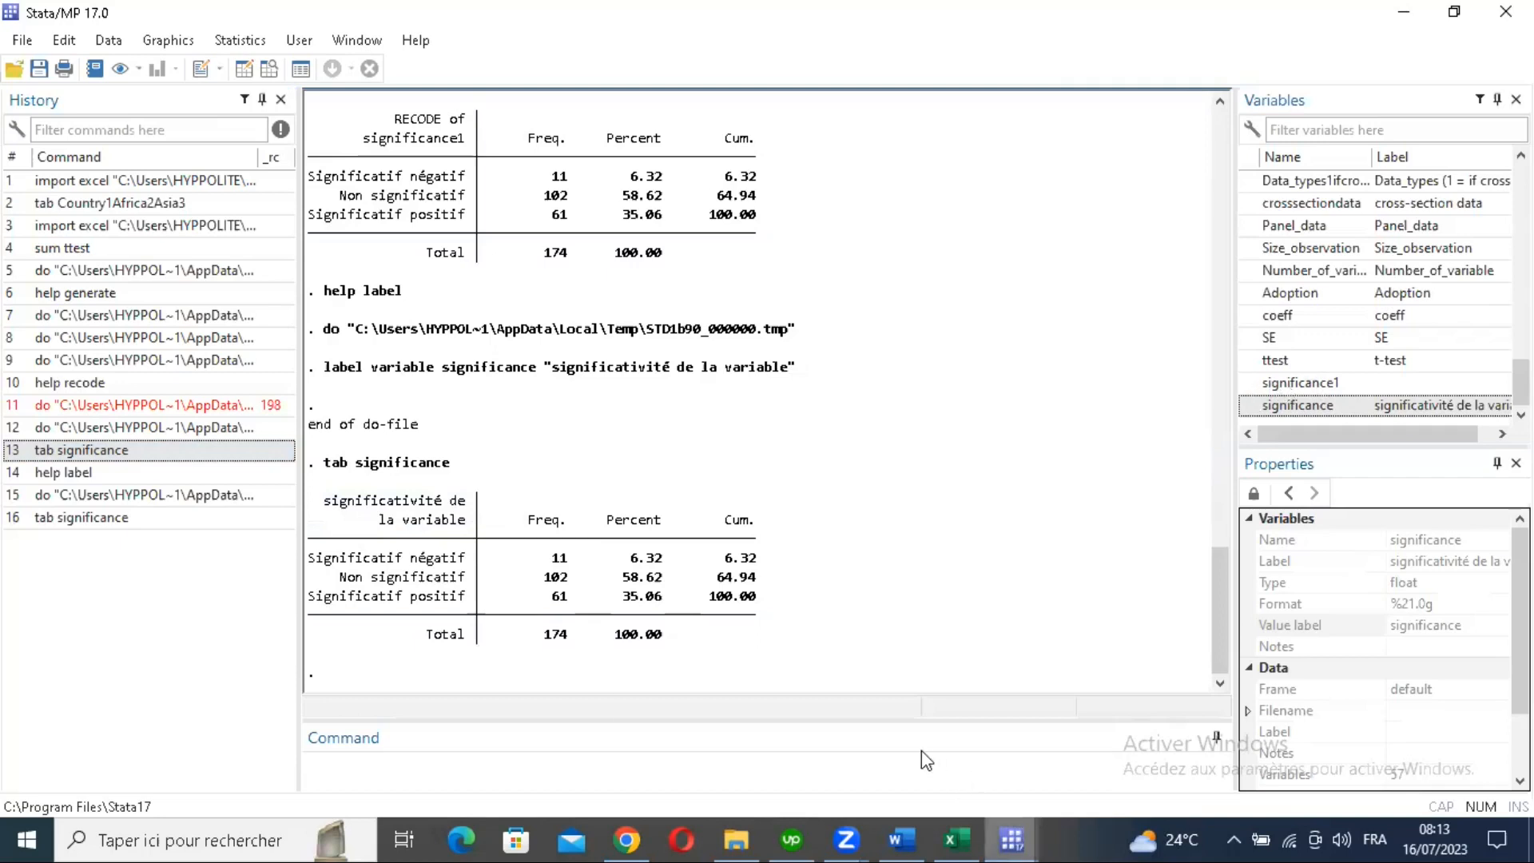
Step: Add the command drop significance1 below the label command in the do-file and run that line
left_click(1012, 839)
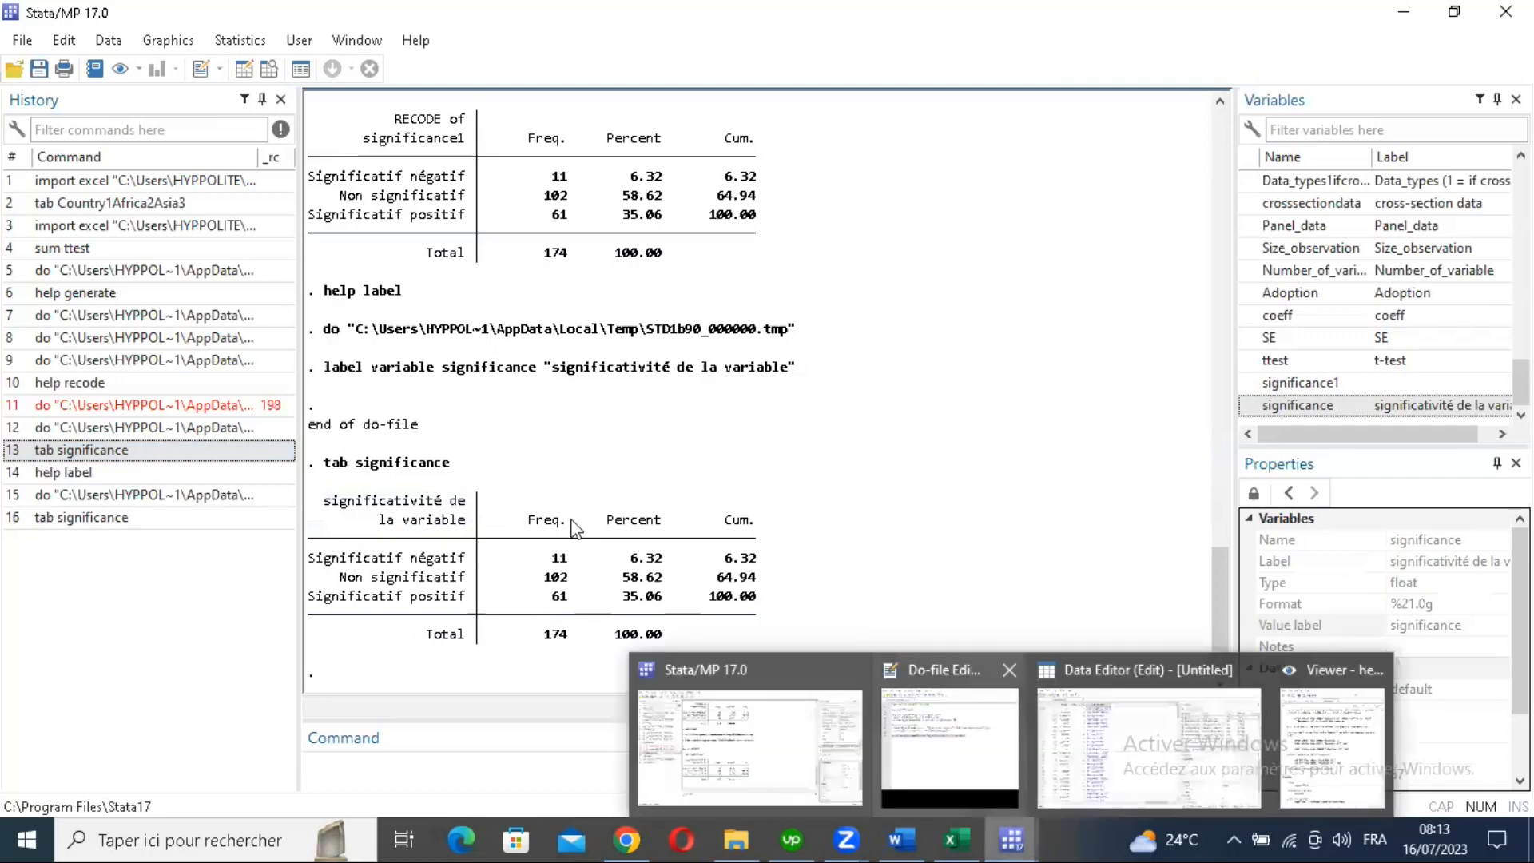
left_click(942, 739)
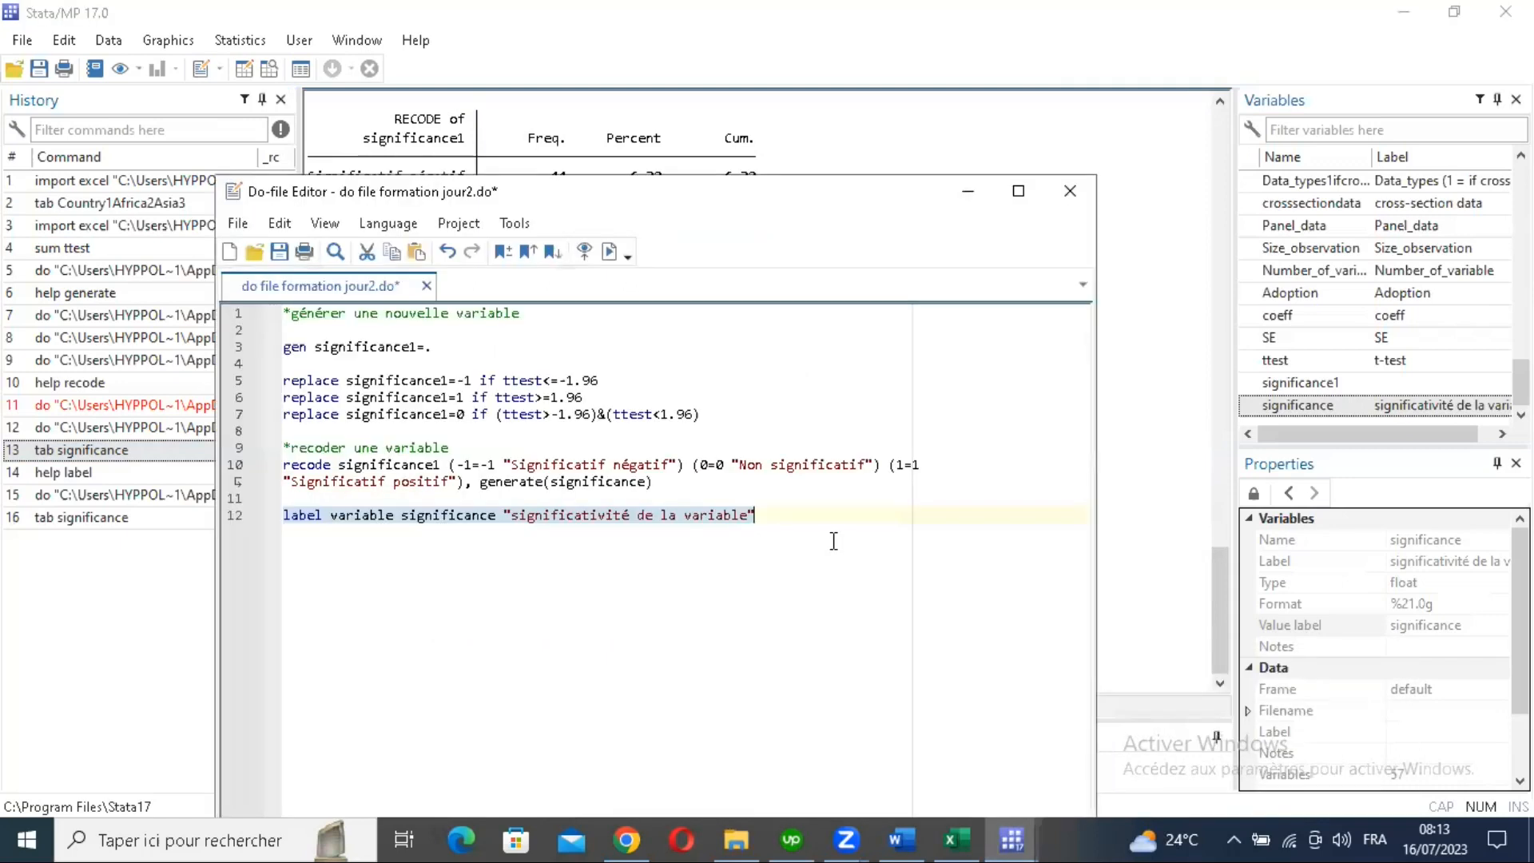
left_click(953, 586)
key("Return")
key("Return")
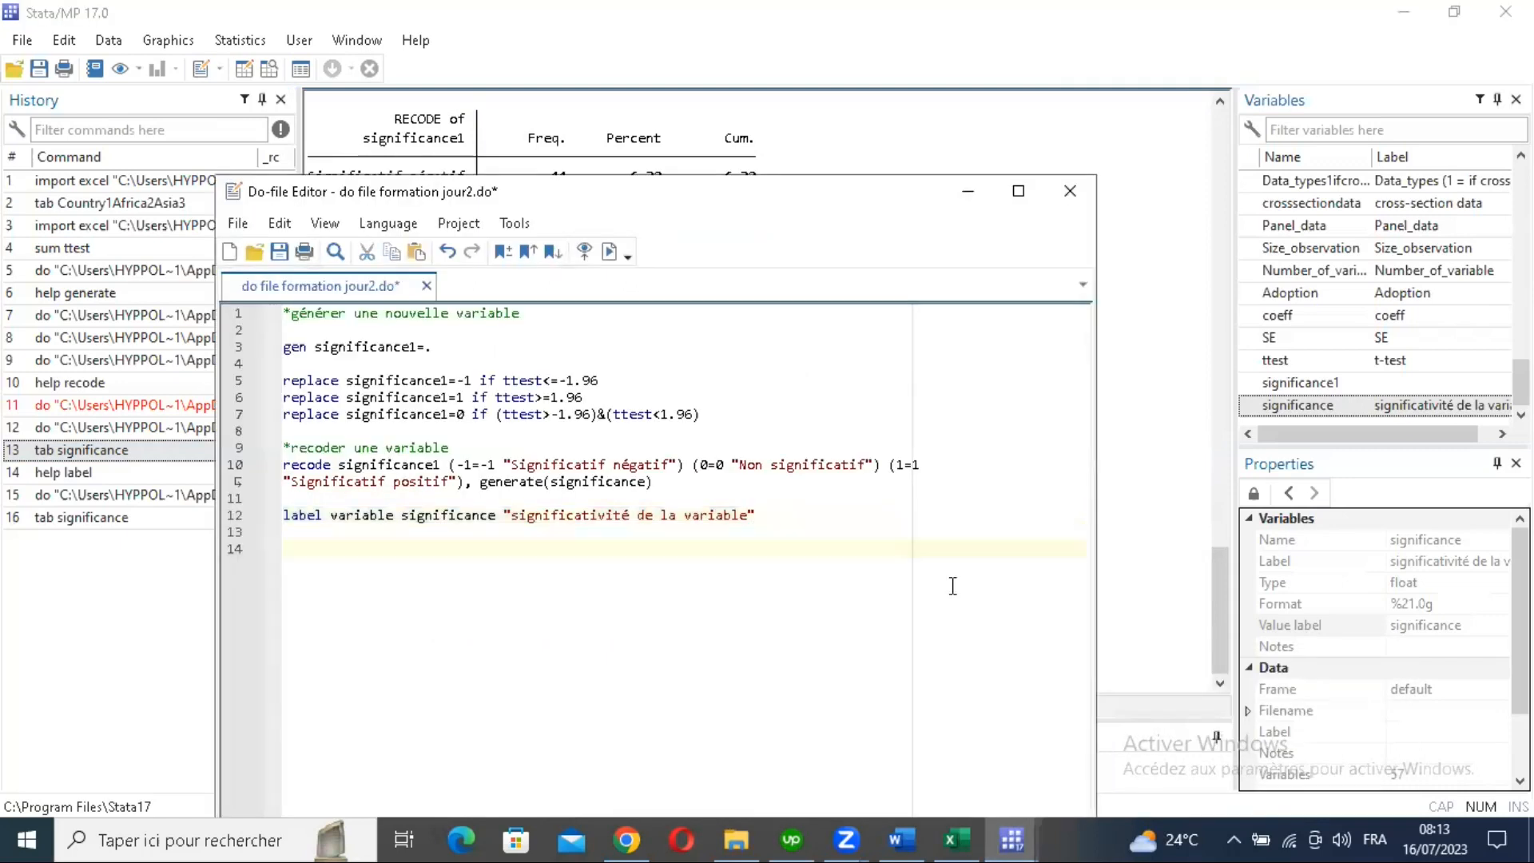
type("drop significance1")
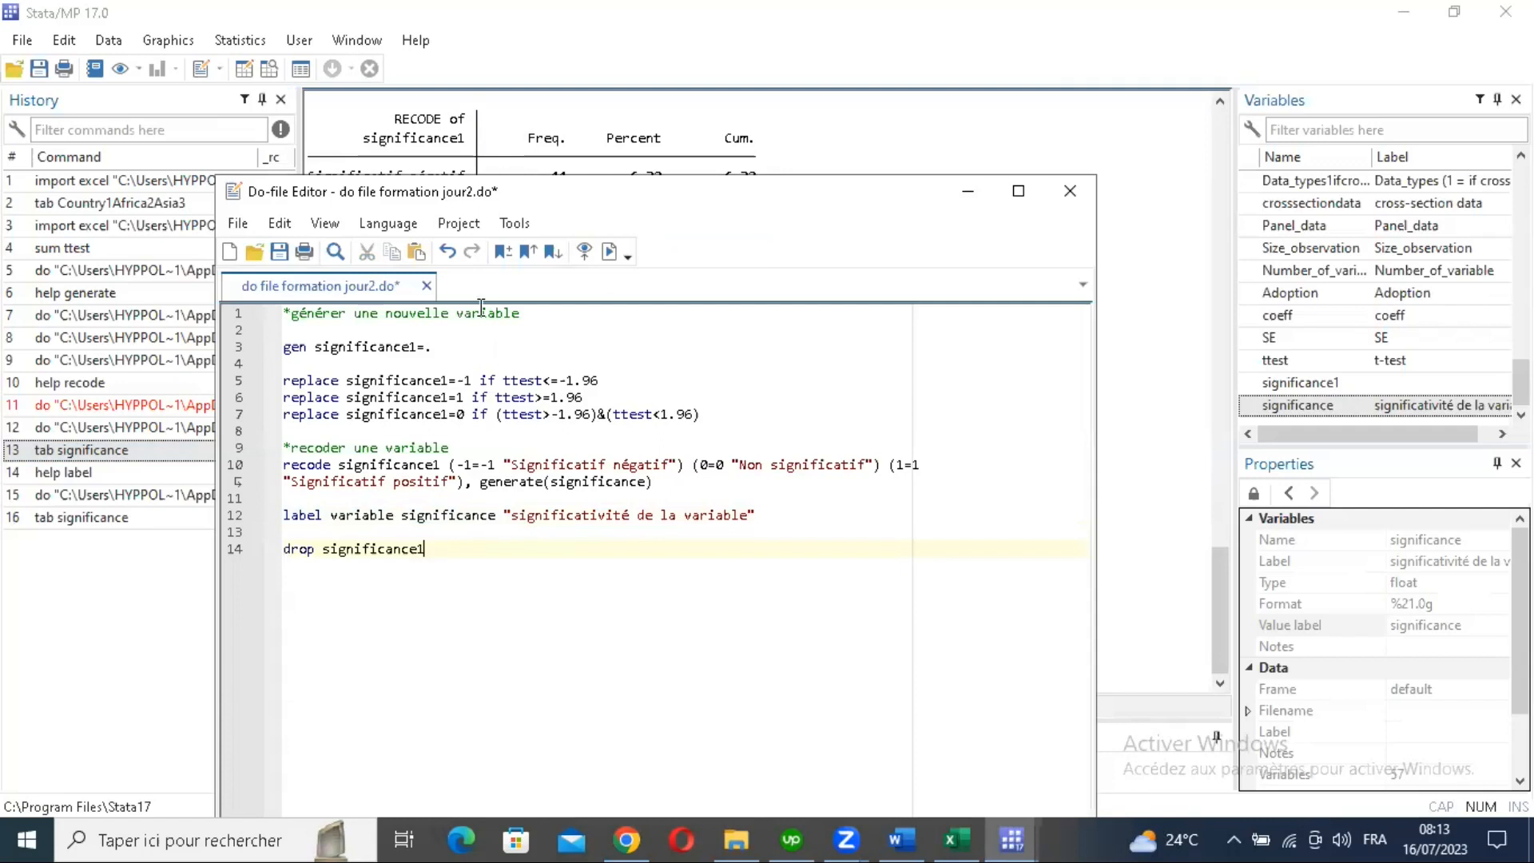
key("shift+Home")
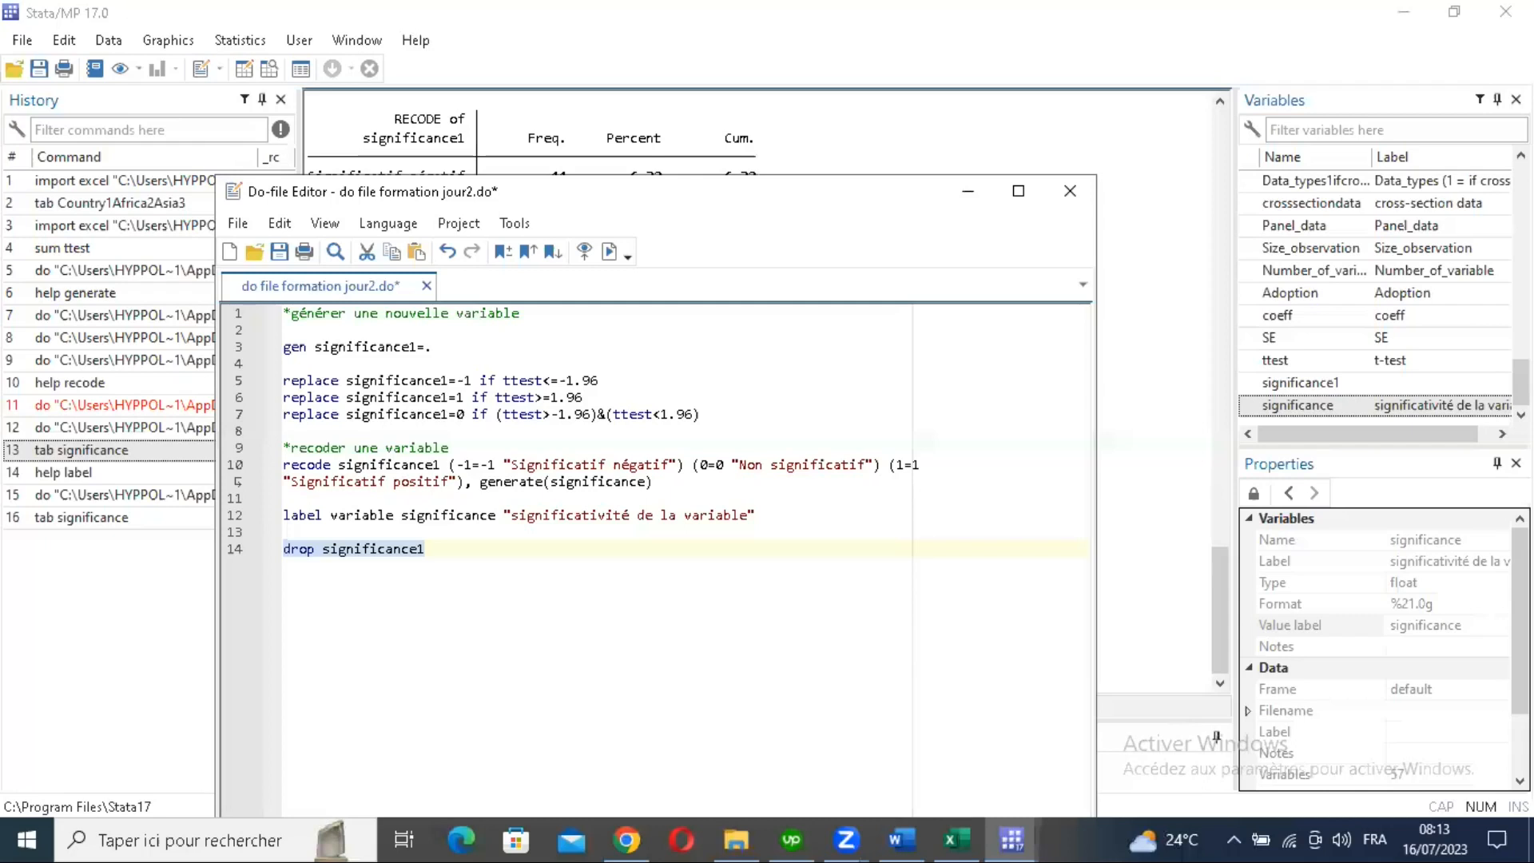
key("ctrl+d")
key("ctrl+d")
left_click(1237, 745)
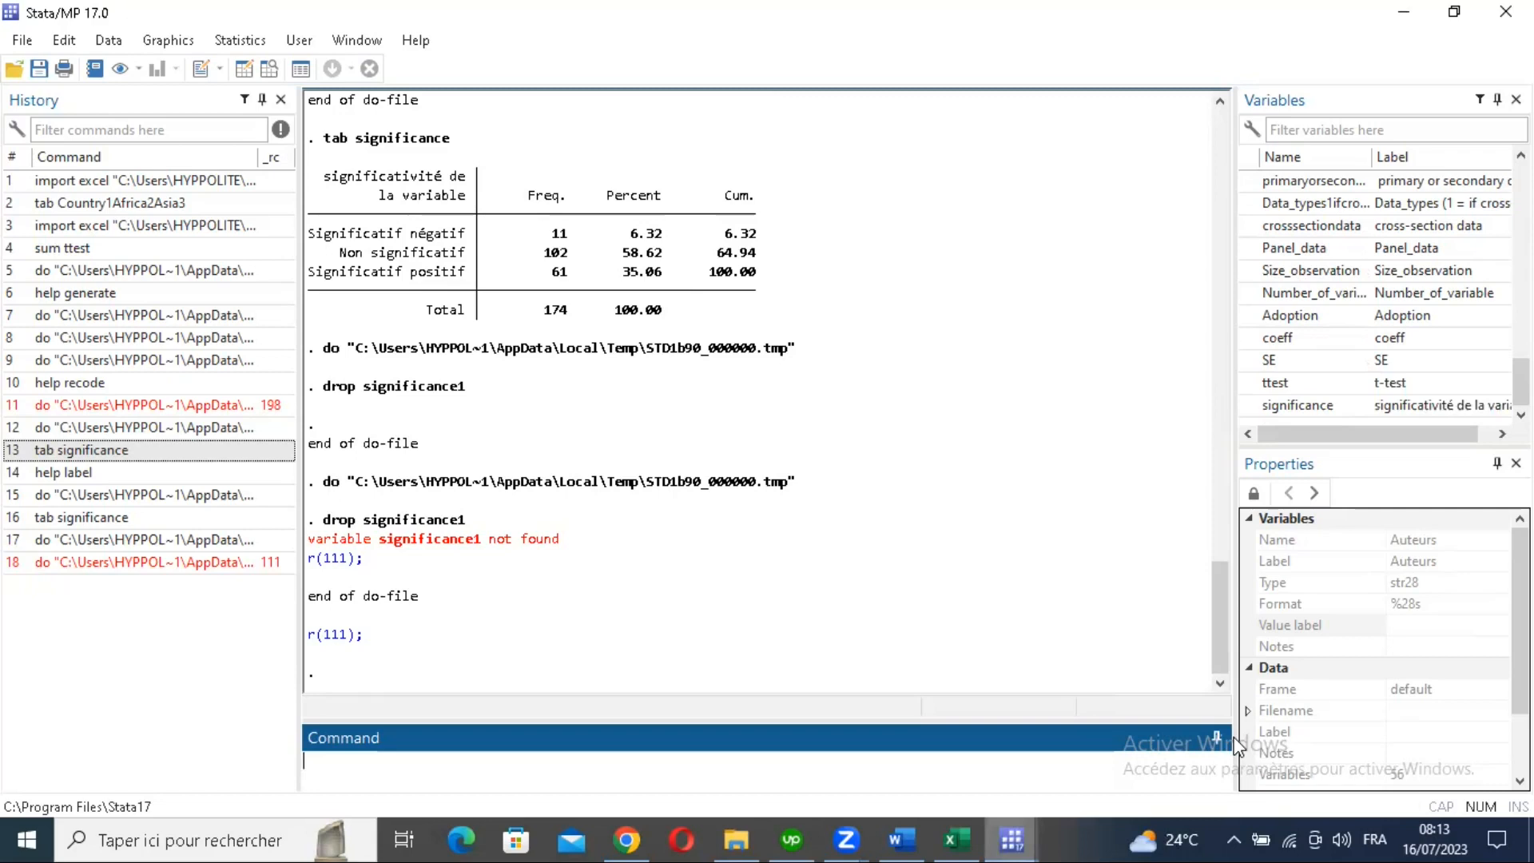
Step: Inspect the dataset in the Data Editor, checking the first rows of significance and of Auteurs
mouse_move(1012, 839)
left_click(1186, 735)
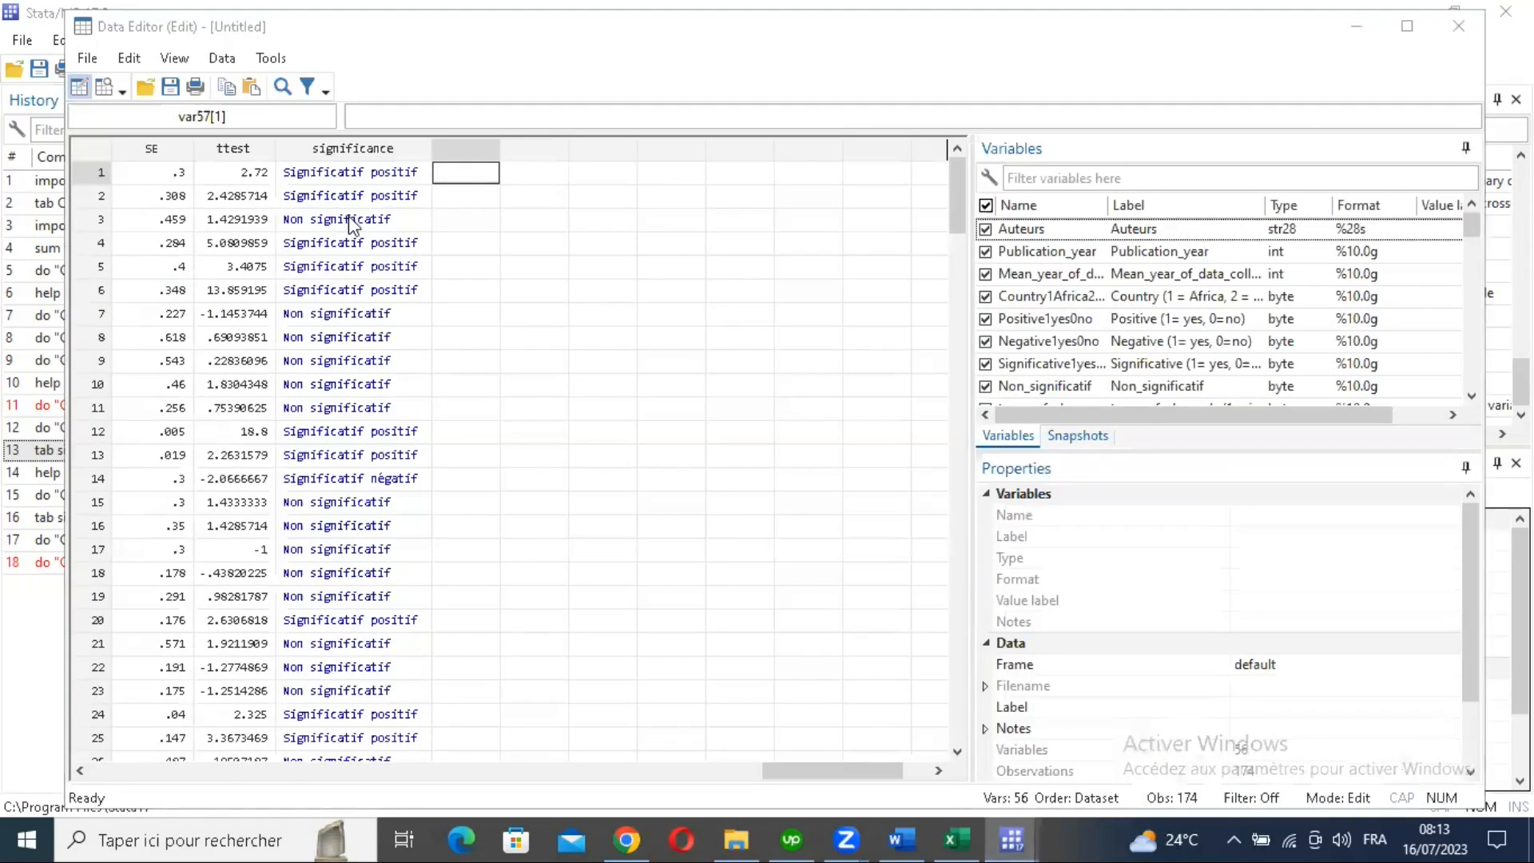
key("Left")
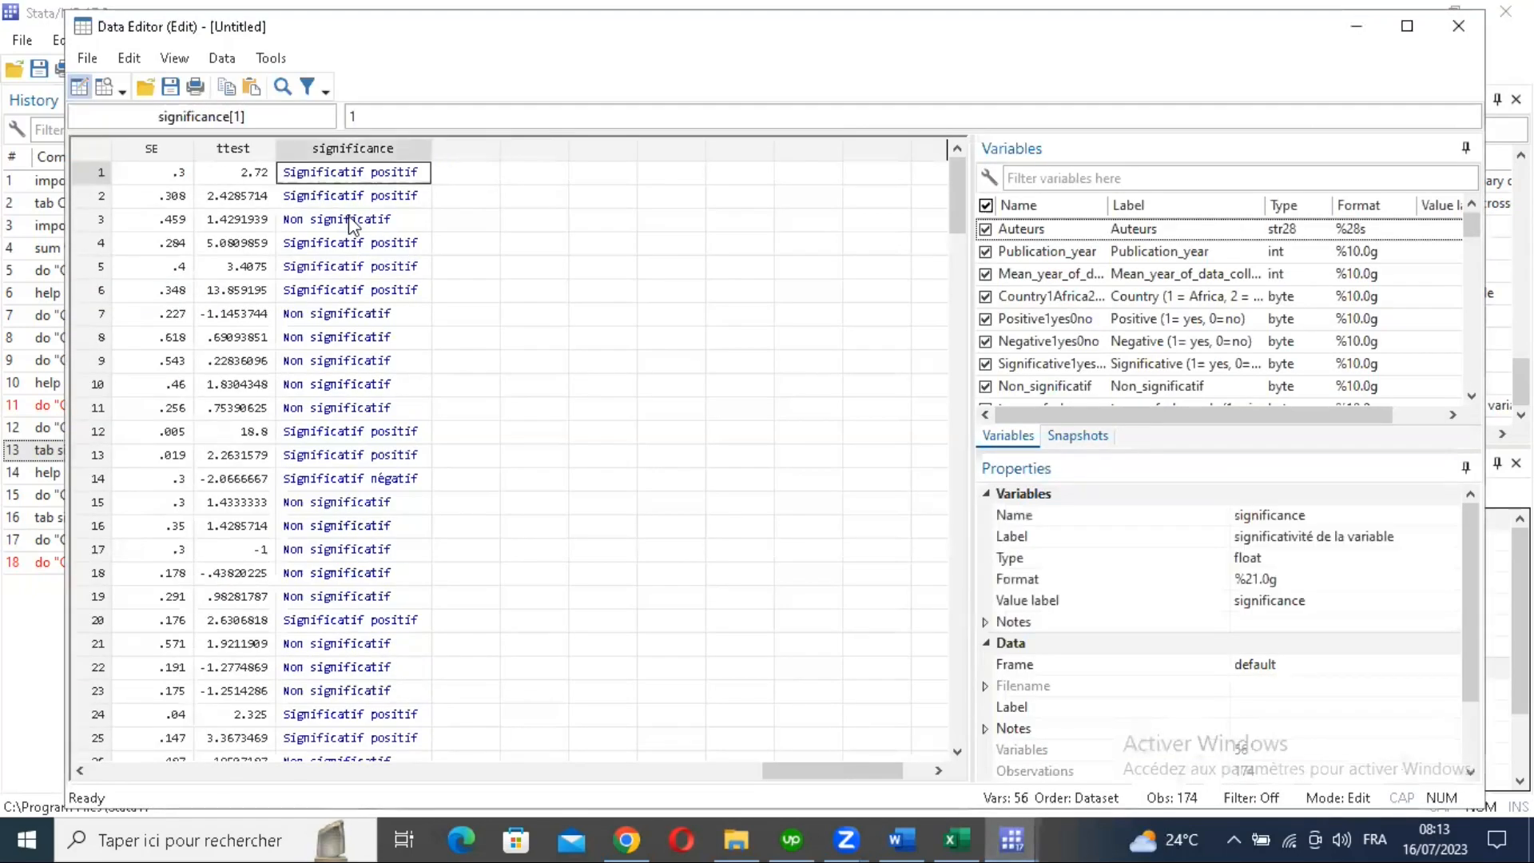
left_click(352, 549, "shift")
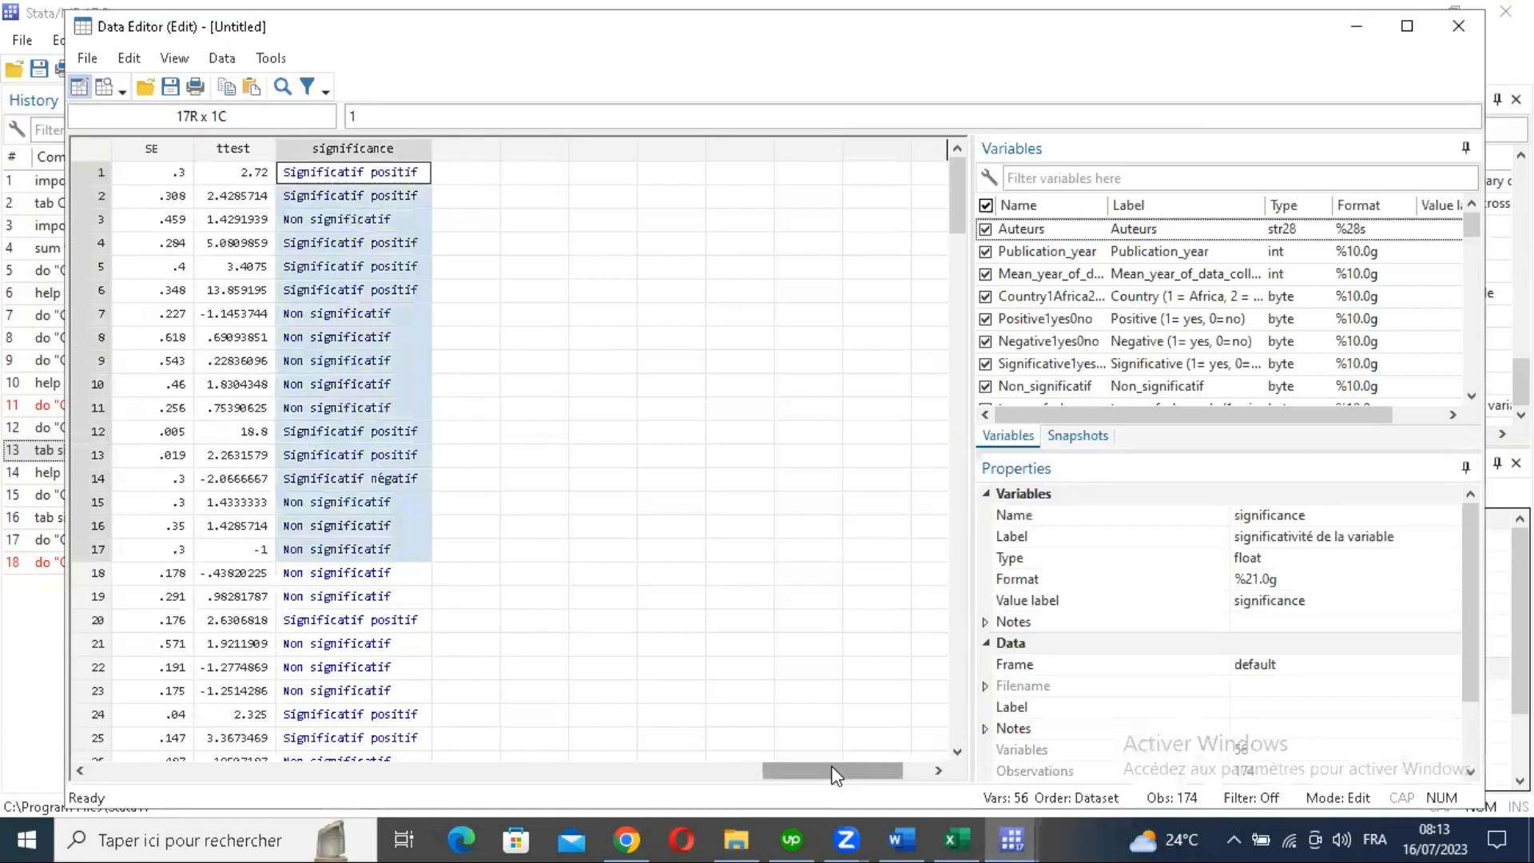
left_click_drag(833, 772, 701, 772)
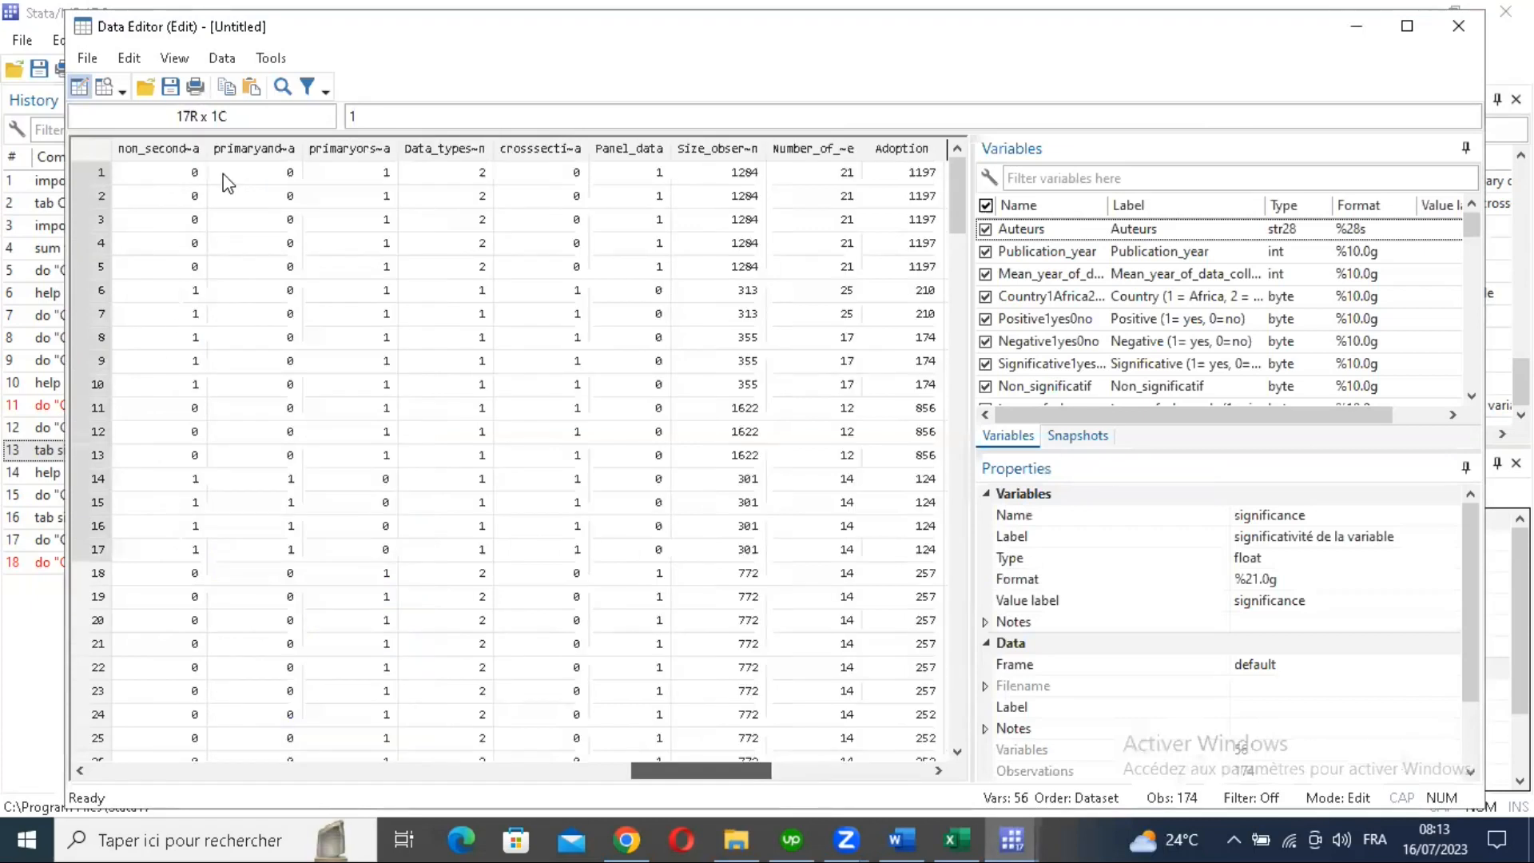
scroll(227, 183, "left", 10)
left_click_drag(254, 266, 242, 175)
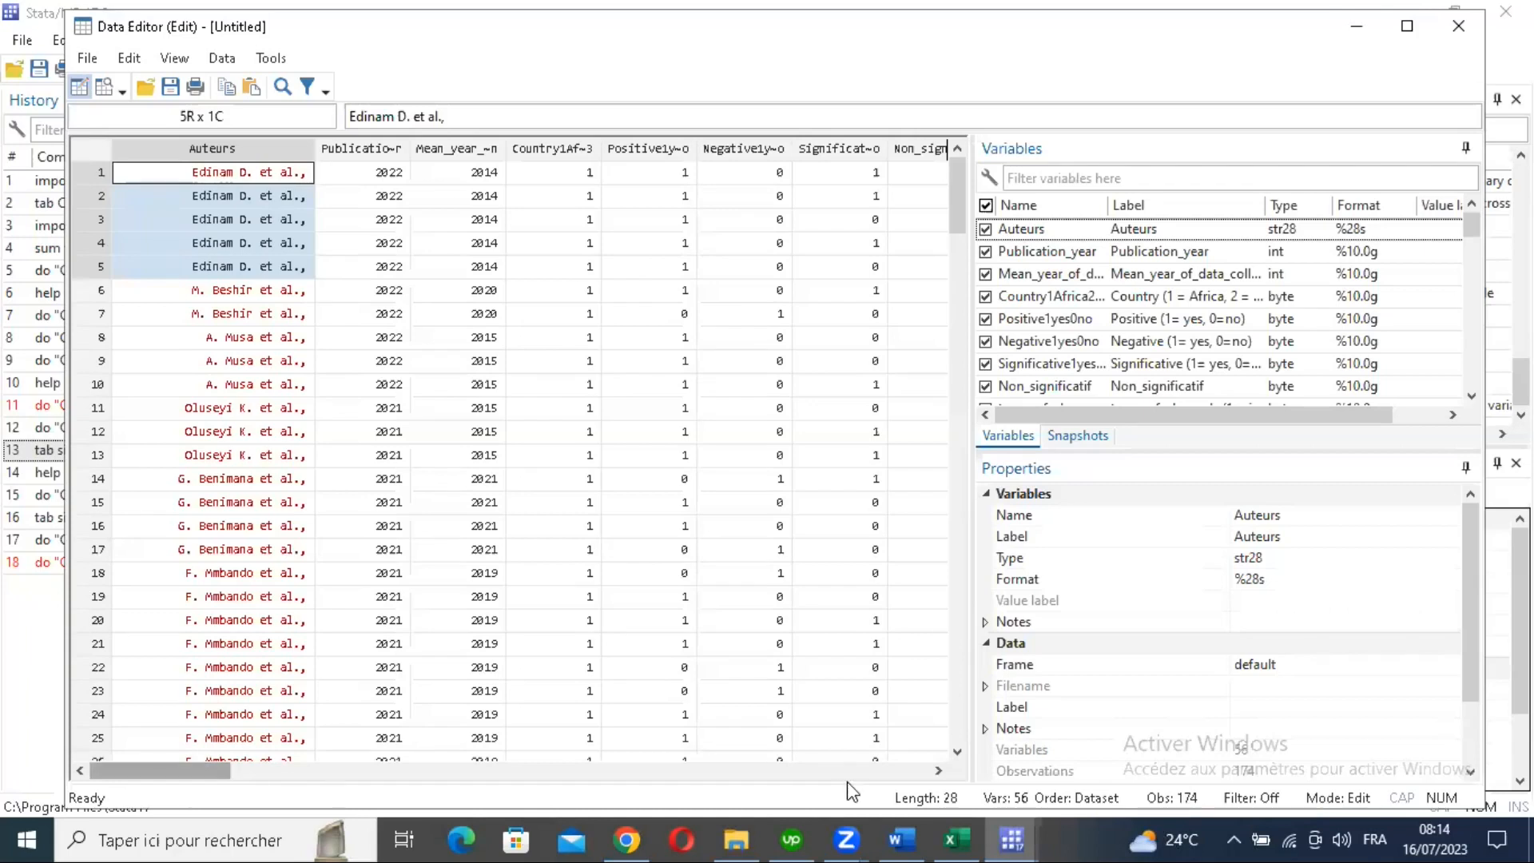
Step: Examine the first rows of the significance and Adoption columns in the Data Editor
scroll(349, 178, "right", 10)
left_click_drag(747, 771, 833, 771)
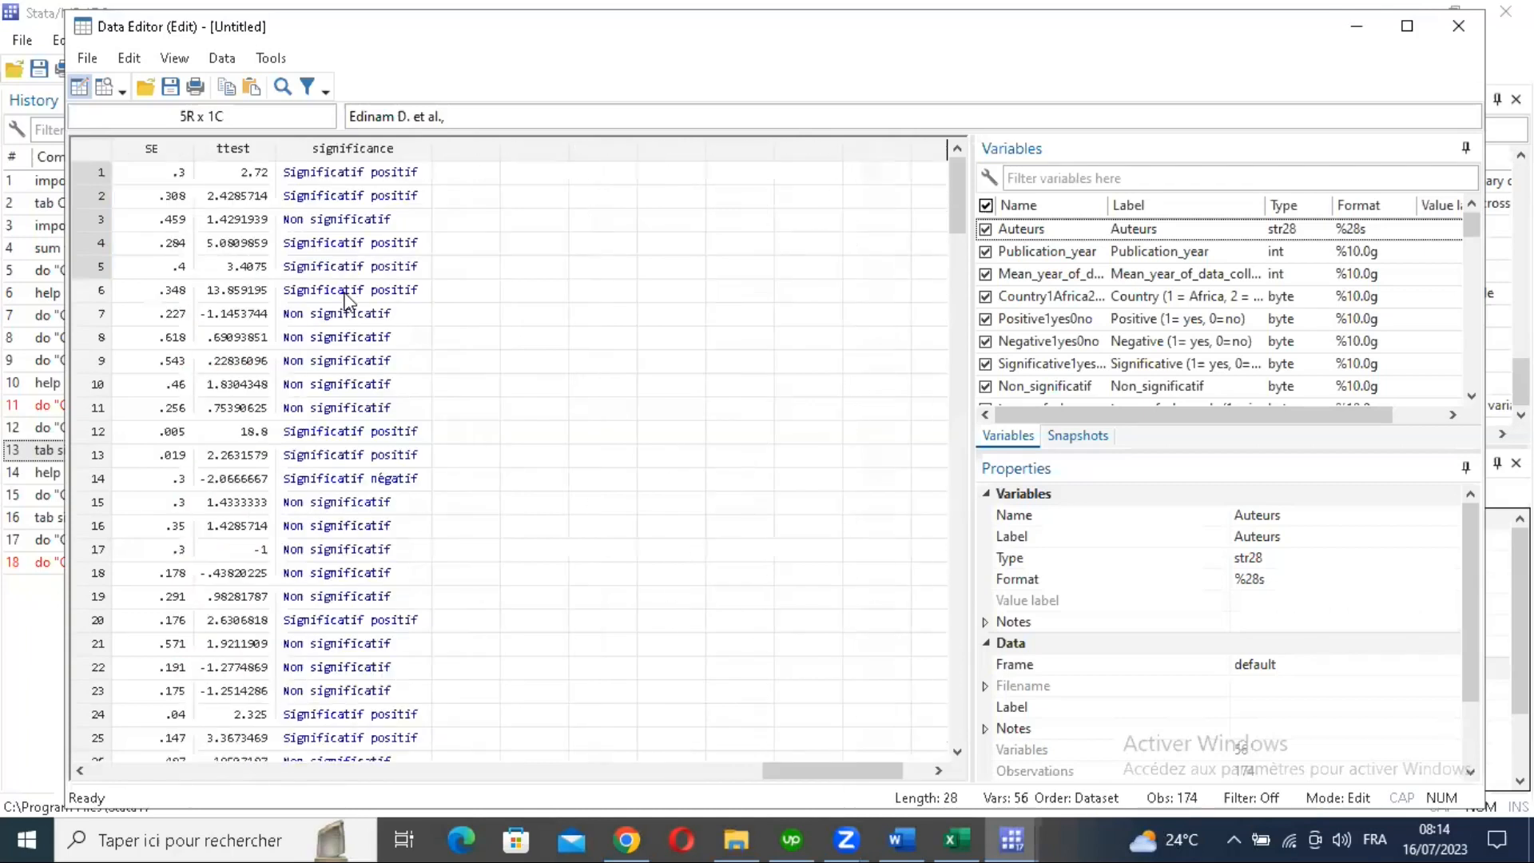
left_click(350, 174)
left_click(357, 414, "shift")
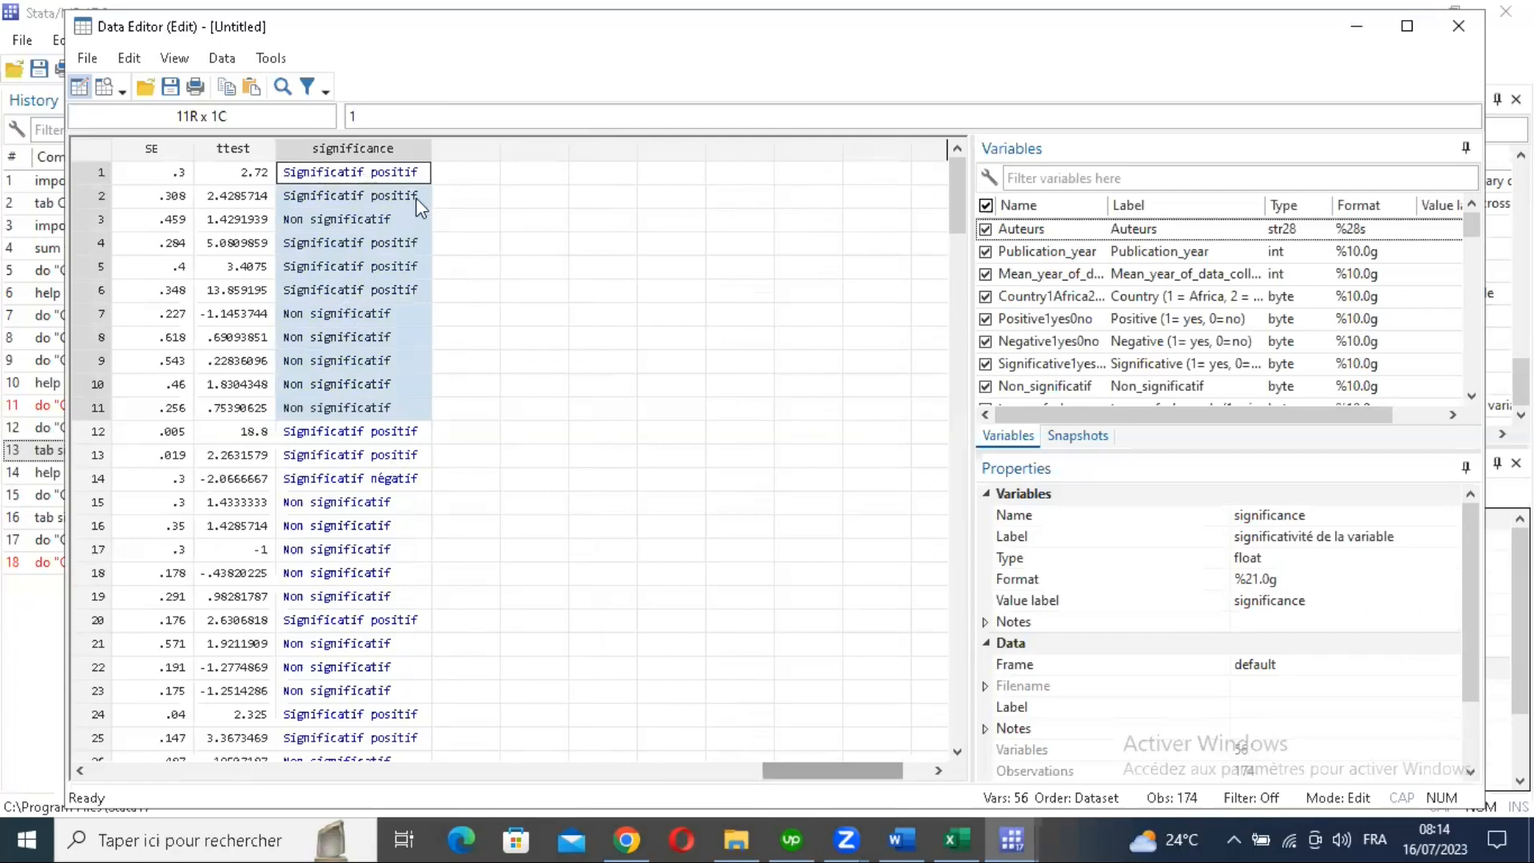
left_click_drag(799, 772, 749, 787)
left_click_drag(343, 172, 344, 455)
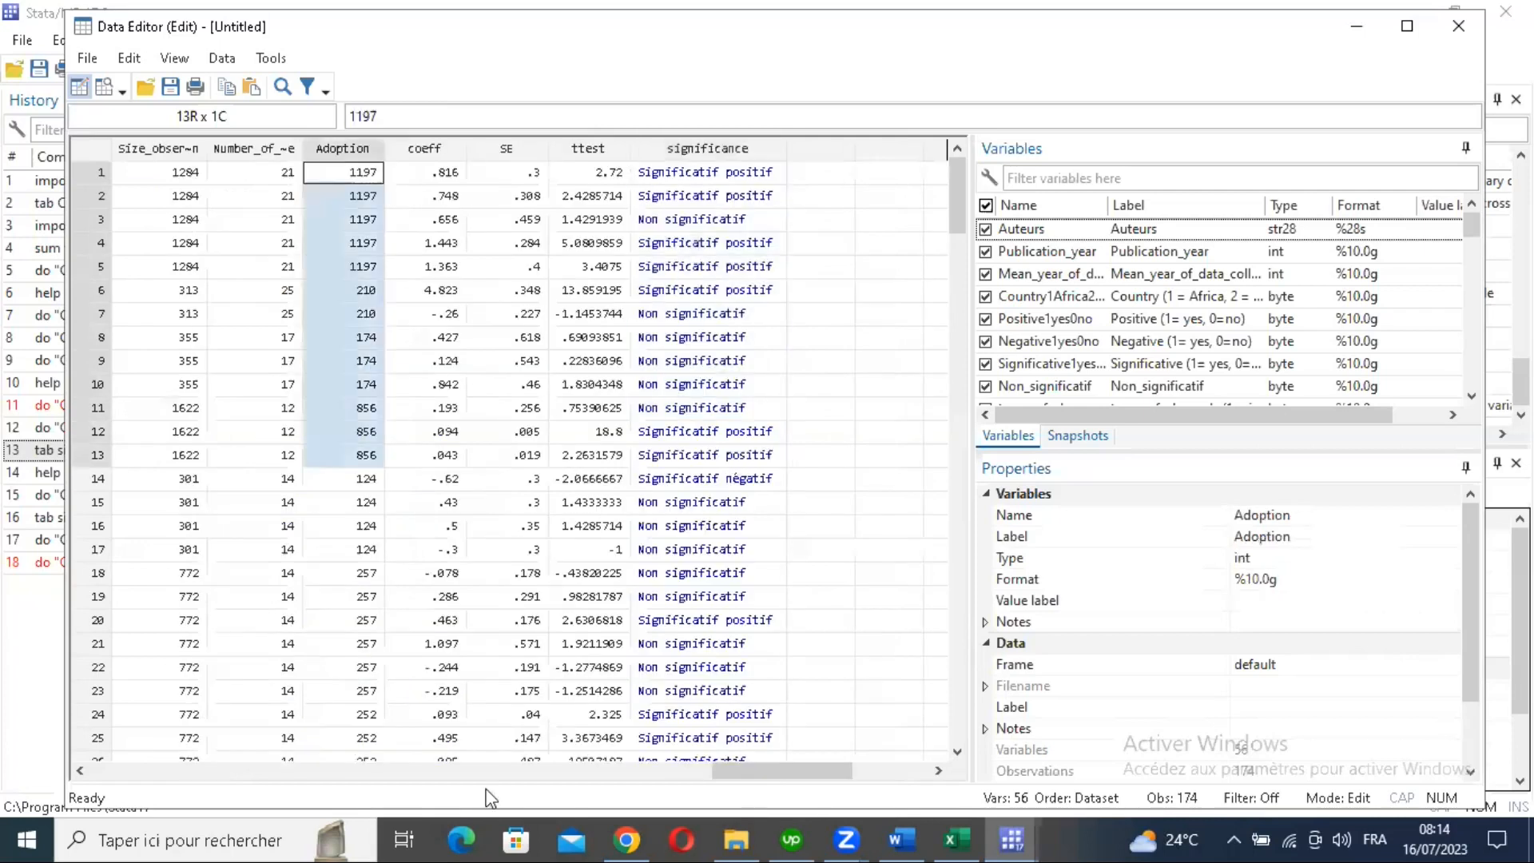
left_click(144, 771)
left_click(717, 779)
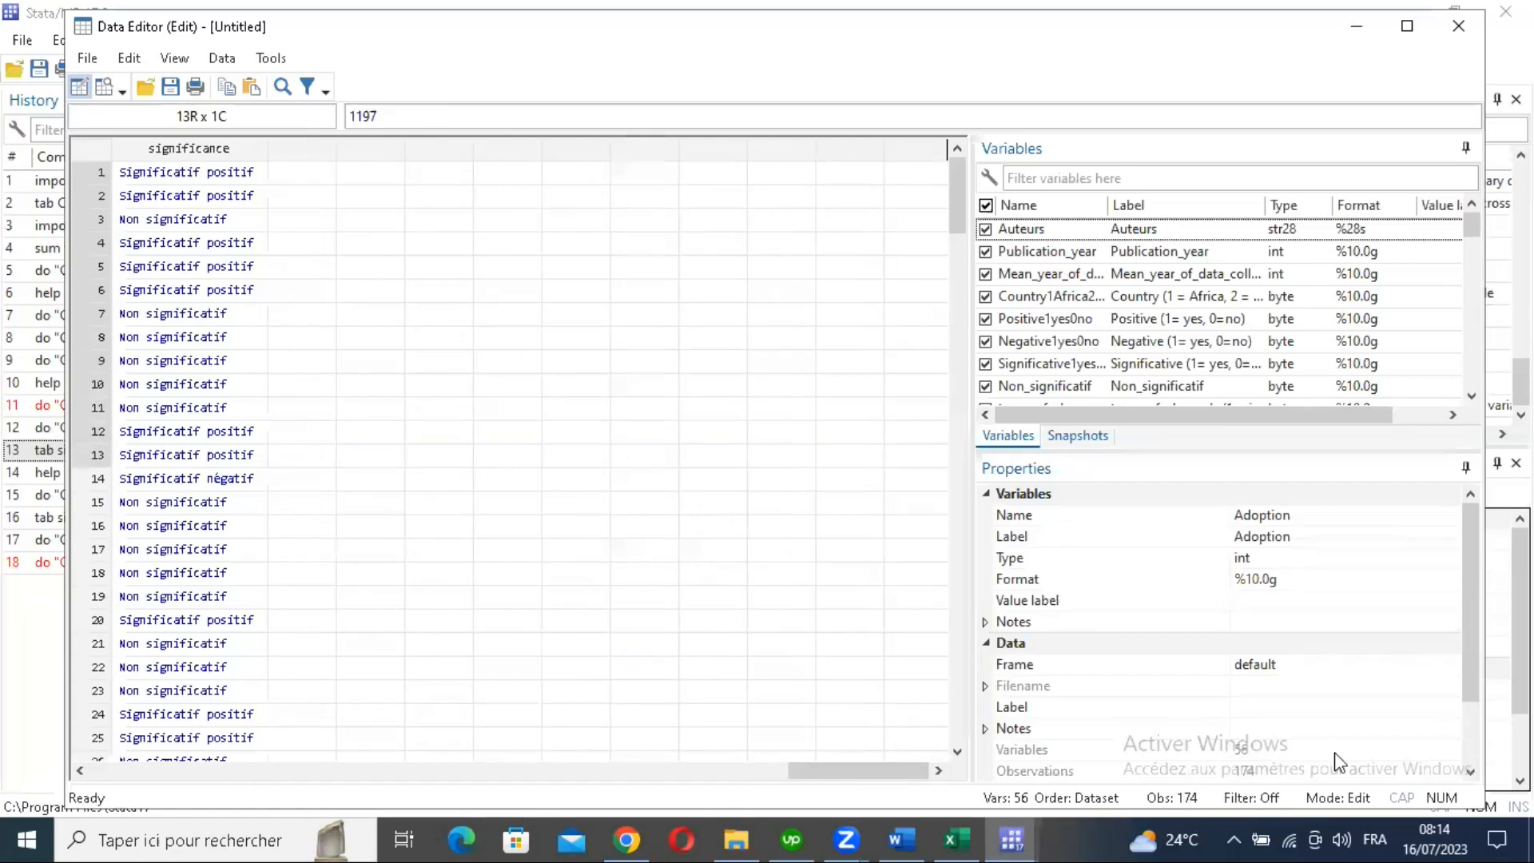
Step: Close the Data Editor and look through the variable list in the main Stata window
mouse_move(1010, 839)
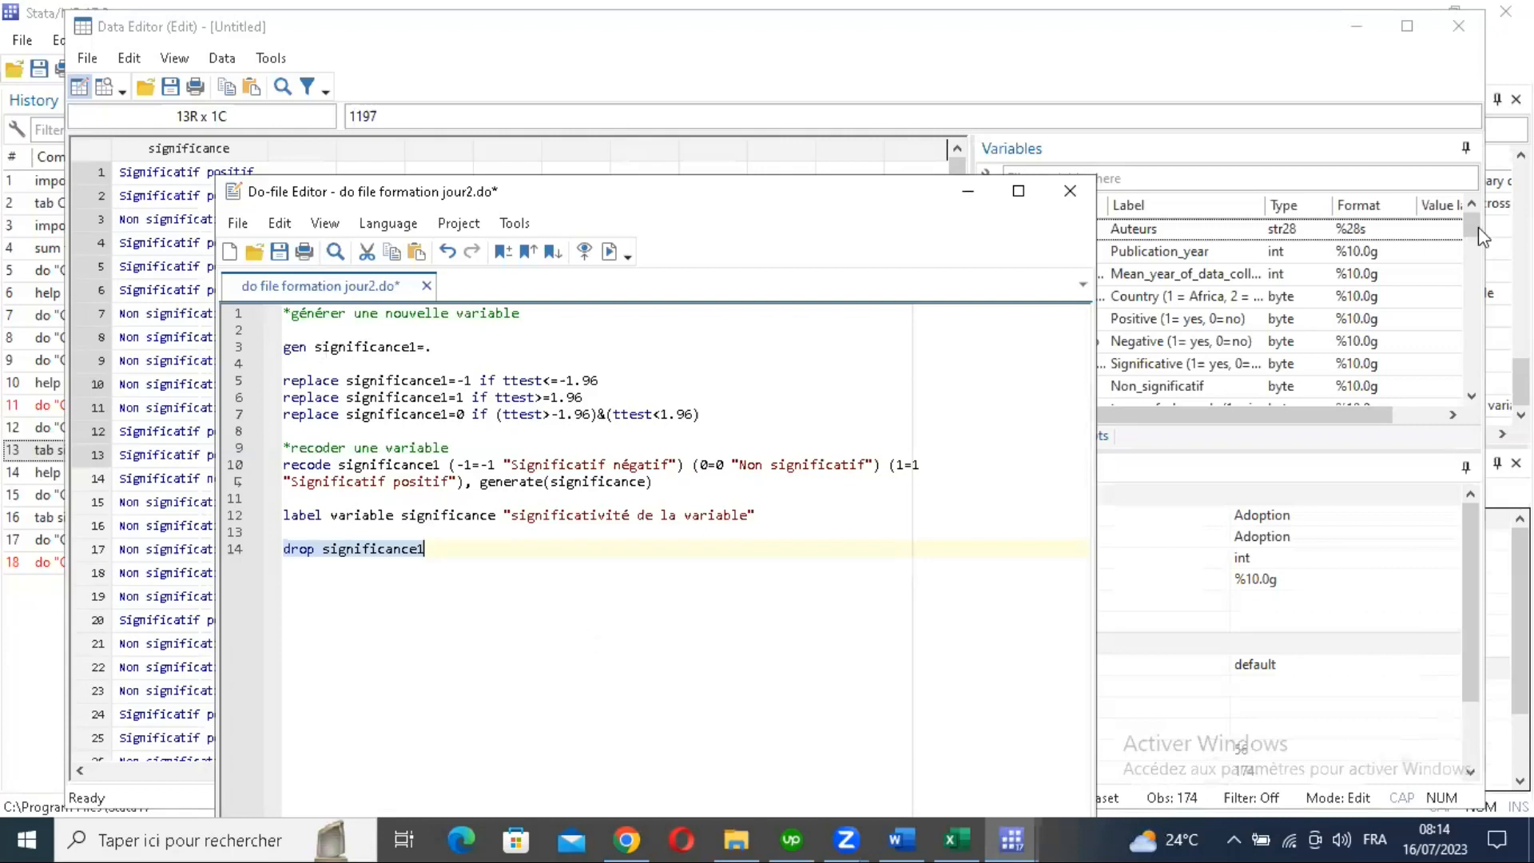
left_click(1012, 838)
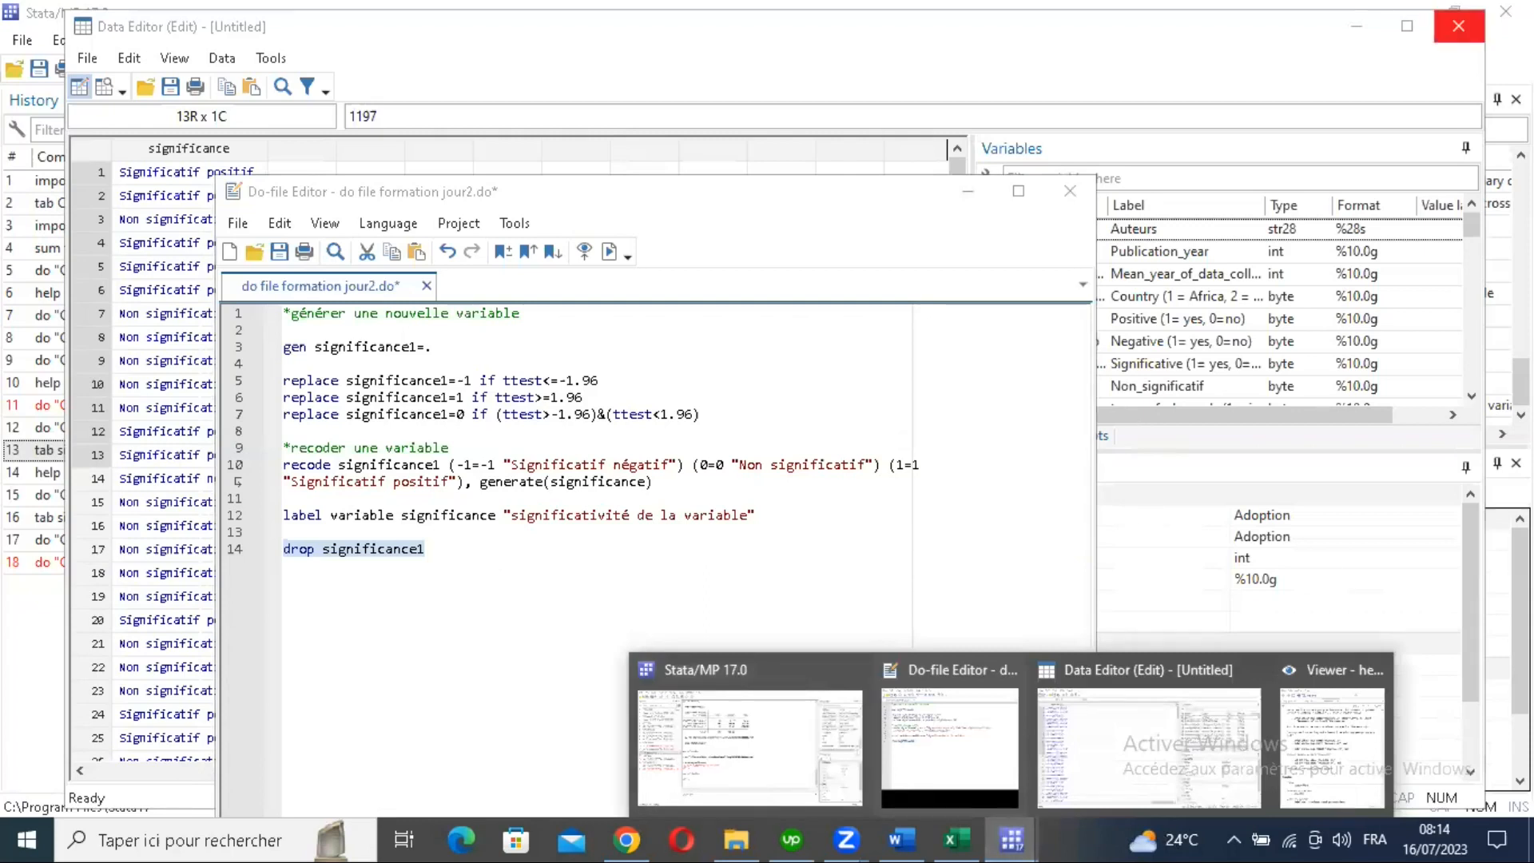
left_click(1458, 25)
left_click_drag(1520, 382, 1520, 296)
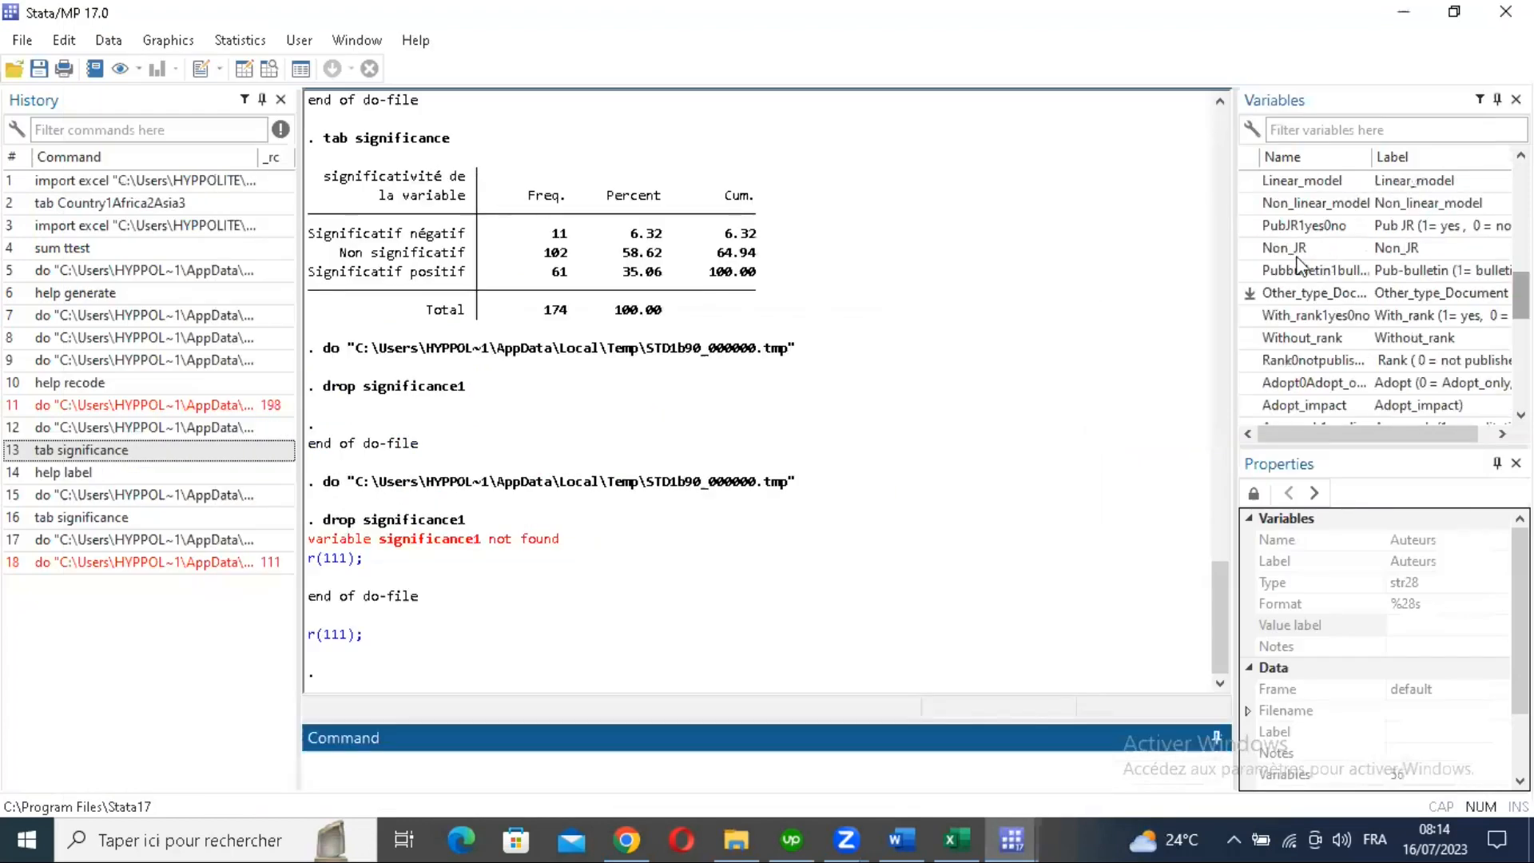
scroll(1423, 247, "up", 8)
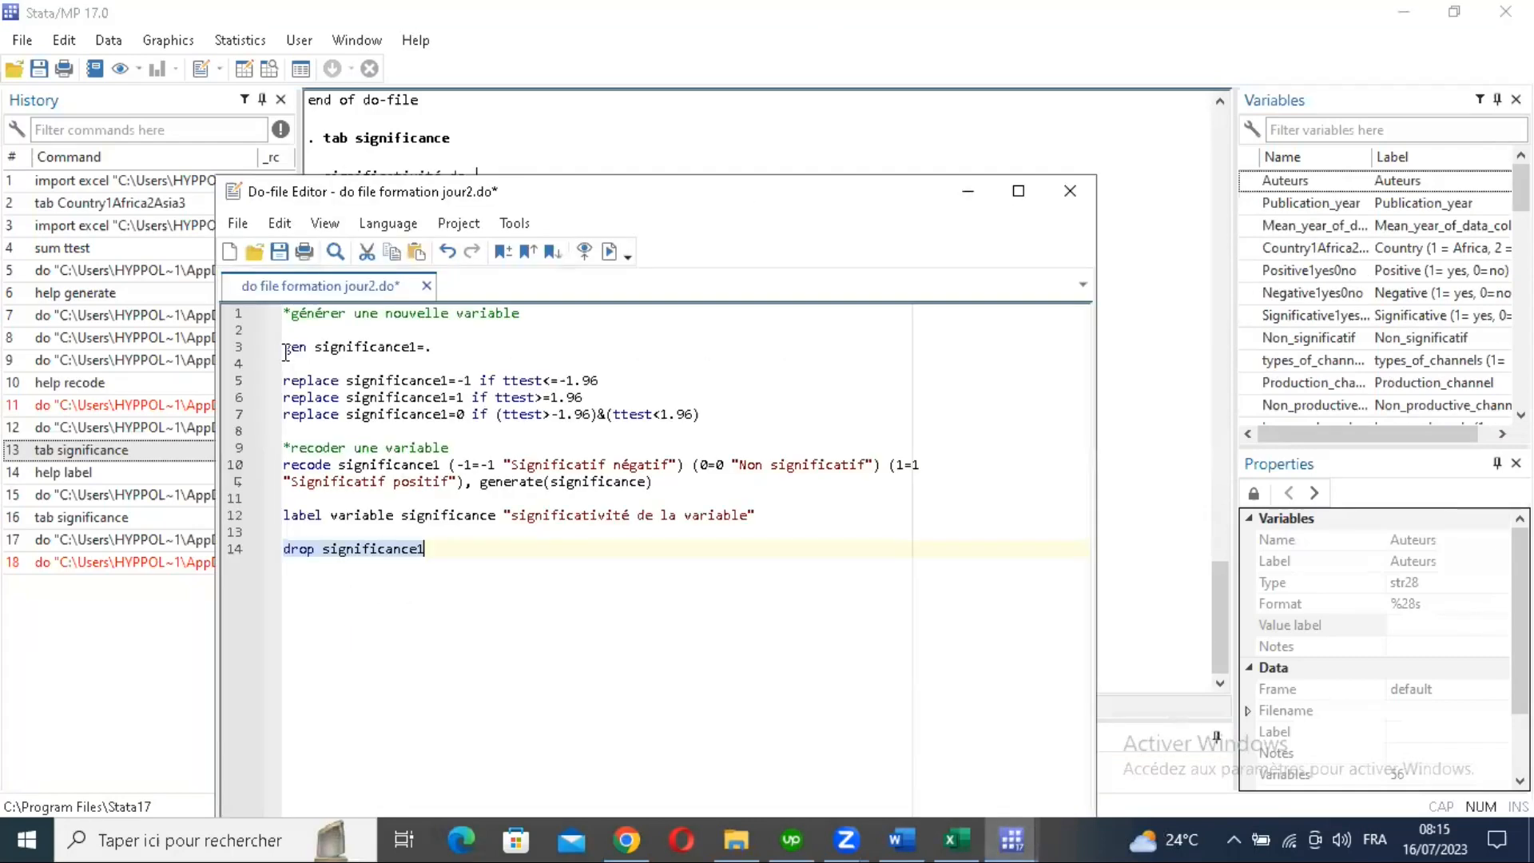
Step: Add the command gen pays=Country1Africa2Asia3 to the do-file, a few lines below the drop command
left_click(285, 350)
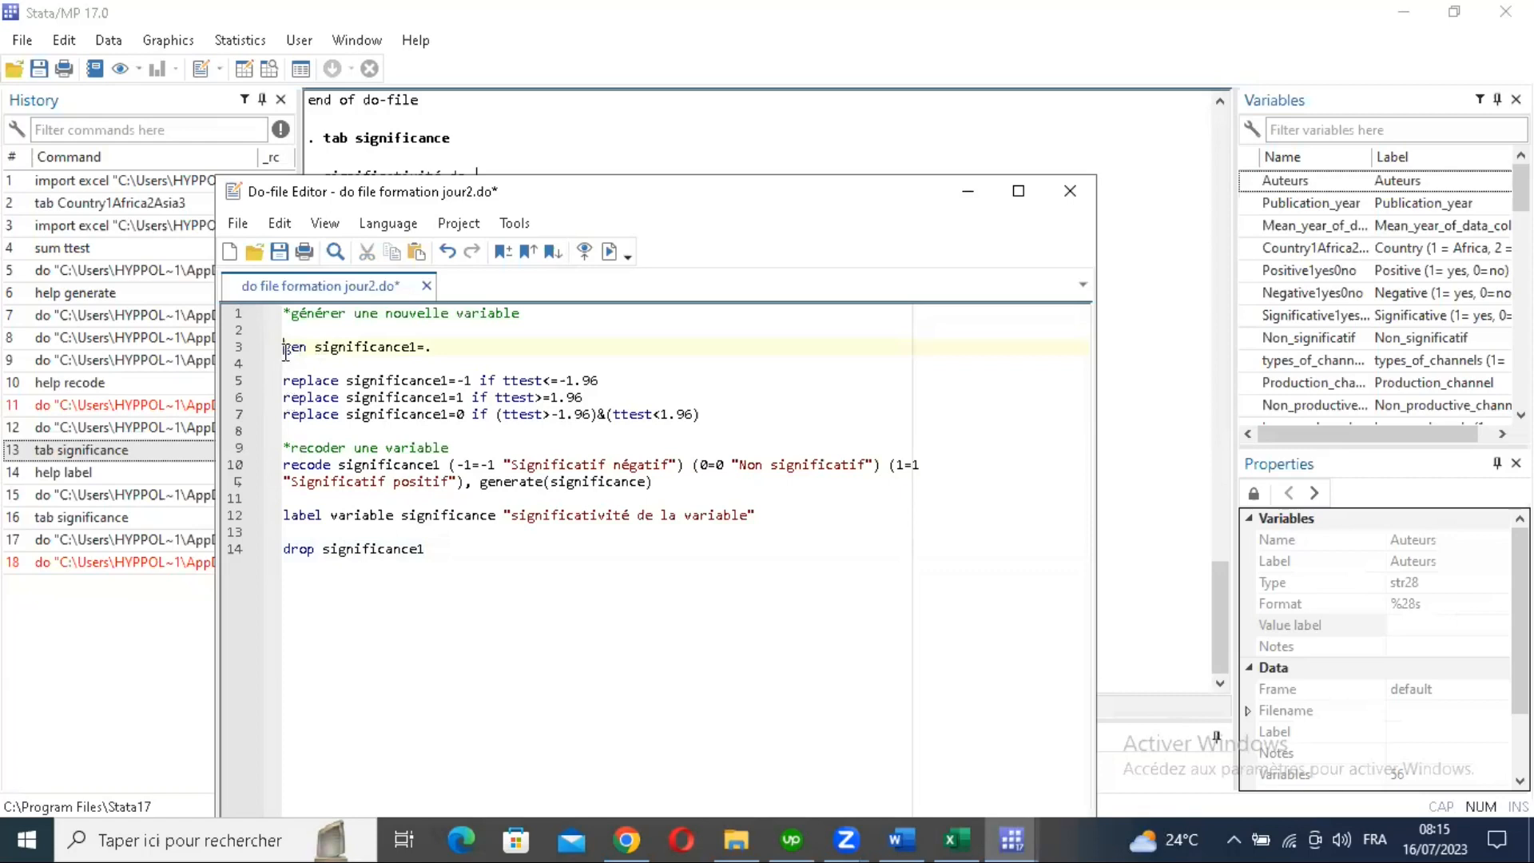
left_click(475, 547)
key("Return")
key("Return")
key("Return")
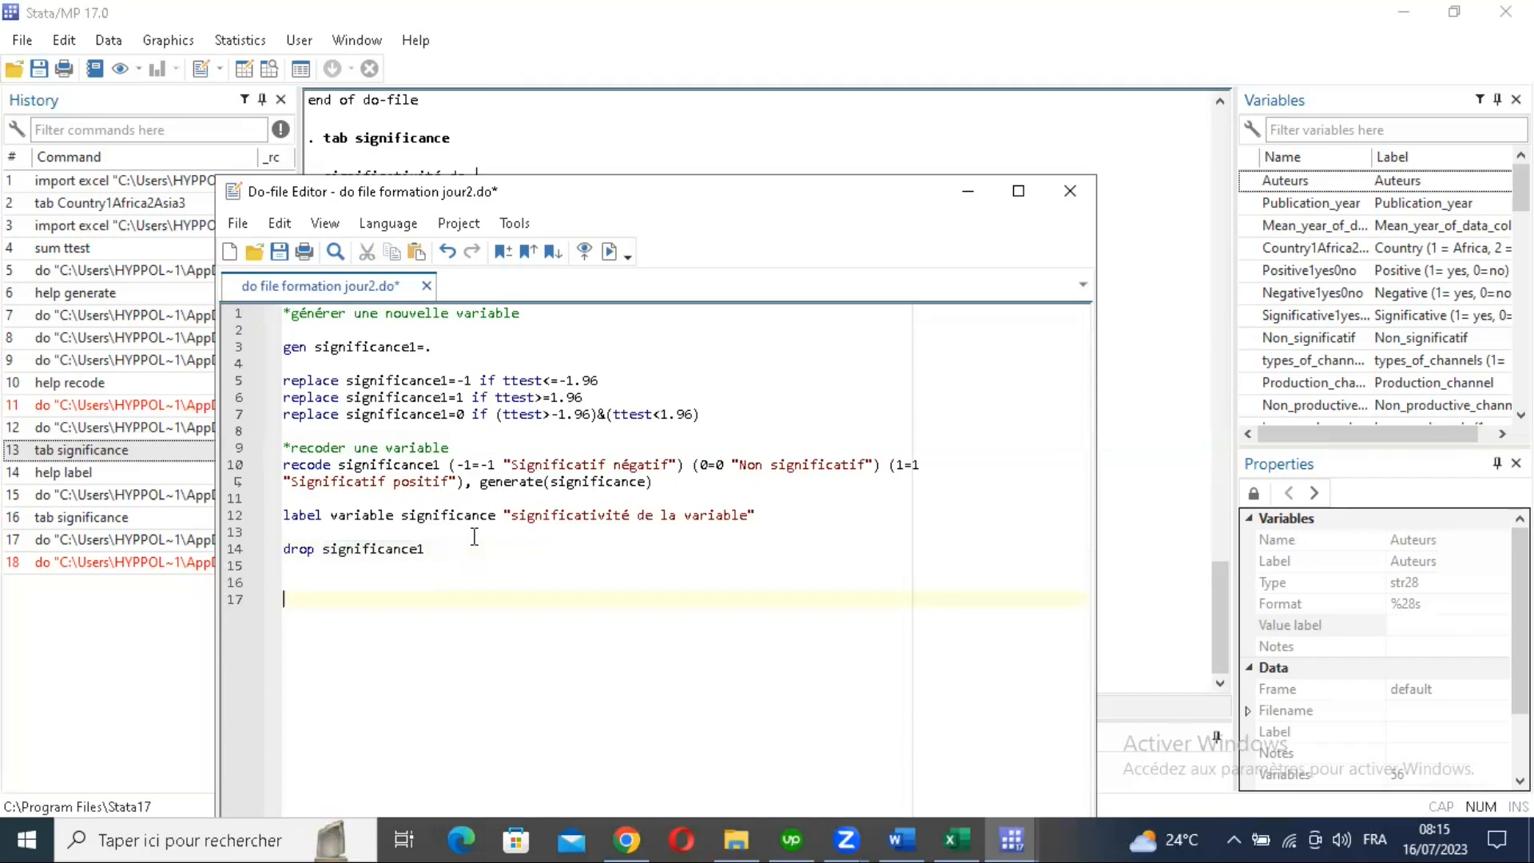
type("Pay")
key("BackSpace")
key("BackSpace")
key("BackSpace")
type("gen pays=")
double_click(1454, 250)
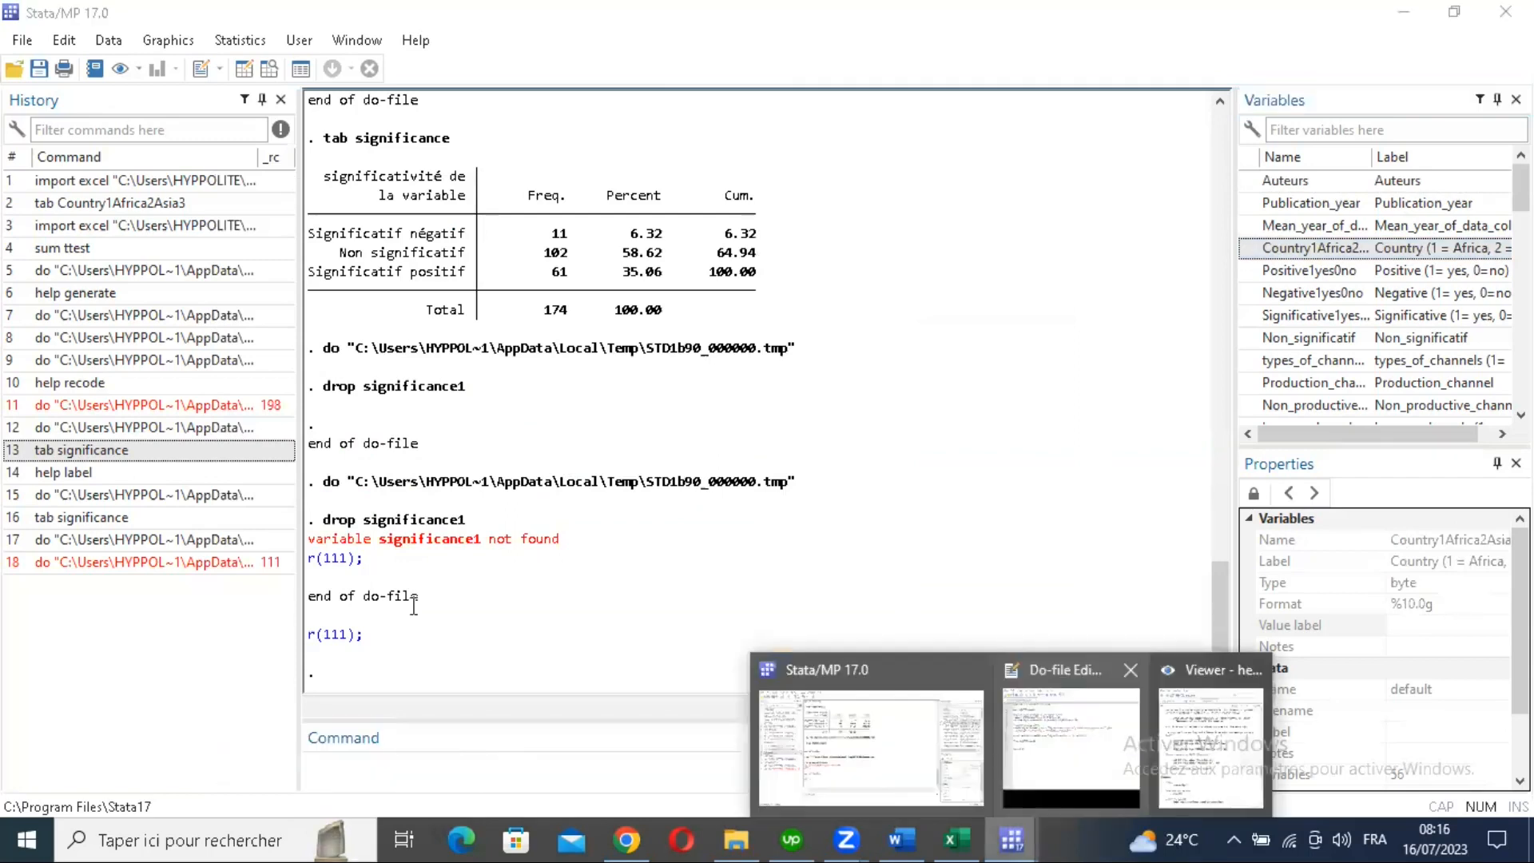
left_click(1070, 748)
type("Country1Africa2Asia3")
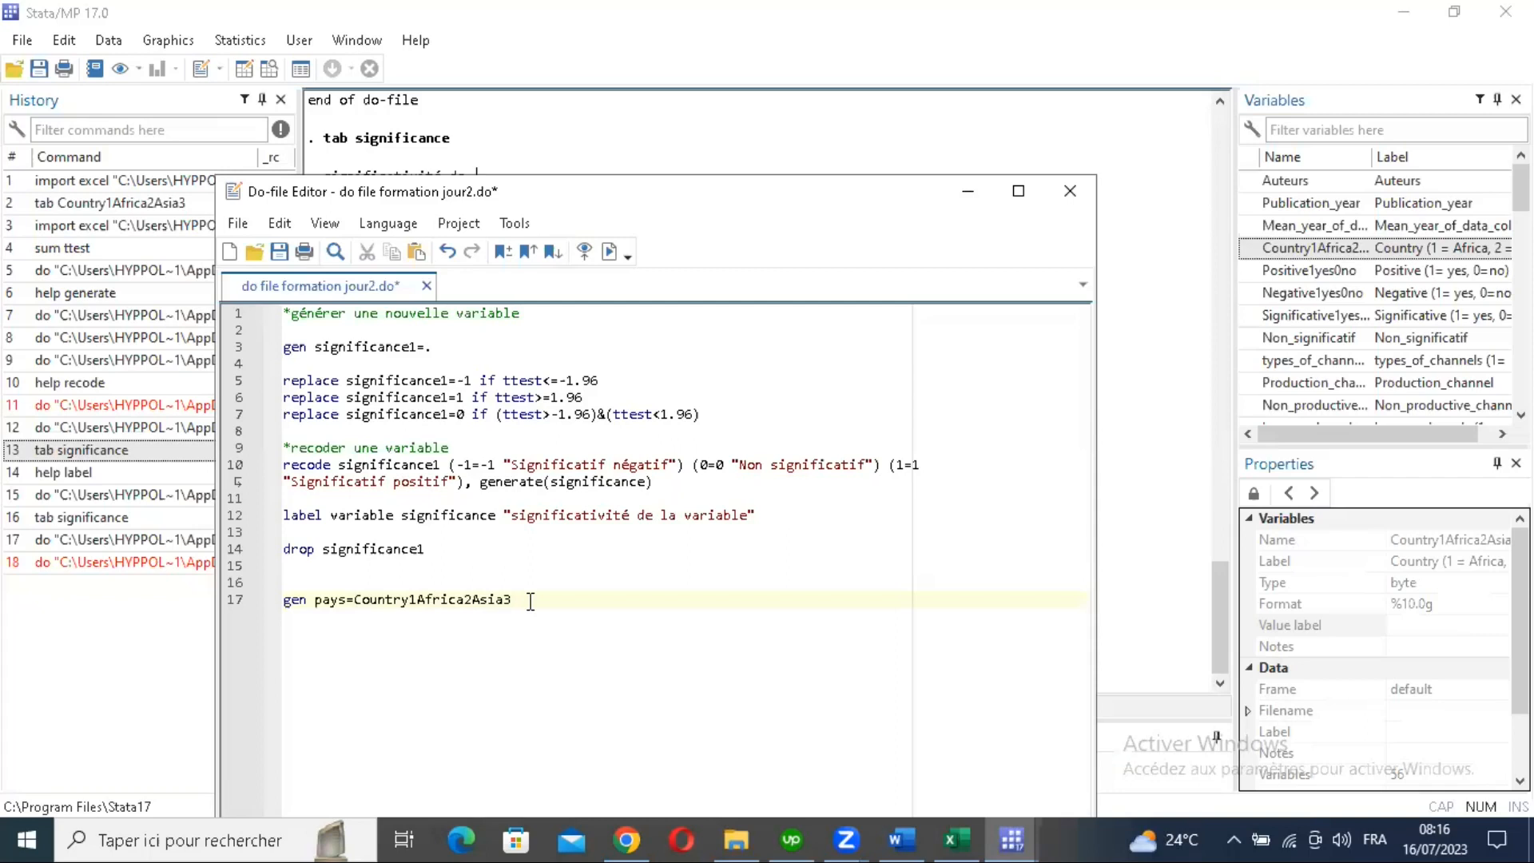
Step: Change the new variable's name in the gen line to pays1 and run that line
left_click(346, 598)
type("1")
key("Right")
key("shift+End")
left_click(586, 601)
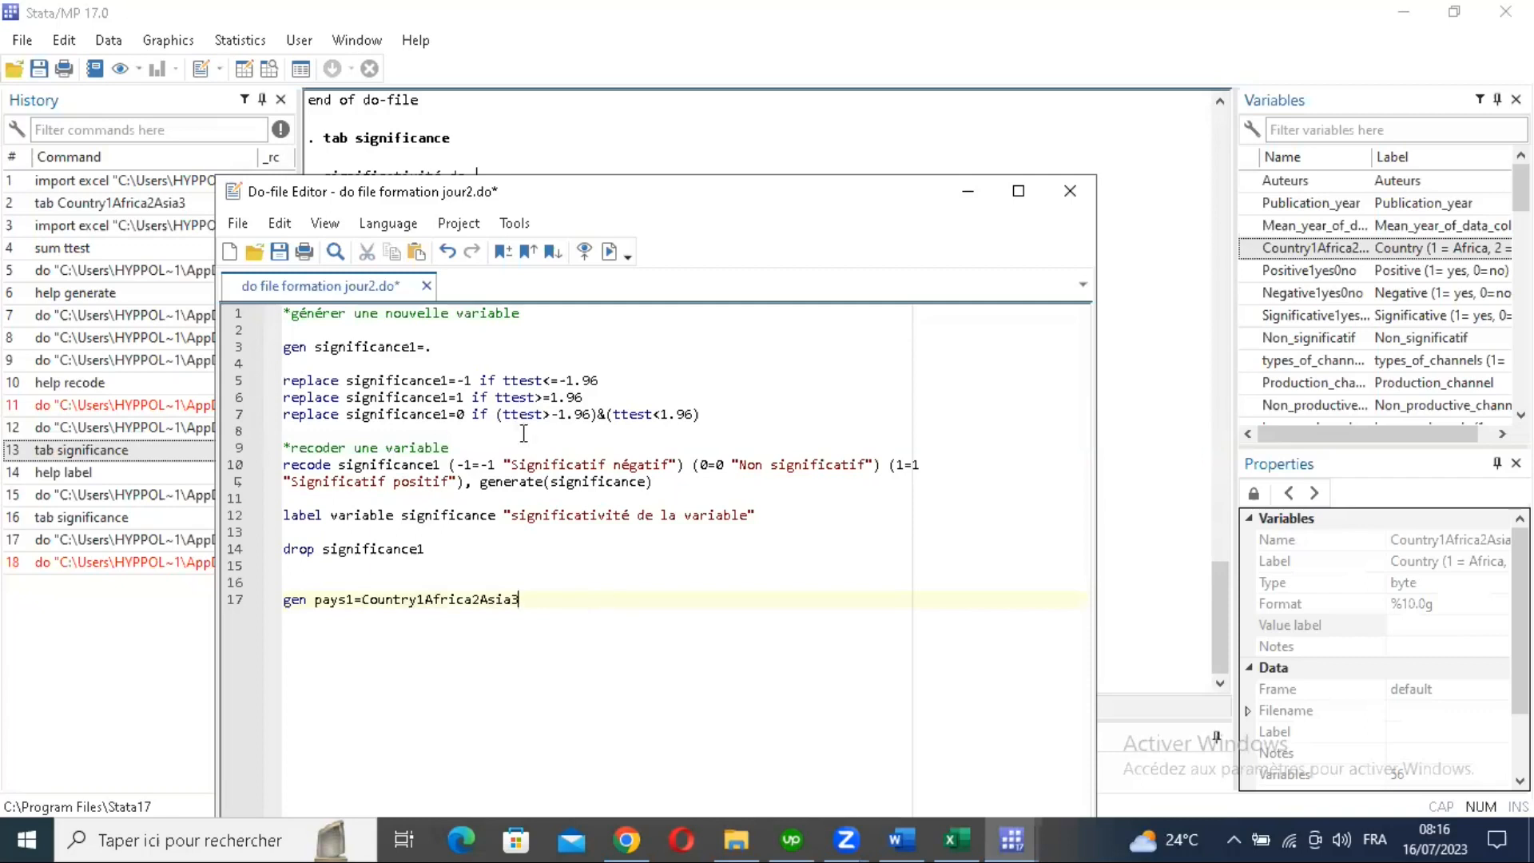
mouse_move(1447, 251)
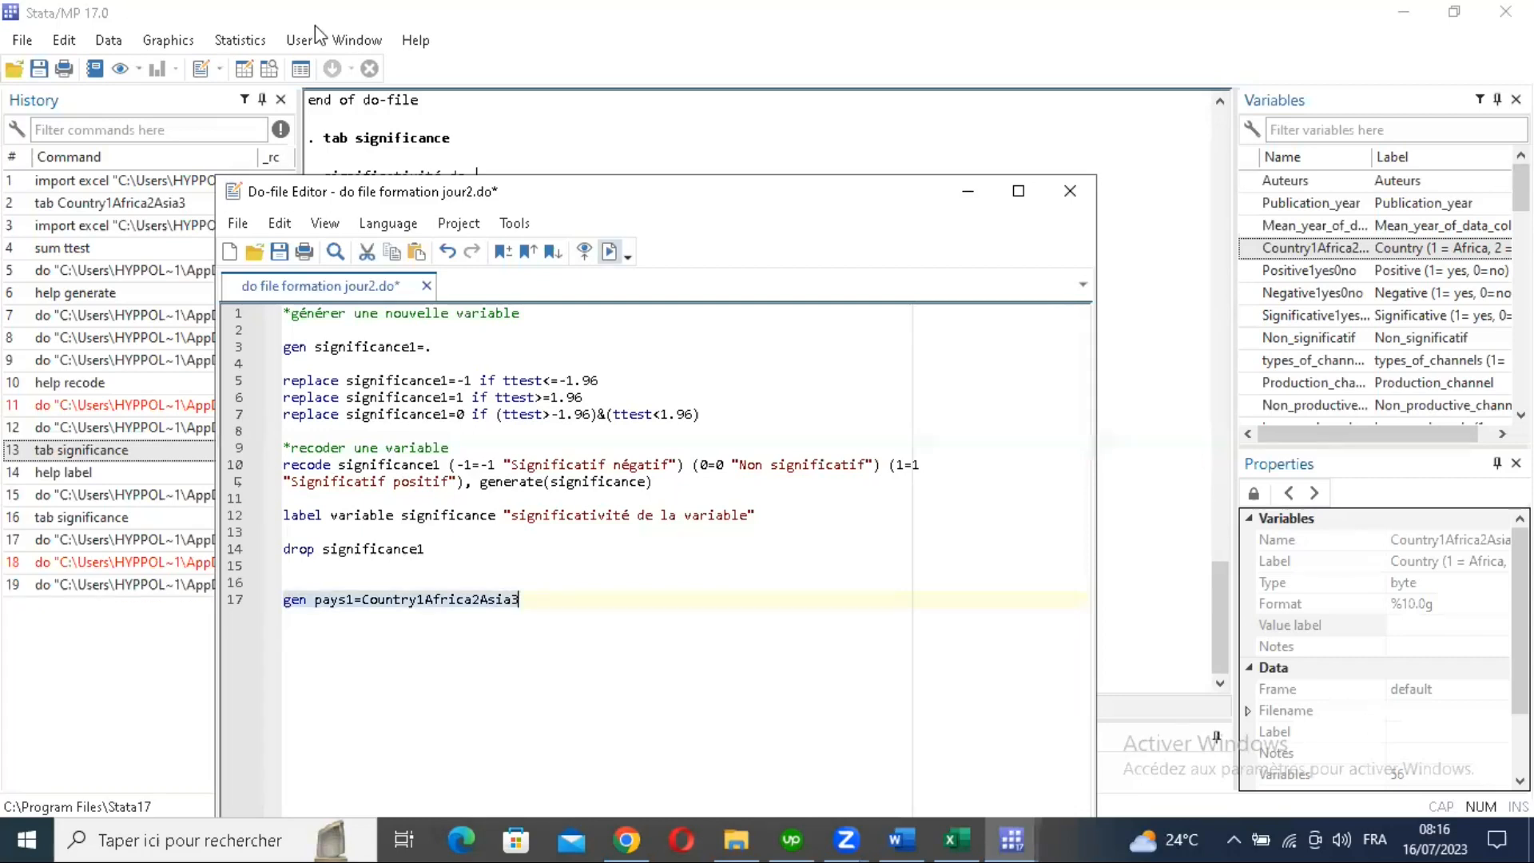
Step: Examine the codes in the pays1 column down through the rows in the Data Editor
left_click(315, 25)
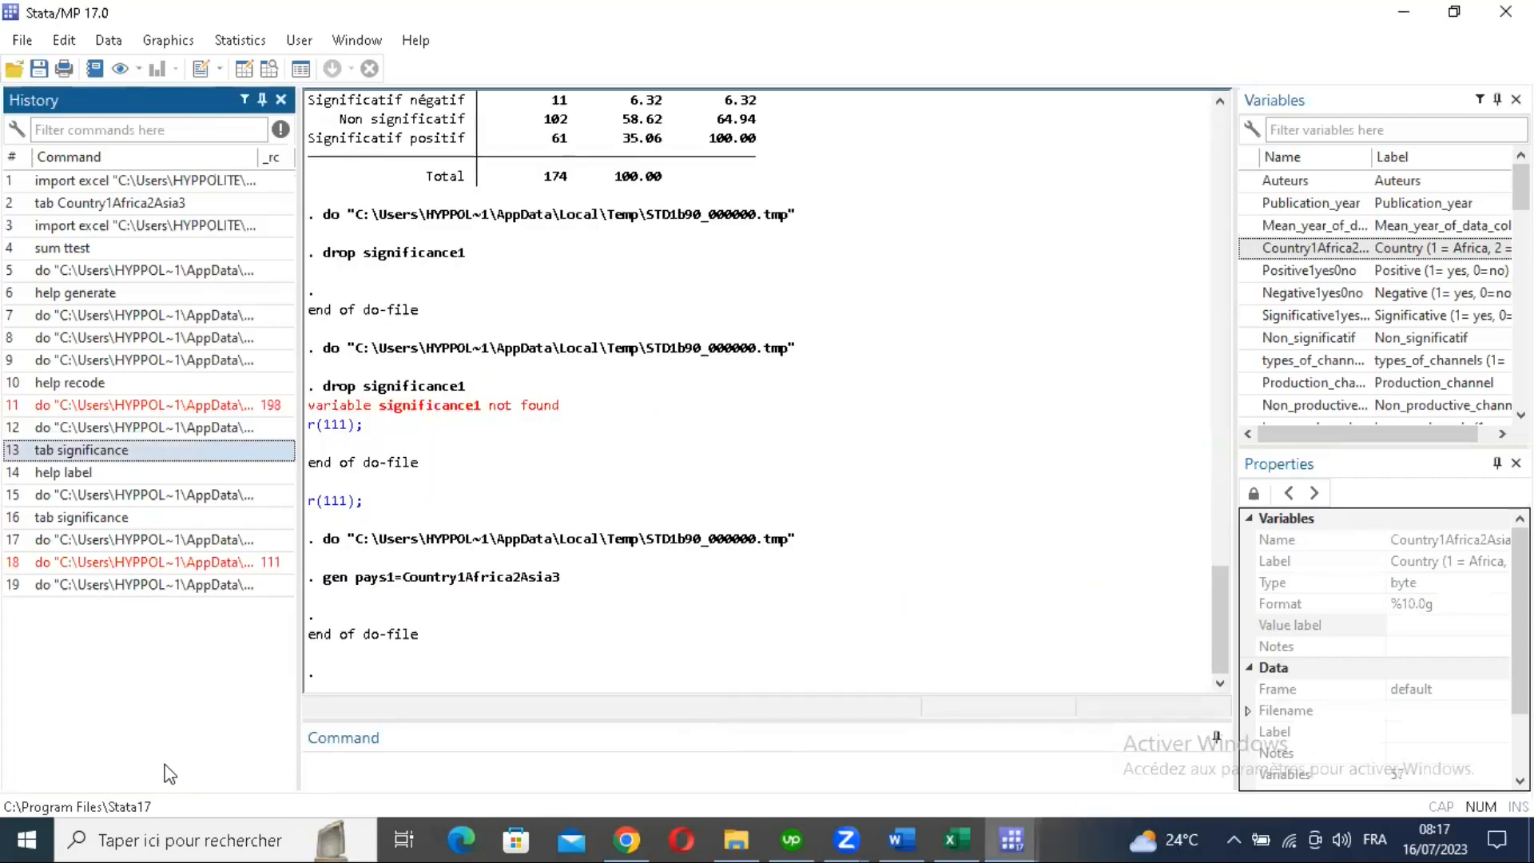
left_click(874, 803)
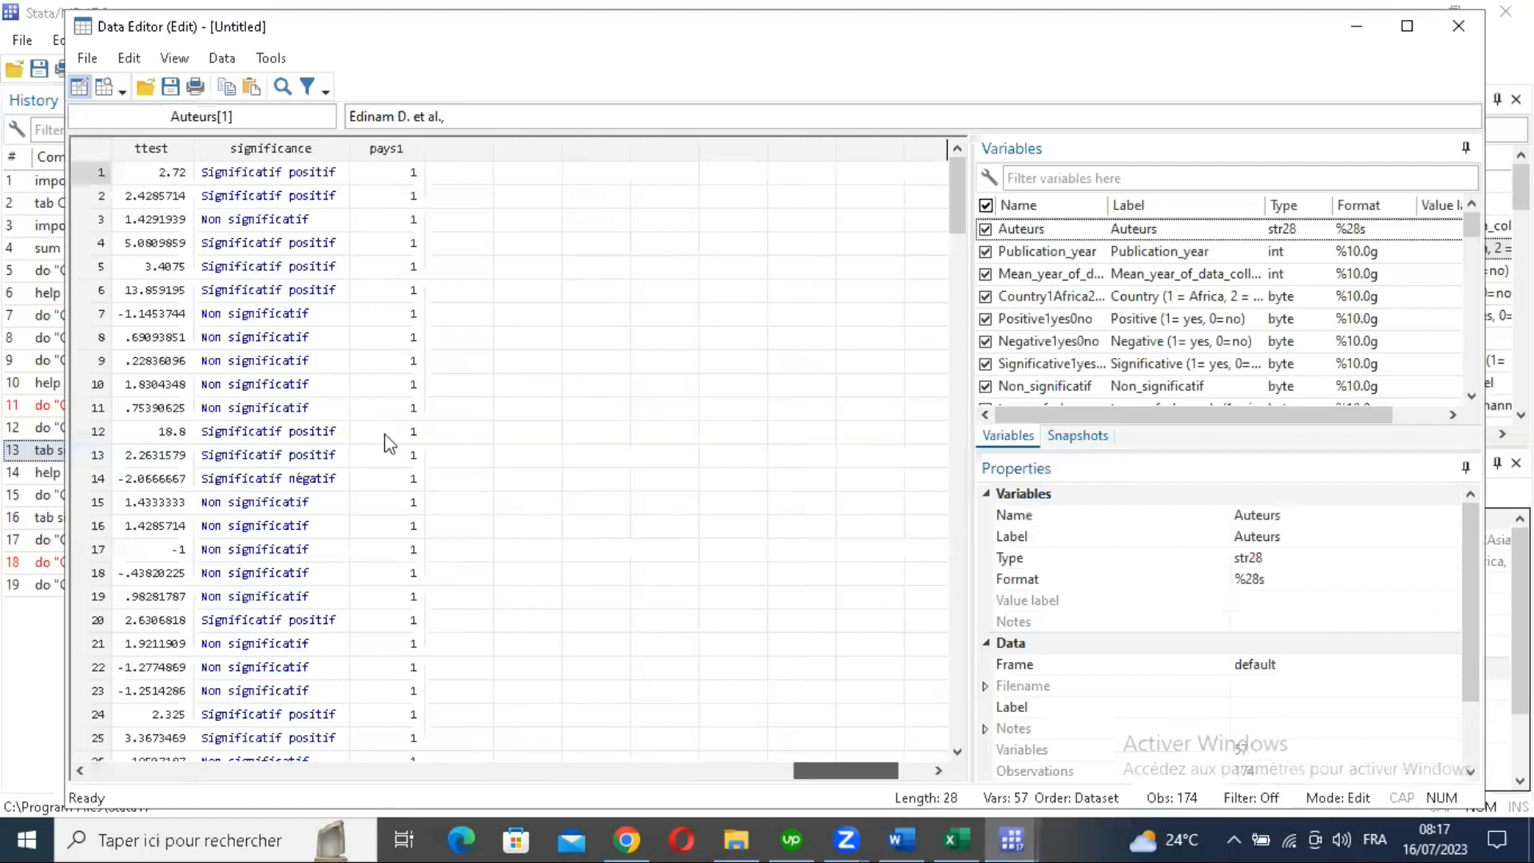
scroll(386, 444, "down", 20)
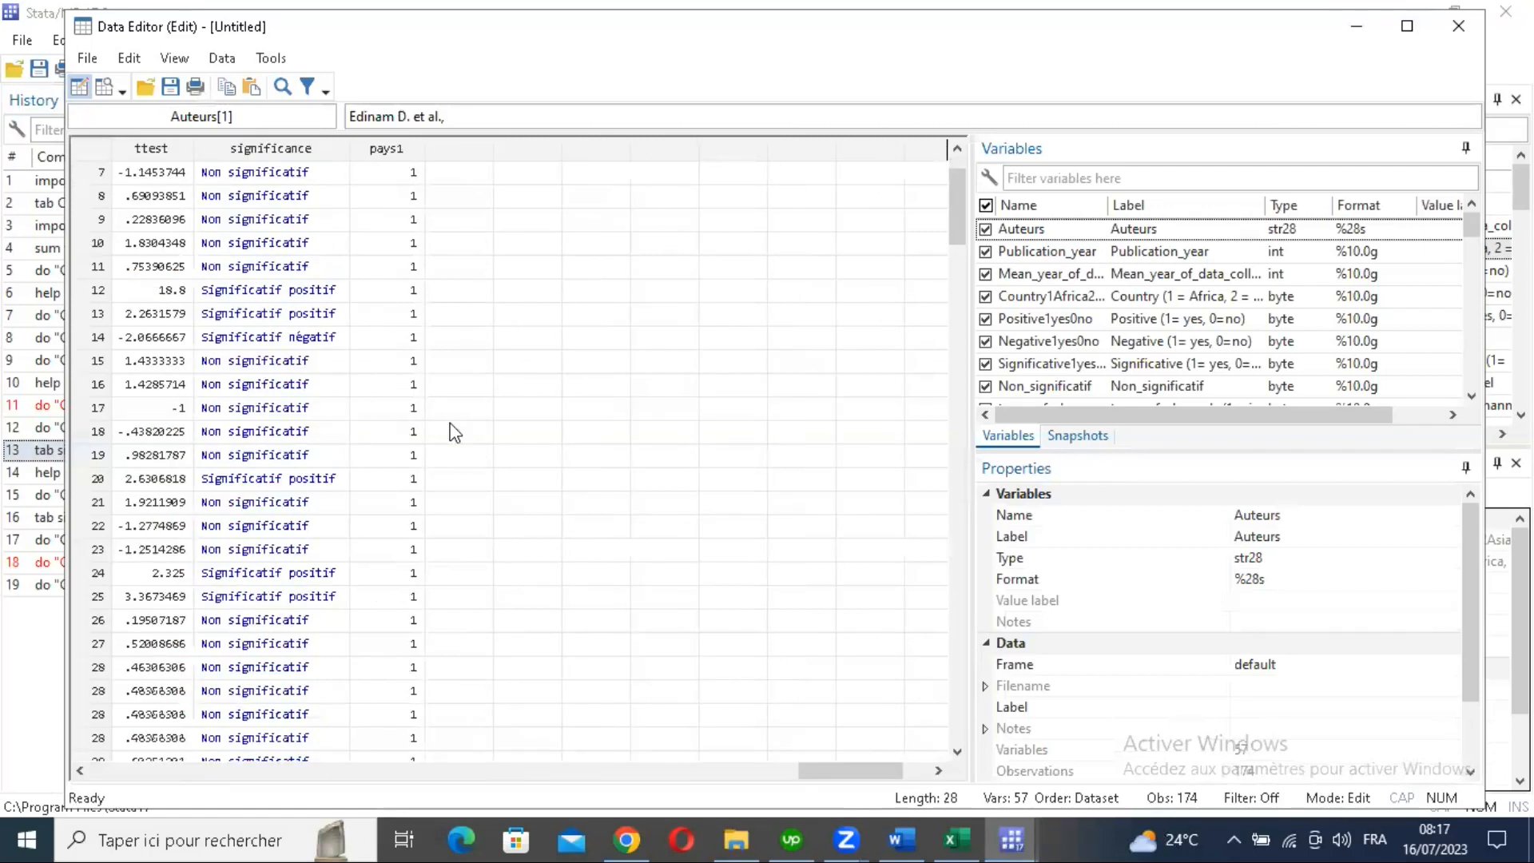
scroll(974, 631, "down", 20)
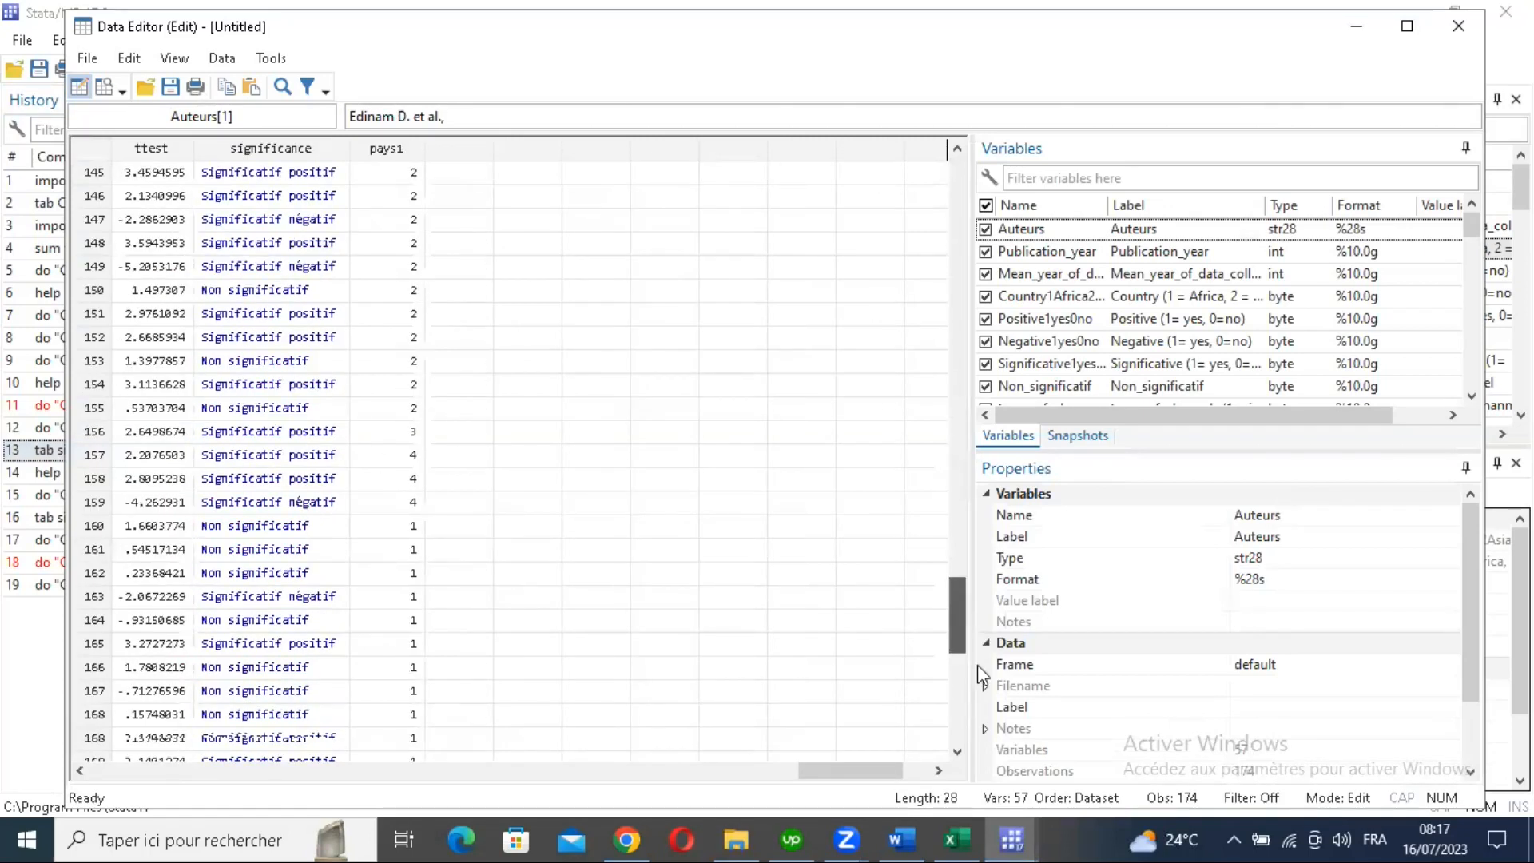
left_click_drag(957, 637, 957, 196)
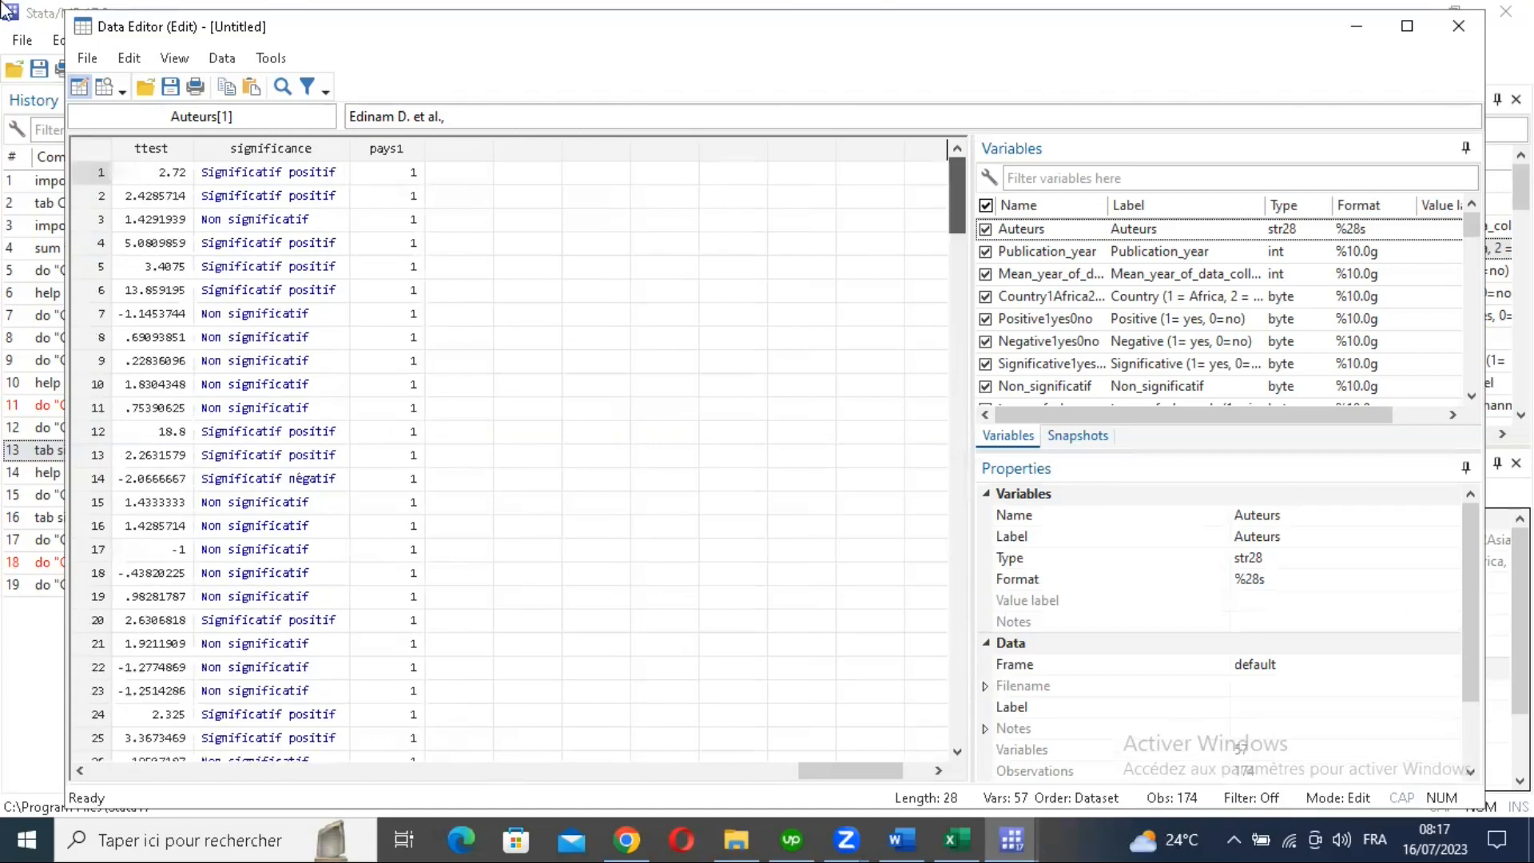
scroll(946, 170, "down", 10)
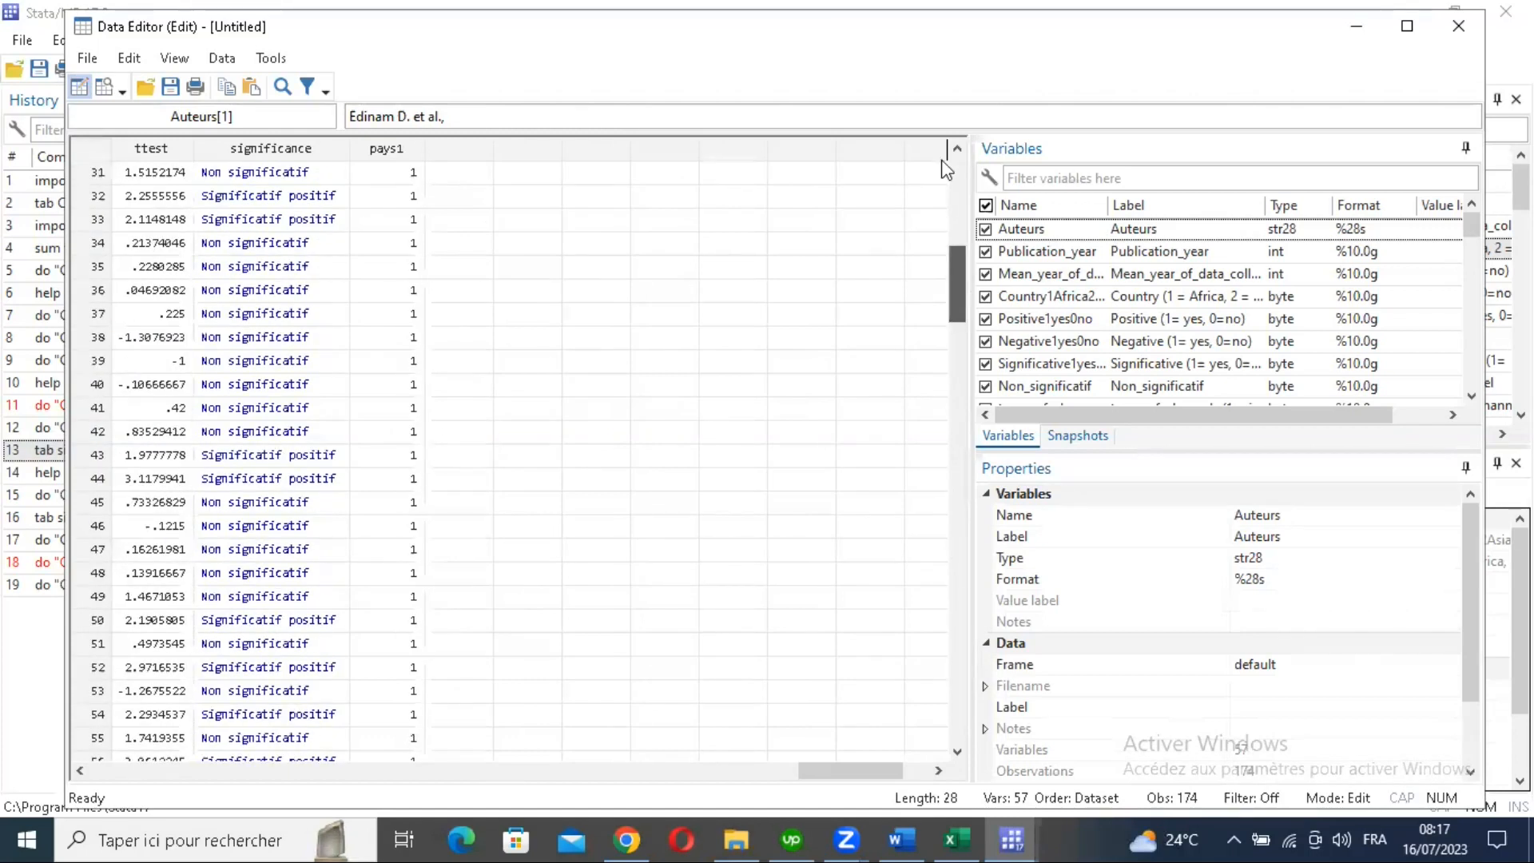
scroll(947, 170, "up", 10)
Step: Start a recode command for pays1 on a new line below the gen command in the do-file
mouse_move(1008, 837)
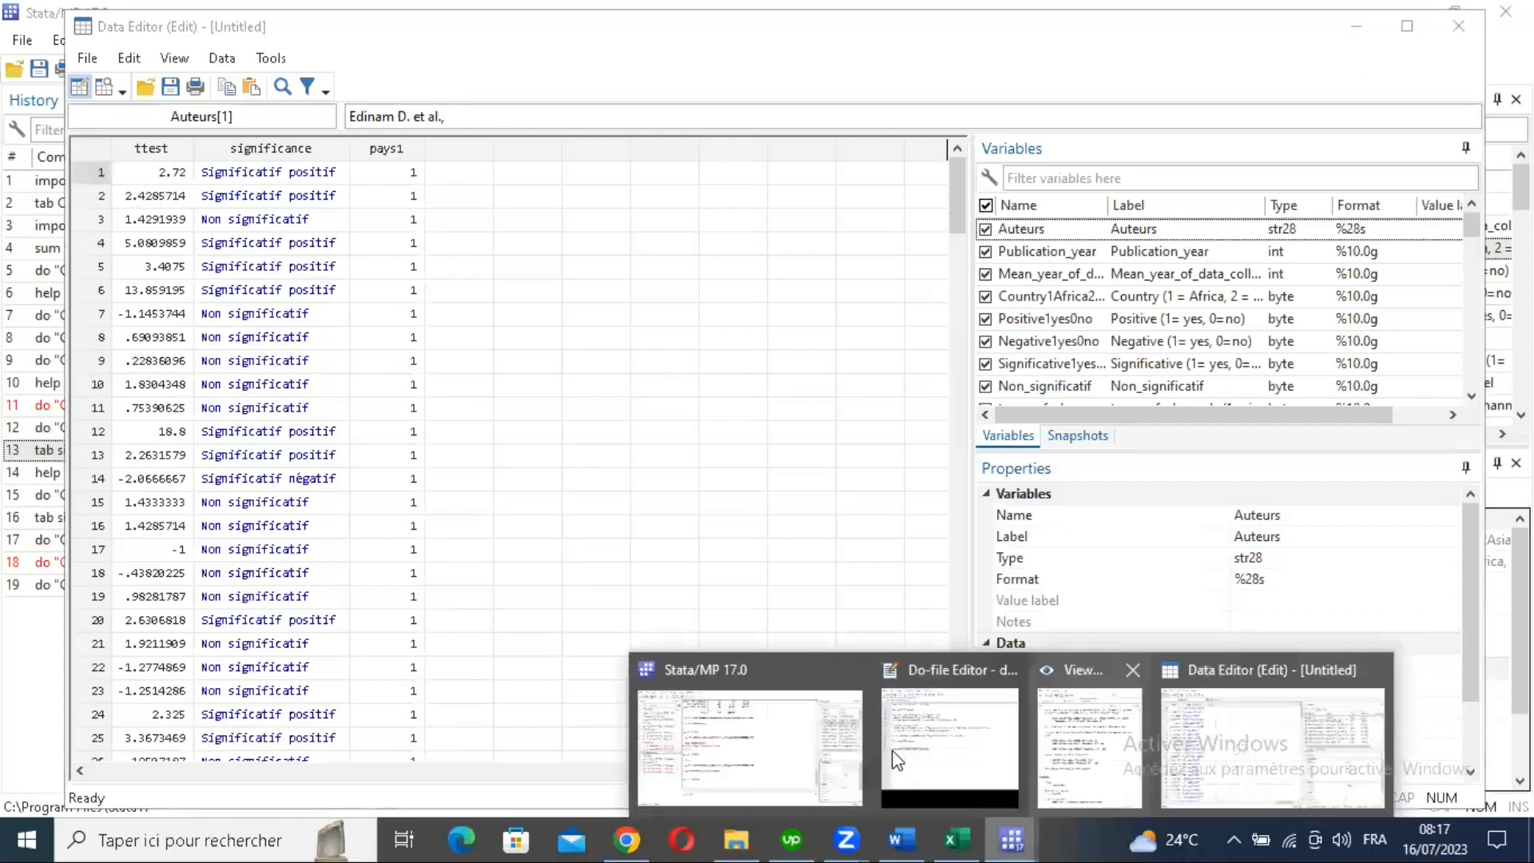
left_click(945, 758)
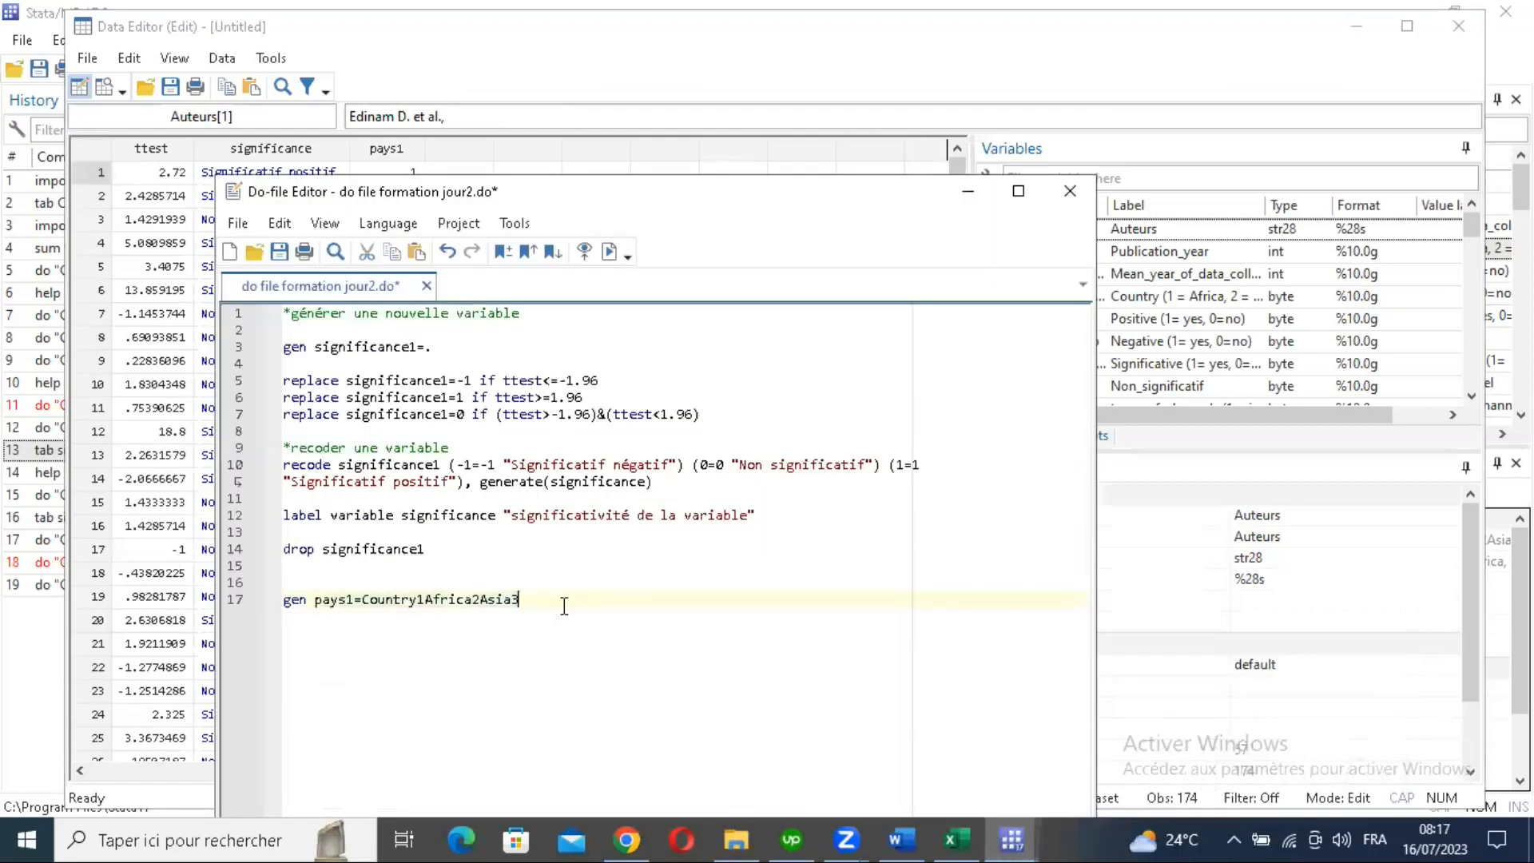
key("Return")
key("Return")
type("recode")
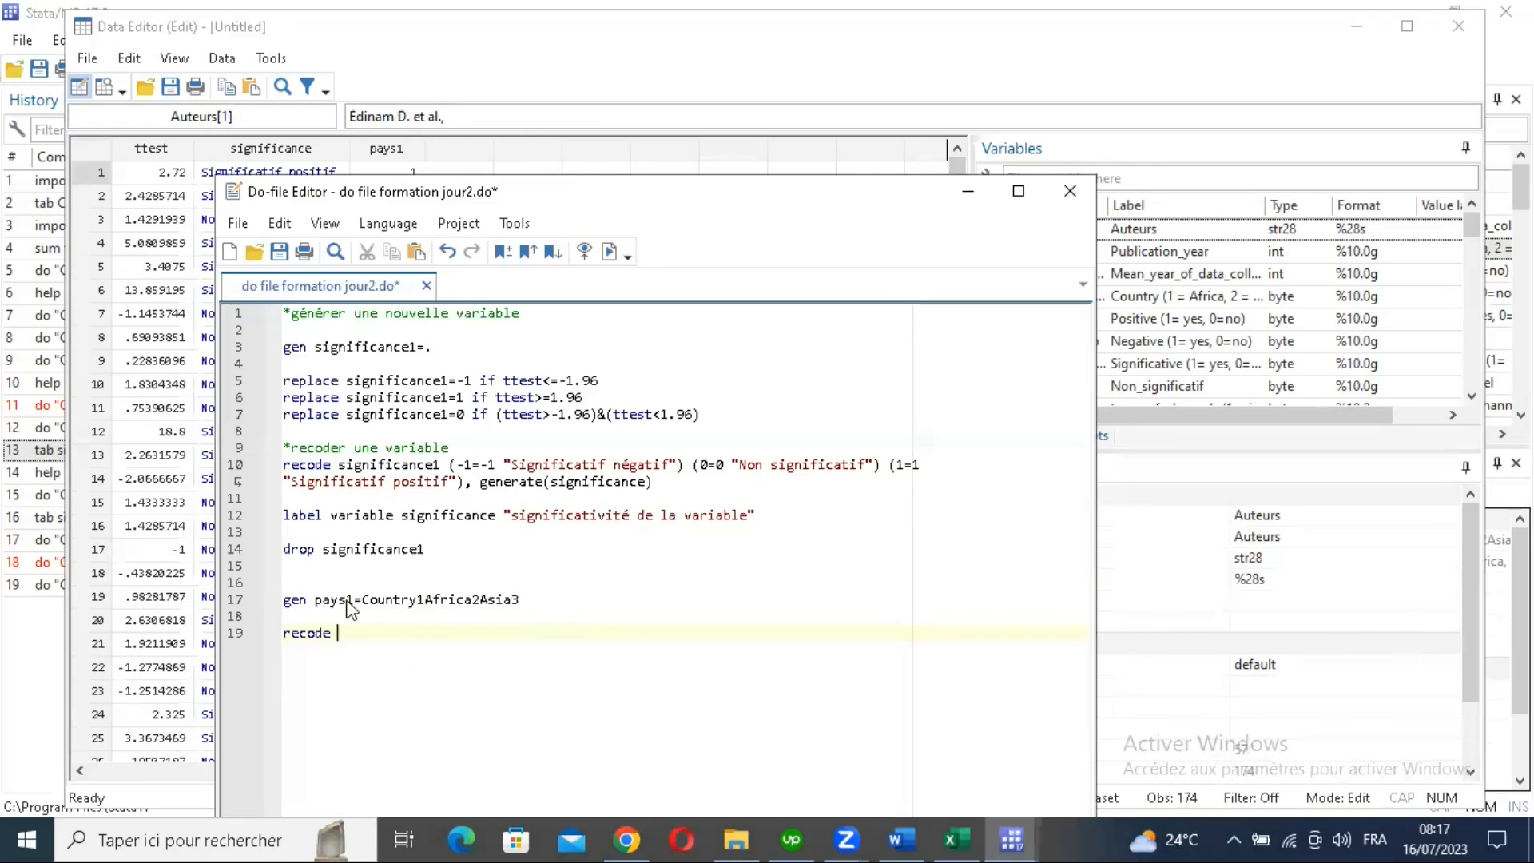
double_click(349, 600)
key("ctrl+c")
right_click(349, 604)
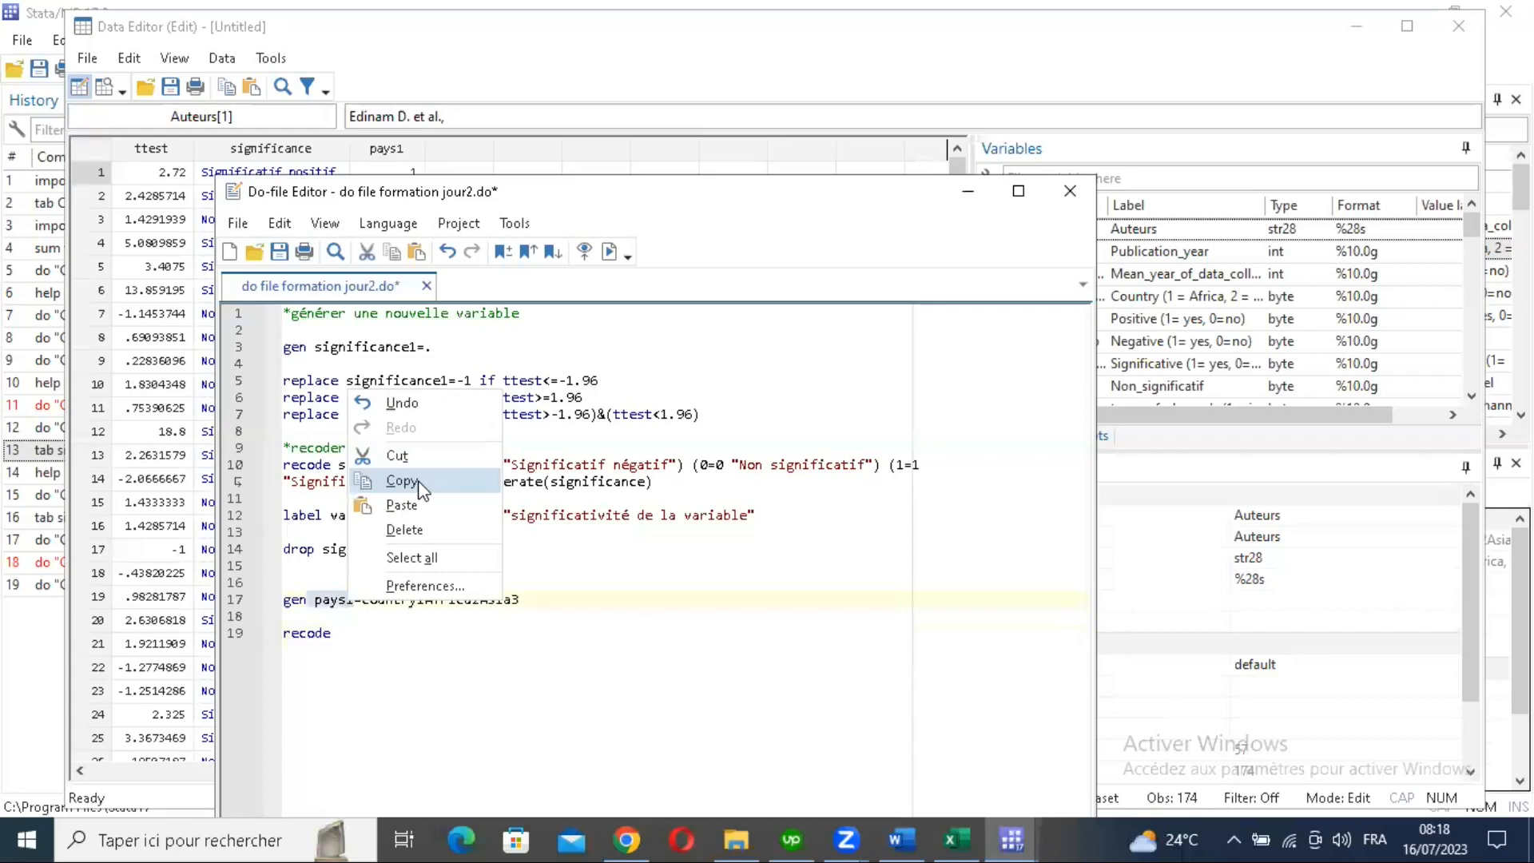
left_click(362, 637)
key("ctrl+v")
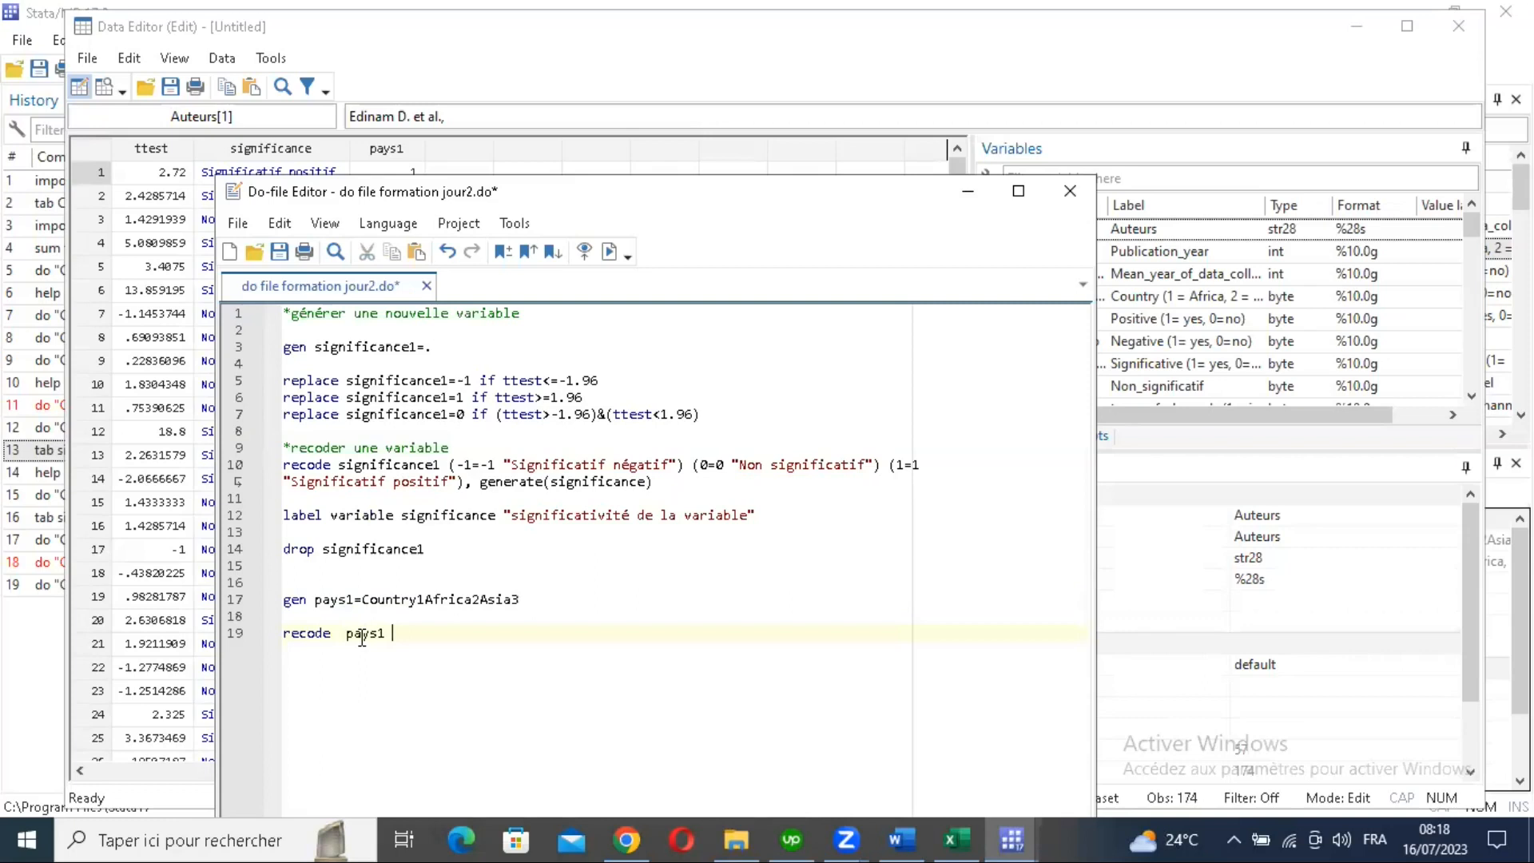
Step: Add the rule (1=1 Afrique) to the recode pays1 command
type("()")
type("1")
type("=1")
type(" afr")
type("ic")
type("que")
key("BackSpace")
type("A")
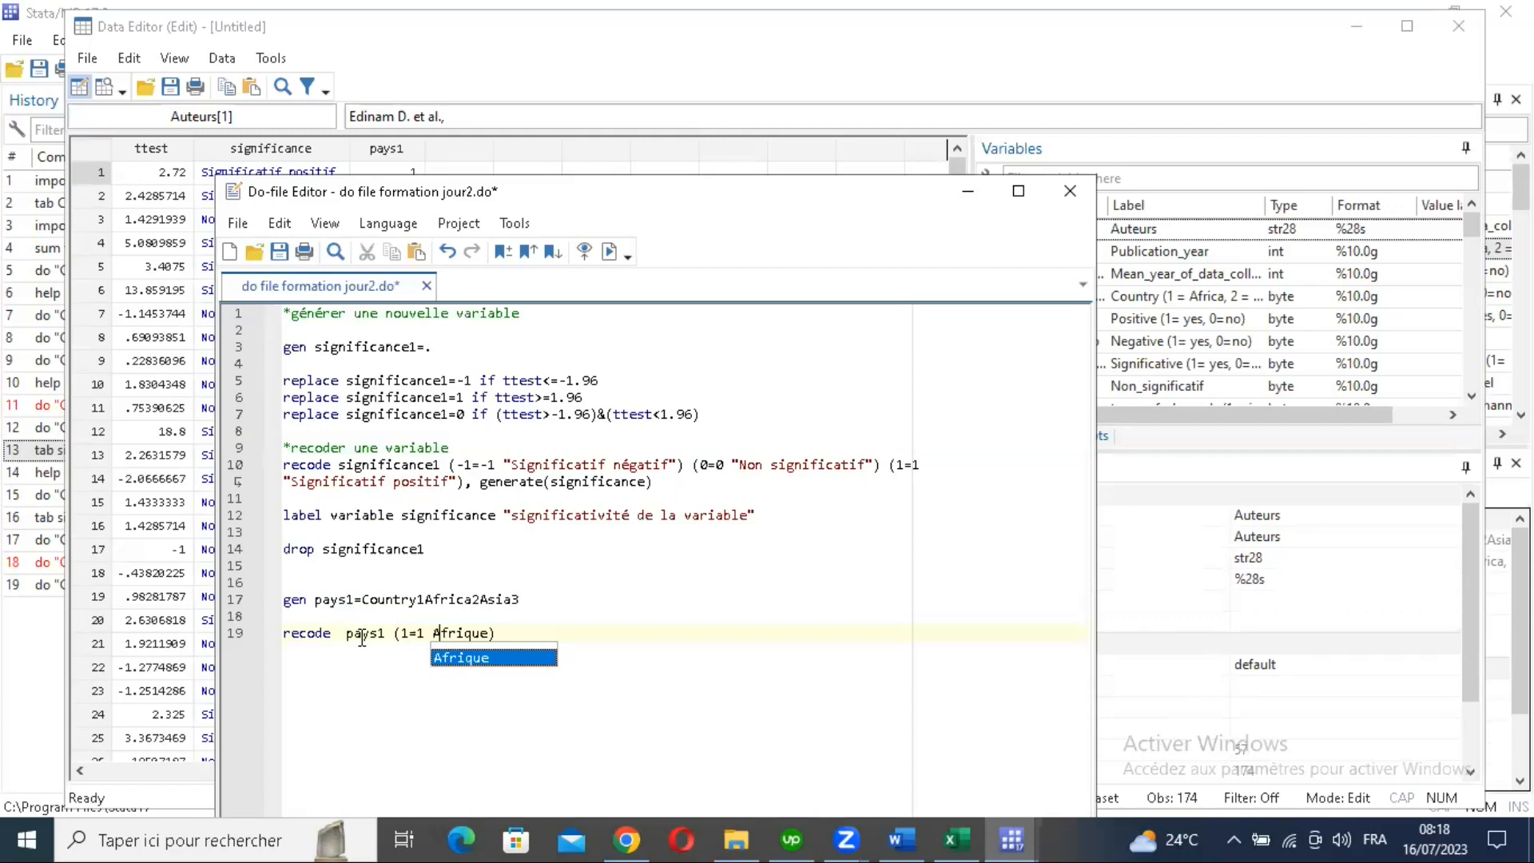
Step: Add the second rule (2=2 Asie) to the recode pays1 command
key("Right")
key("Right")
key("Right")
key("Right")
type("()2=1 A")
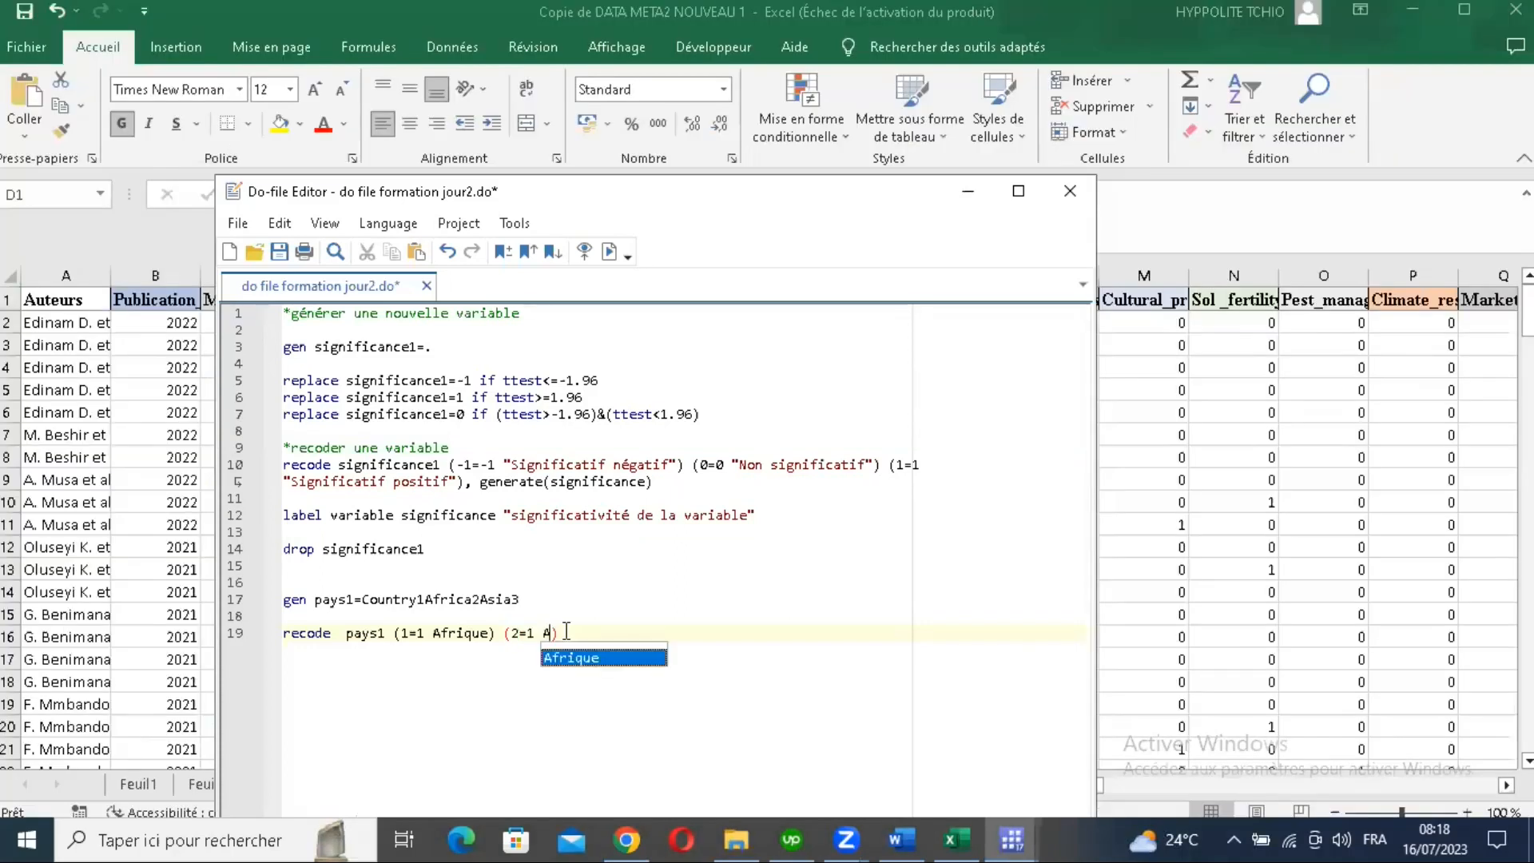
type("sie")
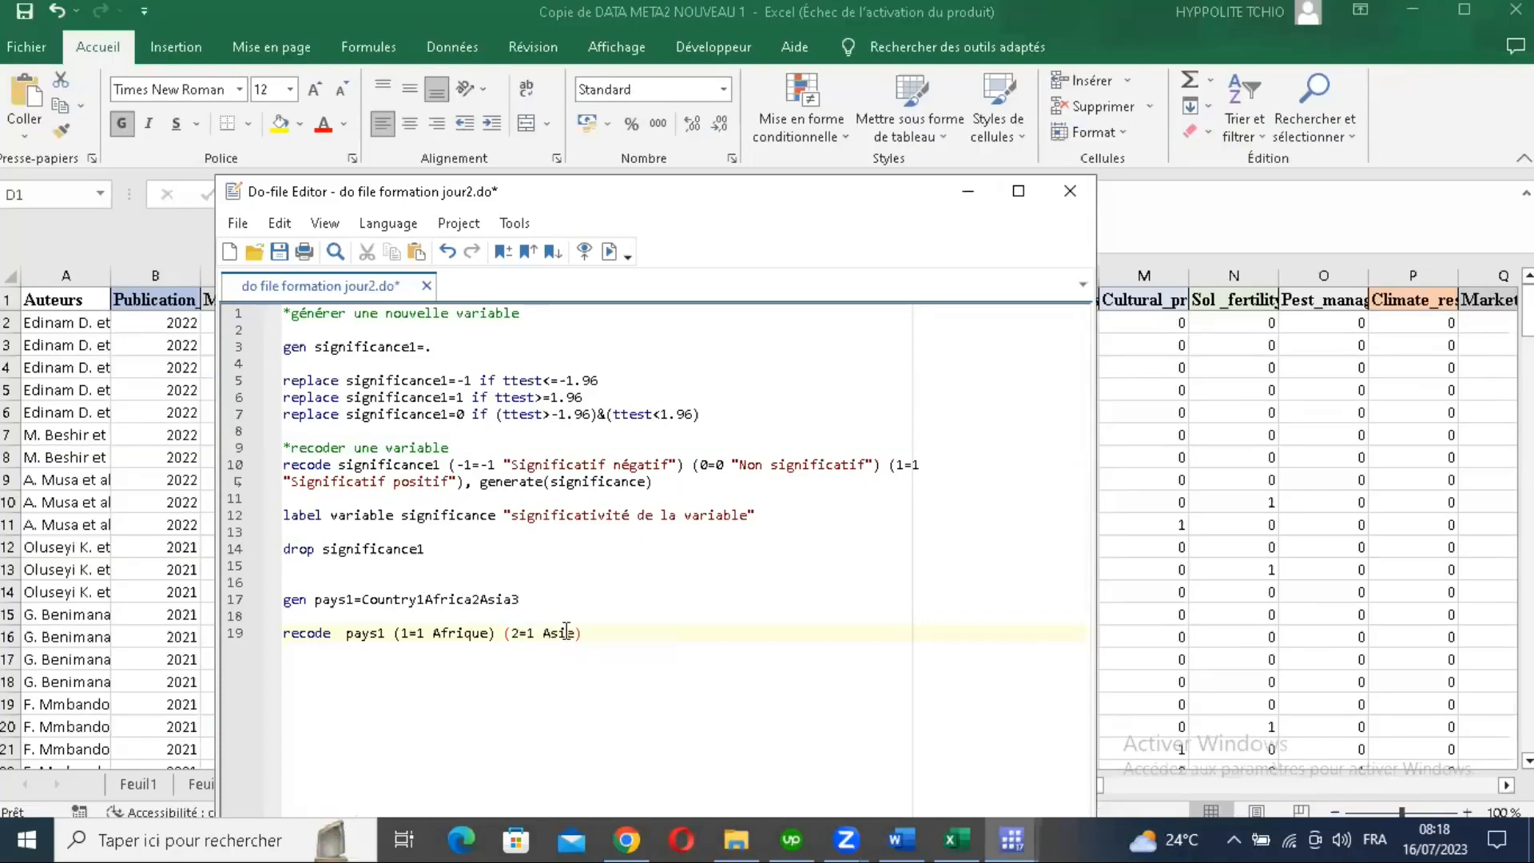
left_click(872, 635)
left_click(532, 631)
key("BackSpace")
type("2")
Step: Check the country codes in the Excel header and add the rule (3=3 Amérique) to the recode command
left_click(634, 637)
type("(3=3")
left_click(241, 138)
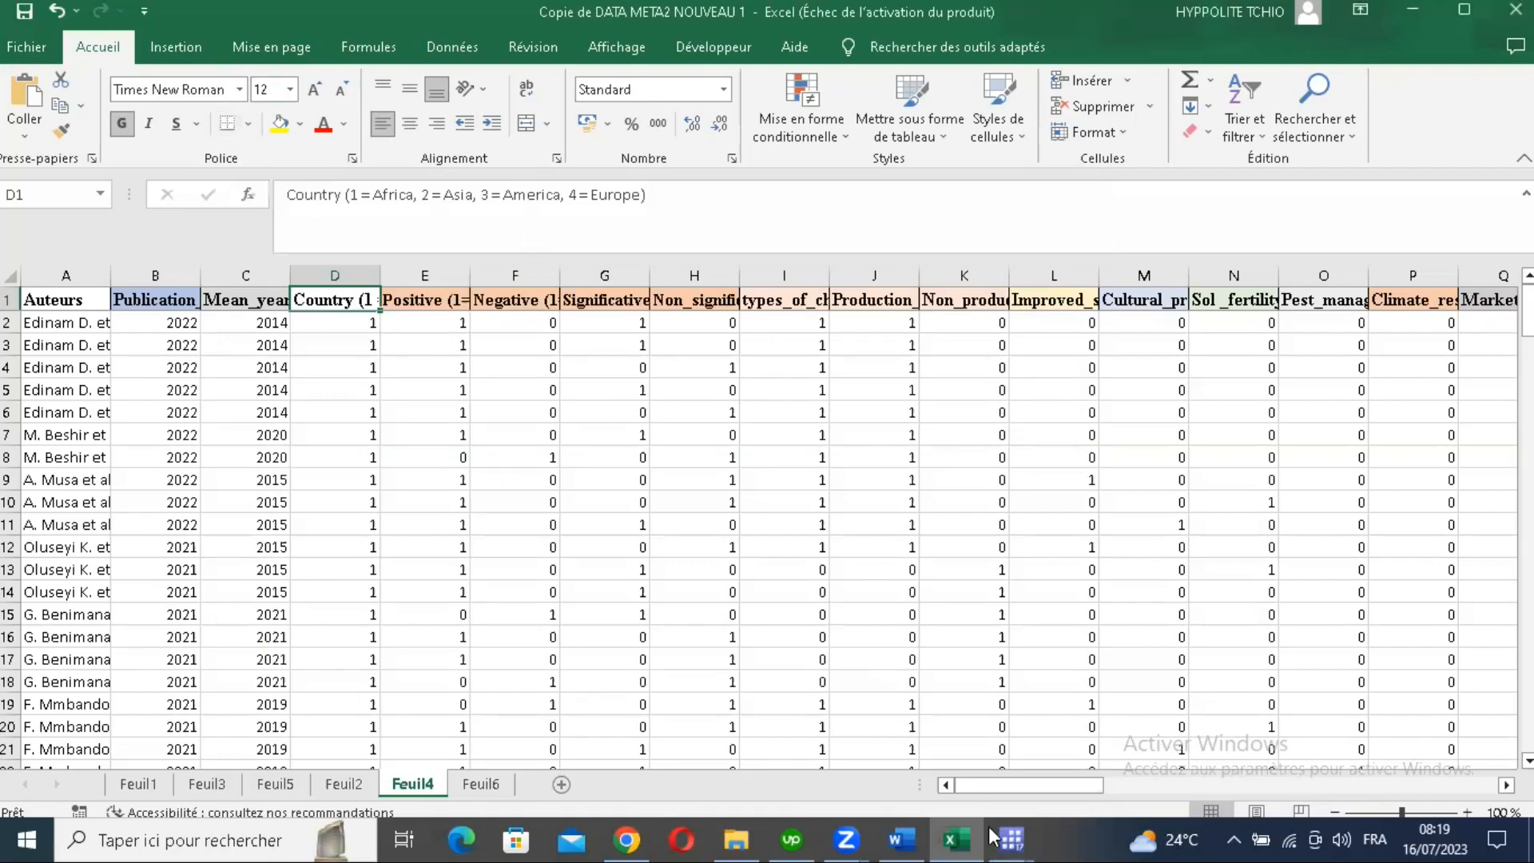
left_click(955, 839)
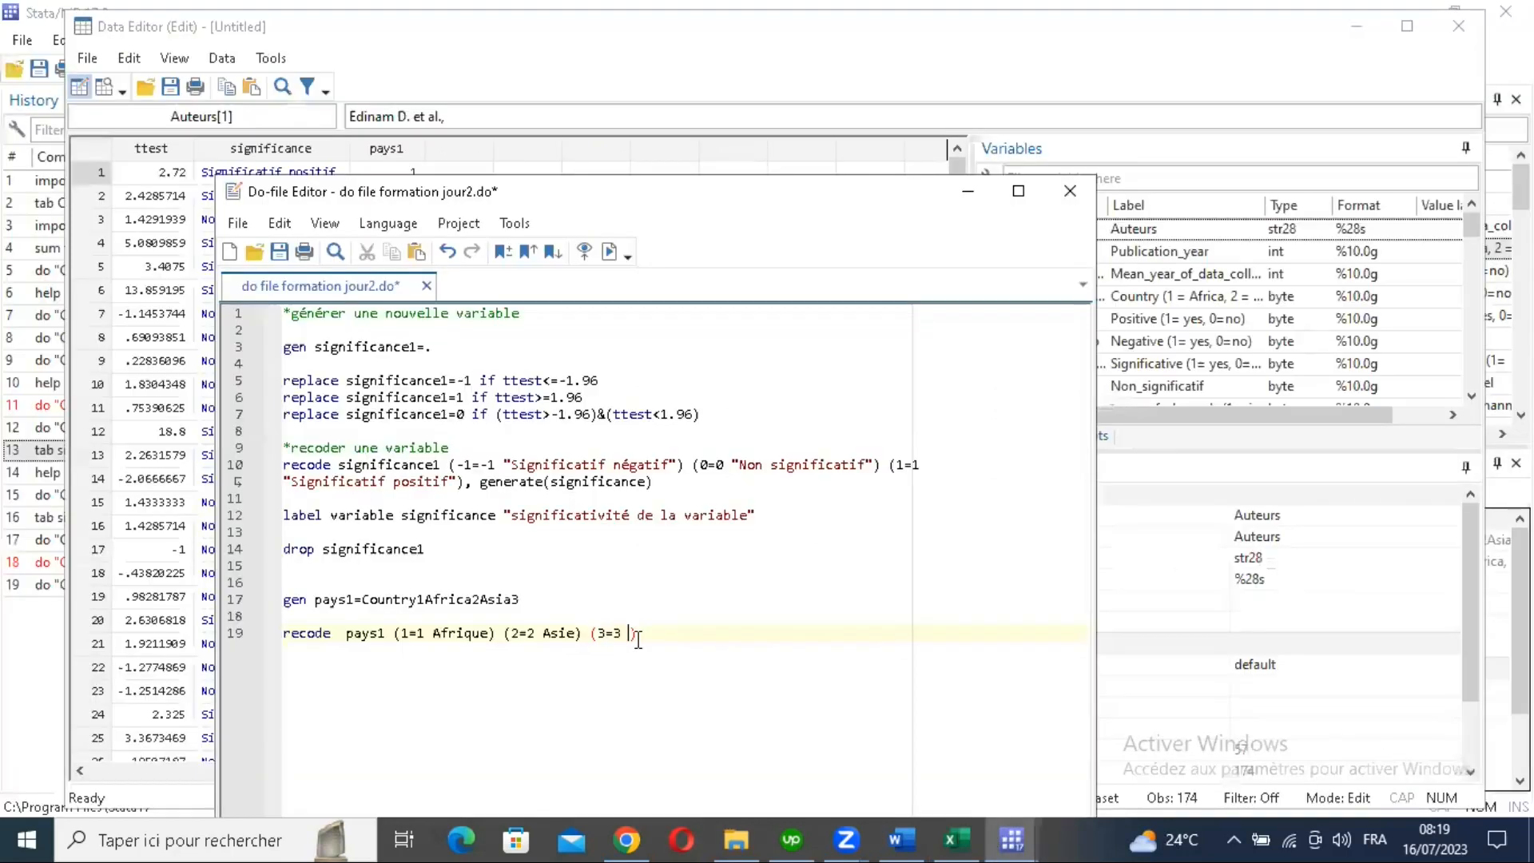
type("A")
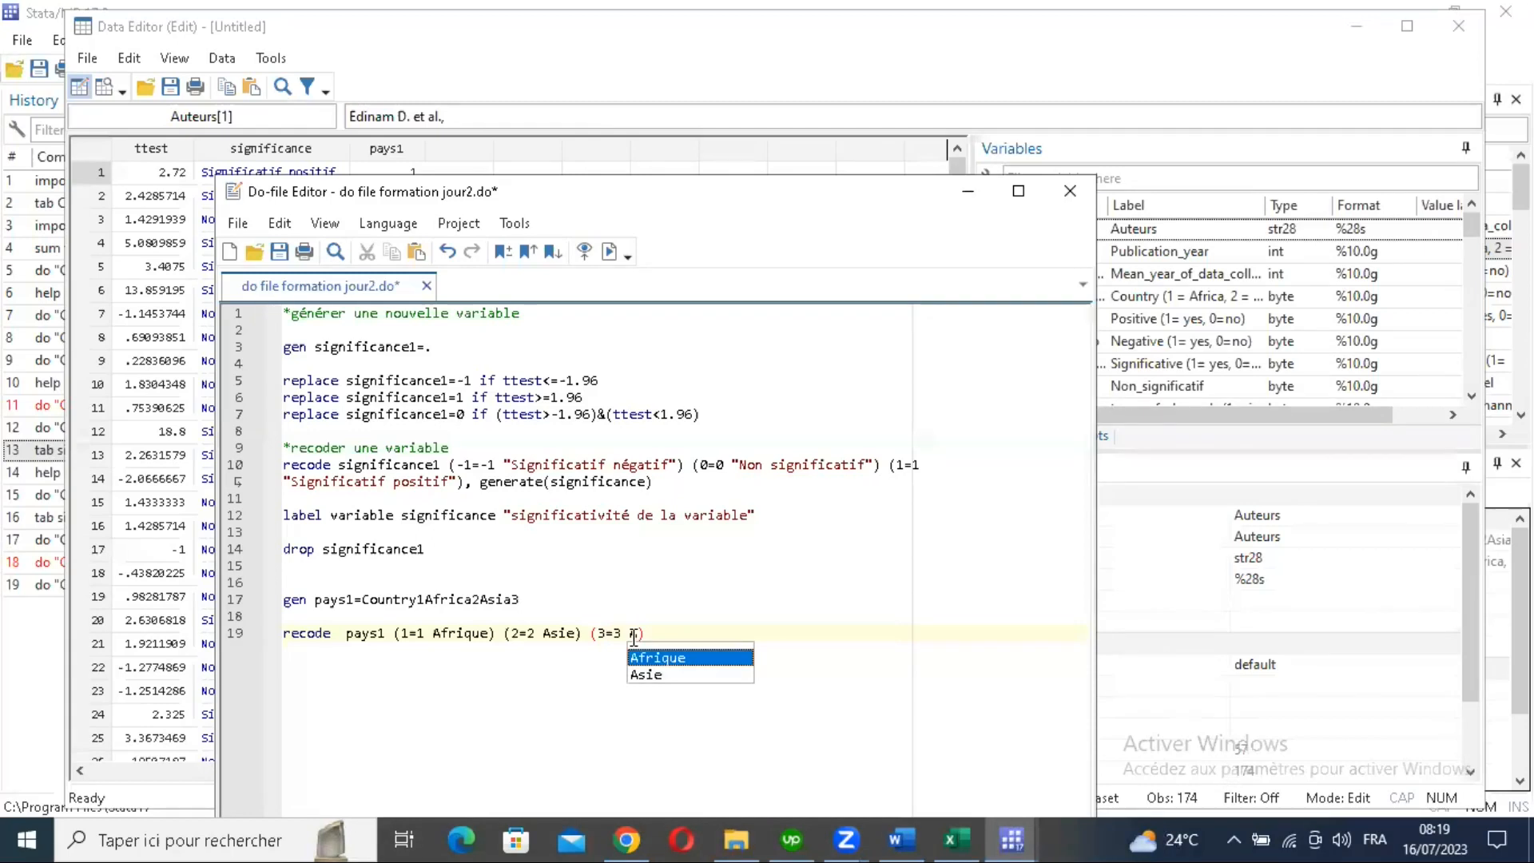
type("mérique")
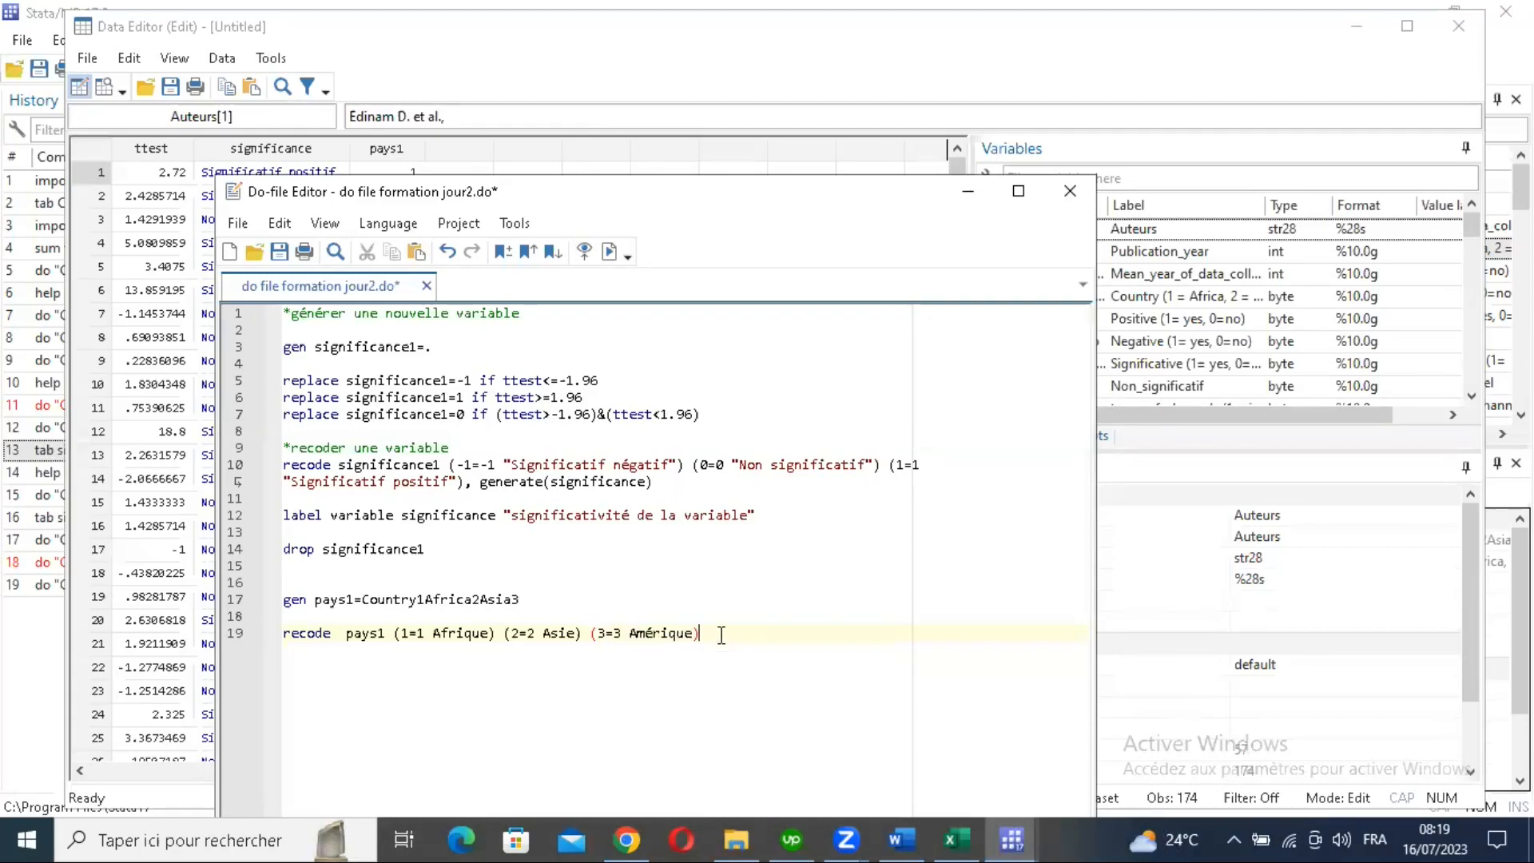
Step: Recheck the country codes in the Excel workbook and add the rule (4=4 Europe) to the recode command
type(" (4)=4")
left_click(959, 837)
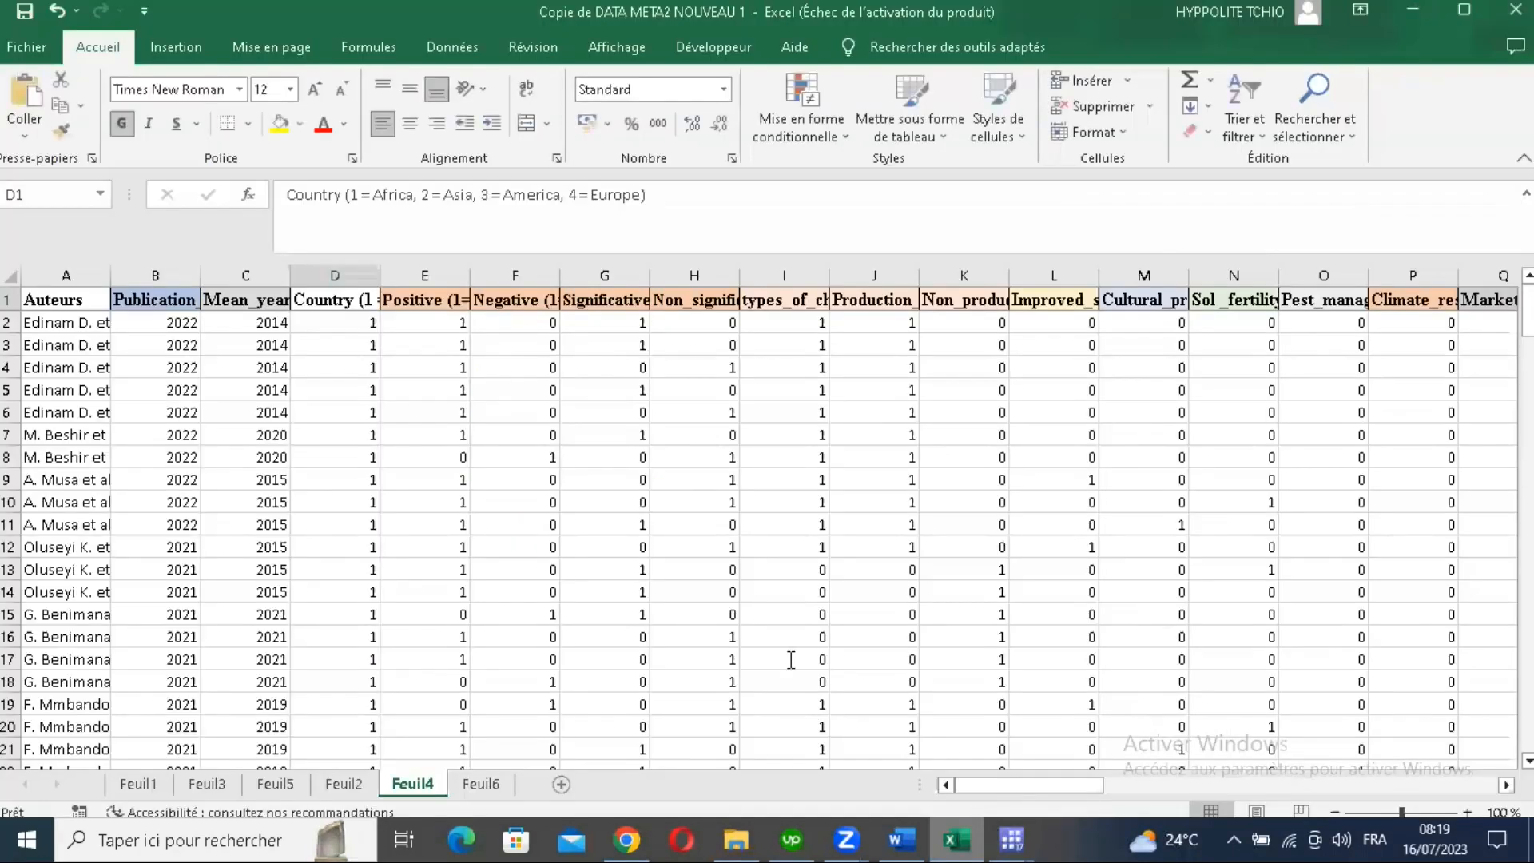
key("alt+Tab")
type("Europe")
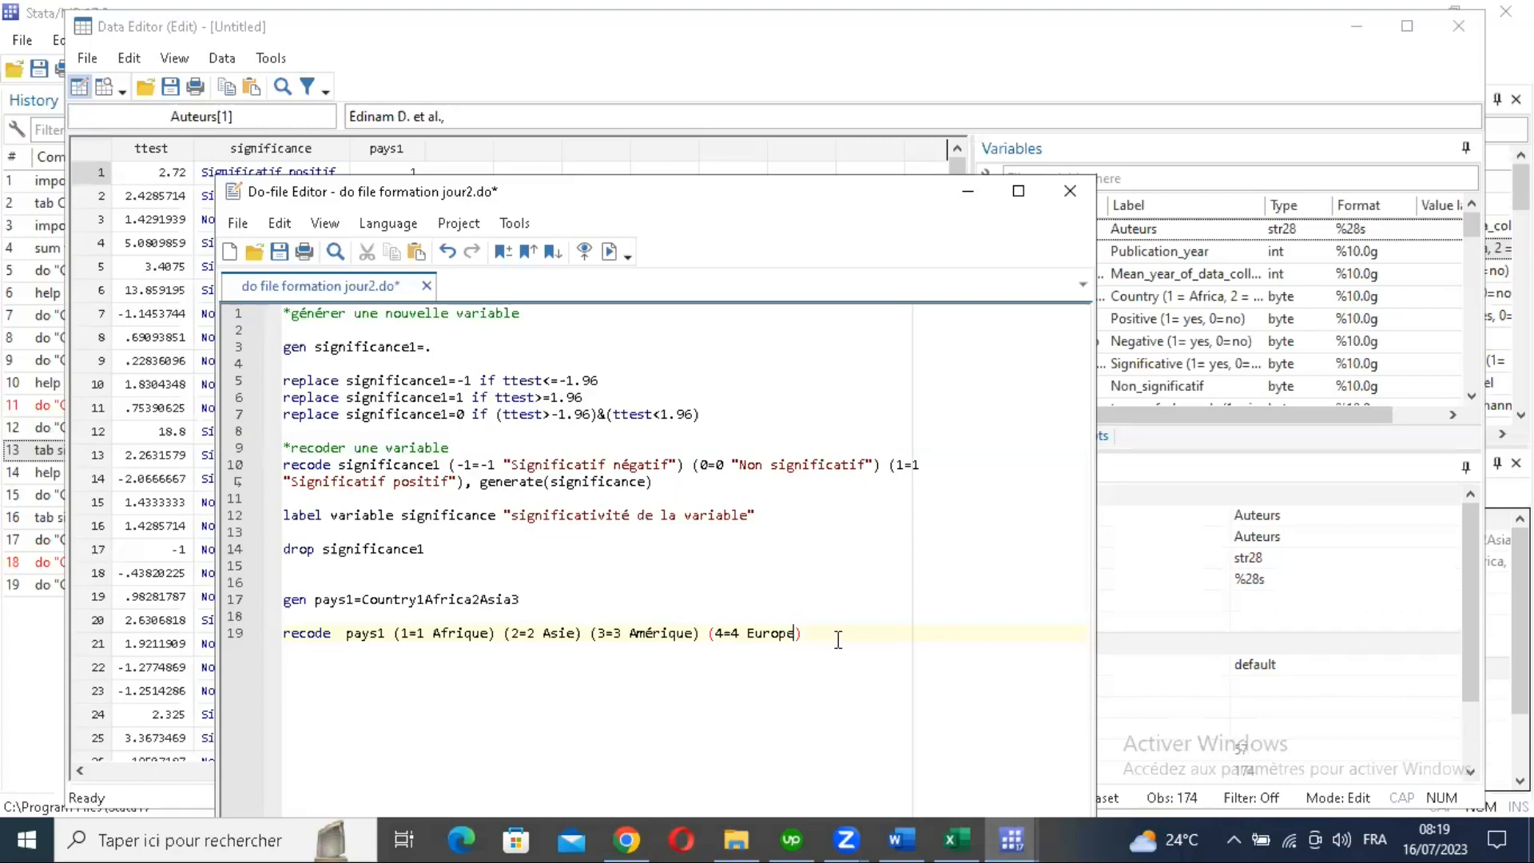
Step: Complete the recode command with the option generate(Pays) and run that line
type(", generate")
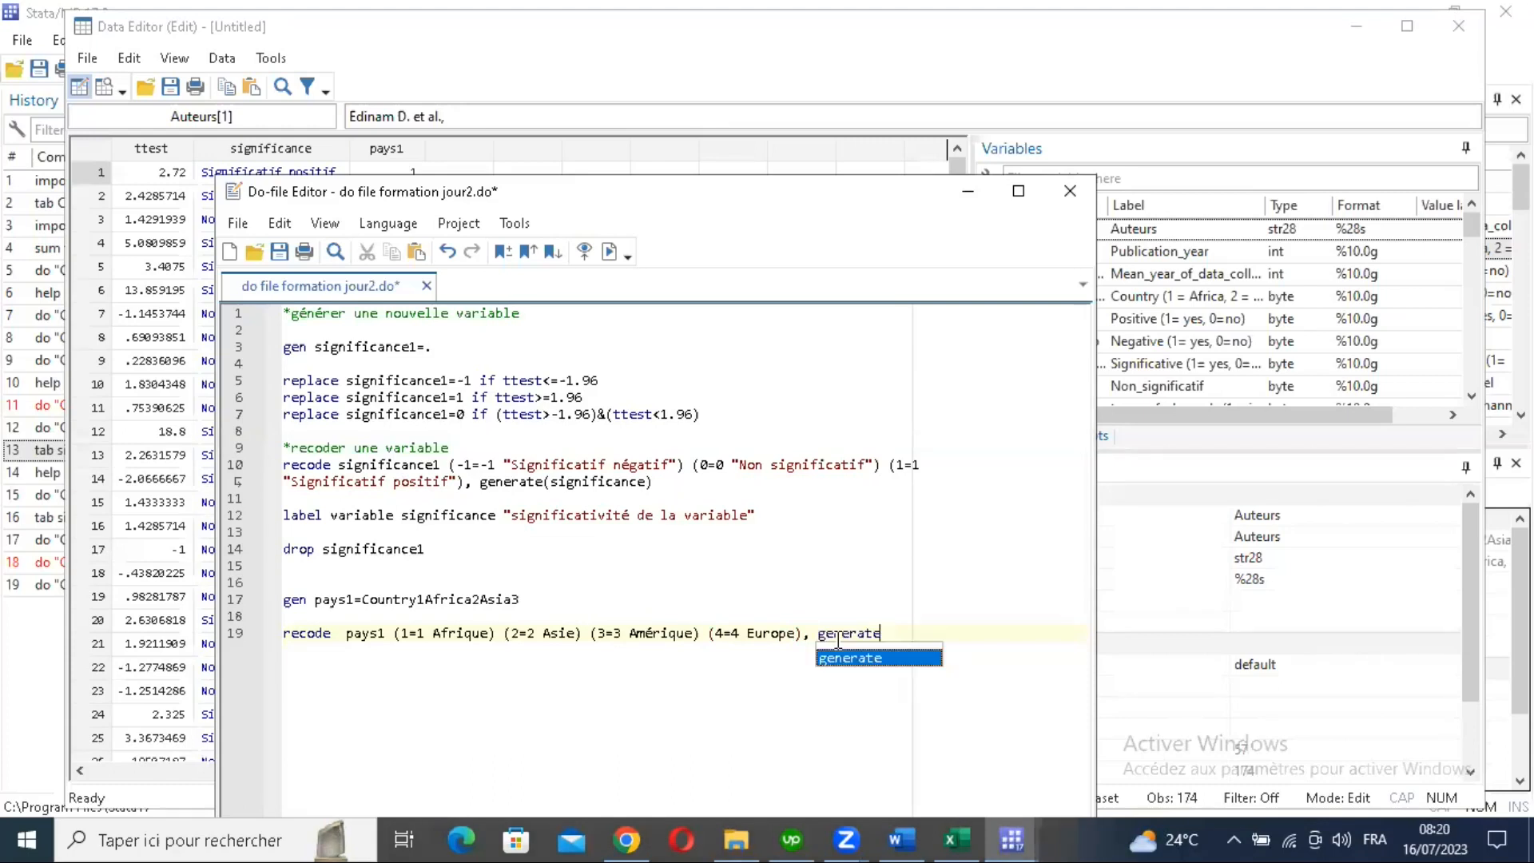
type("(")
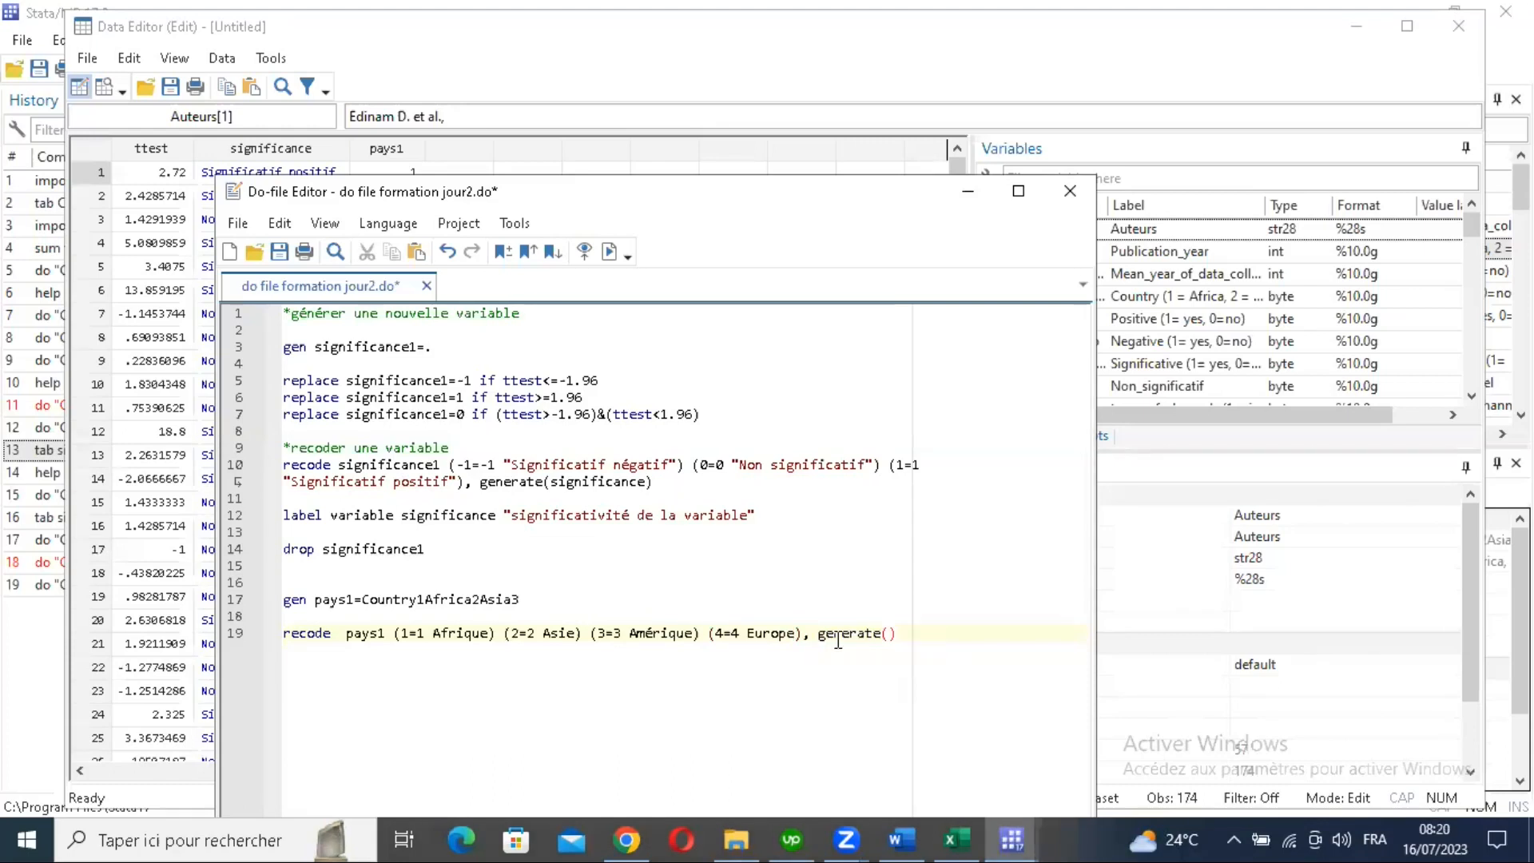
type("Pays")
triple_click(516, 637)
key("ctrl+d")
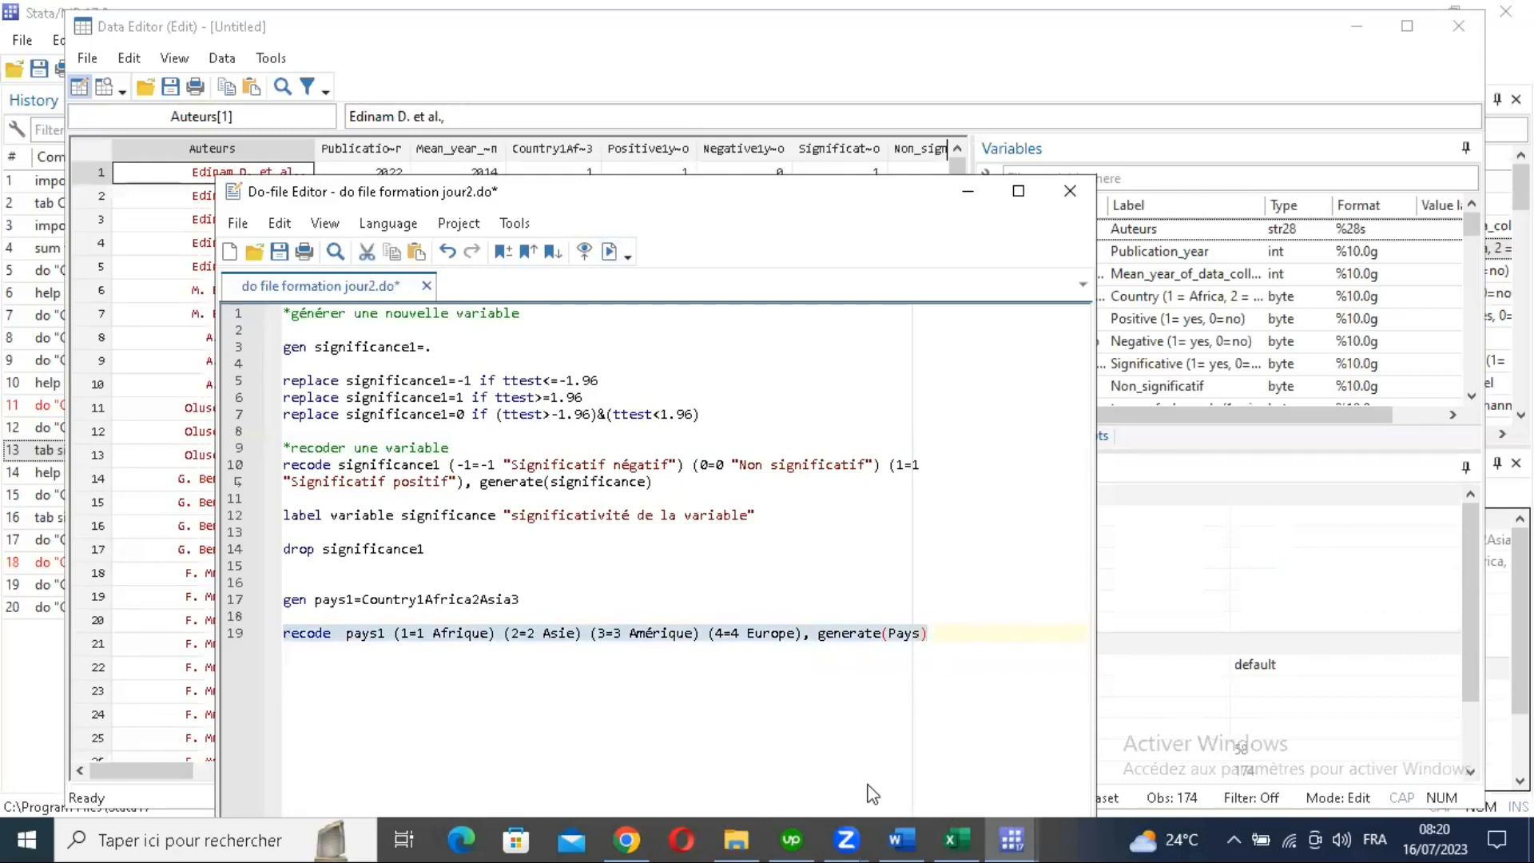
Step: Inspect the recoded Pays column next to pays1 across the records in the Data Editor
left_click_drag(140, 771, 860, 781)
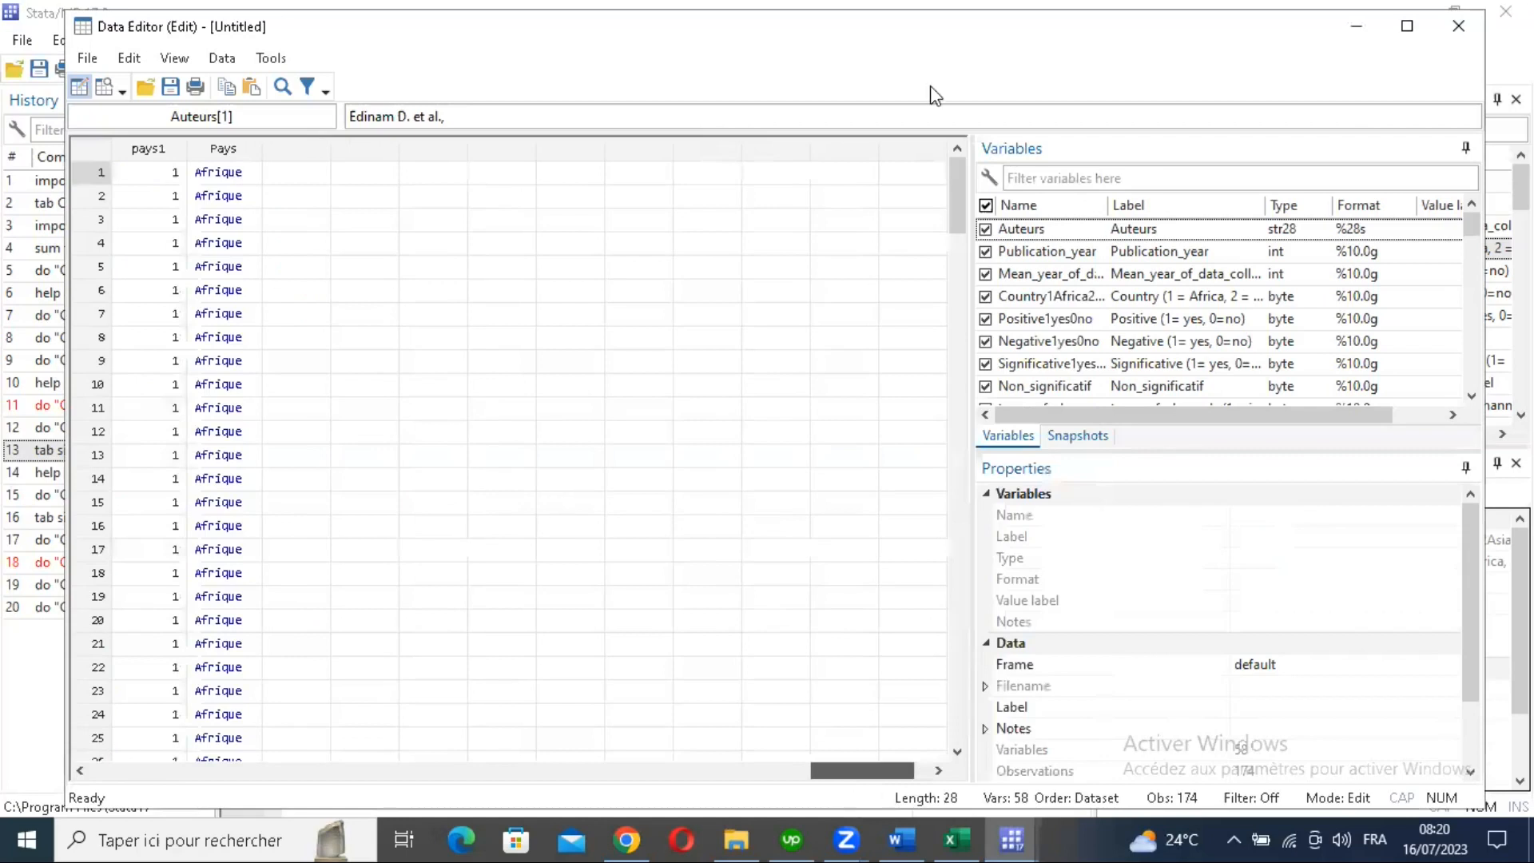
left_click_drag(955, 206, 955, 212)
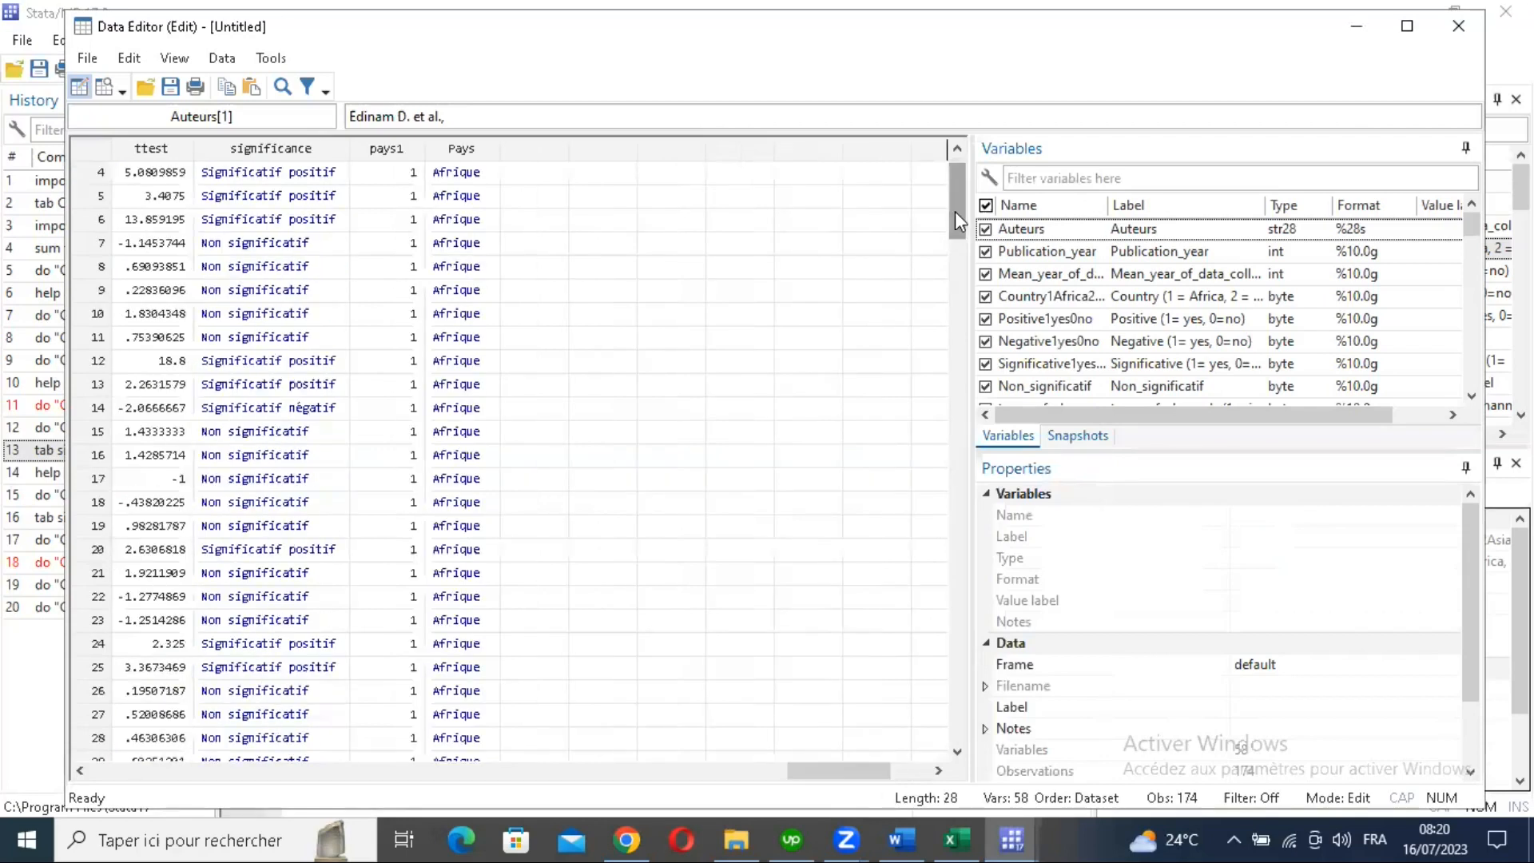
left_click(956, 382)
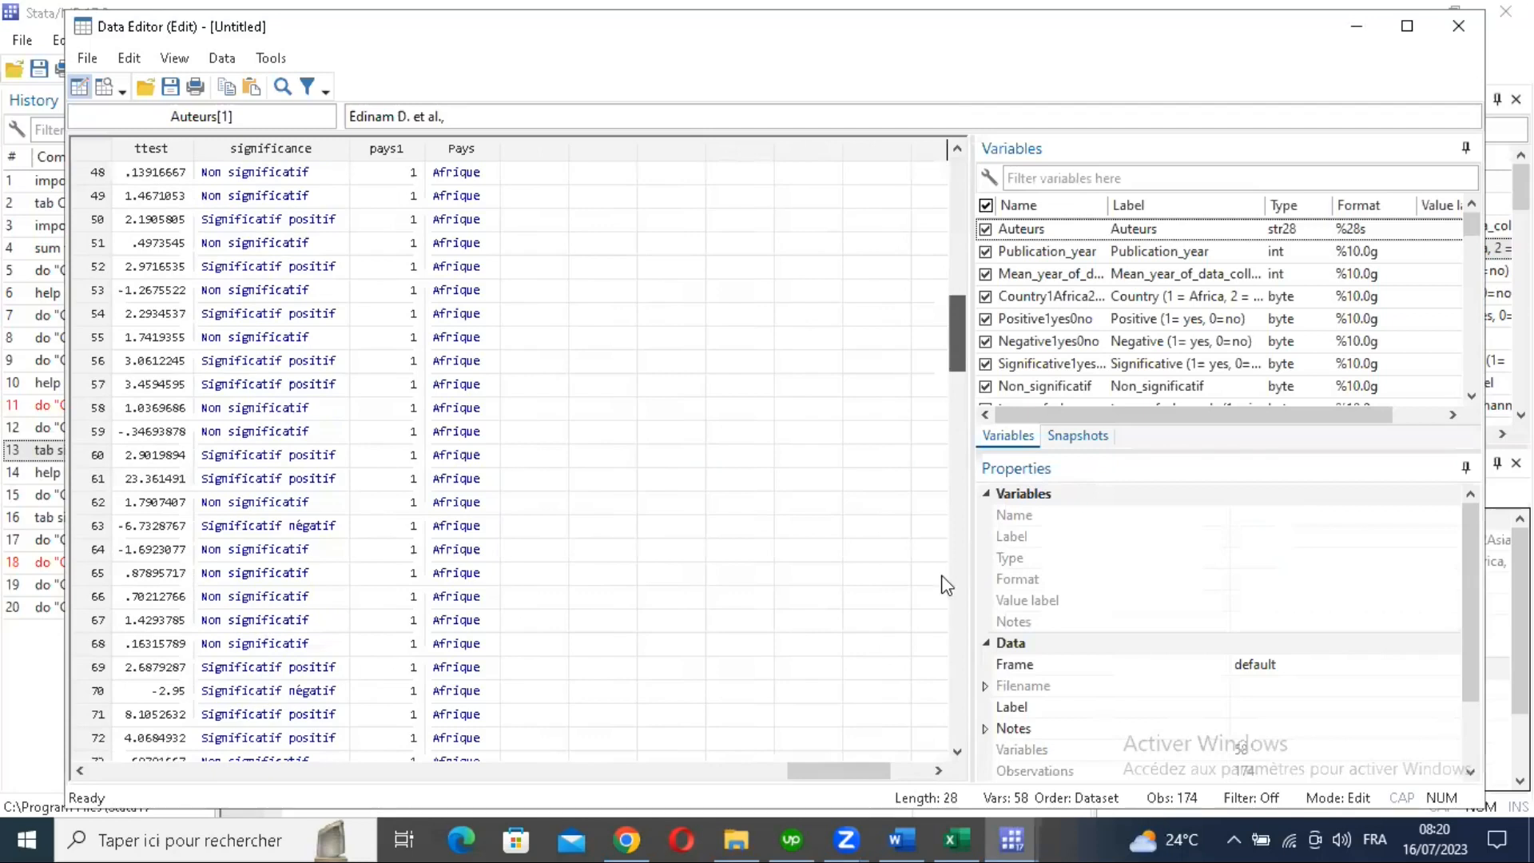
scroll(938, 687, "up", 15)
Step: Add the line label variable Pays "Continent de l'étude" to the do-file and run it
mouse_move(1012, 839)
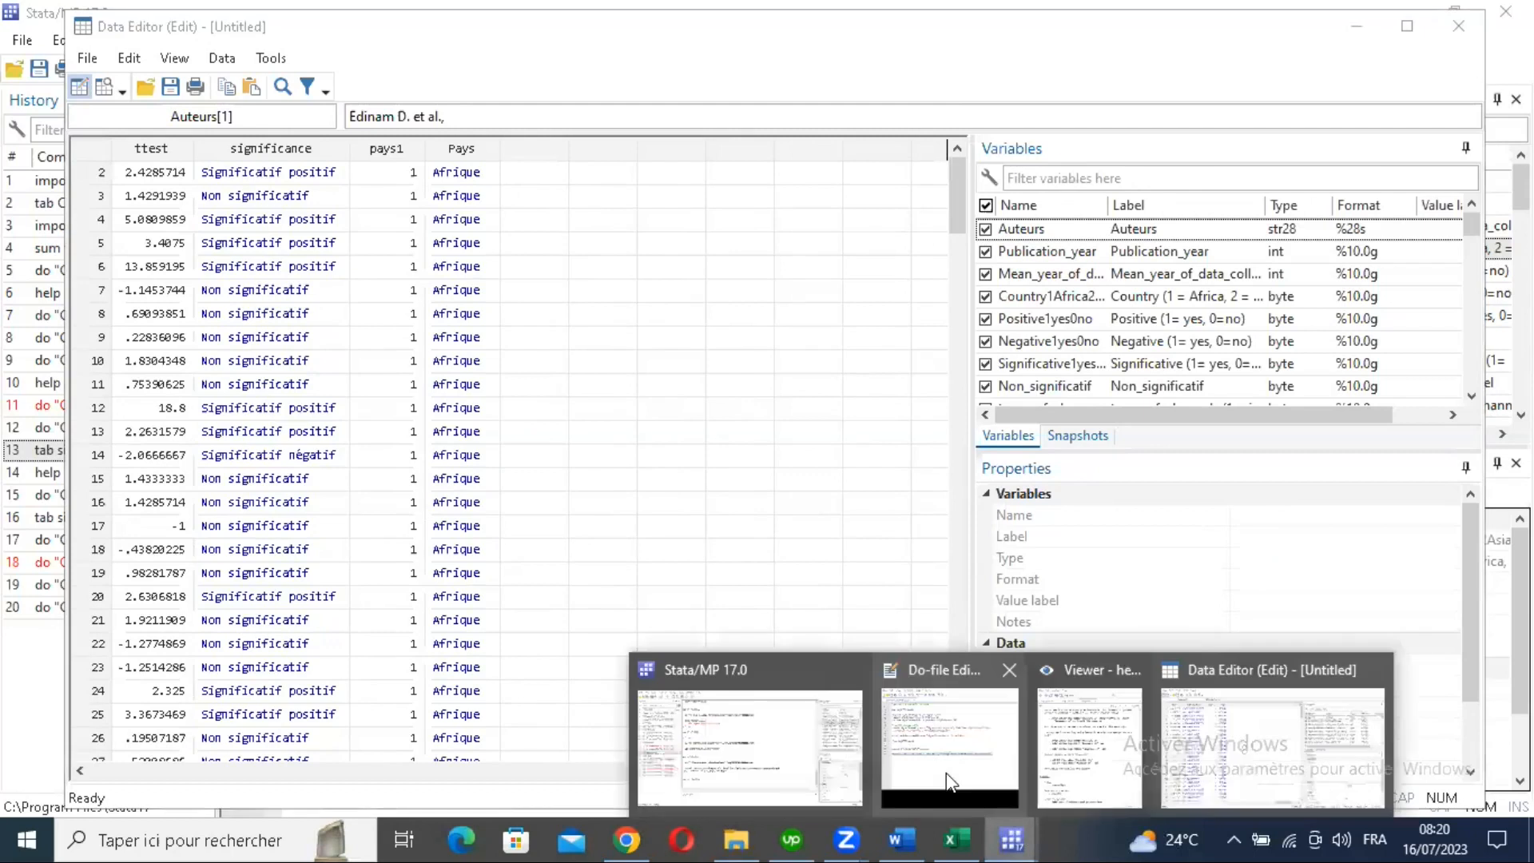
left_click(943, 632)
key("Return")
key("Return")
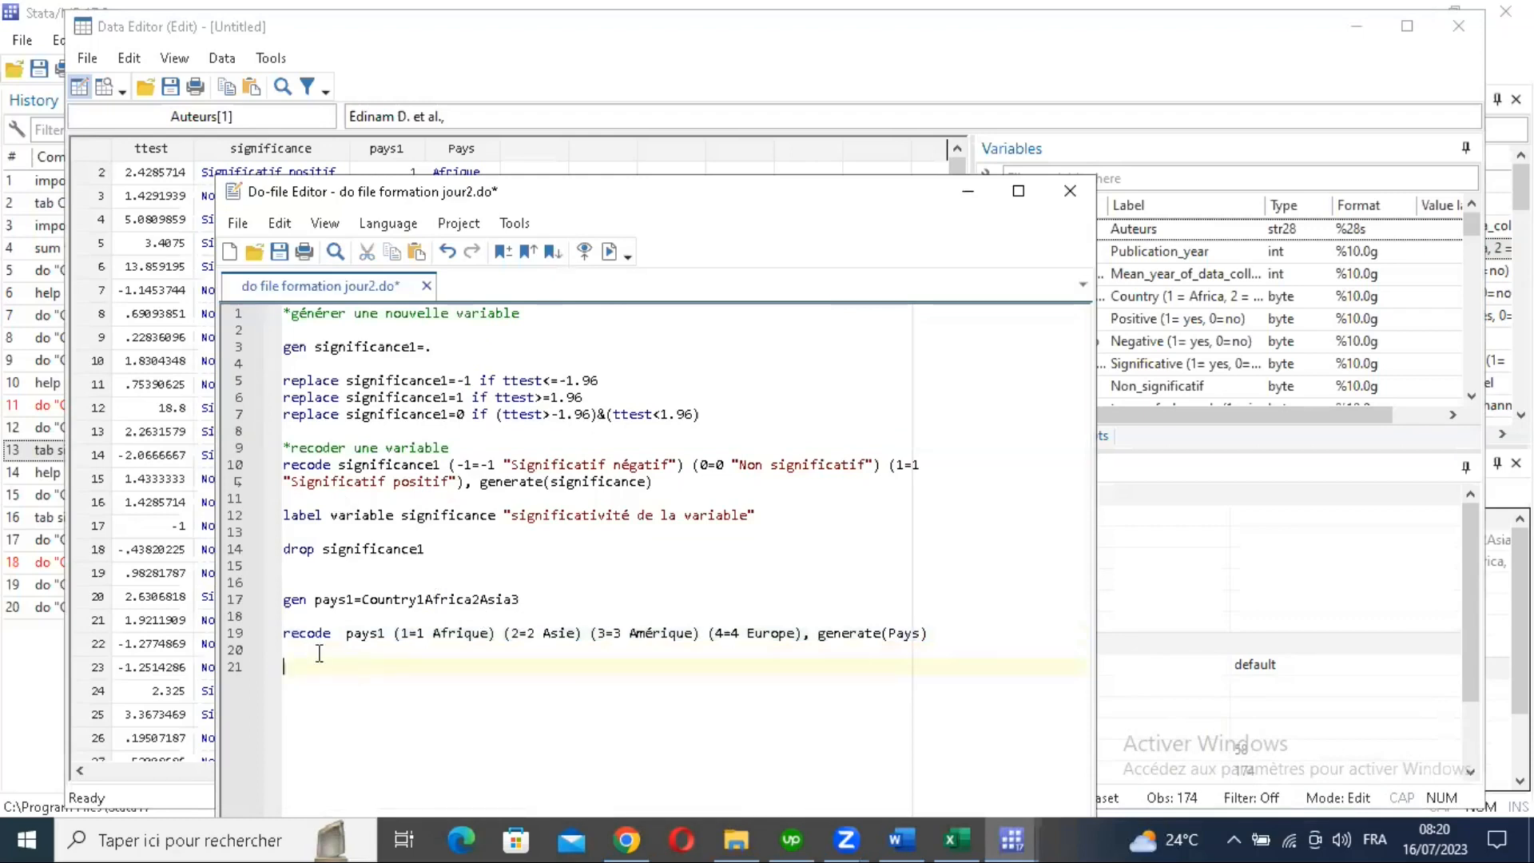
type("label ")
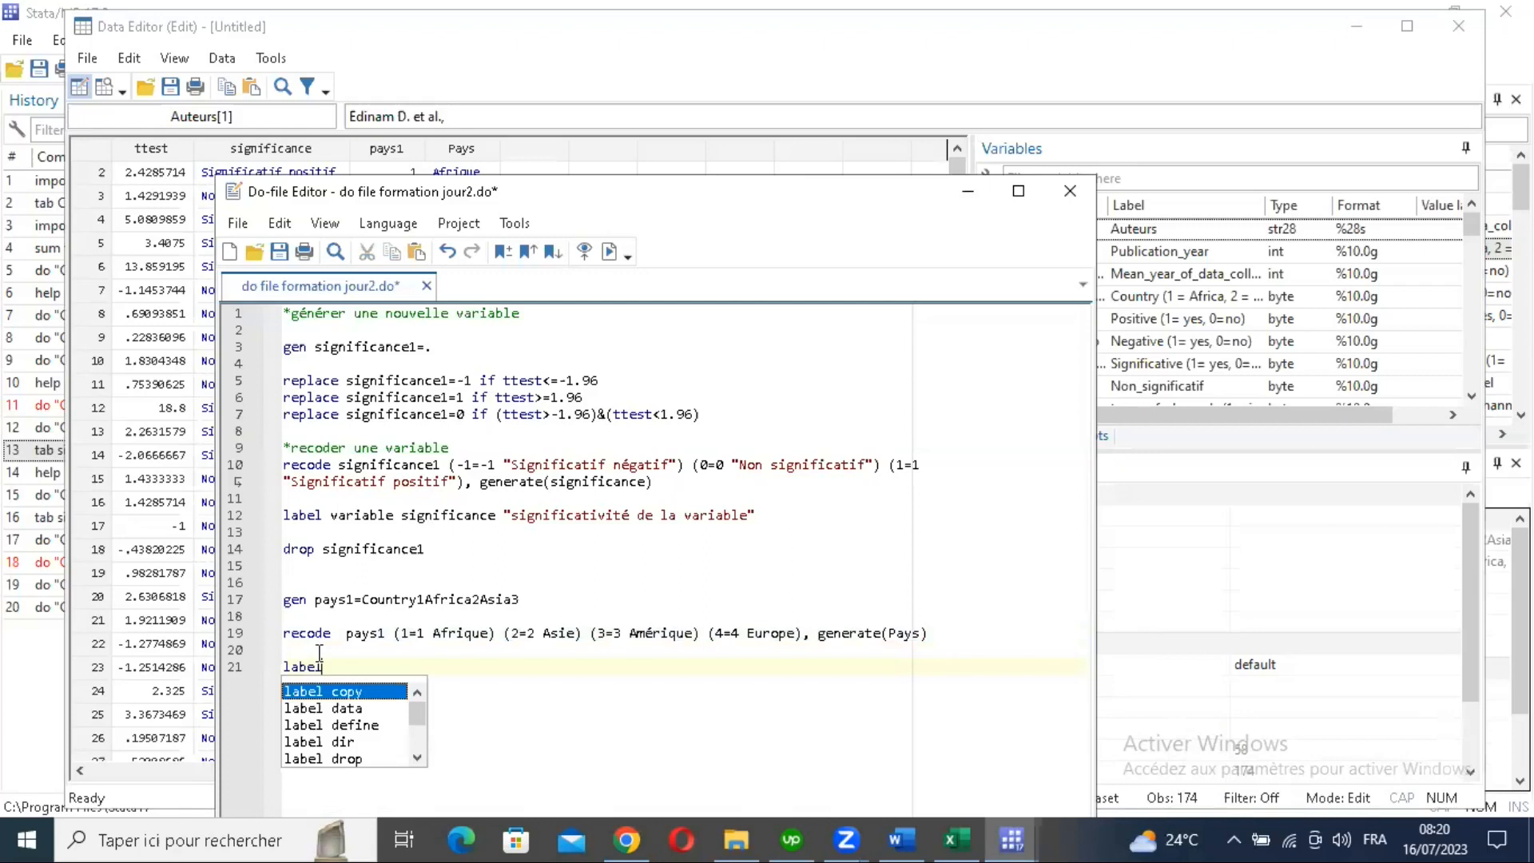
type("variable ")
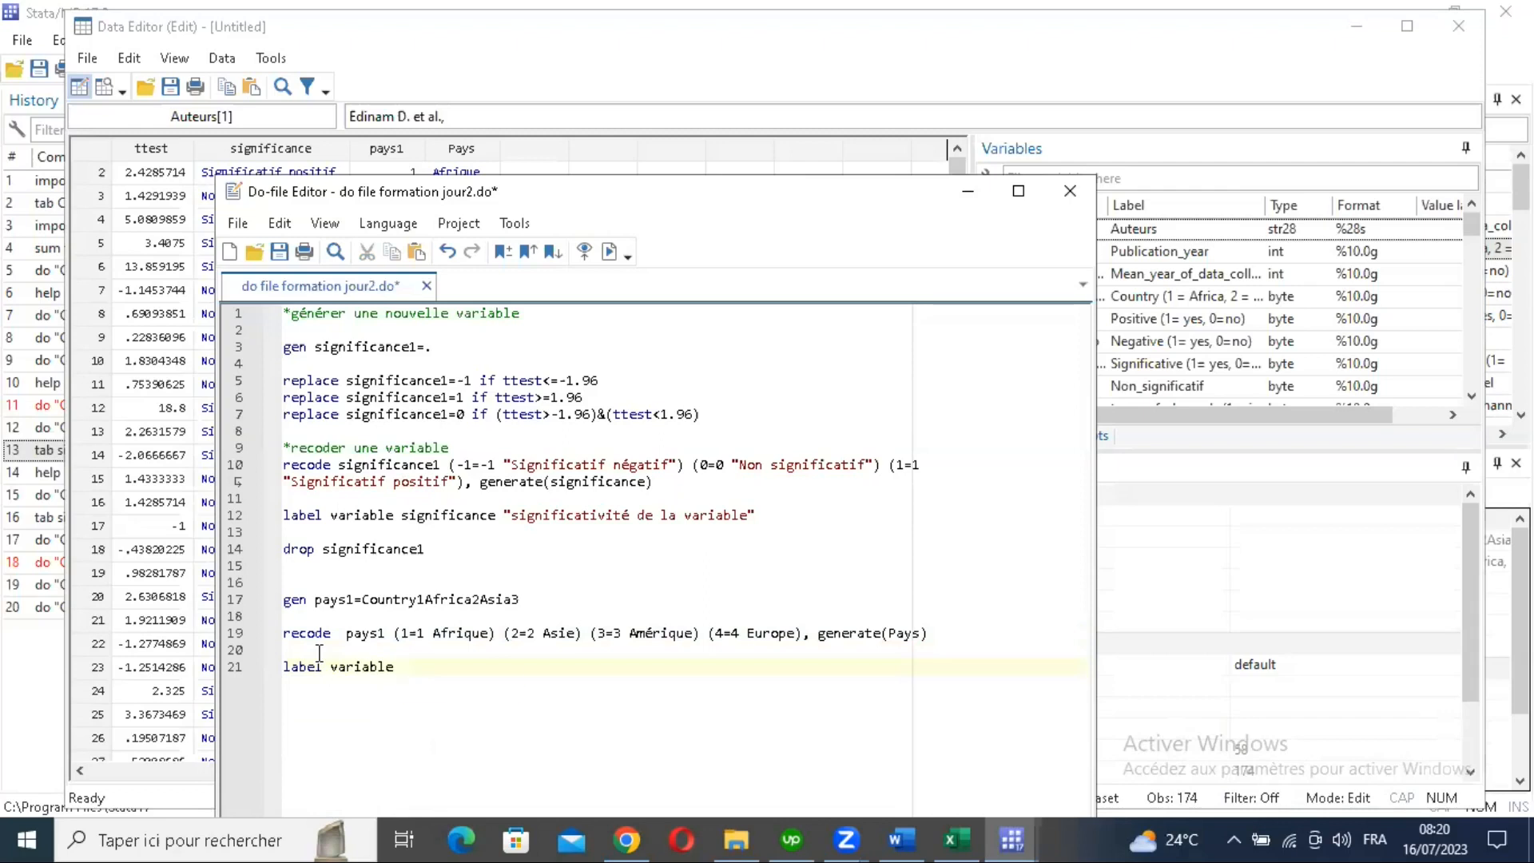
type("Pays \"")
type("Continent de ")
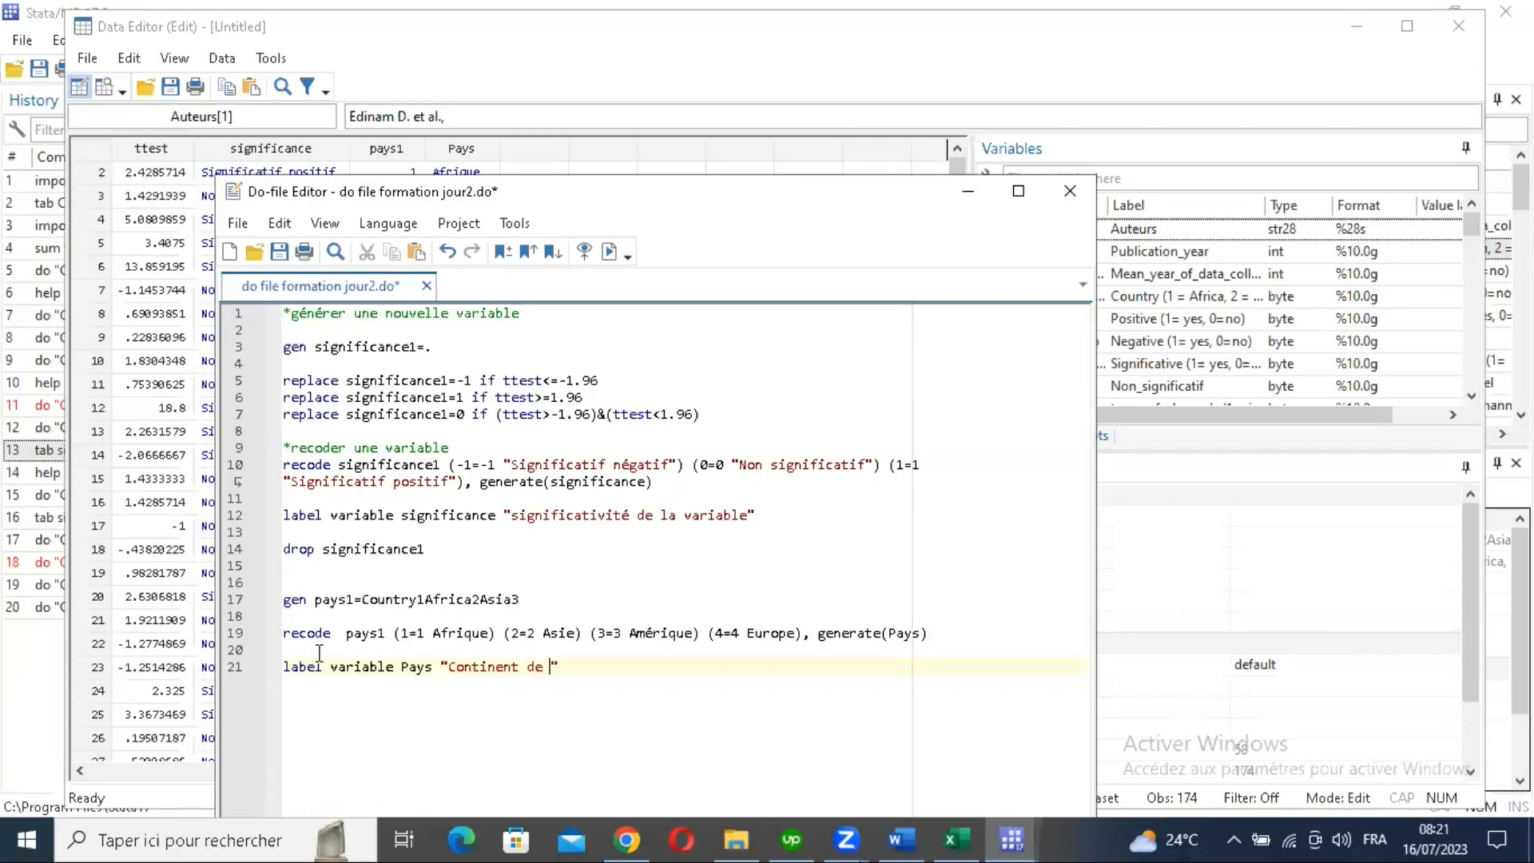
type("l'étude")
key("BackSpace")
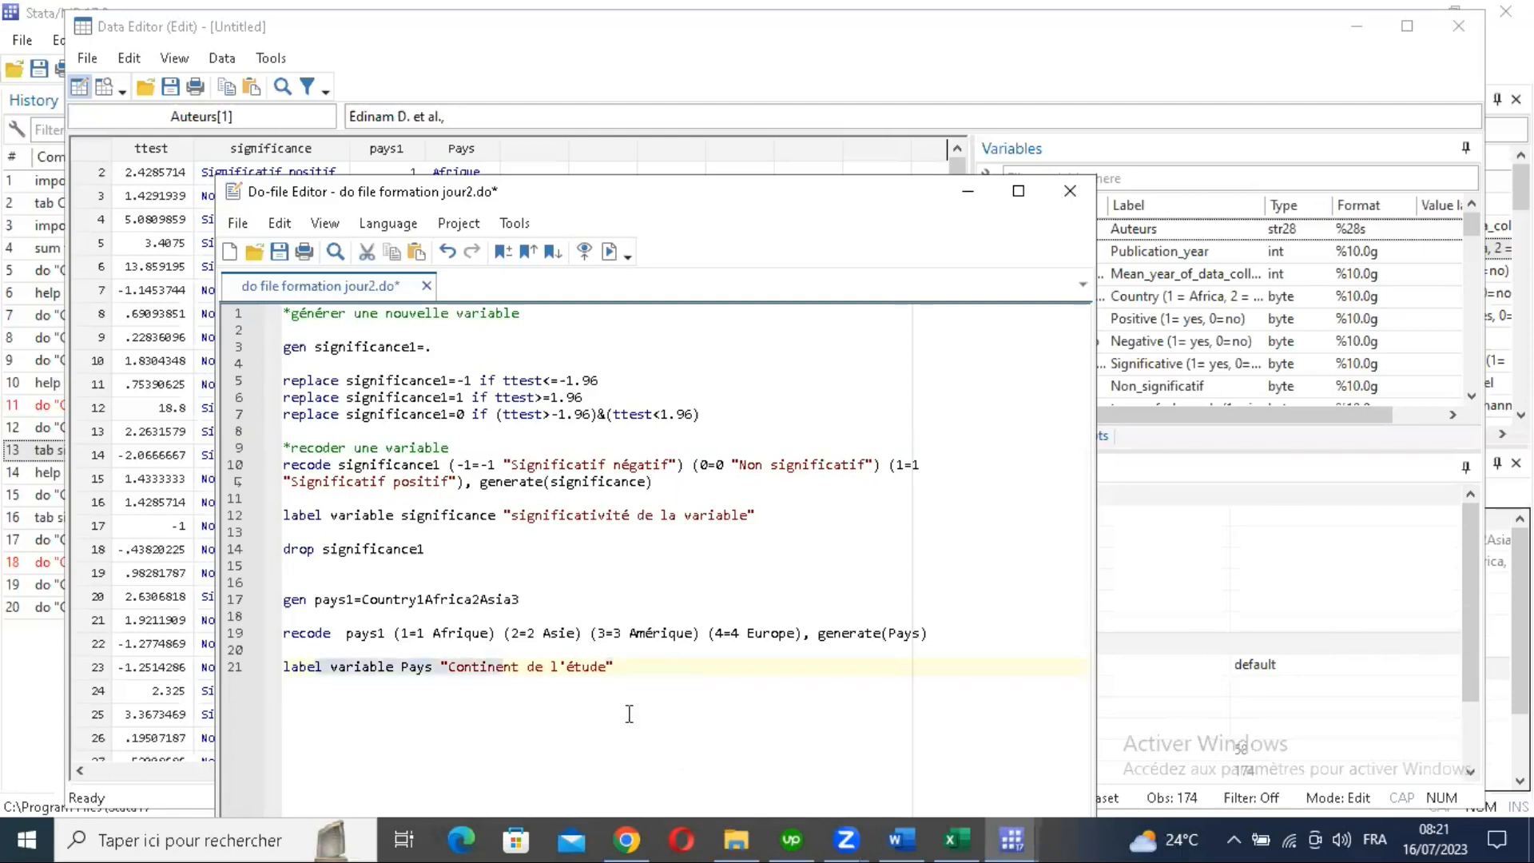
key("ctrl+d")
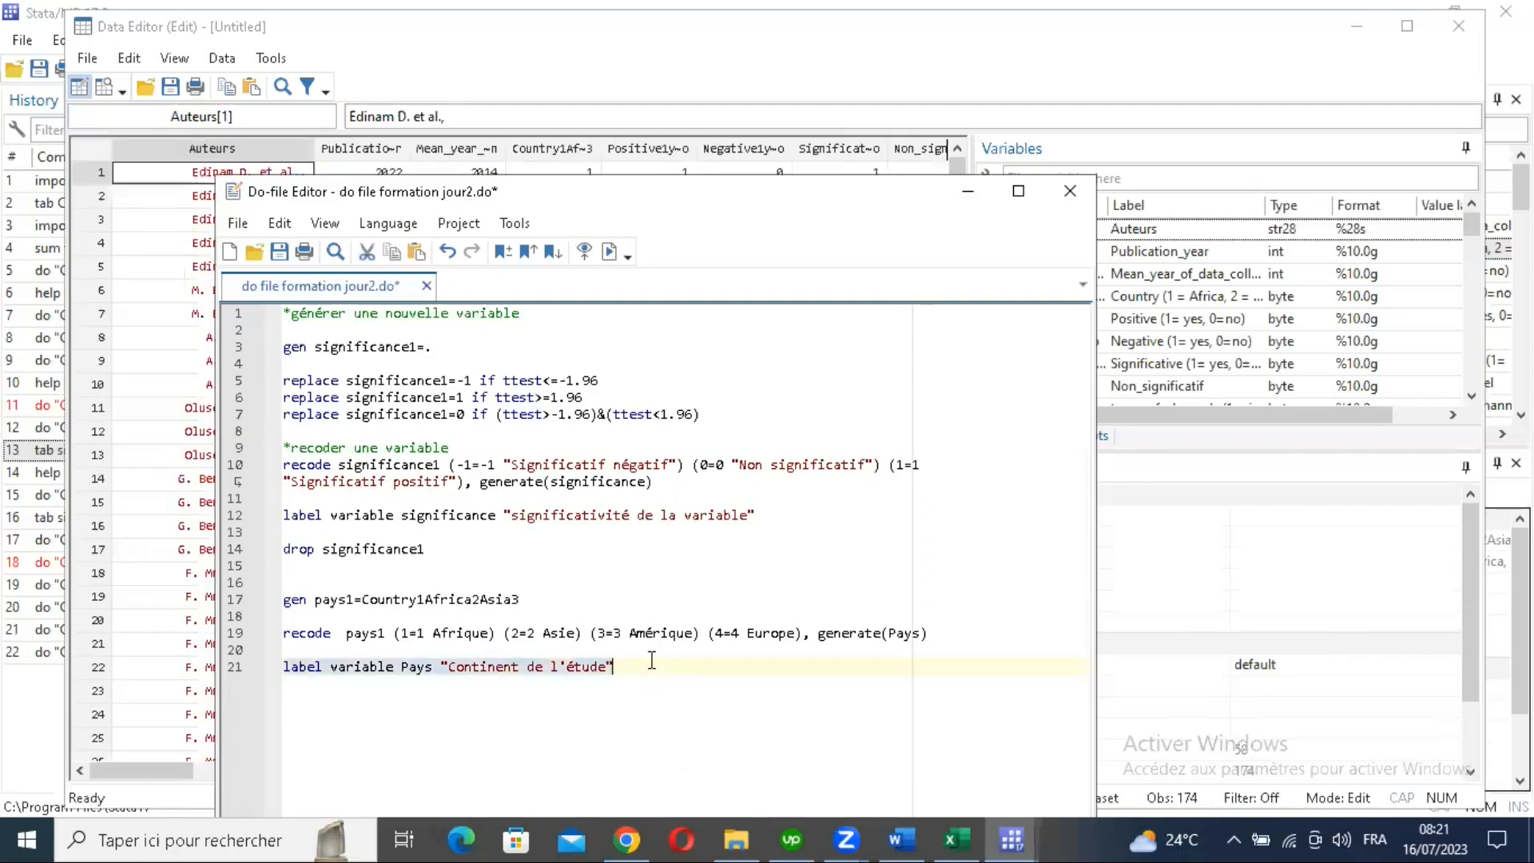
Step: Add drop pays1 below the label command, run that line and check the last columns of the dataset
key("Return")
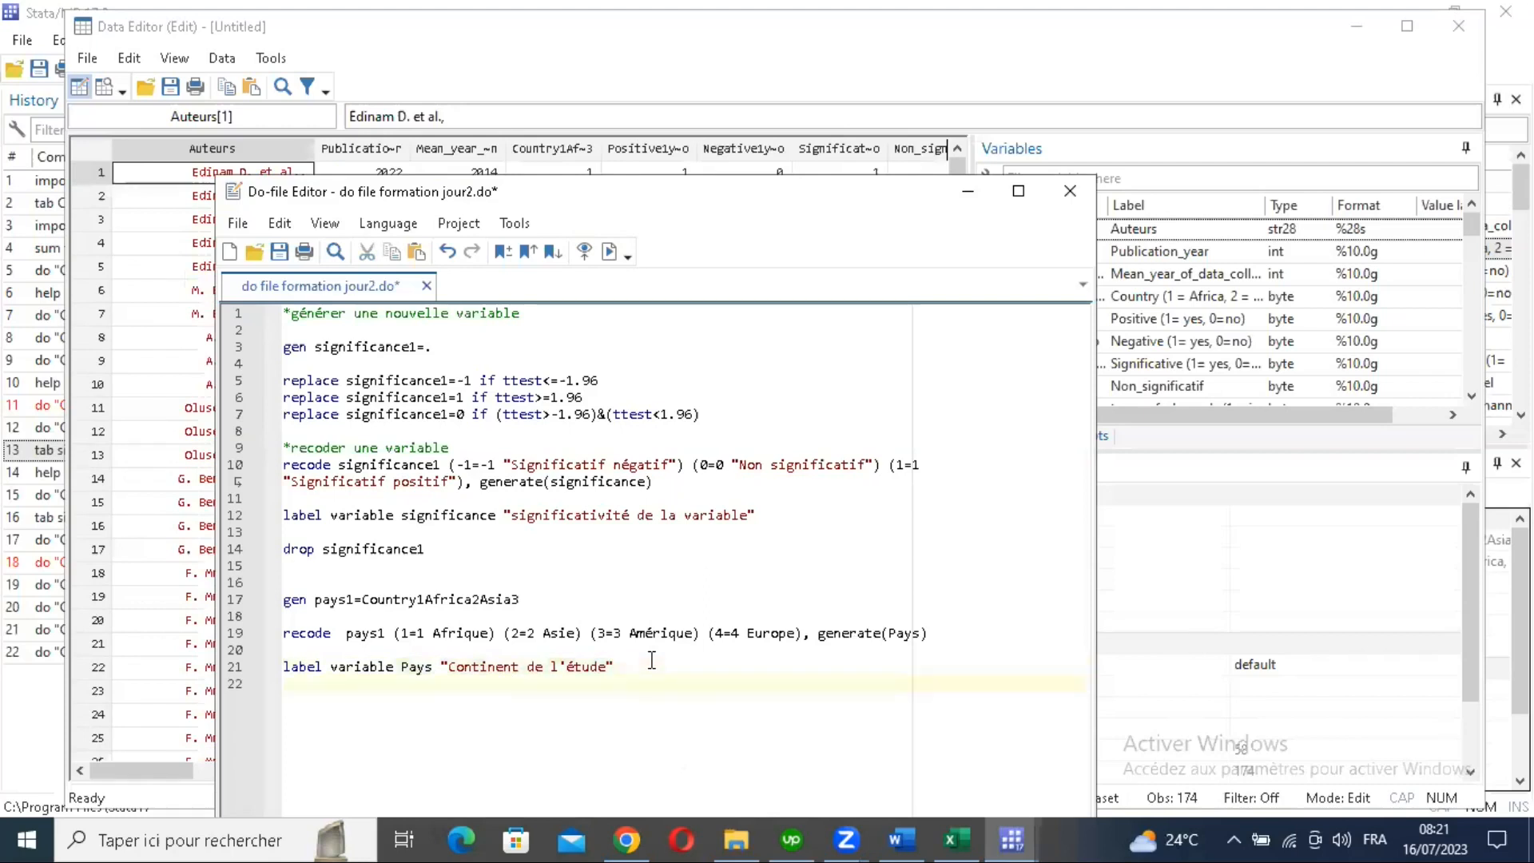
key("Return")
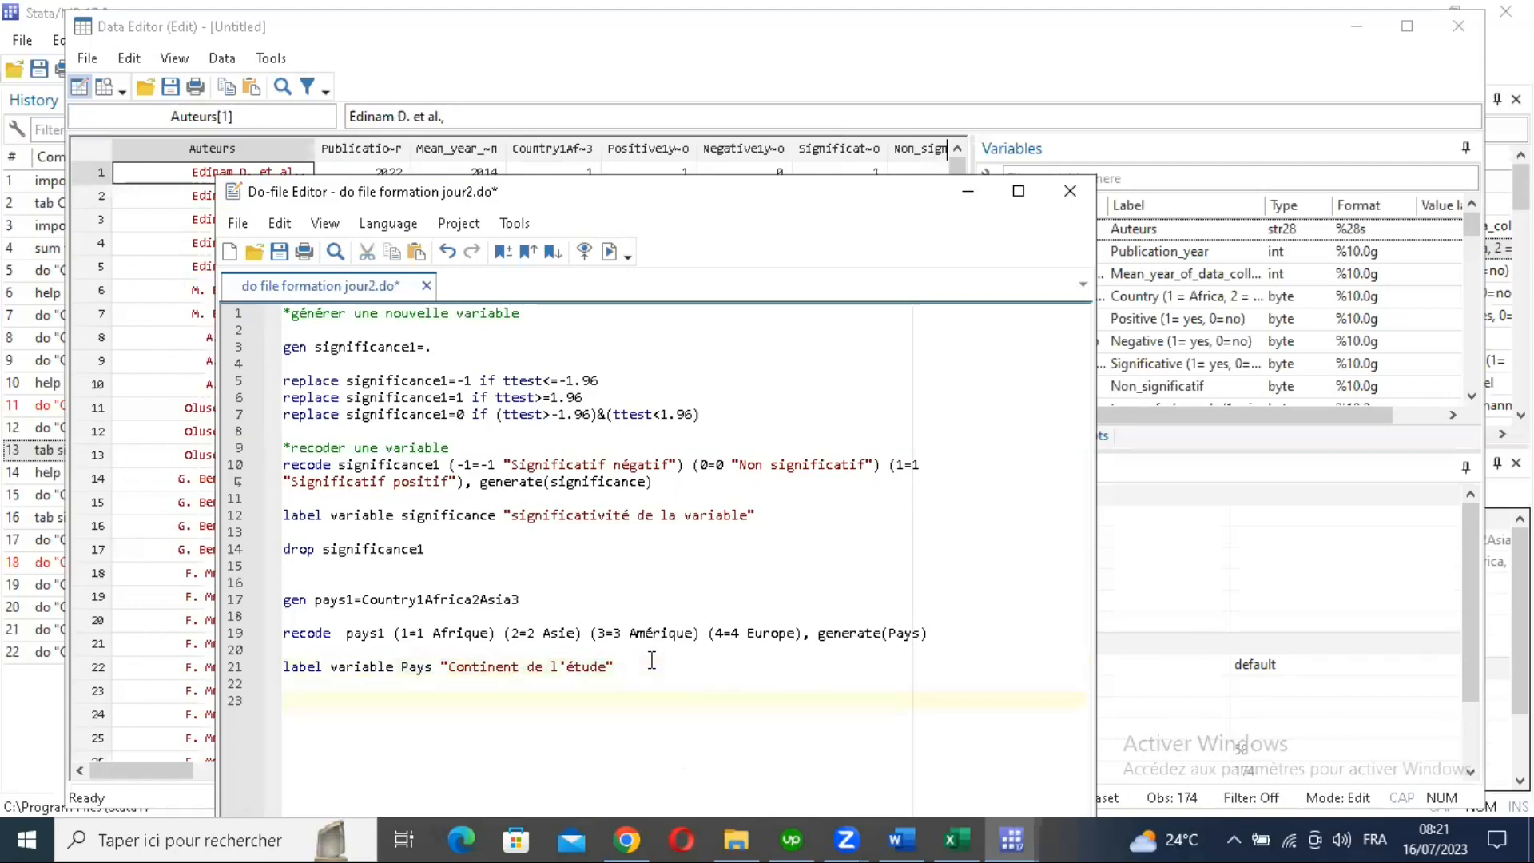
type("drop pay")
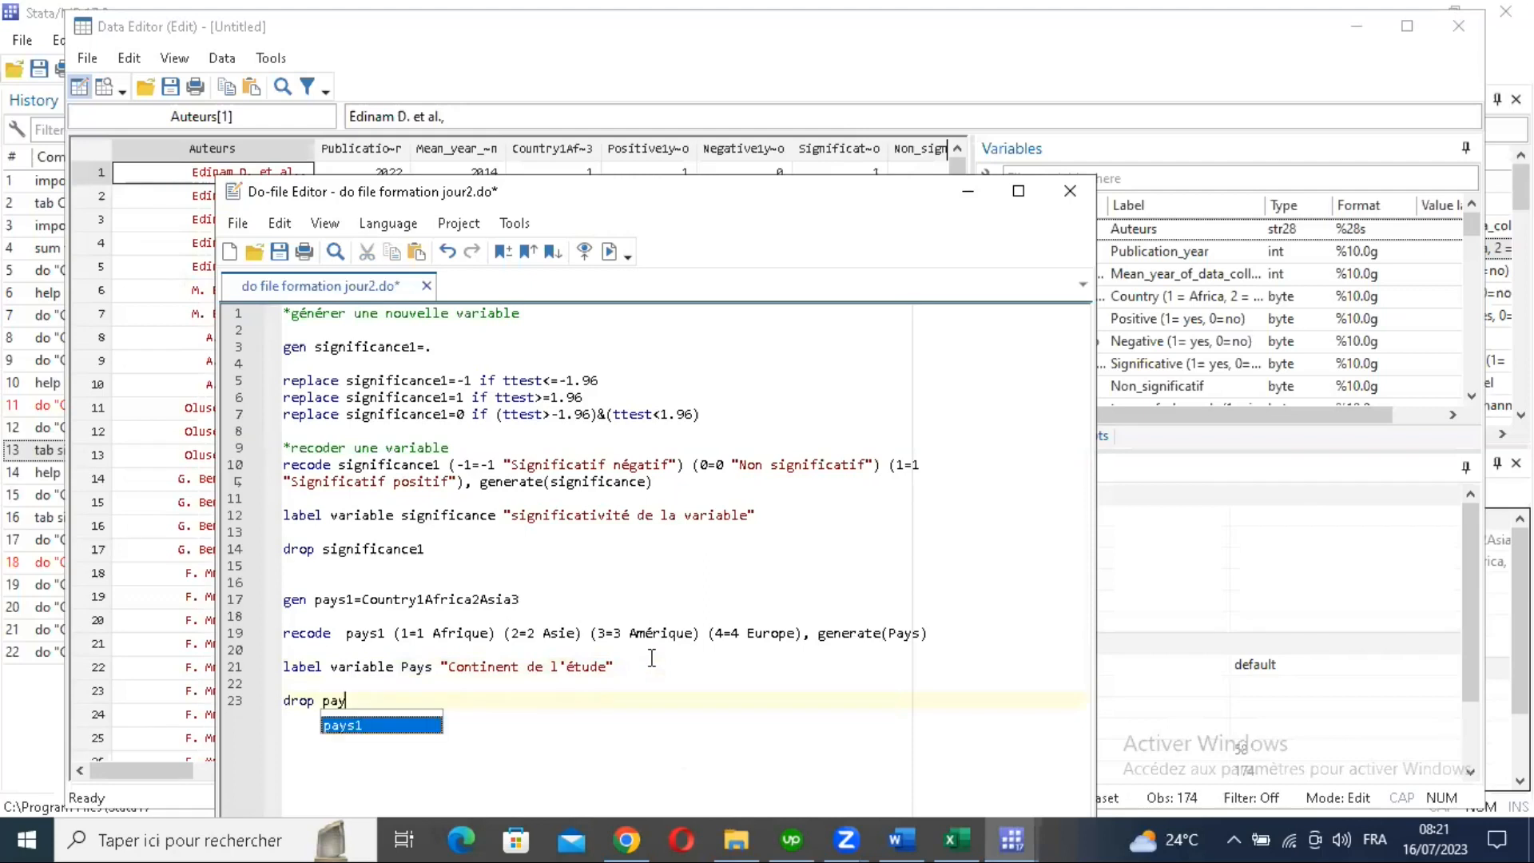
type("s1")
left_click_drag(362, 700, 284, 701)
left_click(610, 251)
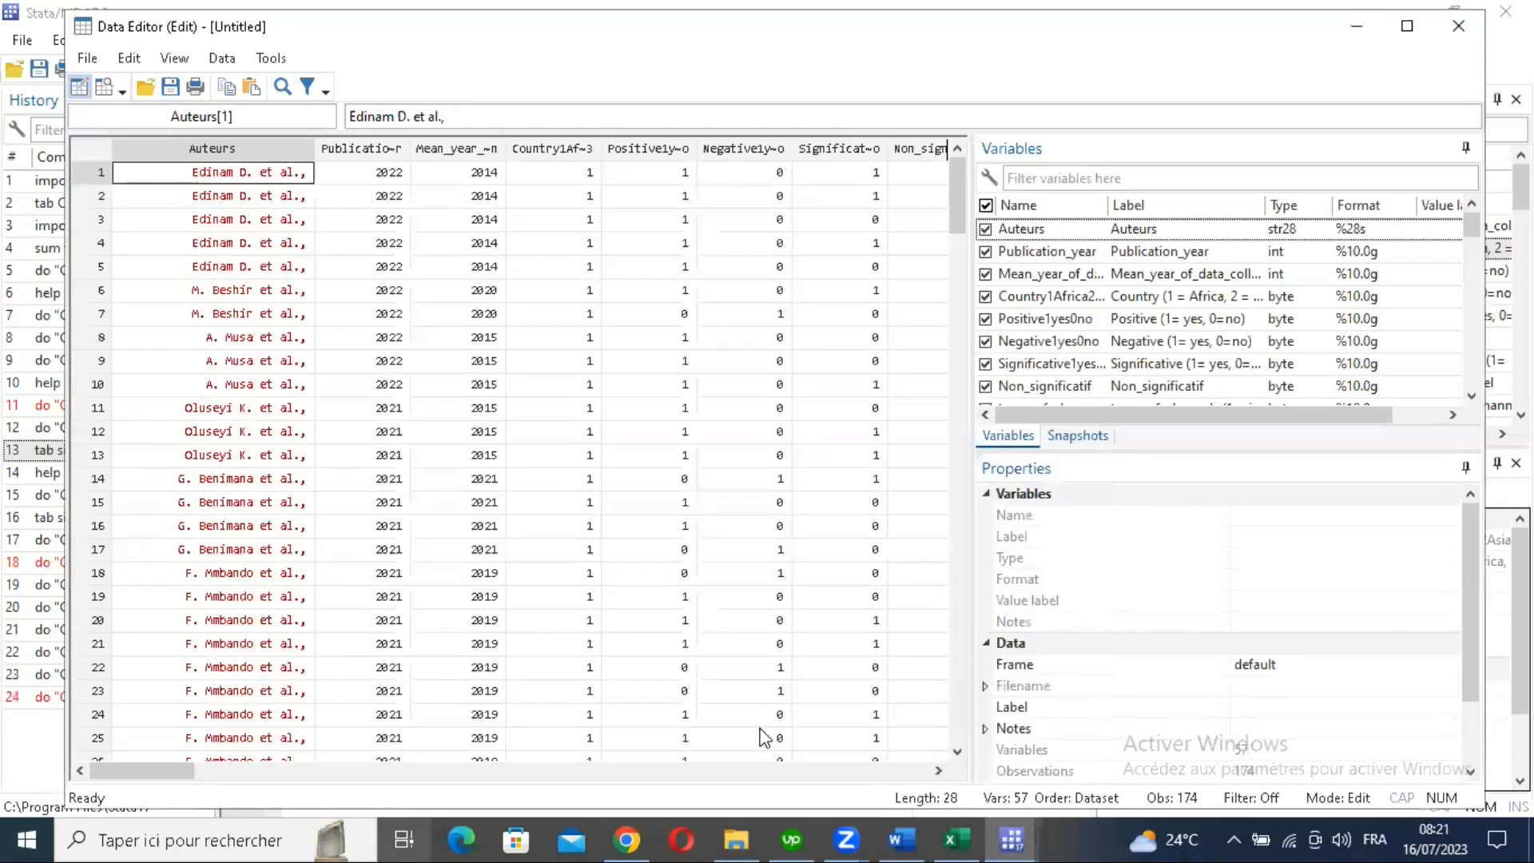
left_click_drag(144, 770, 852, 771)
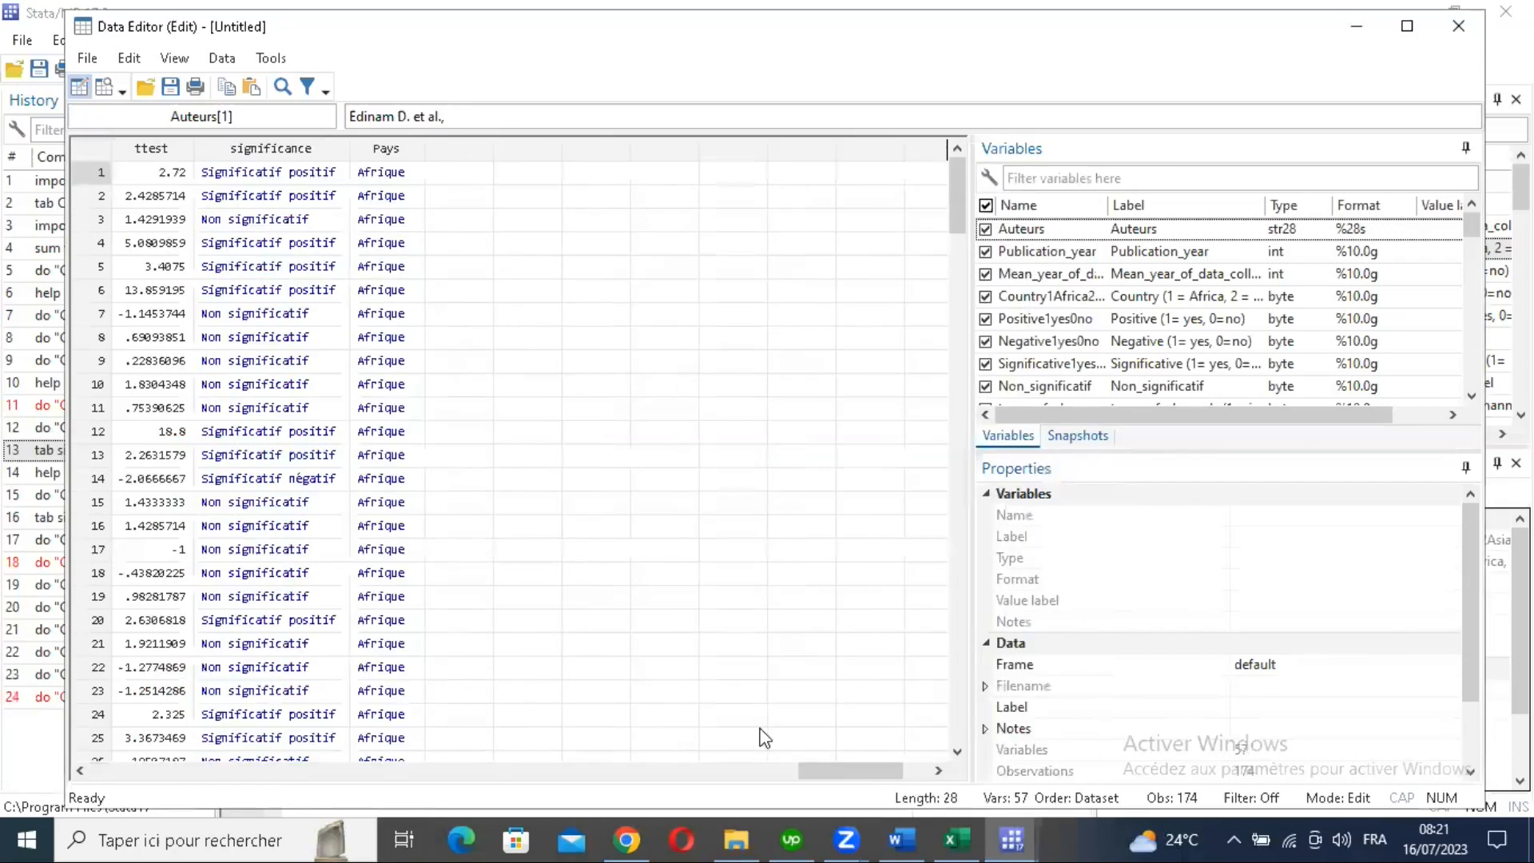
Step: Tabulate the Pays variable with the command tab Pays
left_click(328, 767)
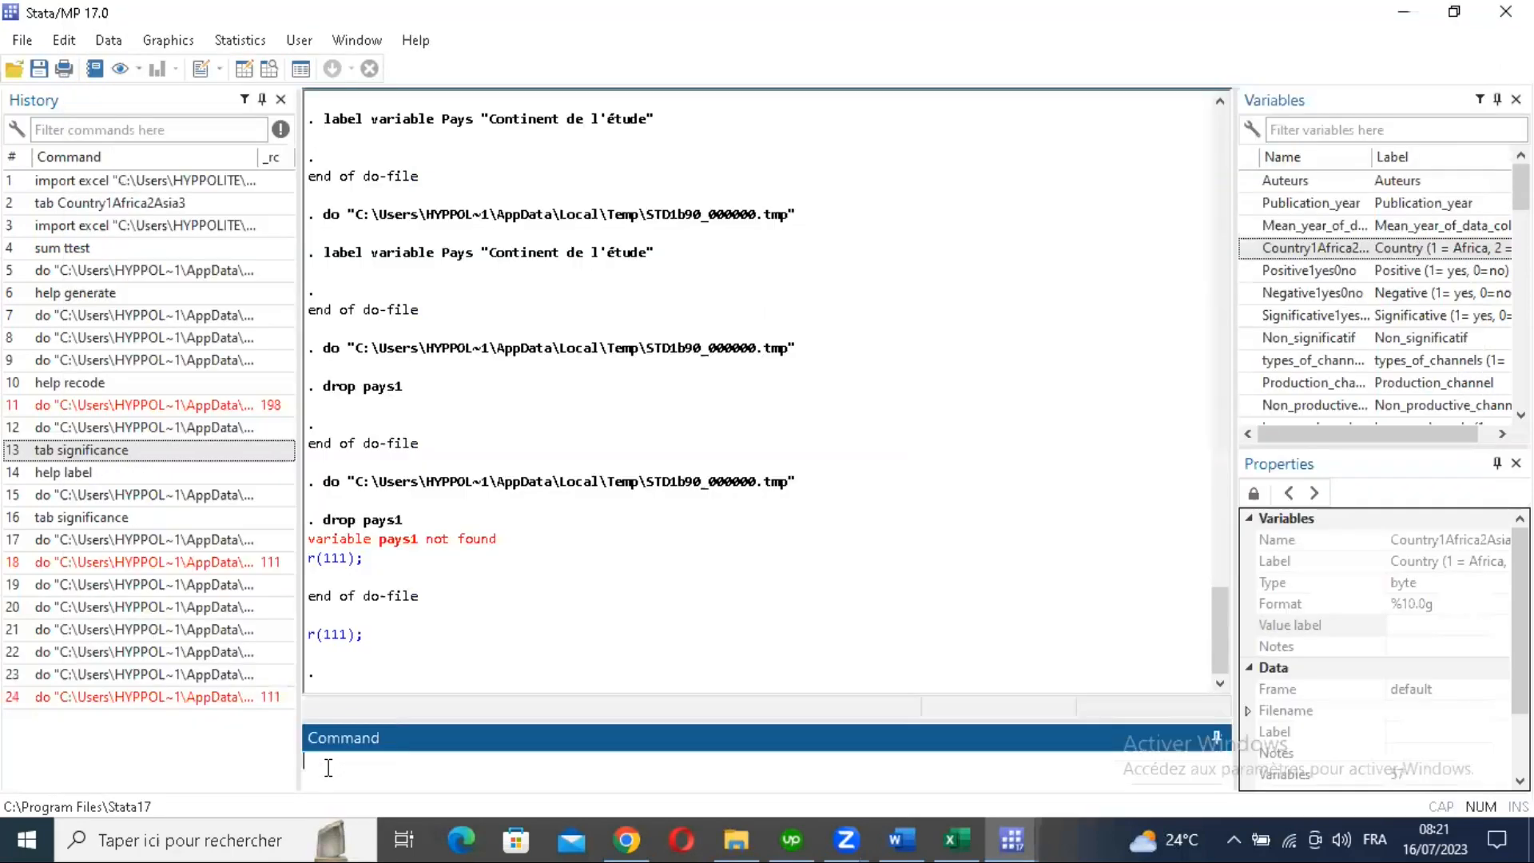
type("tab Pays")
key("Return")
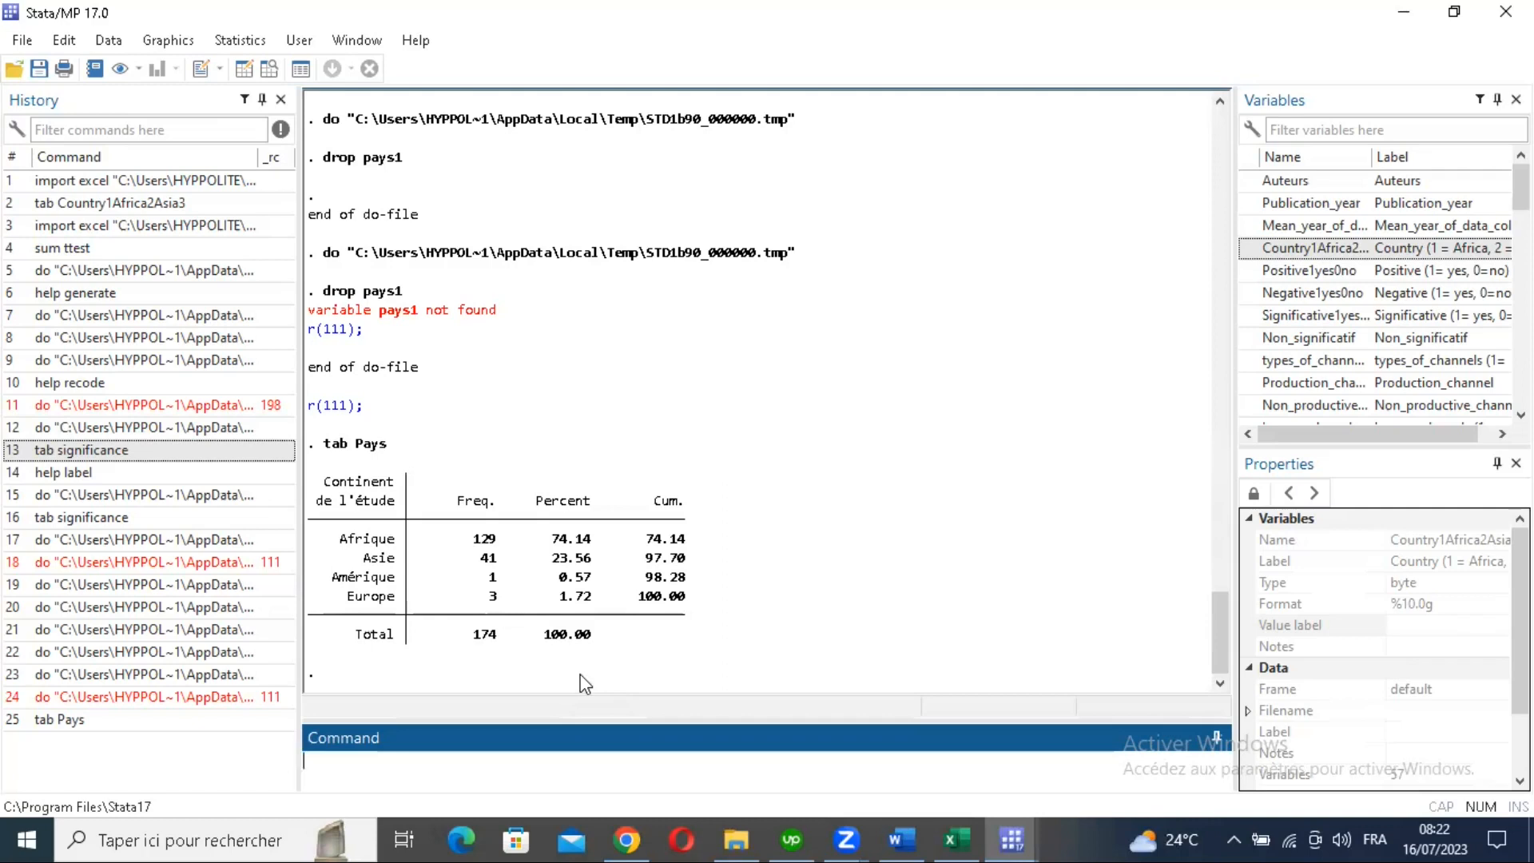
key("alt+Tab")
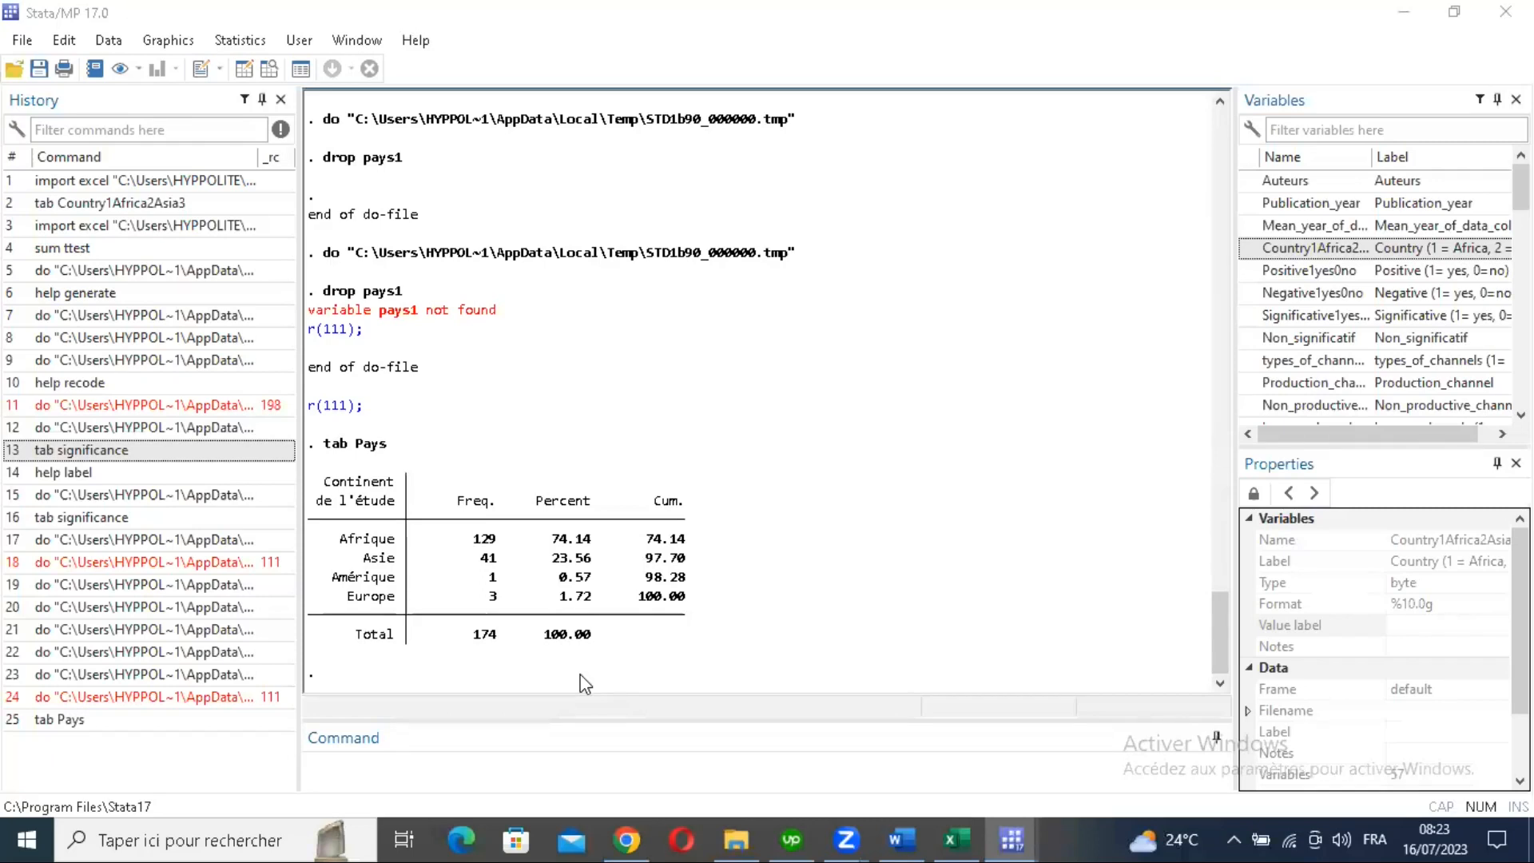
key("alt+Tab")
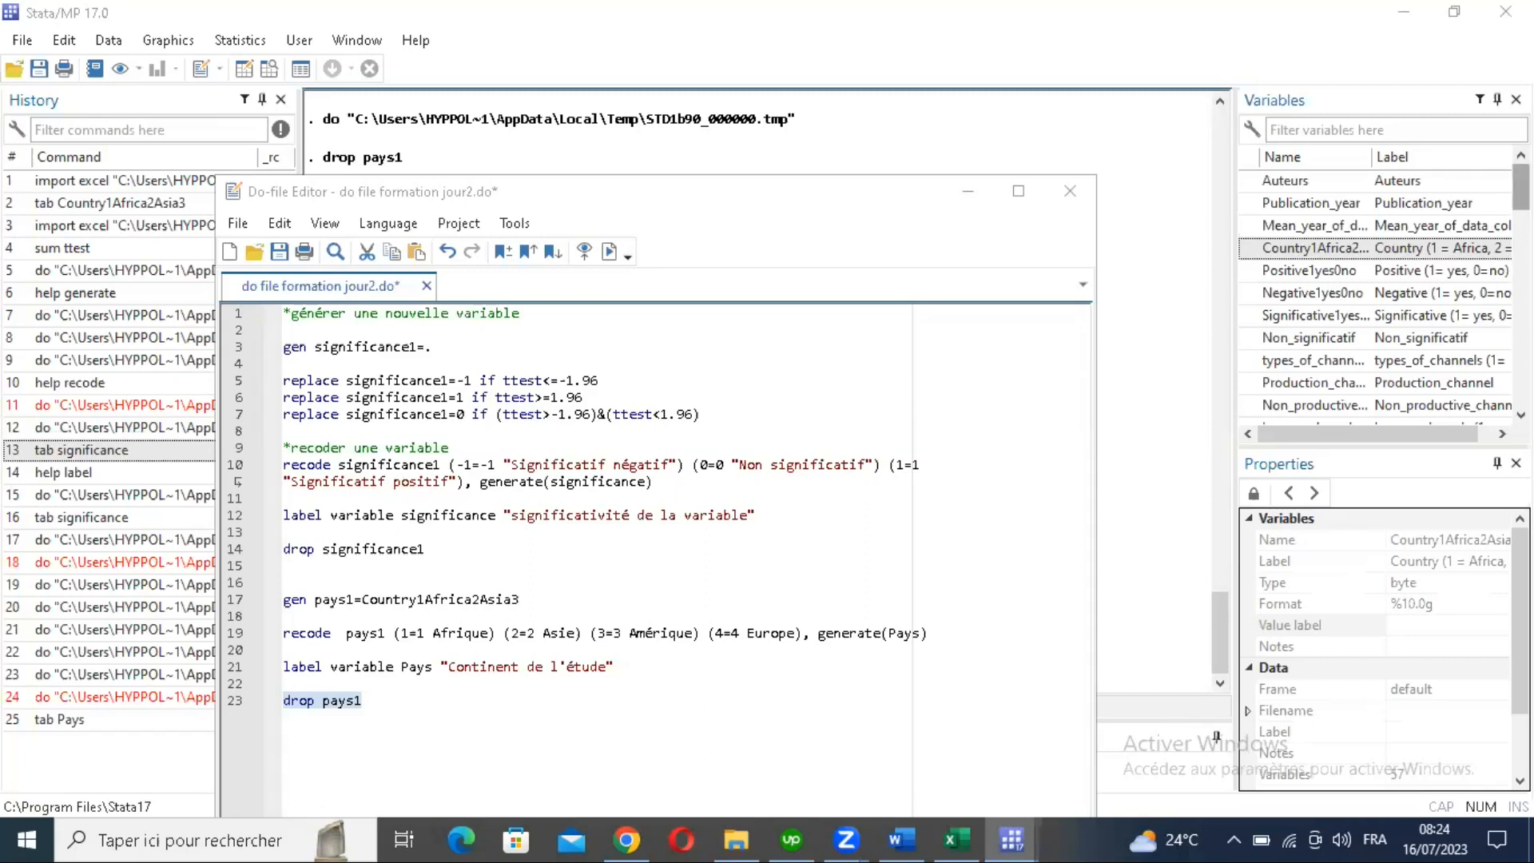
left_click_drag(1520, 188, 1520, 408)
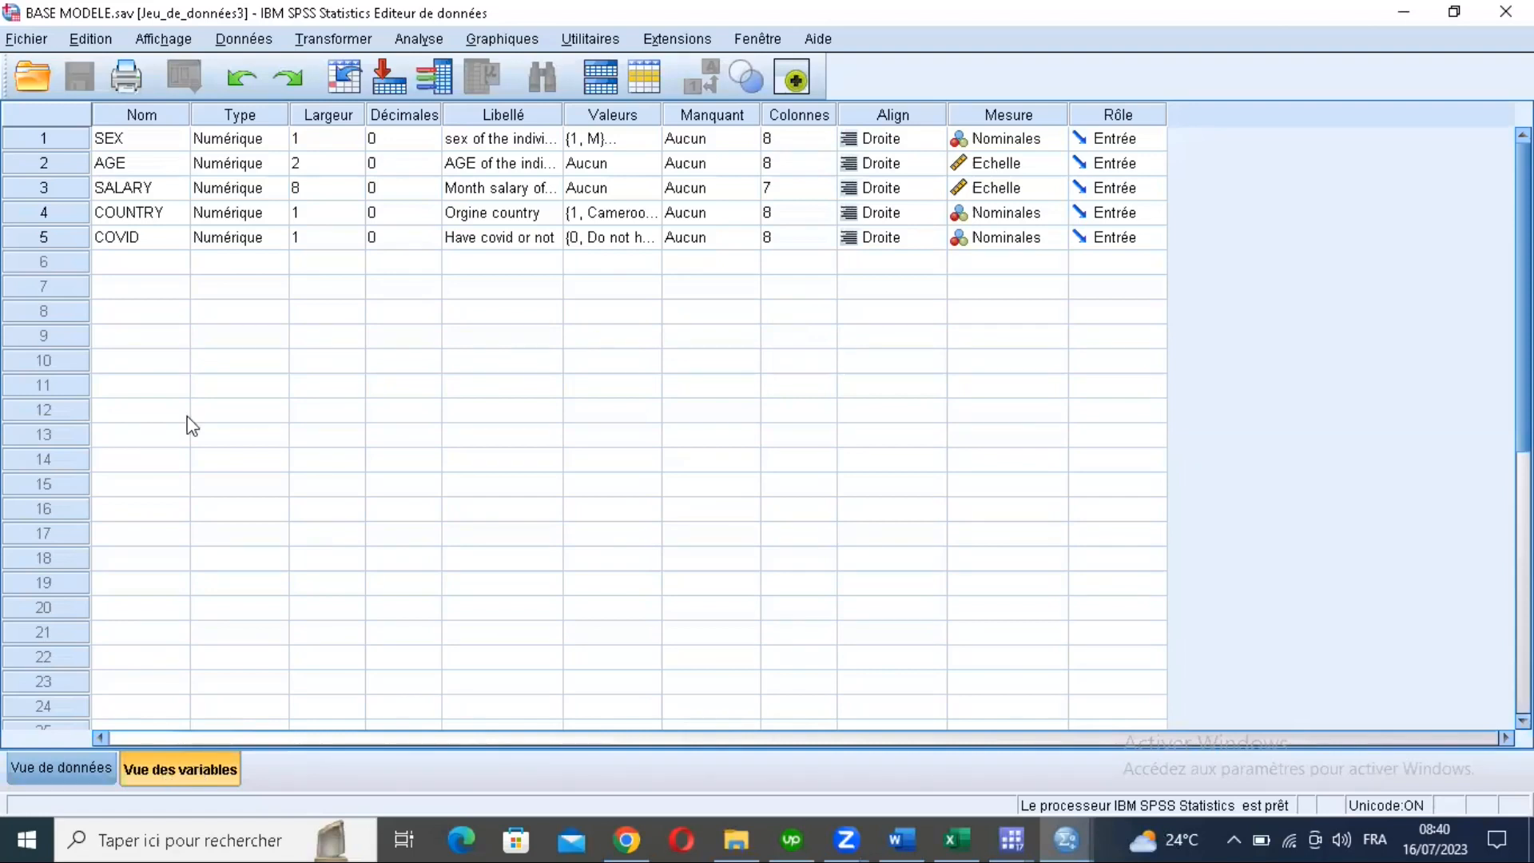
Step: Look over the records of BASE MODELE.sav in SPSS, especially the coded values of the COVID variable
left_click(63, 769)
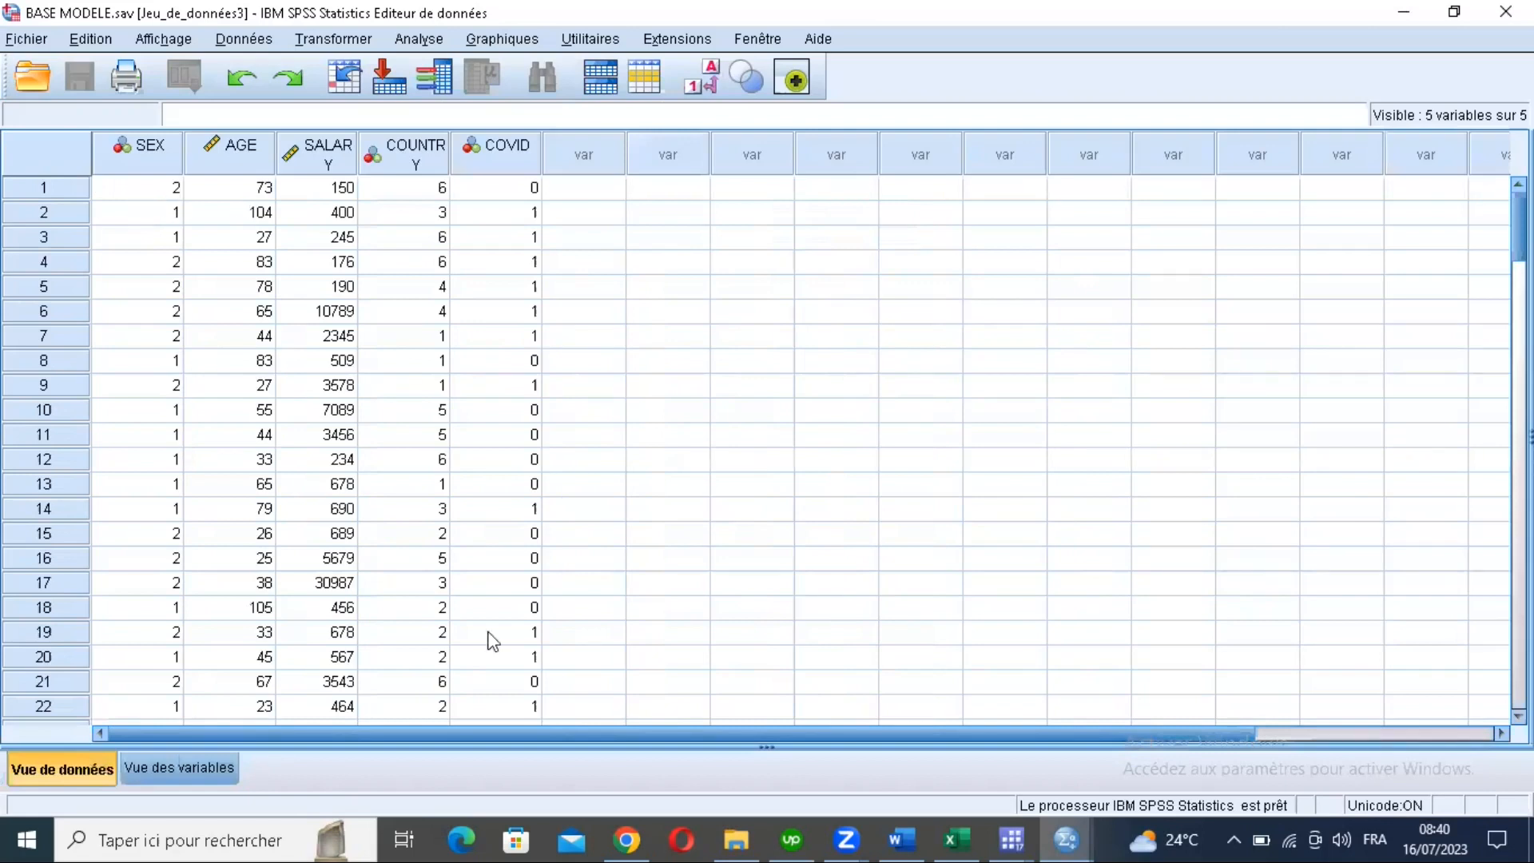
left_click_drag(493, 632, 496, 385)
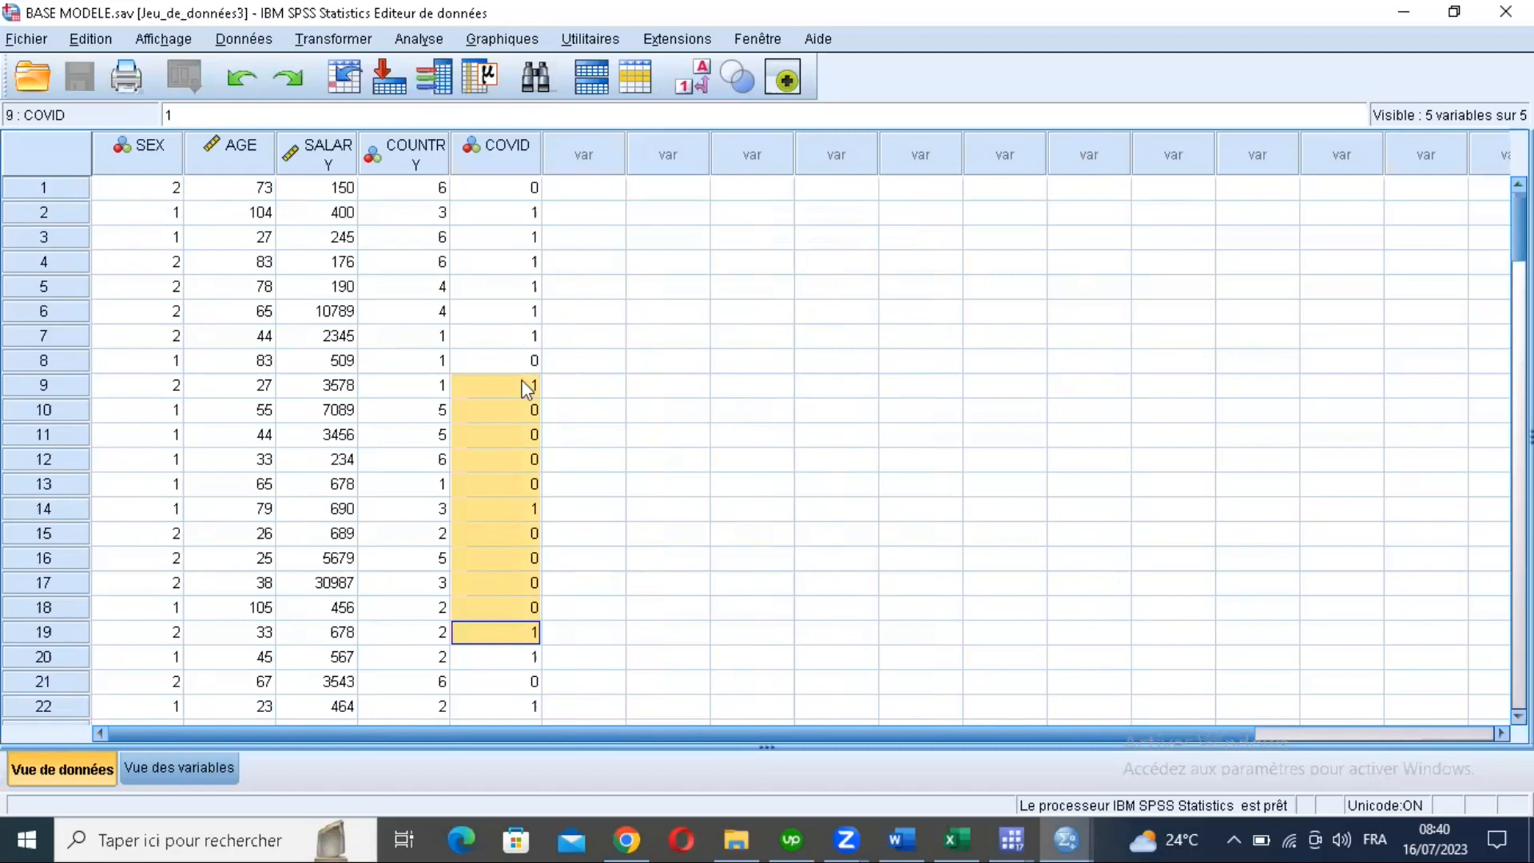
left_click_drag(522, 381, 497, 583)
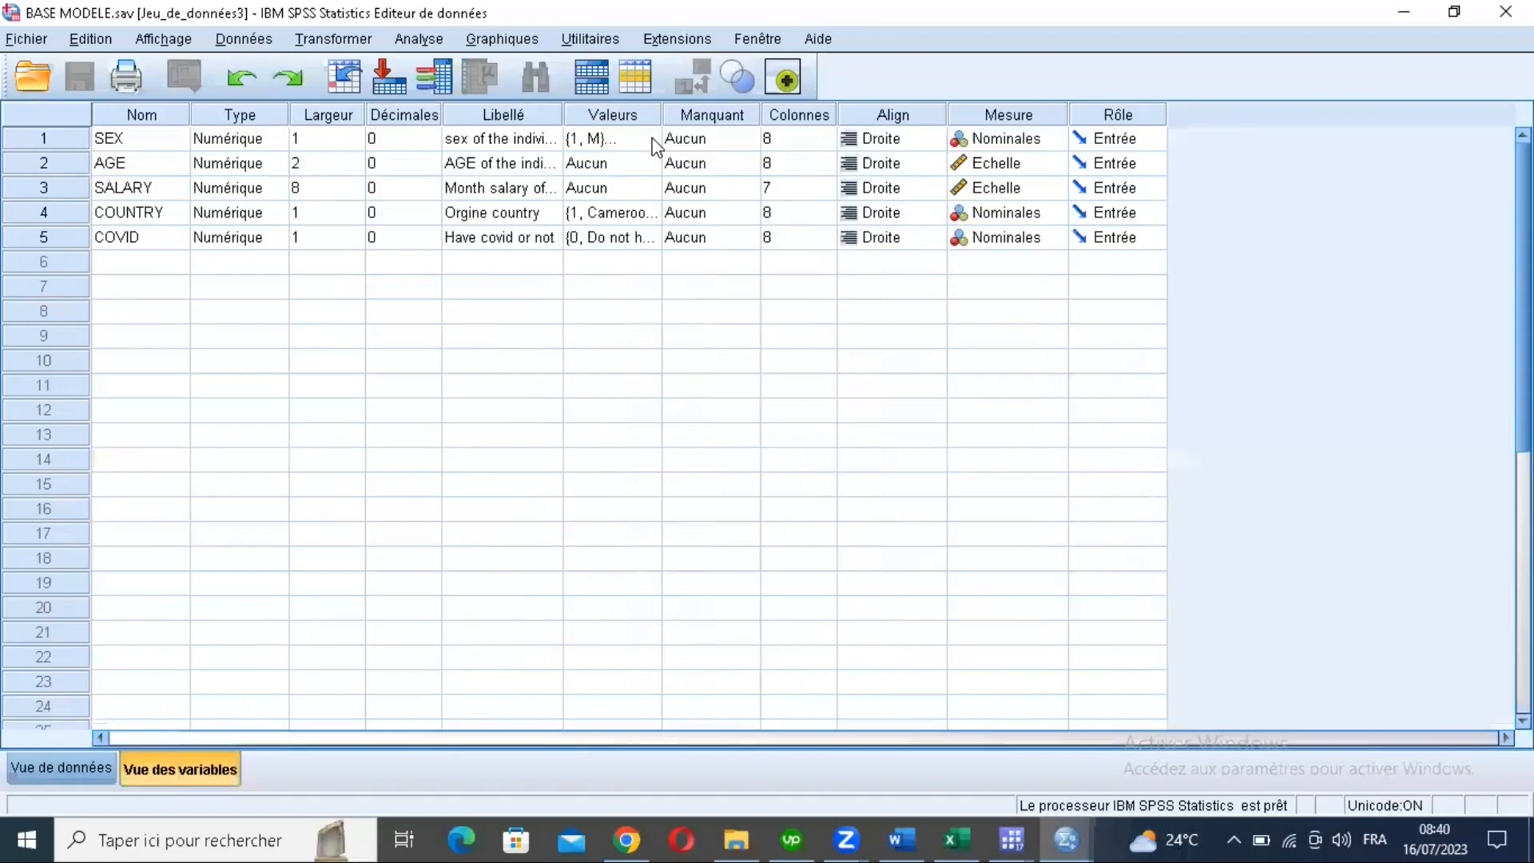
Step: Examine the value labels defined for the SEX and COUNTRY variables
left_click(653, 139)
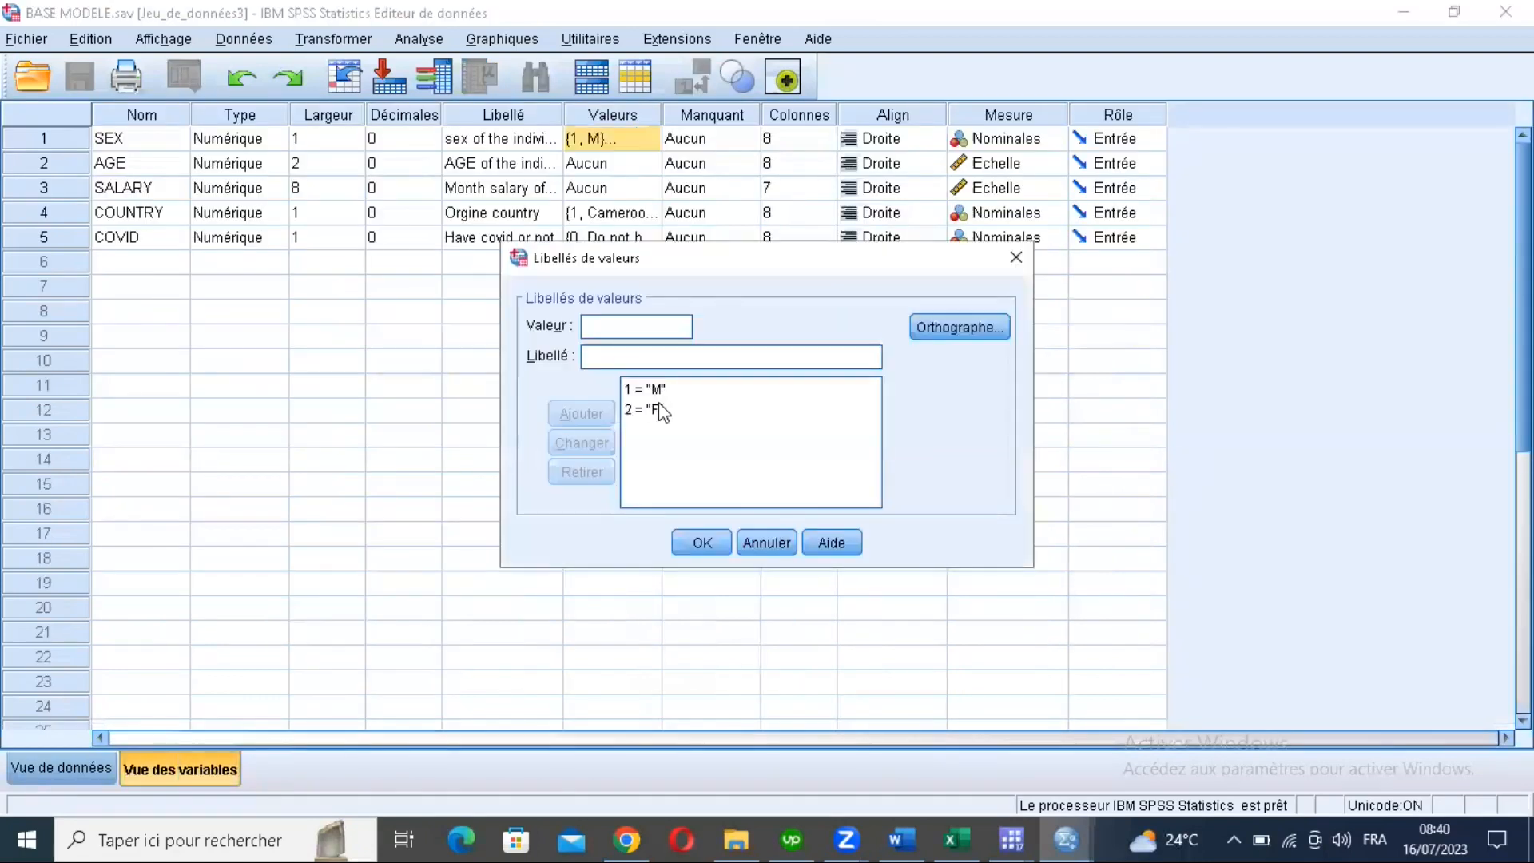
left_click(1016, 257)
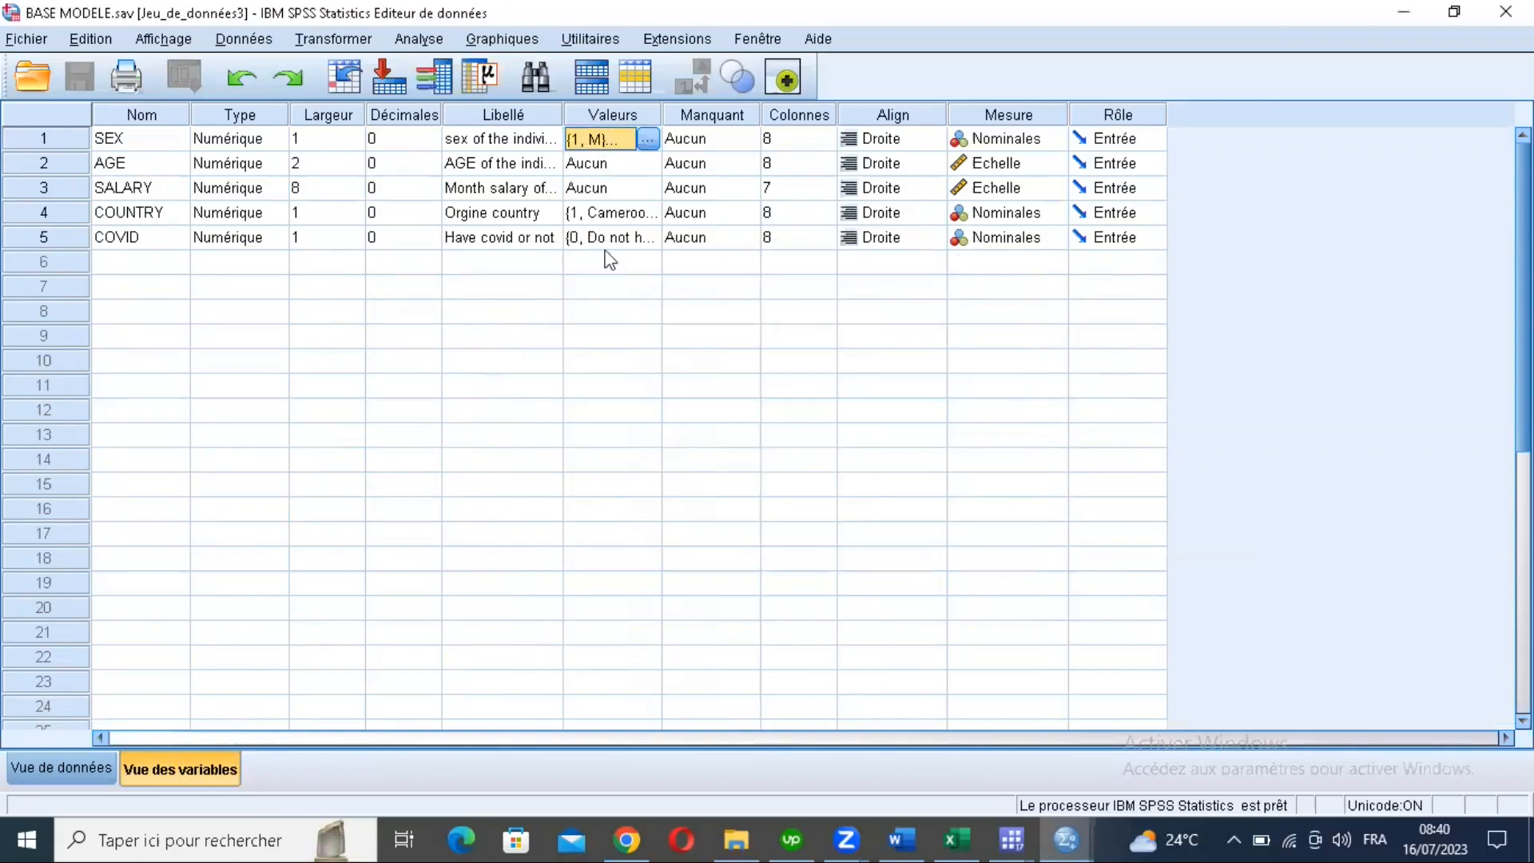
left_click(653, 215)
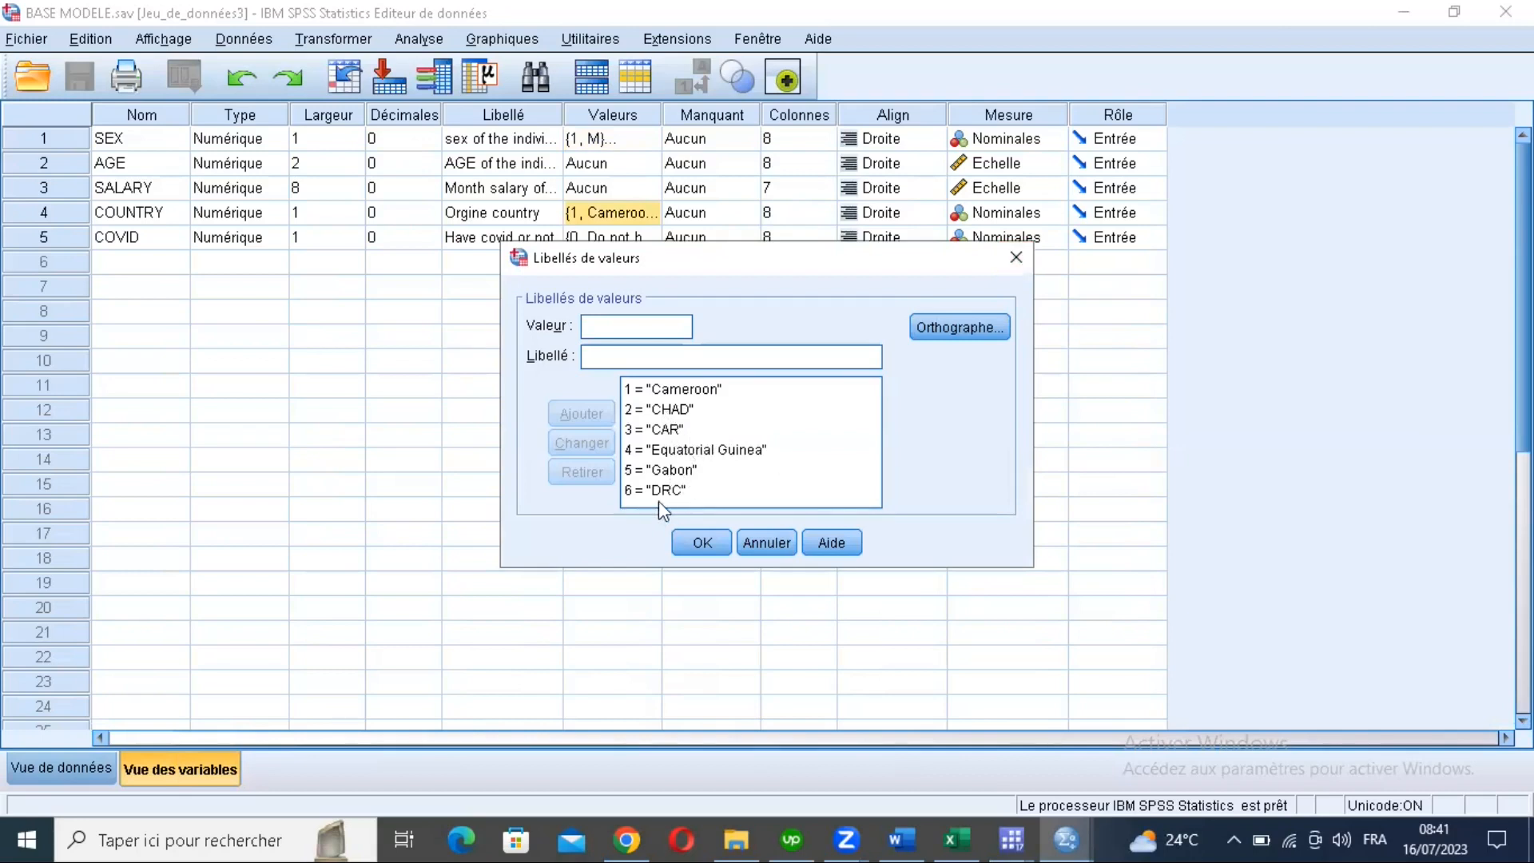
left_click(1016, 257)
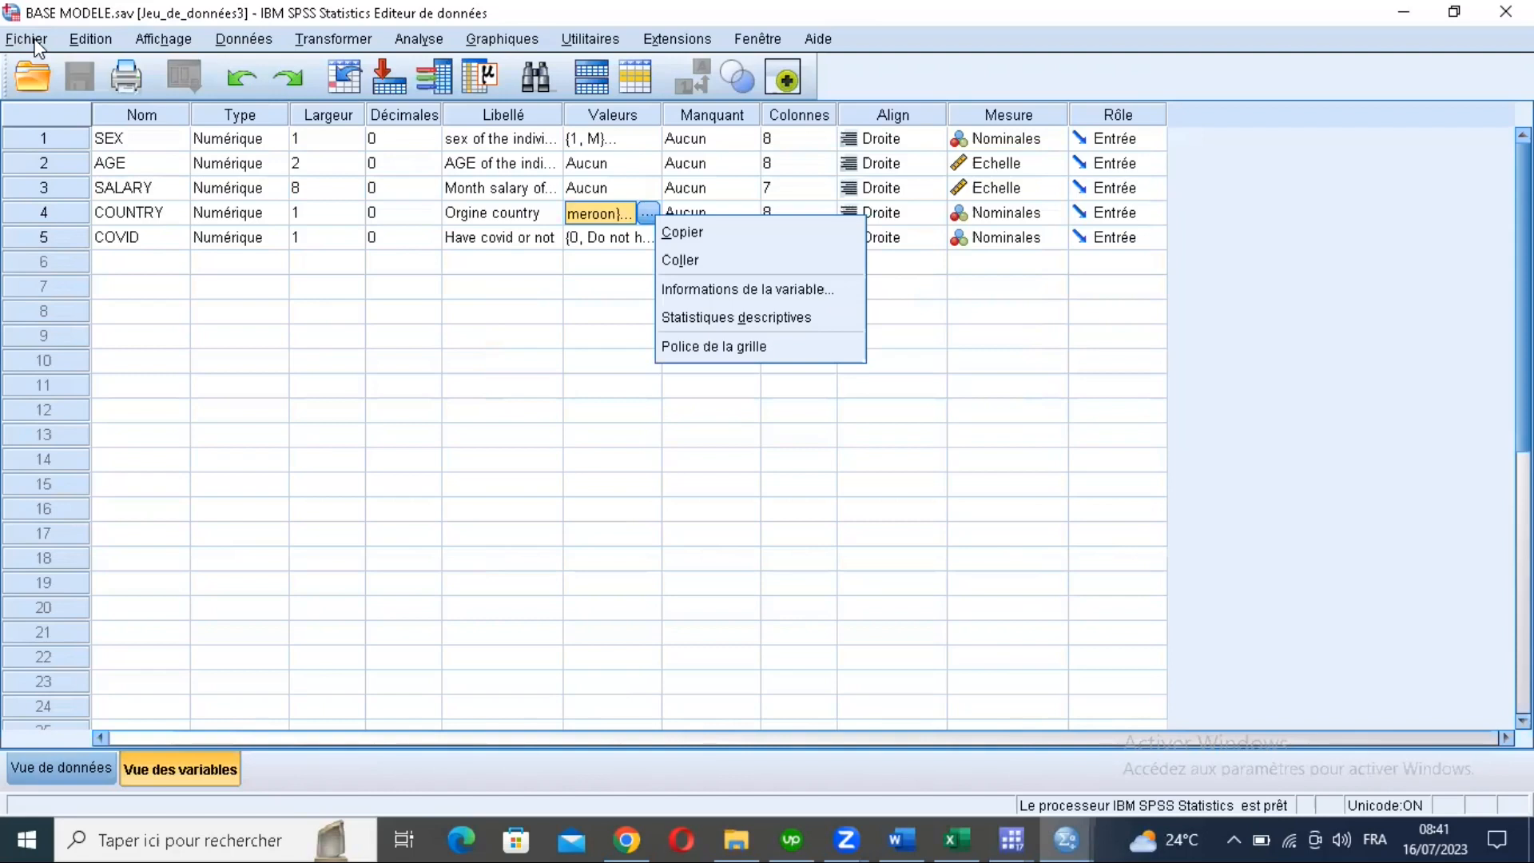
key("Escape")
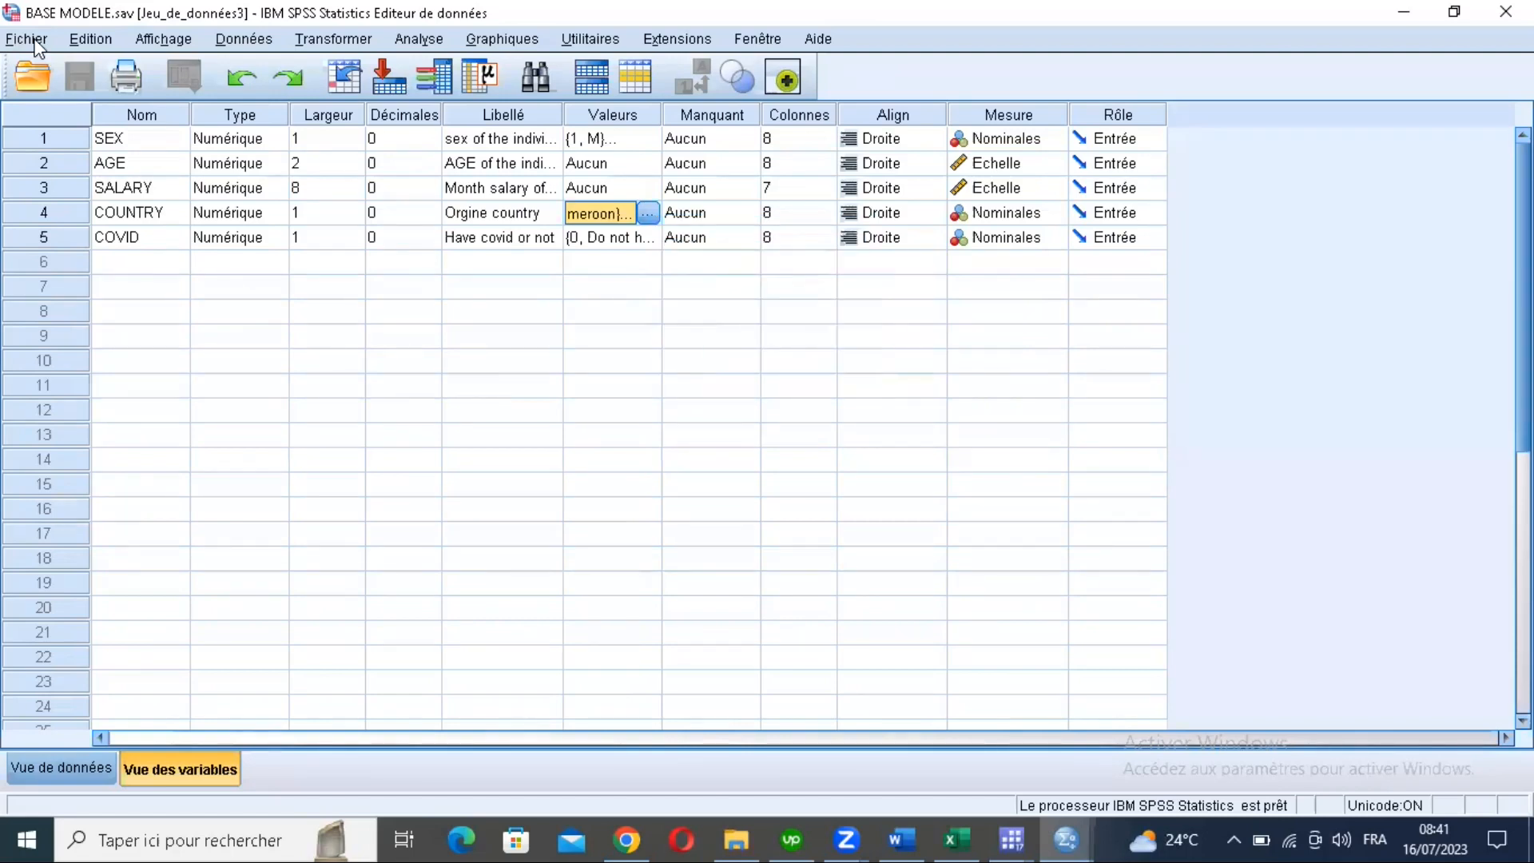
Step: Start saving the SPSS dataset under a new file and choose Stata Version 14 SE (*.dta) as its type
left_click(32, 40)
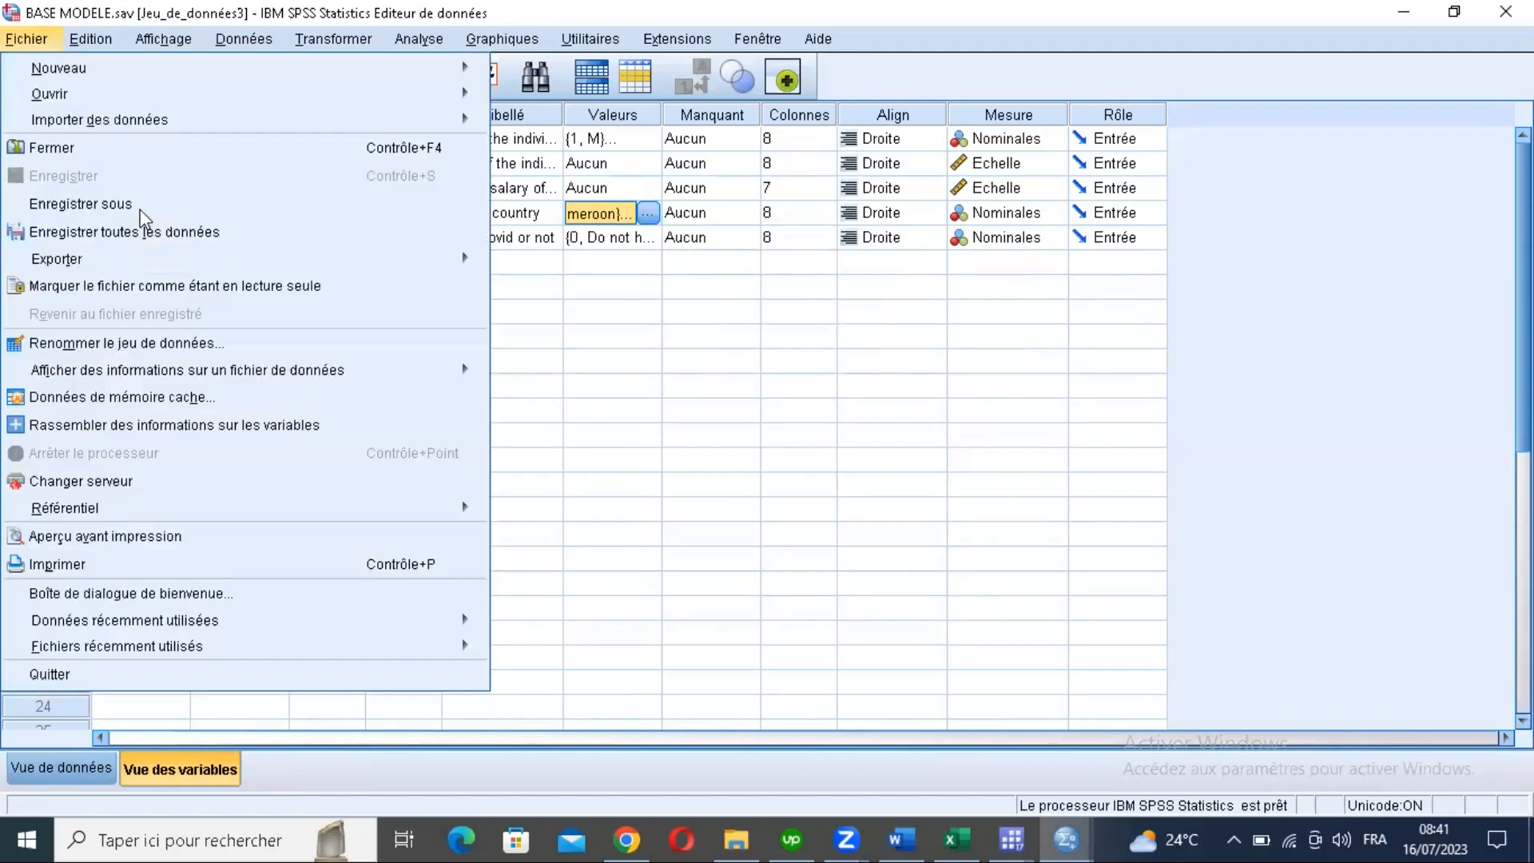
left_click(142, 209)
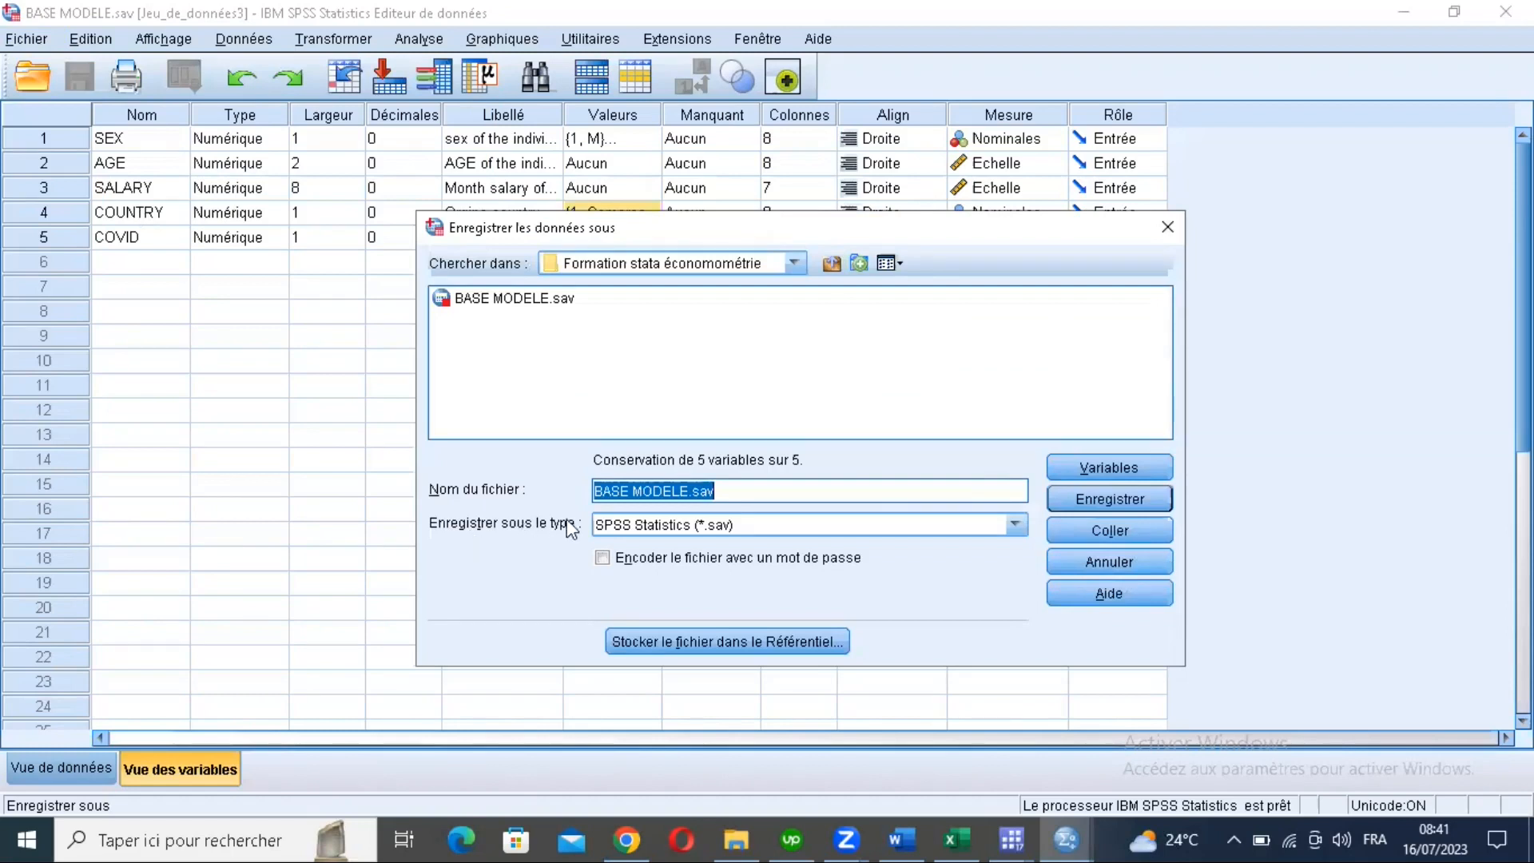
left_click(1015, 525)
left_click(1013, 525)
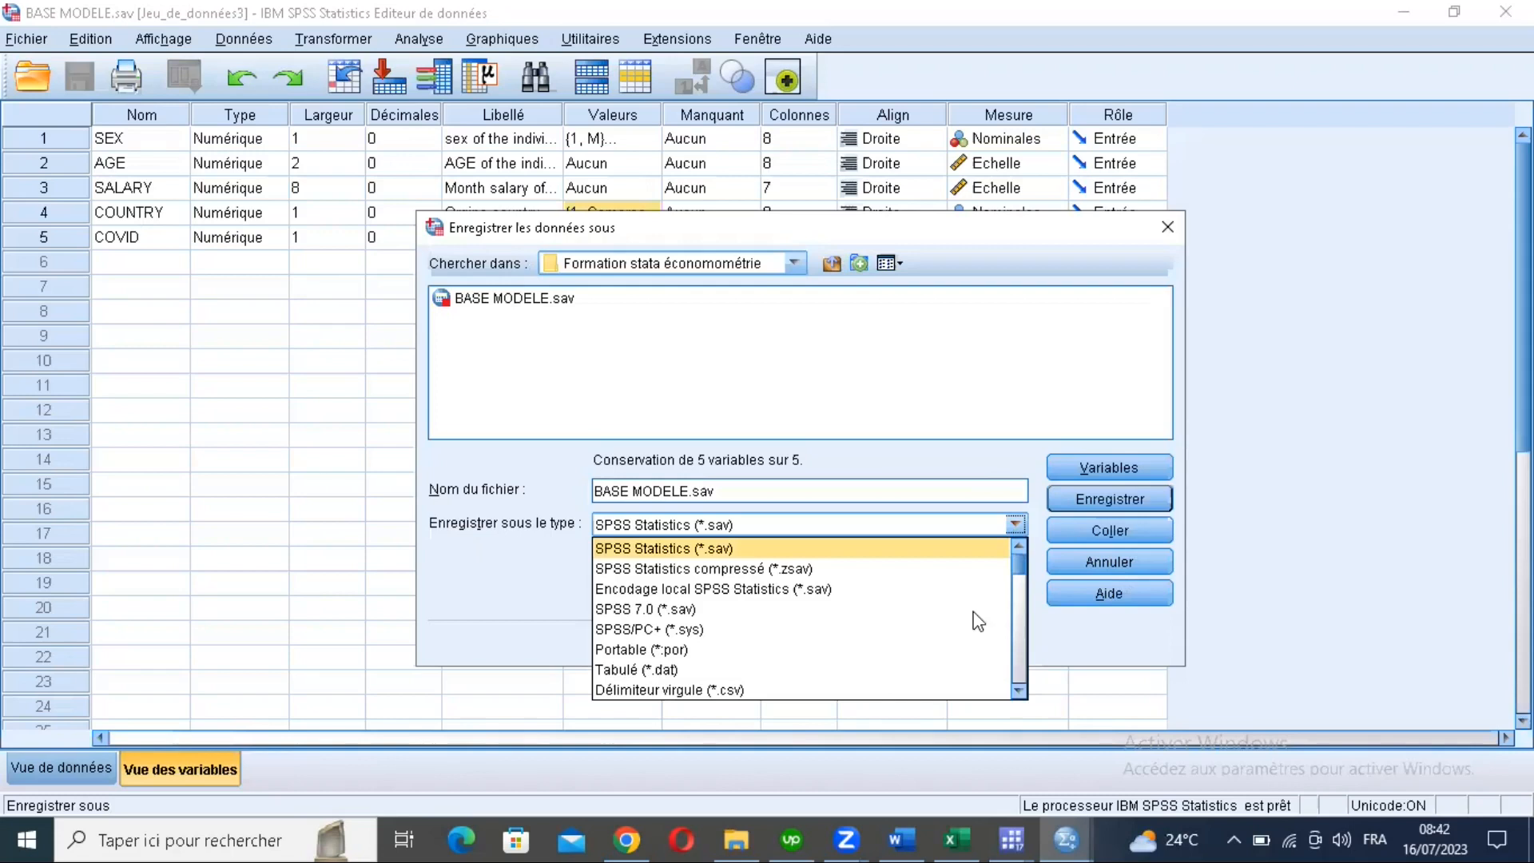
left_click_drag(1022, 572, 1017, 640)
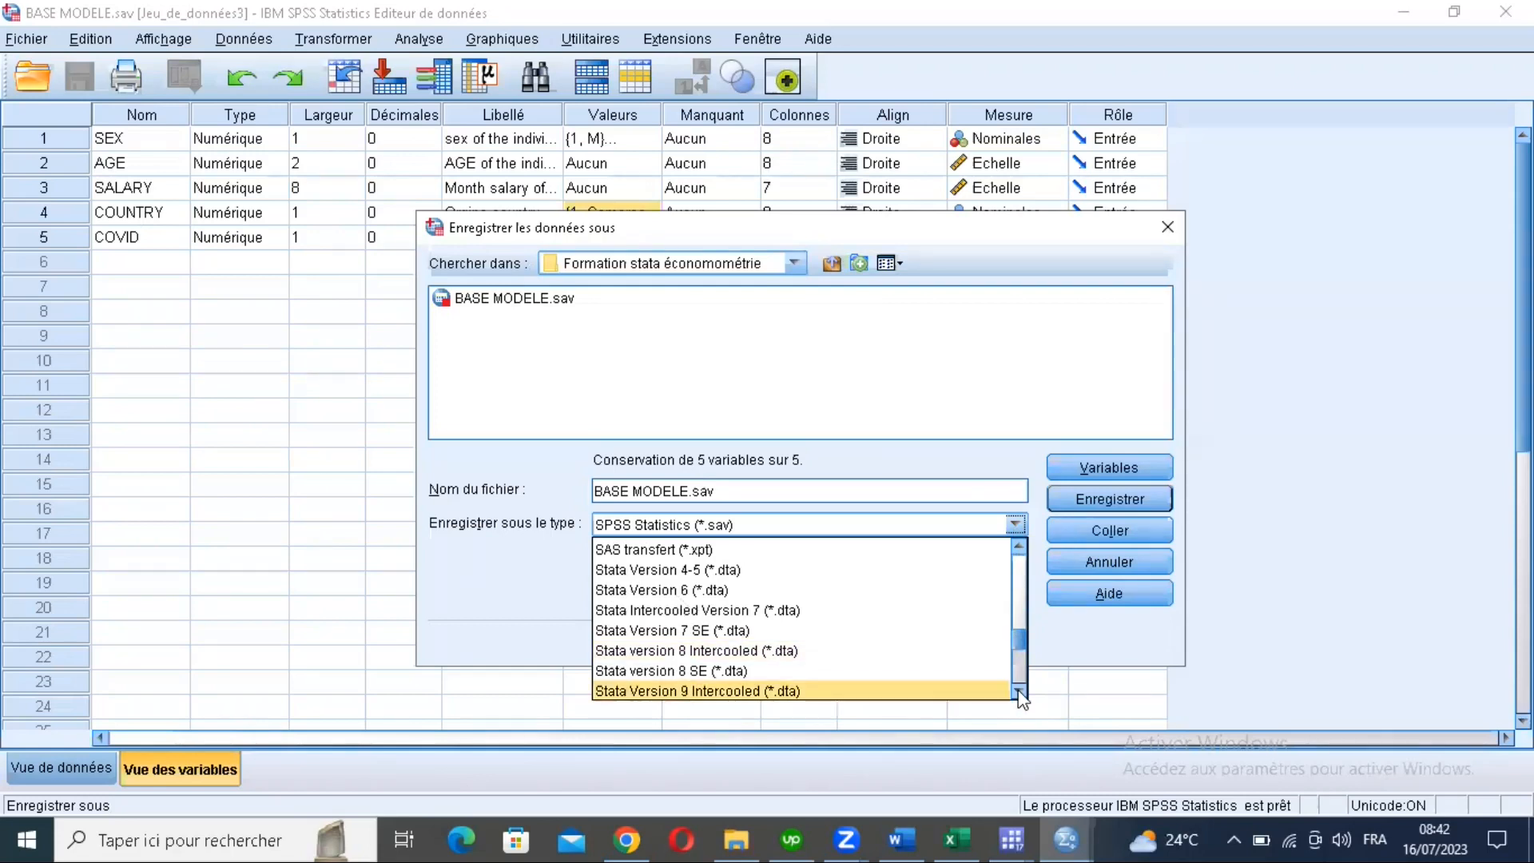
scroll(1021, 697, "down", 2)
scroll(681, 681, "down", 2)
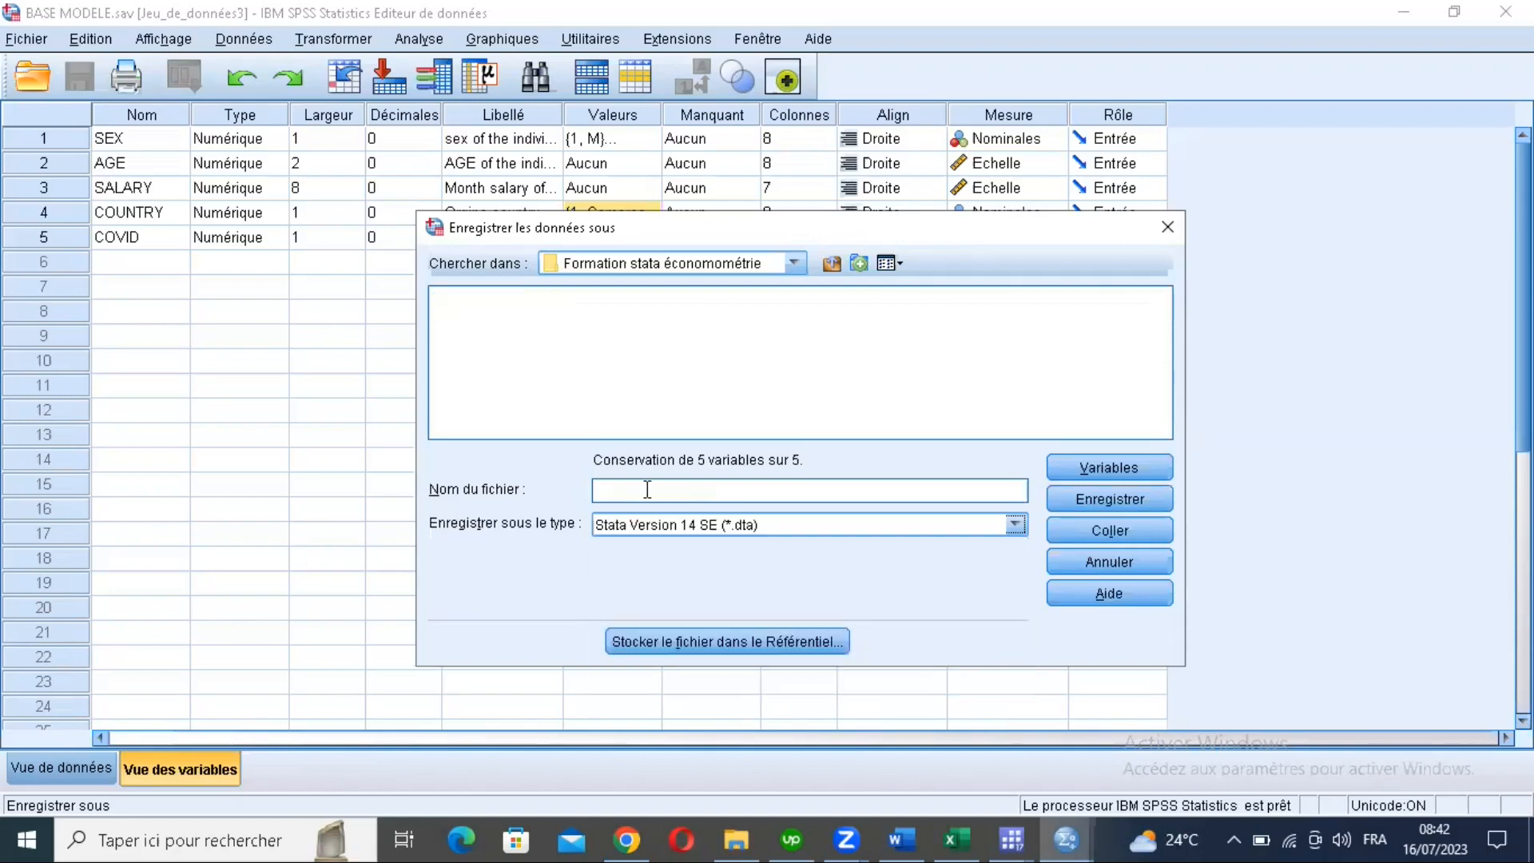
Step: Name the Stata export covid_data and save it in the Formation stata économométrie folder
type("covid_data")
left_click(1090, 463)
key("Return")
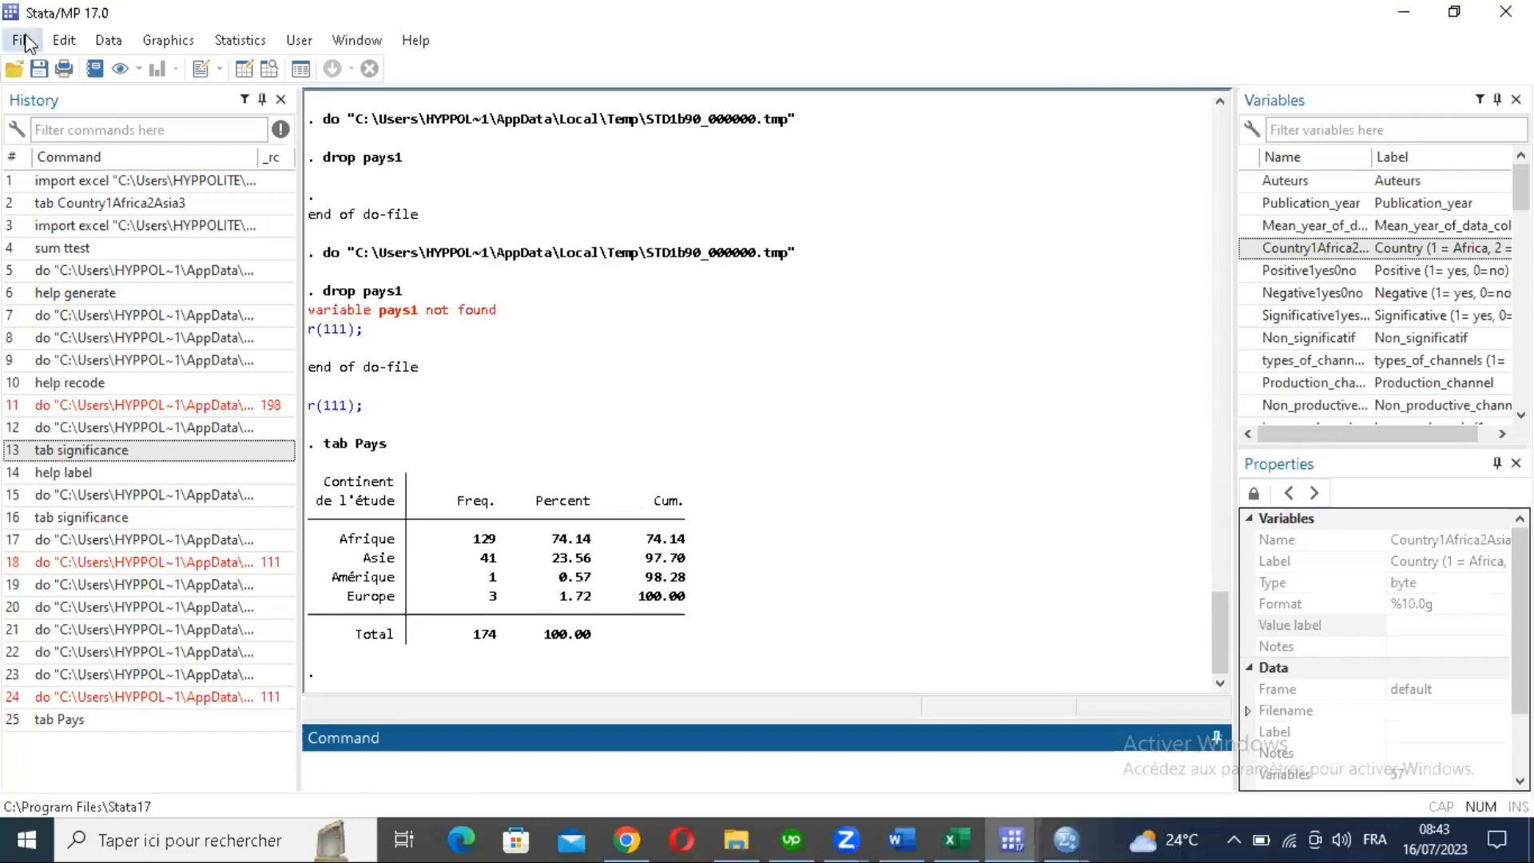
Step: Open covid_data.dta from the Formation stata économométrie folder in Stata without saving the changed data in memory
left_click(23, 42)
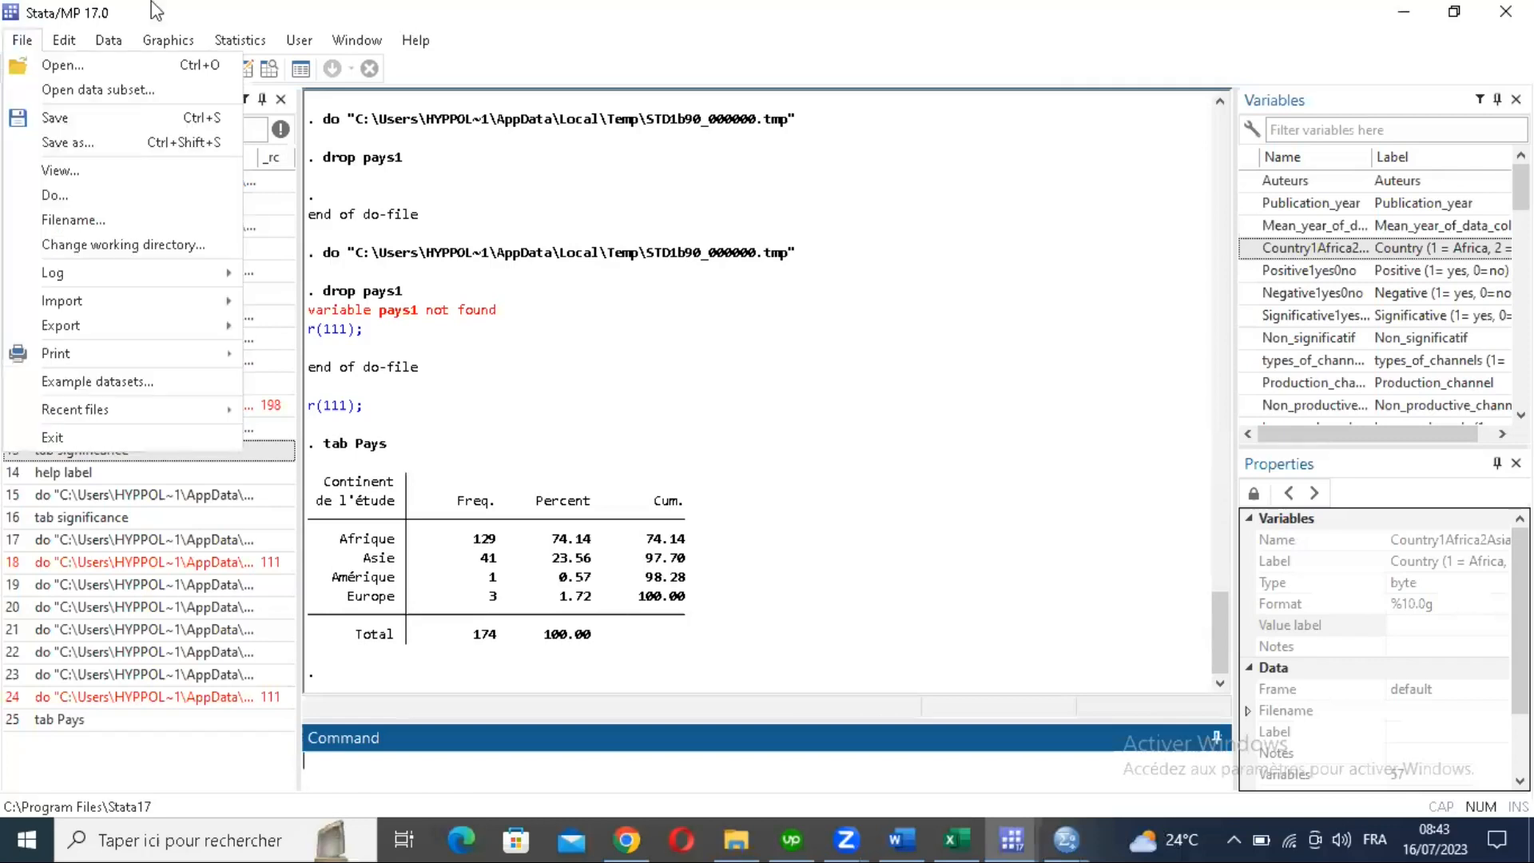
left_click(275, 3)
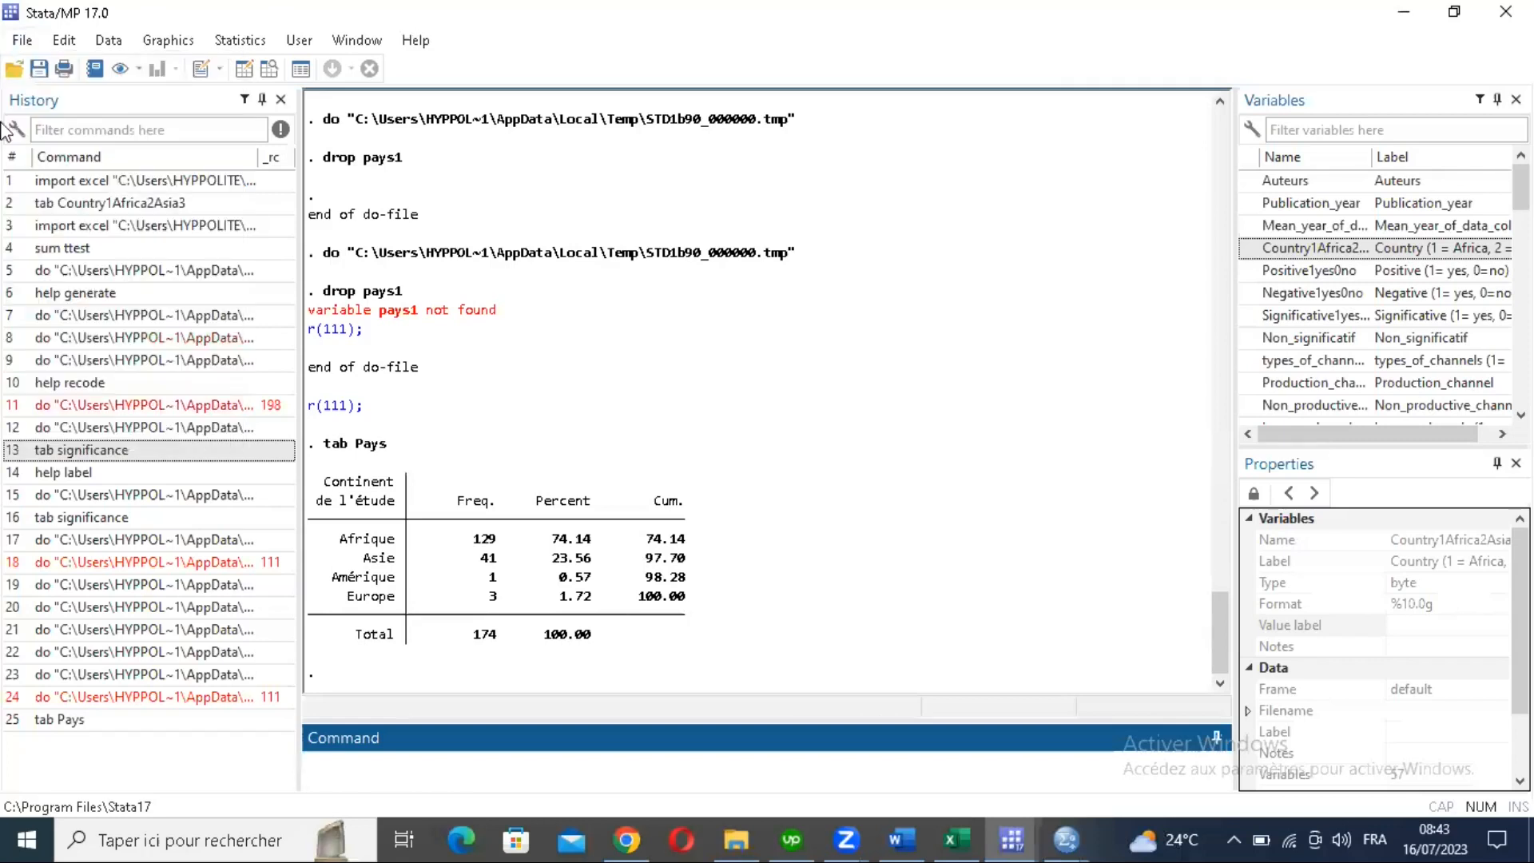
left_click(15, 69)
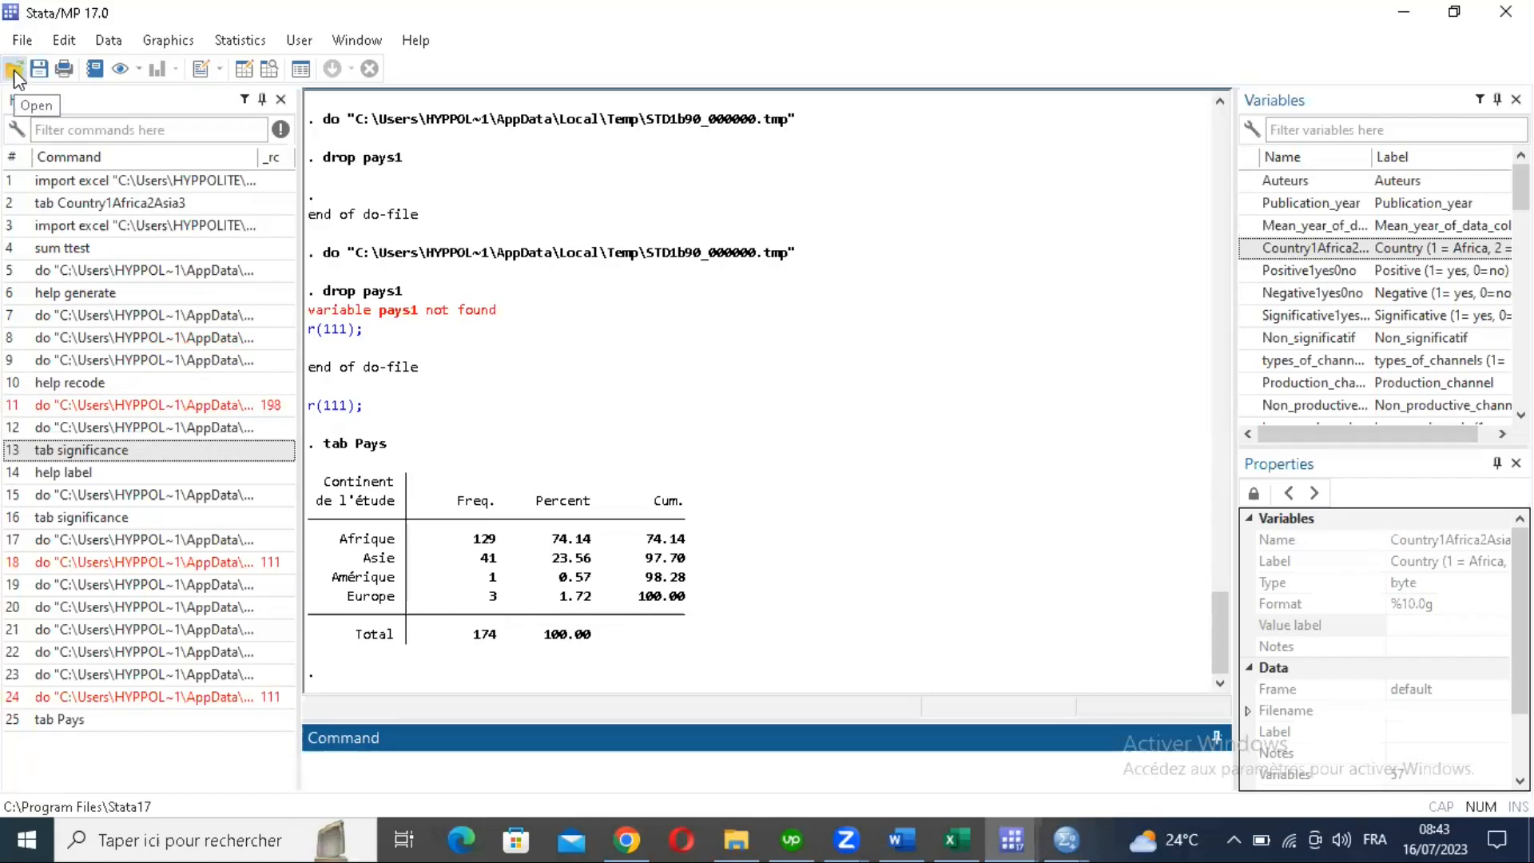
left_click(15, 72)
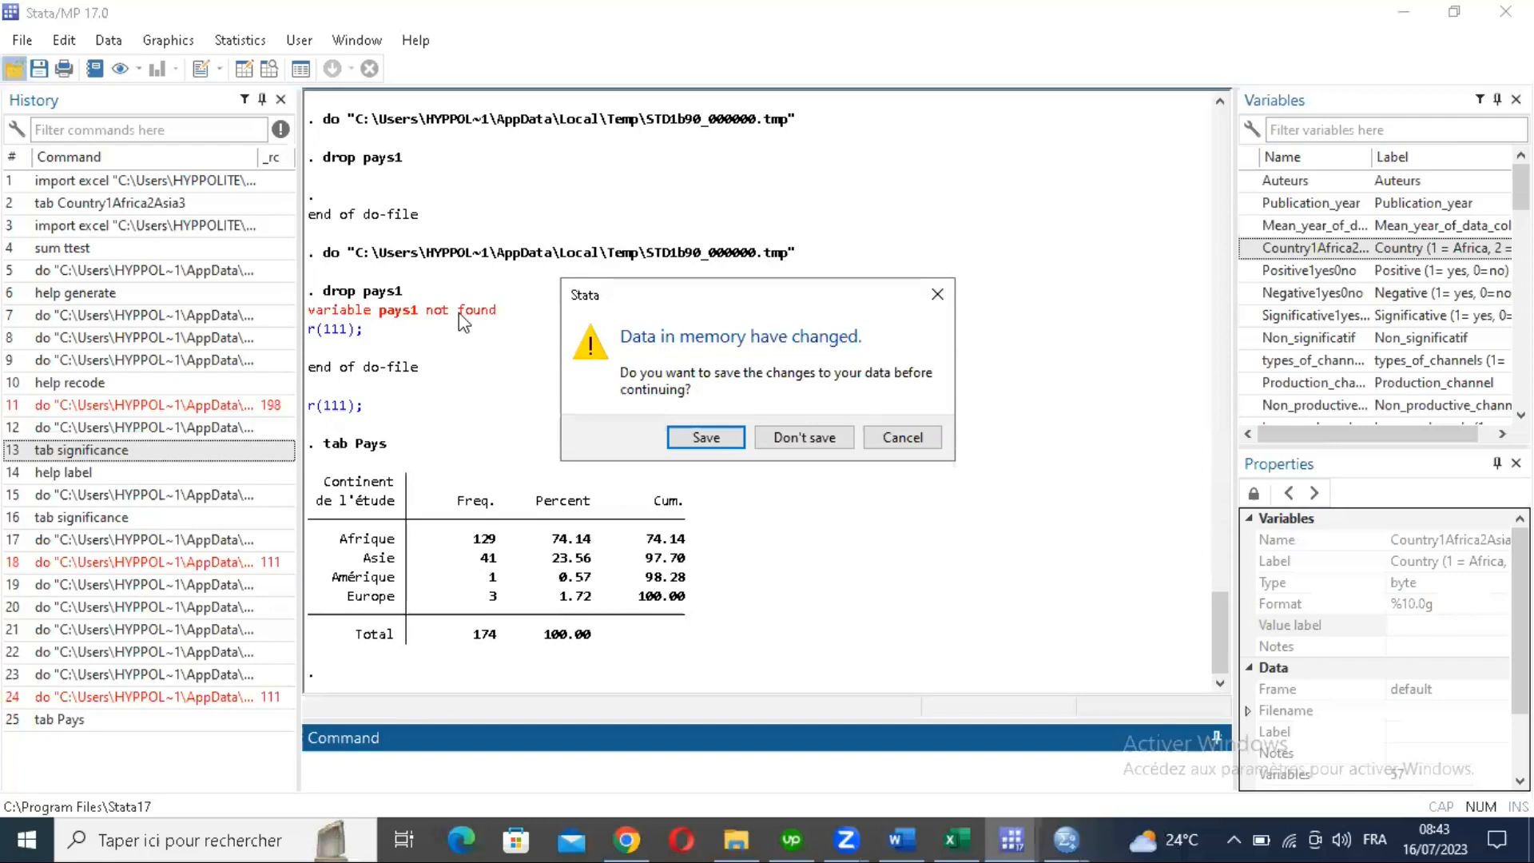
left_click(700, 440)
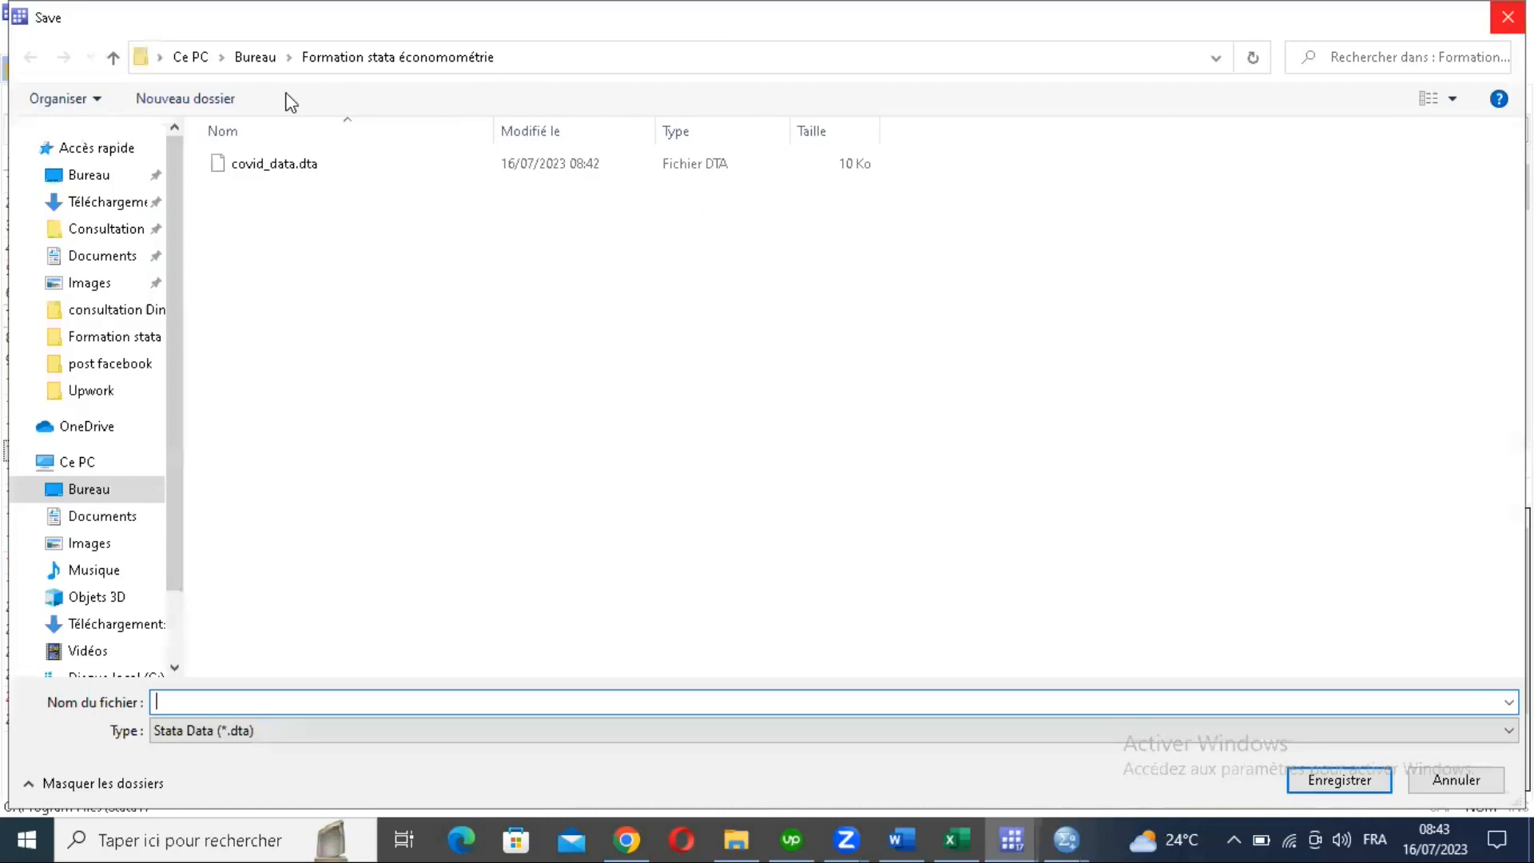
left_click(18, 67)
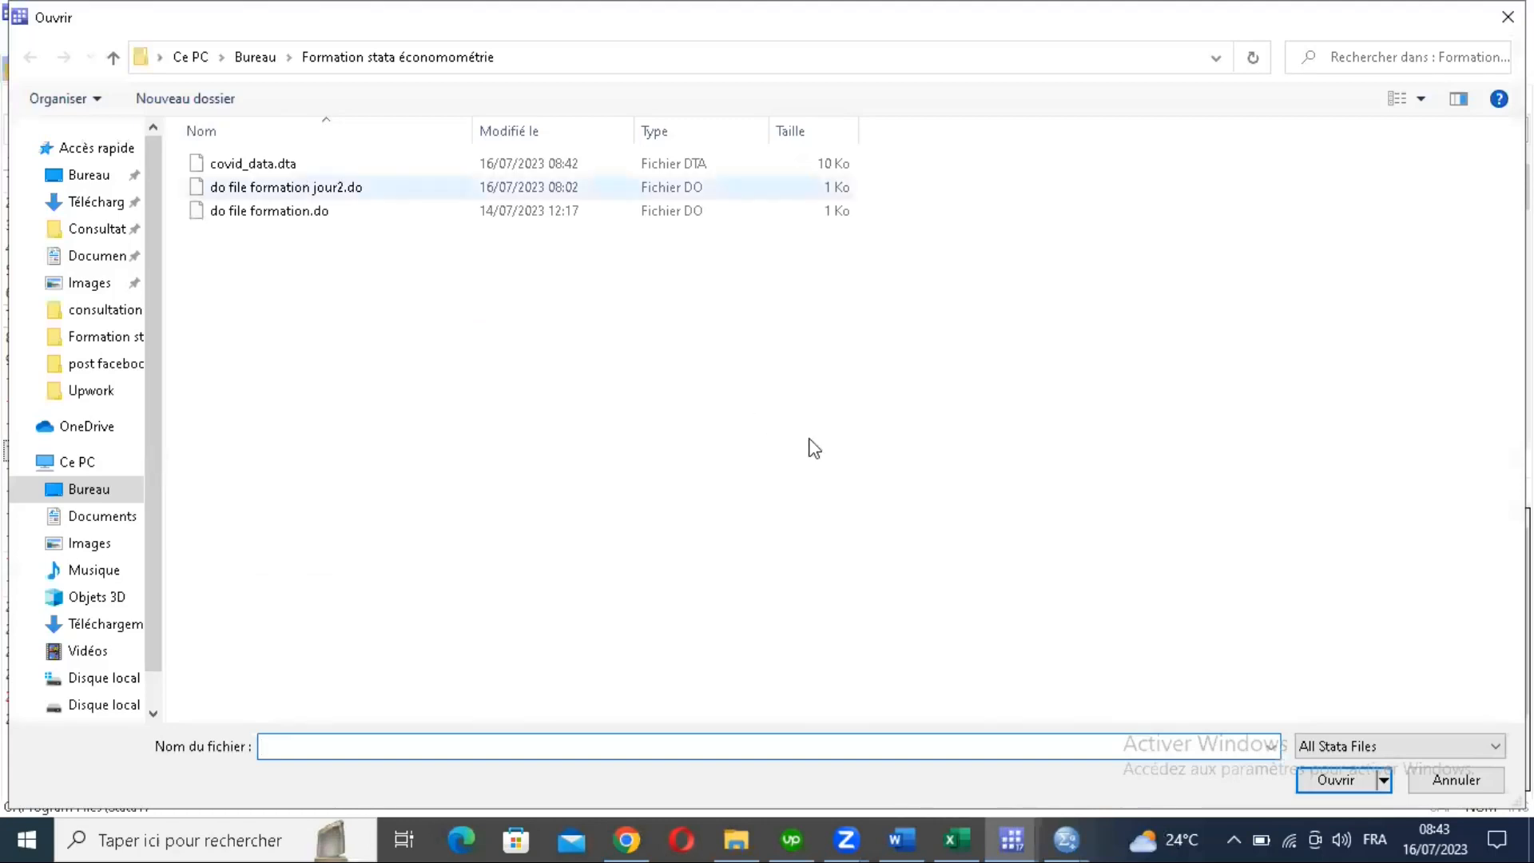
key("Escape")
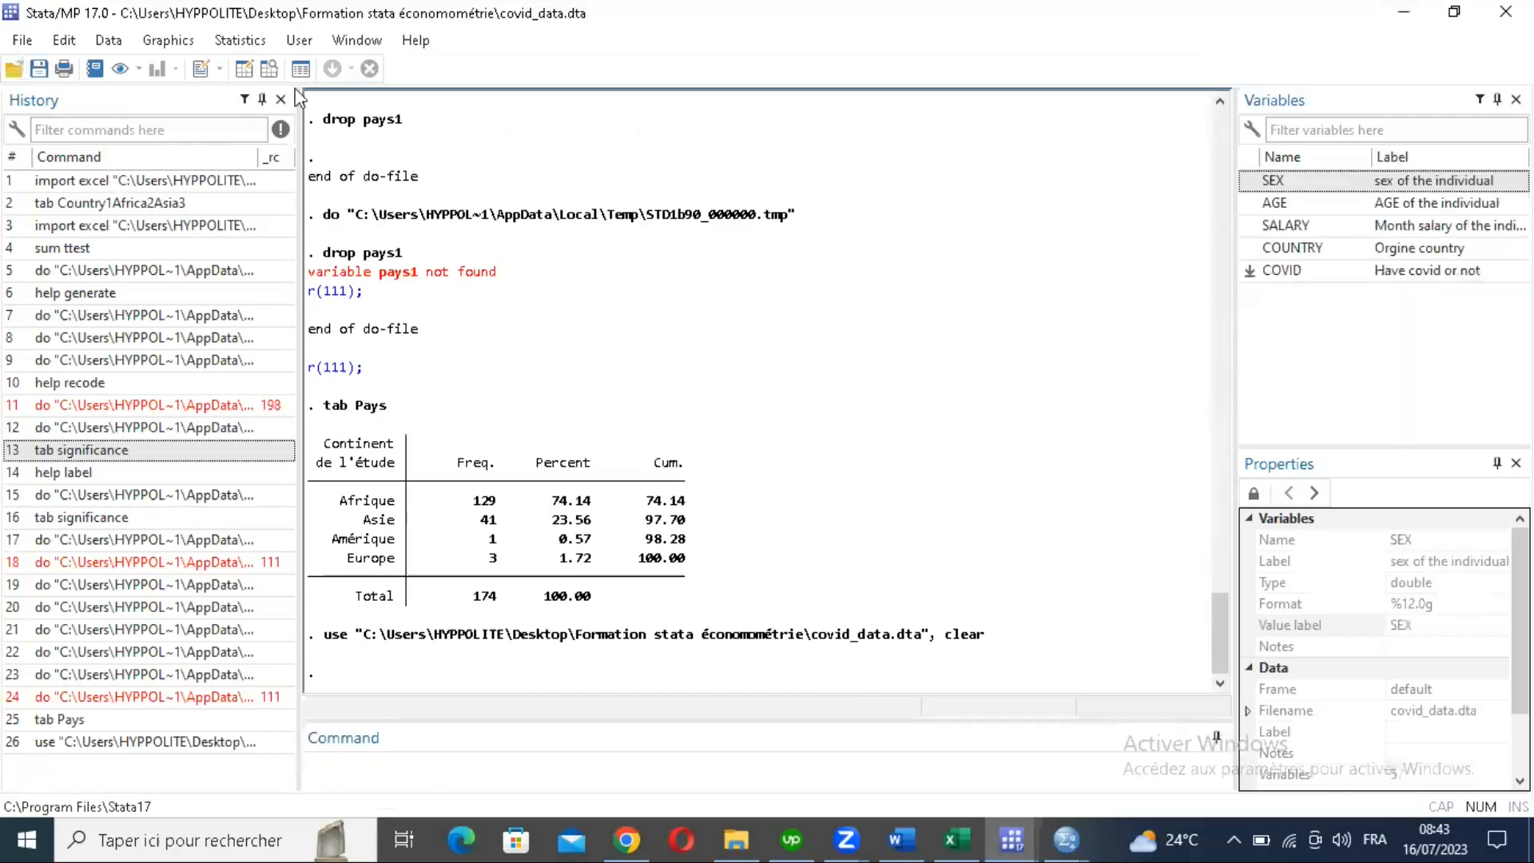
Step: Examine the covid_data records in Stata's Data Editor and compare them with the coded values in SPSS
left_click(244, 70)
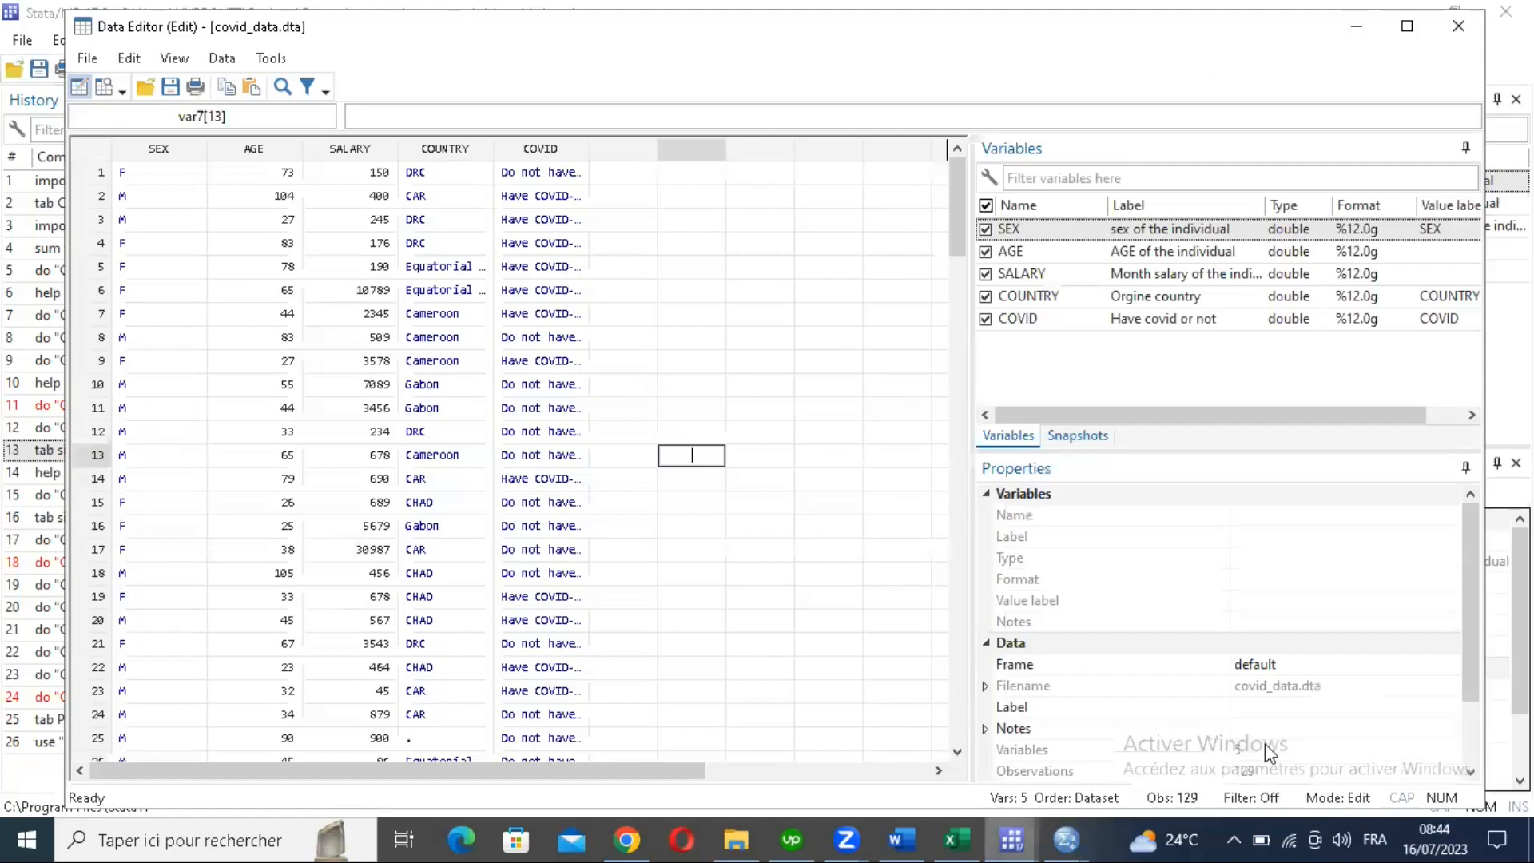
left_click(1066, 839)
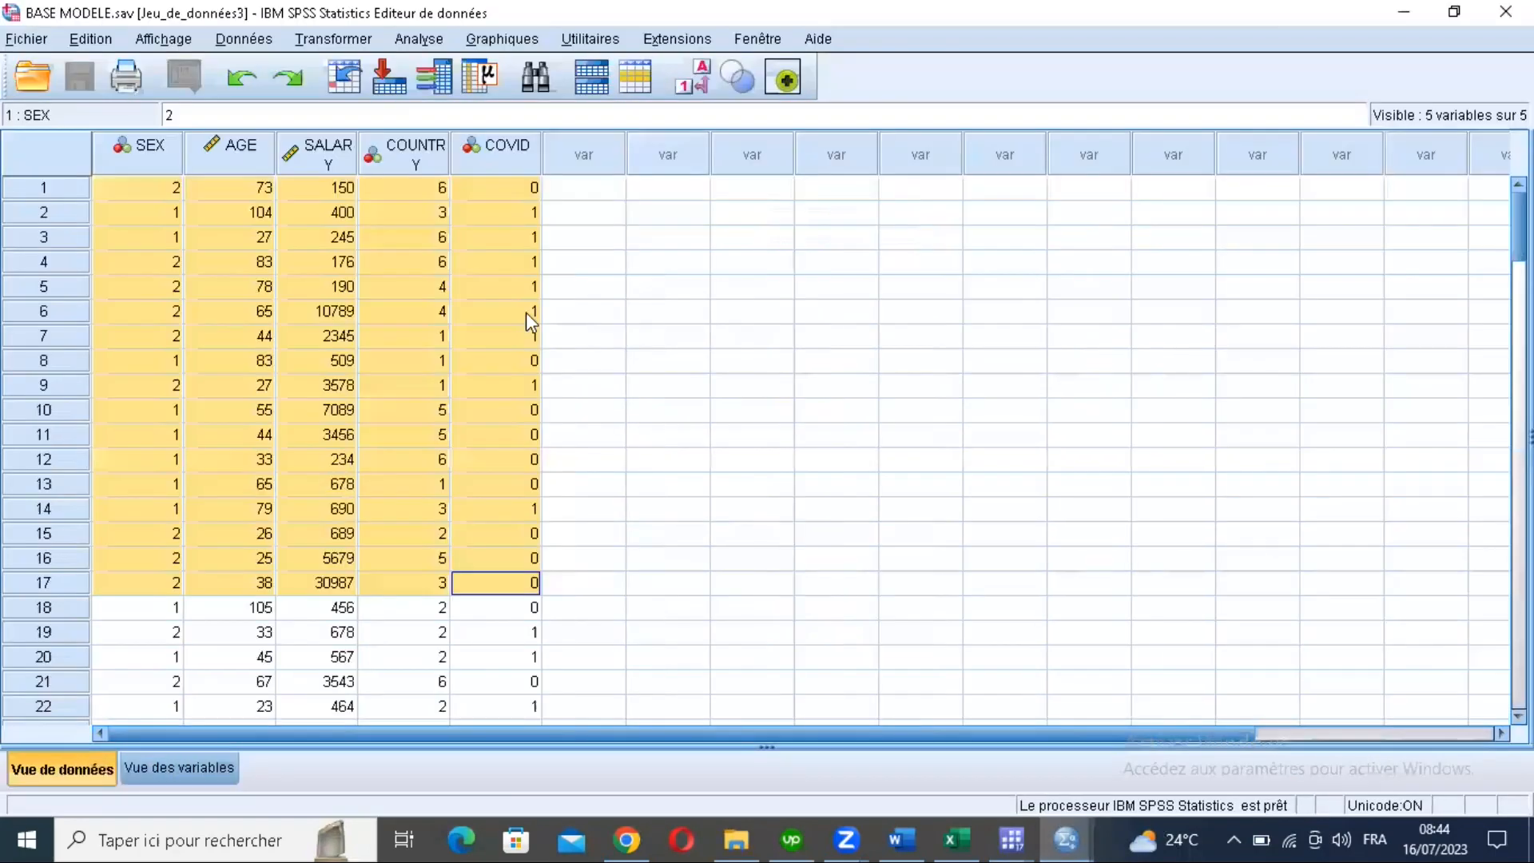
left_click(497, 312)
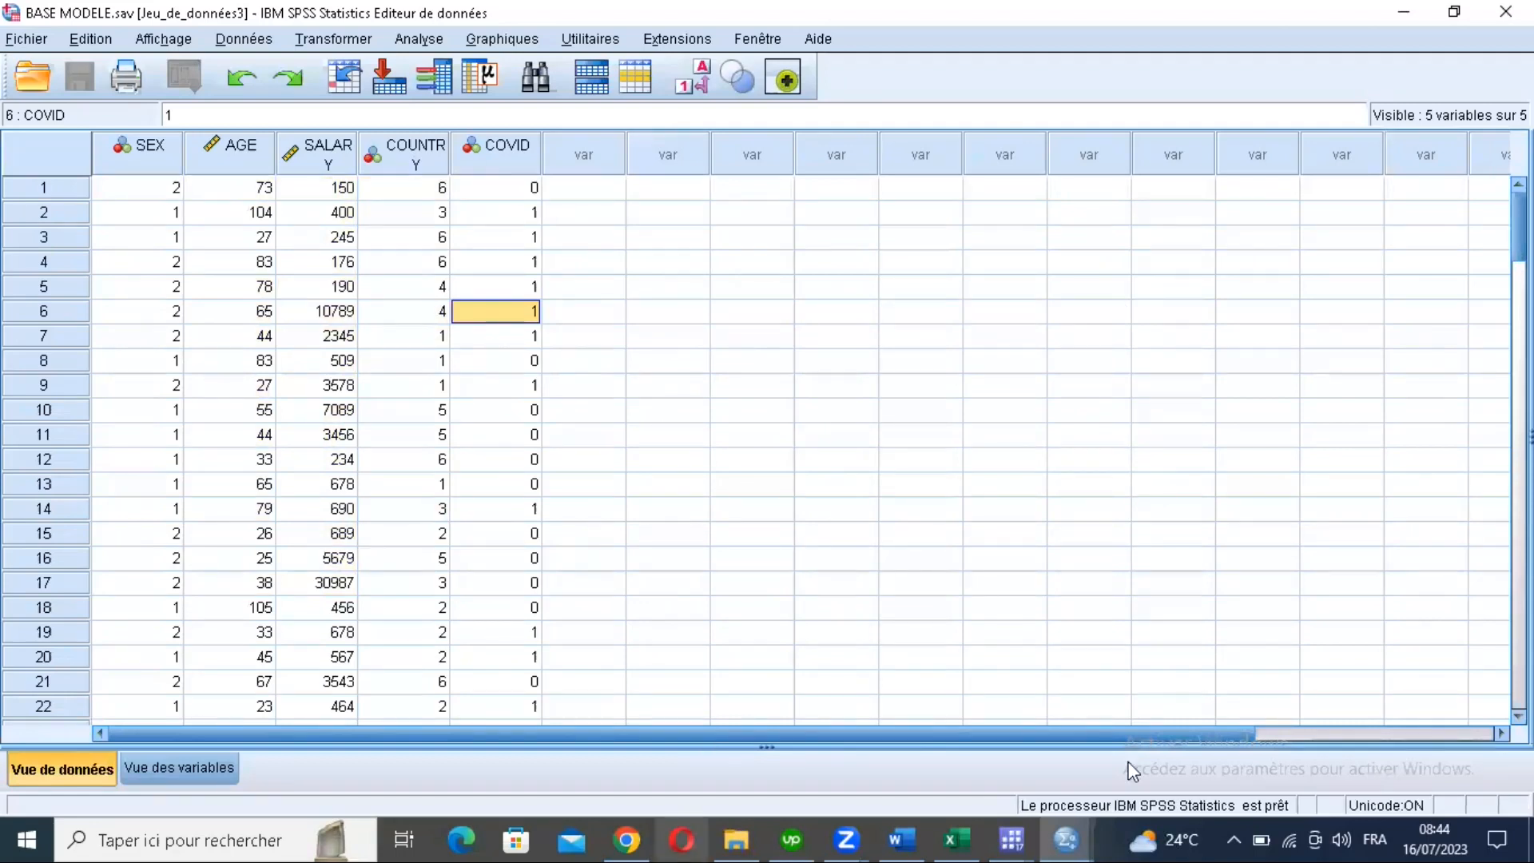
key("alt+Tab")
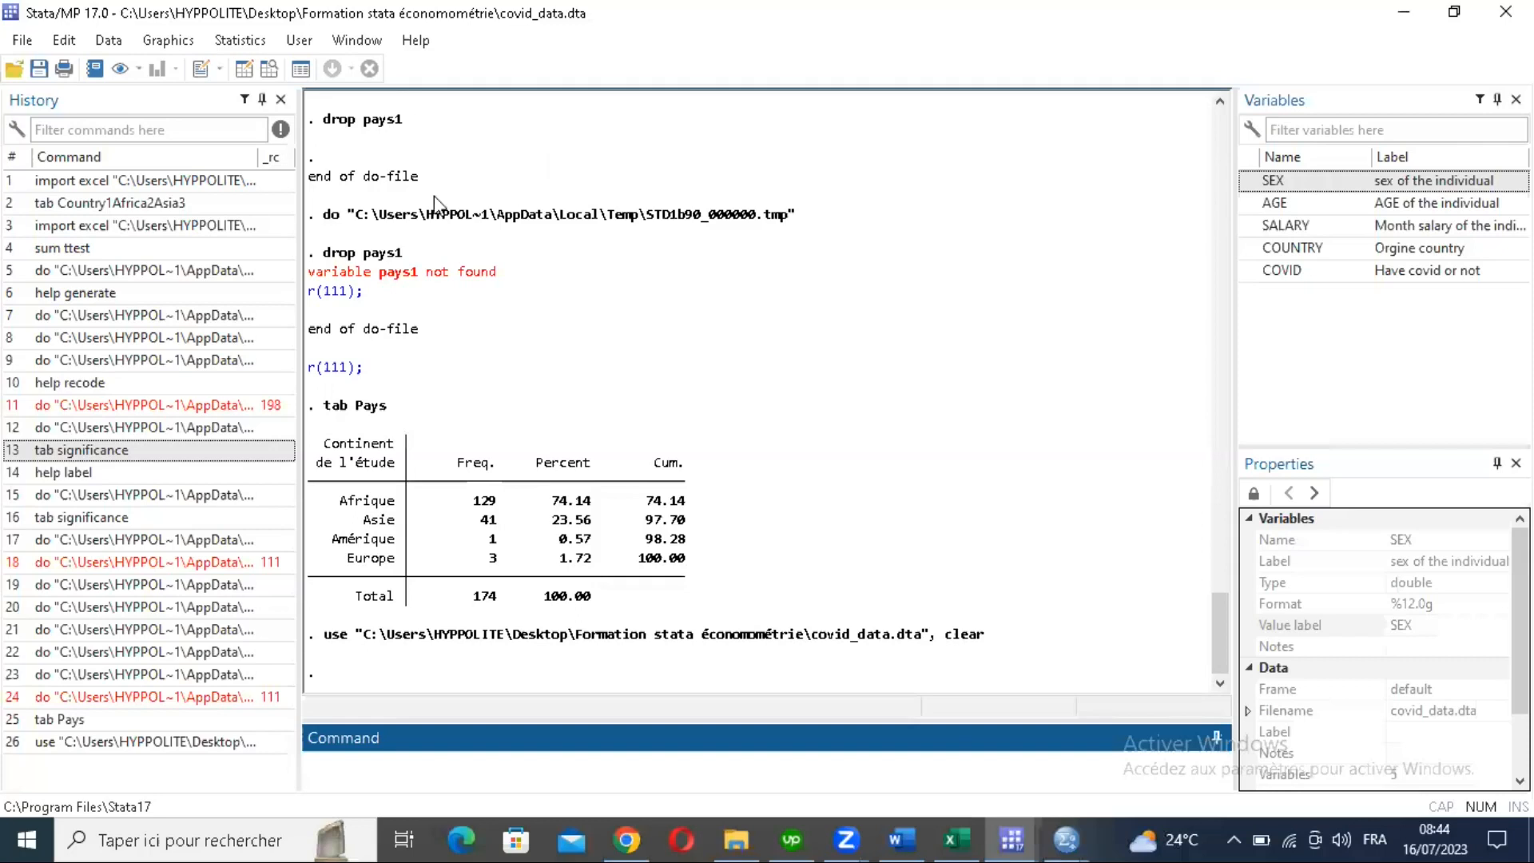
key("ctrl+8")
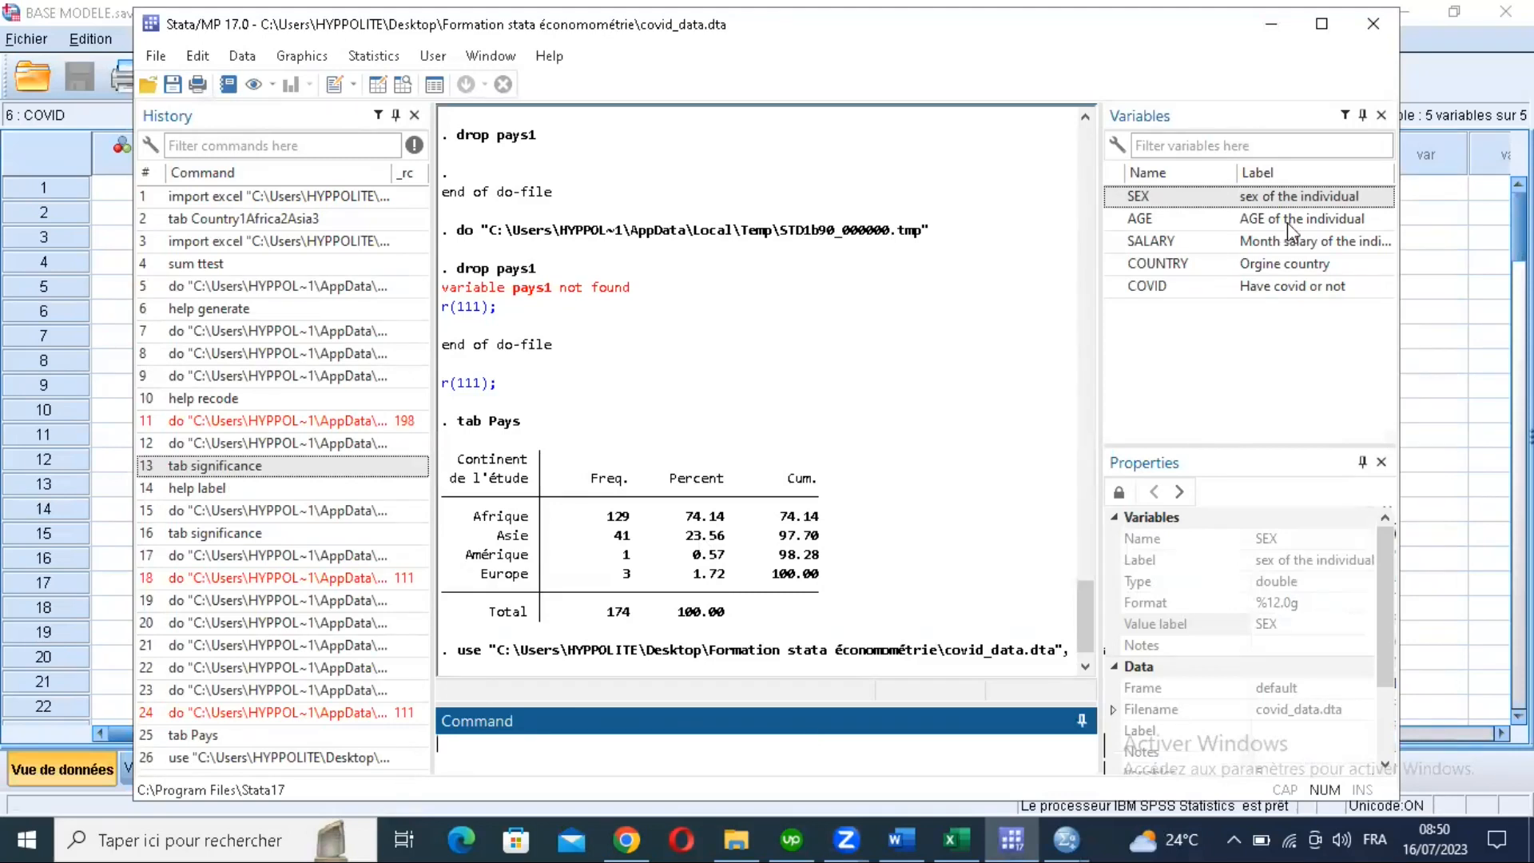
Step: Produce summary statistics for SALARY and for AGE with the sum command, and inspect the AGE maximum
type("sum")
left_click(1287, 241)
type("SAL")
key("BackSpace")
key("BackSpace")
key("BackSpace")
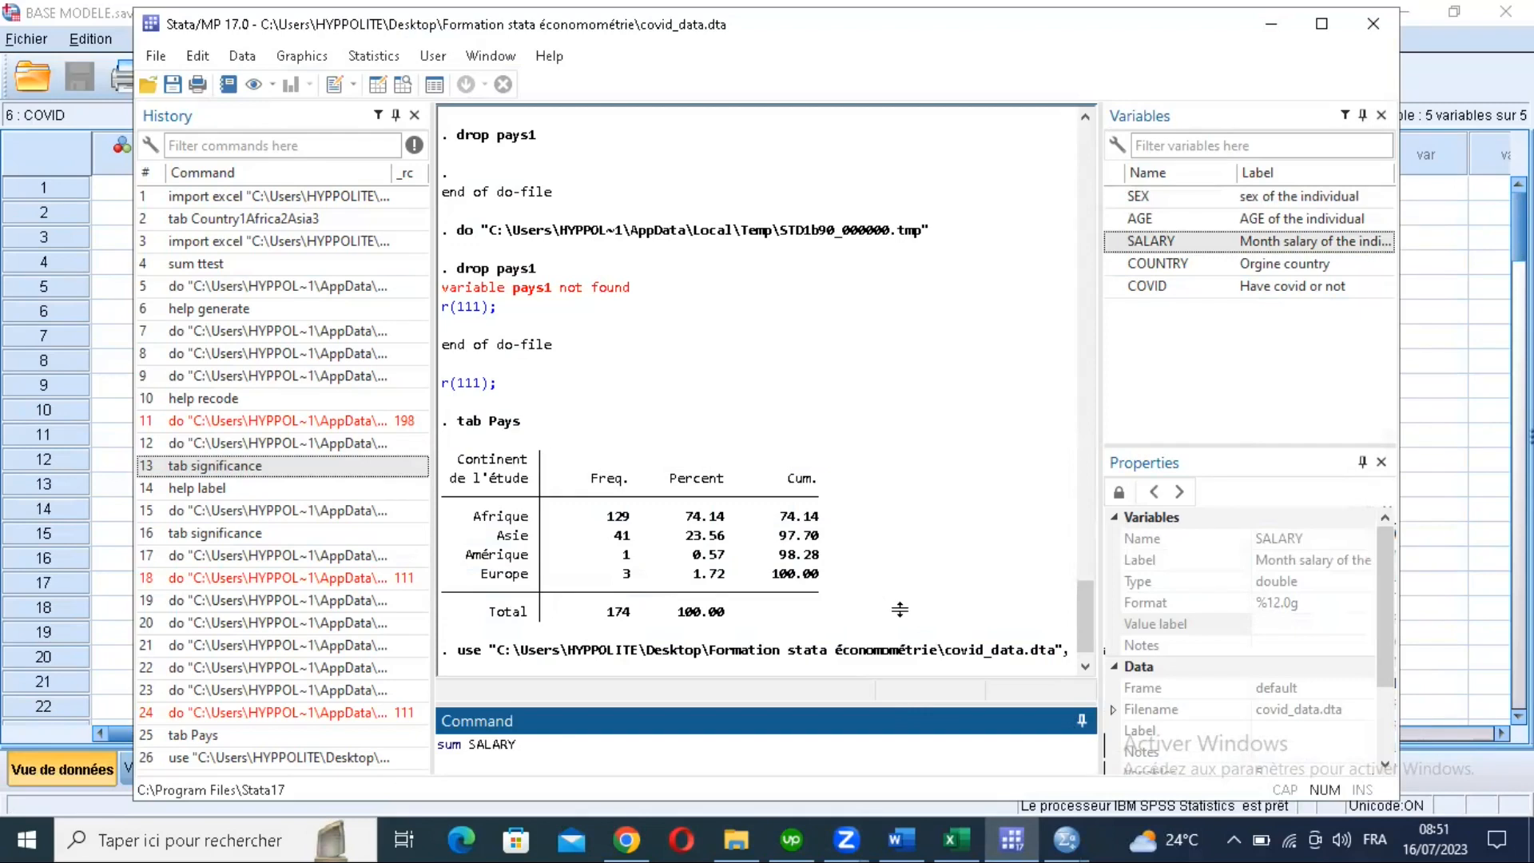
key("Return")
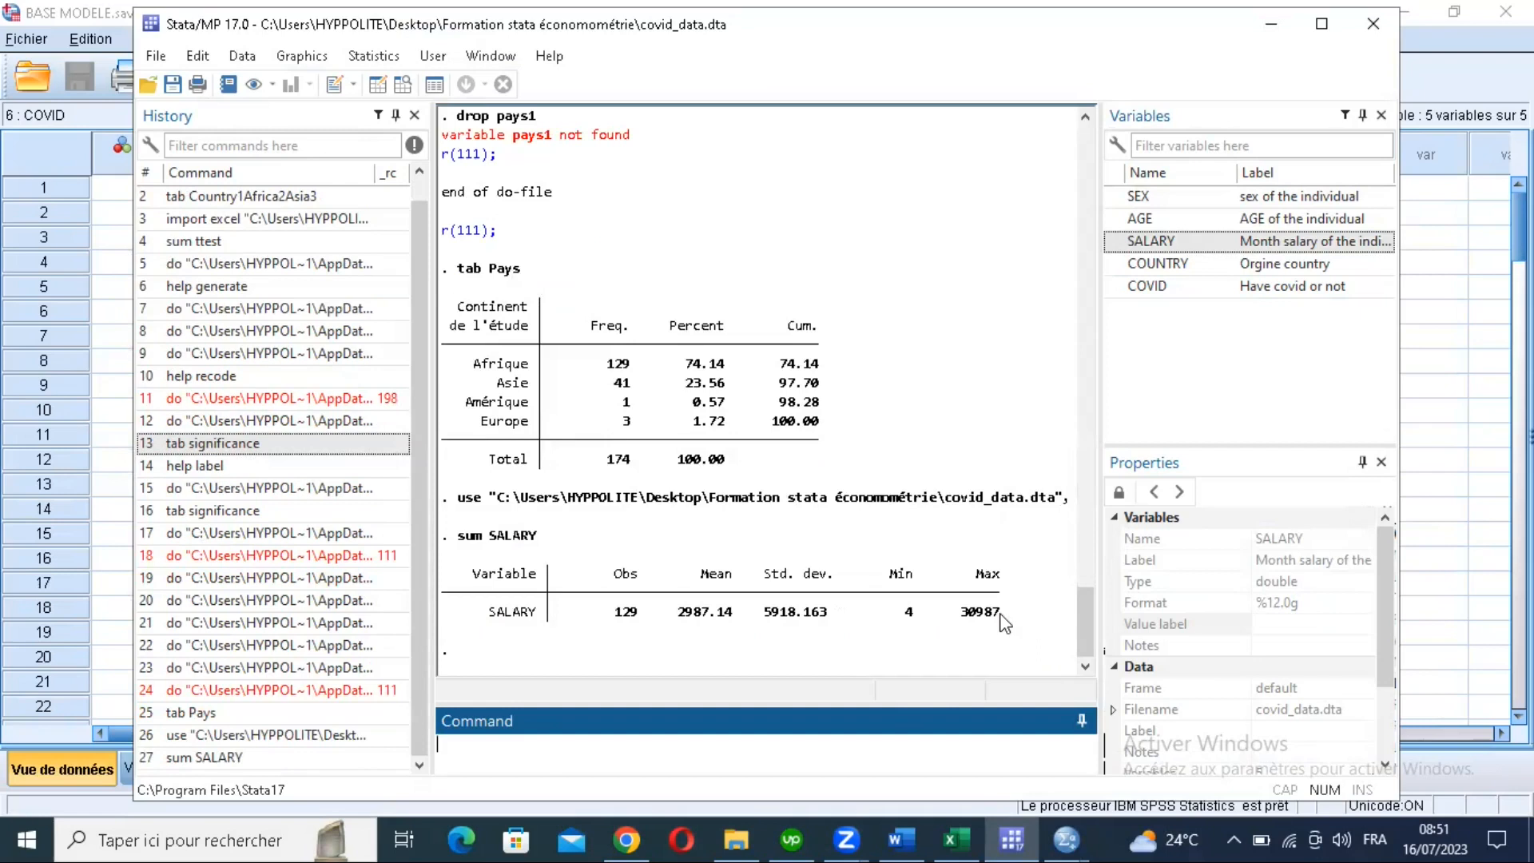
left_click(204, 758)
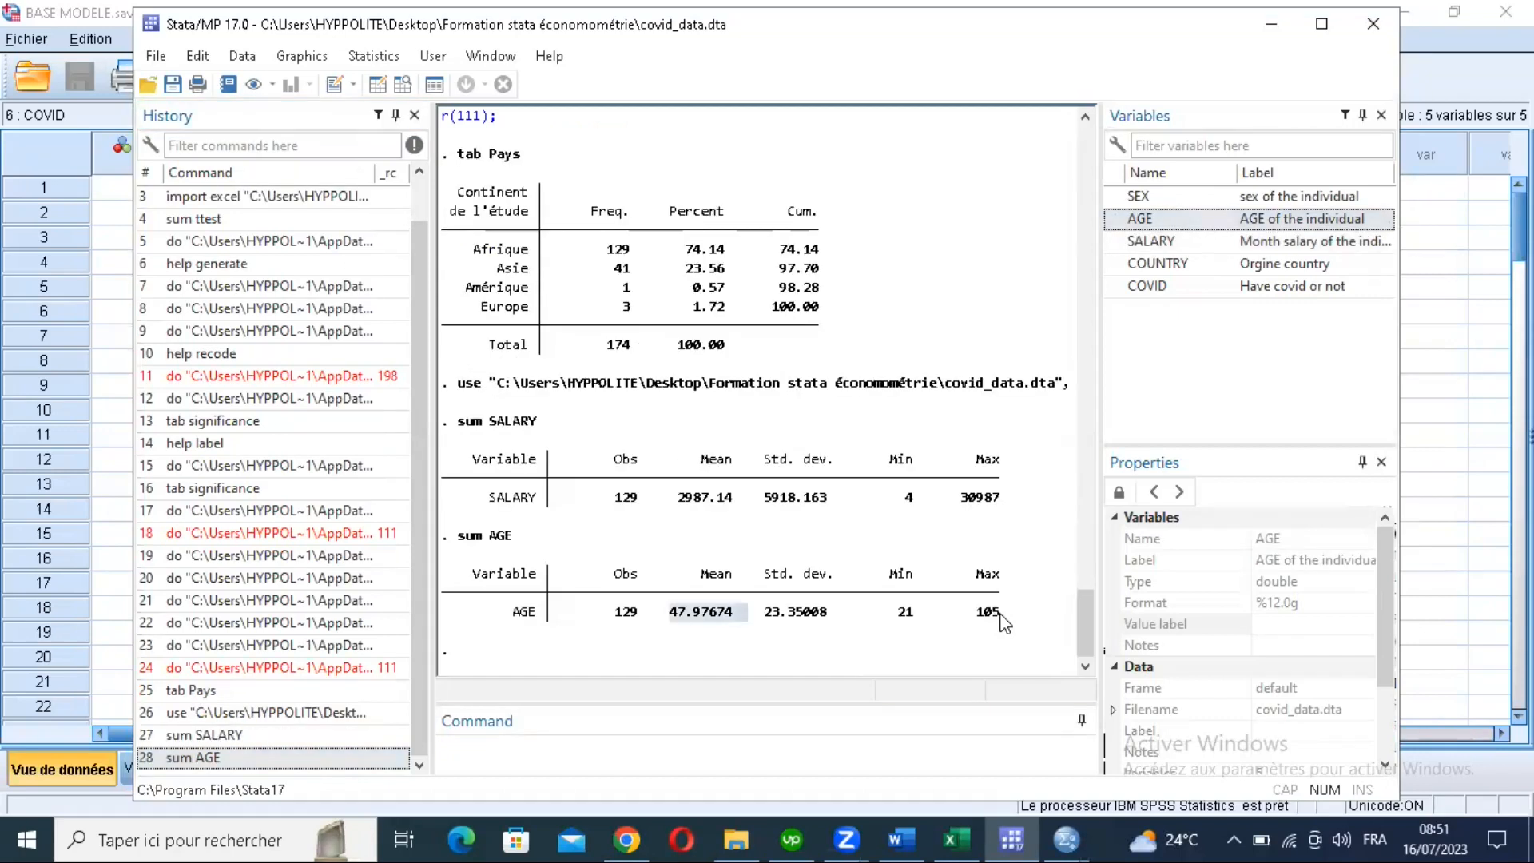
double_click(991, 612)
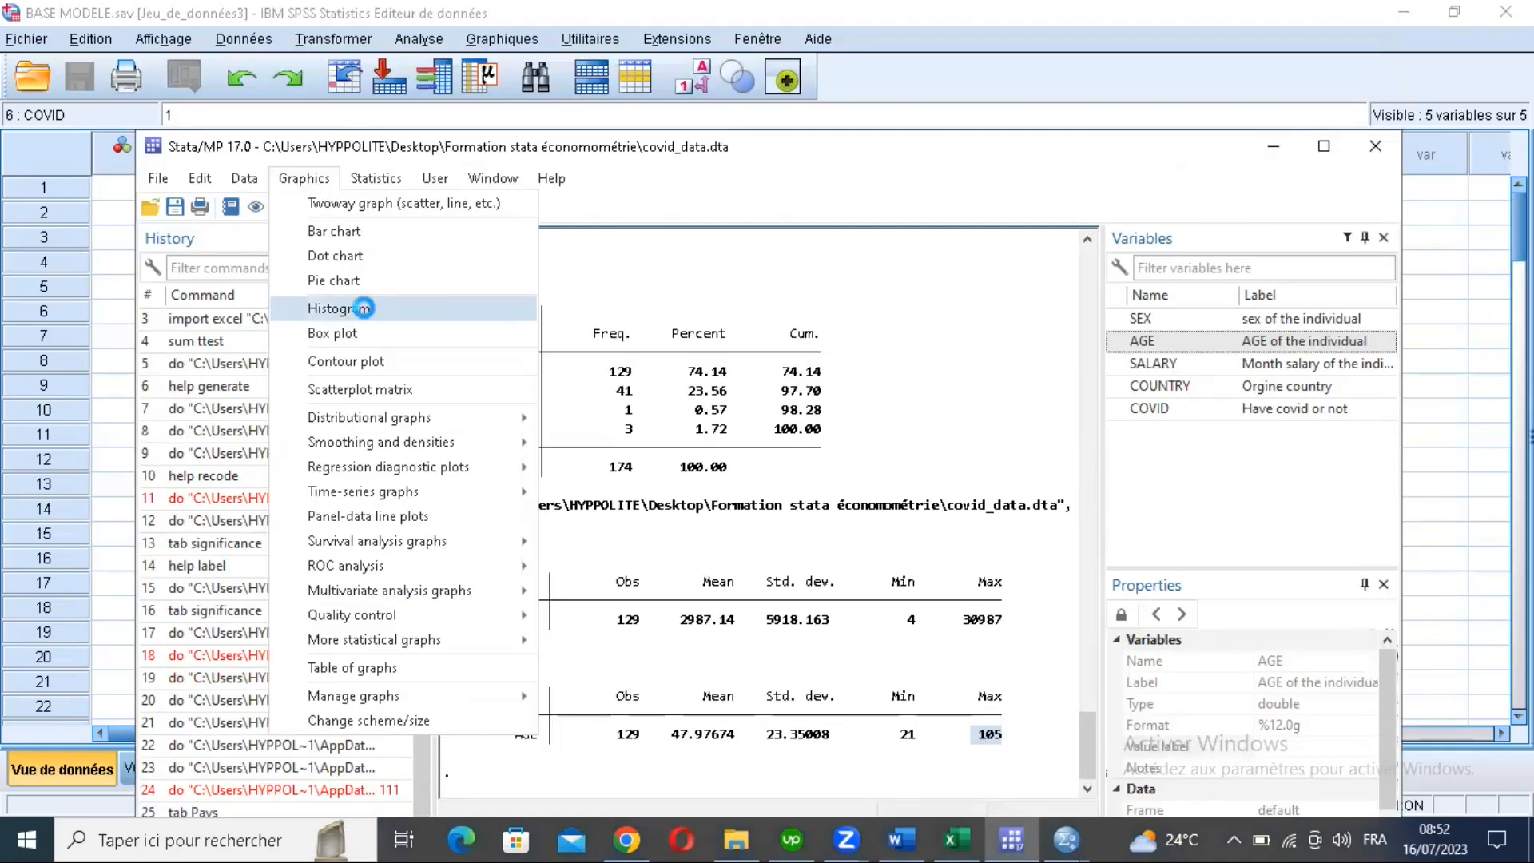
Step: Plot a histogram of AGE as continuous data with density on the Y axis, and view the graph
left_click(366, 310)
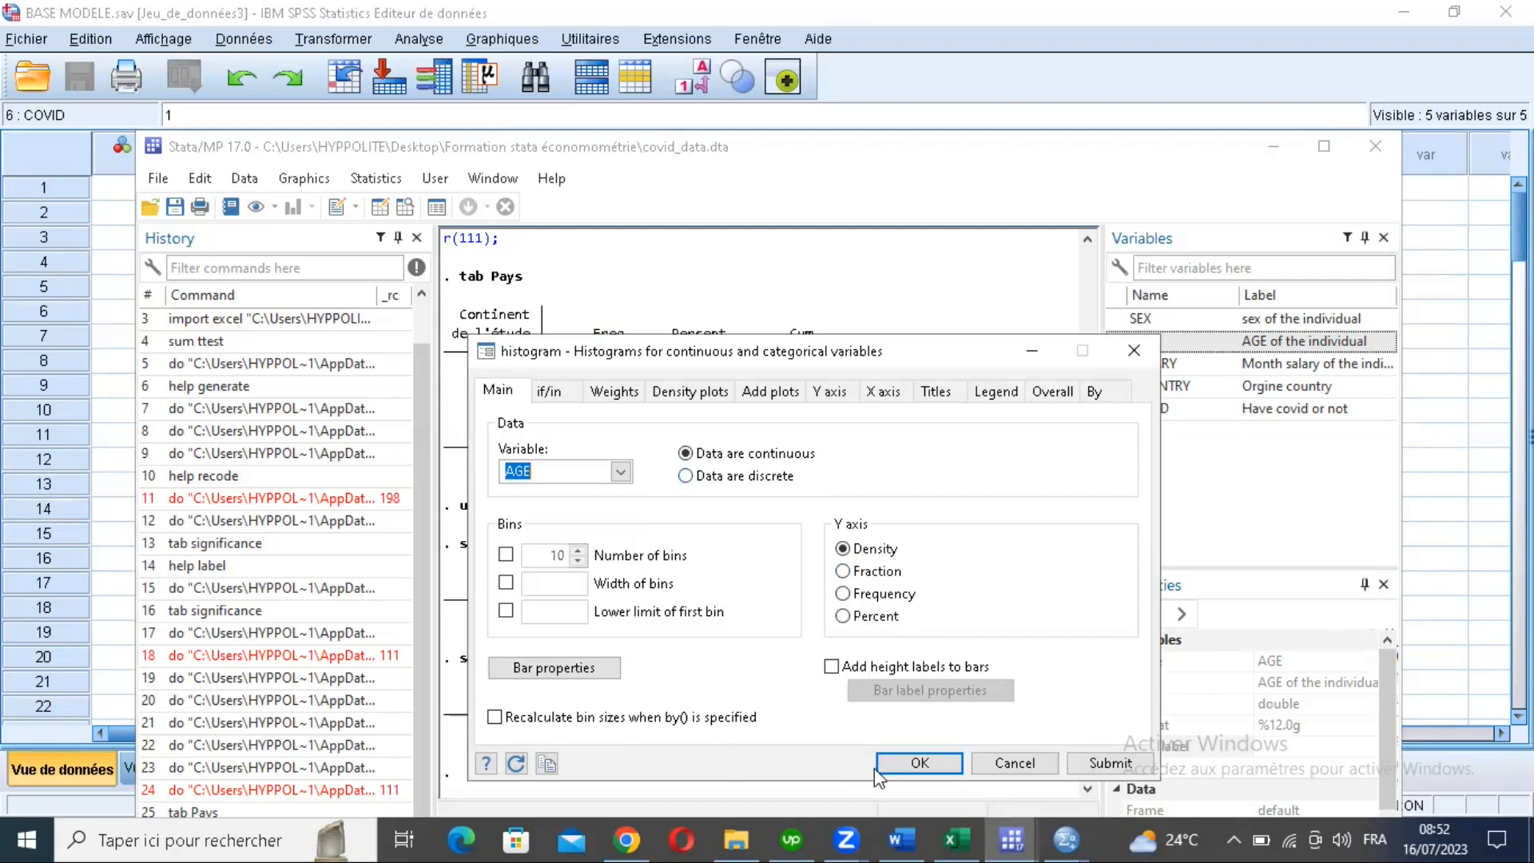
left_click(921, 770)
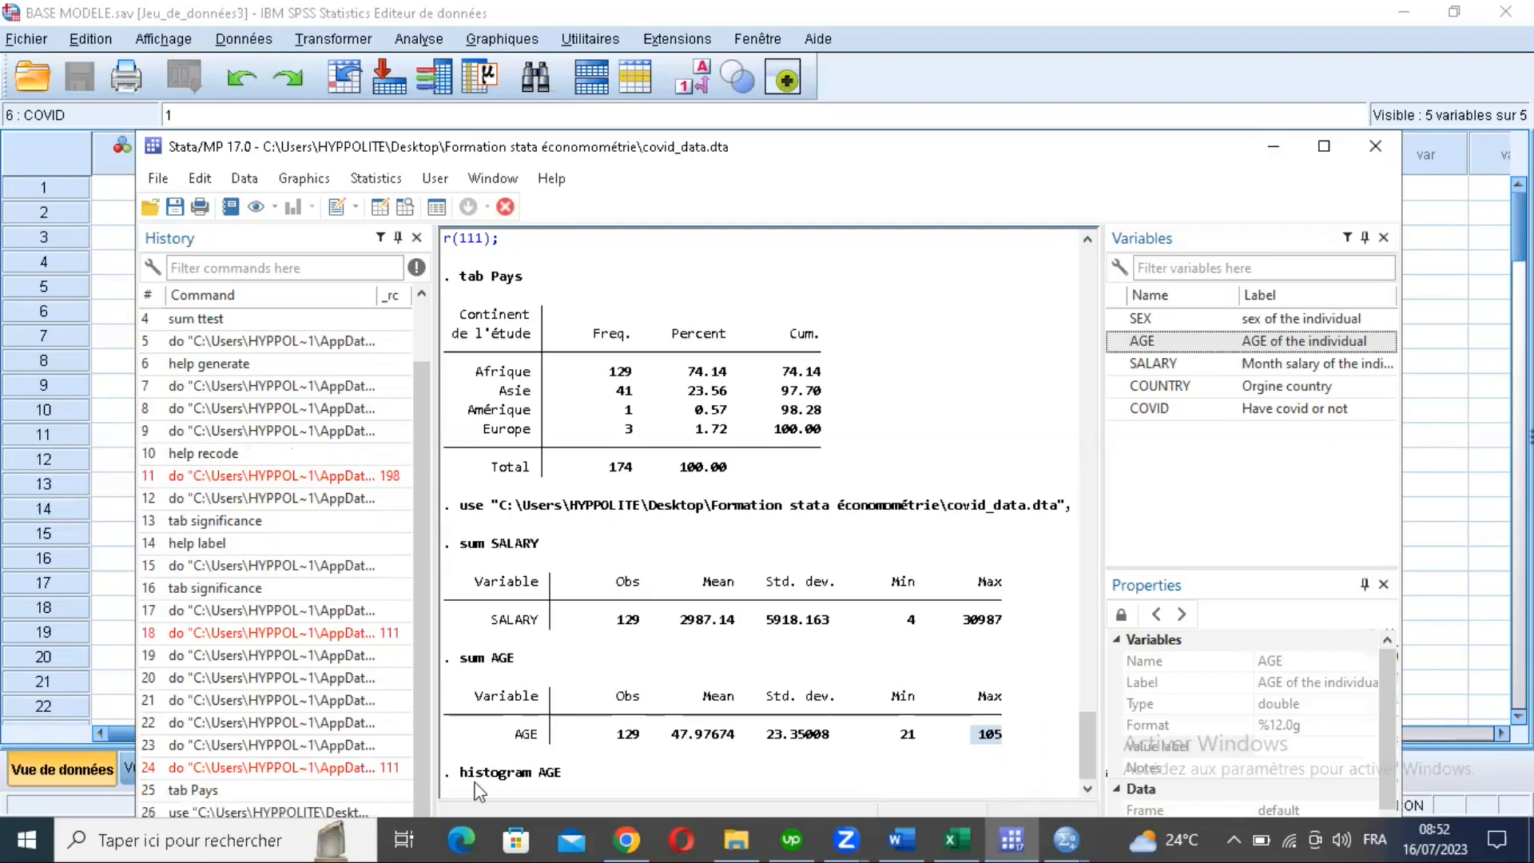
left_click(593, 753)
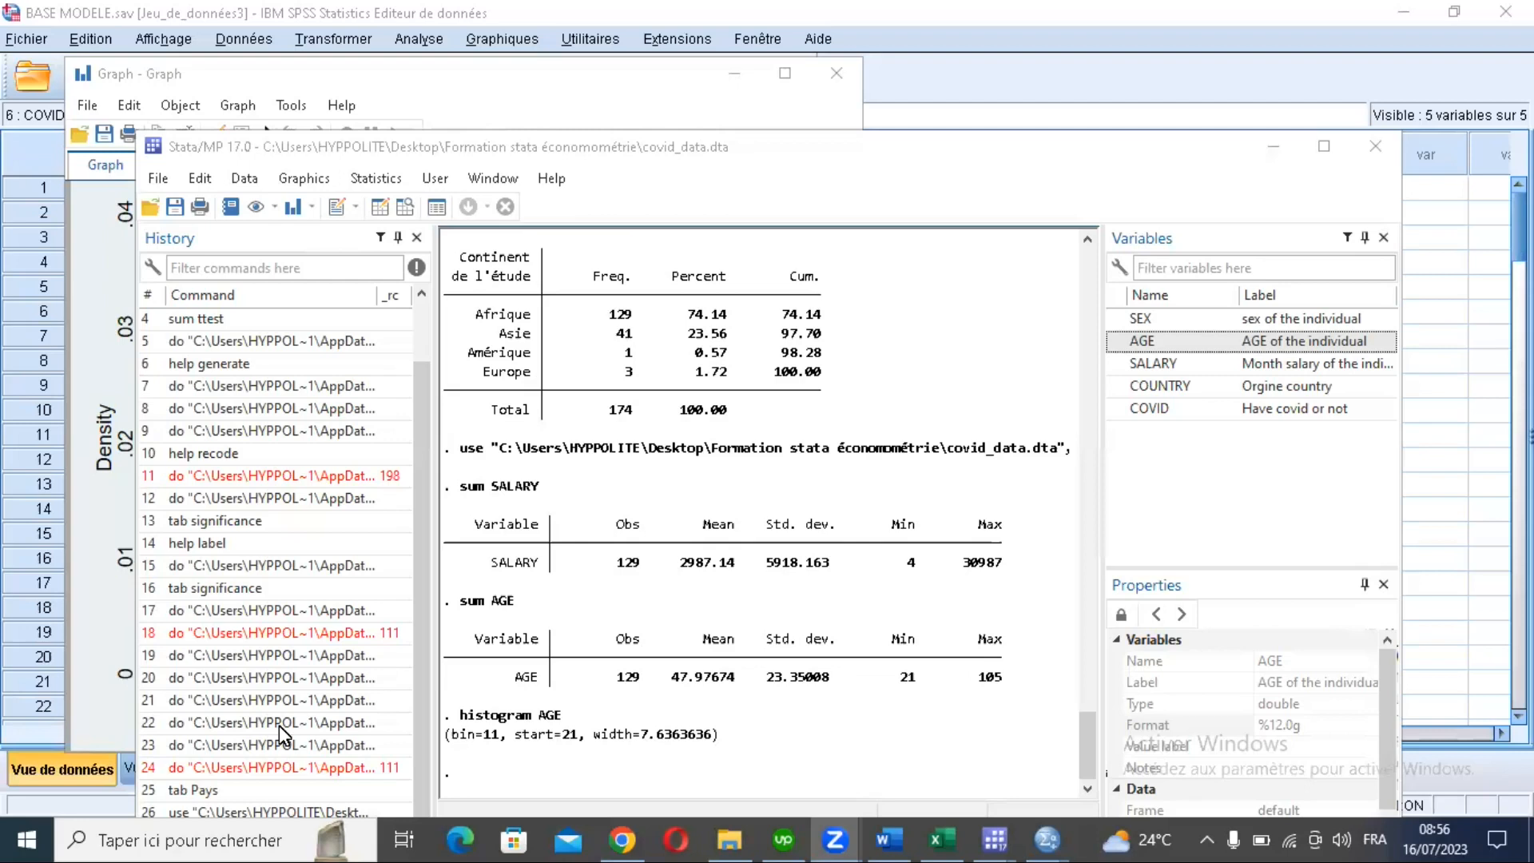
left_click(334, 680)
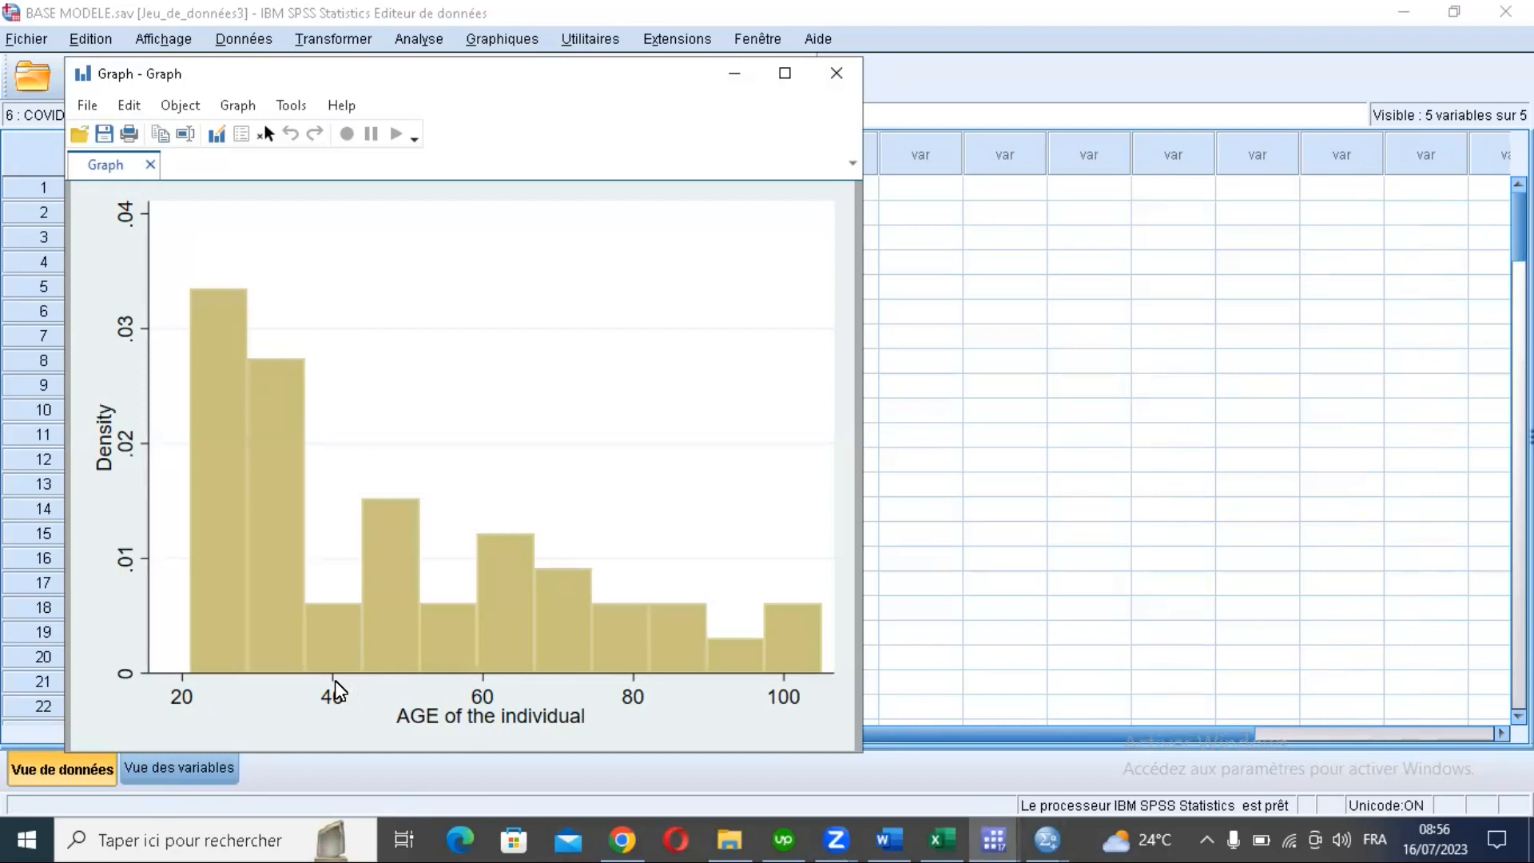
Step: Start a new do-file with the comment "*générer les tranches d'age" and the line gen Tranche_dage1=. below it
key("alt+Tab")
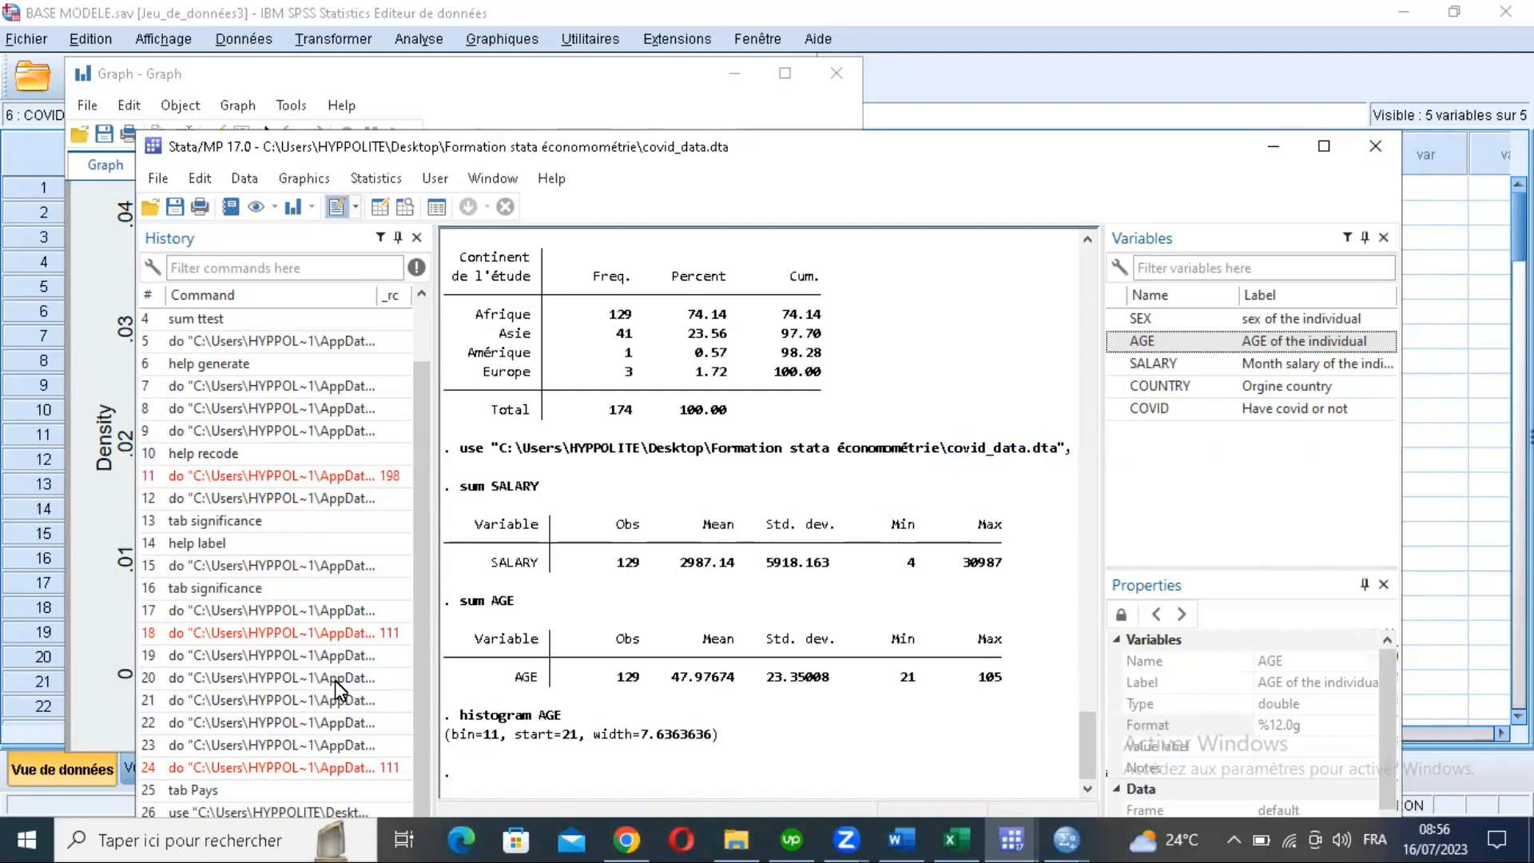
key("ctrl+9")
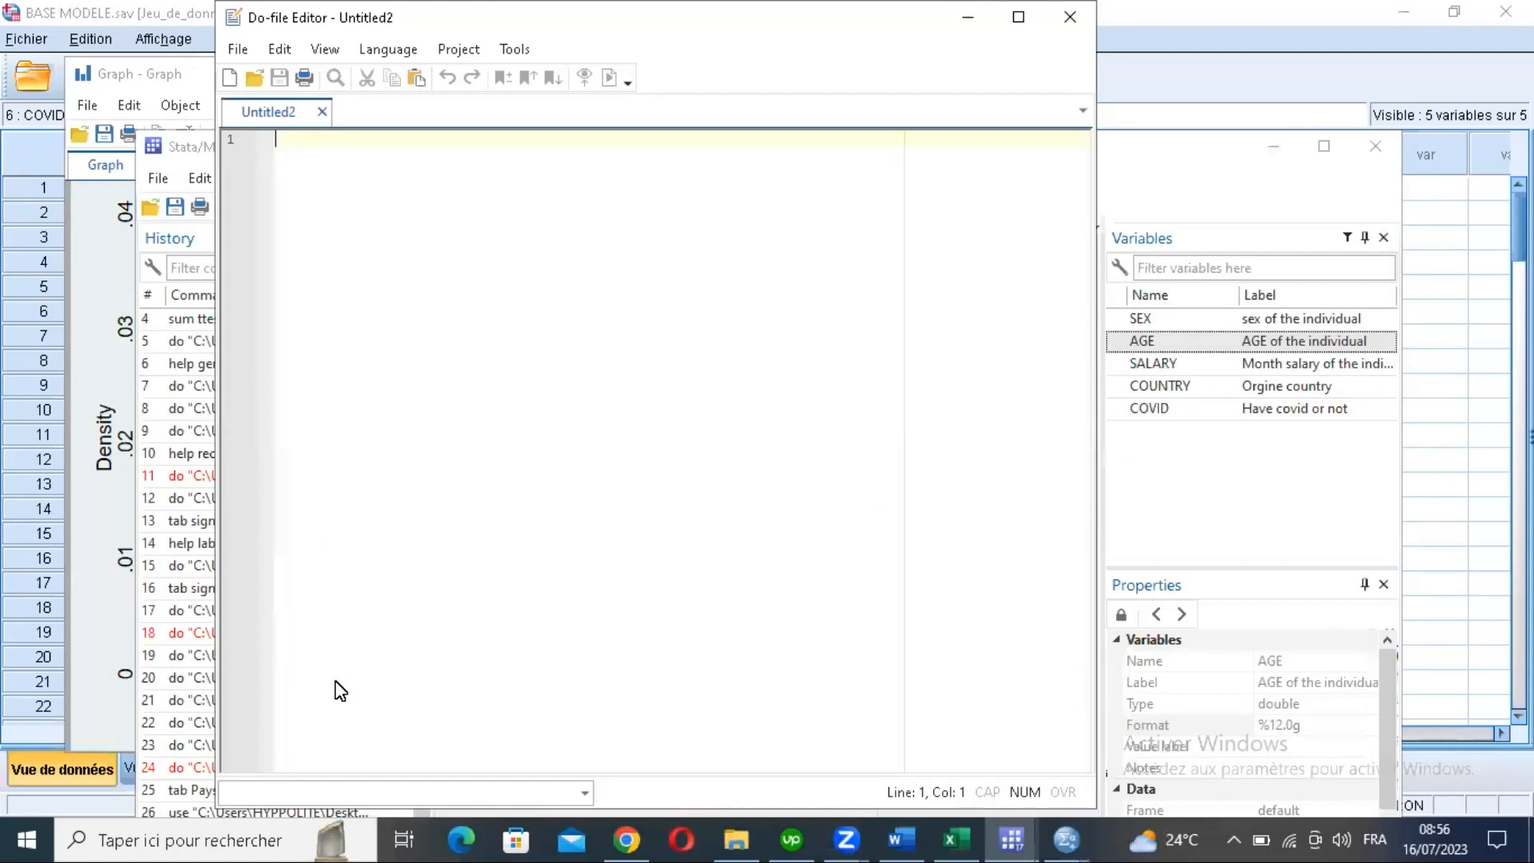
type("*générer les tranches d'age")
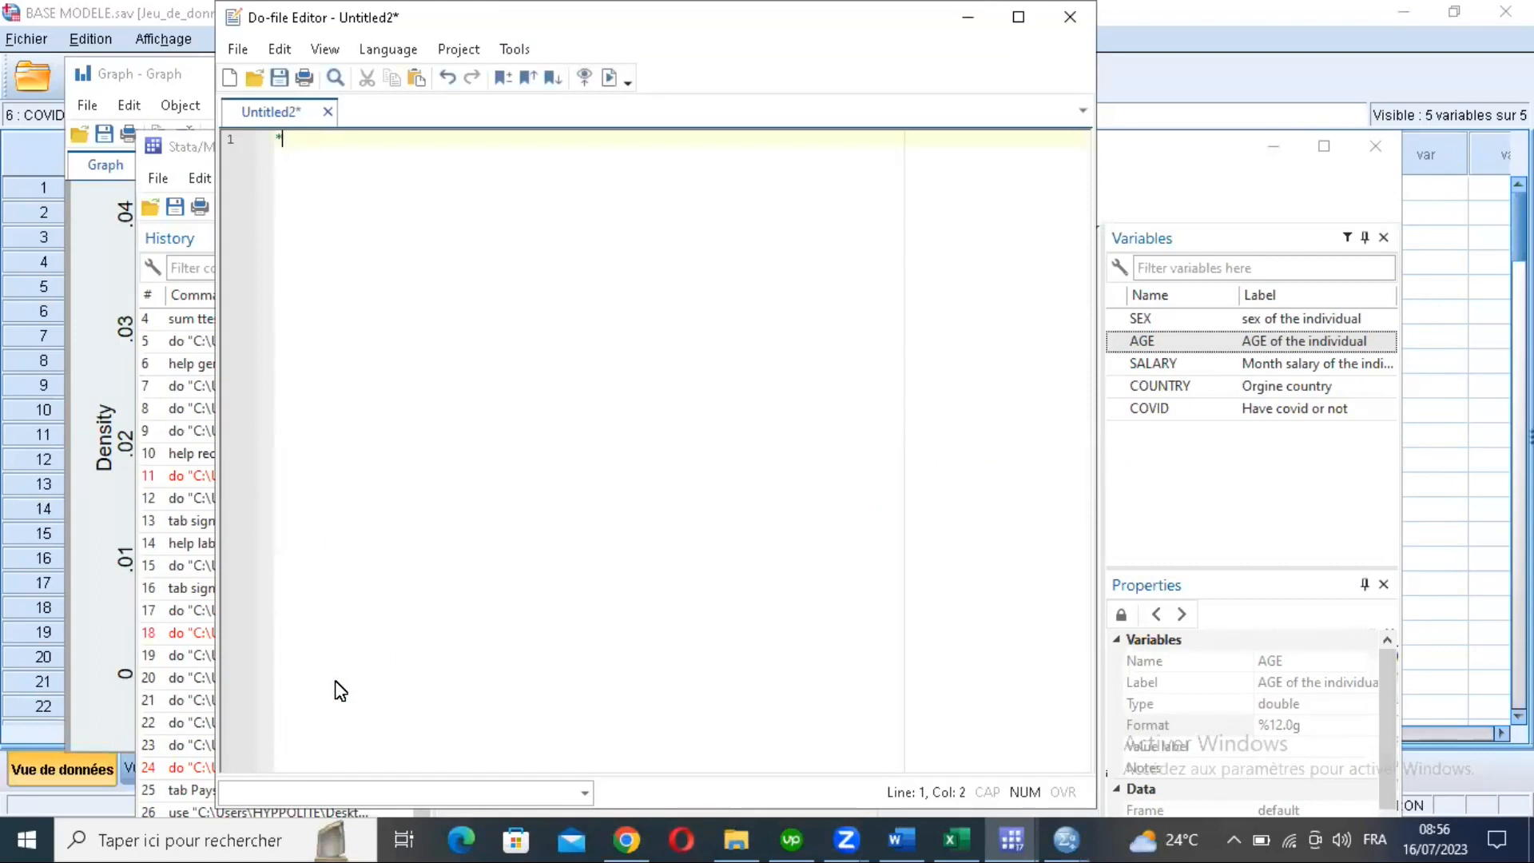
key("Return")
type("gen ")
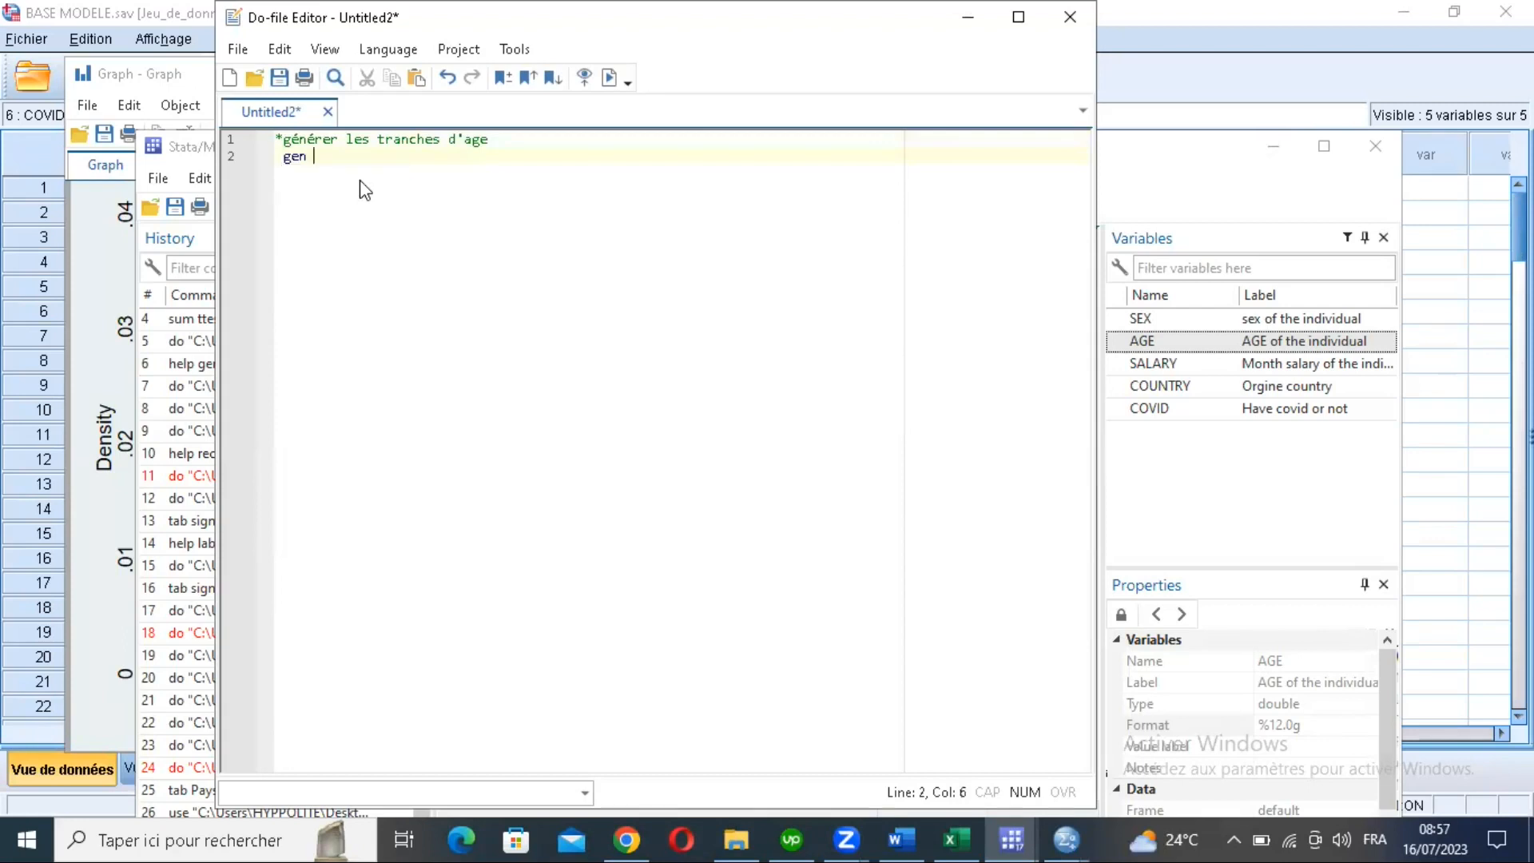
type("Tranche")
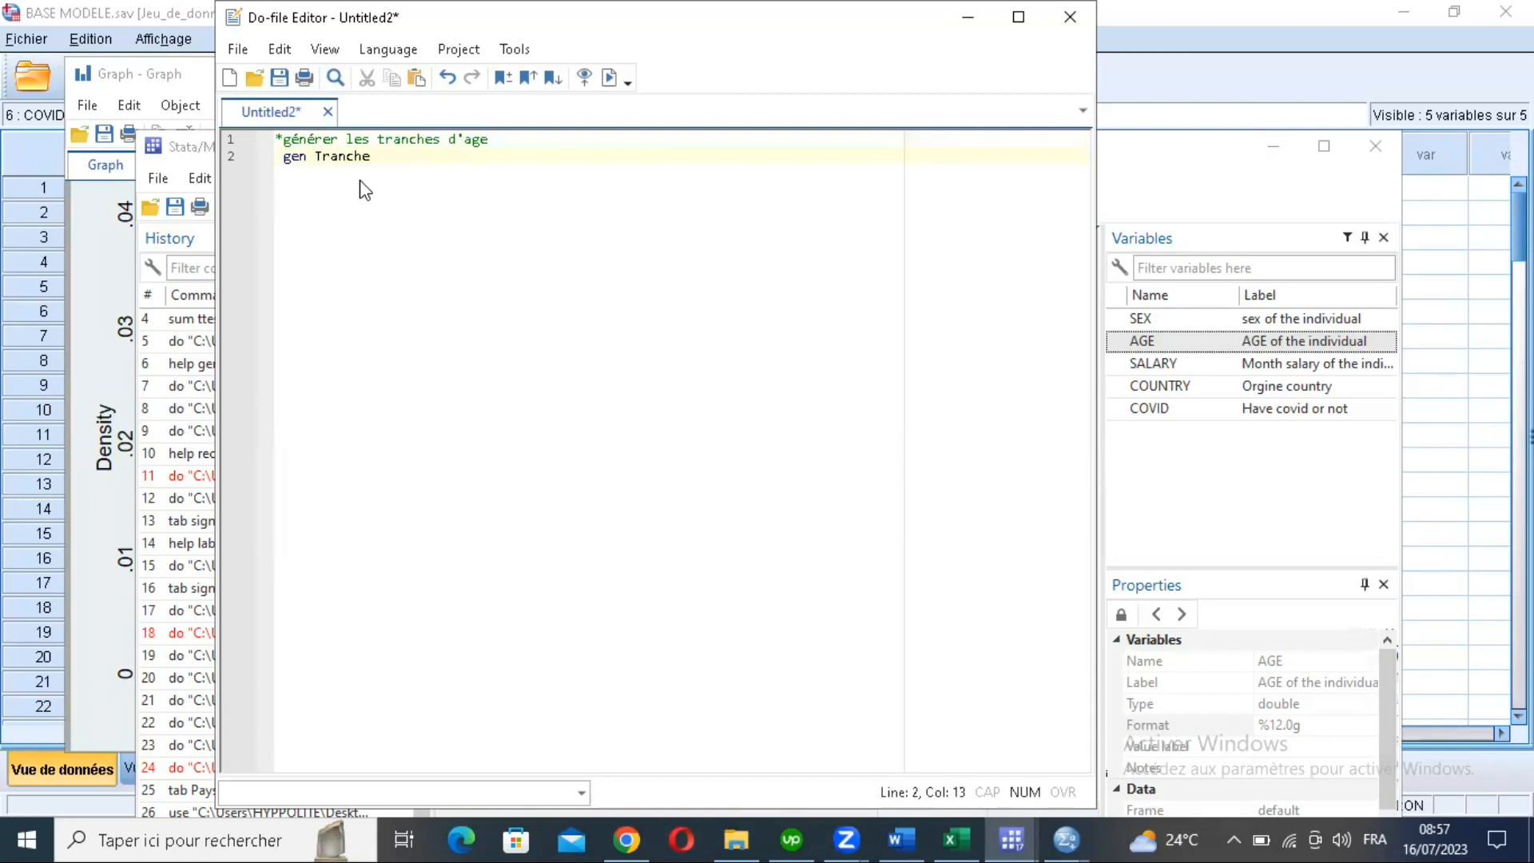
type("_dage")
type("1")
type("=.")
key("Return")
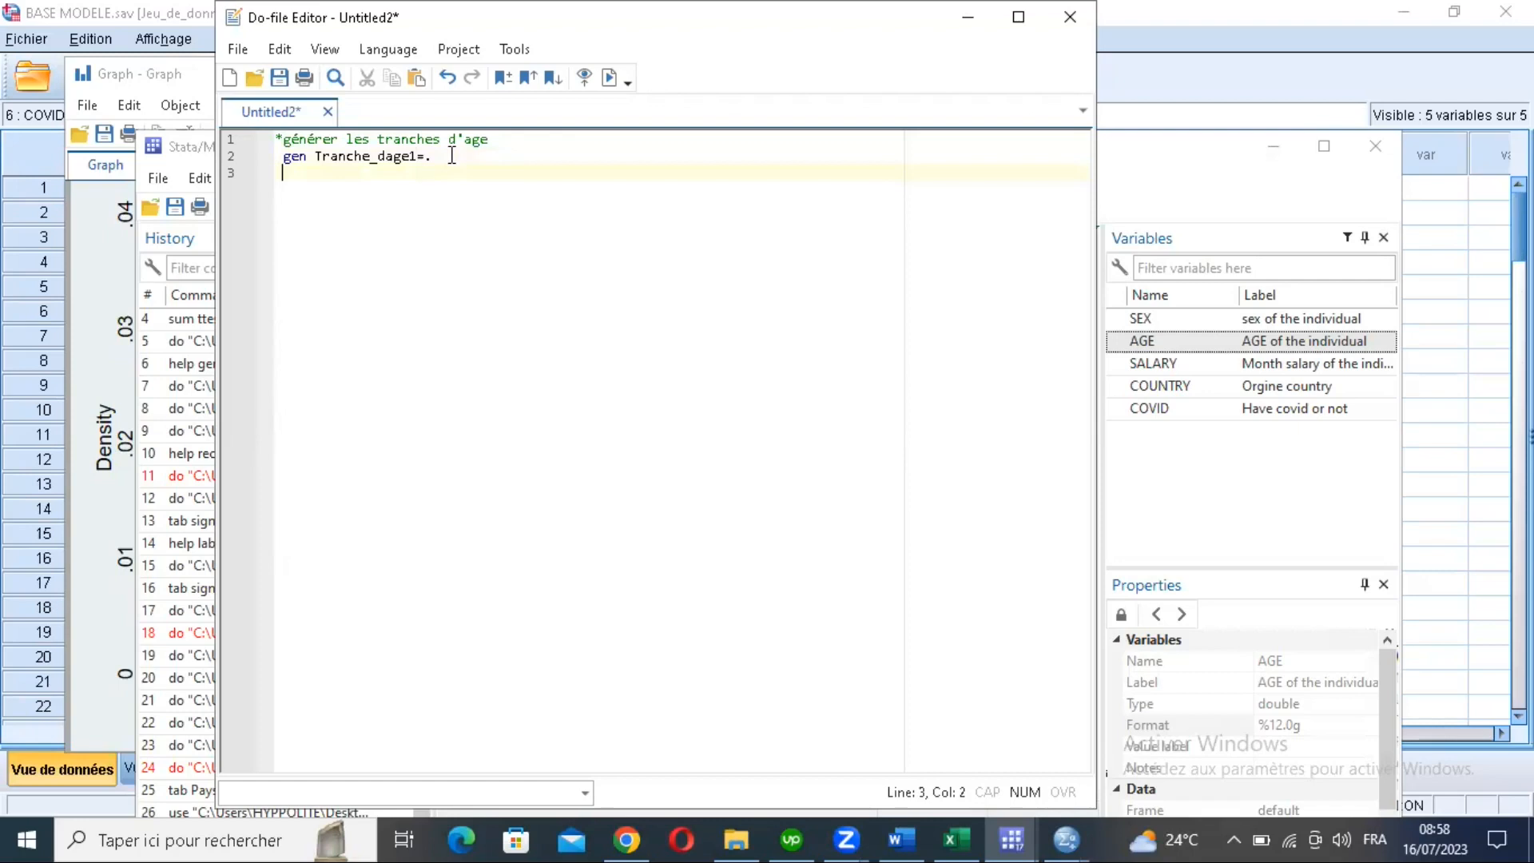
key("Return")
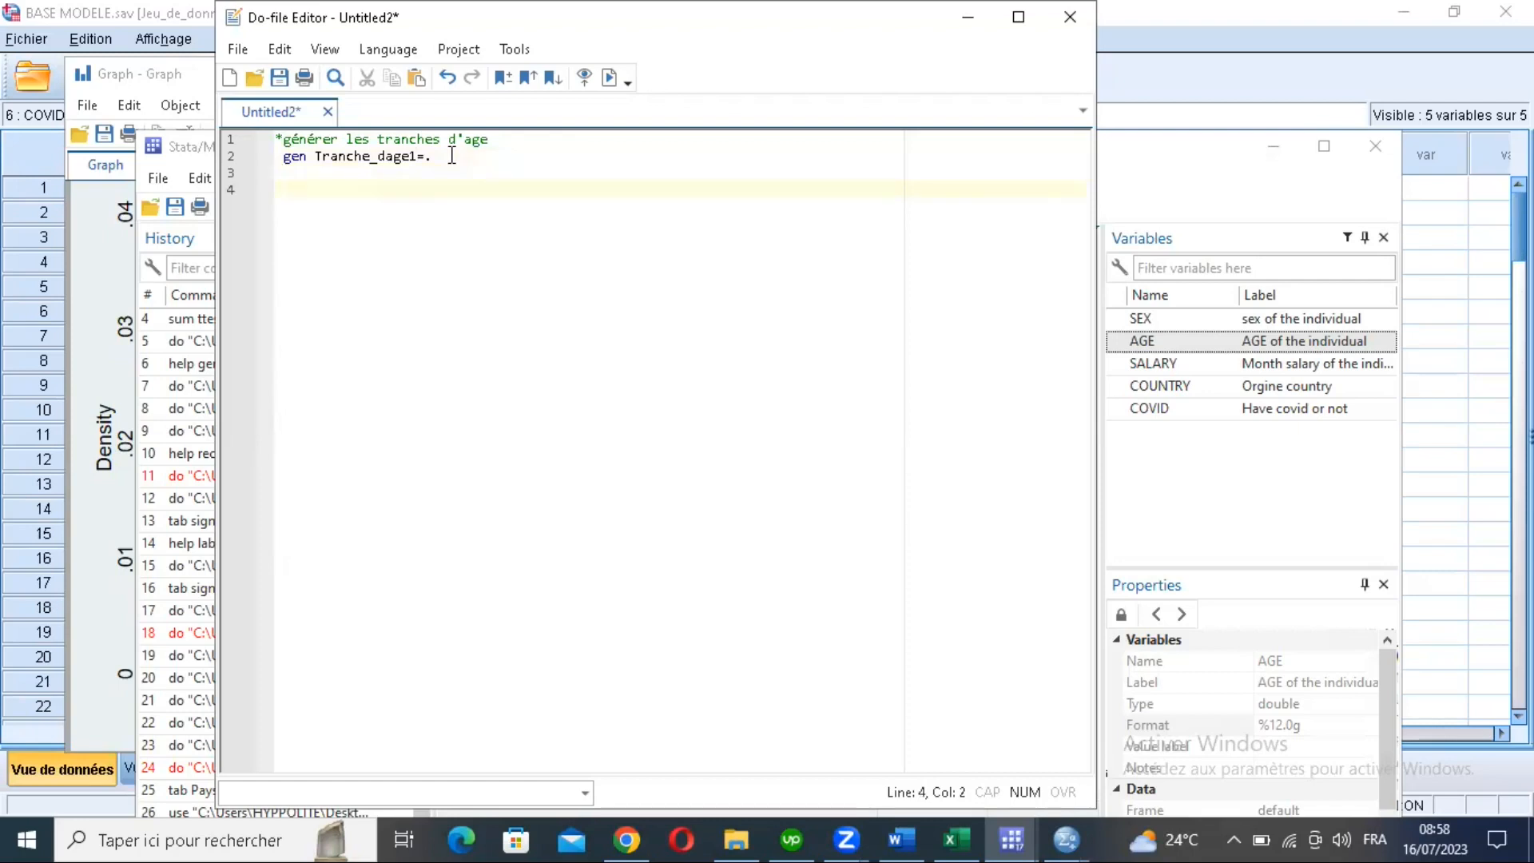
Step: Add replace lines setting Tranche_dage1 to 1 for AGE<40, 2 from 40 to under 60, 3 from 60 to under 80, and one conditioned on AGE>=80
type("replace Tranche_dage1= if (AGE>=40)&(AGE<60")
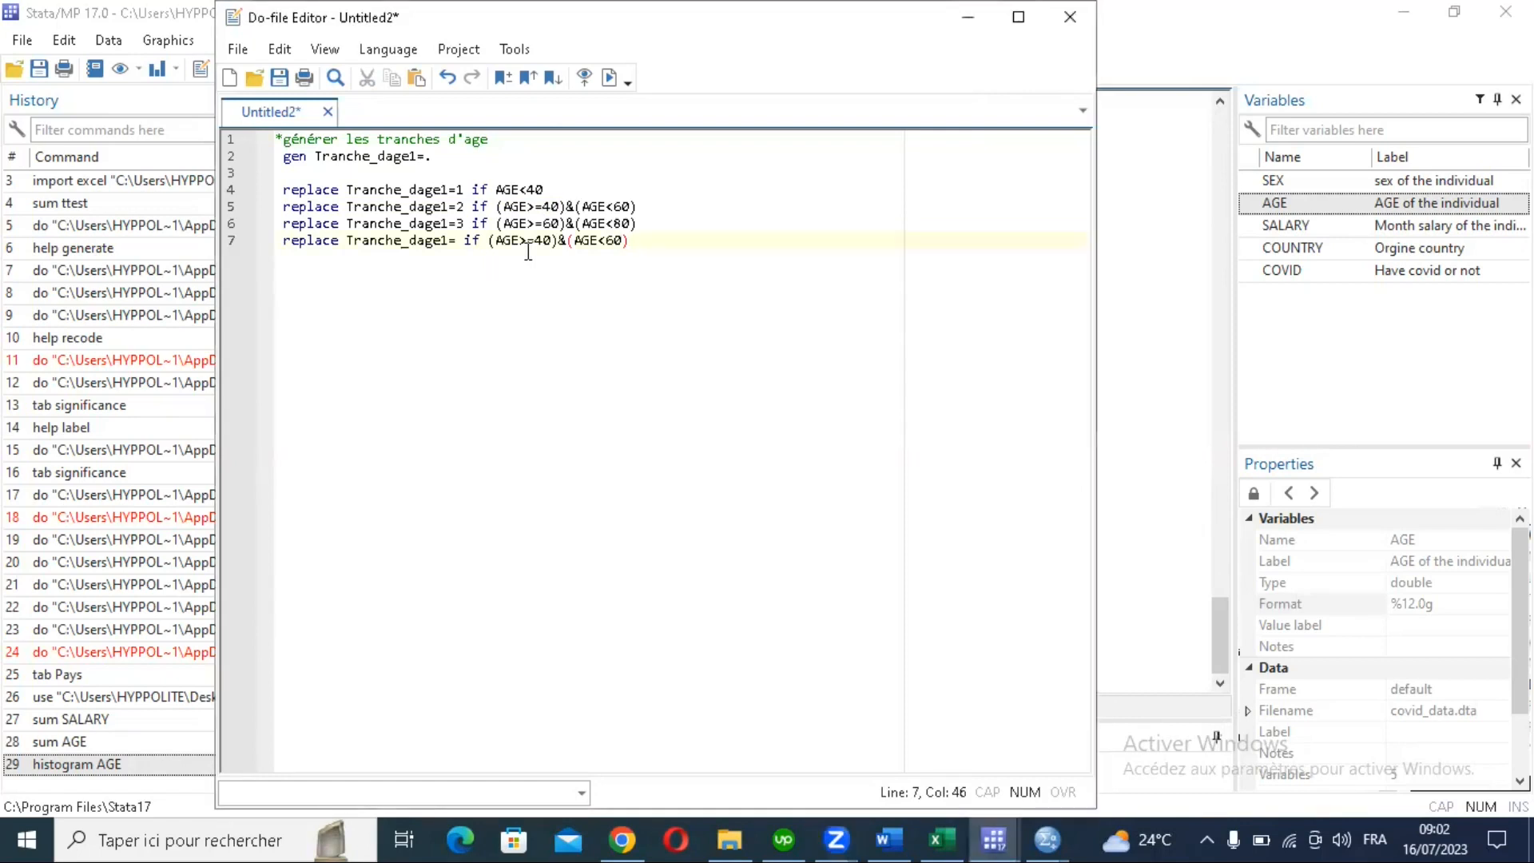
left_click(565, 243)
left_click(644, 237)
left_click_drag(645, 236, 556, 240)
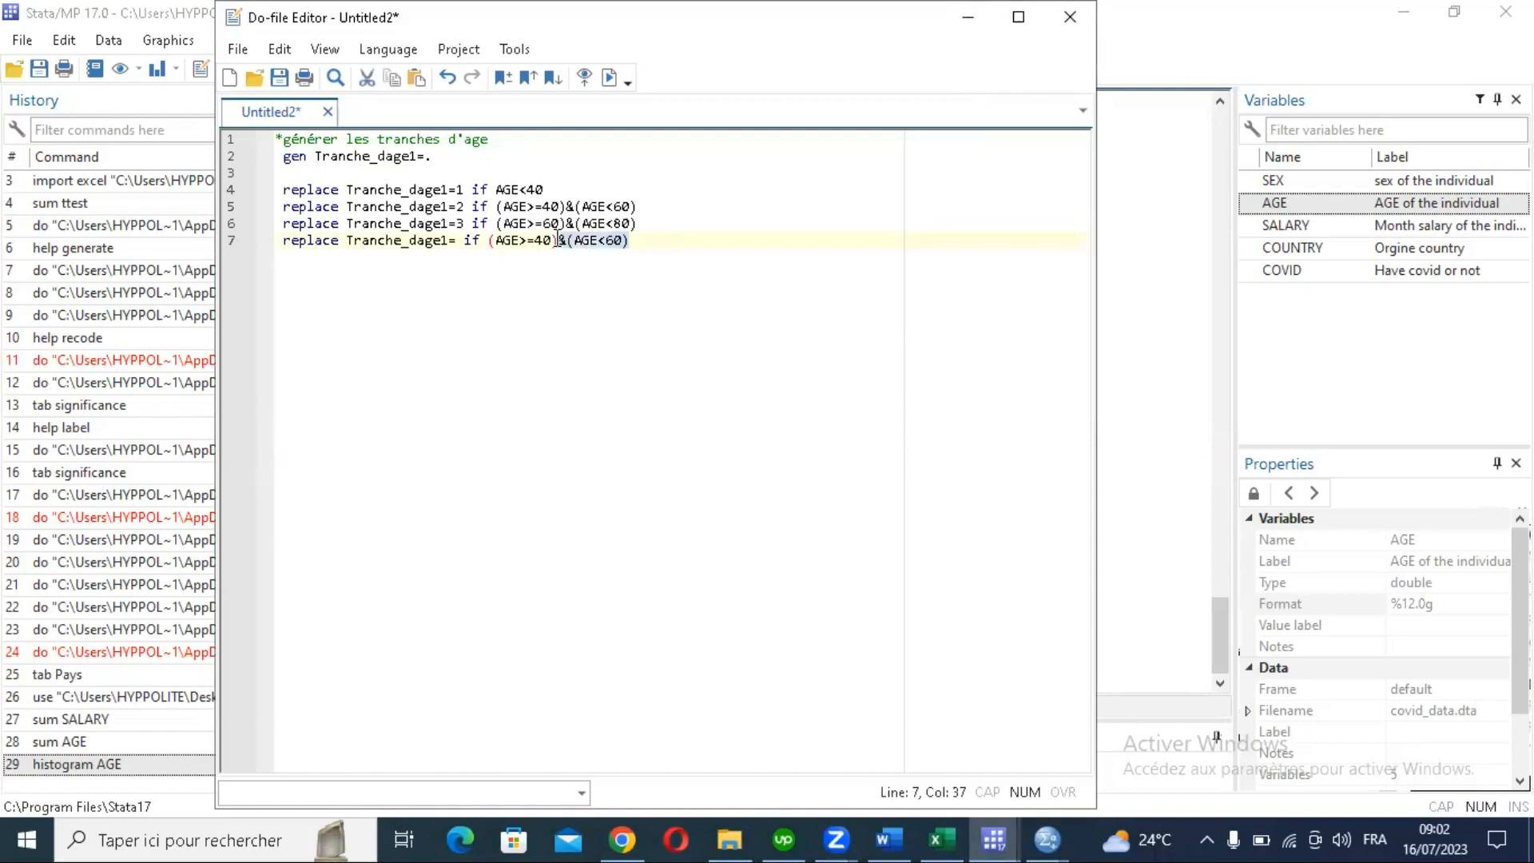
key("Delete")
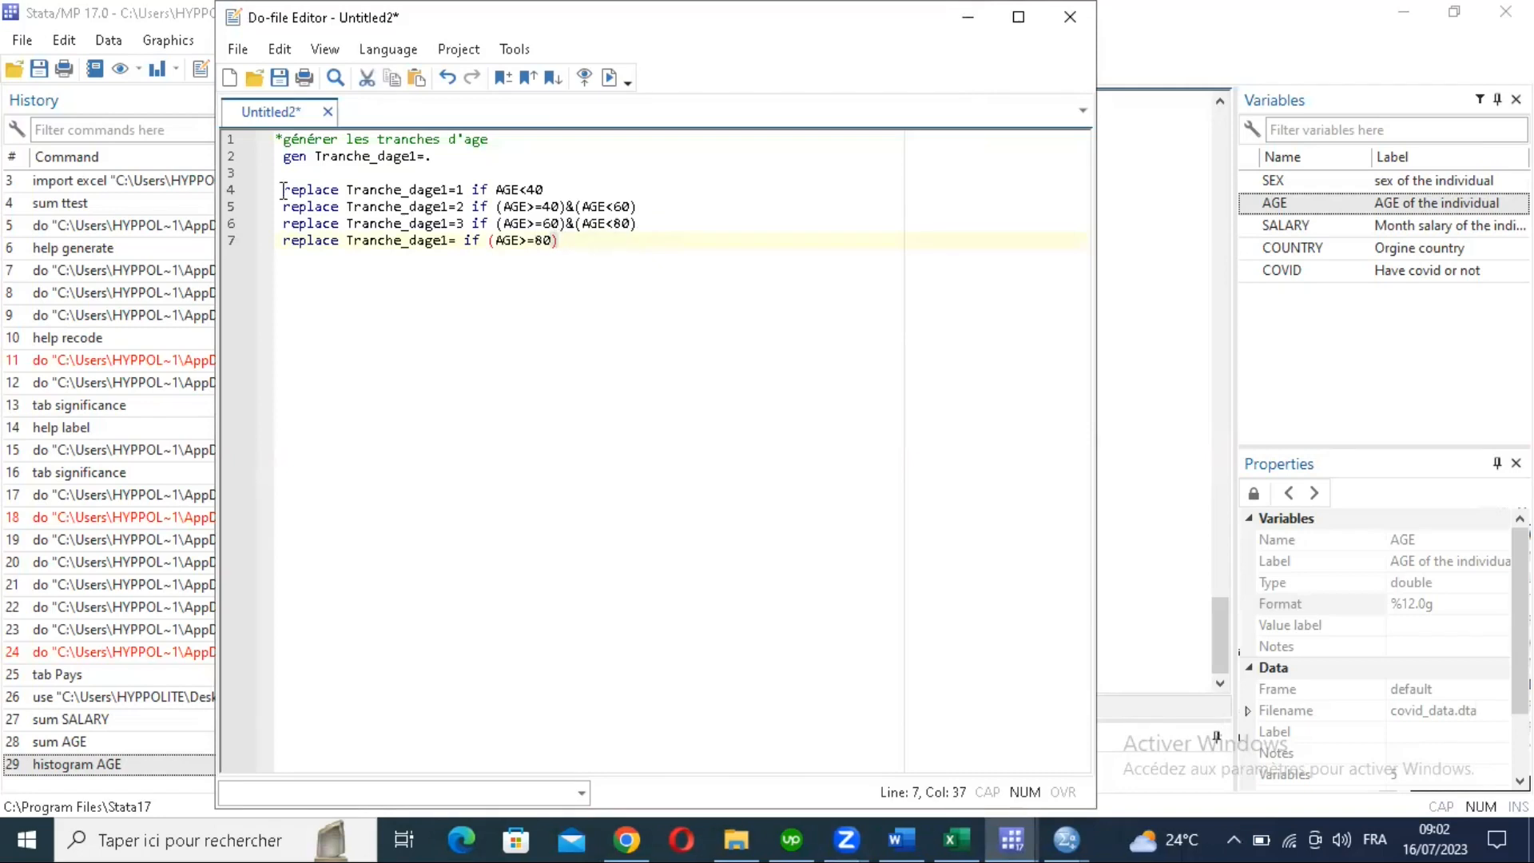
Step: Run the replace lines alone, rerun them together with the gen Tranche_dage1 line, and check the output in Stata's results
left_click(283, 190)
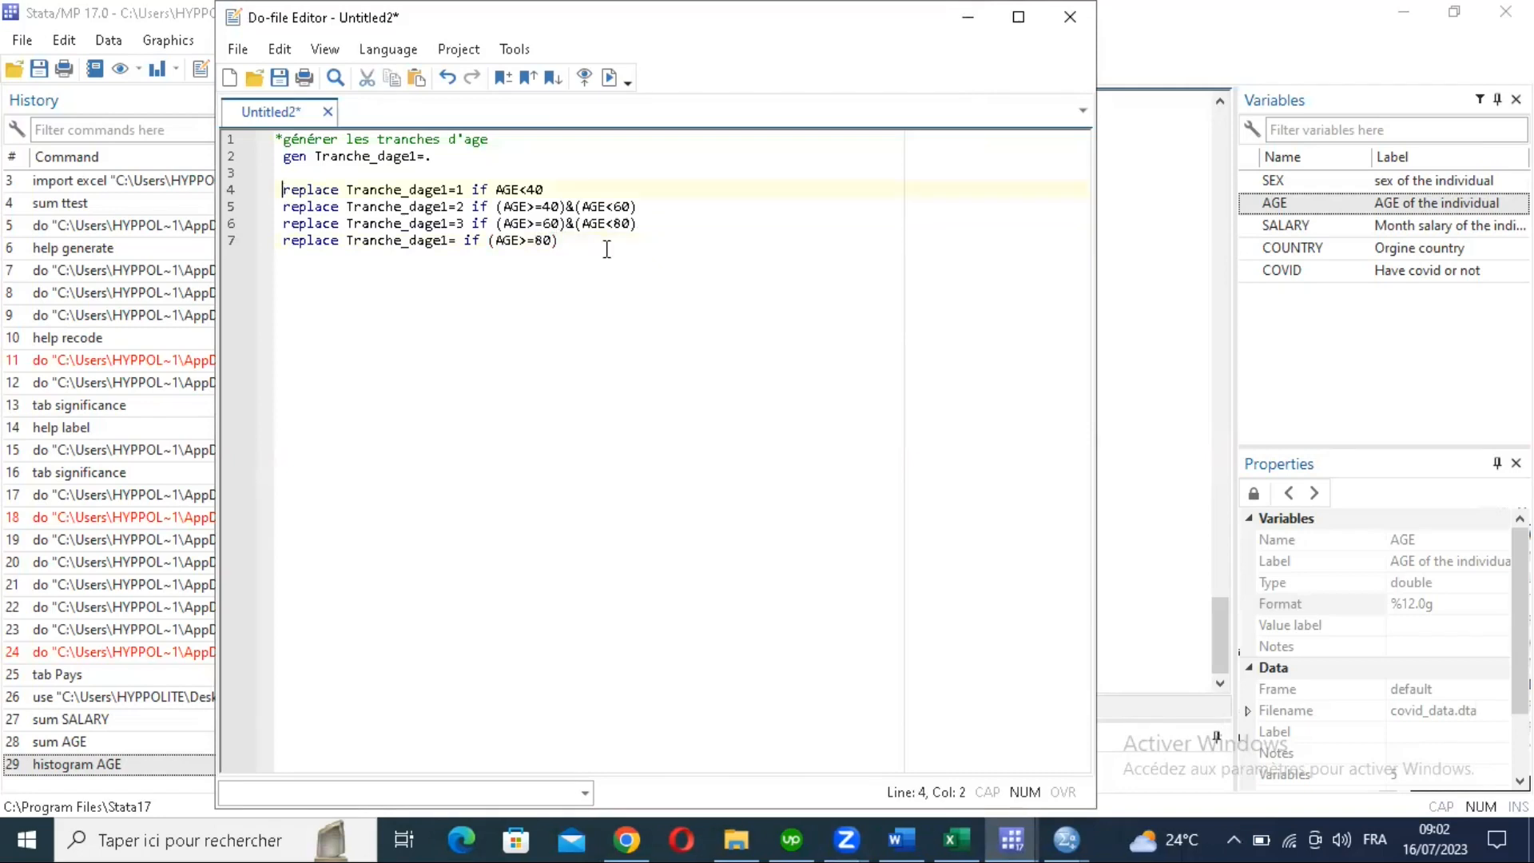
left_click(609, 249, "shift")
key("ctrl+d")
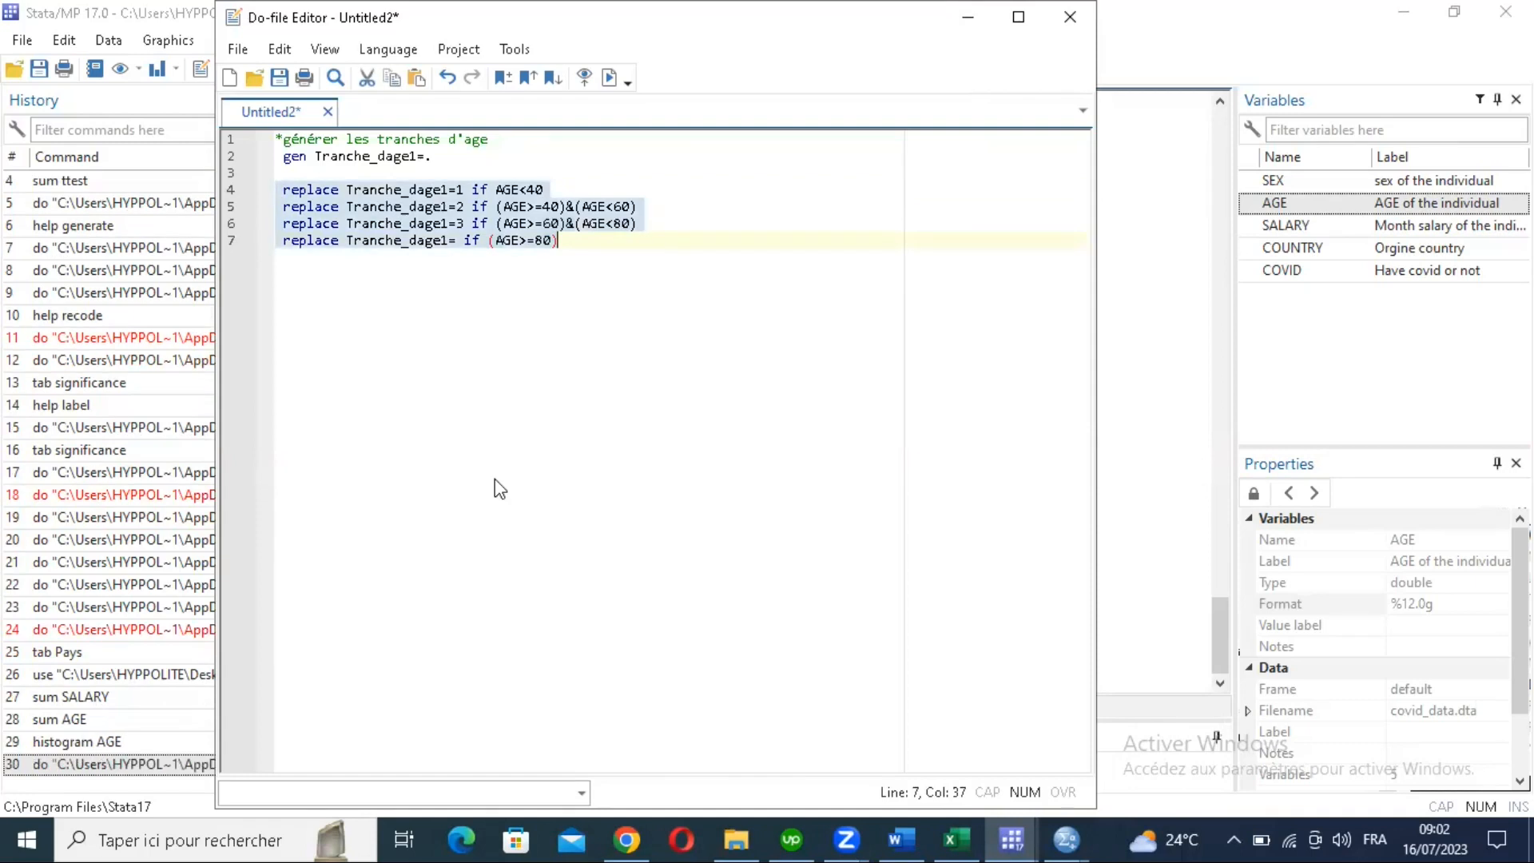
left_click(1023, 827)
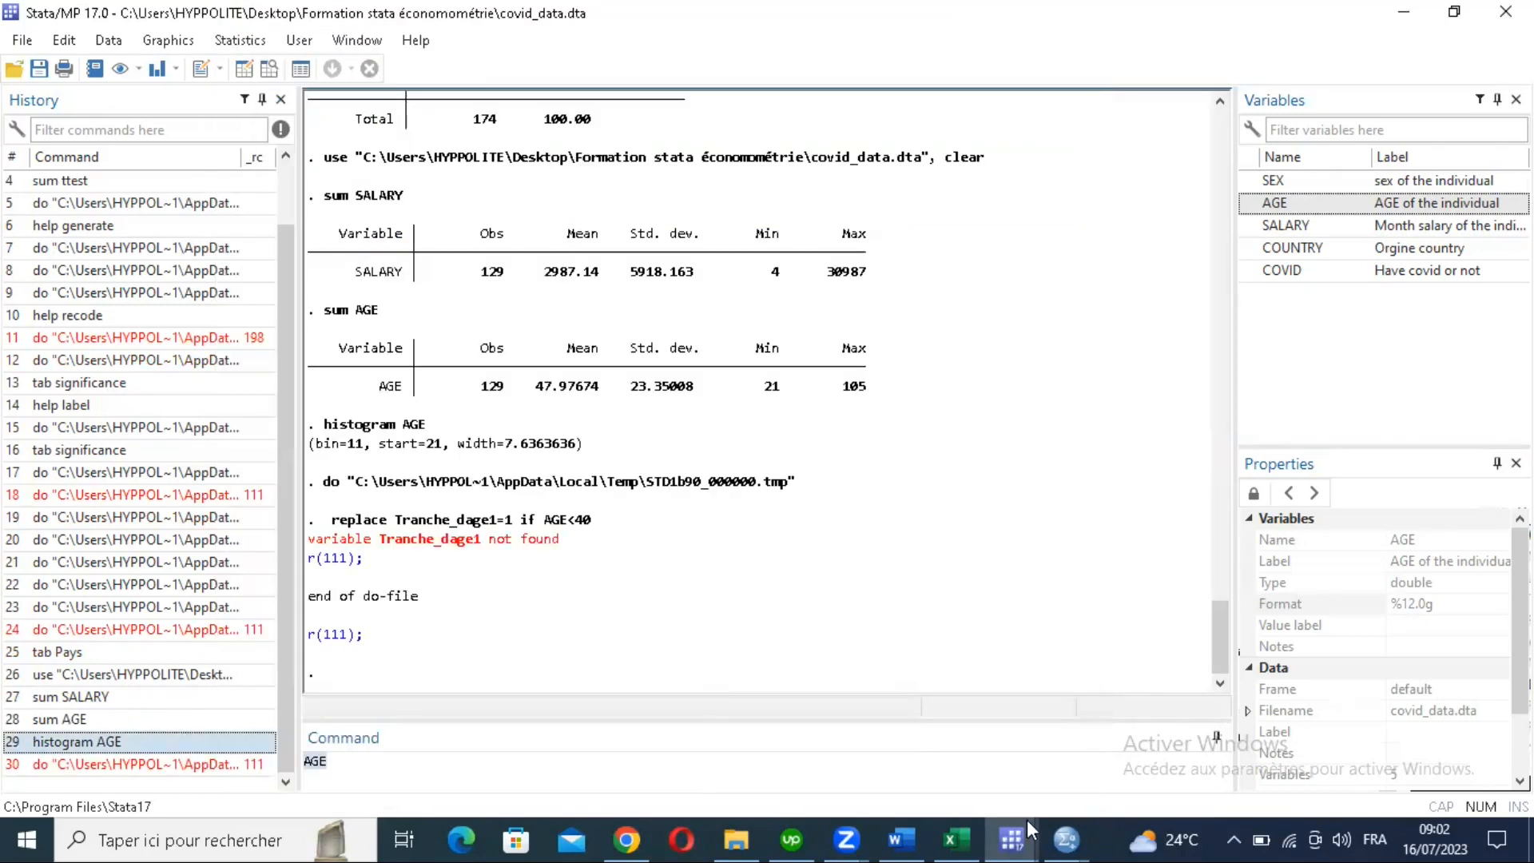
left_click(1018, 827)
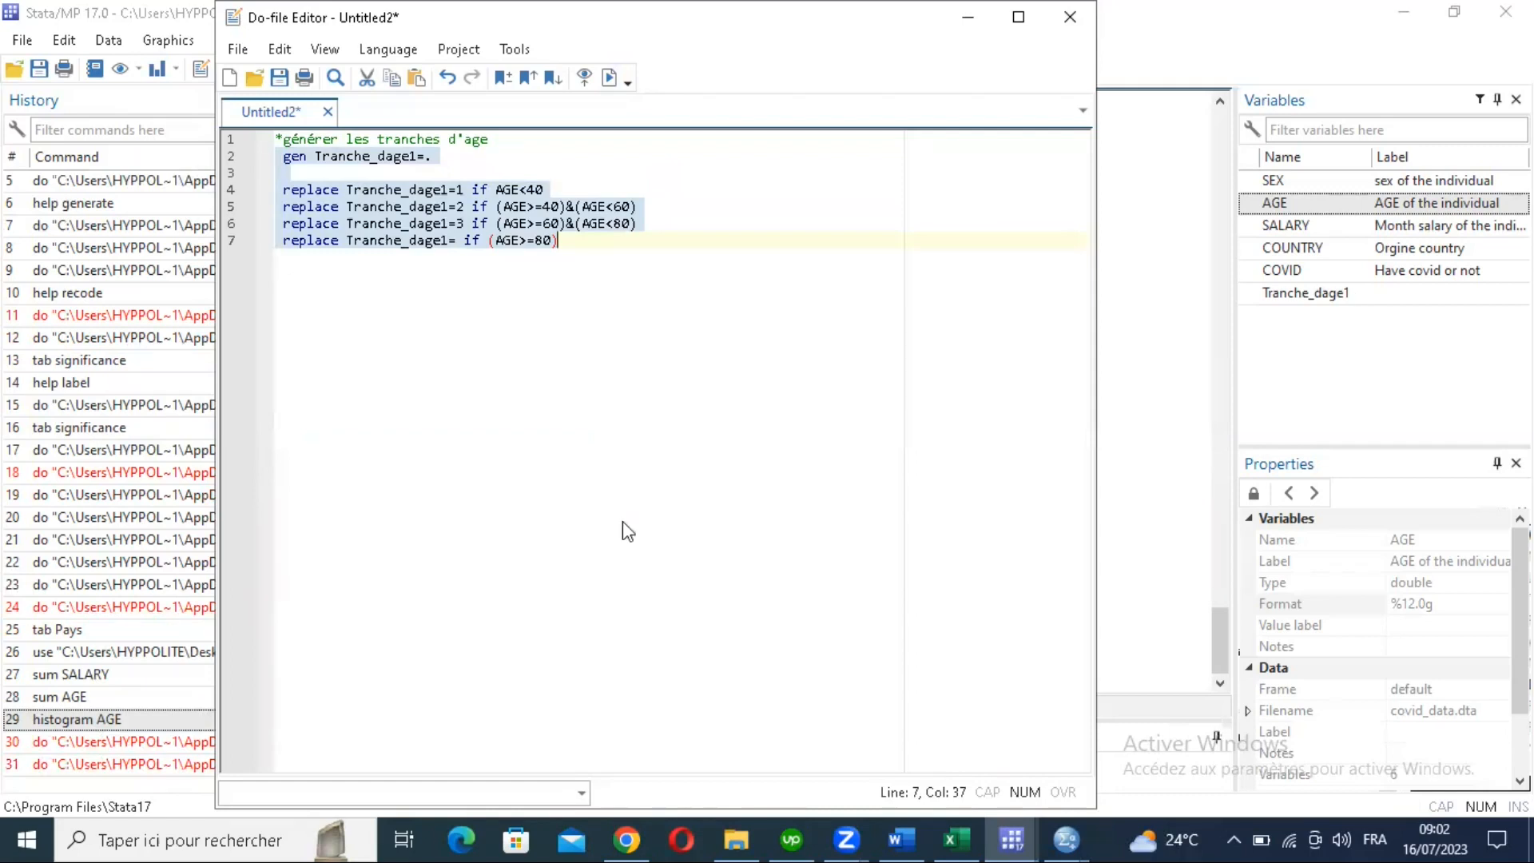
left_click(122, 742)
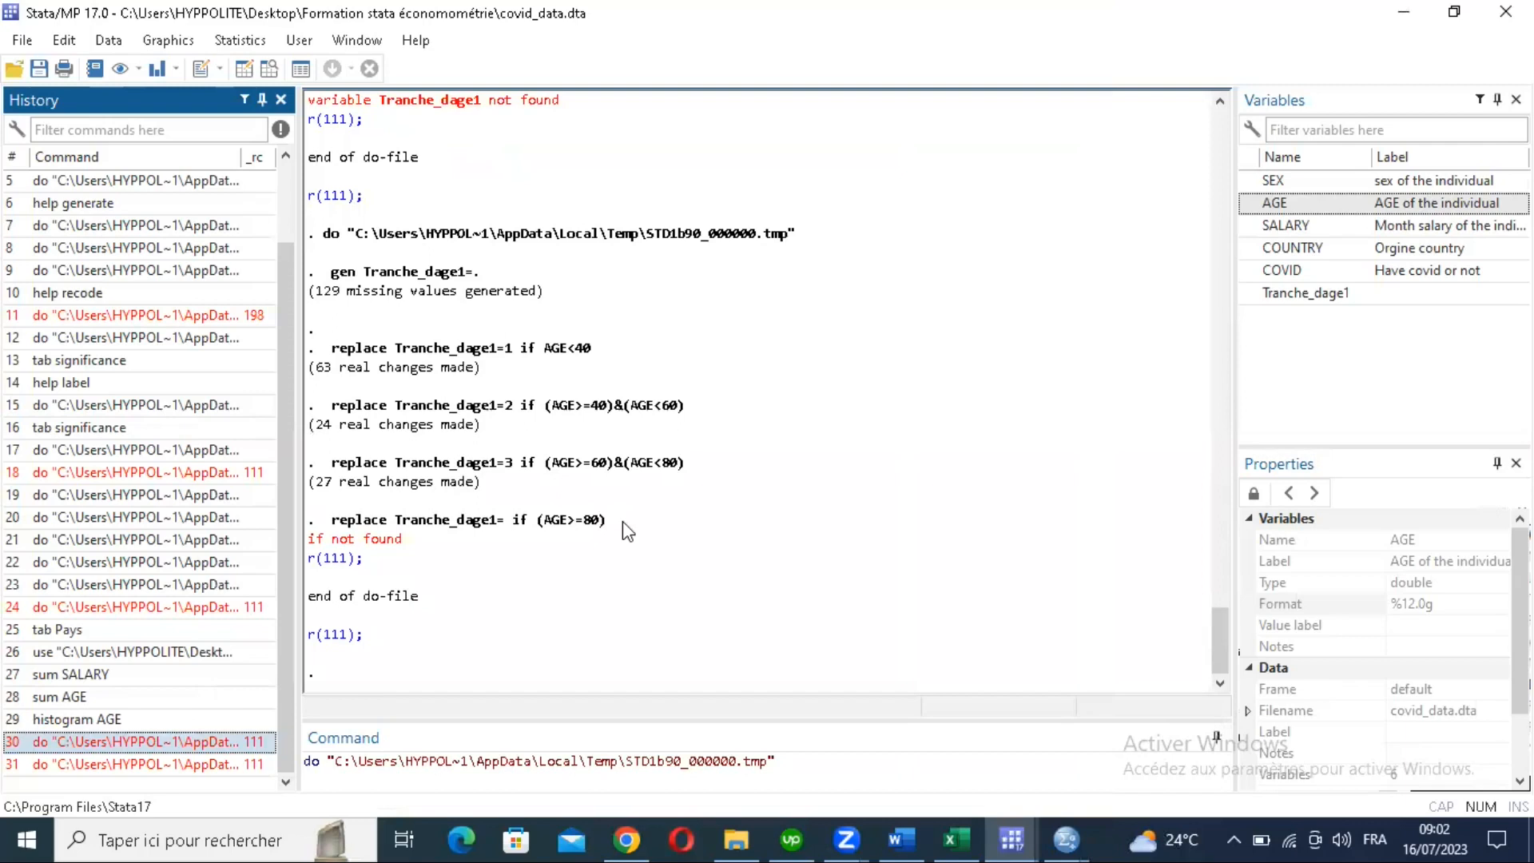
Step: Complete the AGE>=80 replace line with the value 4, rerun the code and check the Tranche_dage1 column in the Data Editor
left_click(1012, 839)
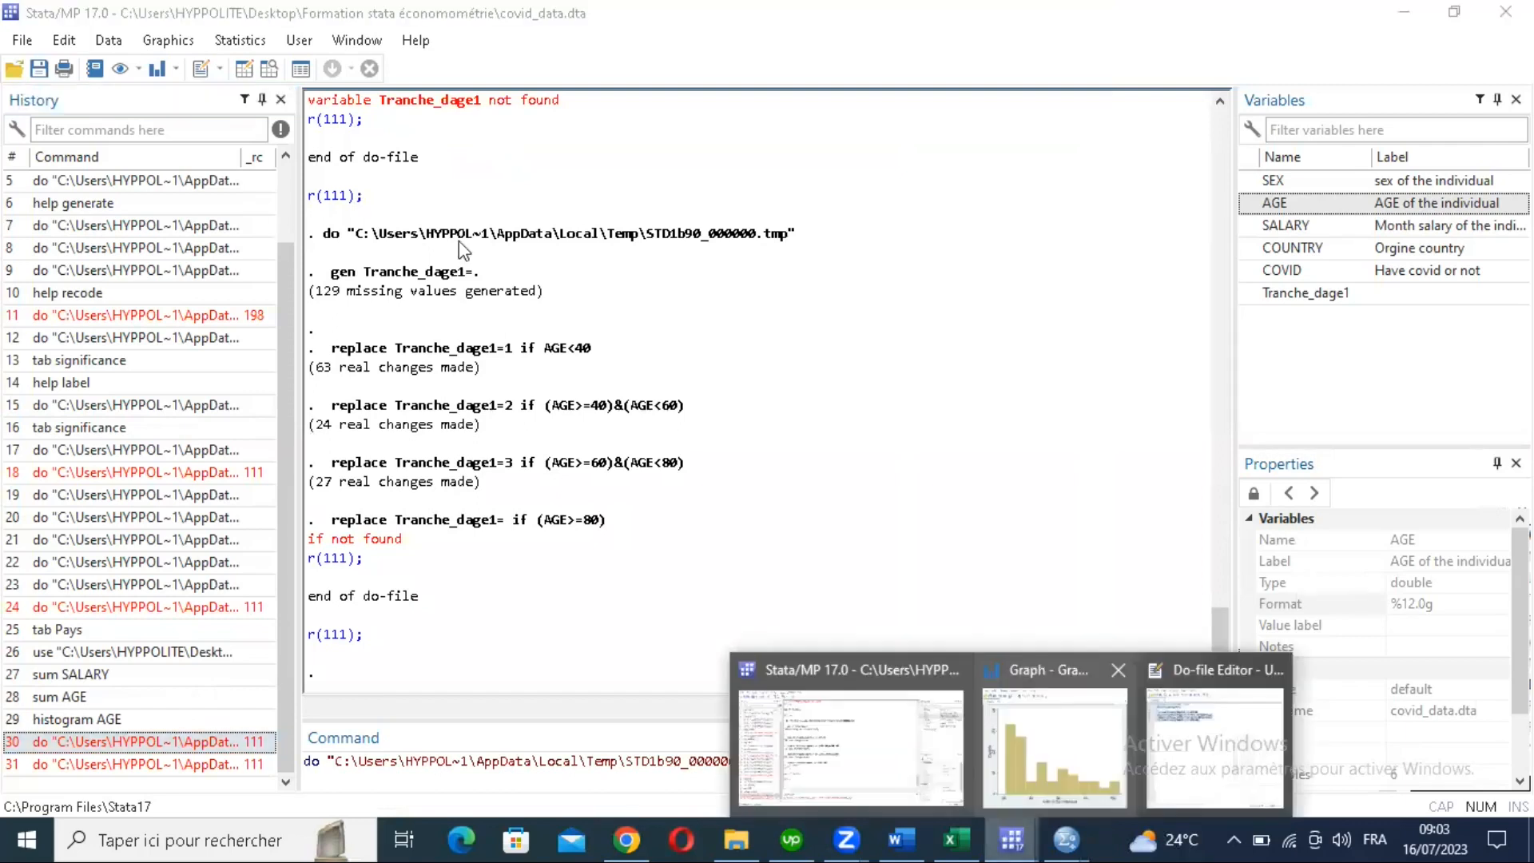
double_click(459, 242)
type("4")
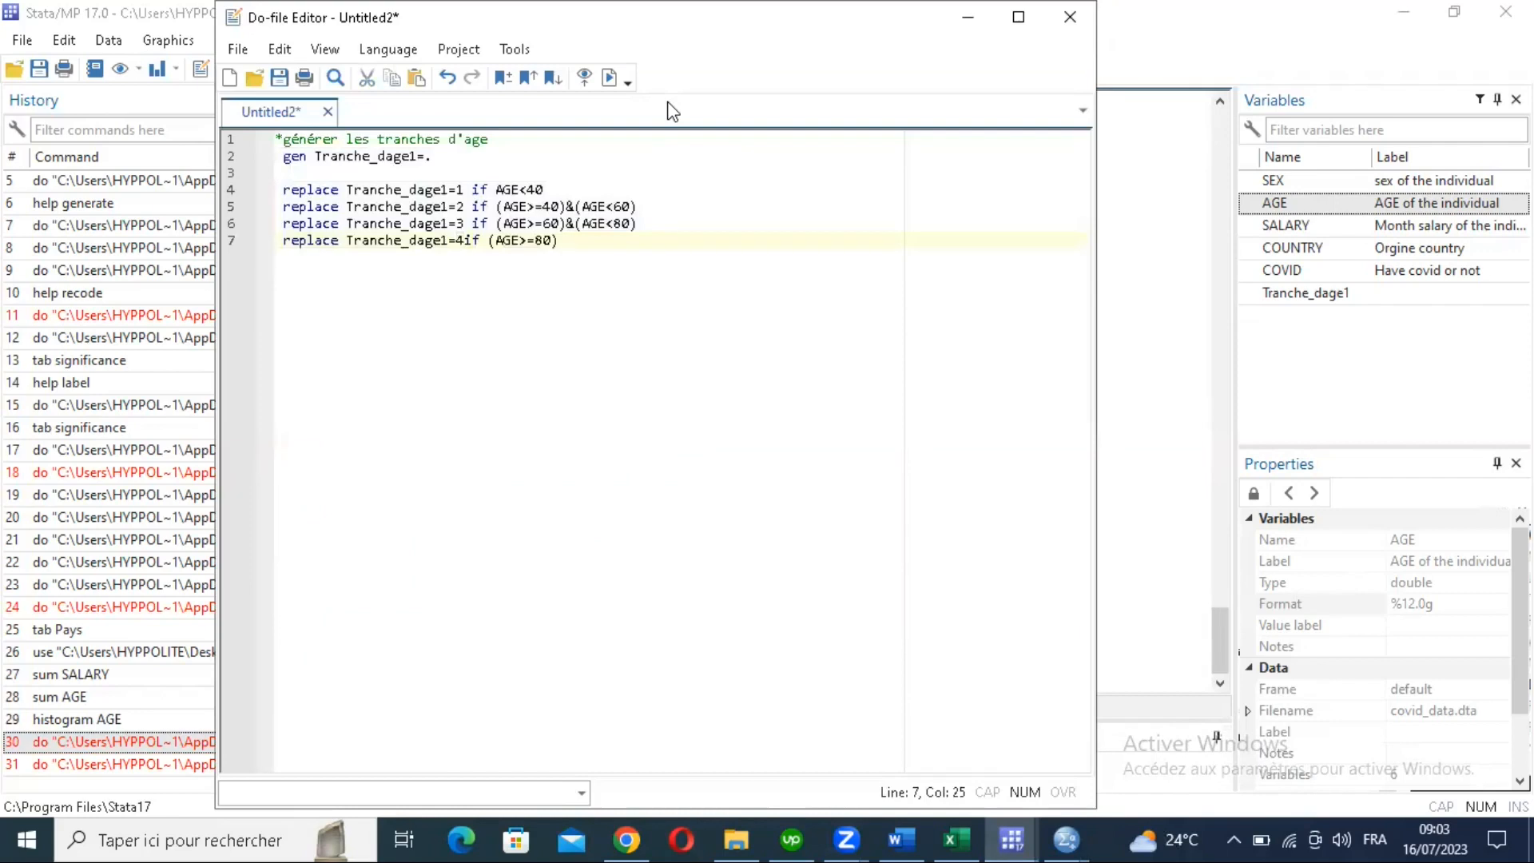
left_click(1009, 838)
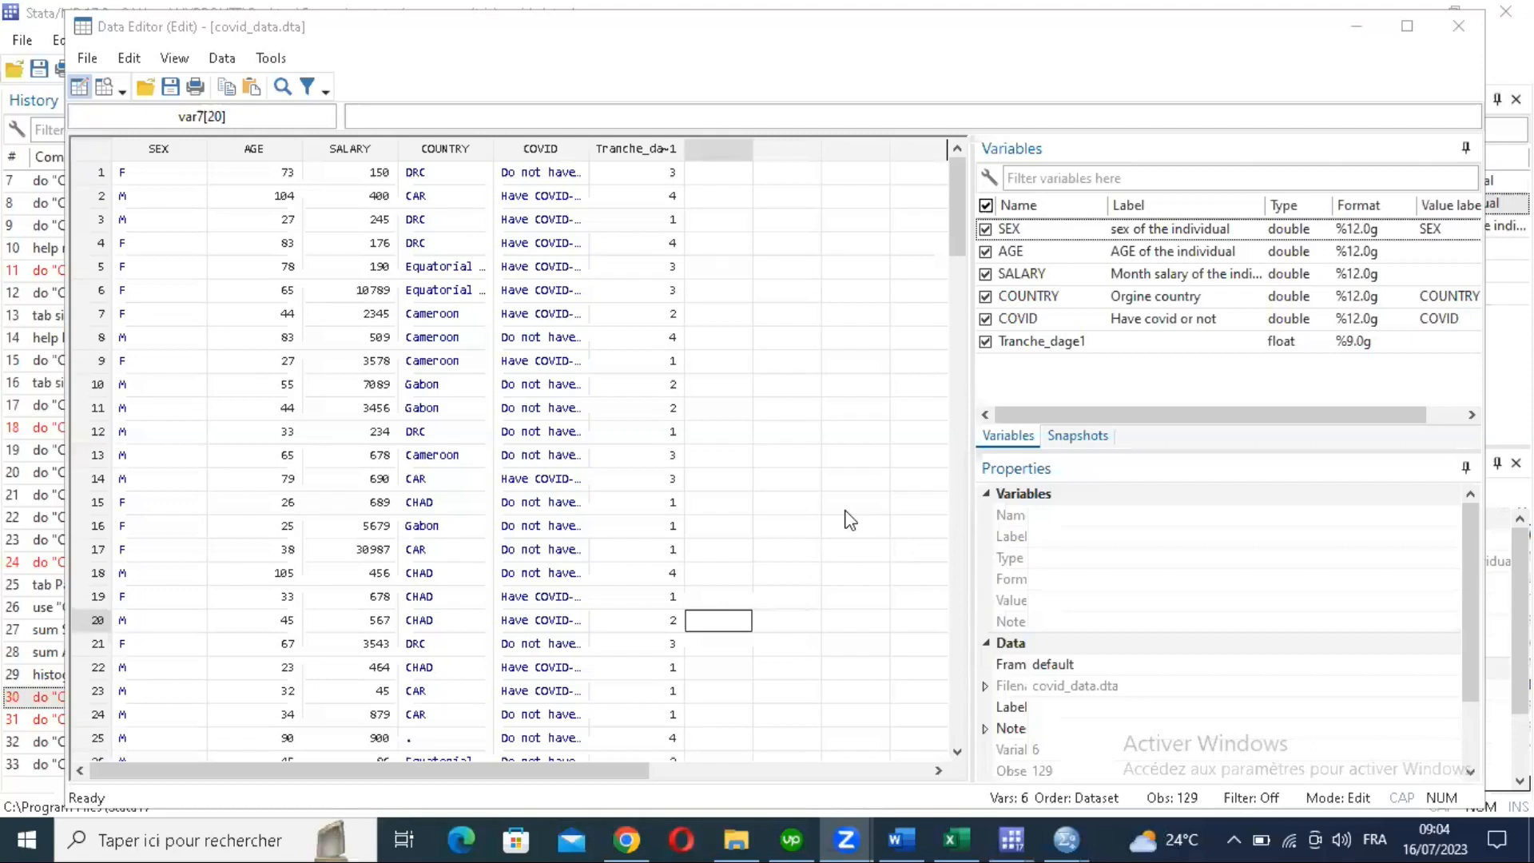
left_click(1012, 840)
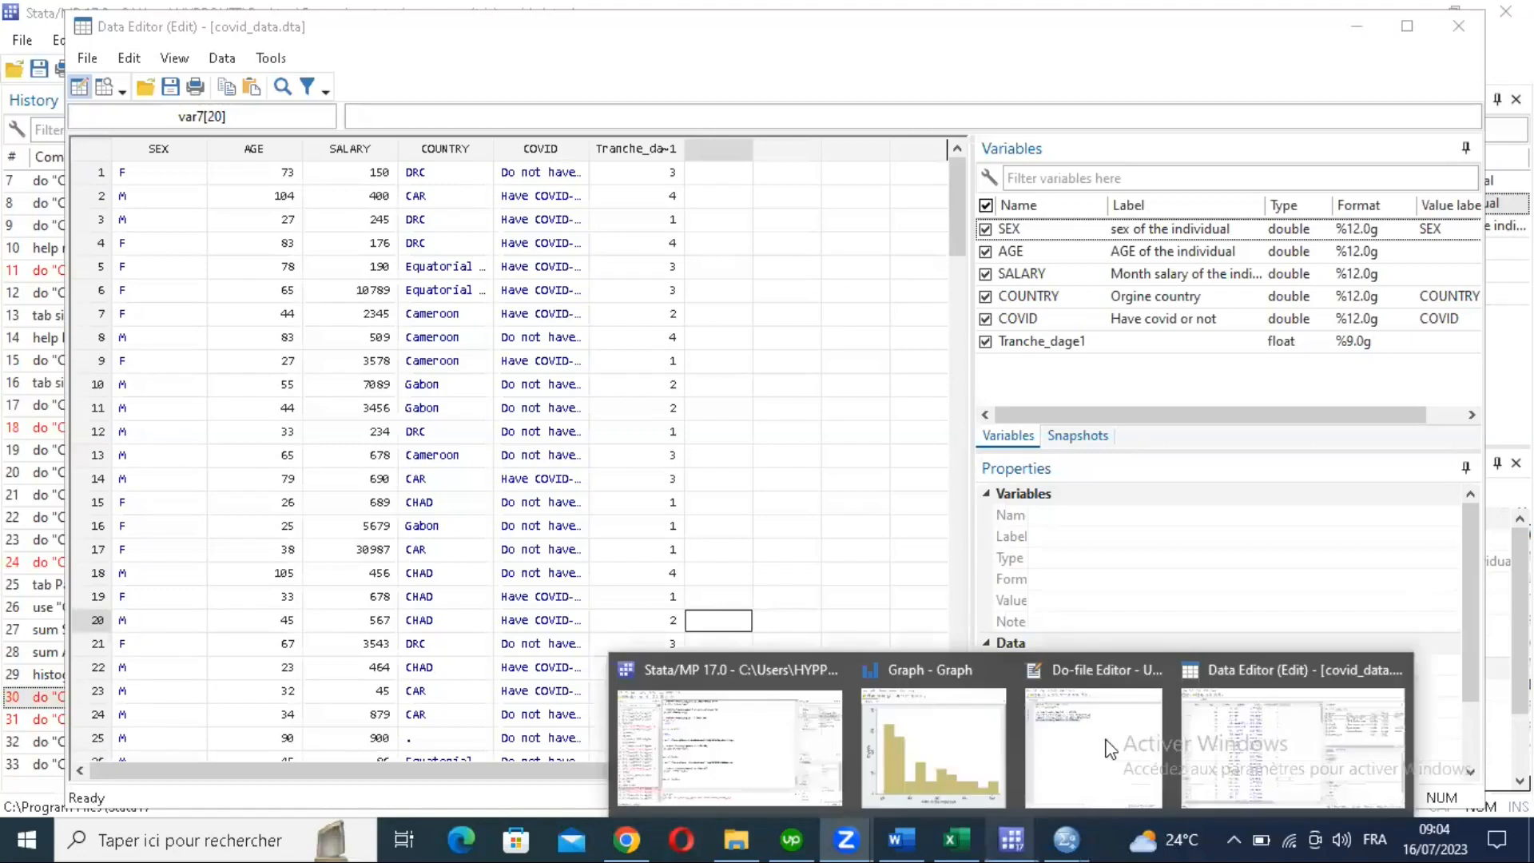
Step: Start a recode command for Tranche_dage1 in the do-file with the rule (1=1 "Moins de 40 ans")
left_click(1270, 747)
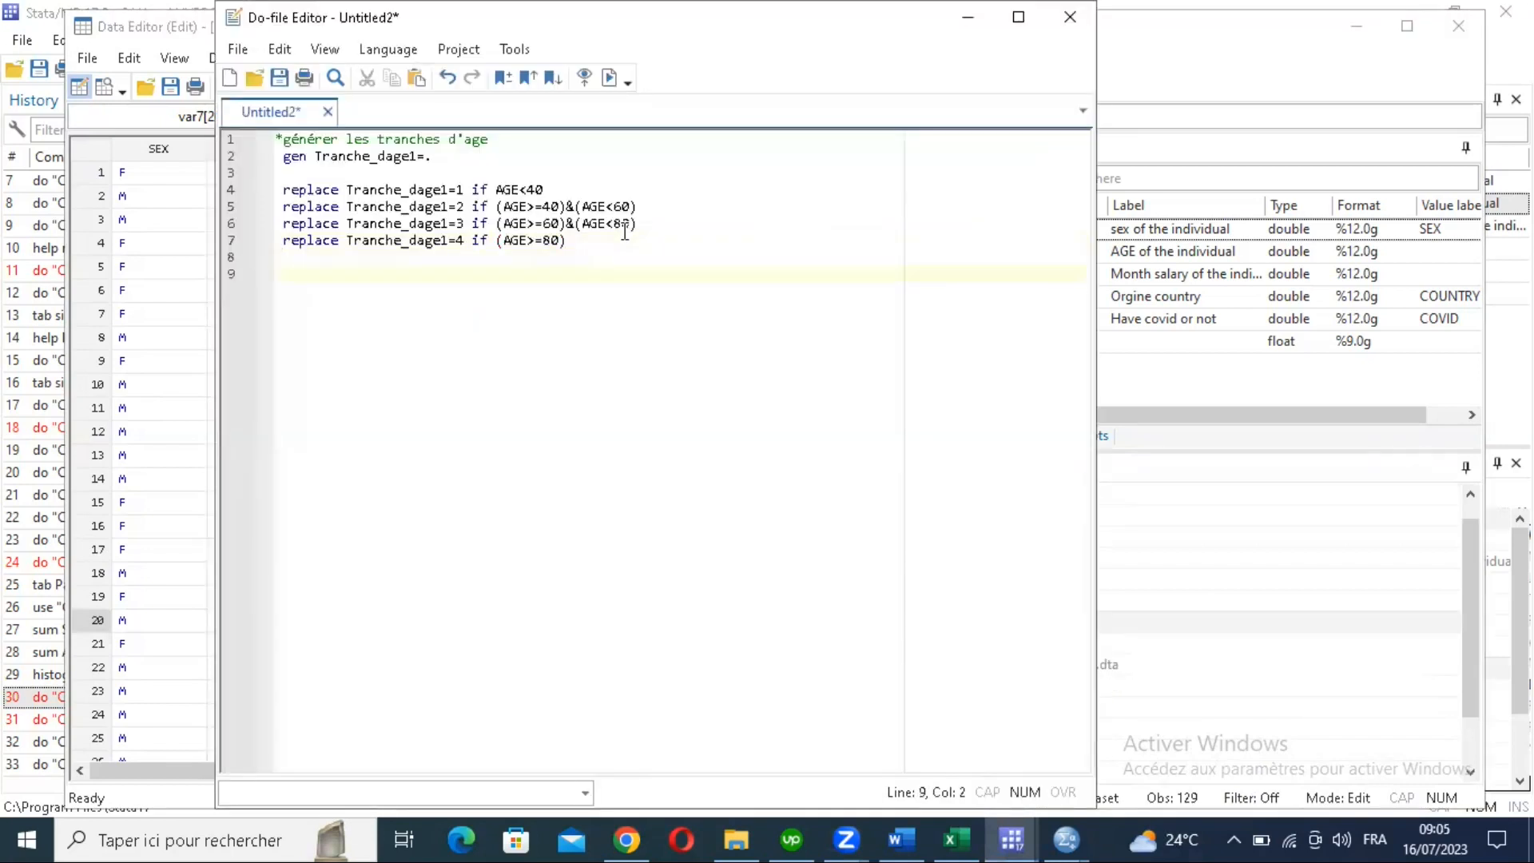
type("recode")
type("Tranche_dage1")
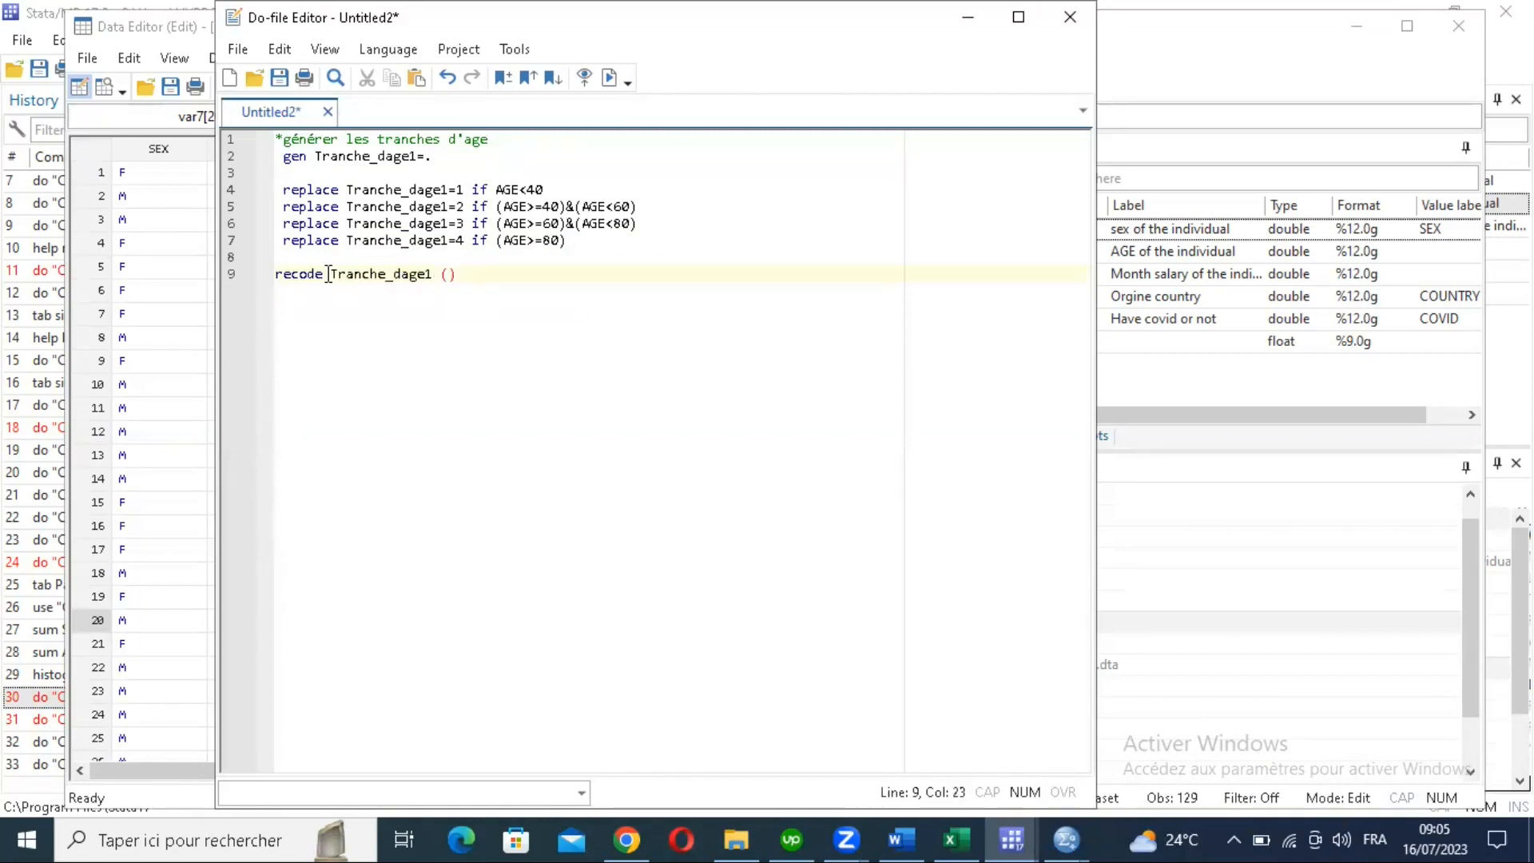
type("(1=1")
type("\"Moins de 40 ans\"")
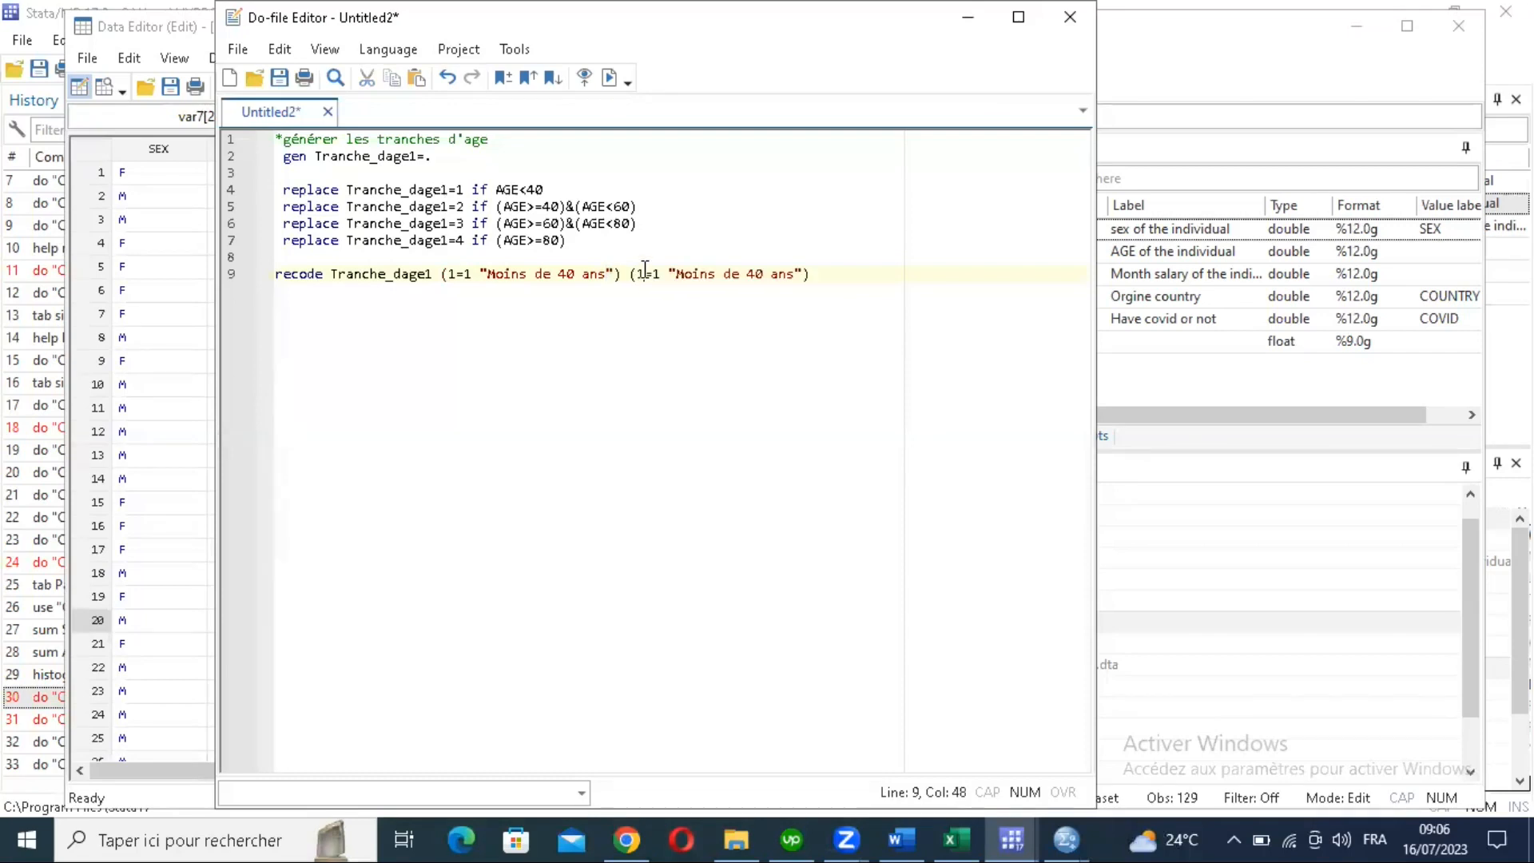
Step: Turn the copied second recode rule into (2=2 "Entre 40 et 60 ans")
key("Right")
key("Right")
key("BackSpace")
type("2")
left_click_drag(789, 274, 680, 274)
type("Entre")
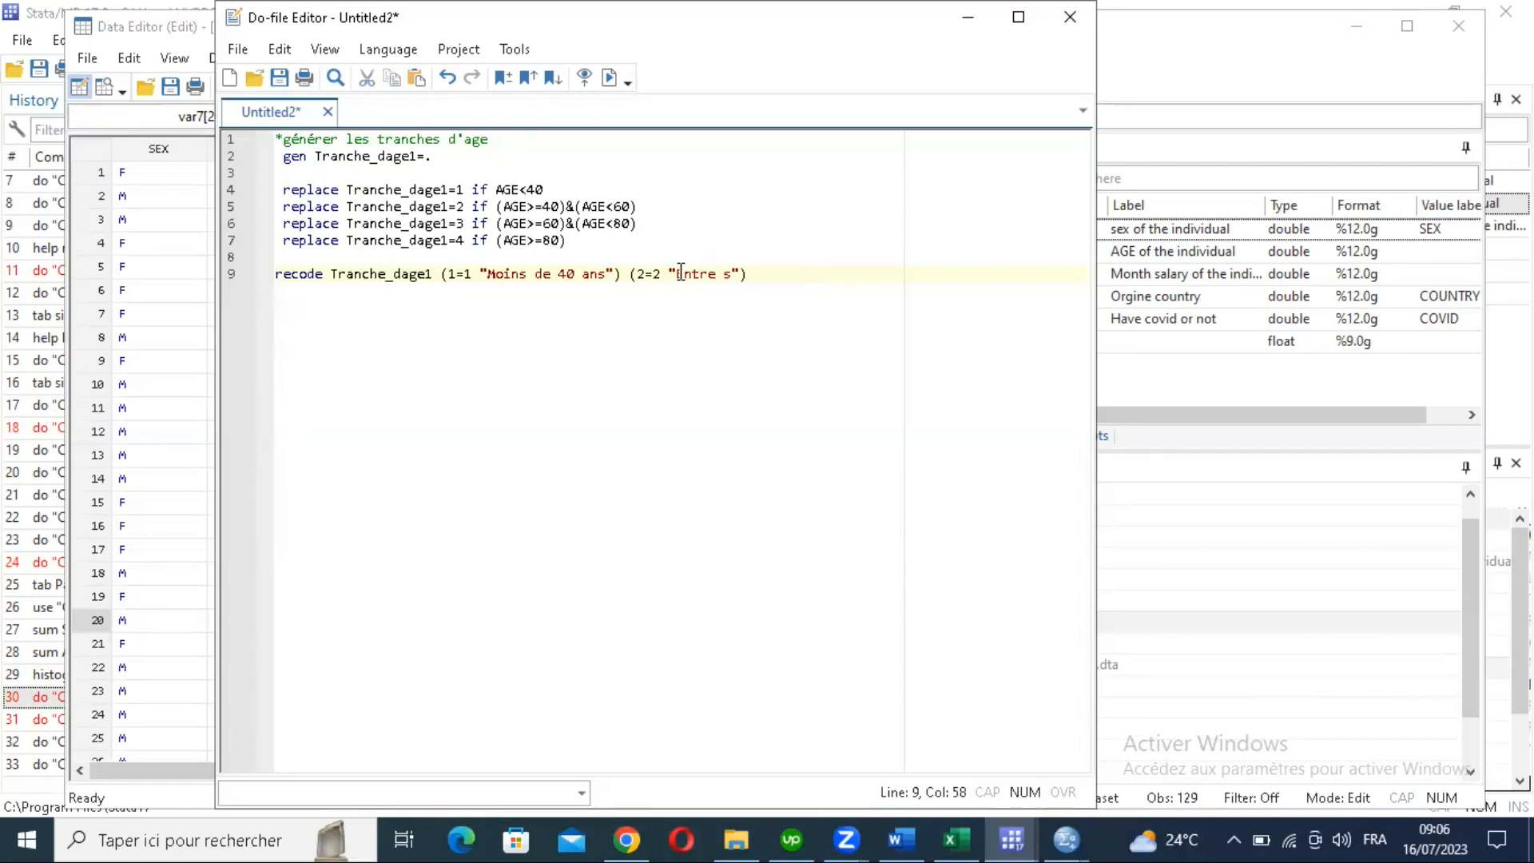
key("BackSpace")
type("40 et 60 ans")
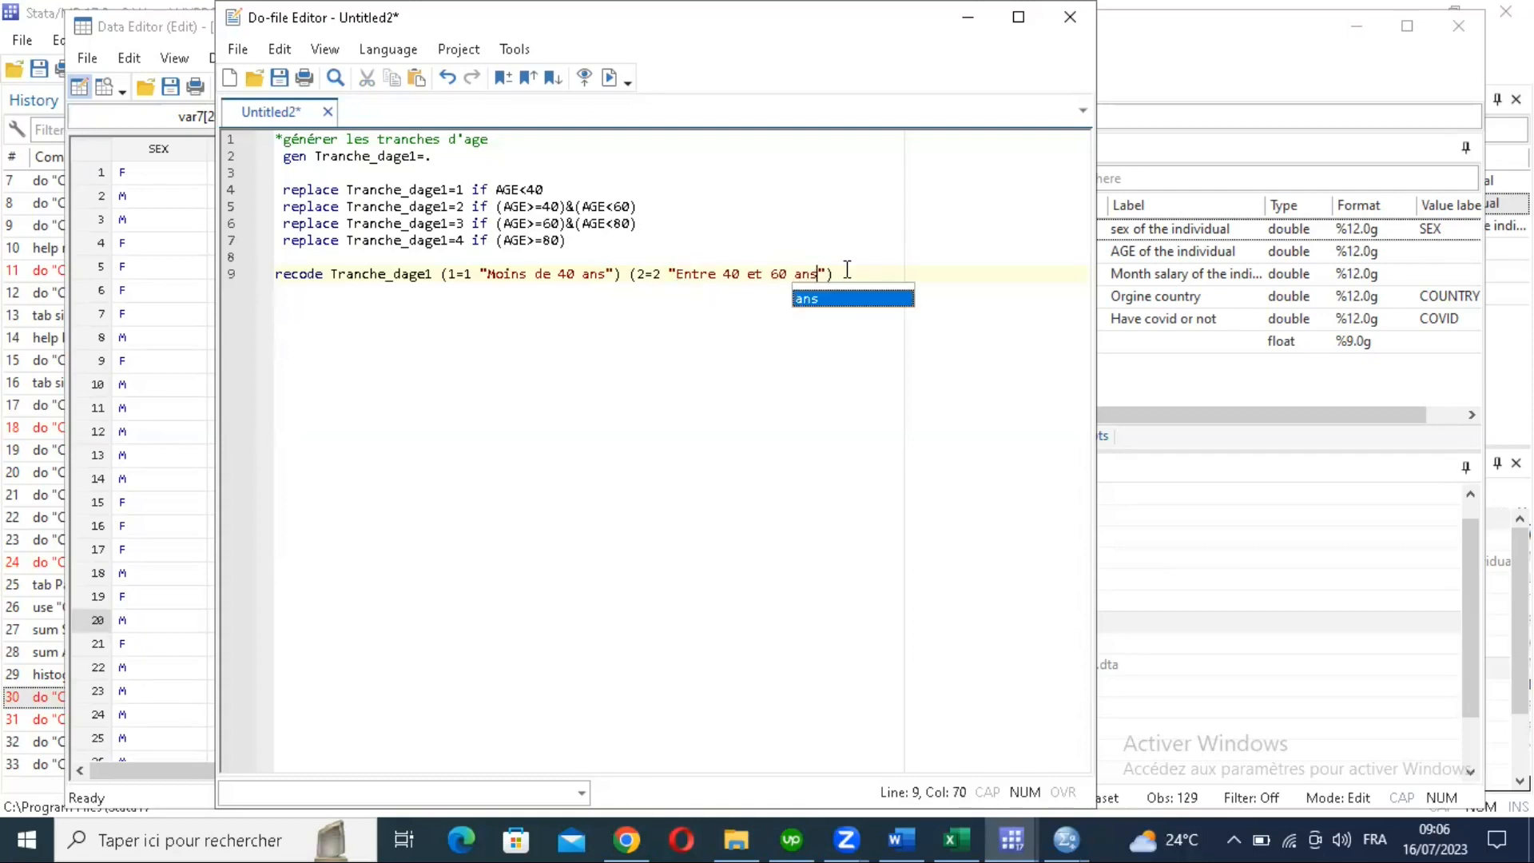
Step: Add a third recode rule, (3=3 "Entre 60 et 80 ans")
type("\") (3=3 \"Entre ")
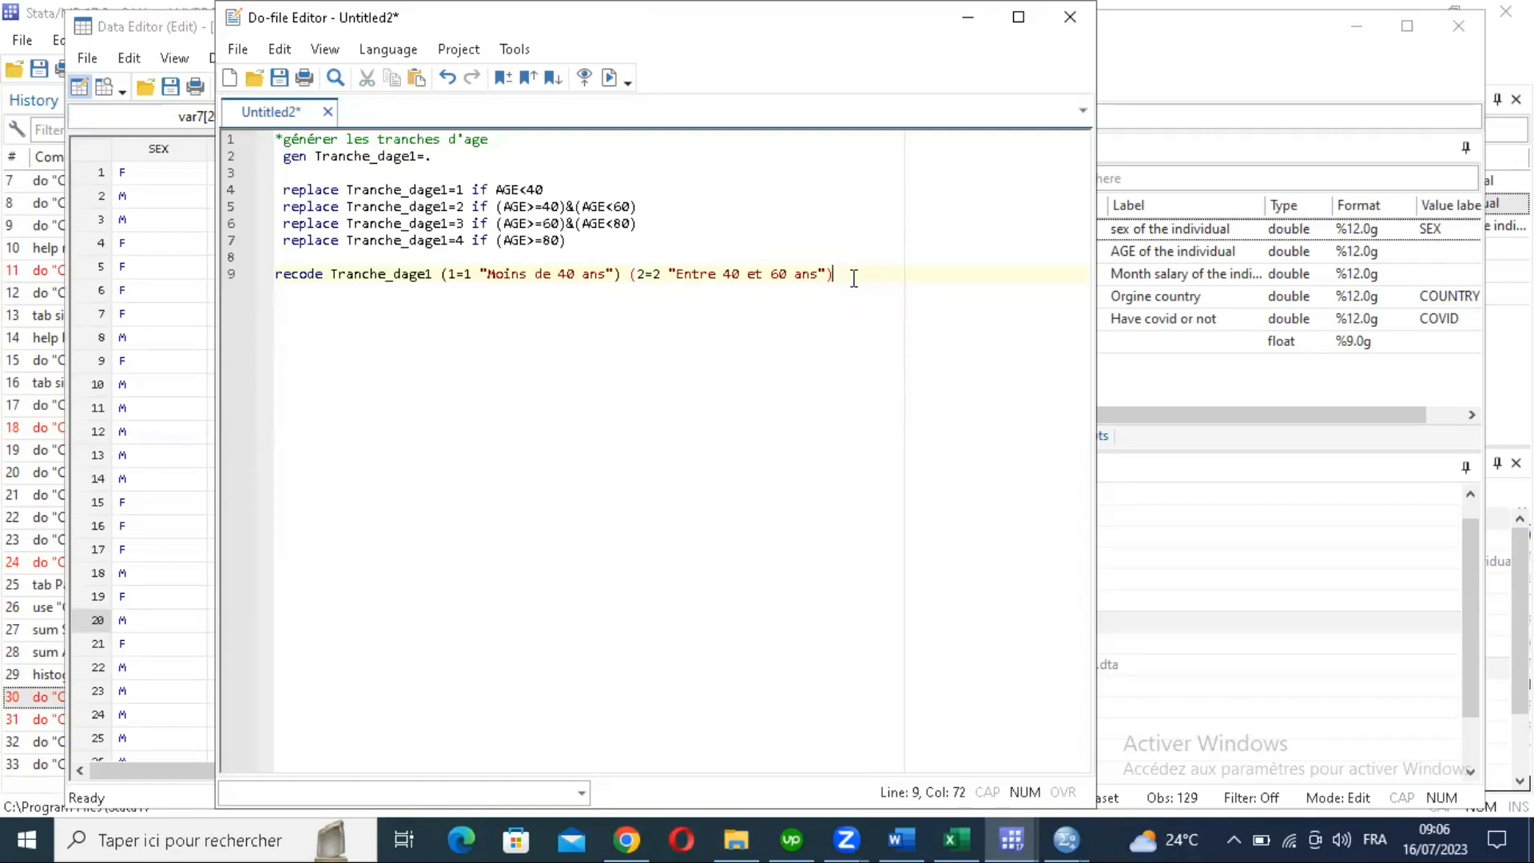
type("60 et 80 ans")
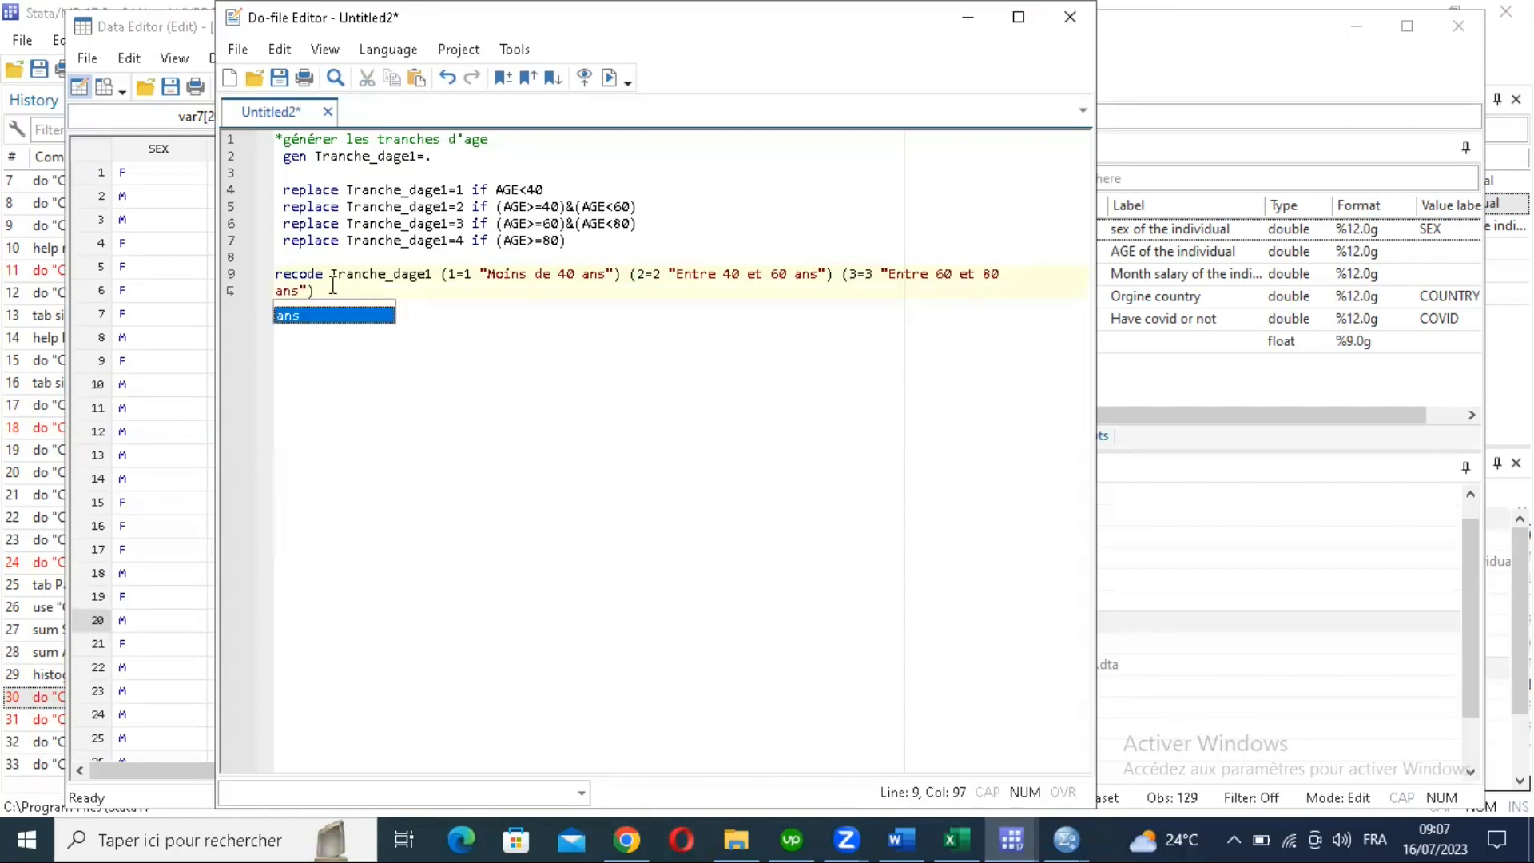
type("\")")
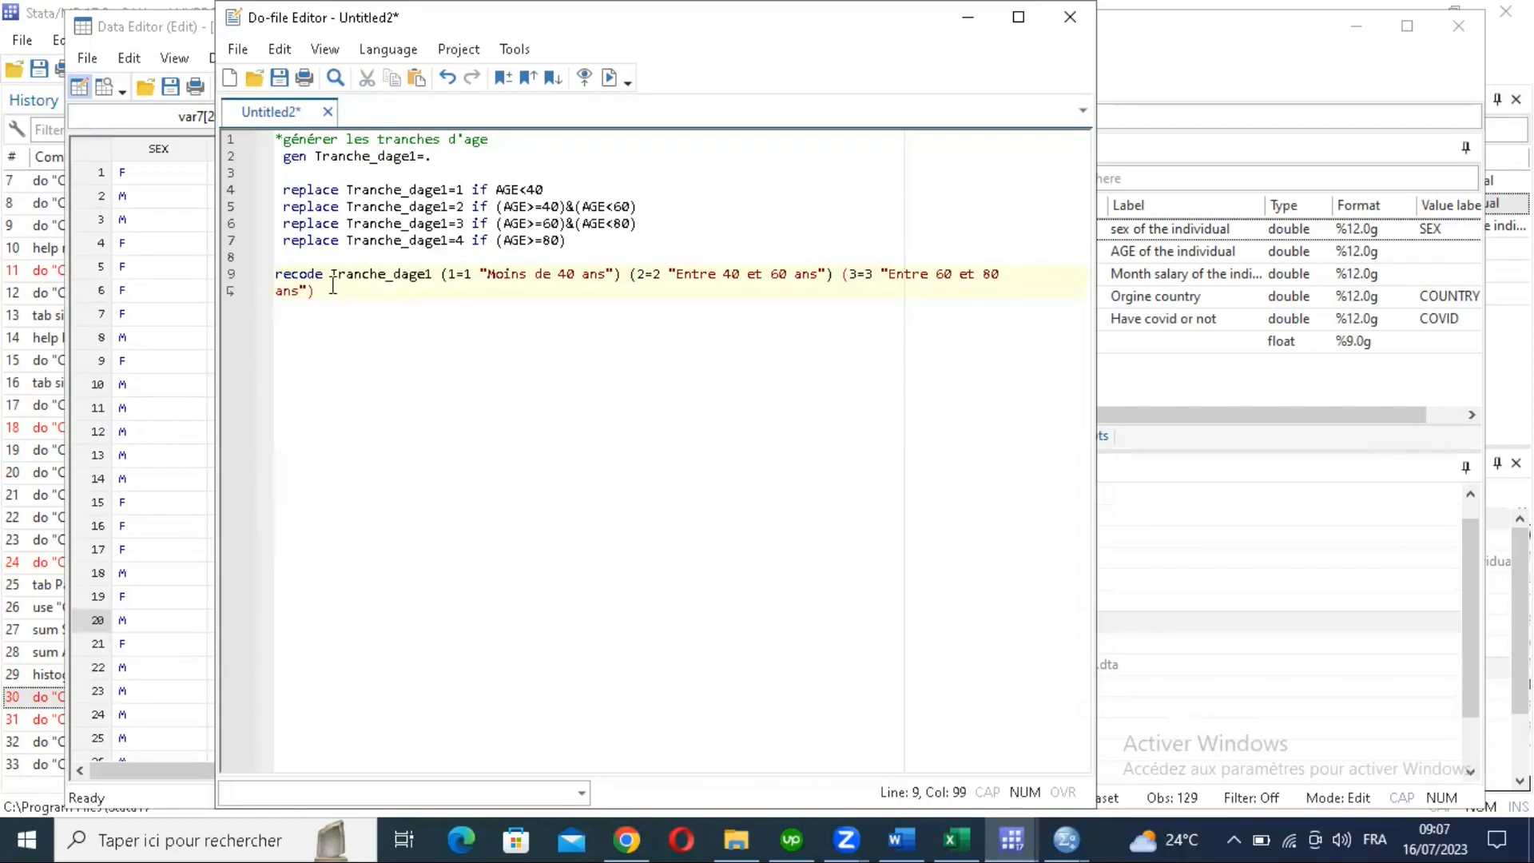
Step: Add a fourth recode rule, (4=4 "80 ans et plus"), by adapting a copy of the first rule
type("(1=1 \"Moins de 40 ans\")")
left_click(339, 289)
key("BackSpace")
type("4")
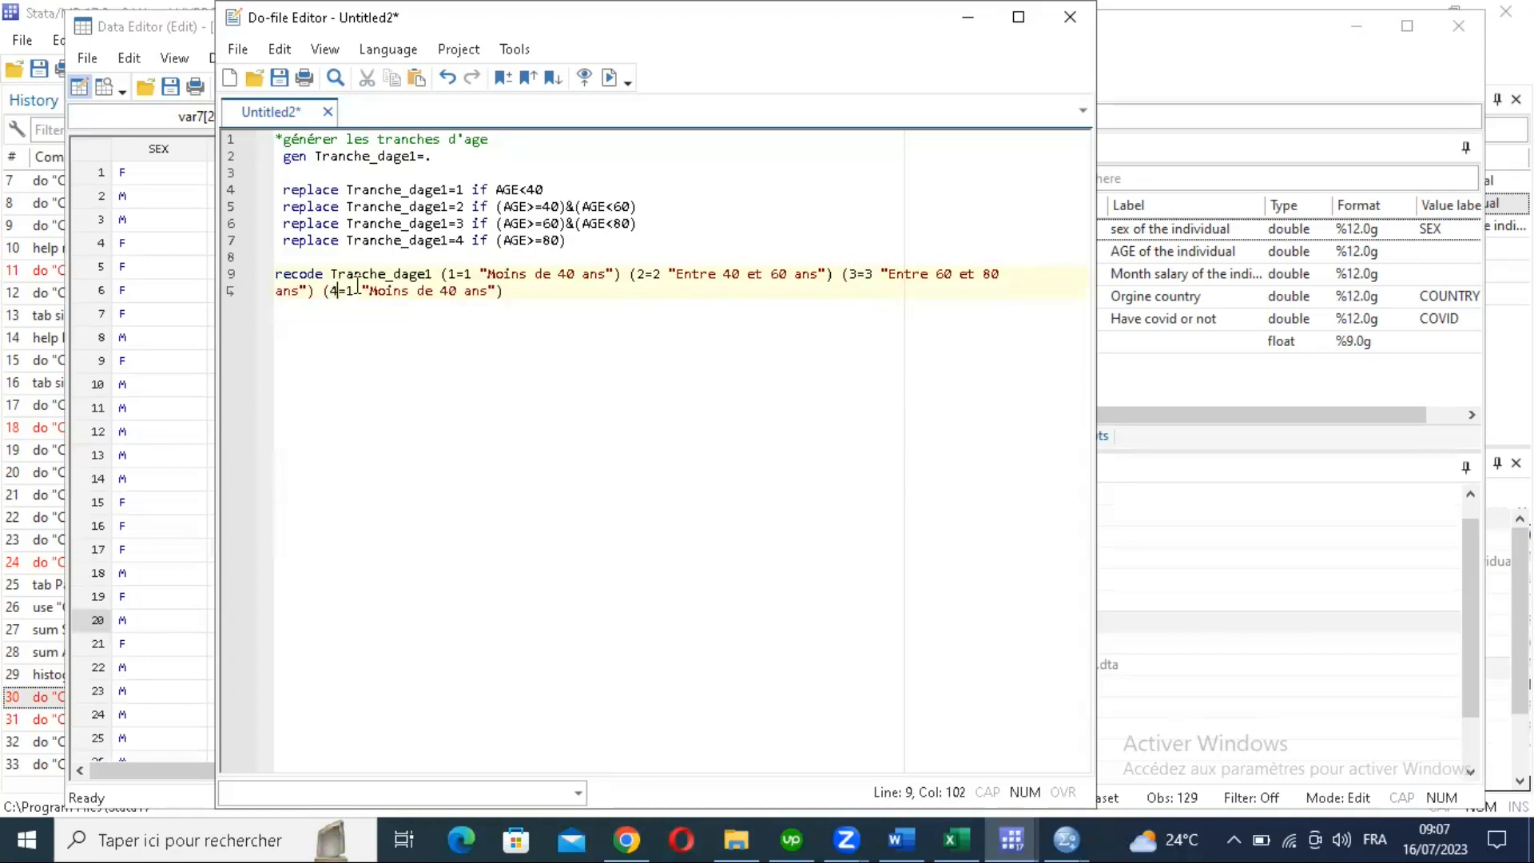
left_click(357, 294)
key("BackSpace")
type("4")
left_click_drag(369, 293, 487, 294)
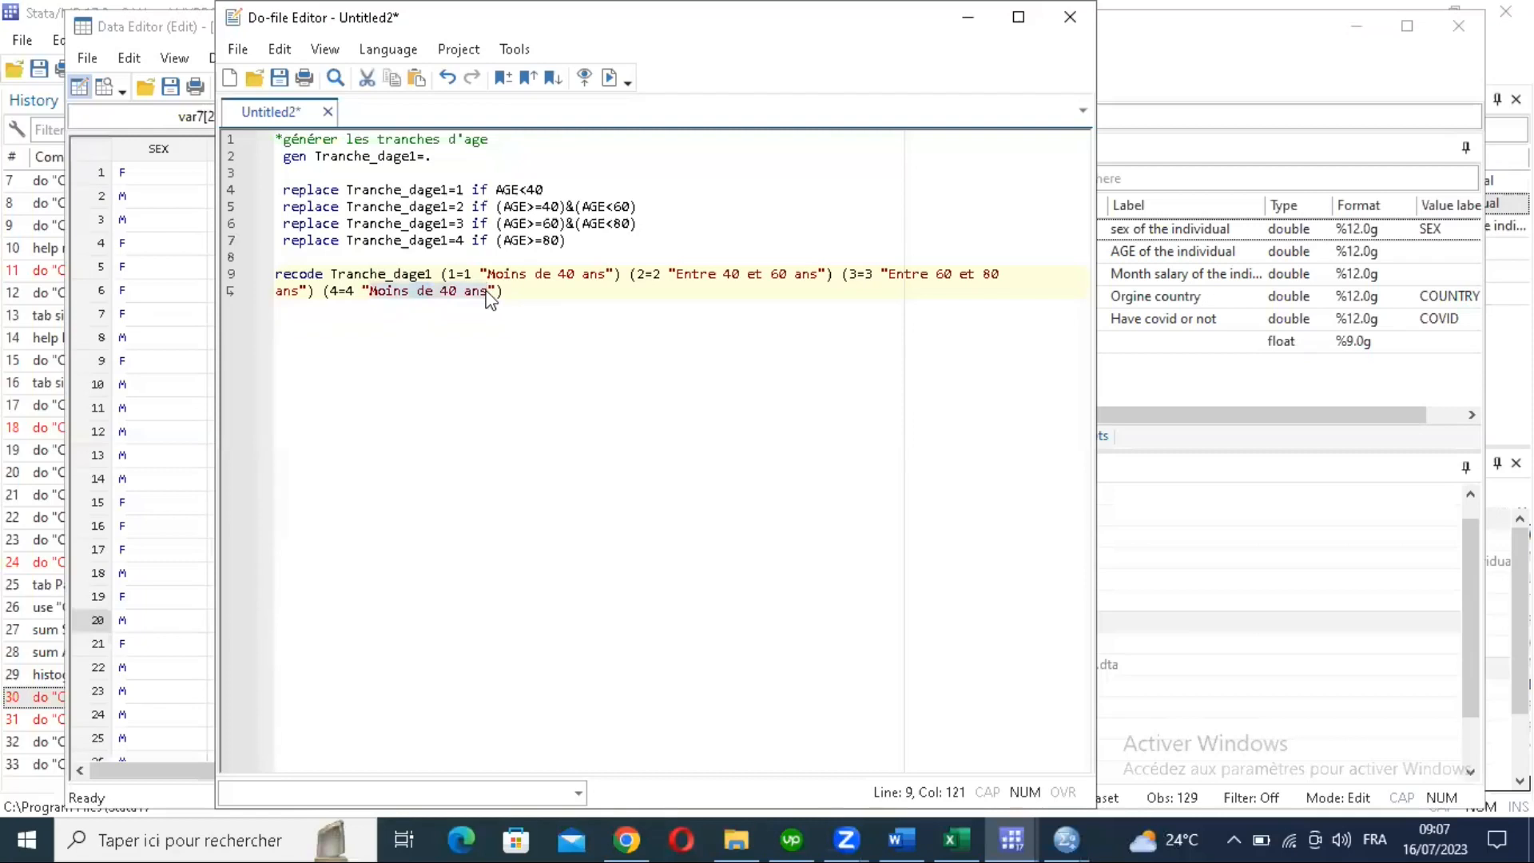
type("80 ")
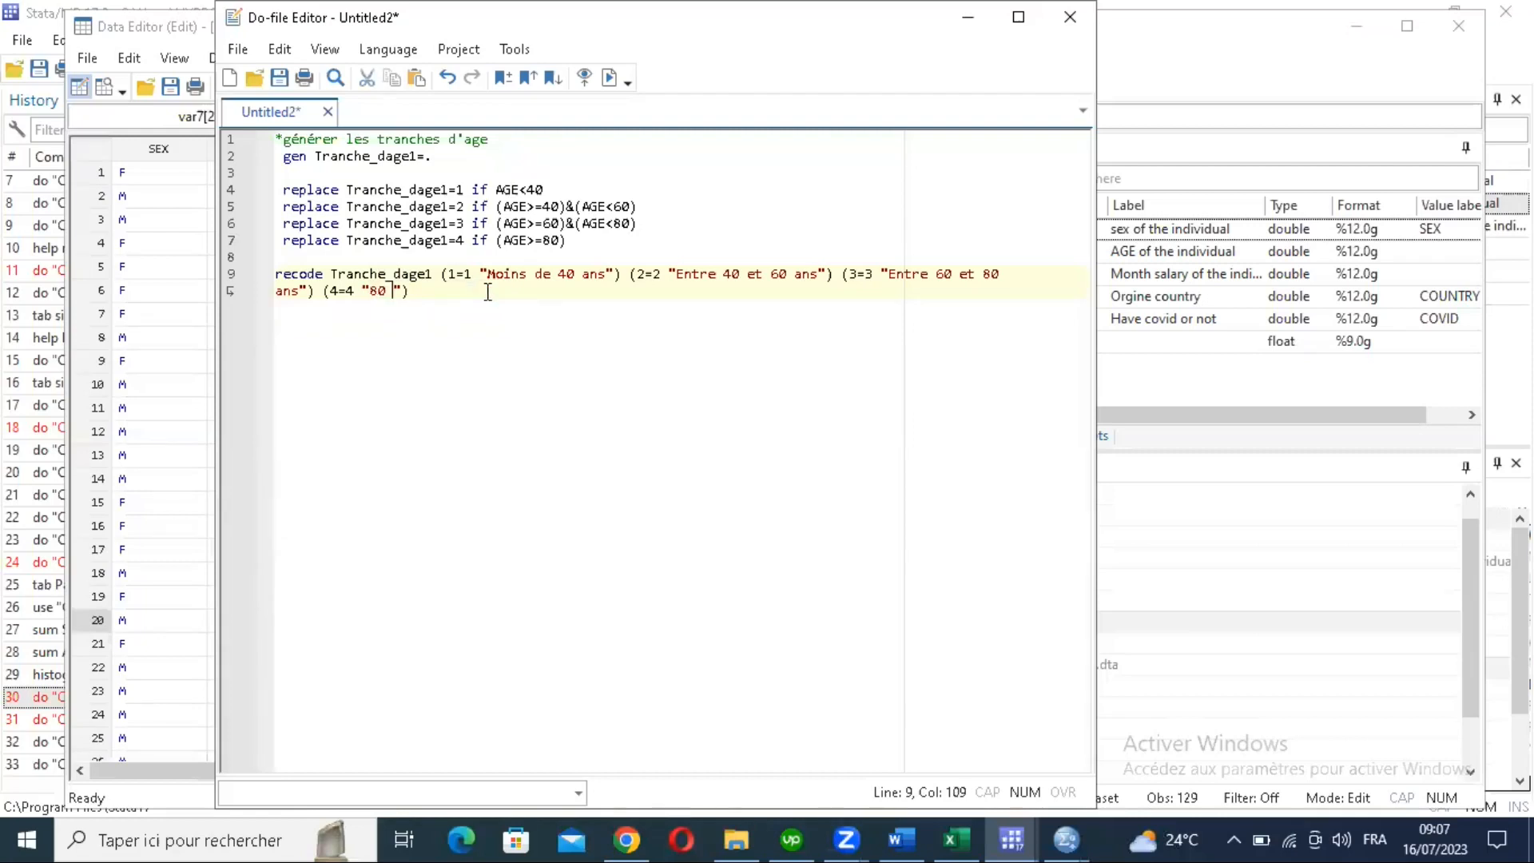
type("ans et plus")
Step: Finish the recode command with the option generate(Tranche_dage), run it and check the new column in the Data Editor
key("End")
type(", ge")
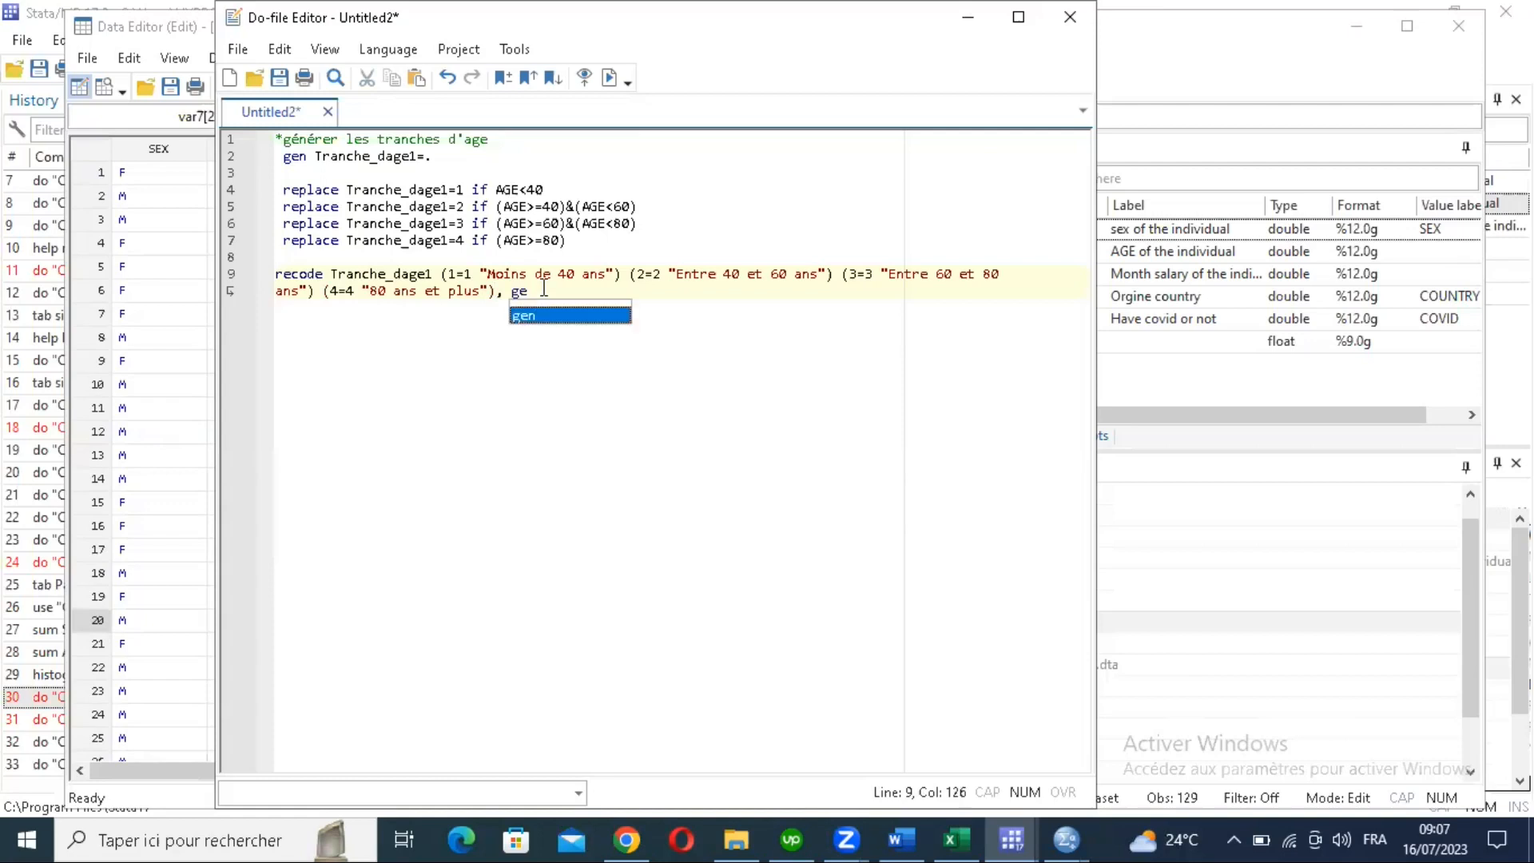
type("nerate")
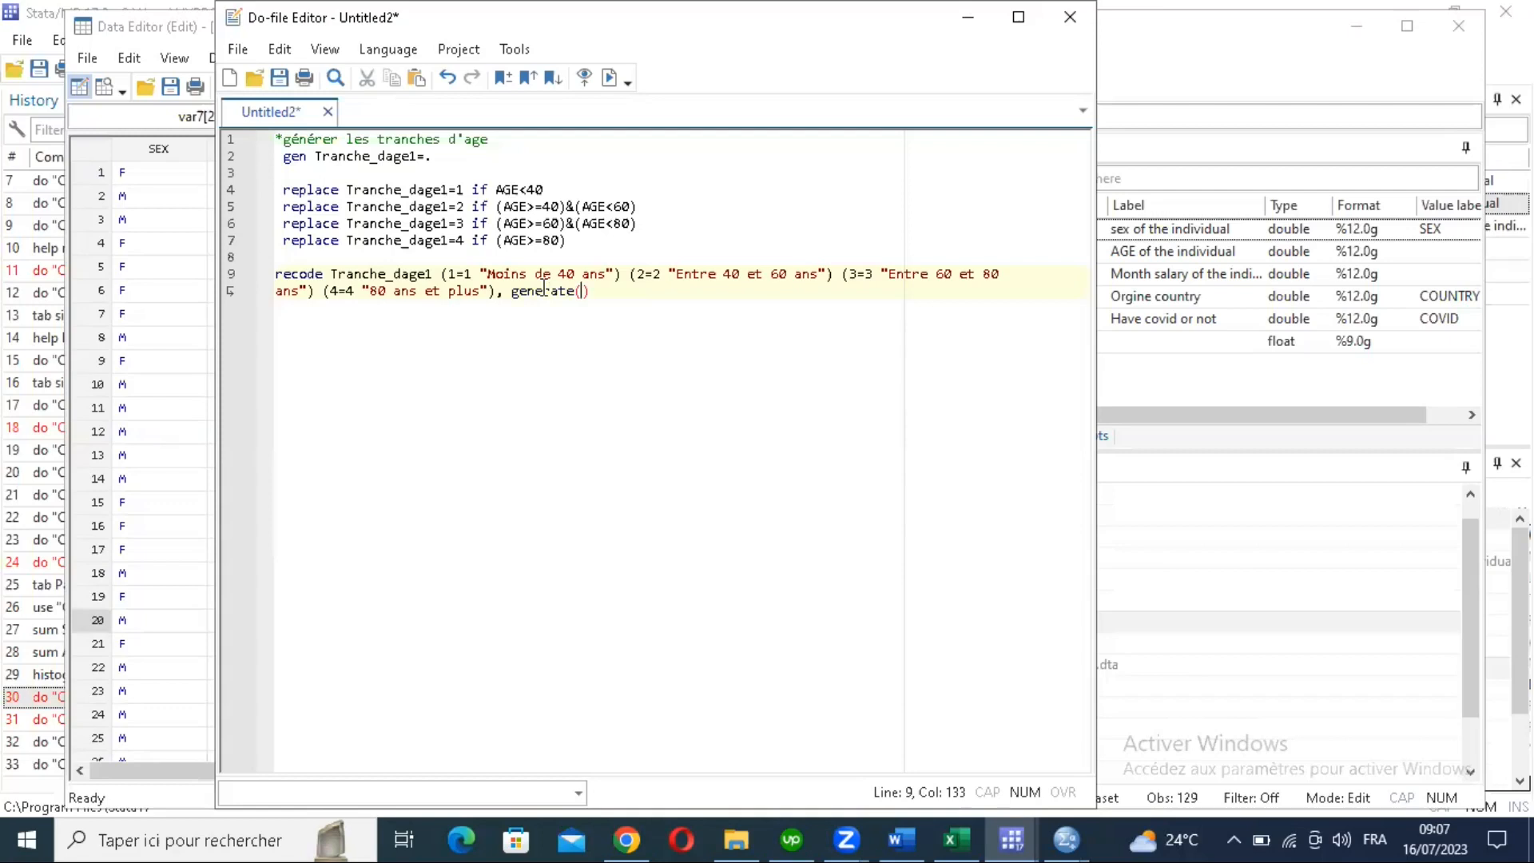
type("(Tranche_da")
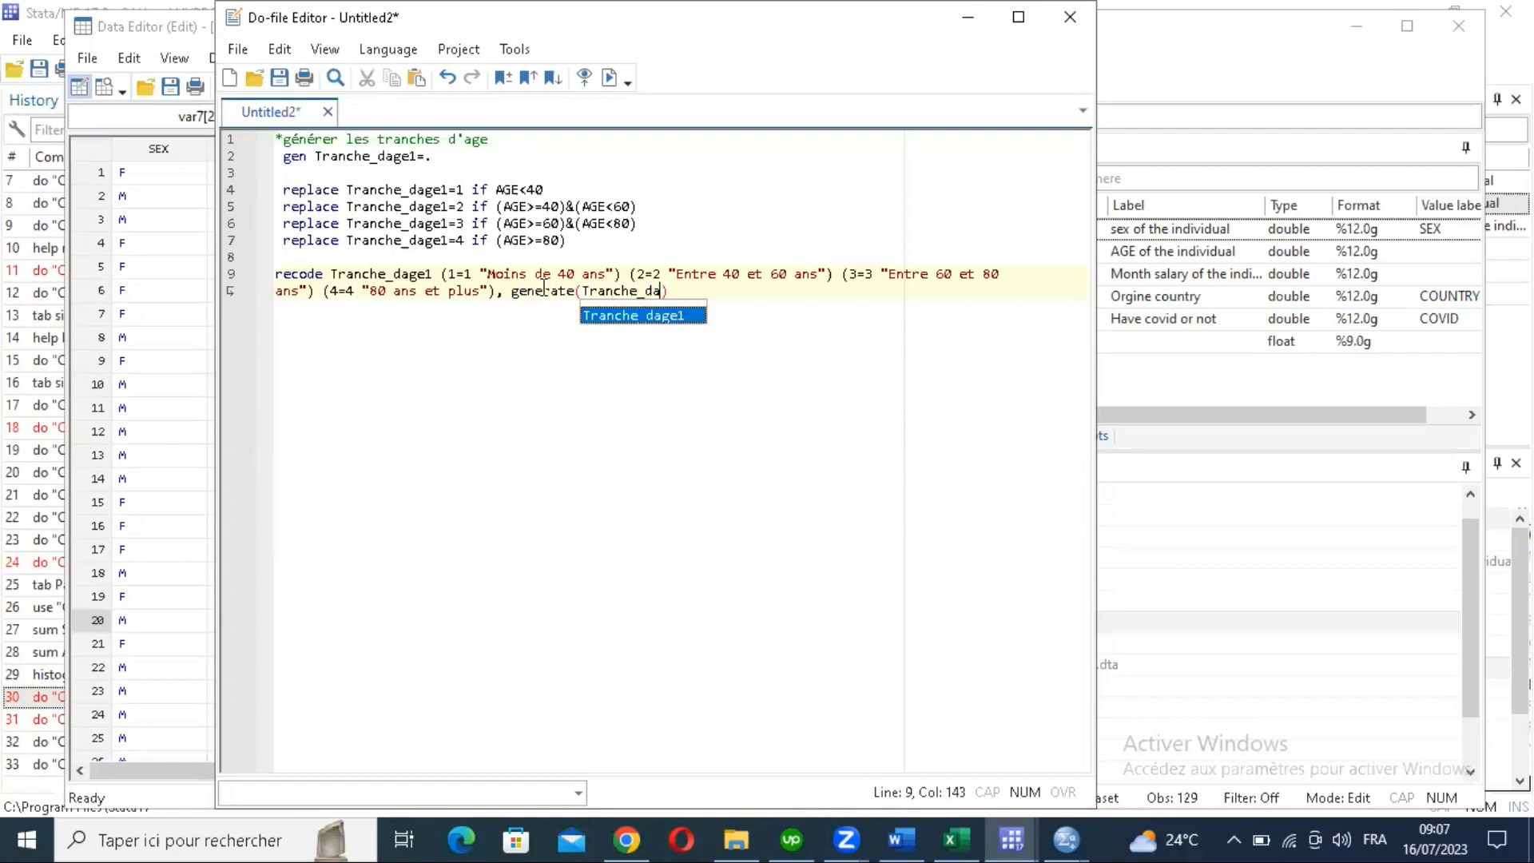
type("ge)")
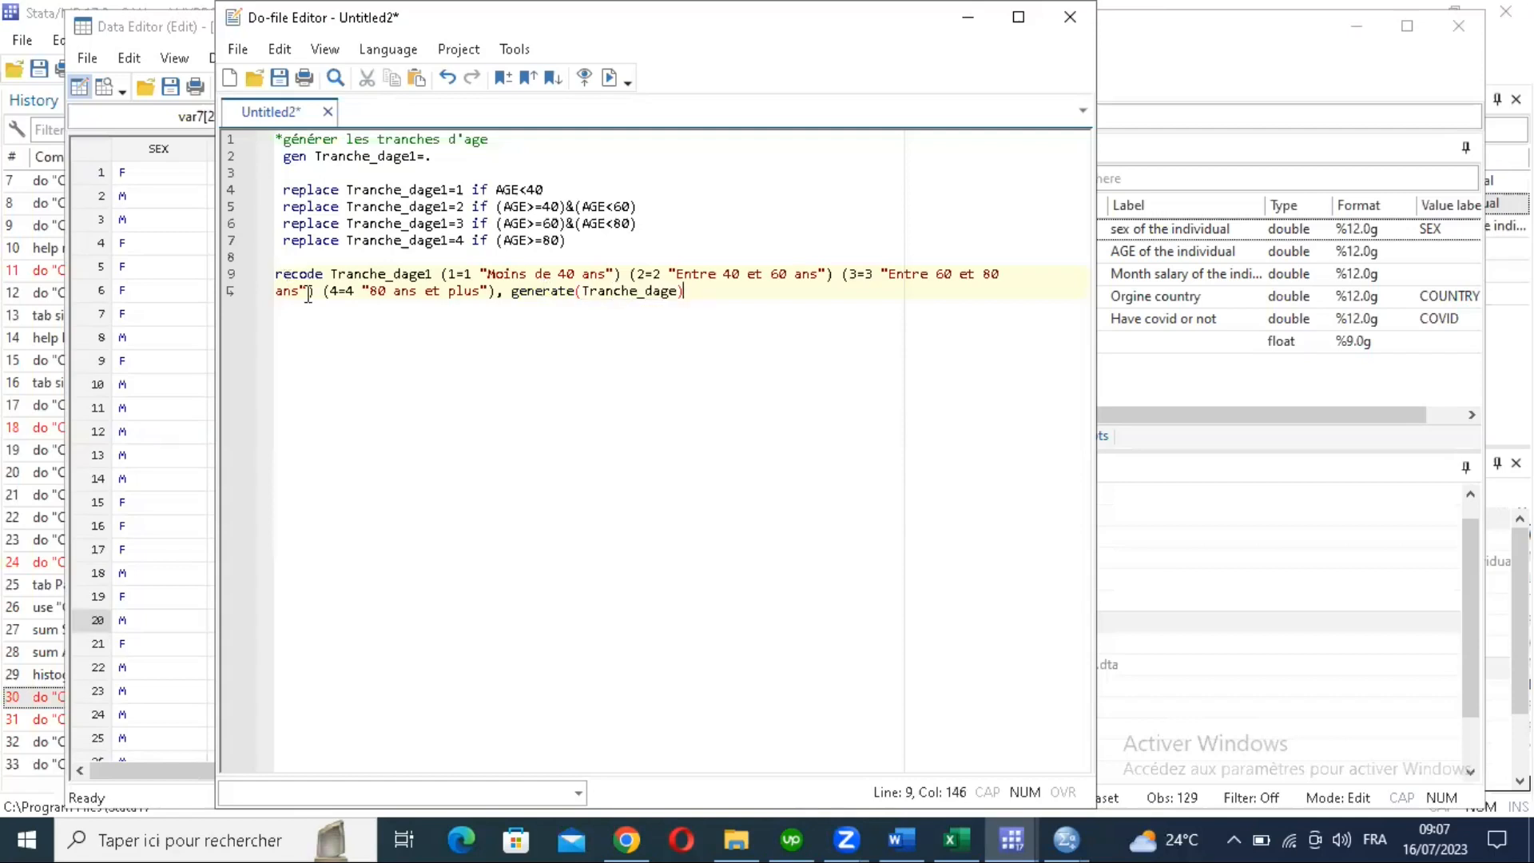
left_click_drag(276, 274, 307, 292)
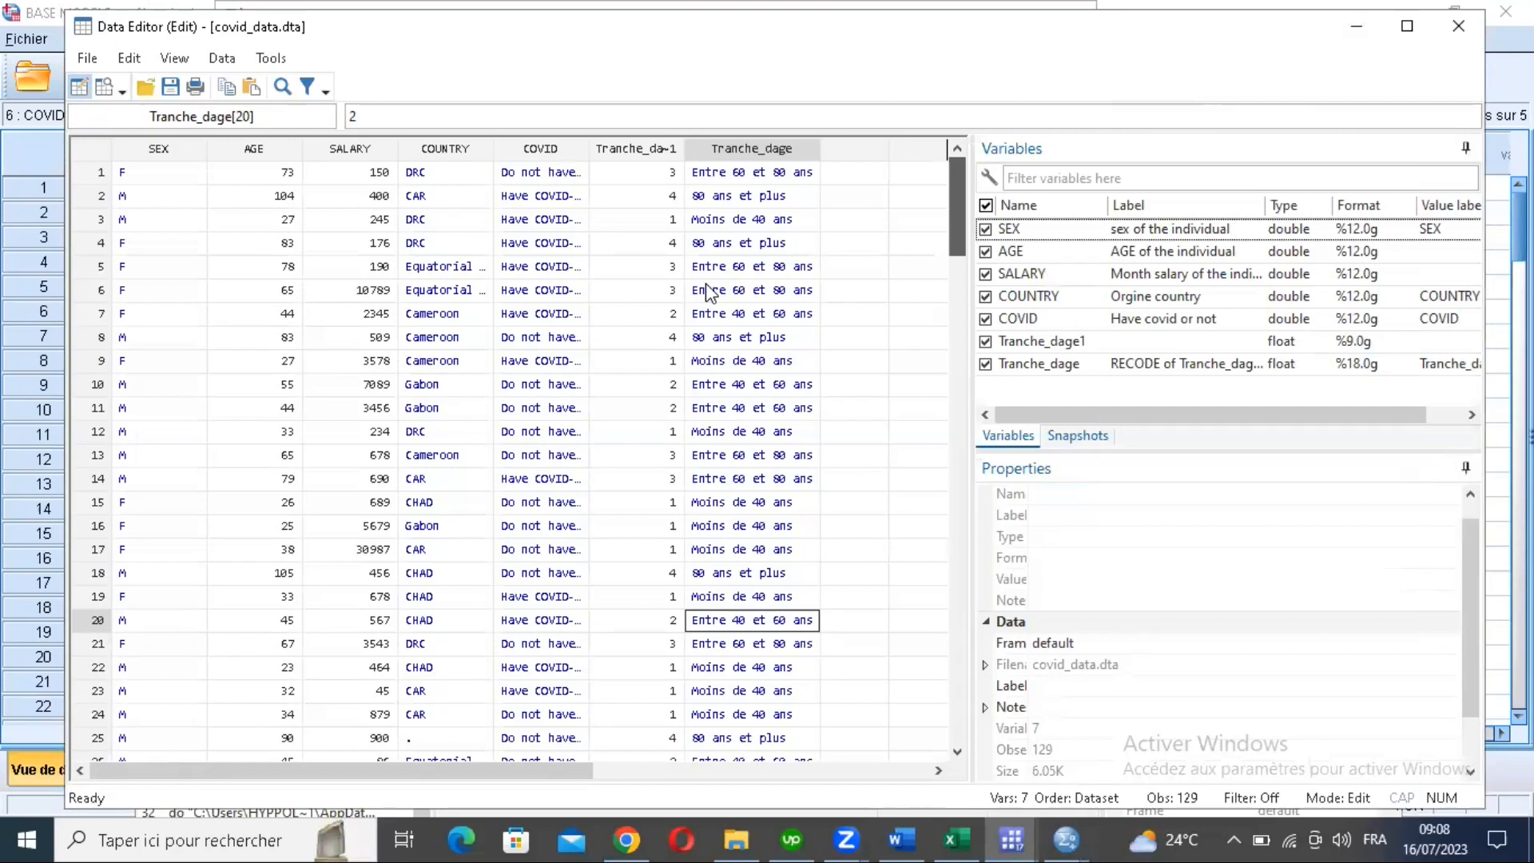
Step: Add the line label variable Tranche_dage "Tranches d'ages" below the recode command in the do-file
key("alt+Tab")
key("Return")
type("label varial")
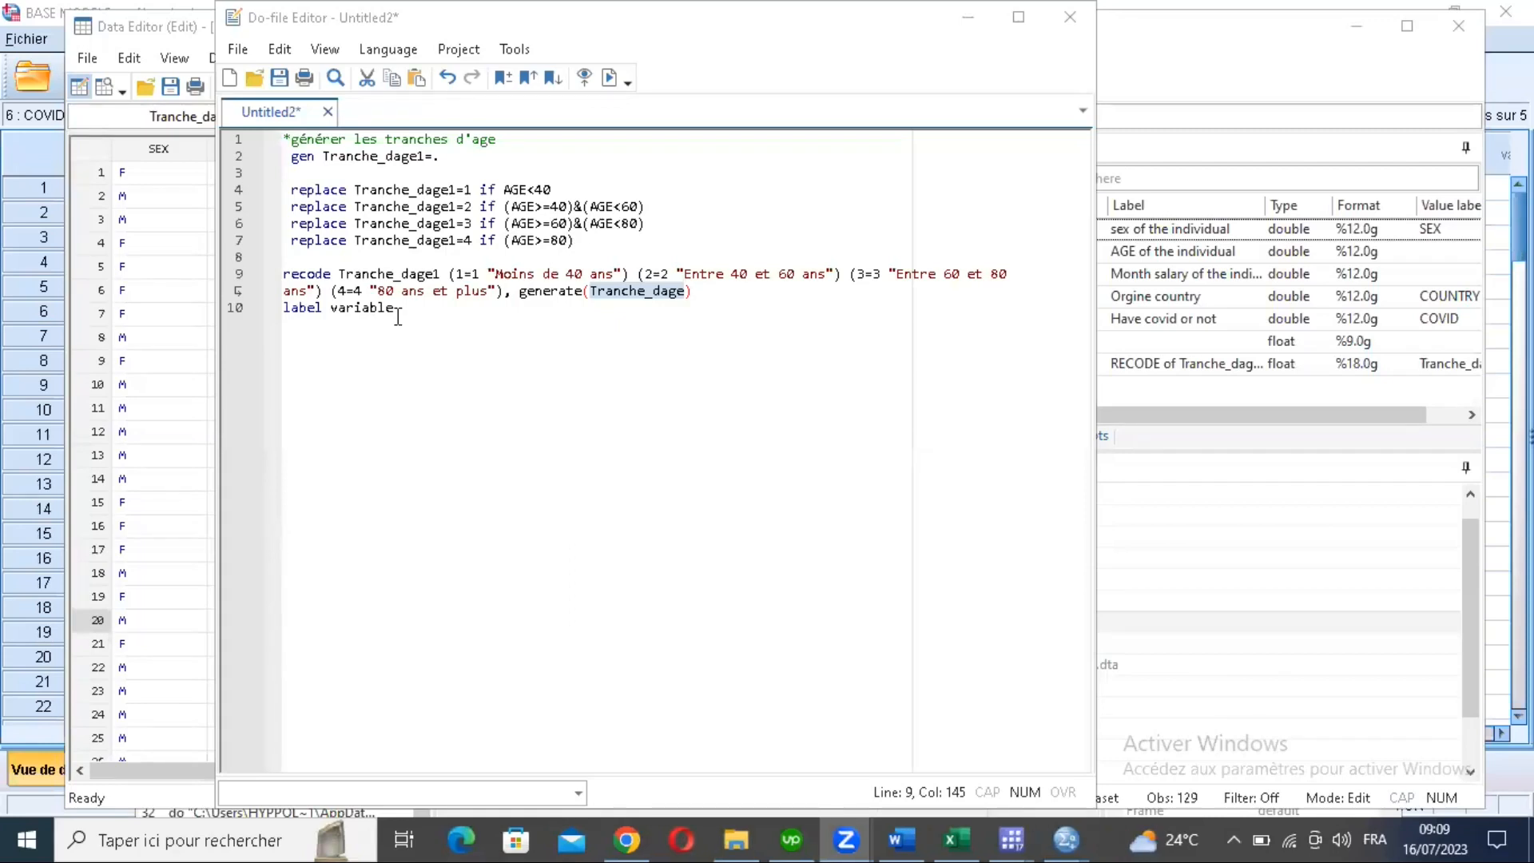
left_click(398, 316)
type("(1=1 \"Moins de 40 ans\")")
left_click(683, 291)
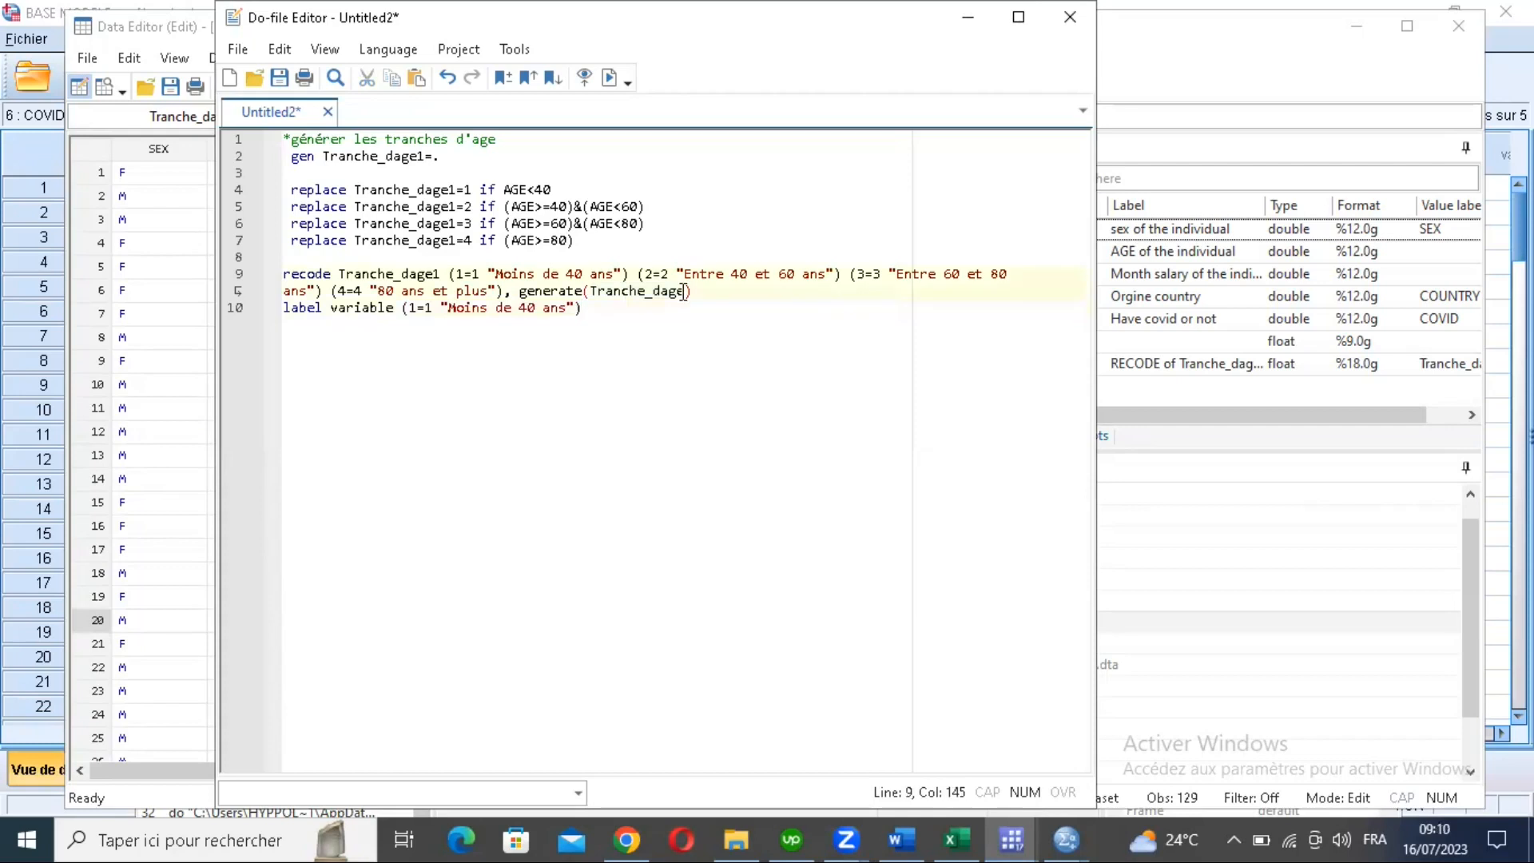
left_click(590, 291, "shift")
key("ctrl+c")
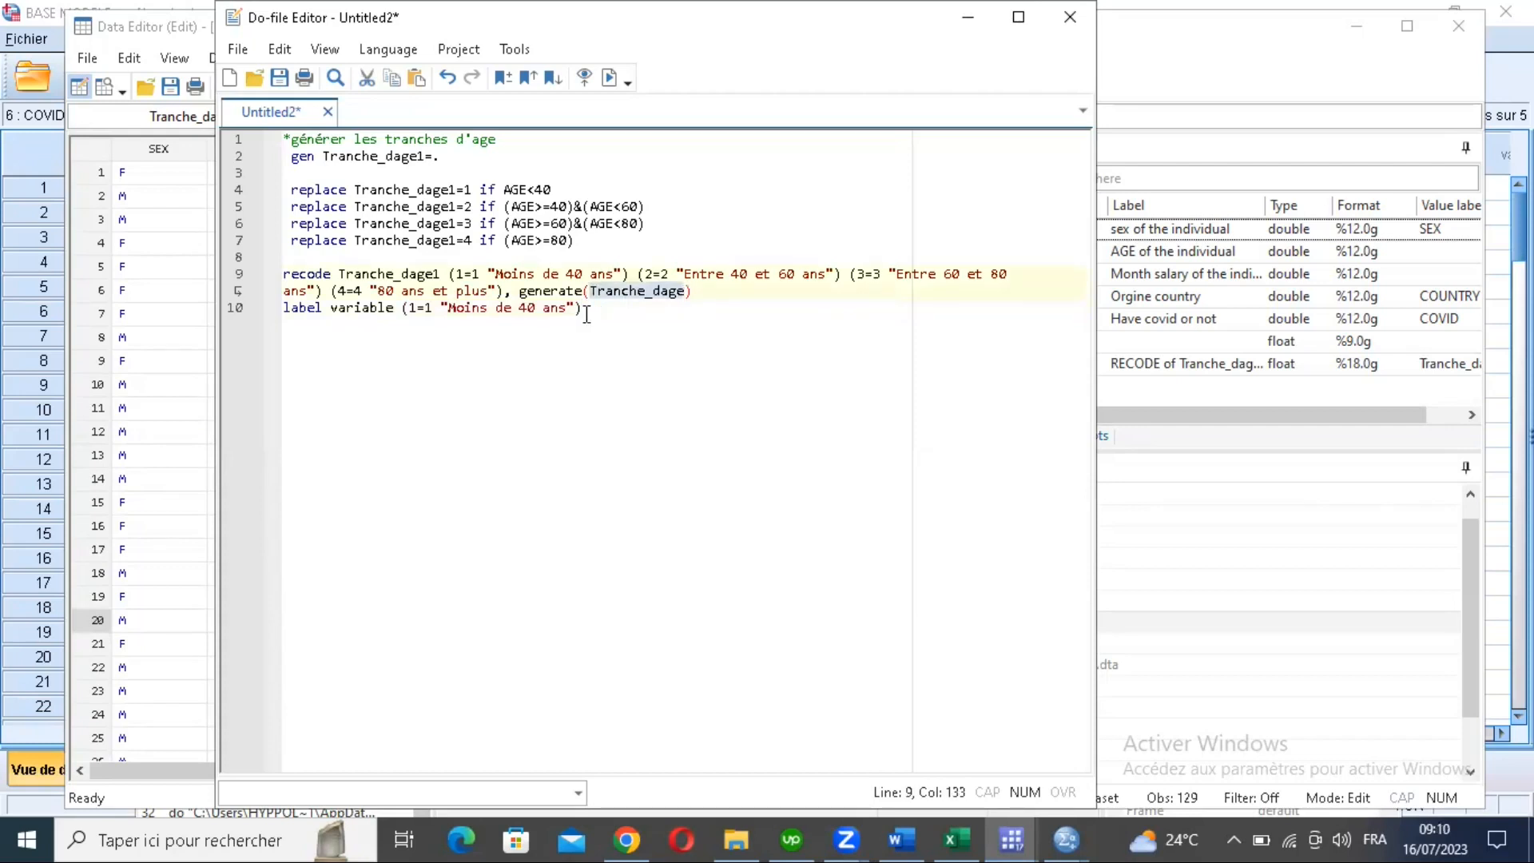
left_click(584, 313)
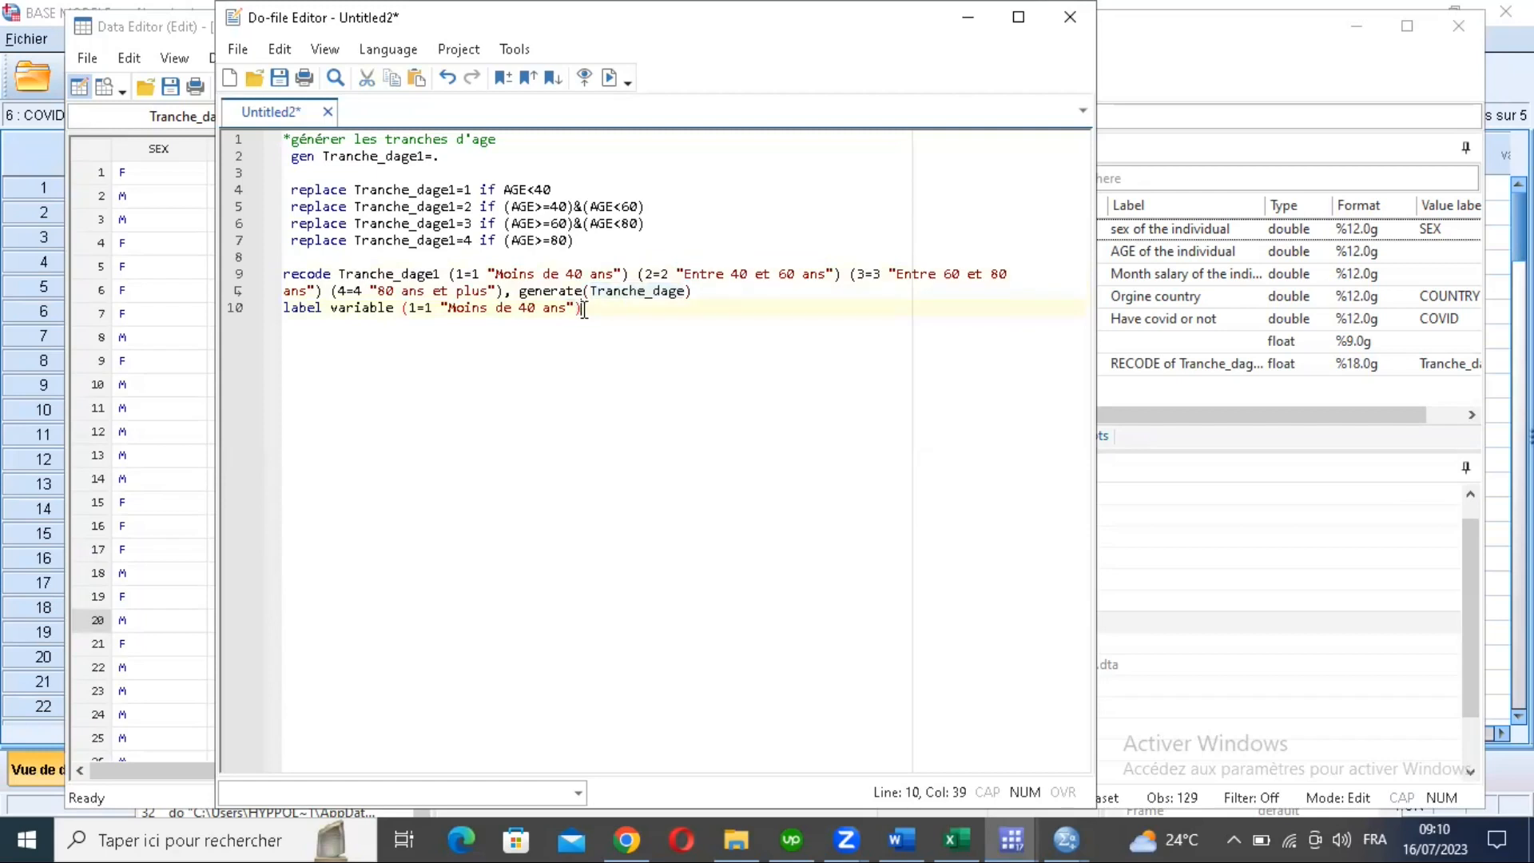
left_click(403, 315, "shift")
key("ctrl+v")
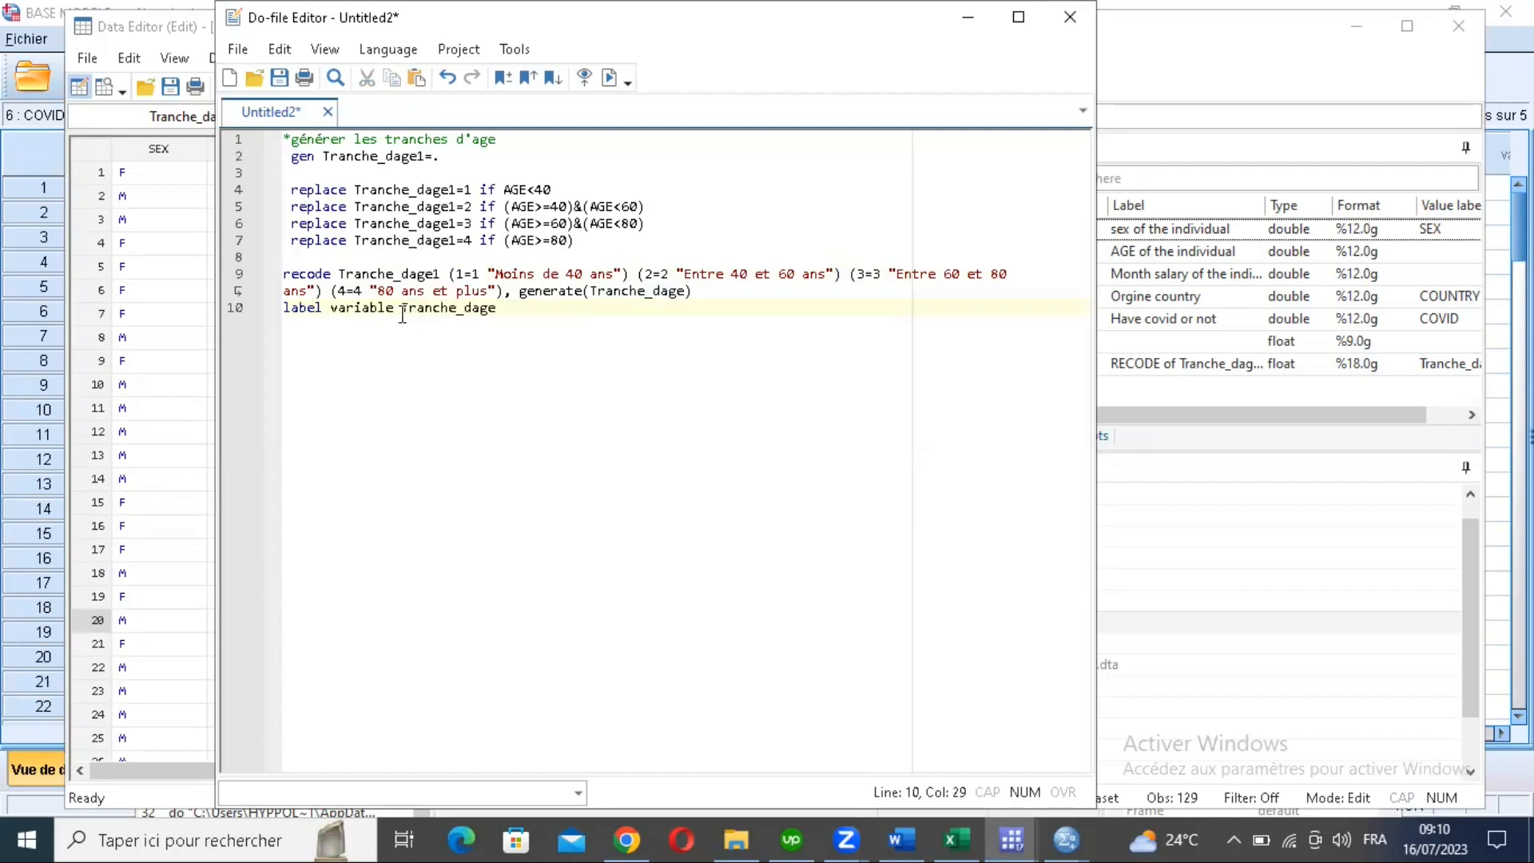
type("\"Tranches d'ages")
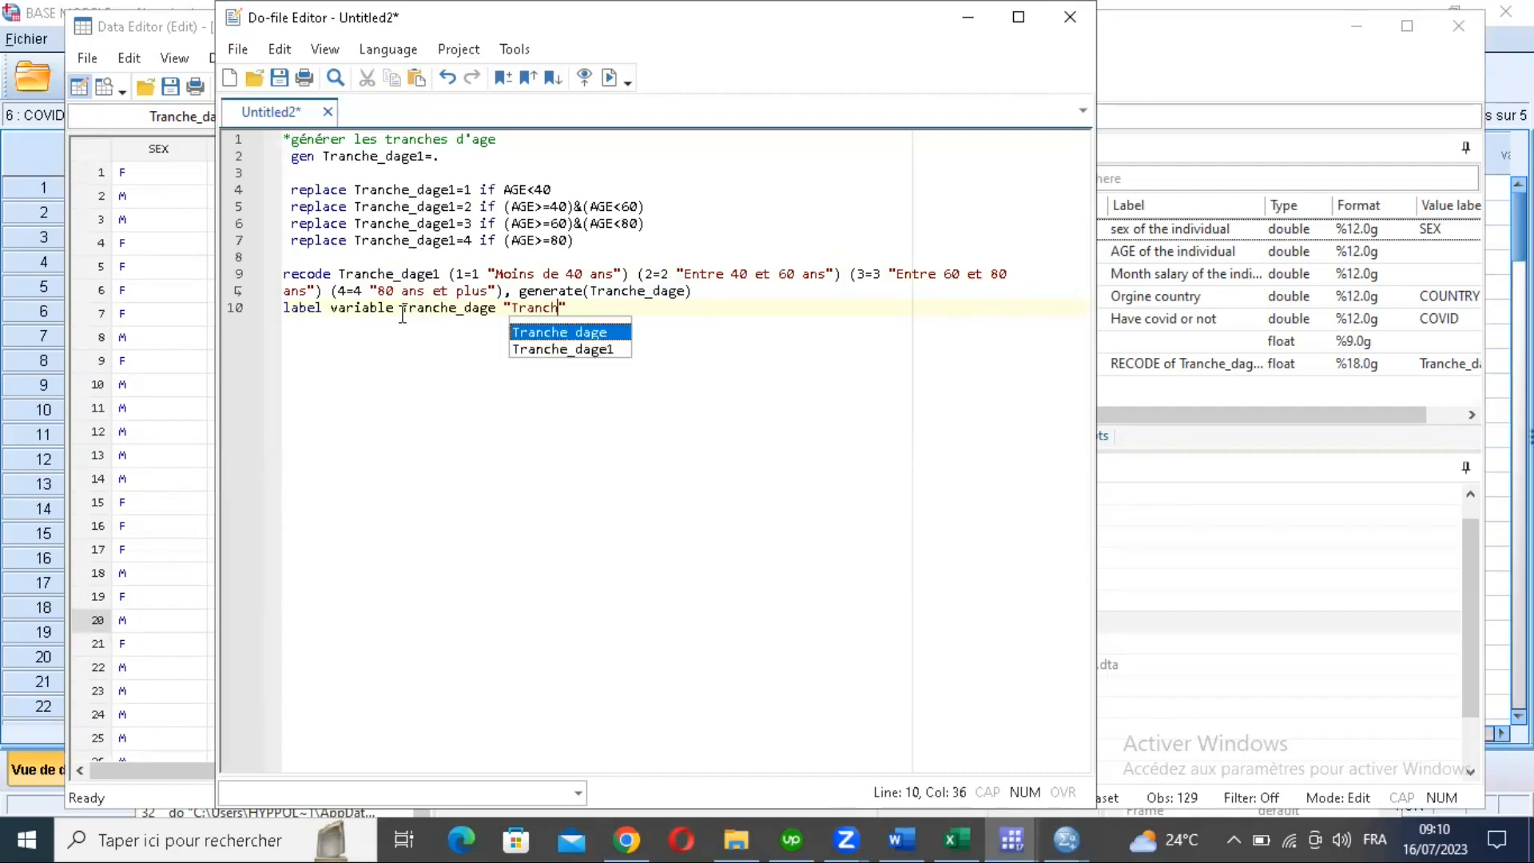
Step: Run only the label variable line and check its output in Stata's results
key("Home")
key("shift+End")
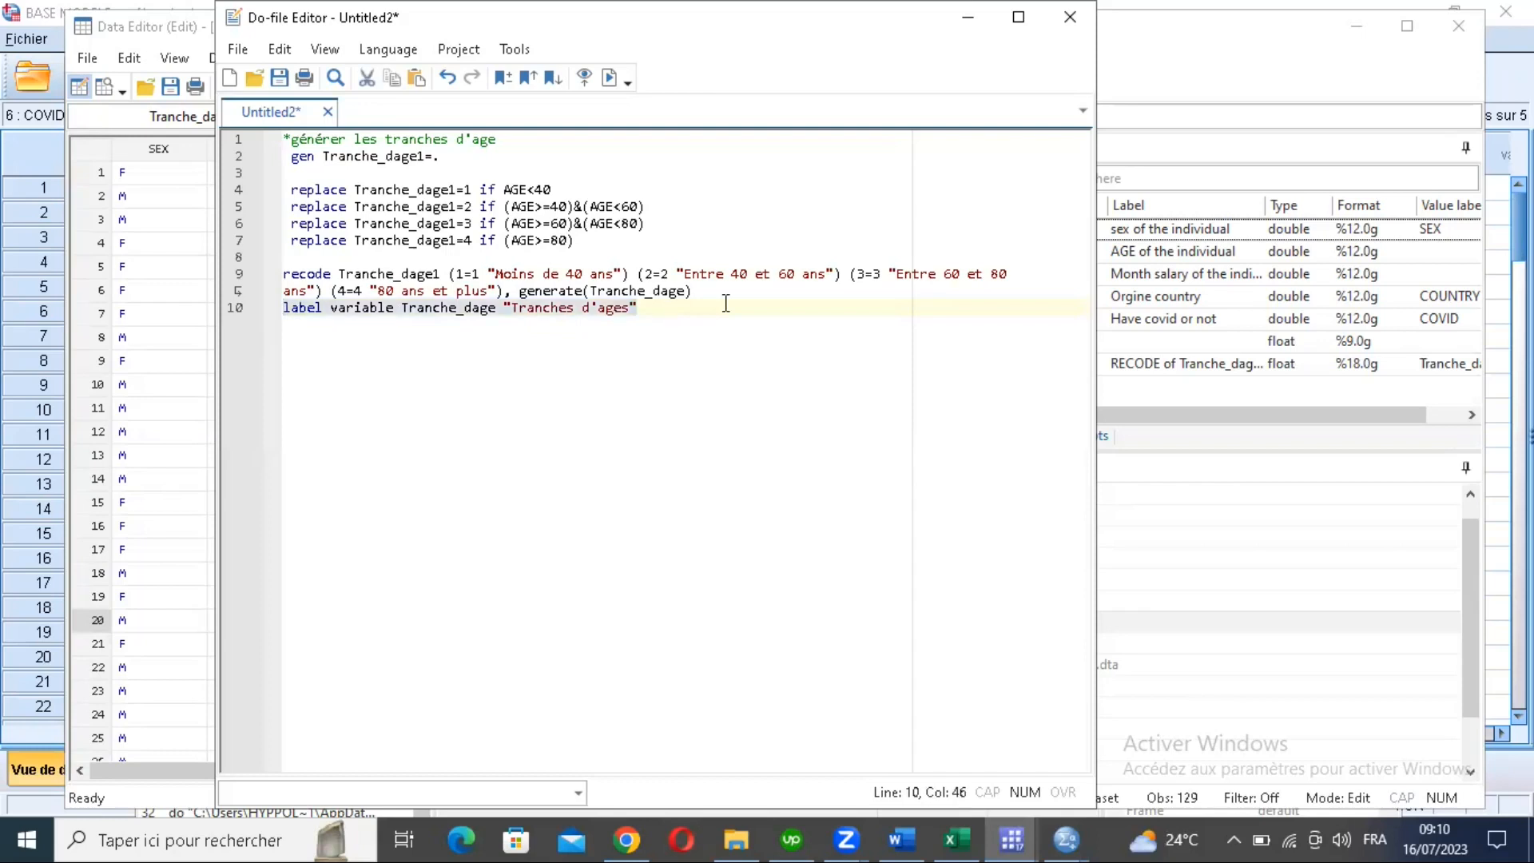
key("ctrl+d")
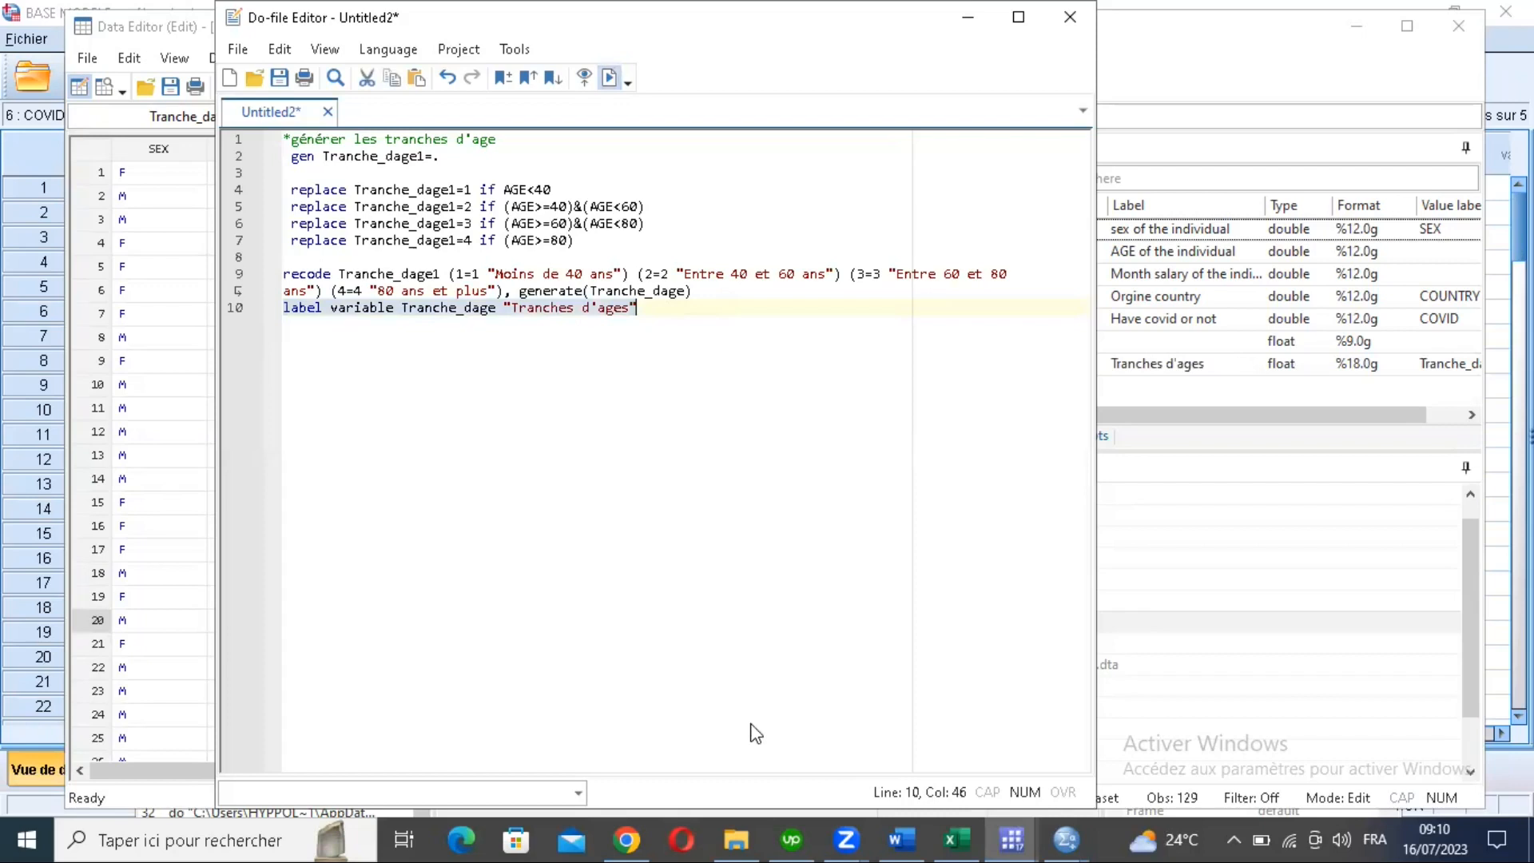
key("ctrl+d")
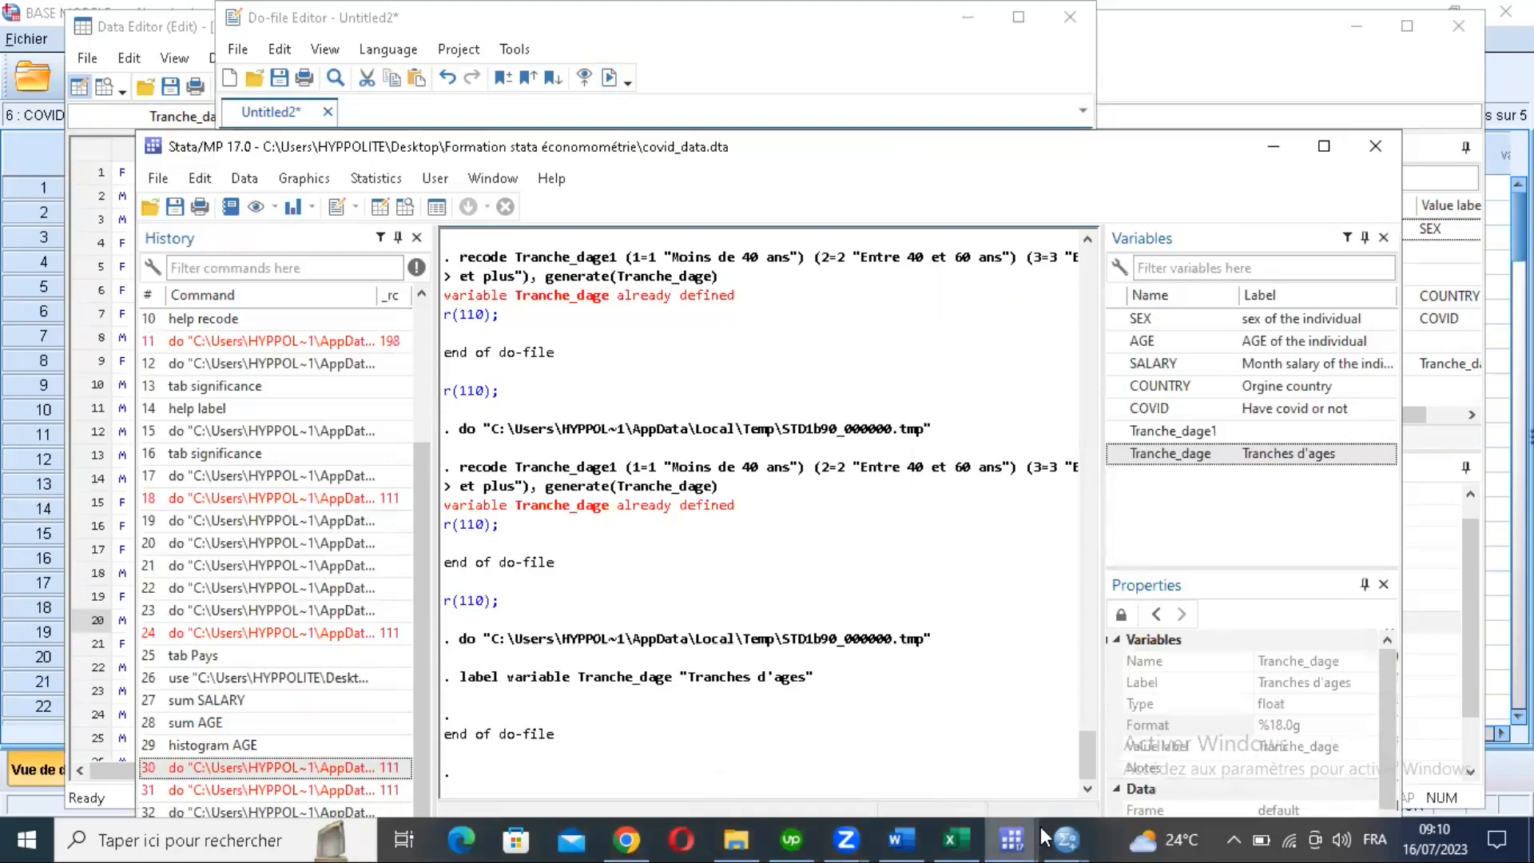
left_click(905, 837)
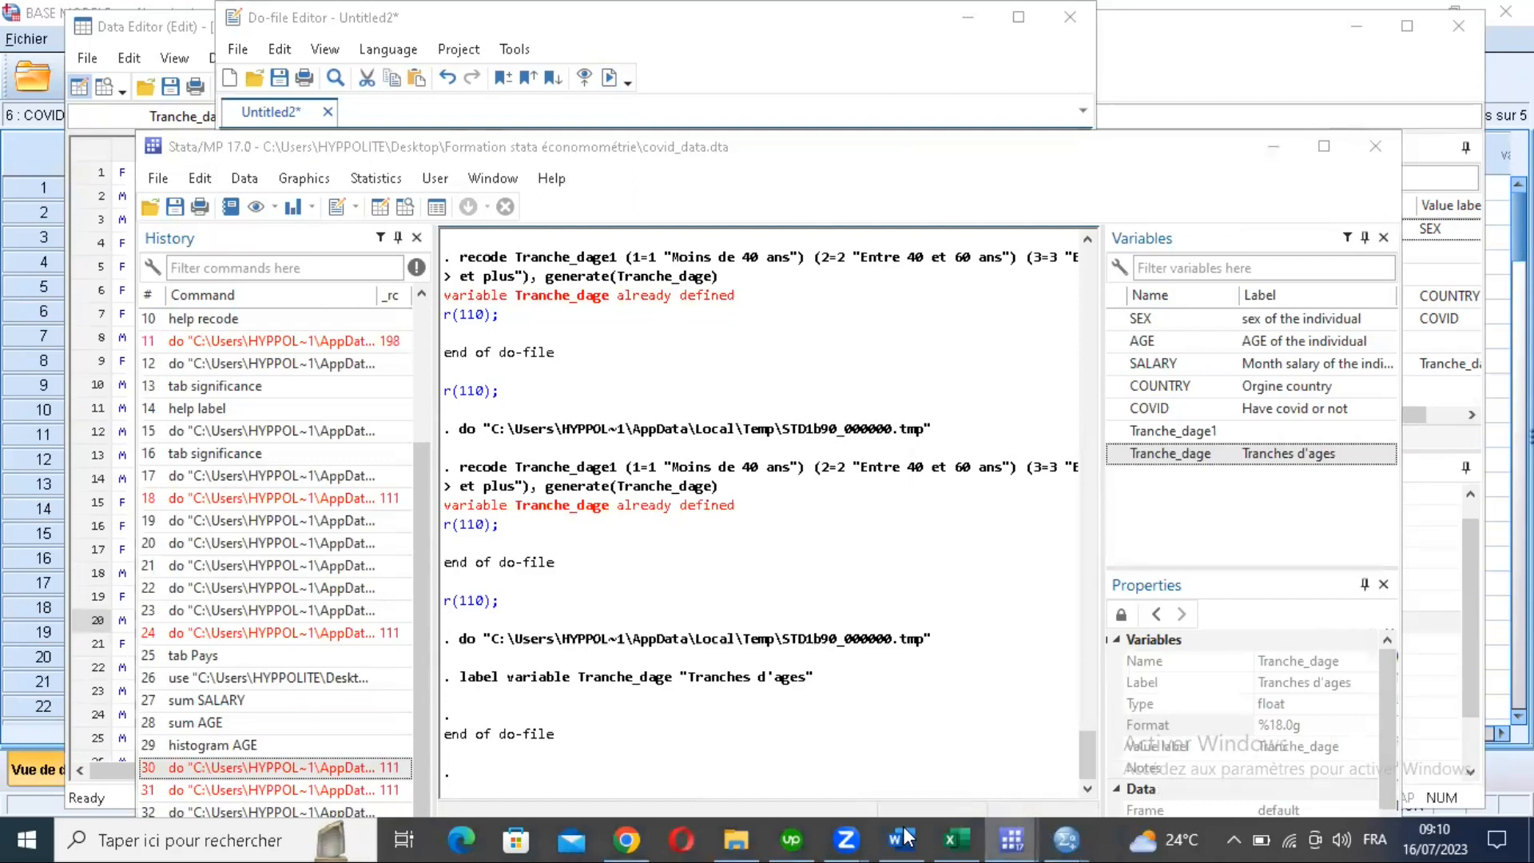
left_click(589, 379)
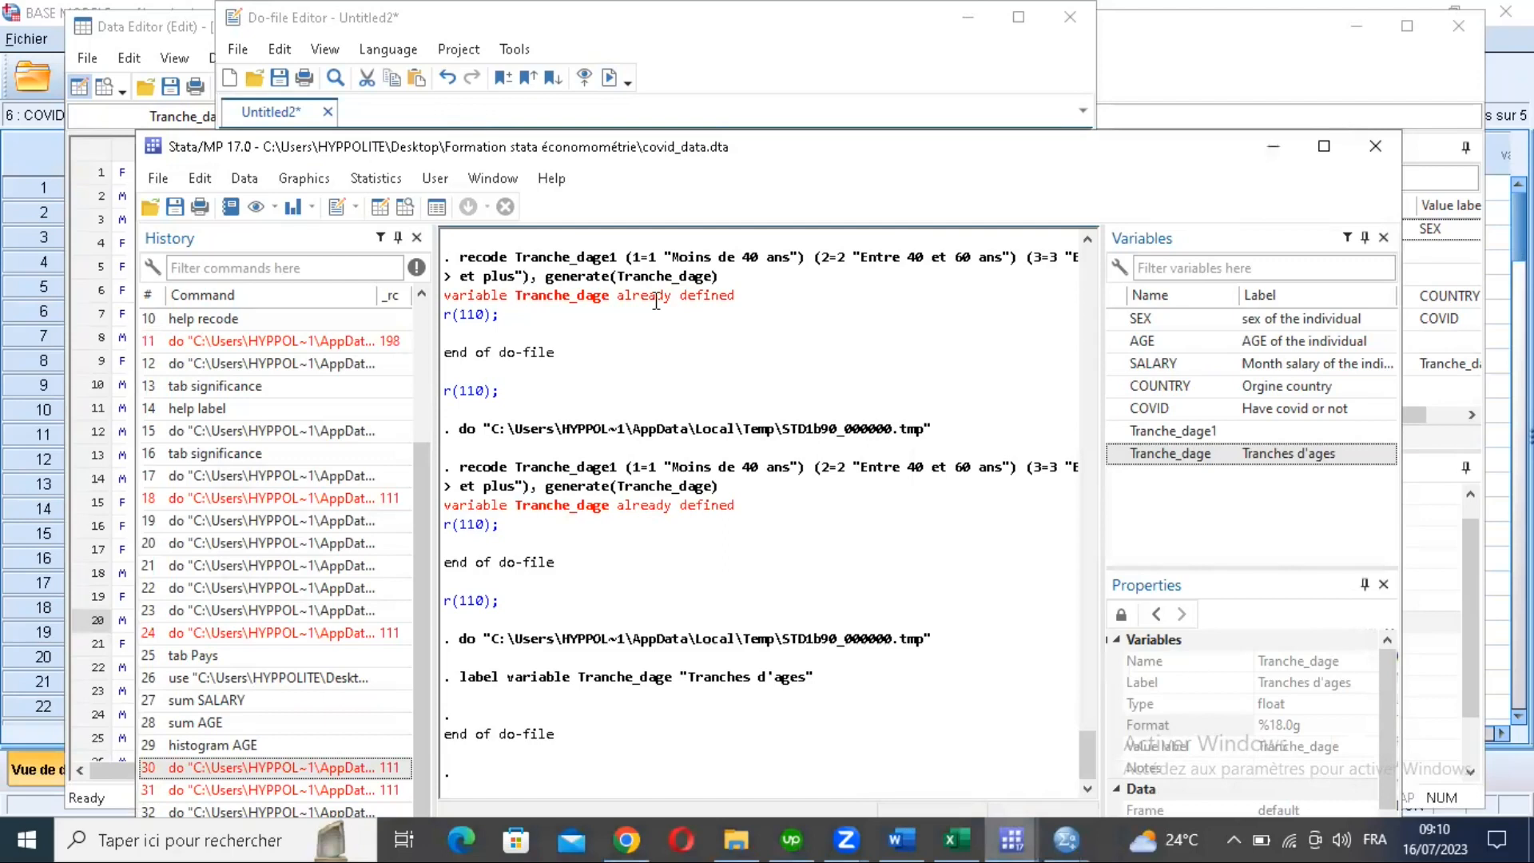
Step: Add the line drop Tranche_dage1 to the do-file and run it, and tabulate Tranche_dage in the main Stata window
left_click(774, 90)
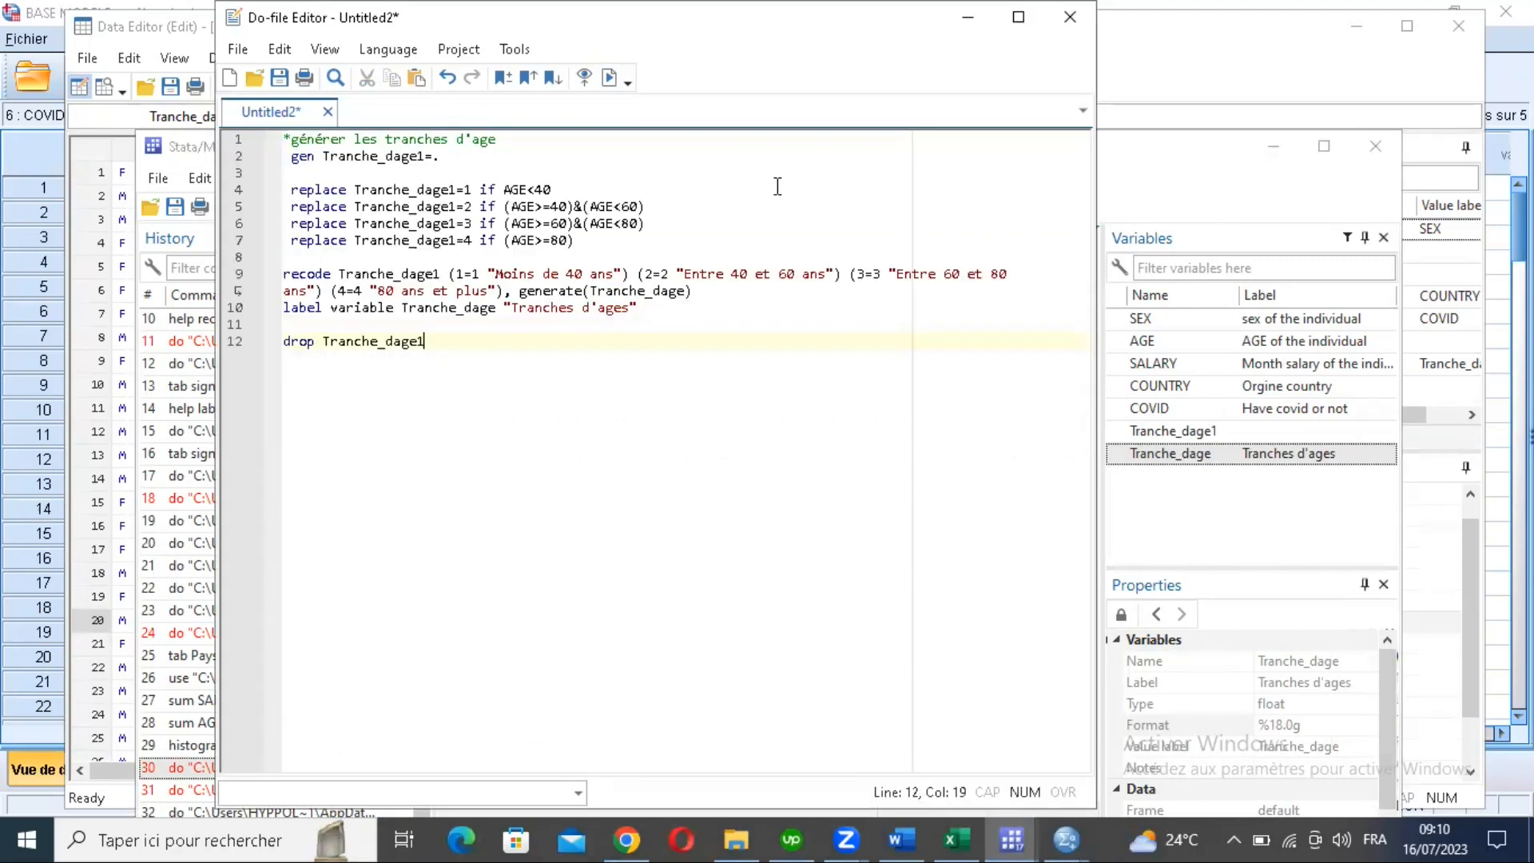
key("shift+Up")
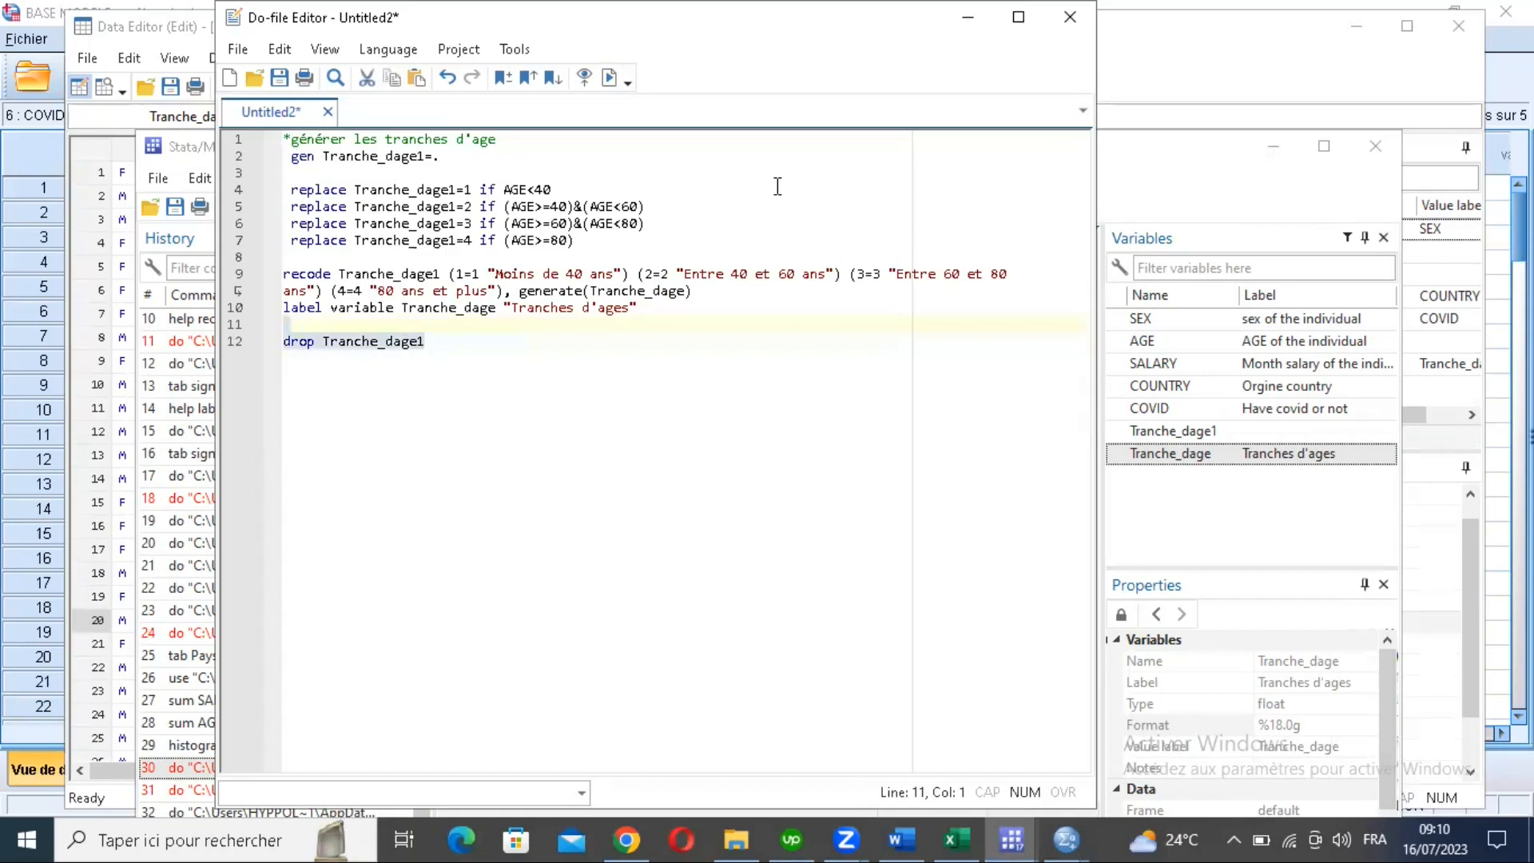
key("ctrl+d")
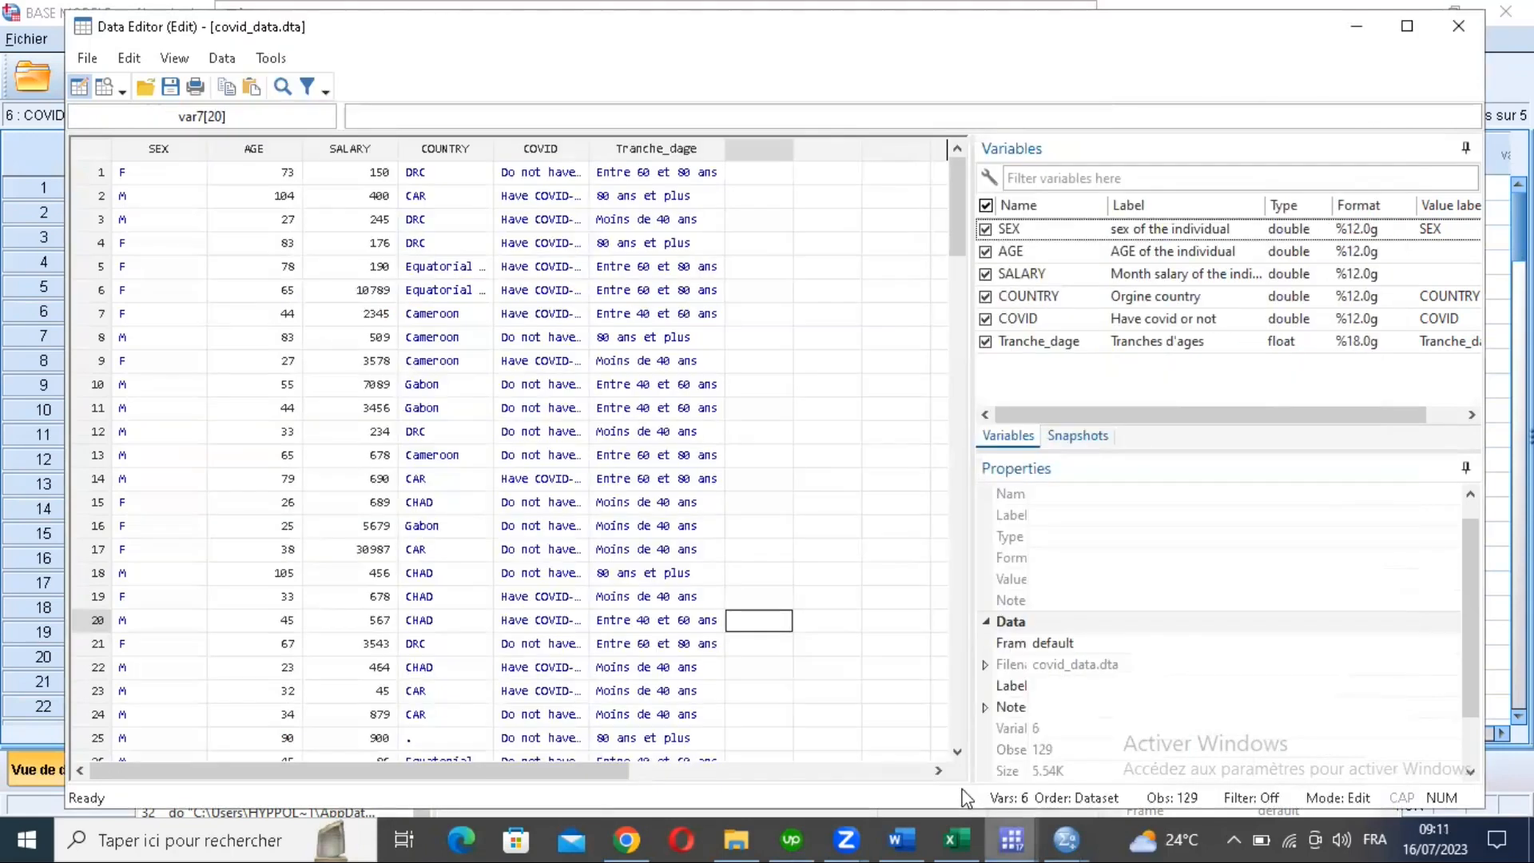
left_click(1011, 839)
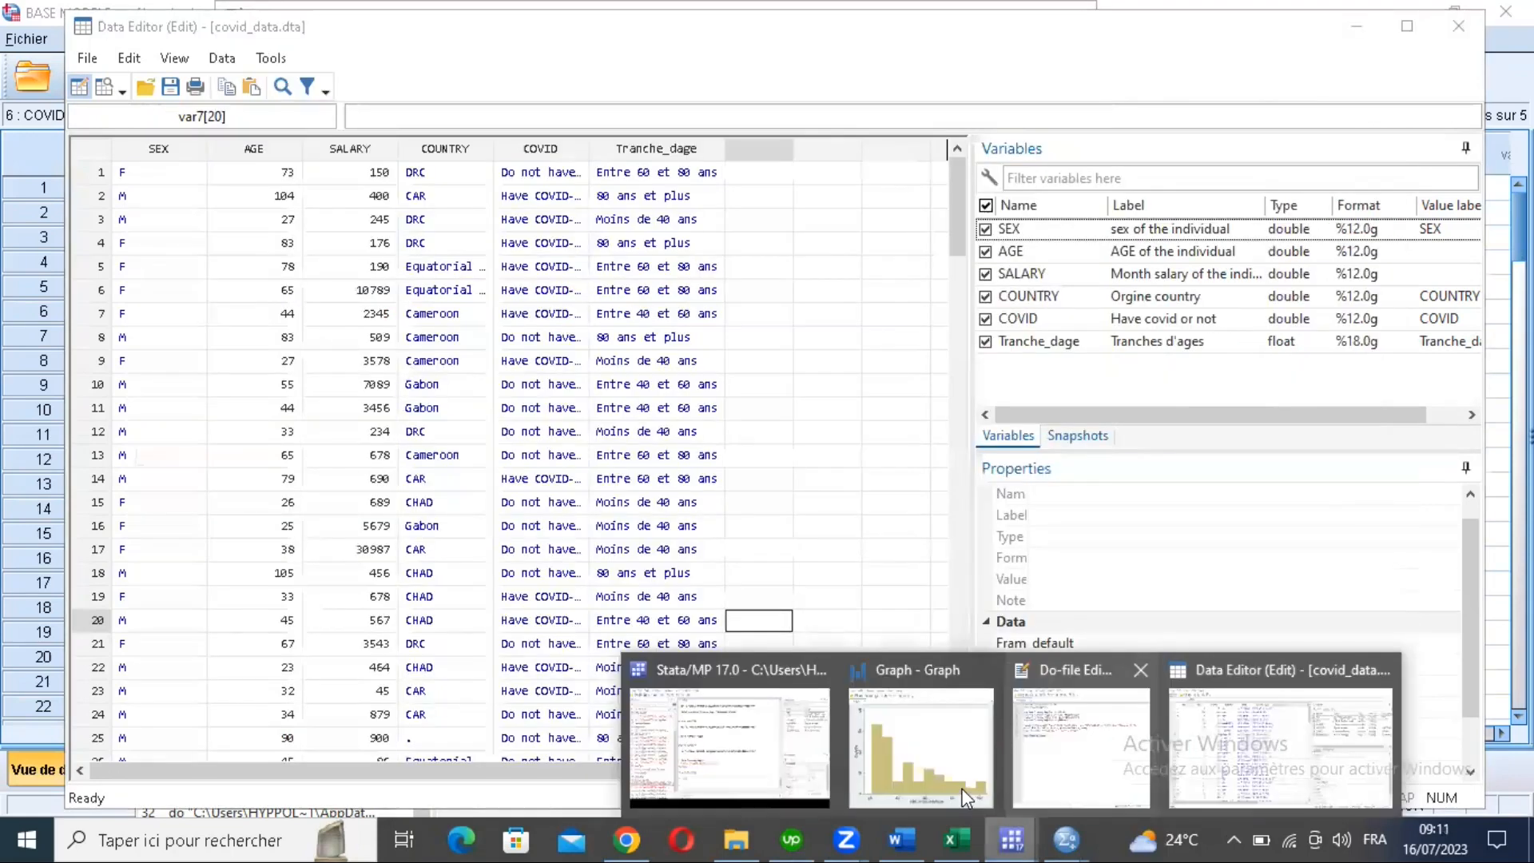
left_click(442, 786)
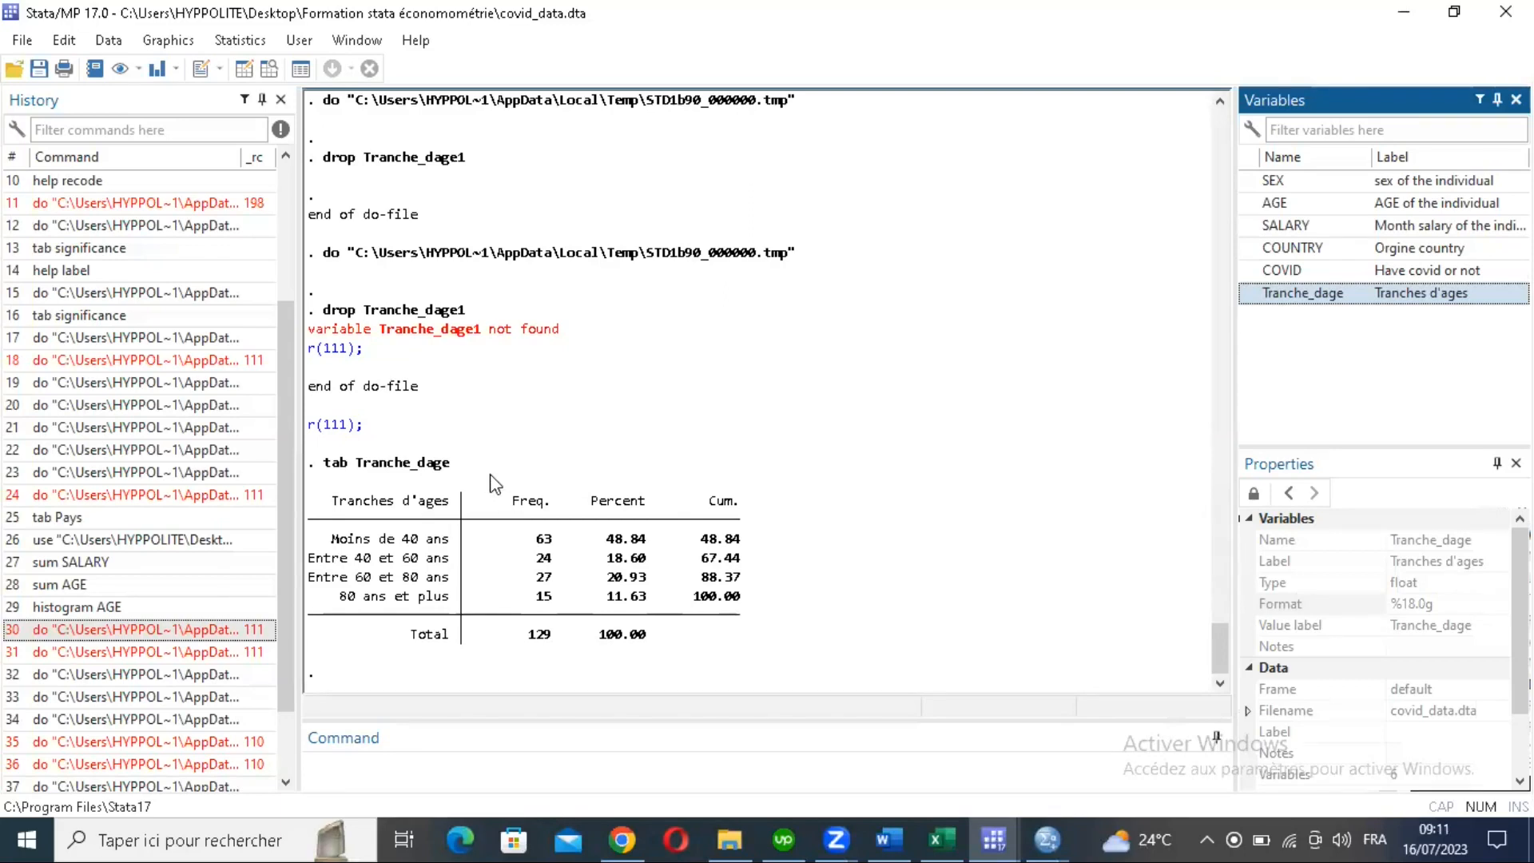
Step: Reuse the earlier histogram AGE command from the results to plot a histogram of SALARY
left_click(1218, 483)
left_click(1218, 483)
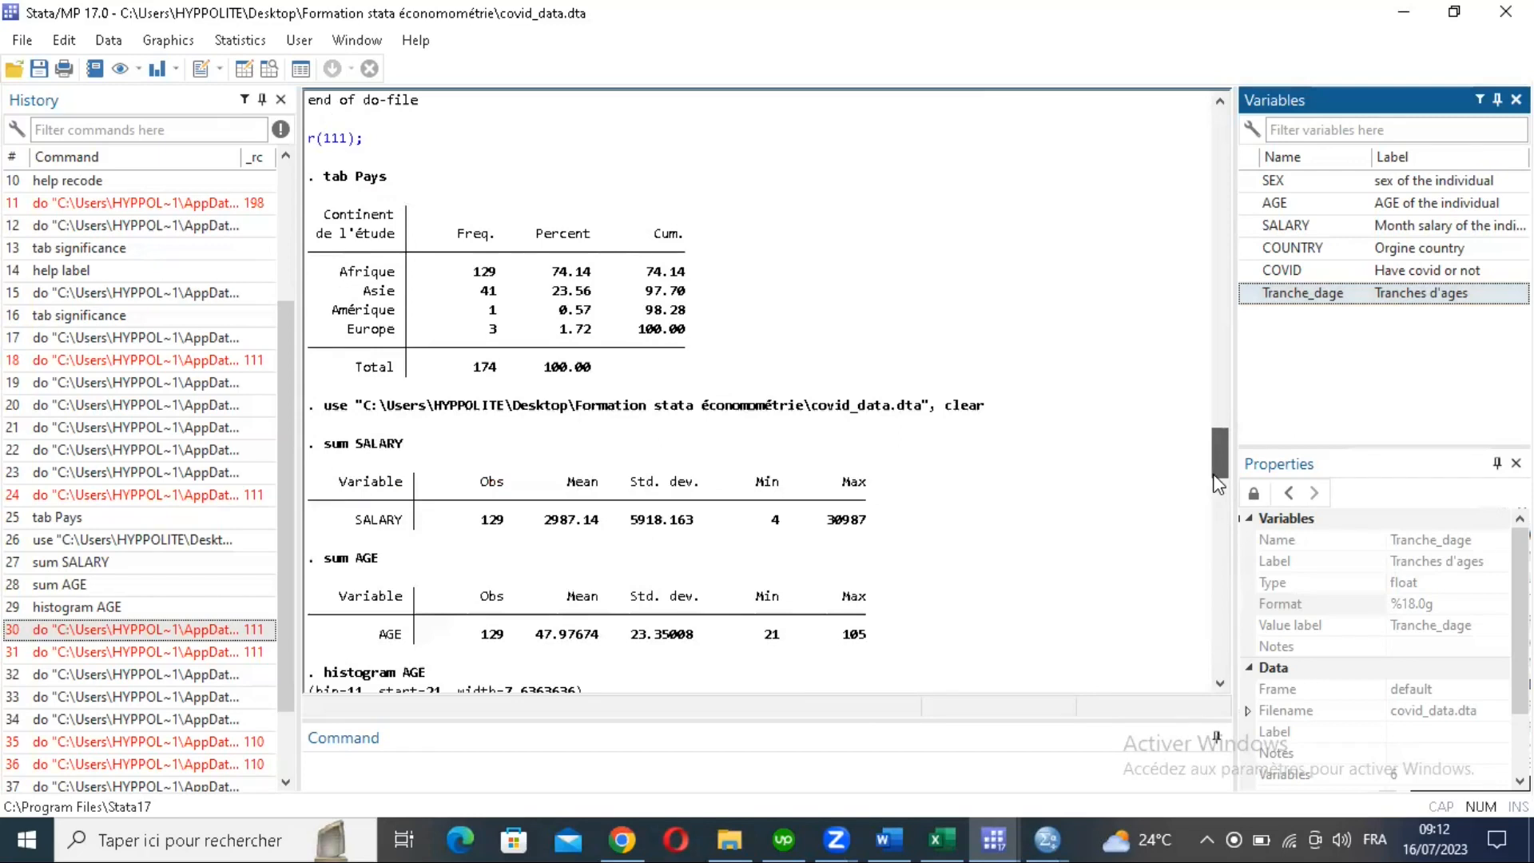
left_click_drag(1213, 476, 1212, 501)
triple_click(325, 390)
key("ctrl+c")
right_click(359, 385)
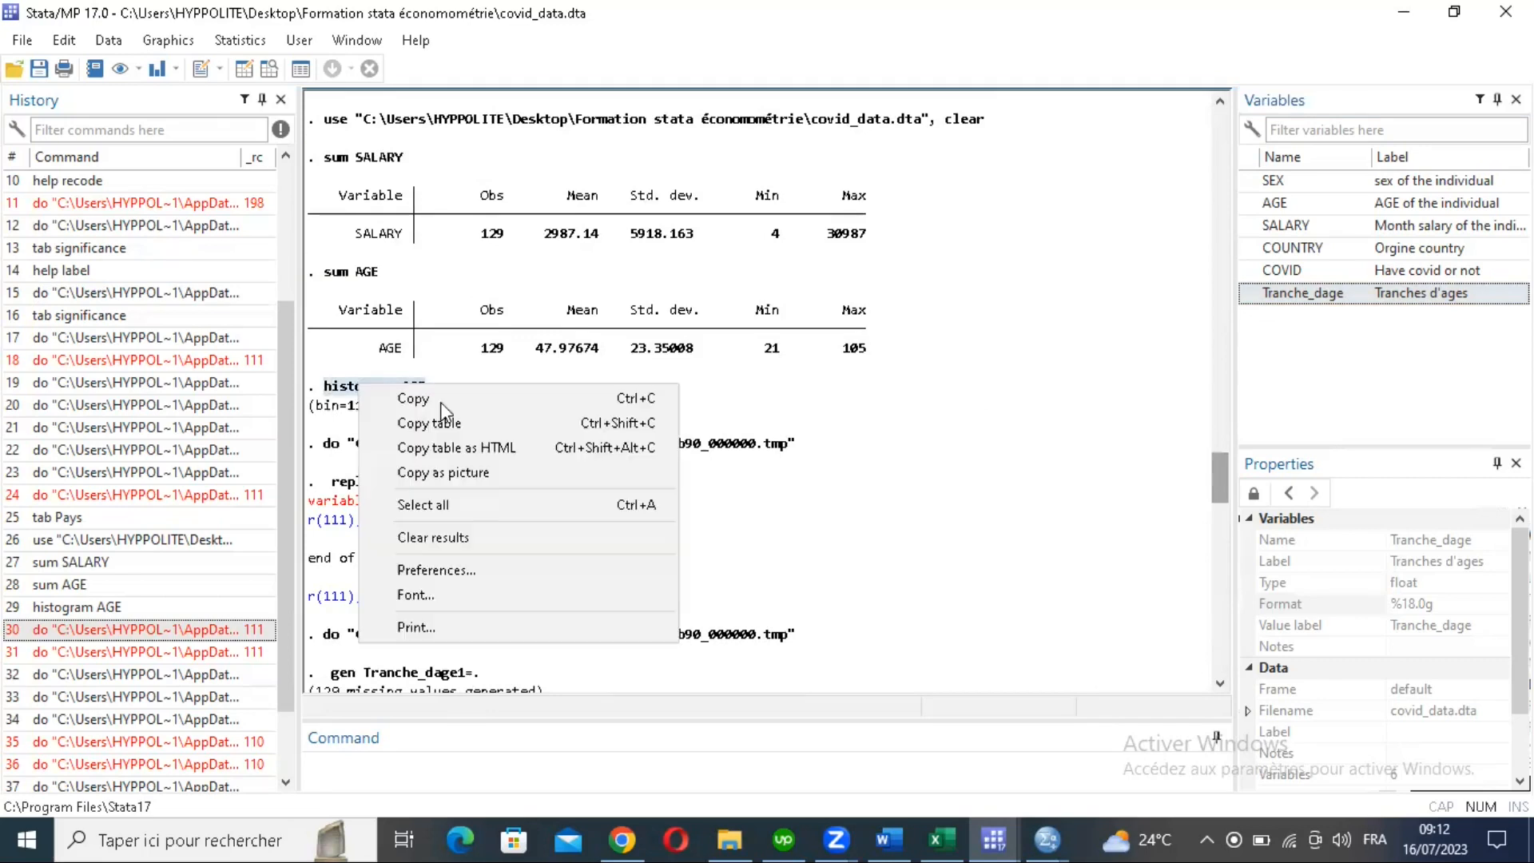
left_click(328, 759)
key("ctrl+v")
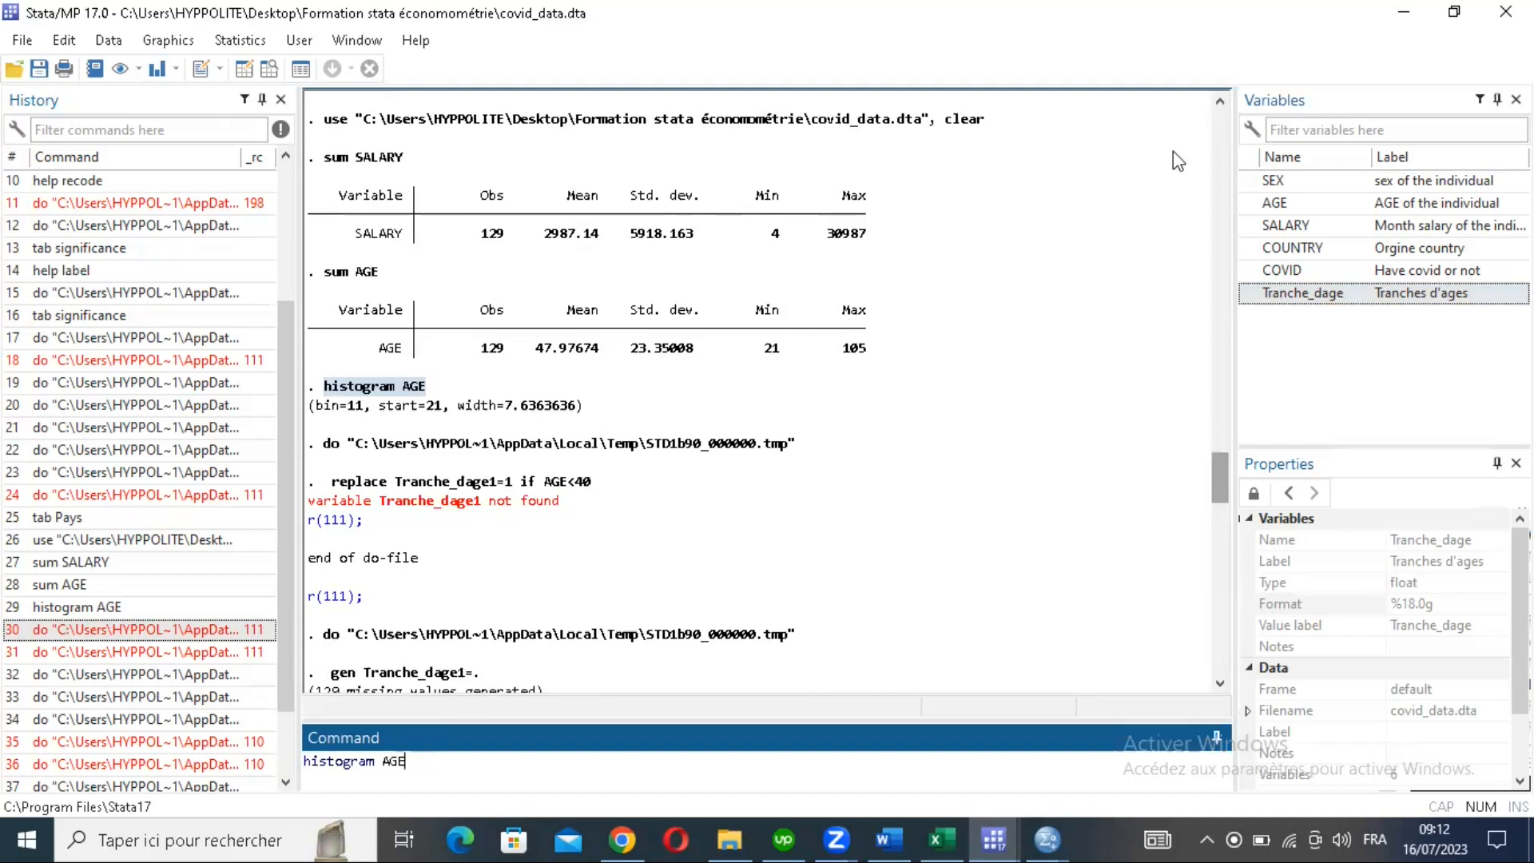
key("ctrl+shift+Left")
double_click(1408, 232)
key("Return")
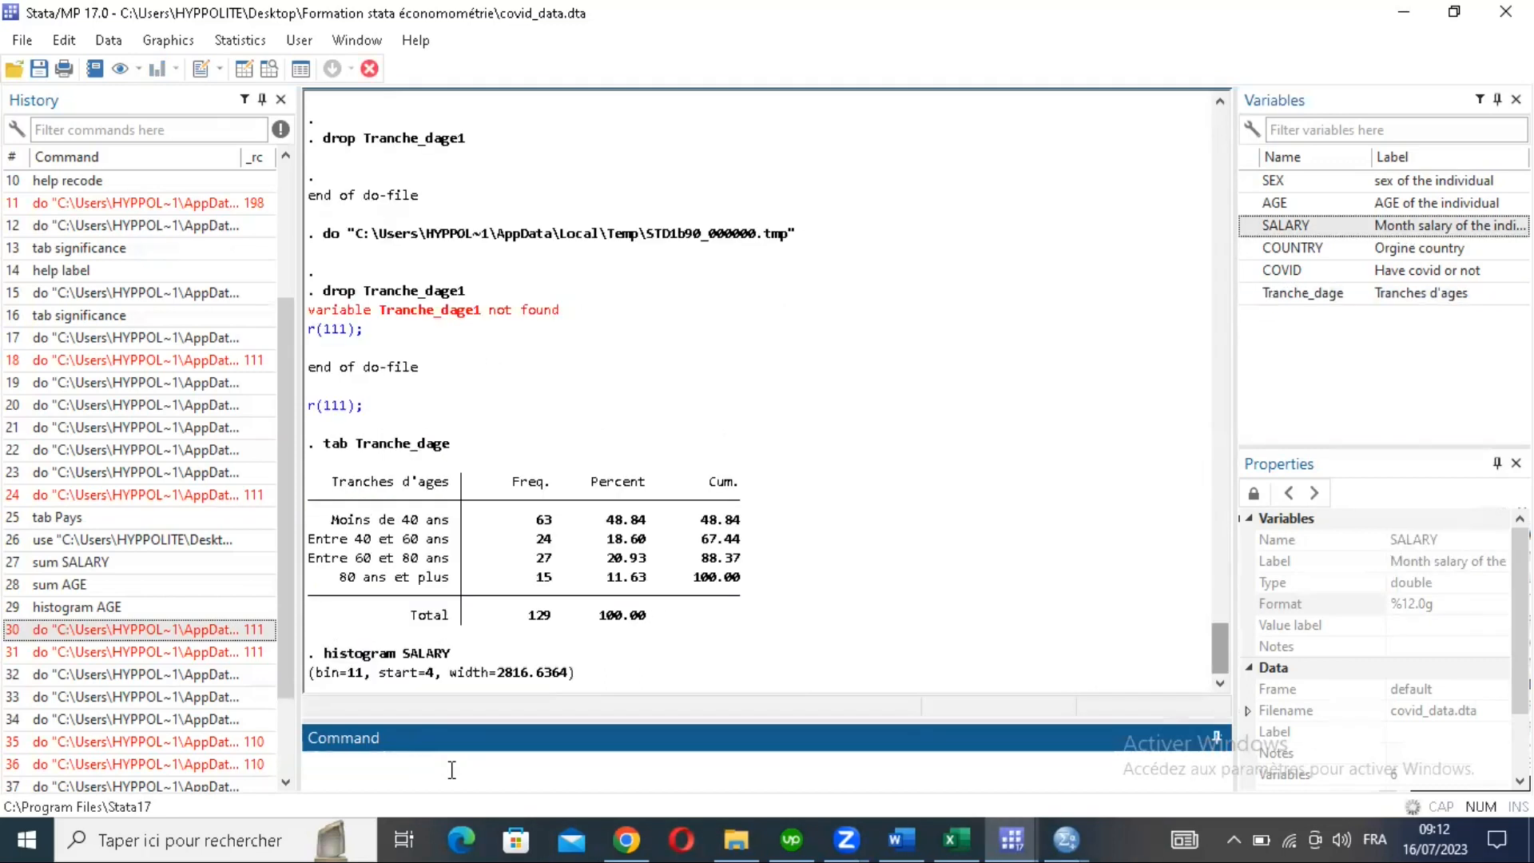